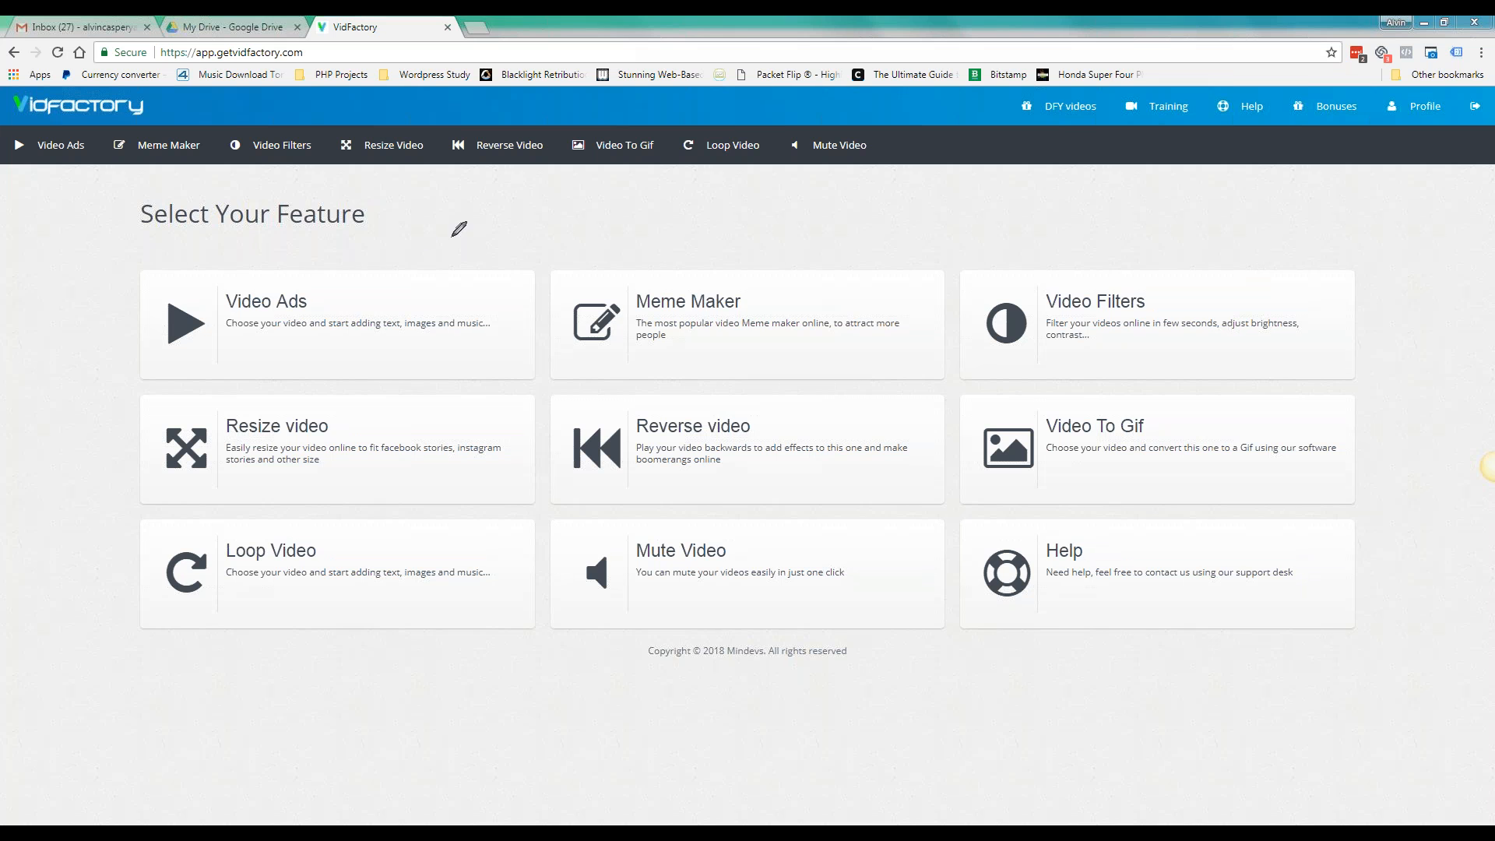
mouse_move(204, 254)
mouse_down()
mouse_move(85, 343)
mouse_move(256, 376)
mouse_move(736, 375)
mouse_move(940, 351)
mouse_move(967, 281)
mouse_move(404, 252)
mouse_move(197, 255)
mouse_up()
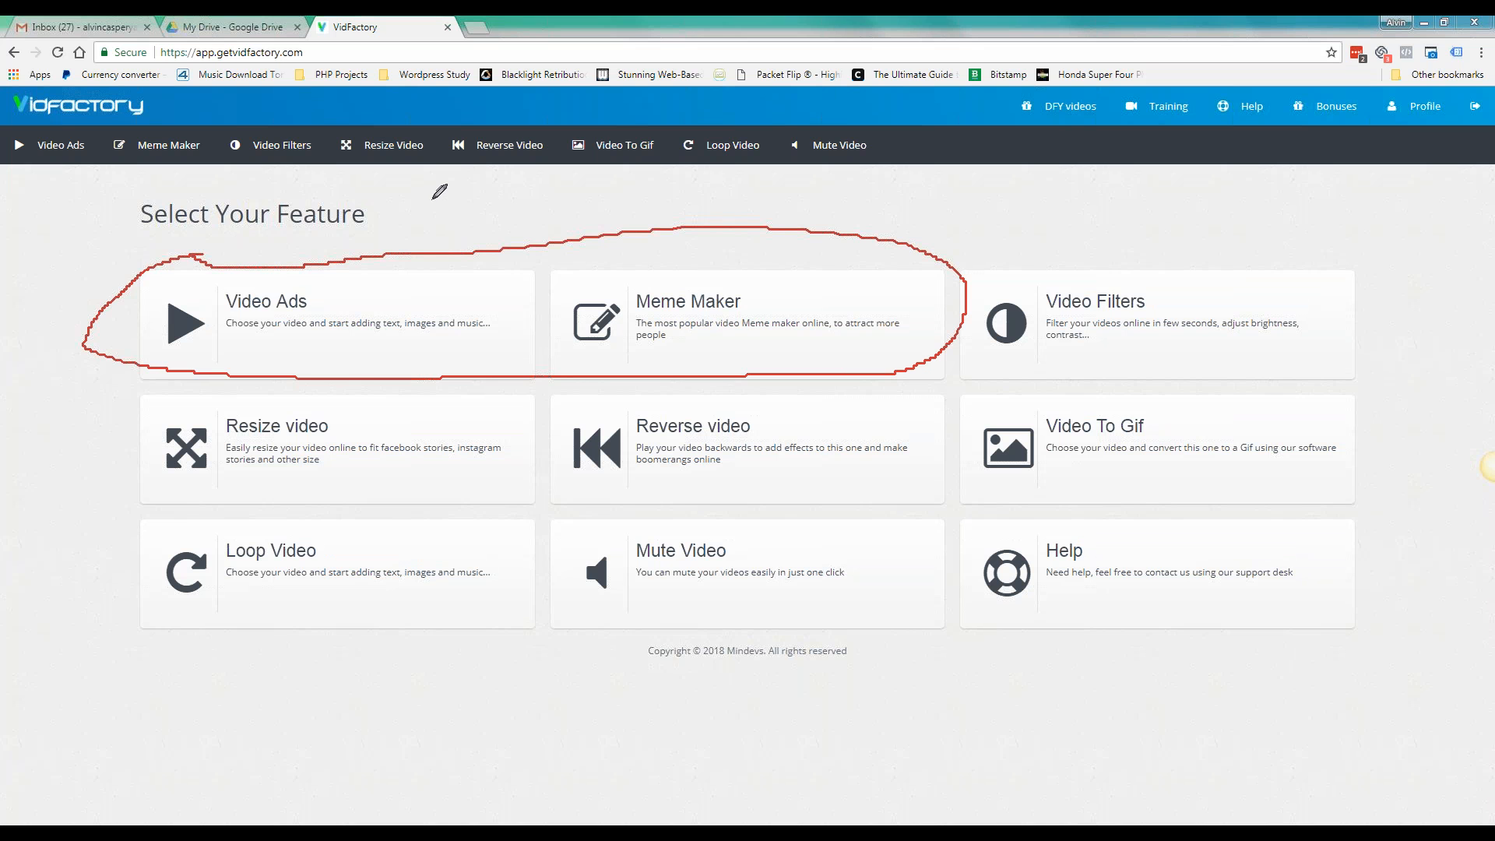
mouse_move(426, 194)
mouse_down()
mouse_move(466, 194)
mouse_move(435, 238)
mouse_up()
drag(525, 199, 533, 241)
mouse_move(583, 187)
mouse_down()
mouse_move(616, 176)
mouse_move(583, 207)
mouse_move(625, 222)
mouse_up()
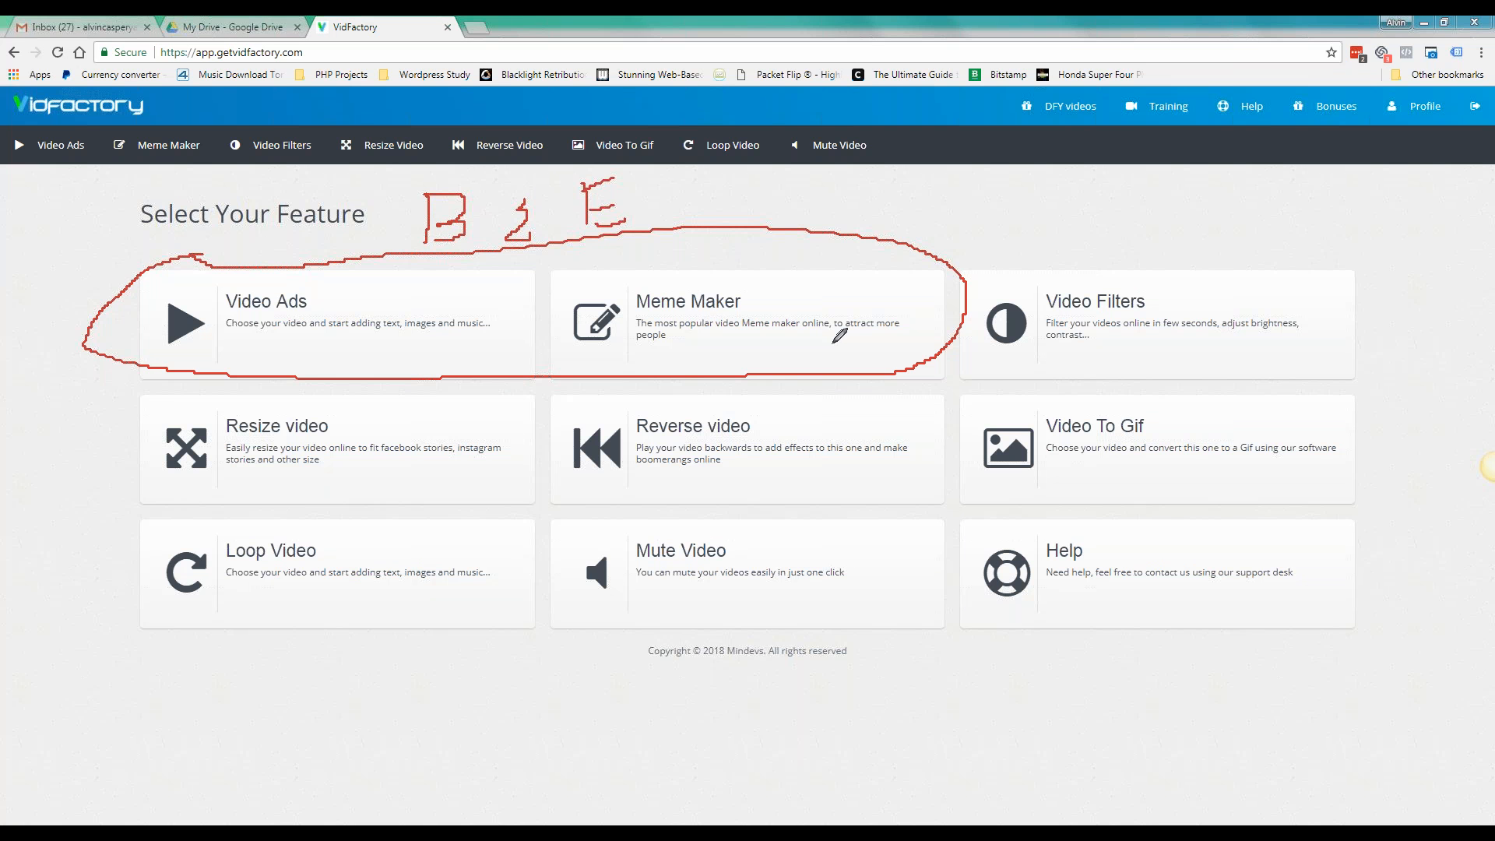
mouse_move(926, 200)
mouse_down()
mouse_move(880, 248)
mouse_move(841, 266)
mouse_move(871, 283)
mouse_up()
mouse_move(421, 186)
mouse_down()
mouse_move(450, 273)
mouse_move(428, 306)
mouse_up()
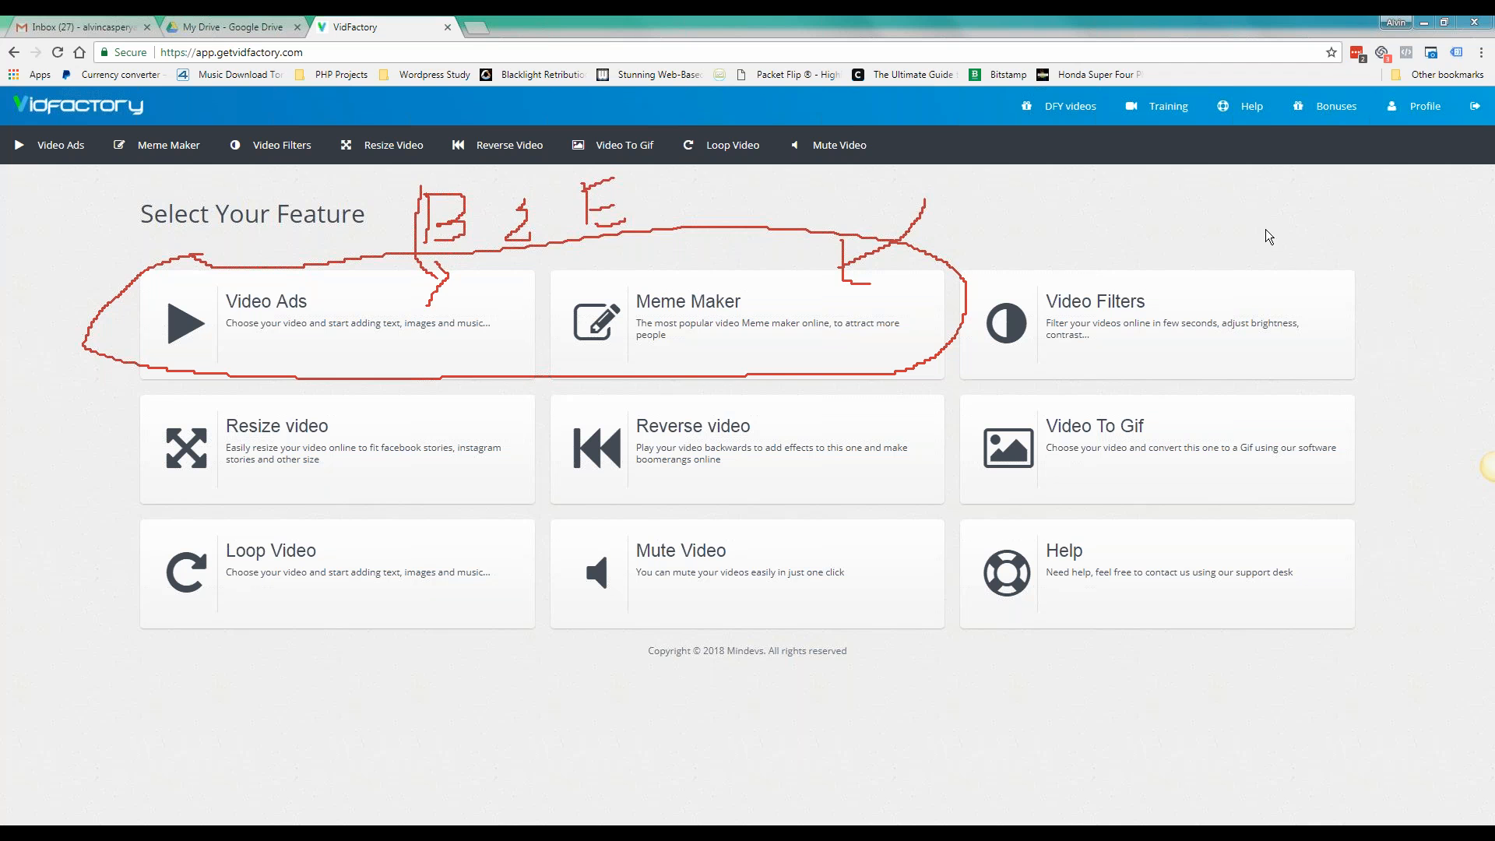
click(1285, 323)
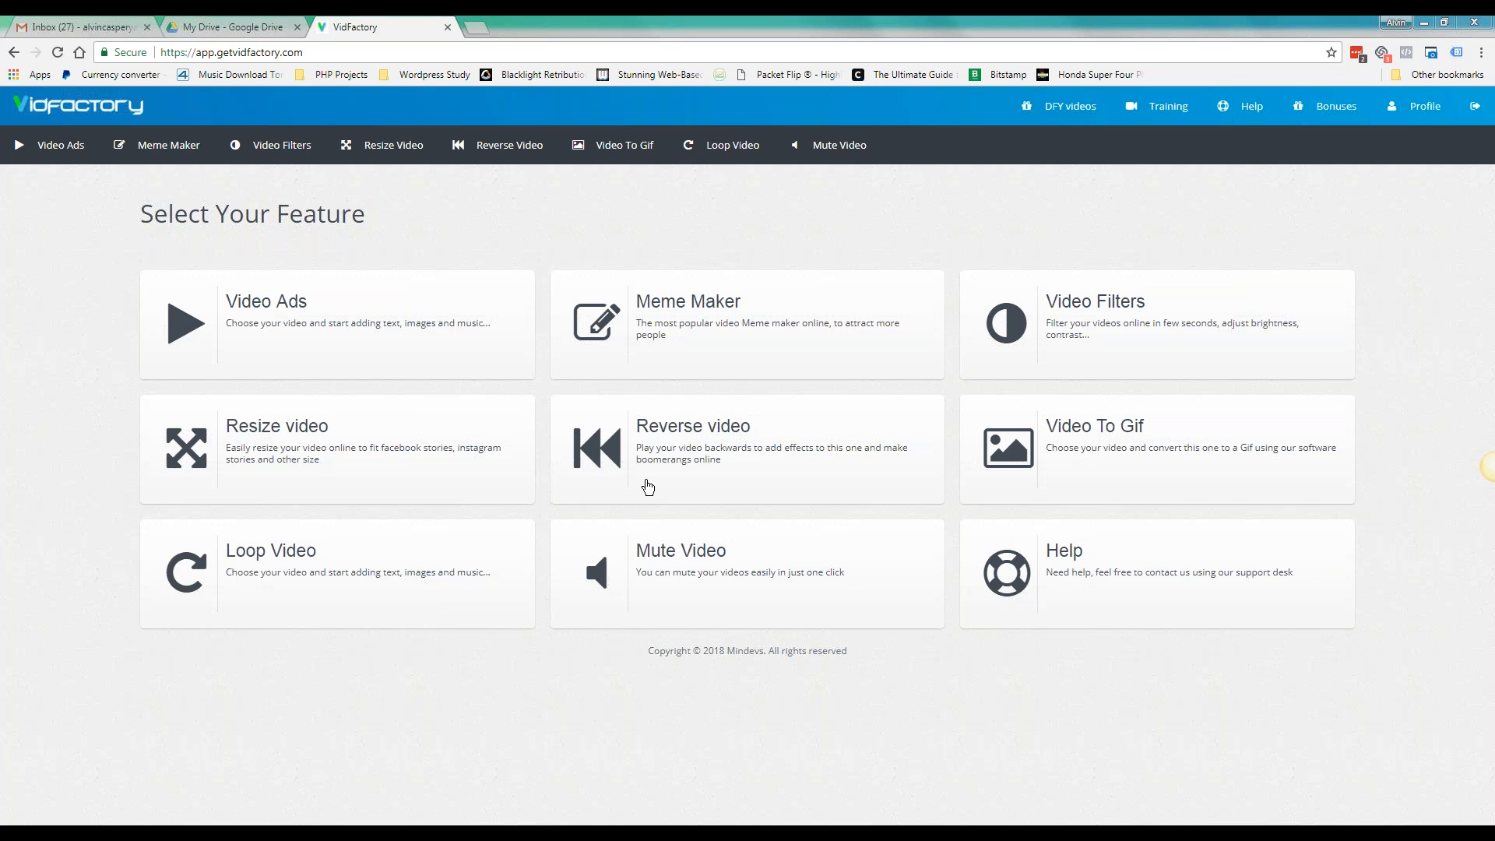
Open the Video Ads feature, and open YouTube's video upload page in a new browser tab
click(445, 328)
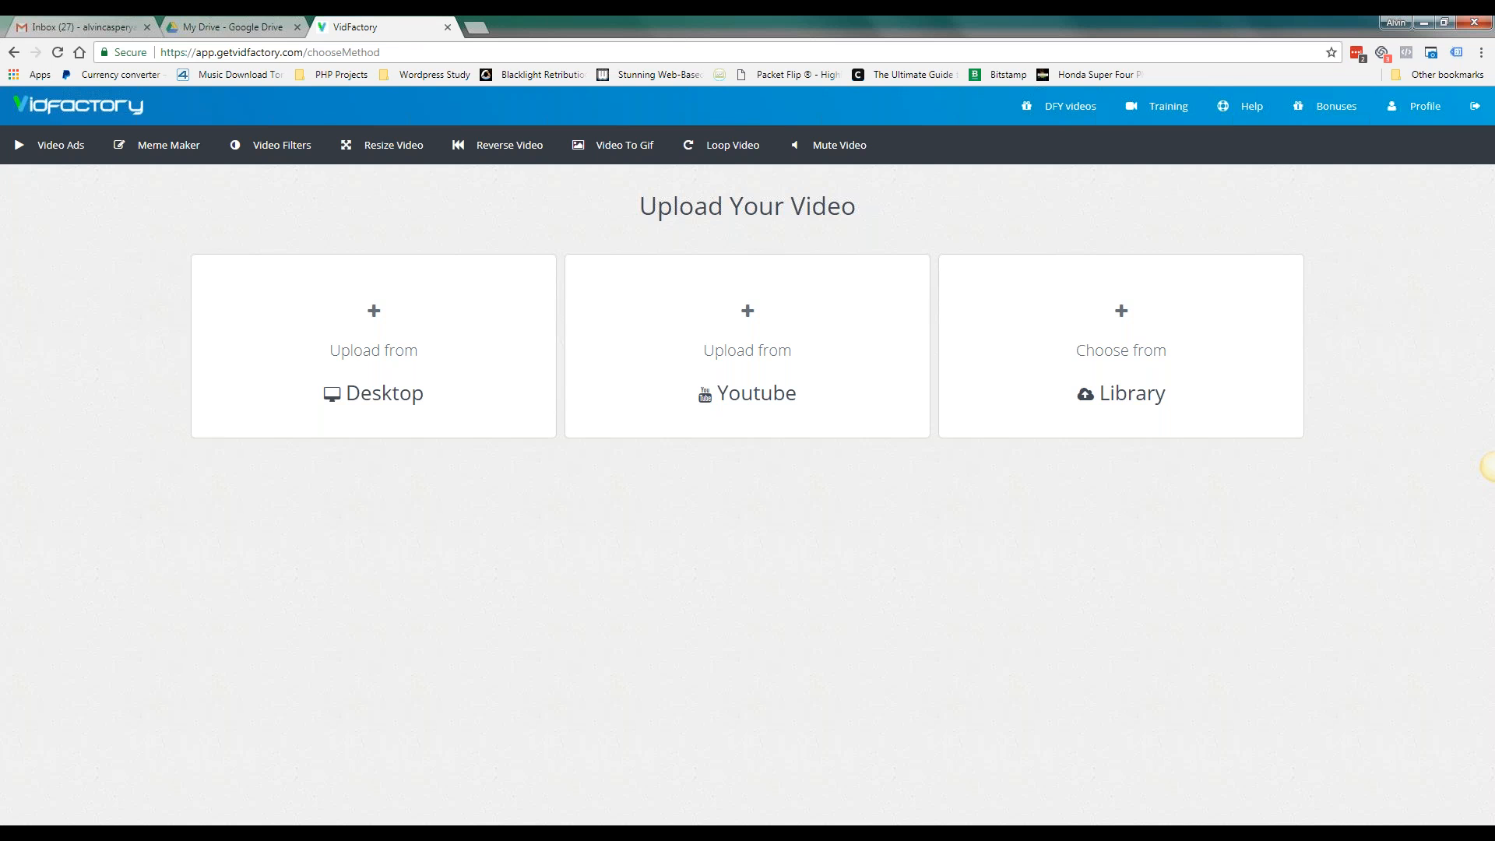
click(483, 27)
text(yout)
key(Return)
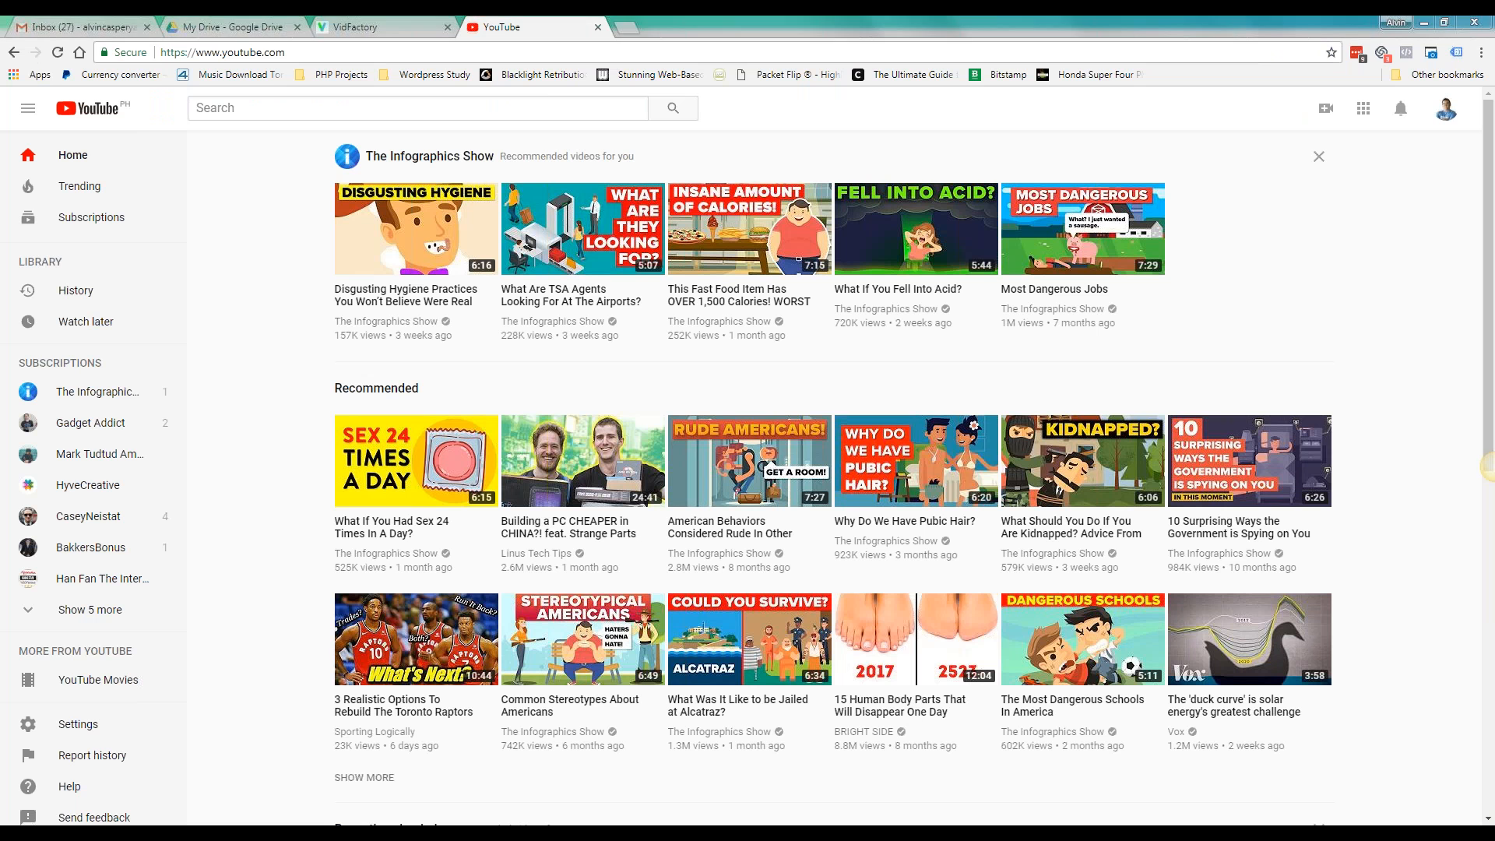
click(1249, 72)
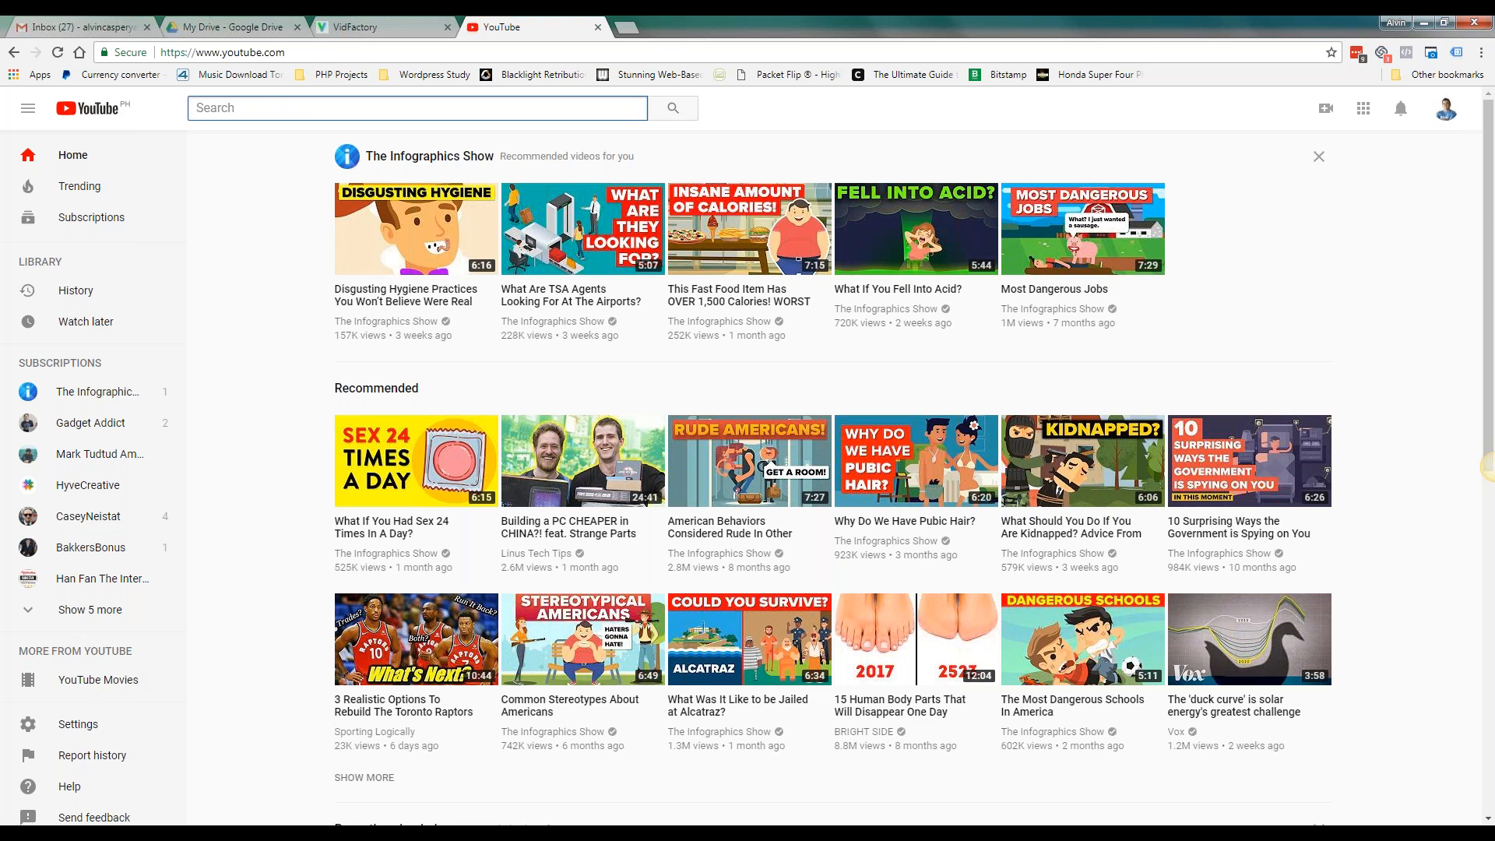
click(1326, 107)
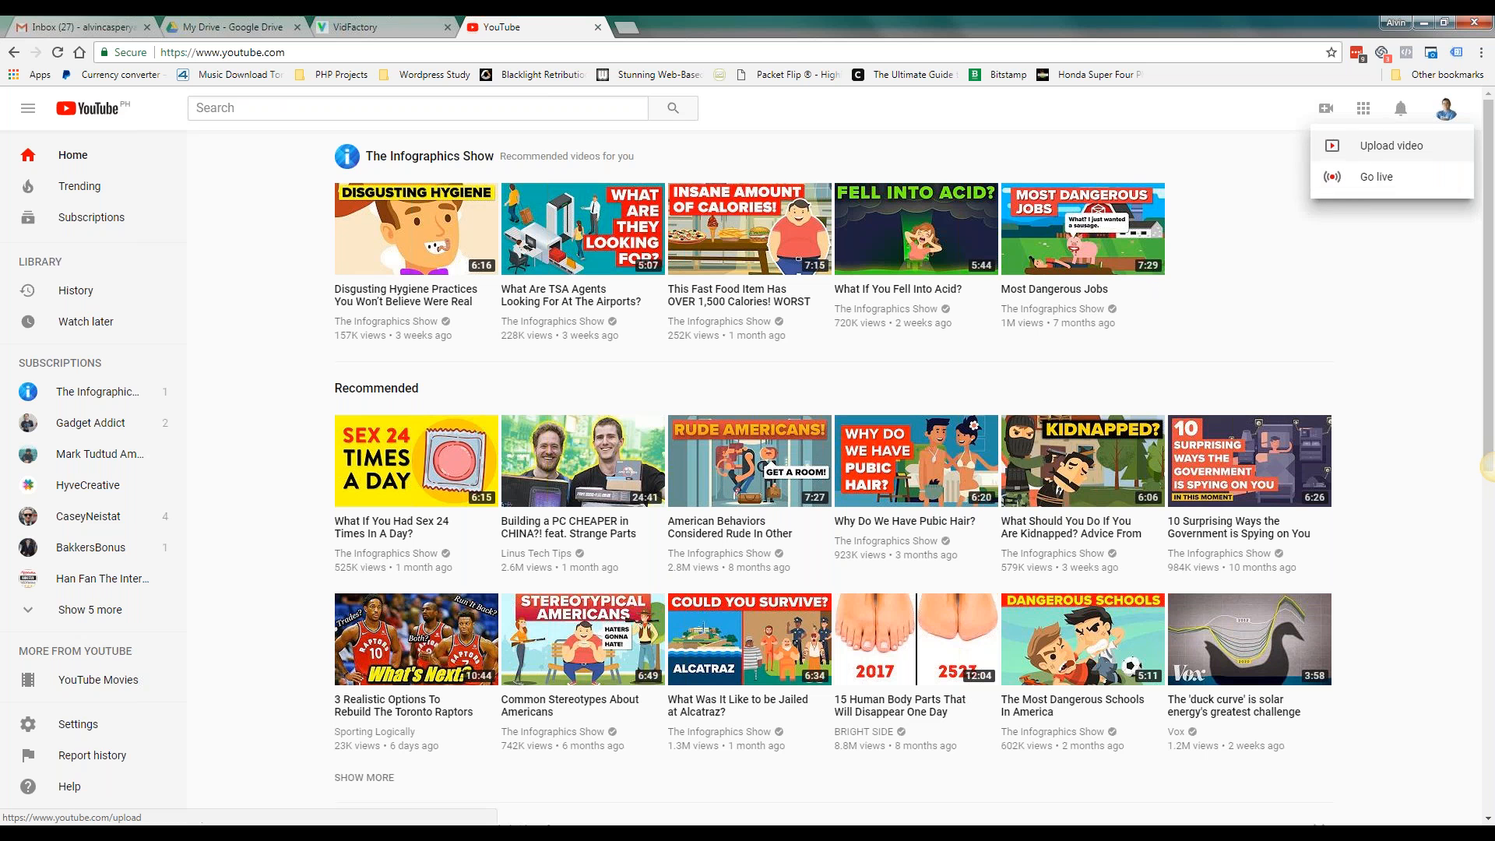
click(1371, 148)
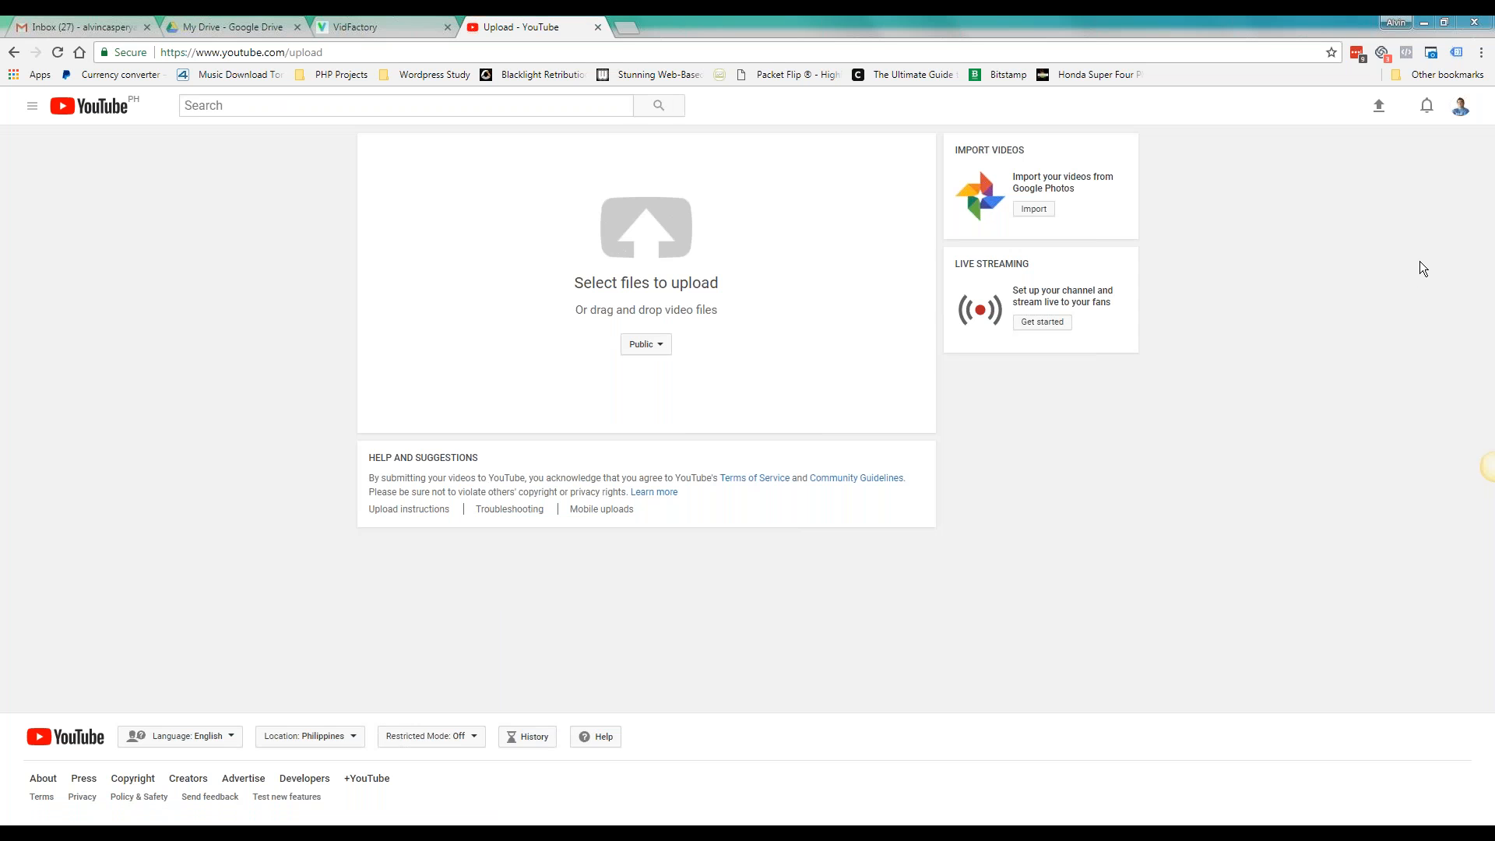
Set the privacy of the new YouTube upload to Unlisted
drag(660, 302, 589, 284)
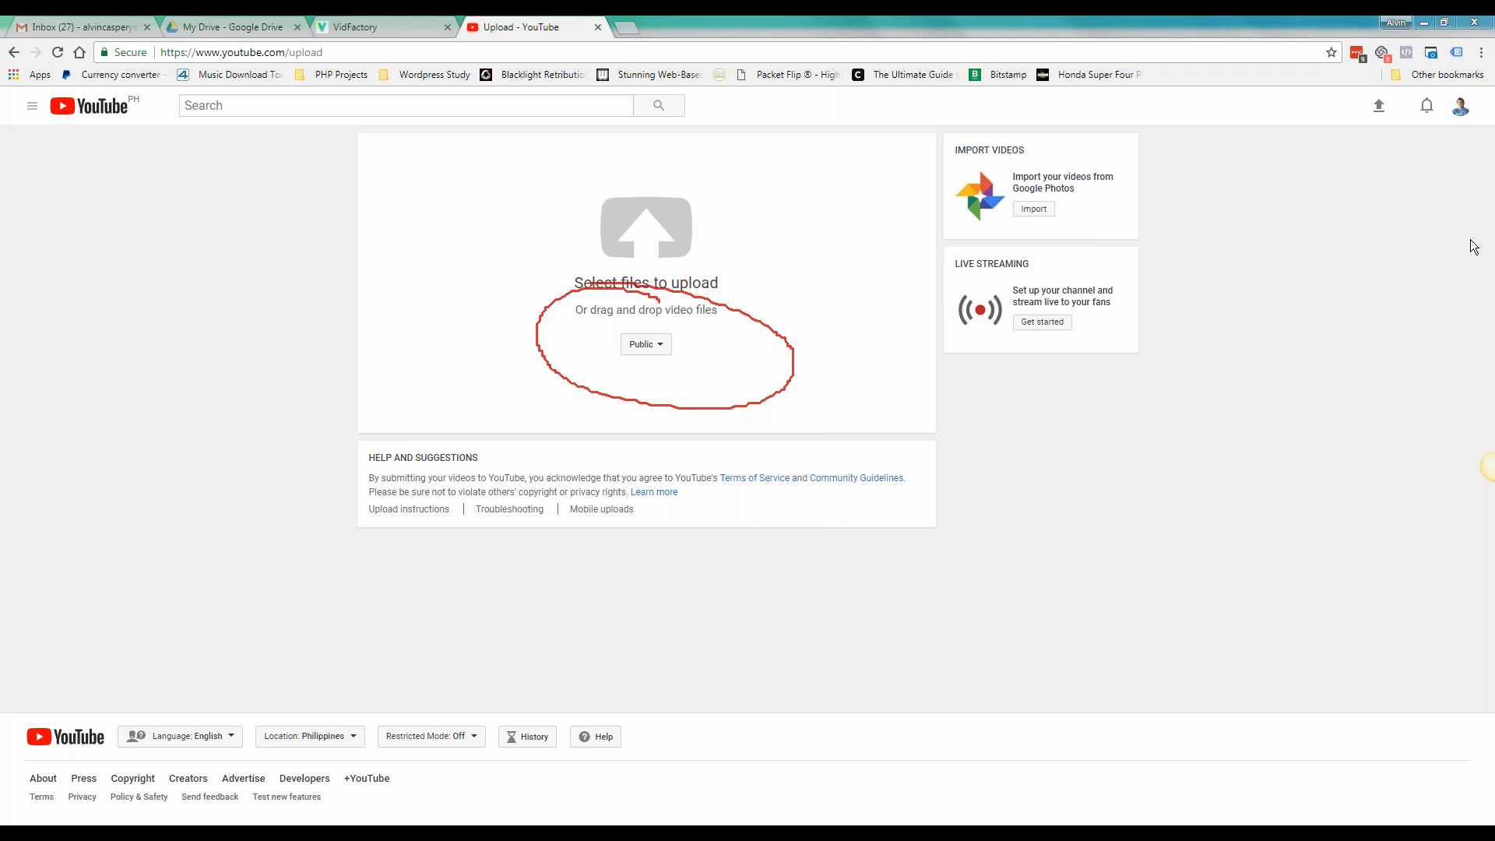
click(1332, 335)
click(646, 344)
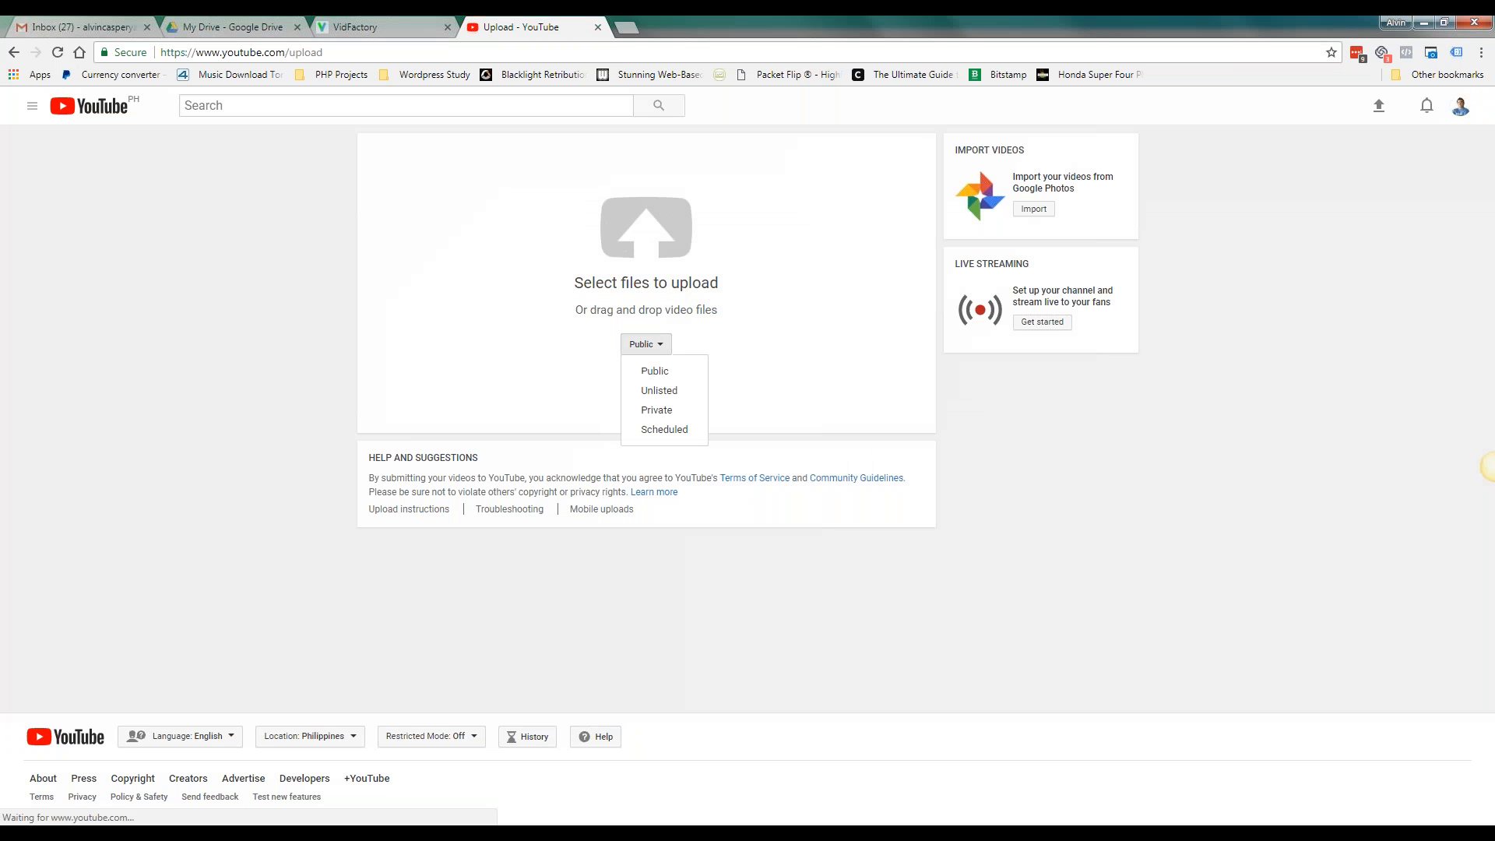
click(659, 390)
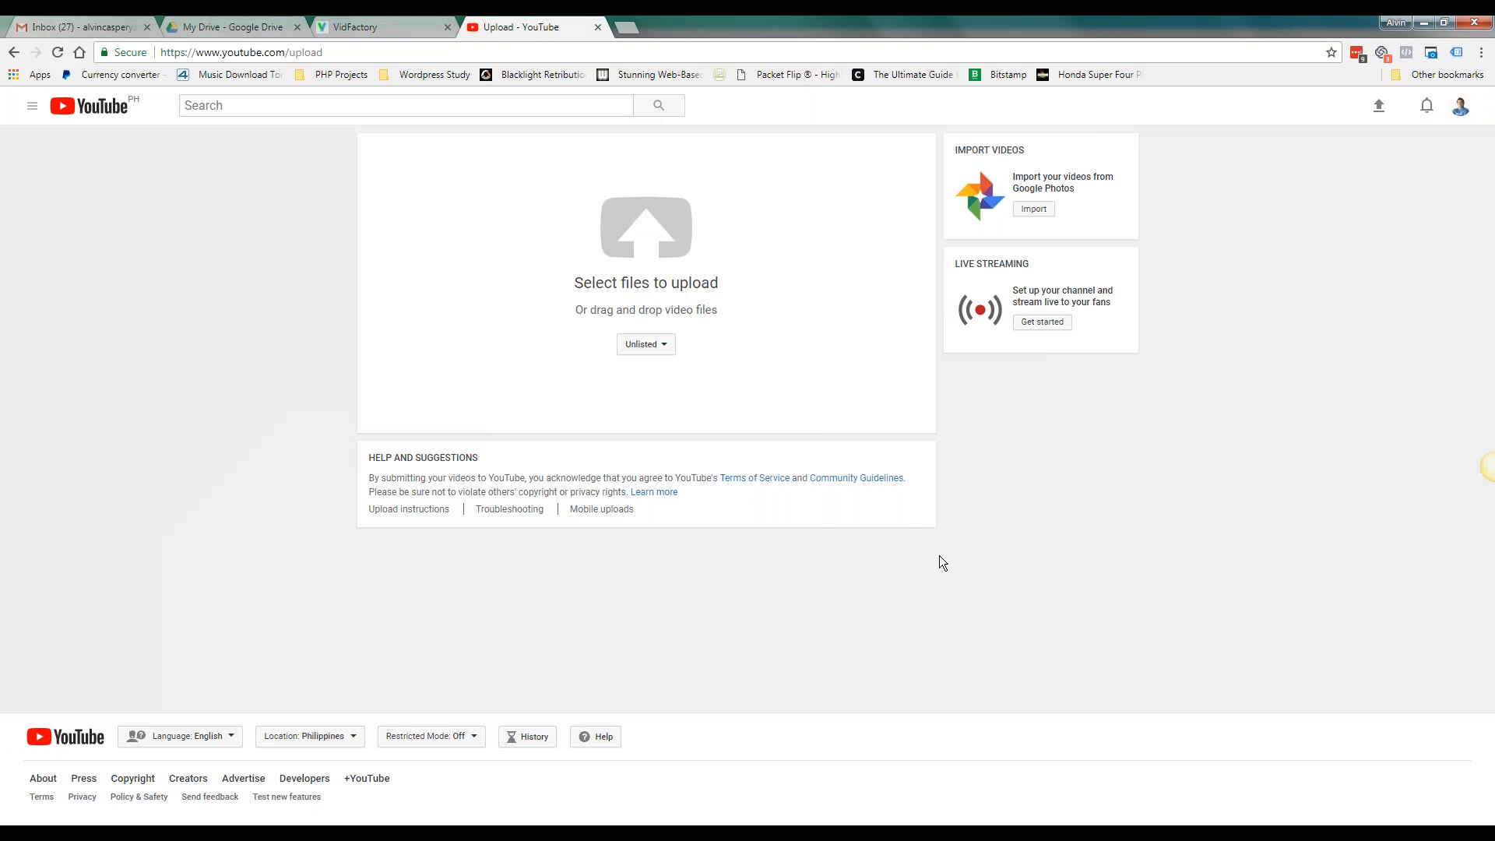
Upload the file "Have You Heard of Bulletproof Coffee.mp4" from the computer to YouTube
click(638, 265)
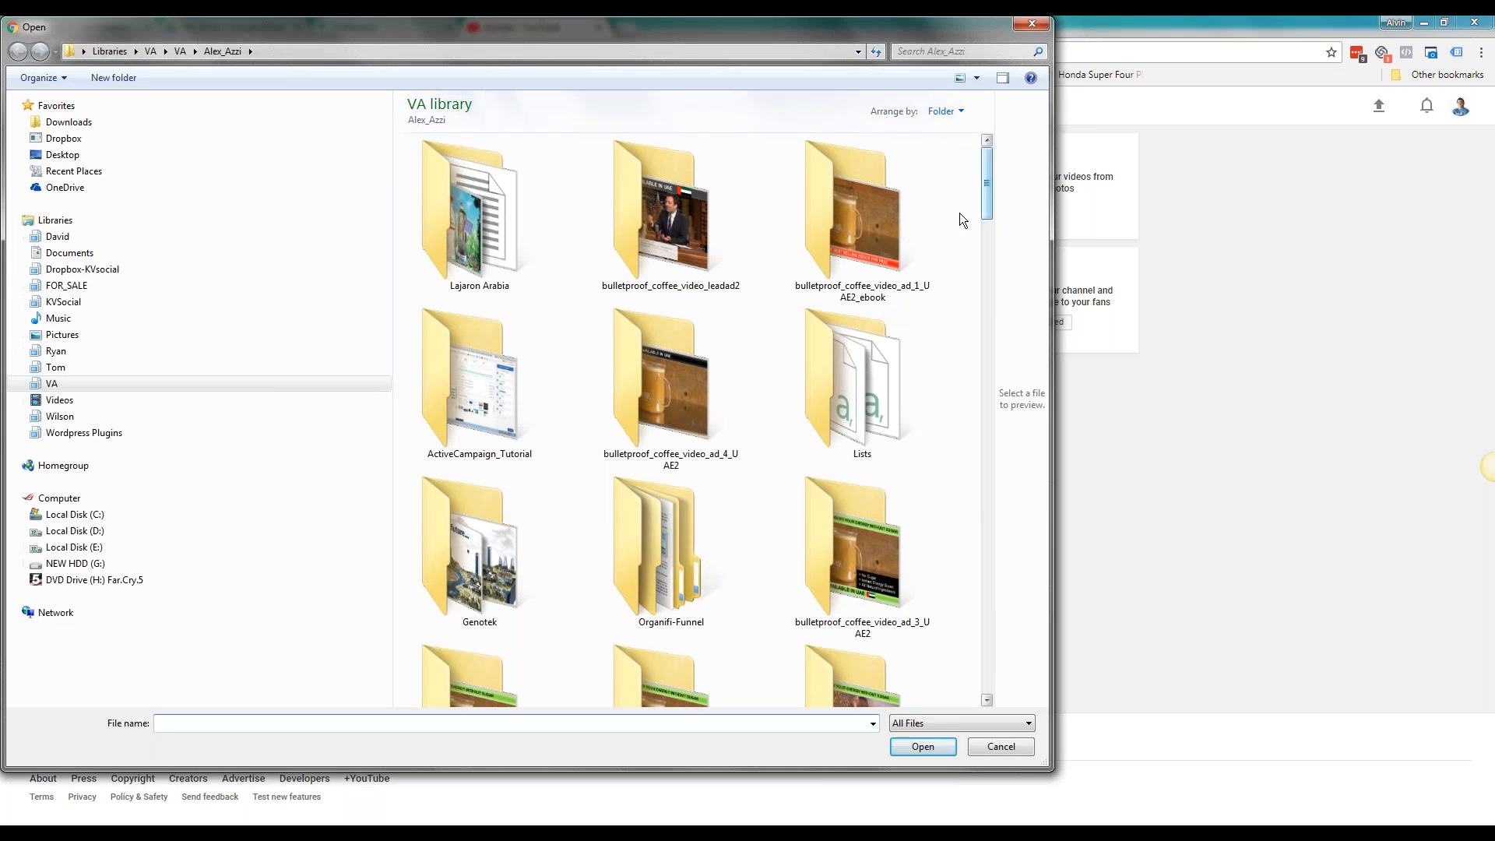
click(937, 247)
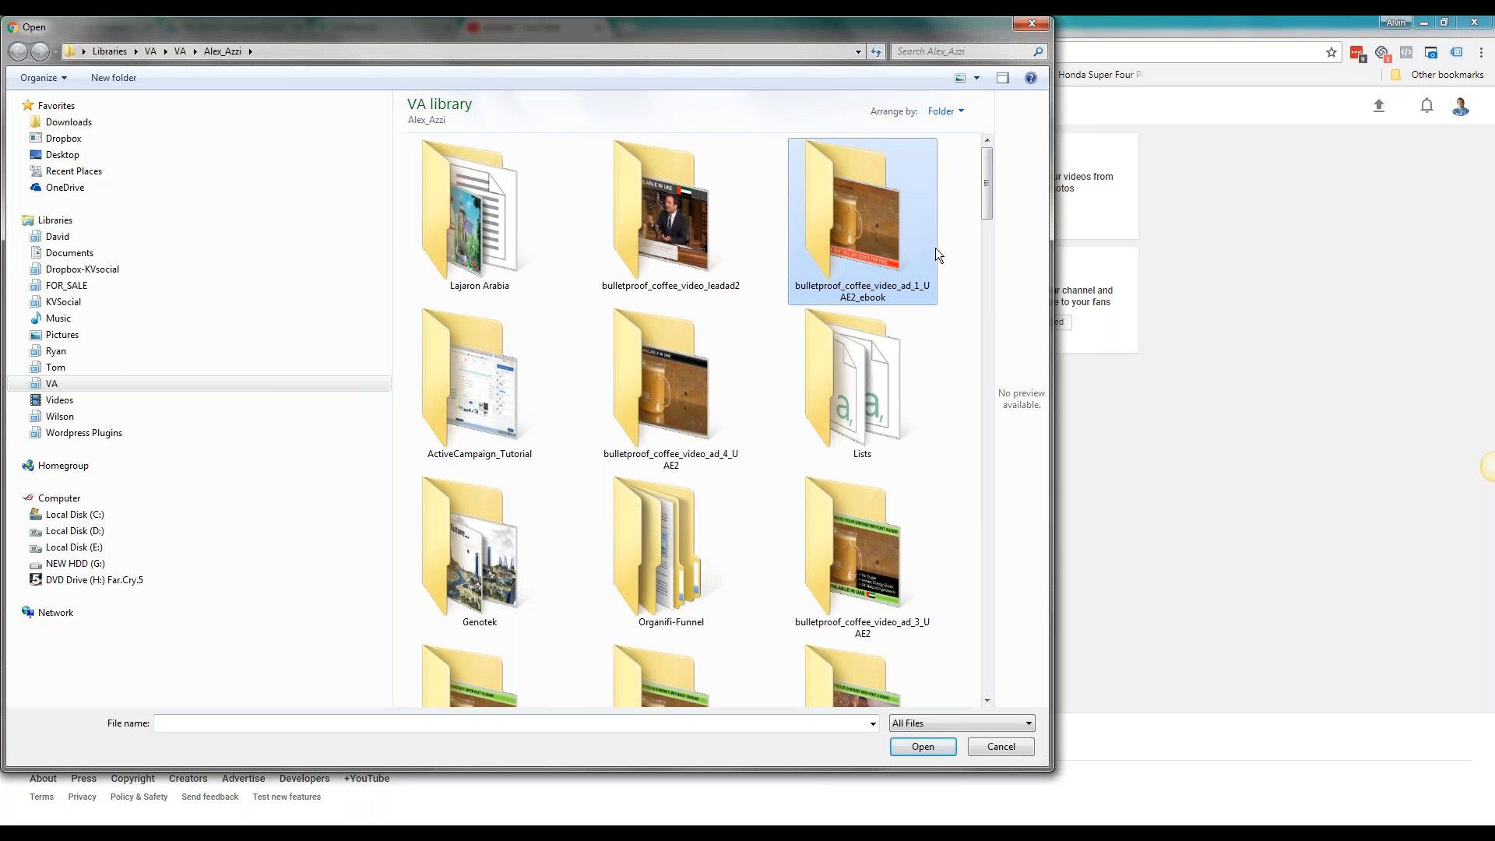
click(788, 469)
scroll(788, 469, down, 10)
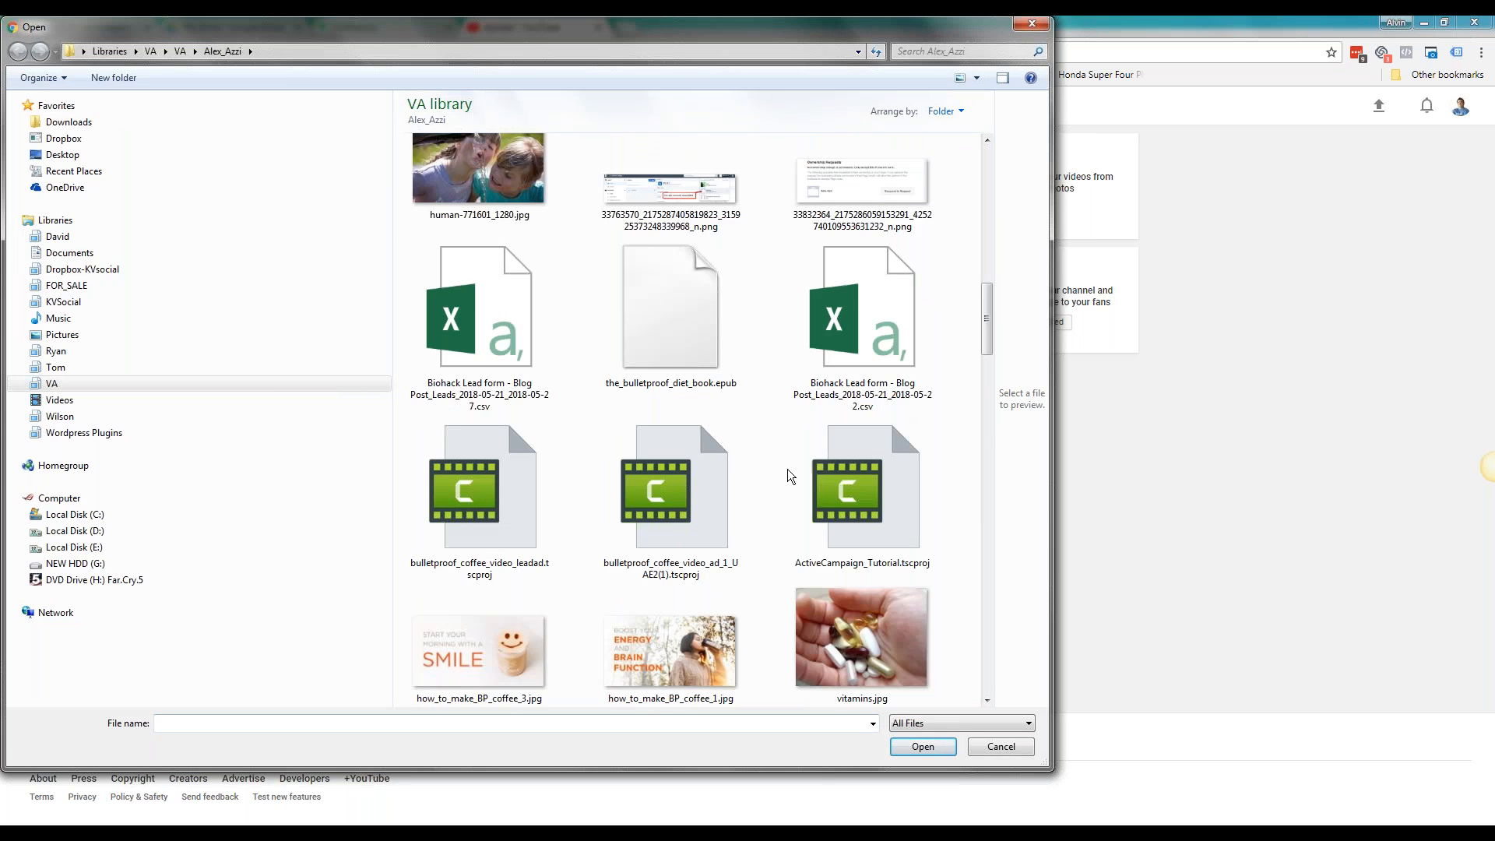
scroll(788, 469, down, 1)
scroll(788, 468, up, 3)
scroll(791, 469, down, 2)
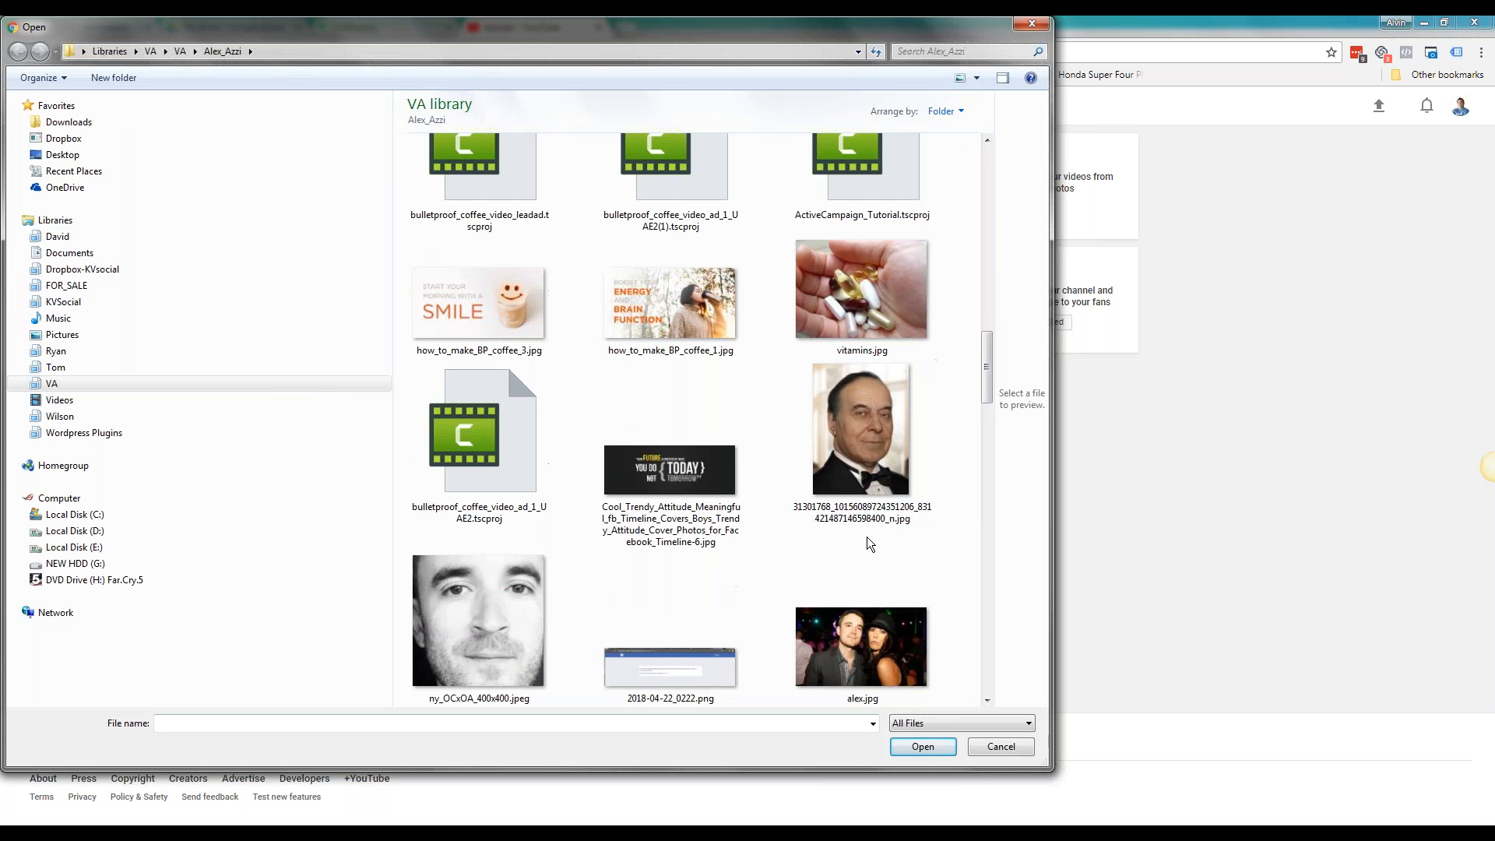
drag(988, 384, 988, 662)
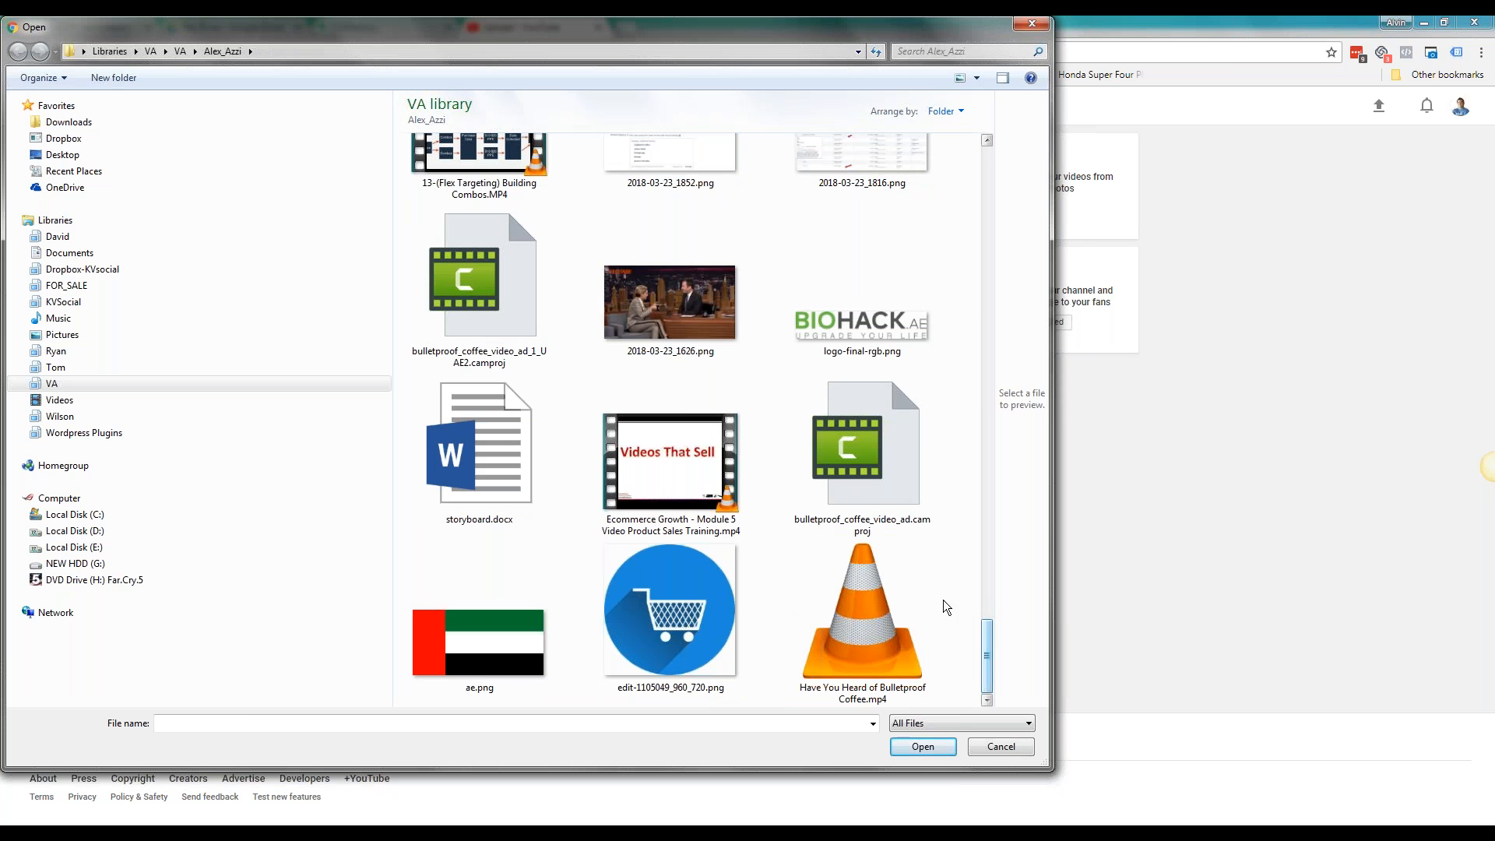
click(877, 595)
click(911, 749)
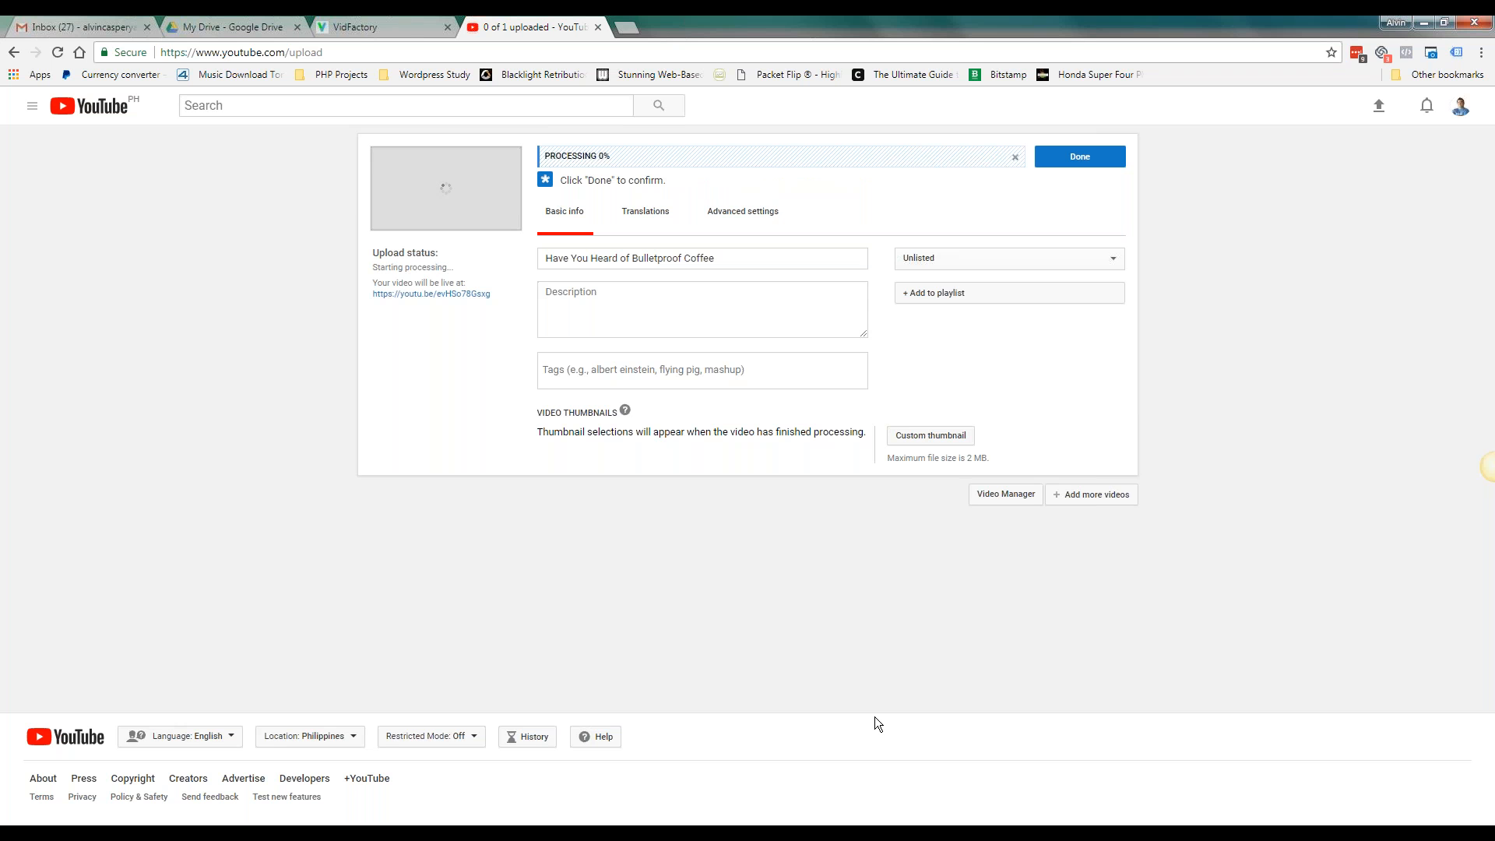
Enter the video's title, "Have You Heard of Bulletproof Coffee", as its description too and confirm the upload as done
drag(725, 265, 539, 266)
click(620, 311)
text(Have You Heard of Bulletproof Coffee)
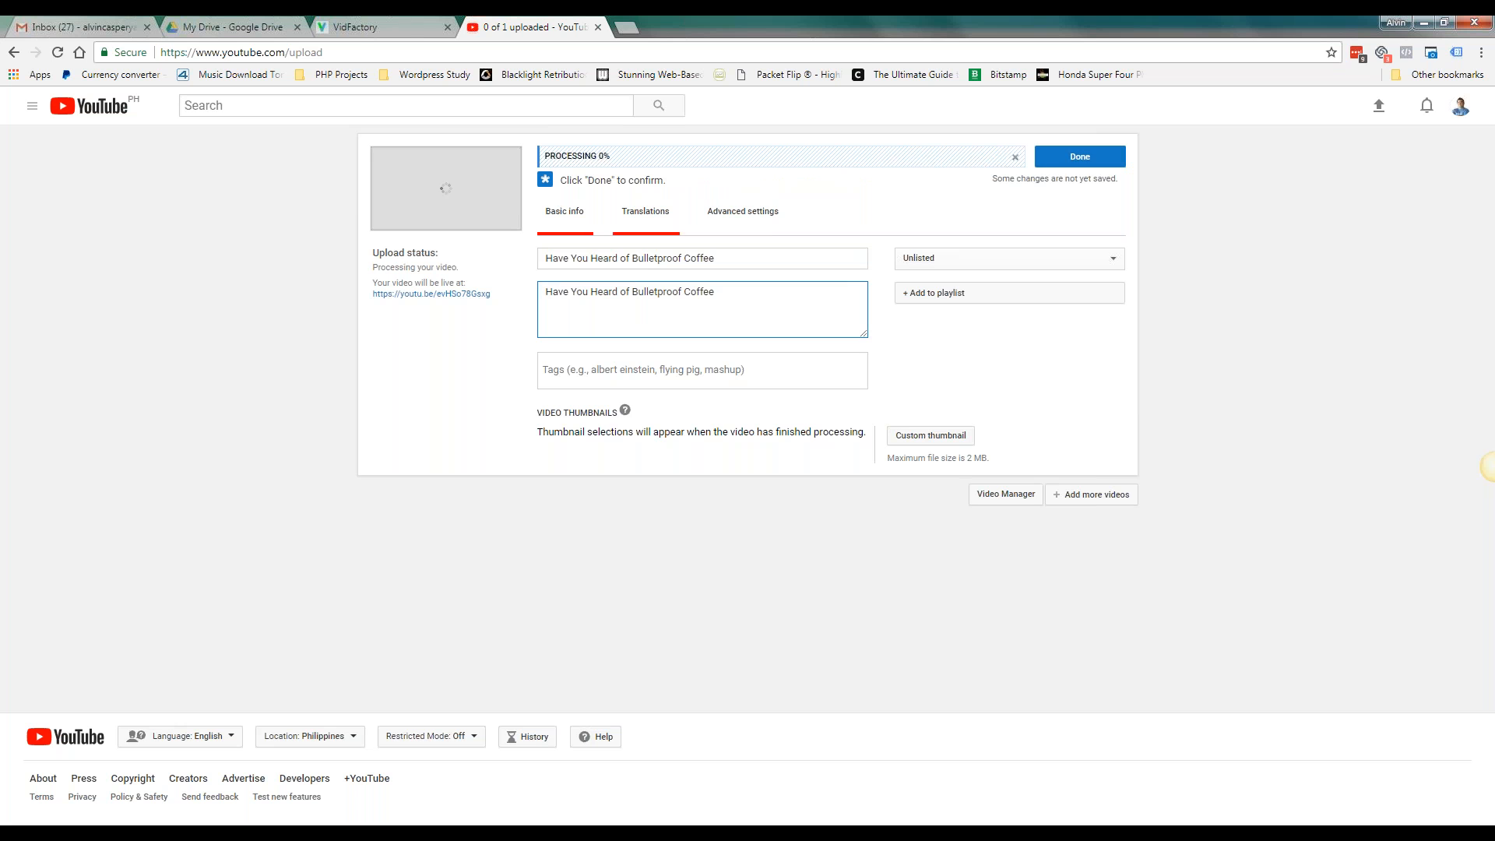
click(1081, 158)
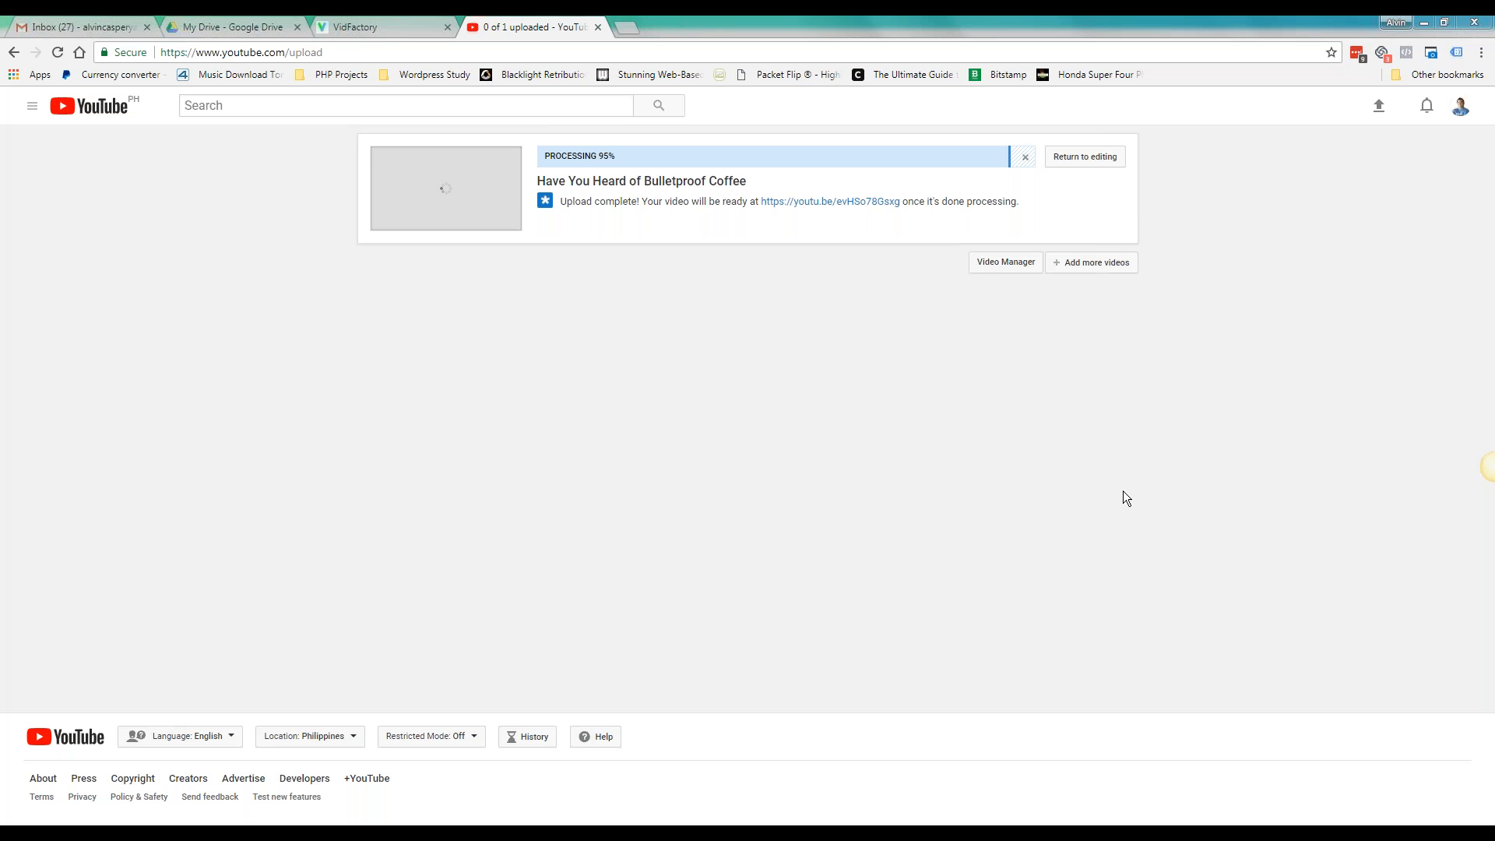
Open the account's own YouTube channel in a separate tab and examine its list of uploads
middle_click(94, 106)
click(669, 27)
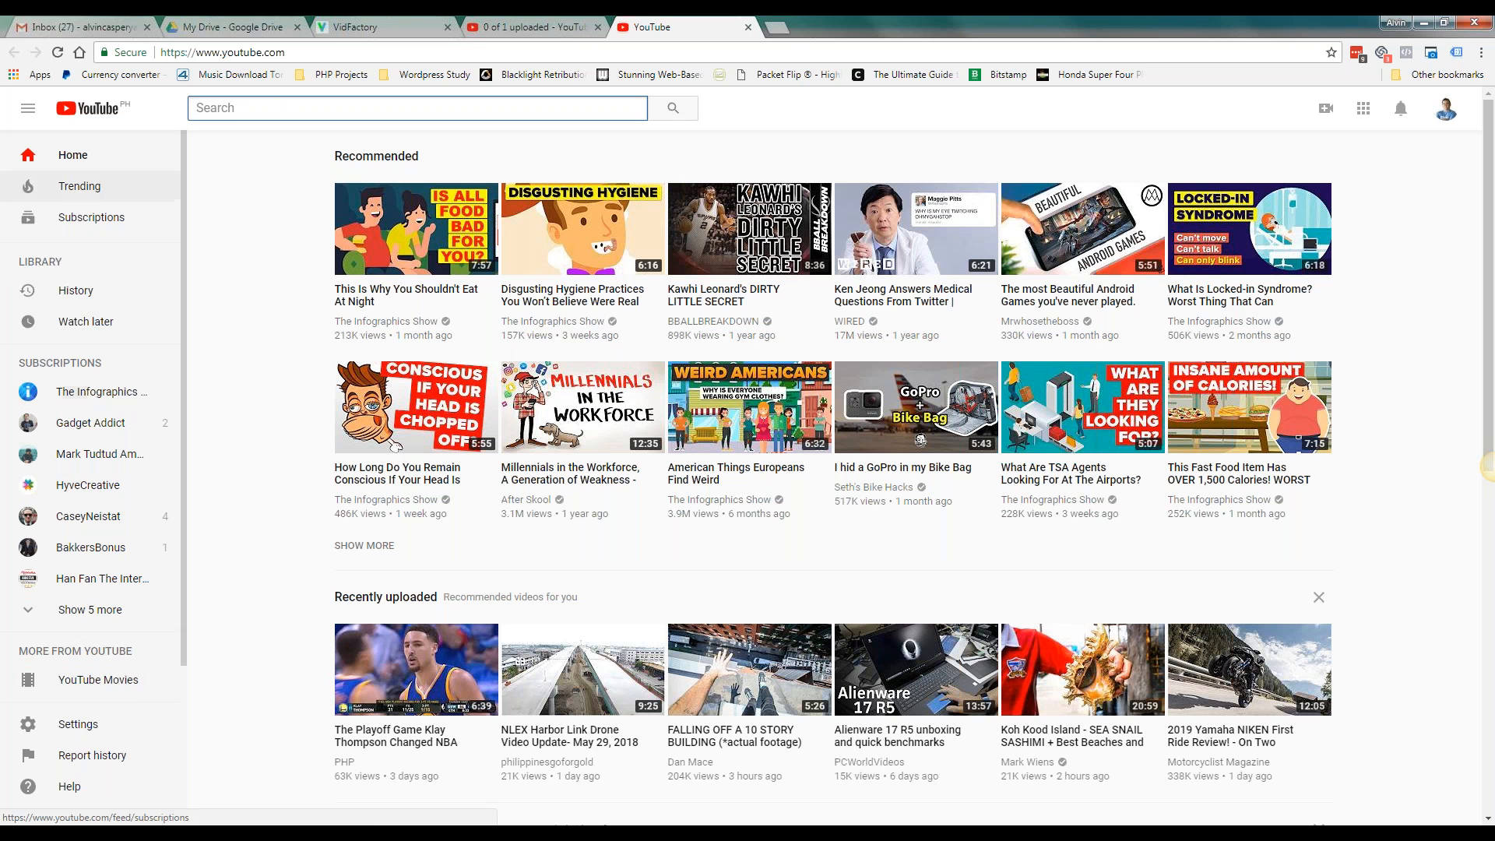
scroll(156, 673, down, 1)
scroll(155, 666, up, 1)
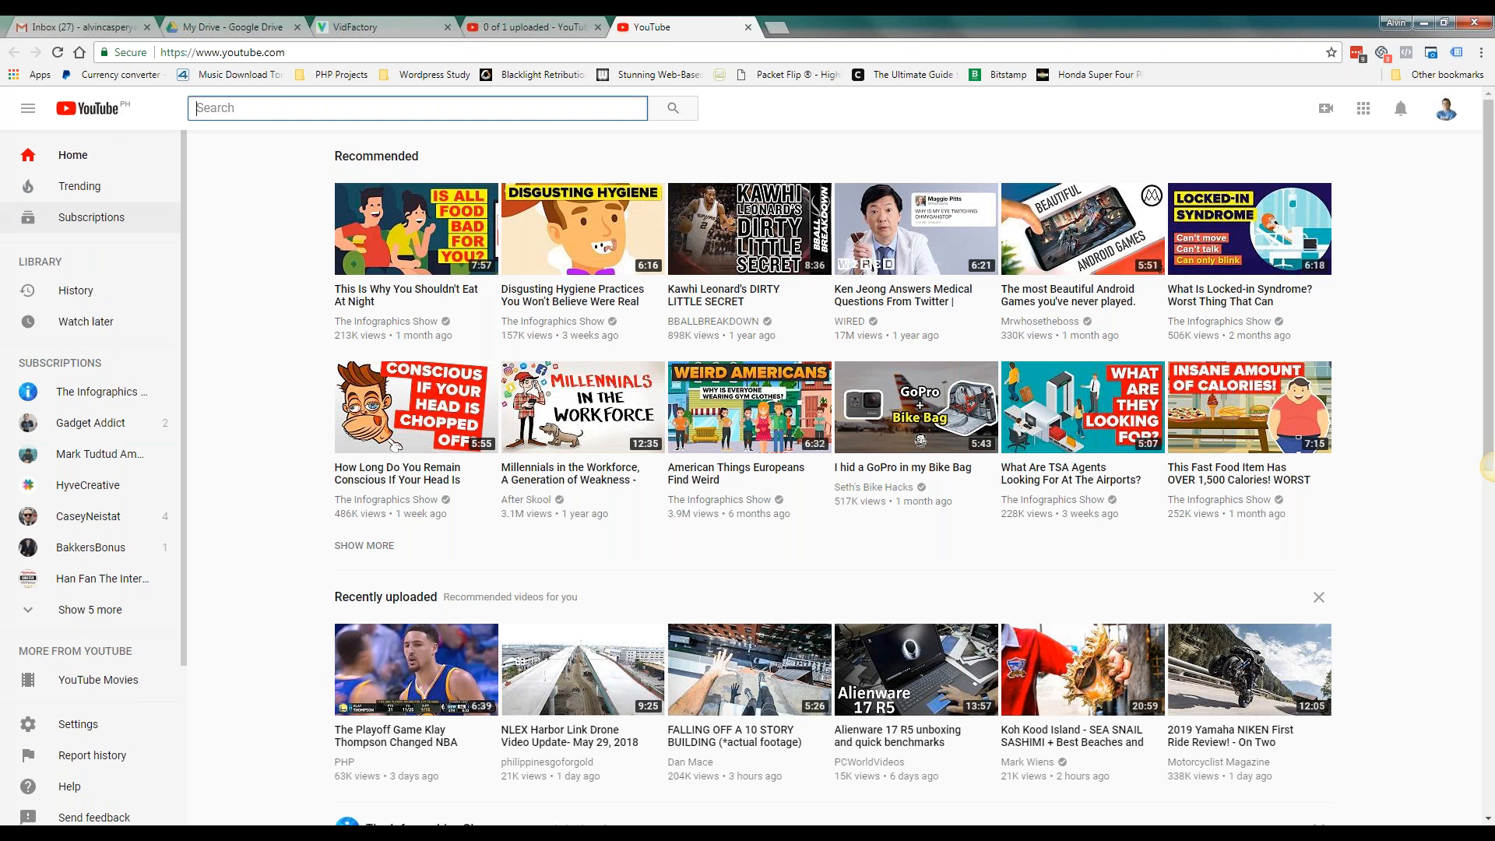
click(73, 155)
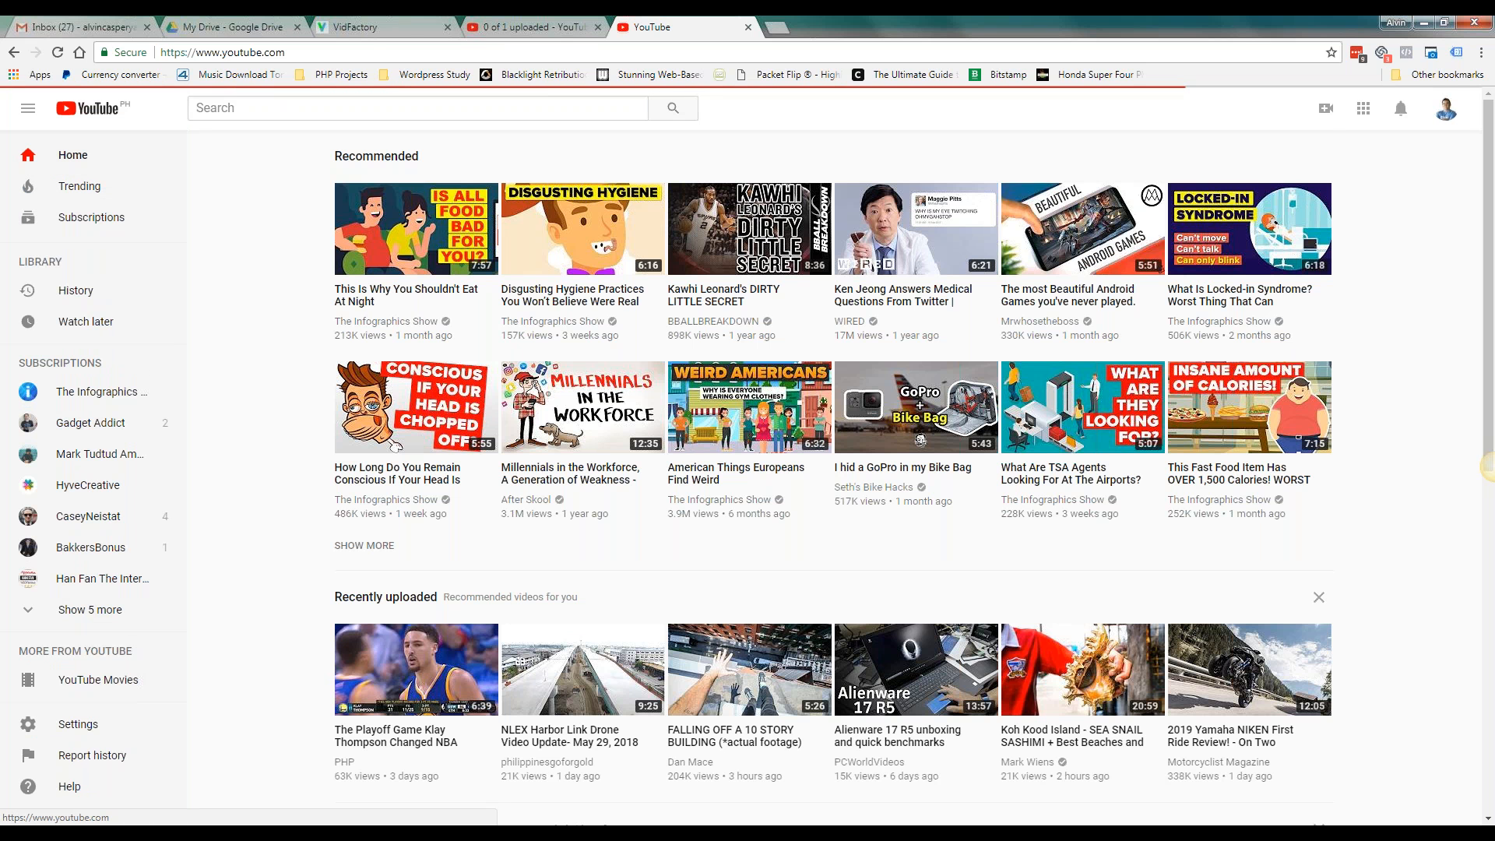
scroll(1325, 128, down, 4)
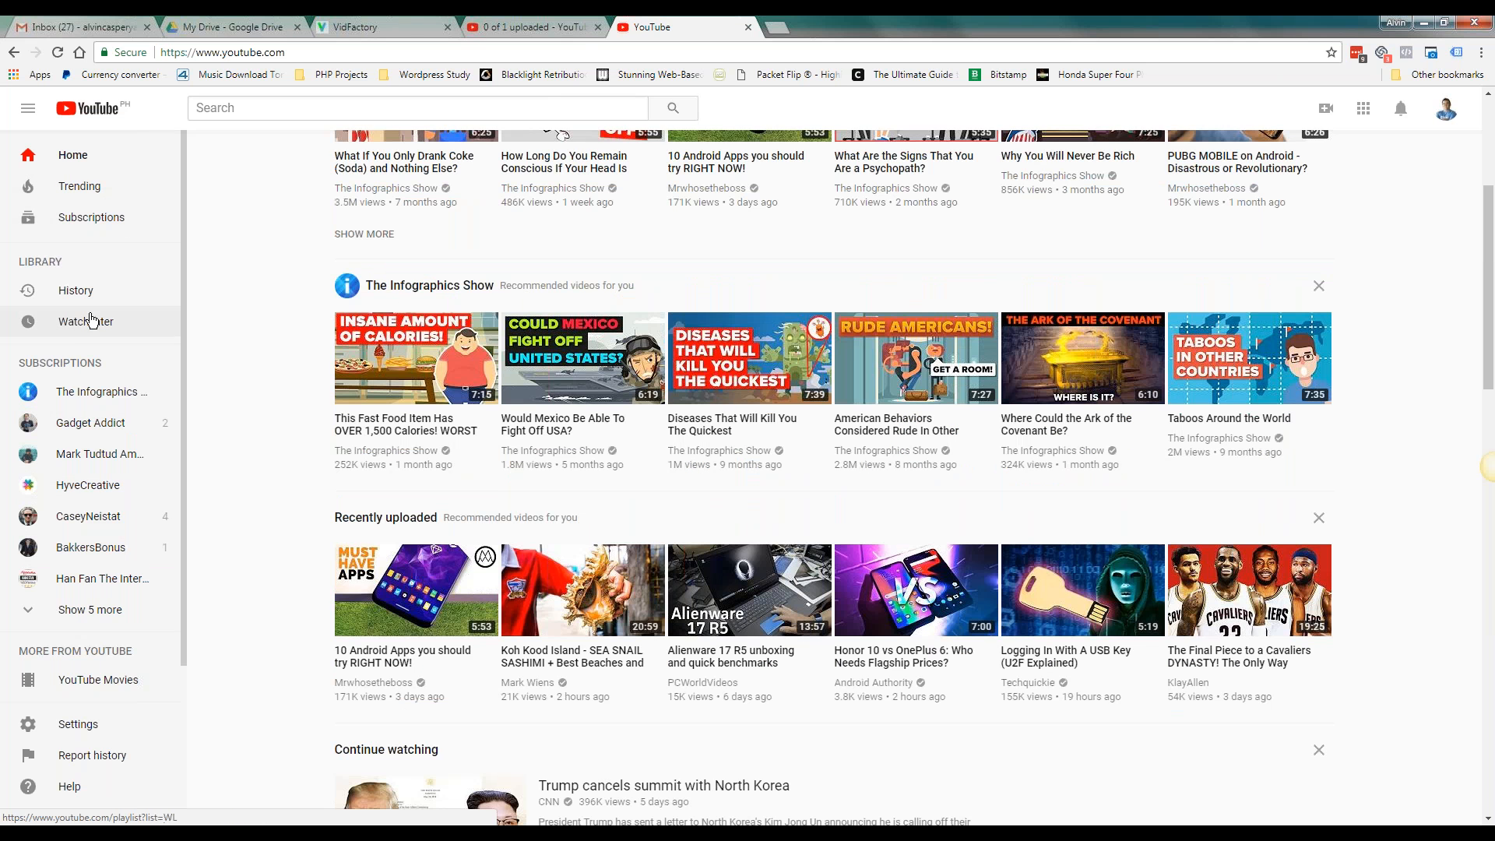
click(84, 611)
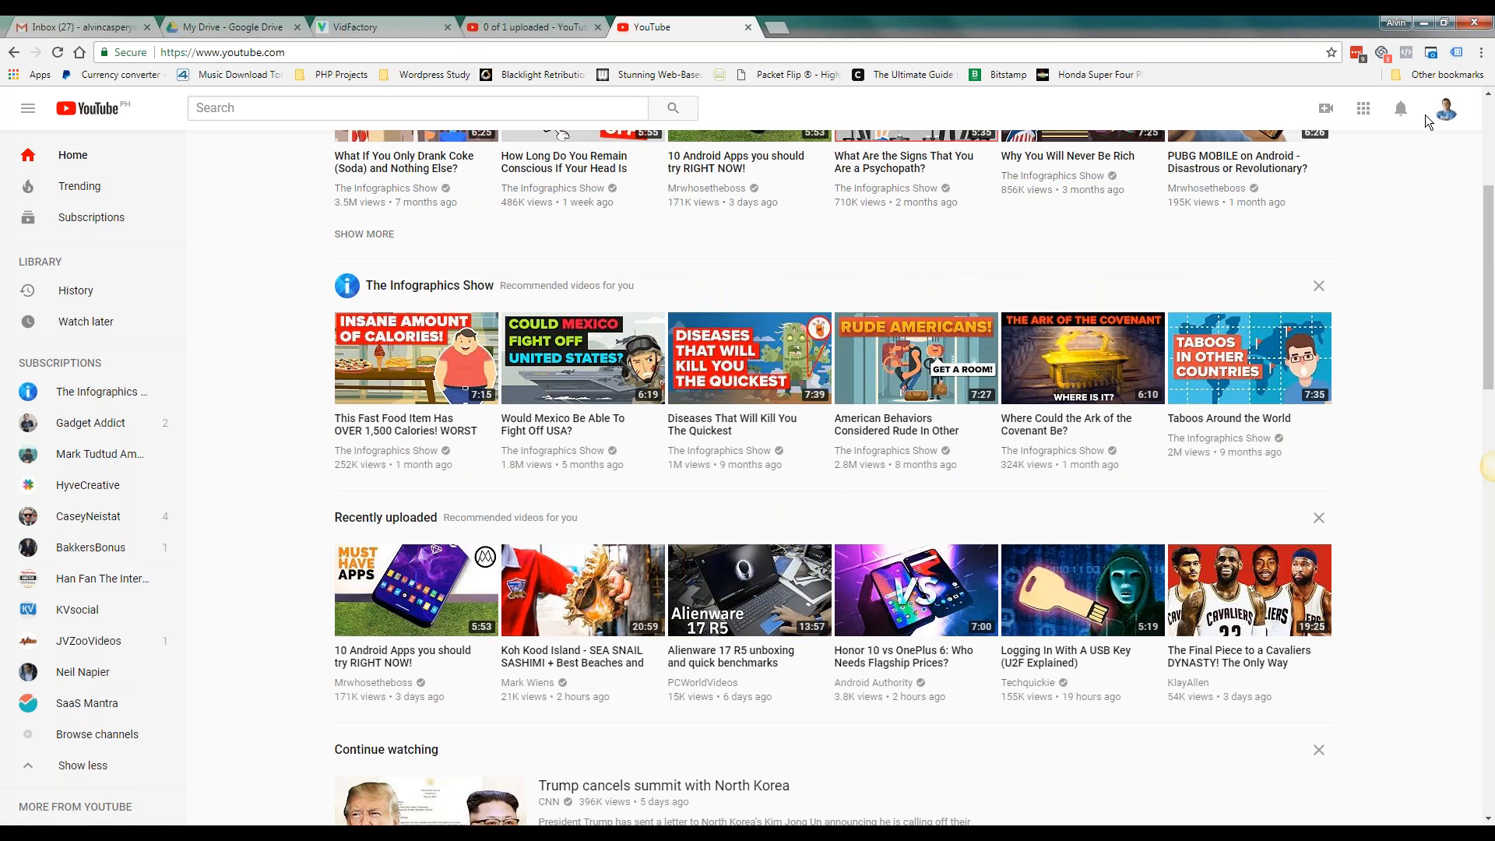
click(1445, 109)
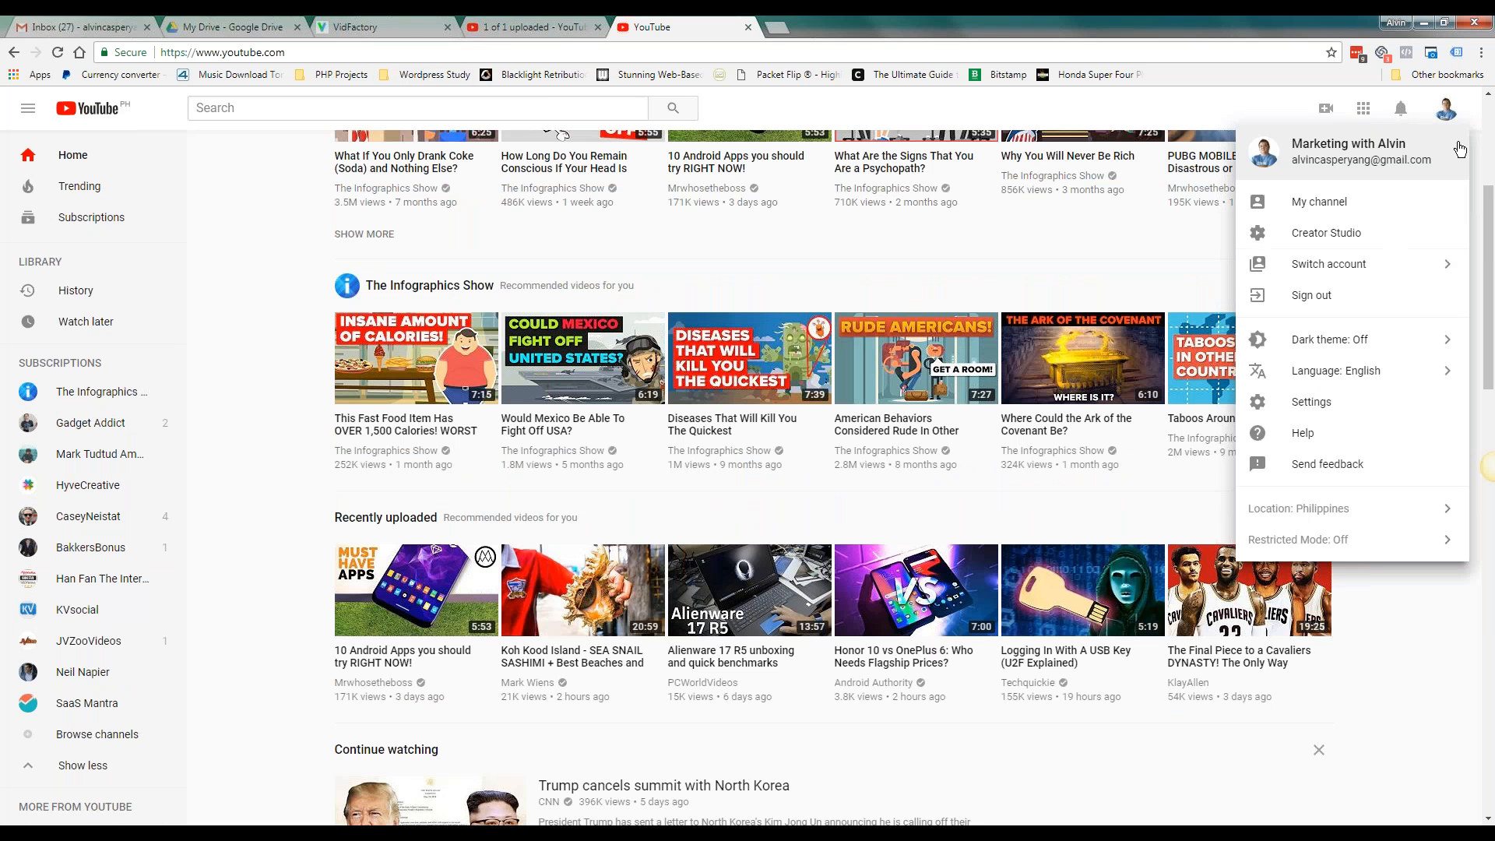
click(1394, 207)
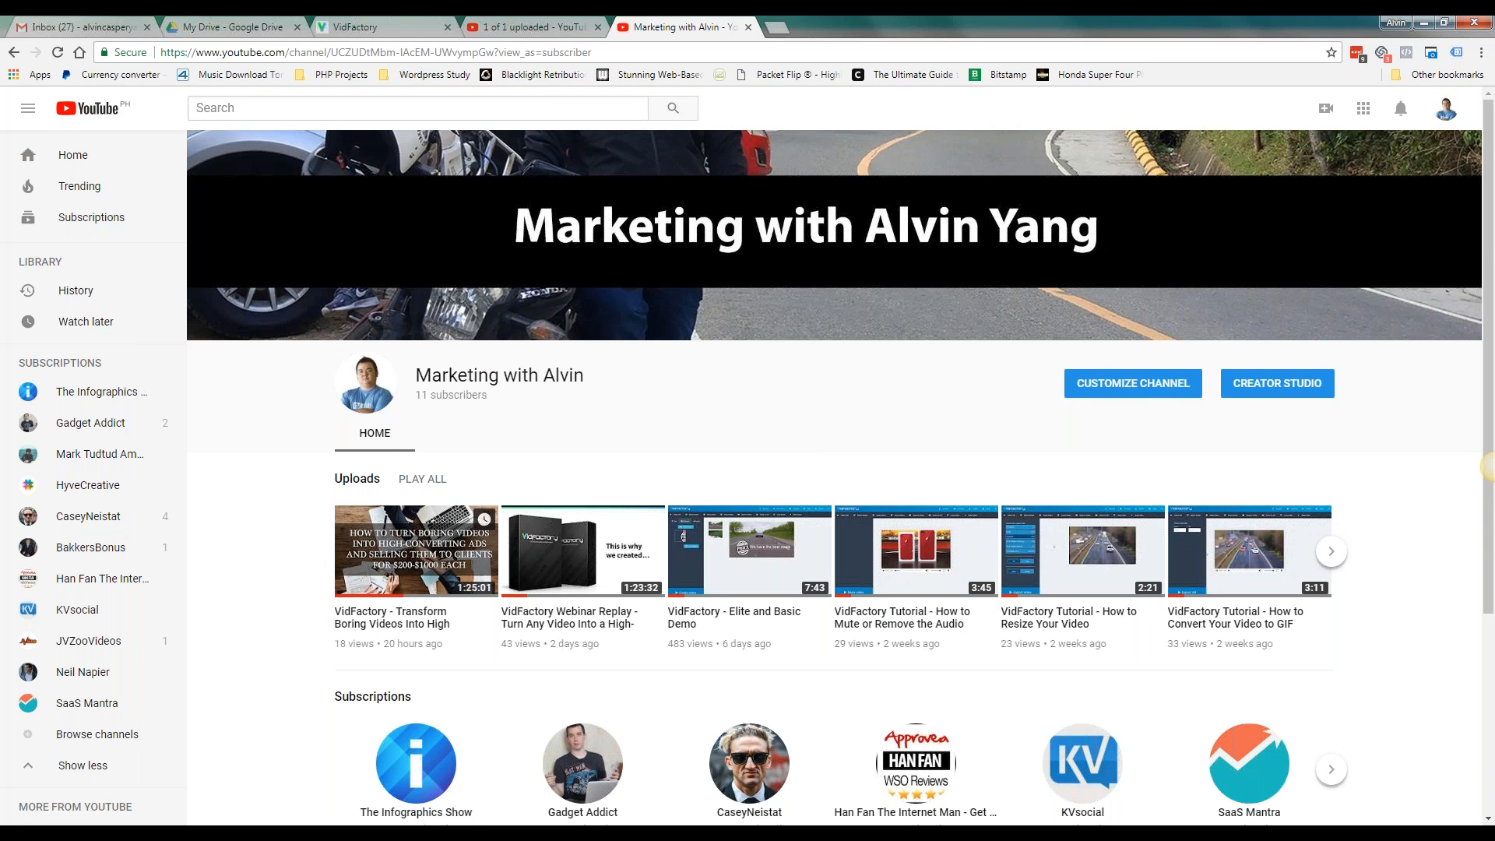
scroll(440, 526, down, 3)
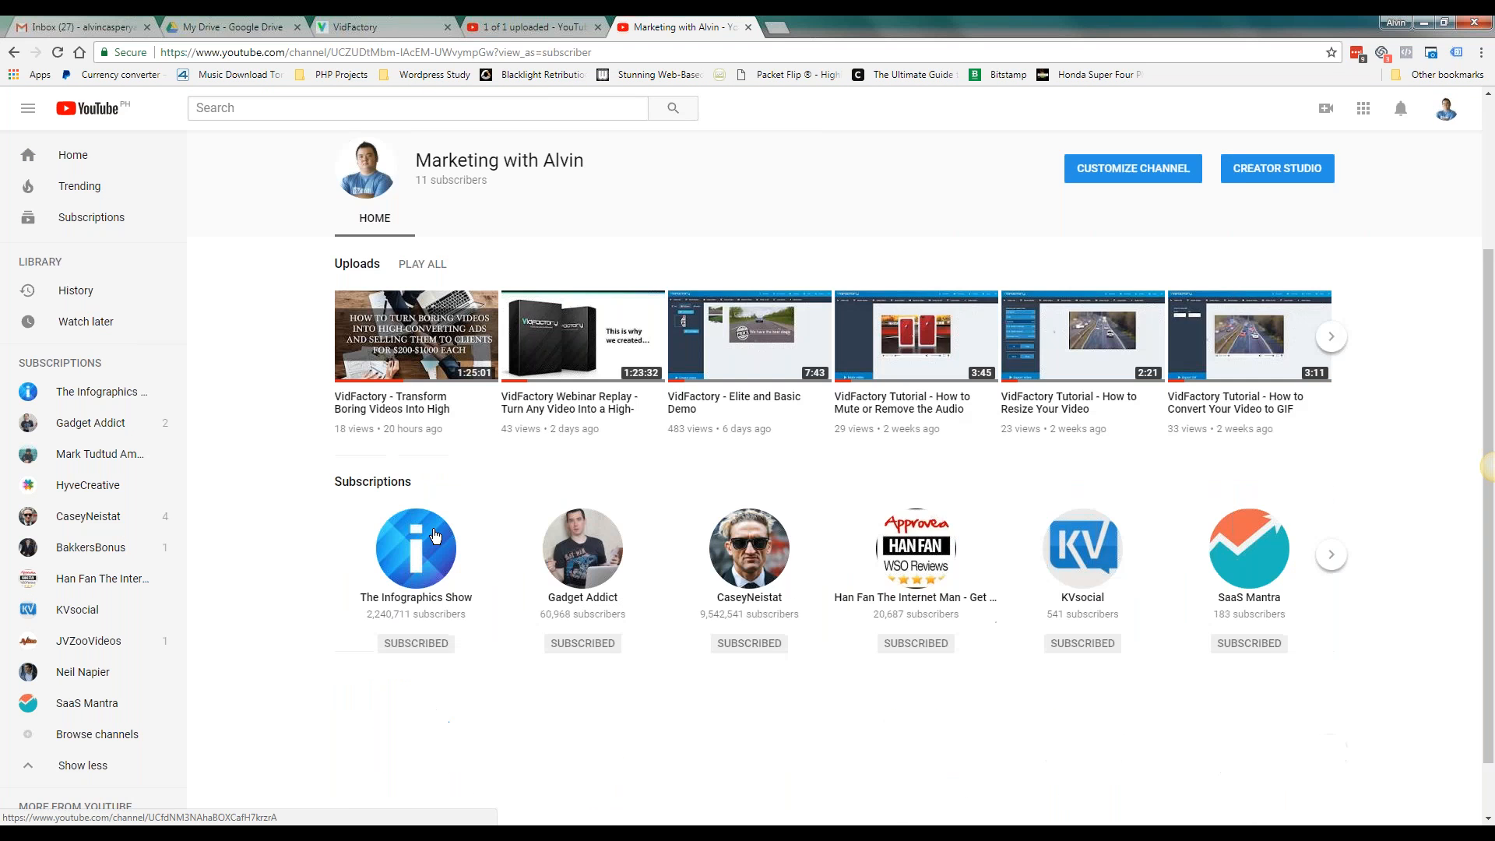
scroll(467, 538, up, 1)
scroll(1277, 520, down, 1)
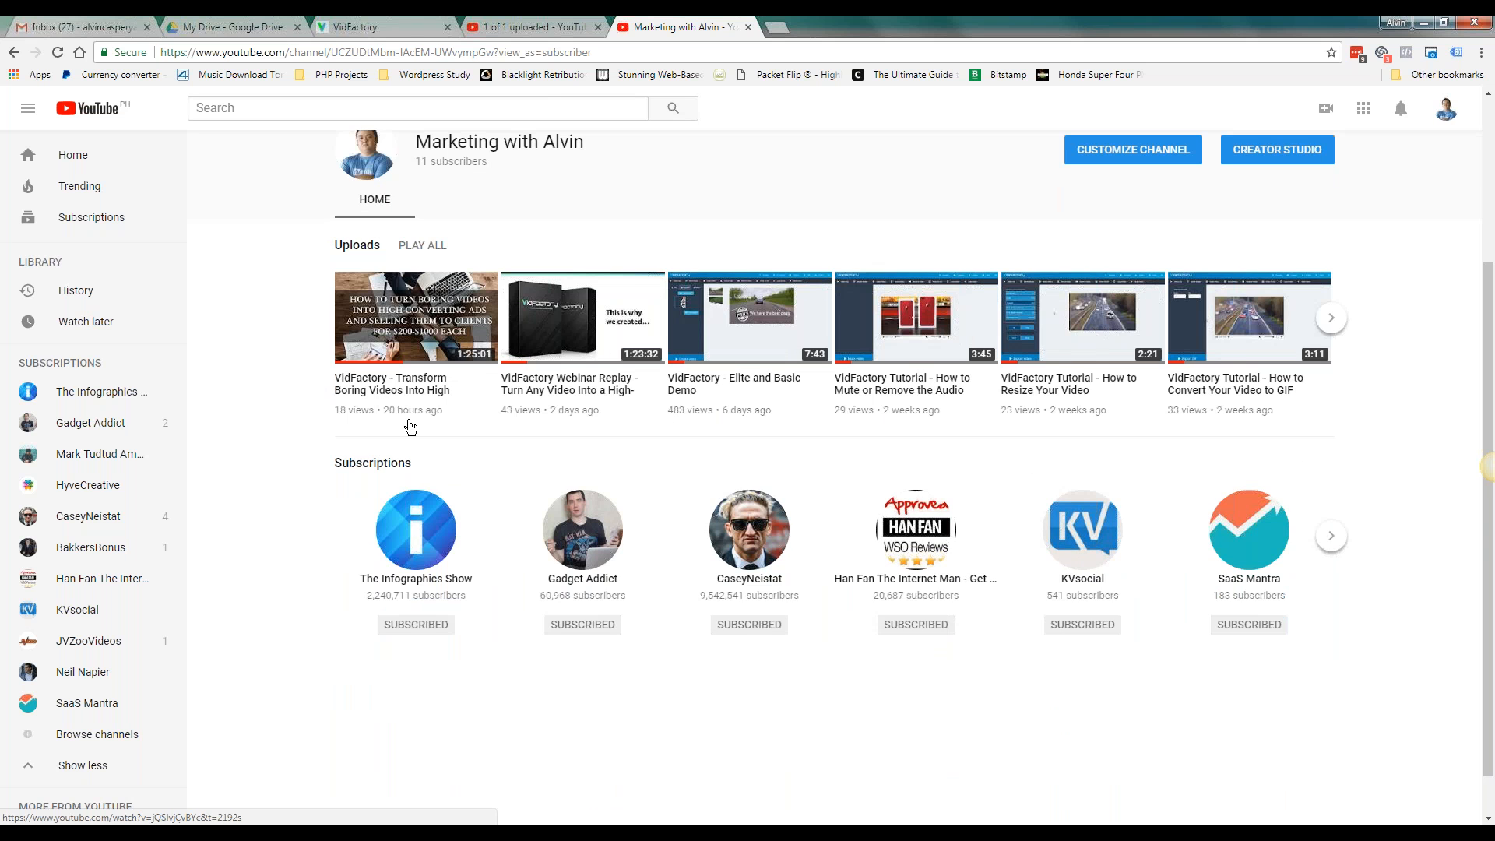
scroll(410, 427, up, 3)
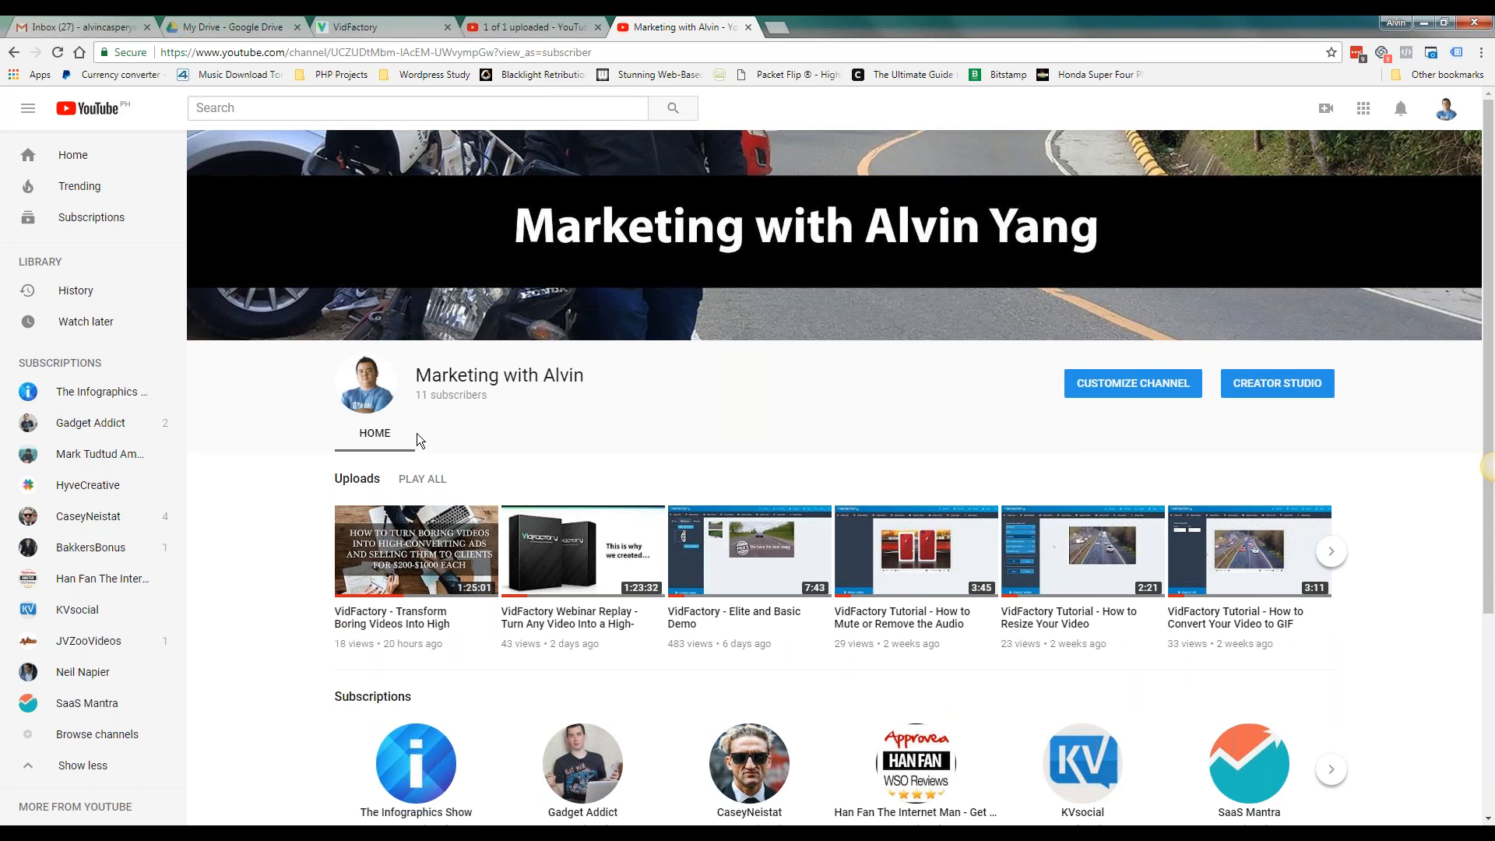
Return to the finished upload, open the Bulletproof Coffee video's watch page and pause playback
click(505, 26)
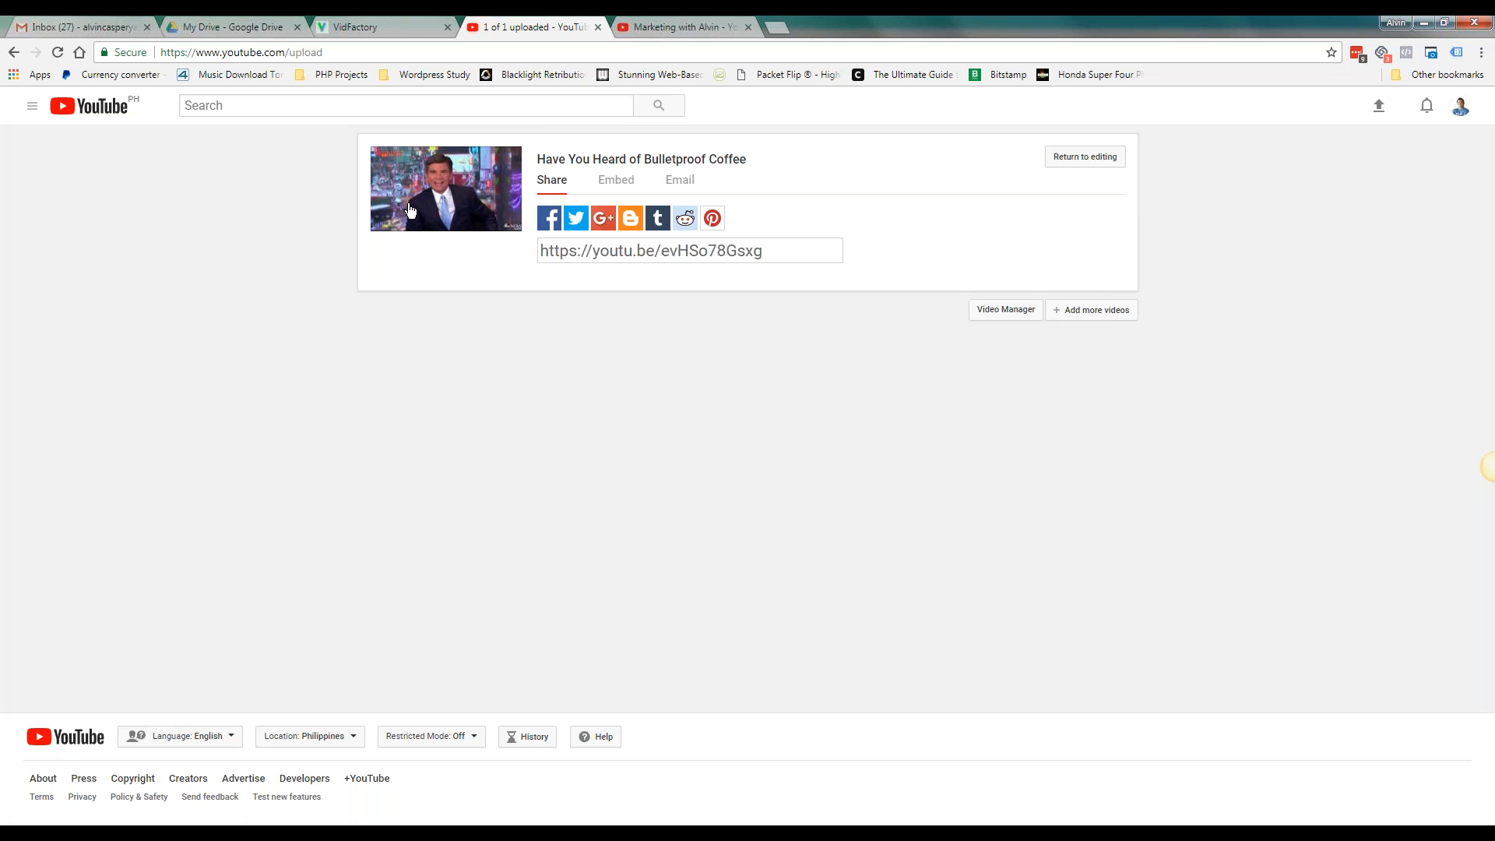
click(428, 27)
click(511, 28)
click(434, 195)
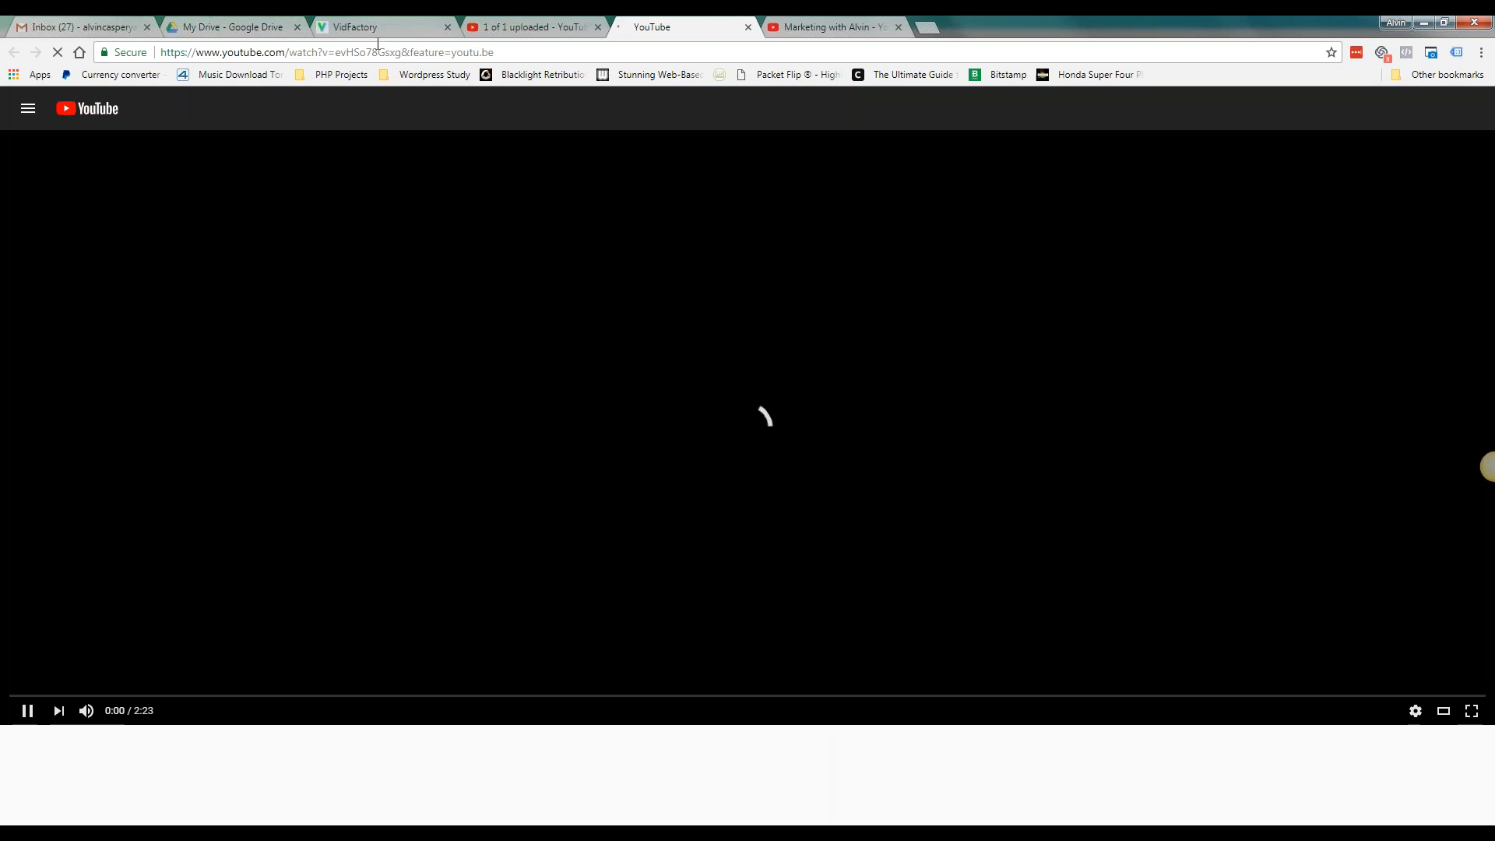
click(30, 715)
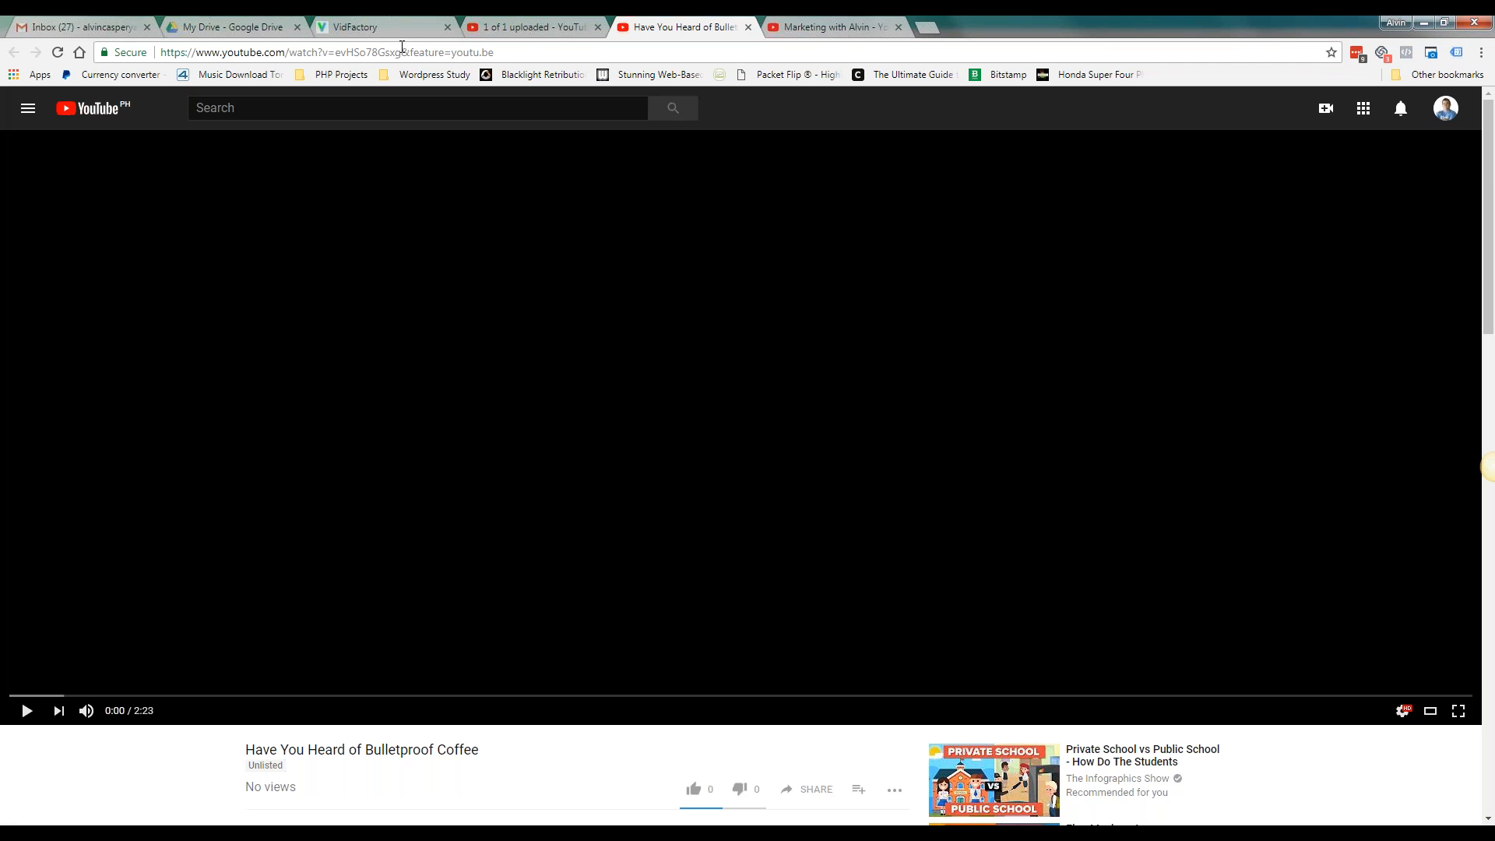
Copy the video's web address without the trailing feature parameter, and choose YouTube as the video source in VidFactory
drag(402, 52, 160, 53)
key(ctrl+c)
click(431, 26)
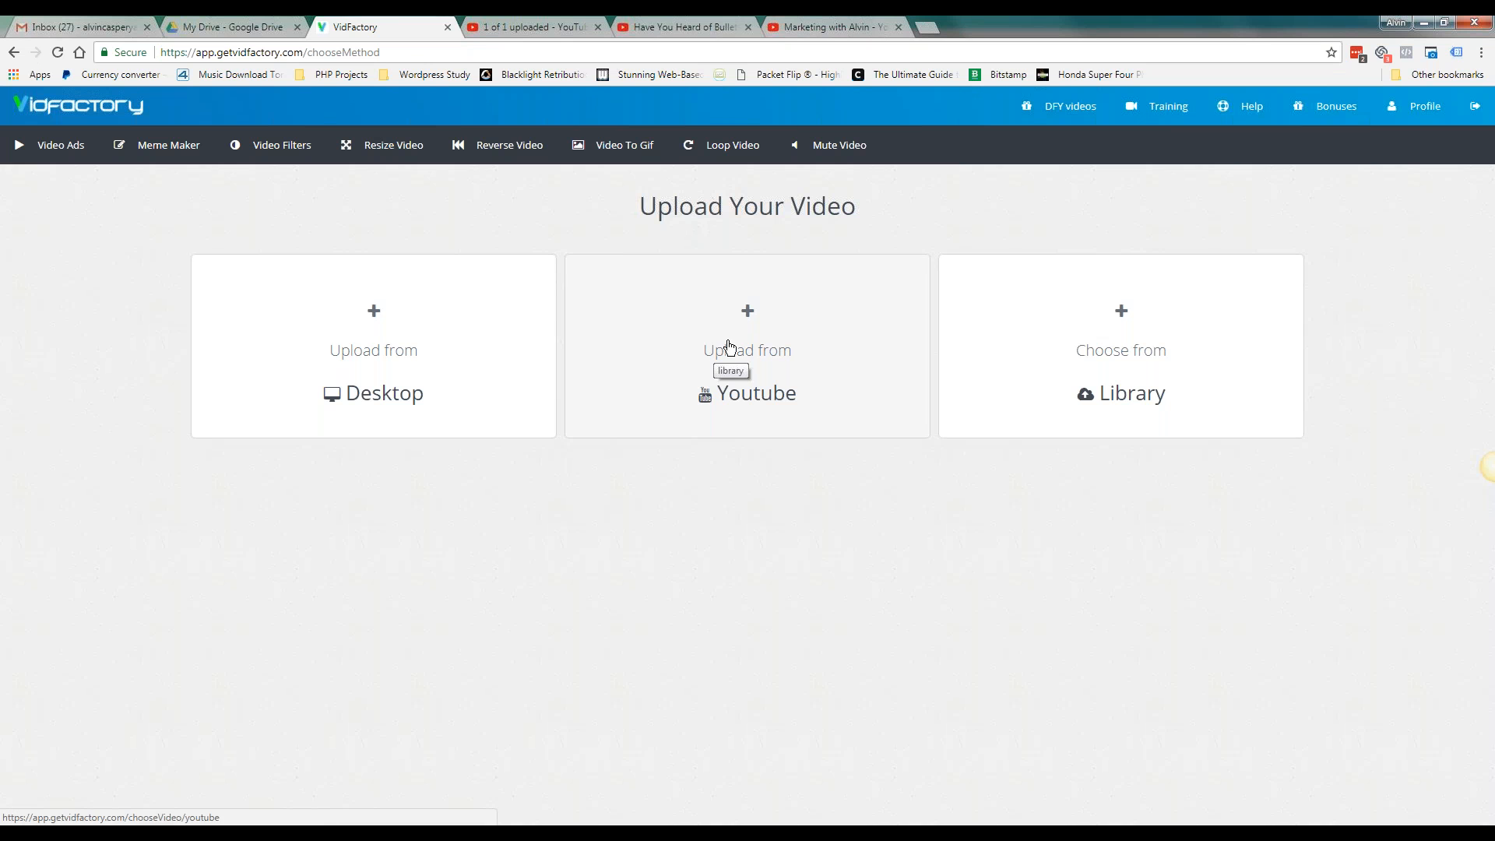
click(729, 348)
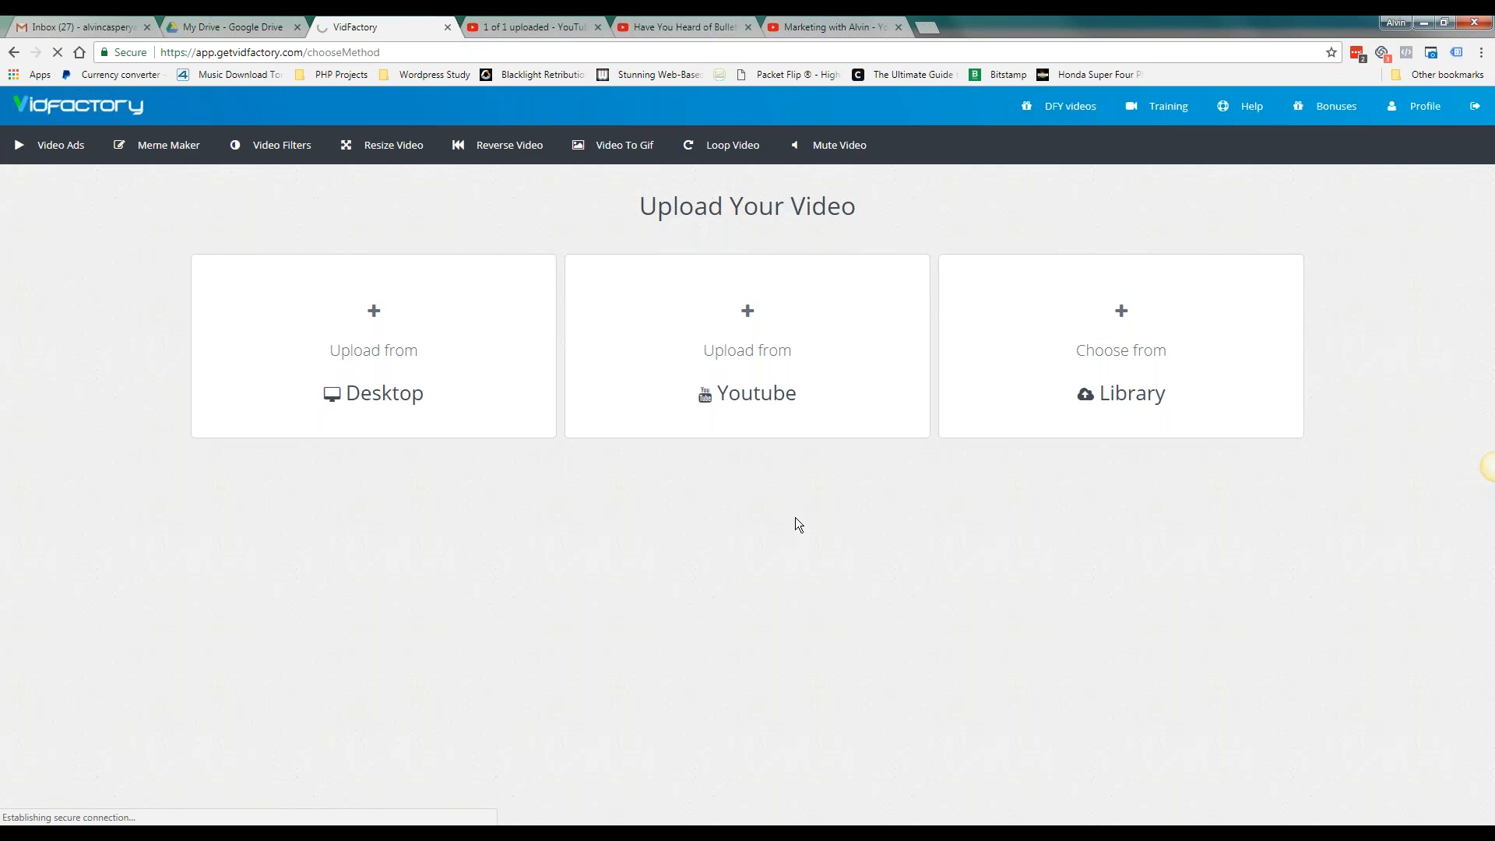
Import the Bulletproof Coffee video from its copied YouTube link, start the editor with it and pause playback
click(748, 286)
key(ctrl+v)
click(1192, 333)
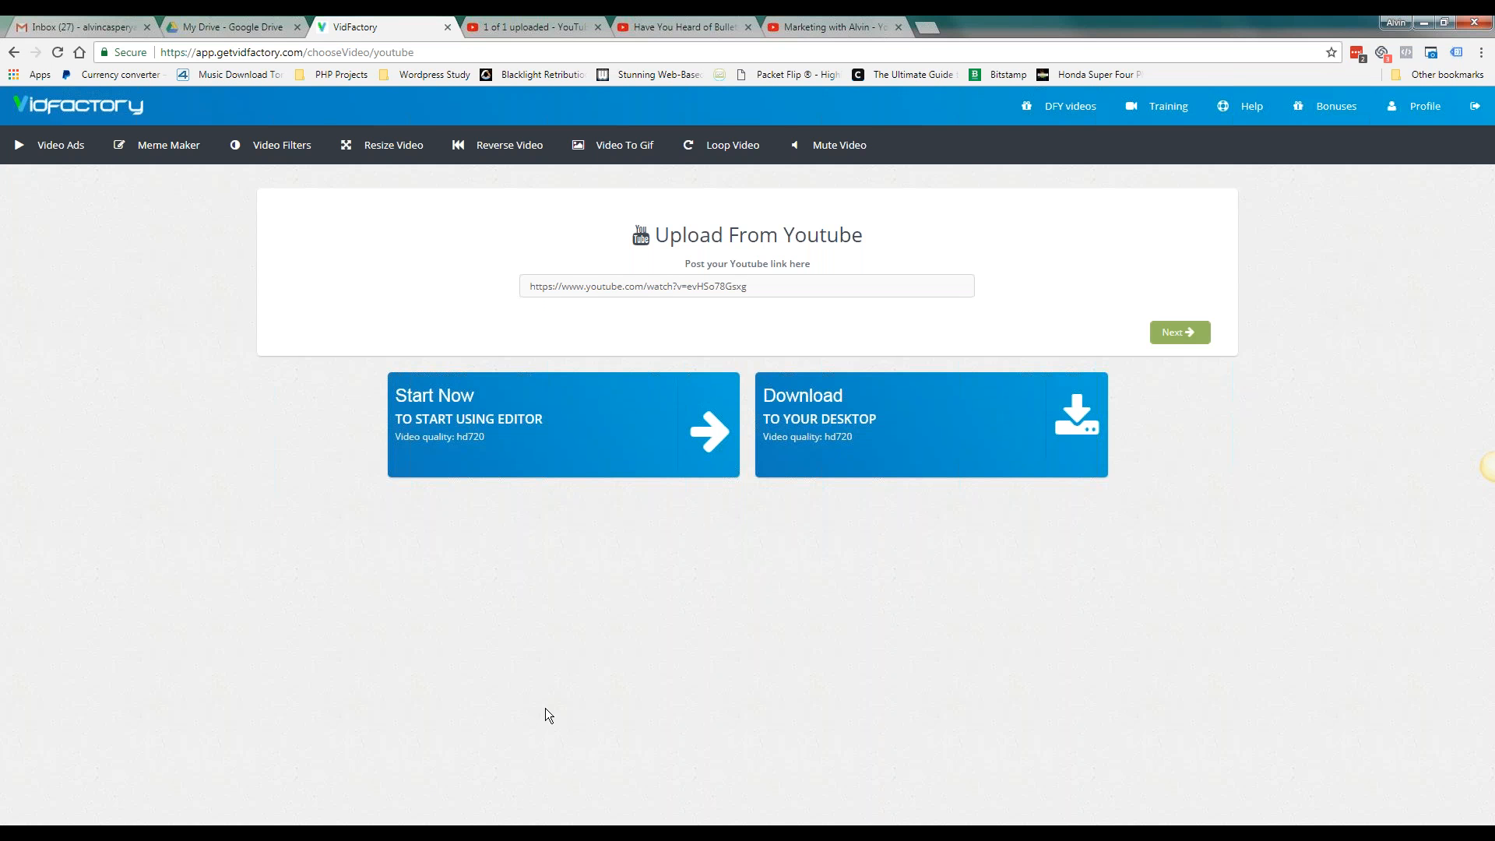
click(482, 427)
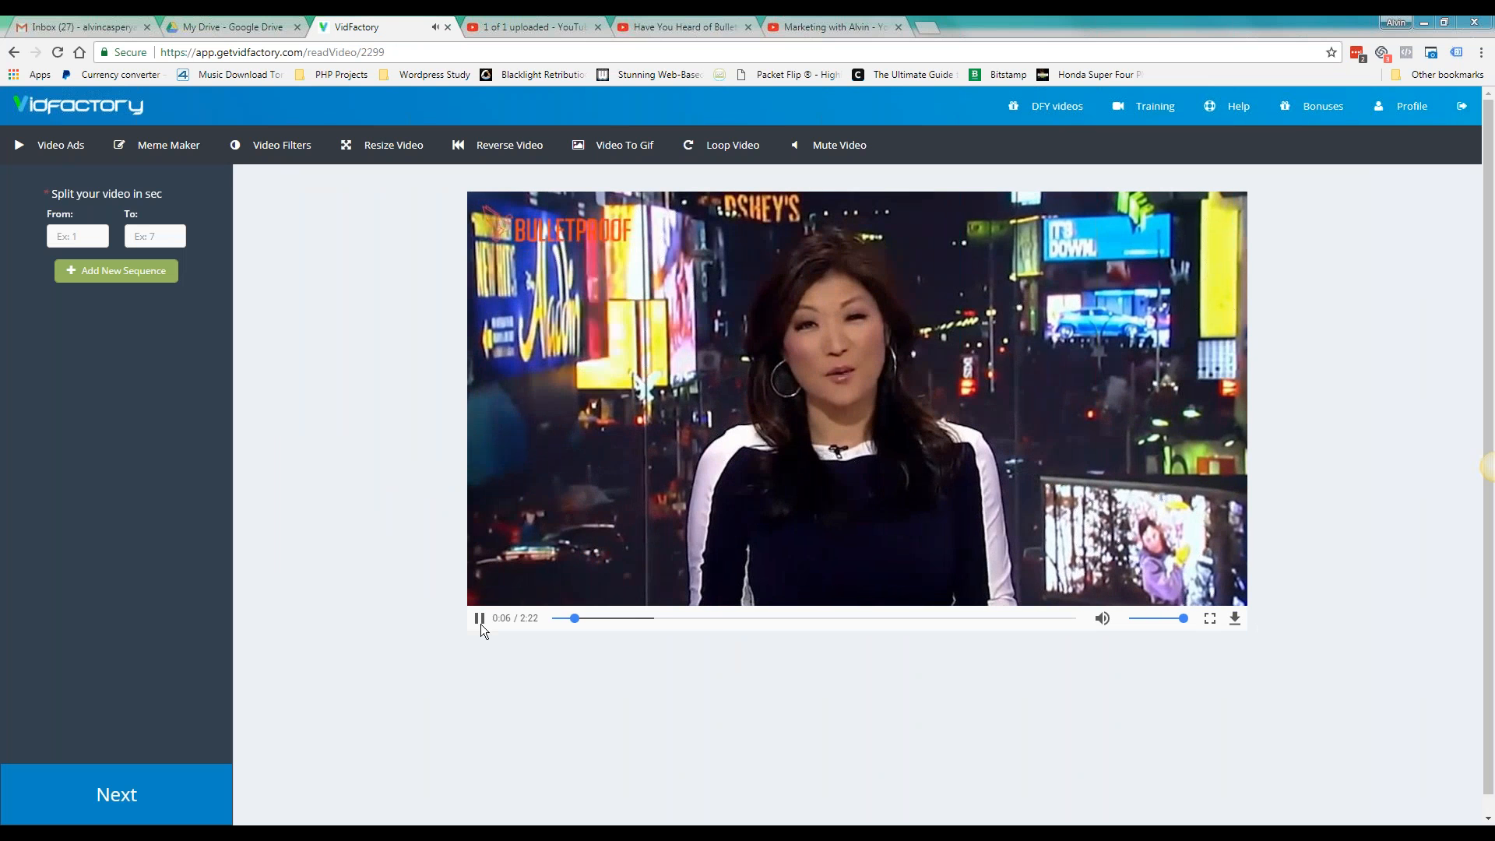
click(480, 619)
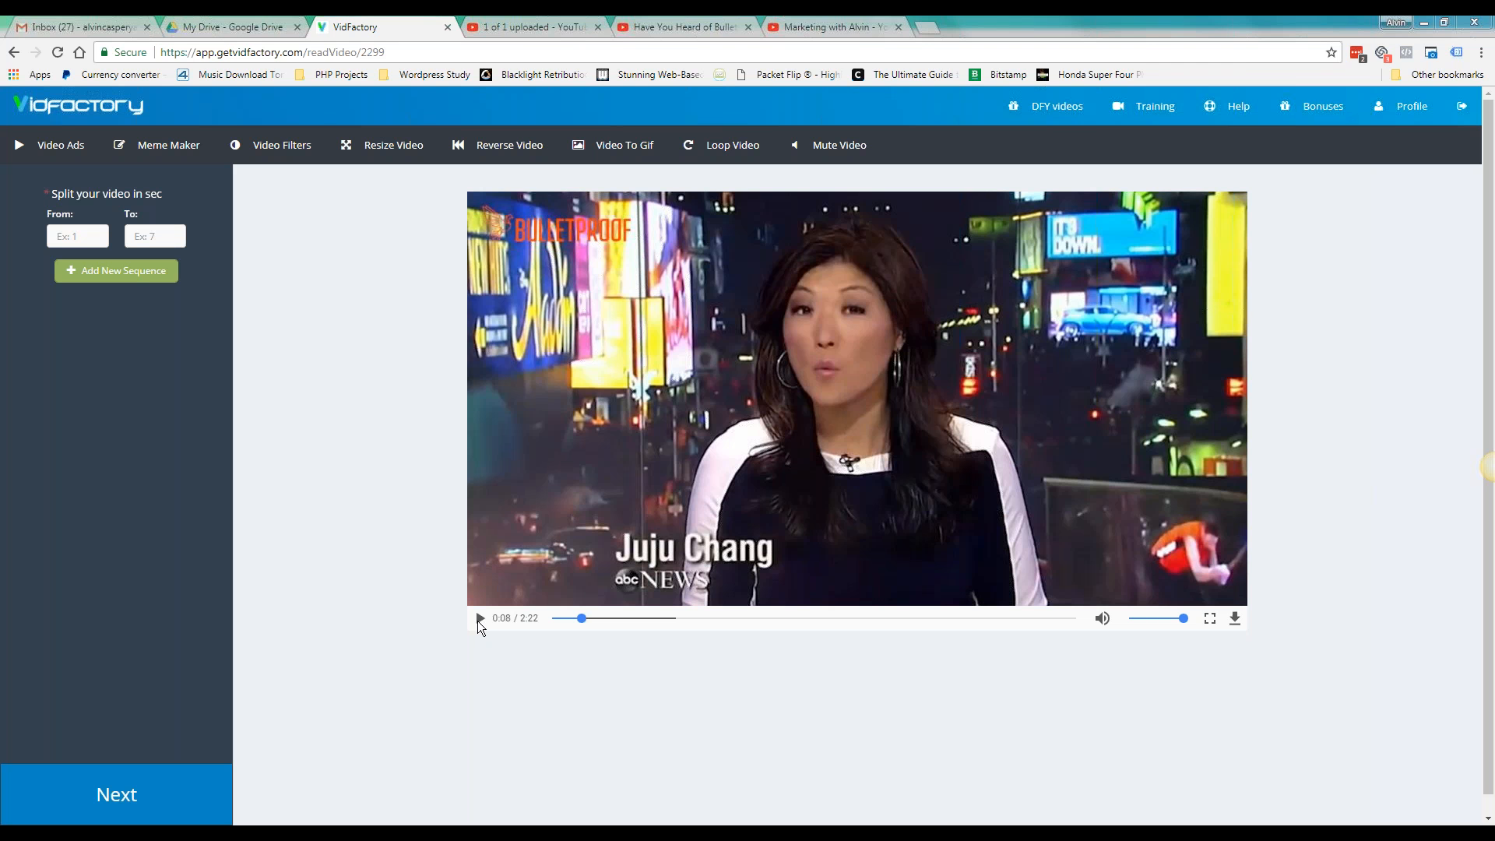
Play through the video's opening to find the first cut, open Notepad, and set the first sequence's start to 17 seconds
click(478, 620)
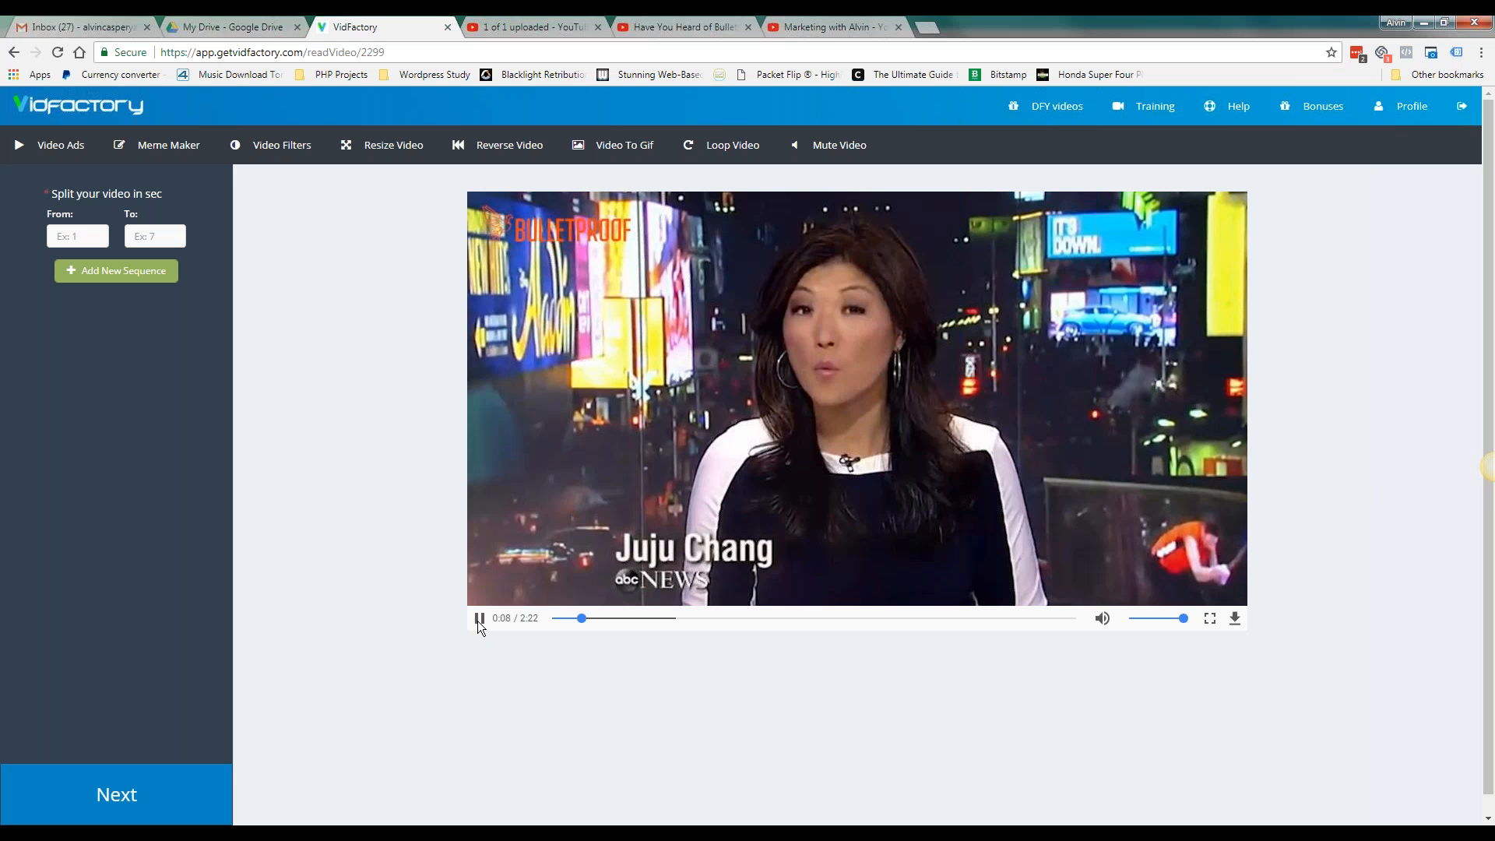
click(478, 620)
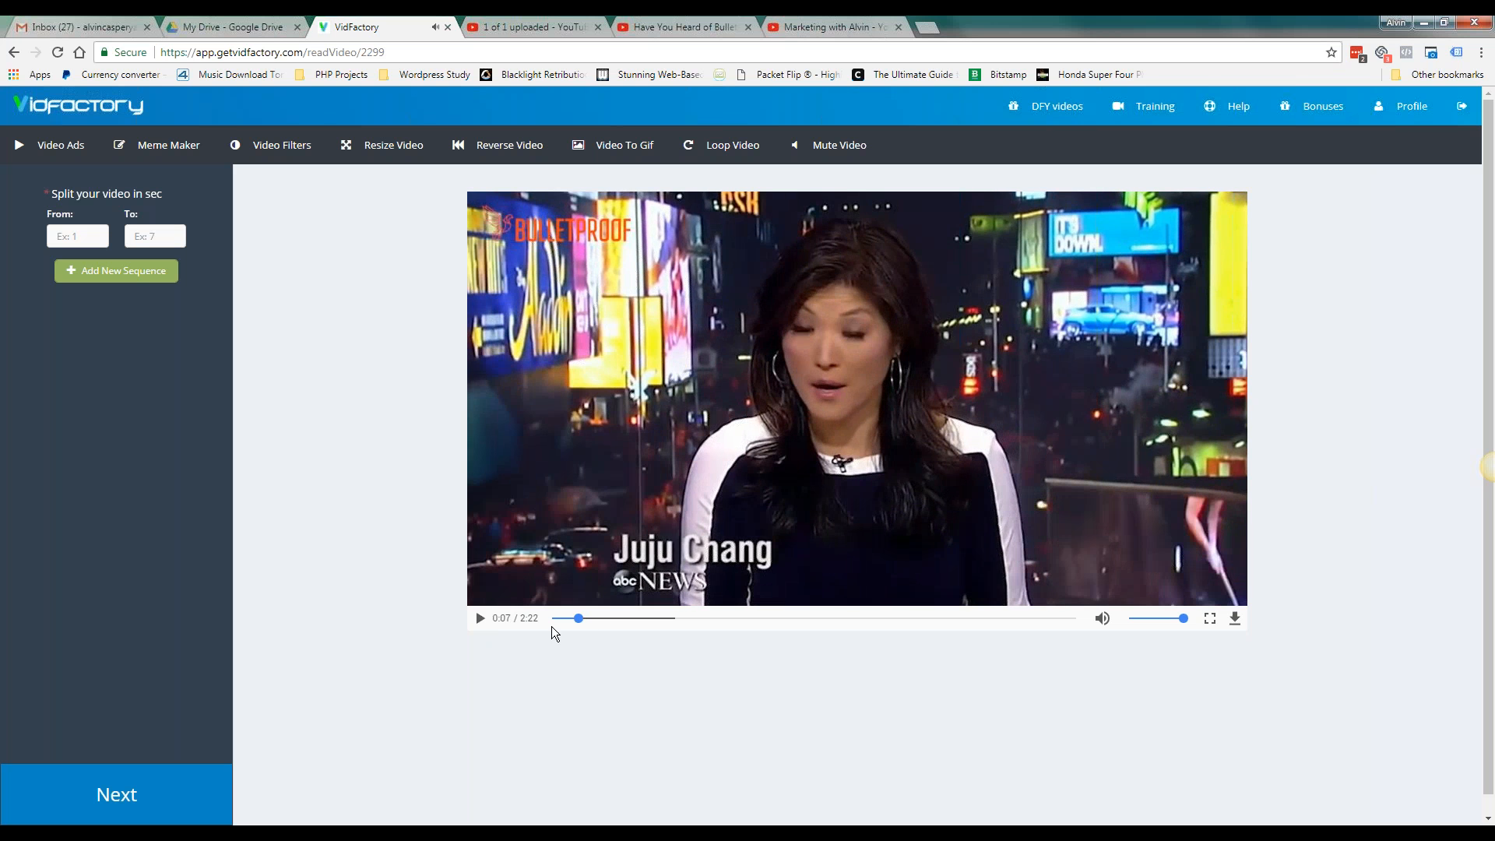
click(552, 626)
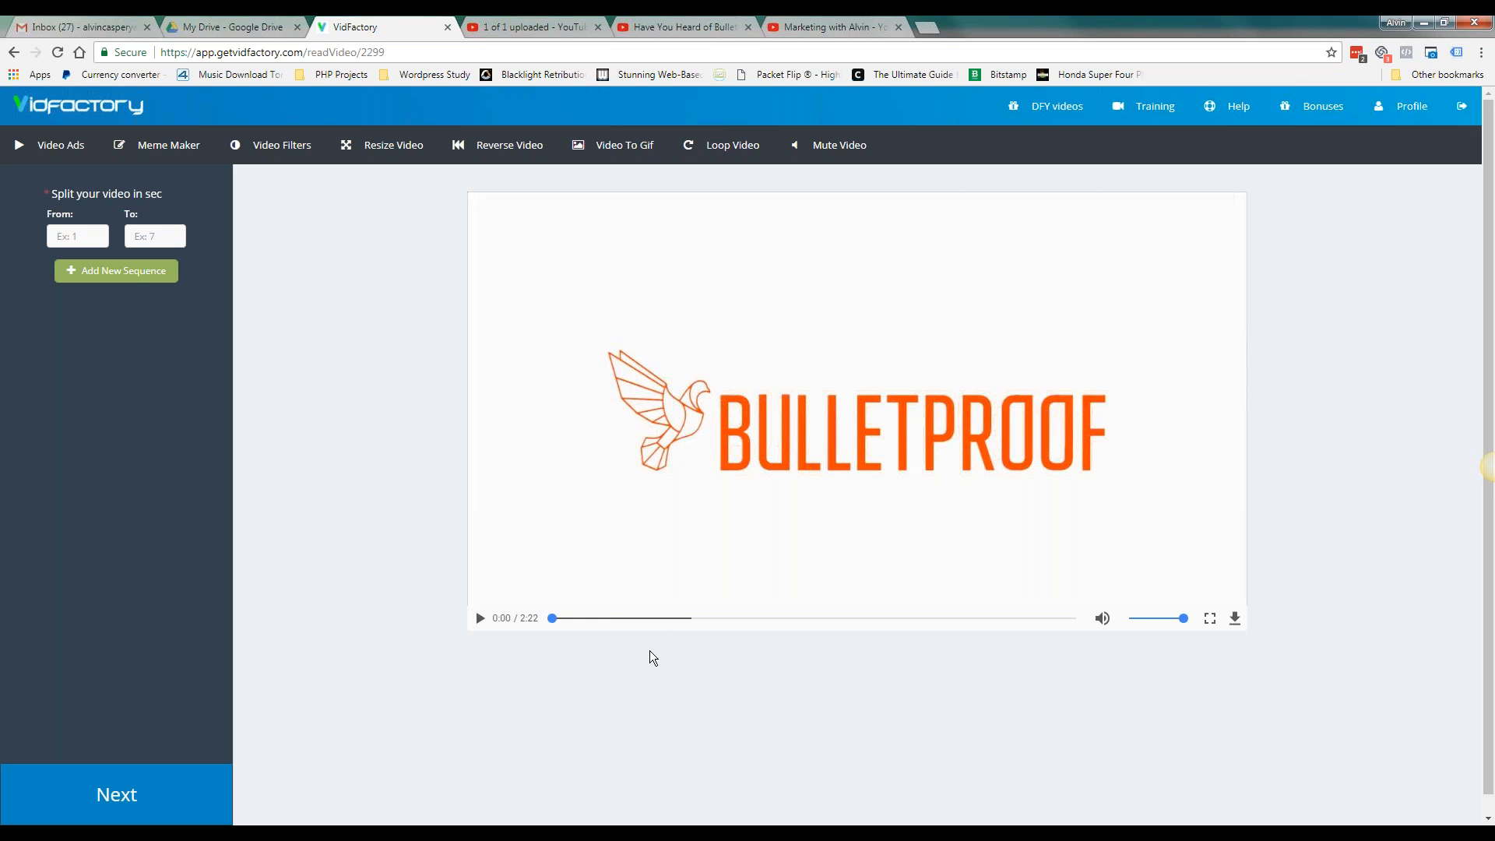
click(590, 618)
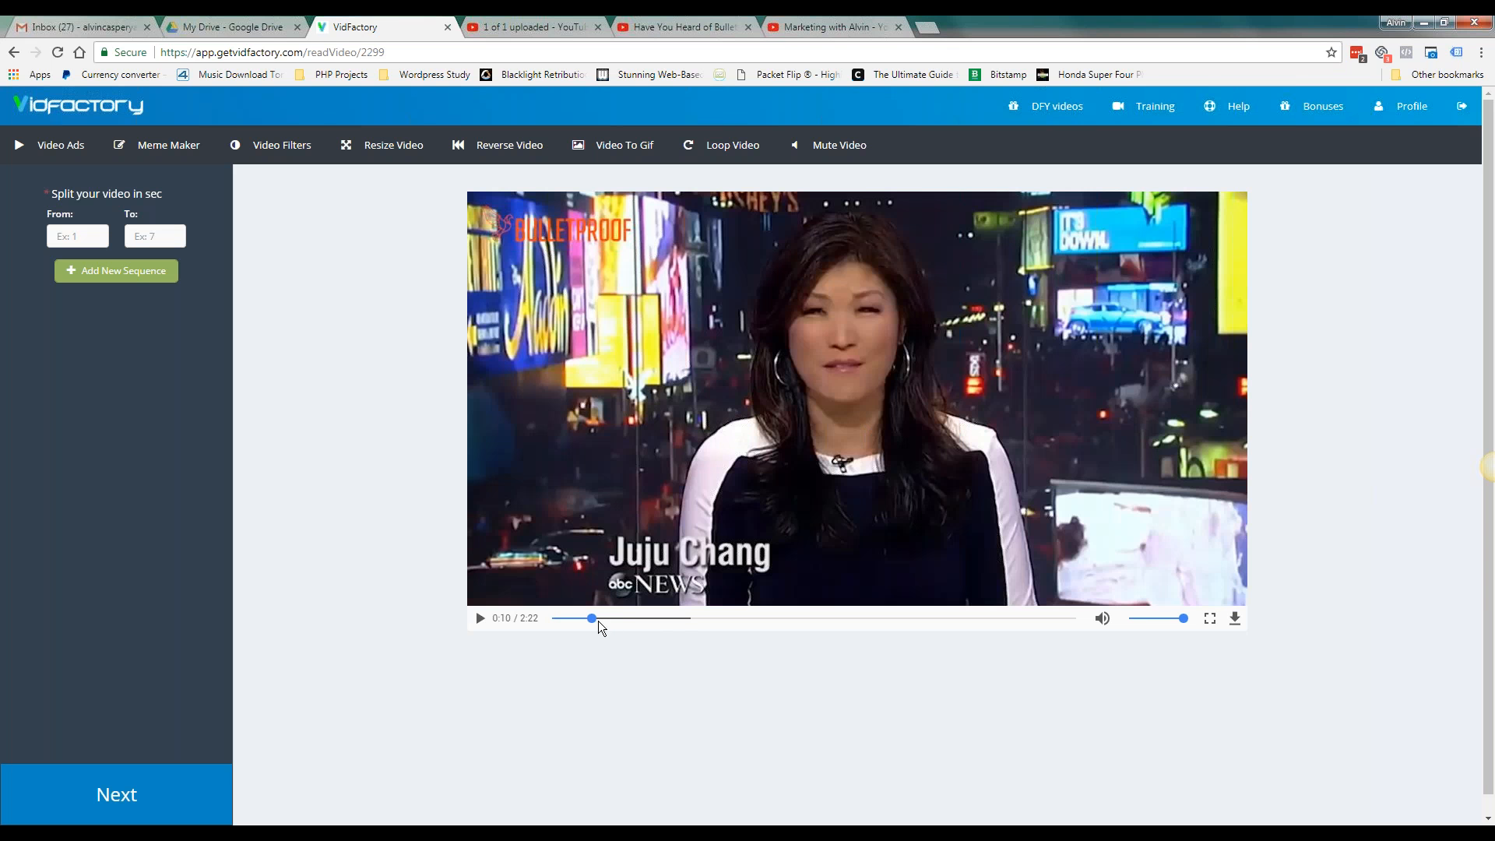
click(479, 619)
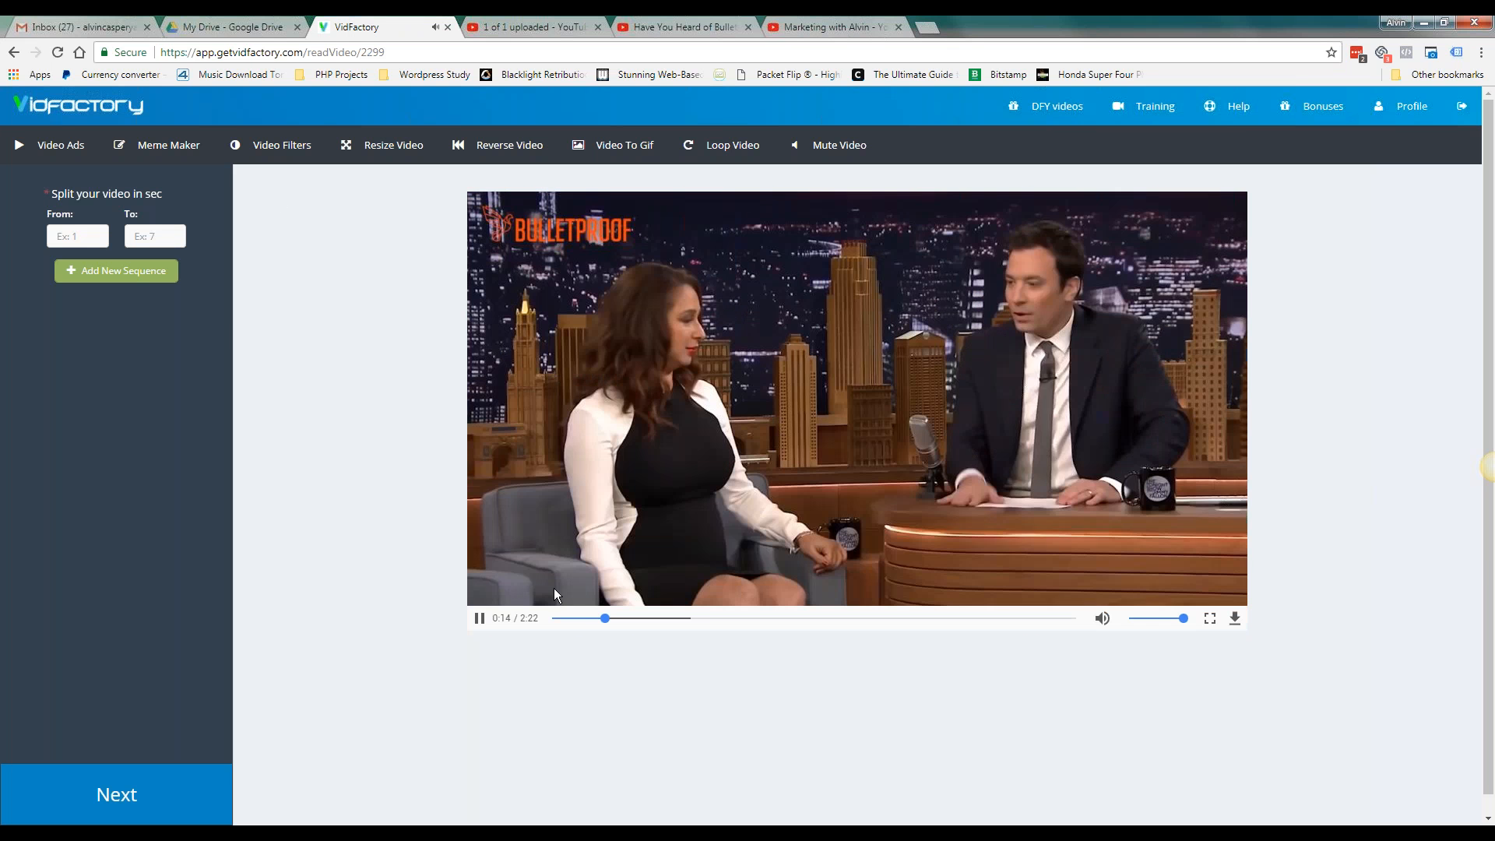
click(480, 619)
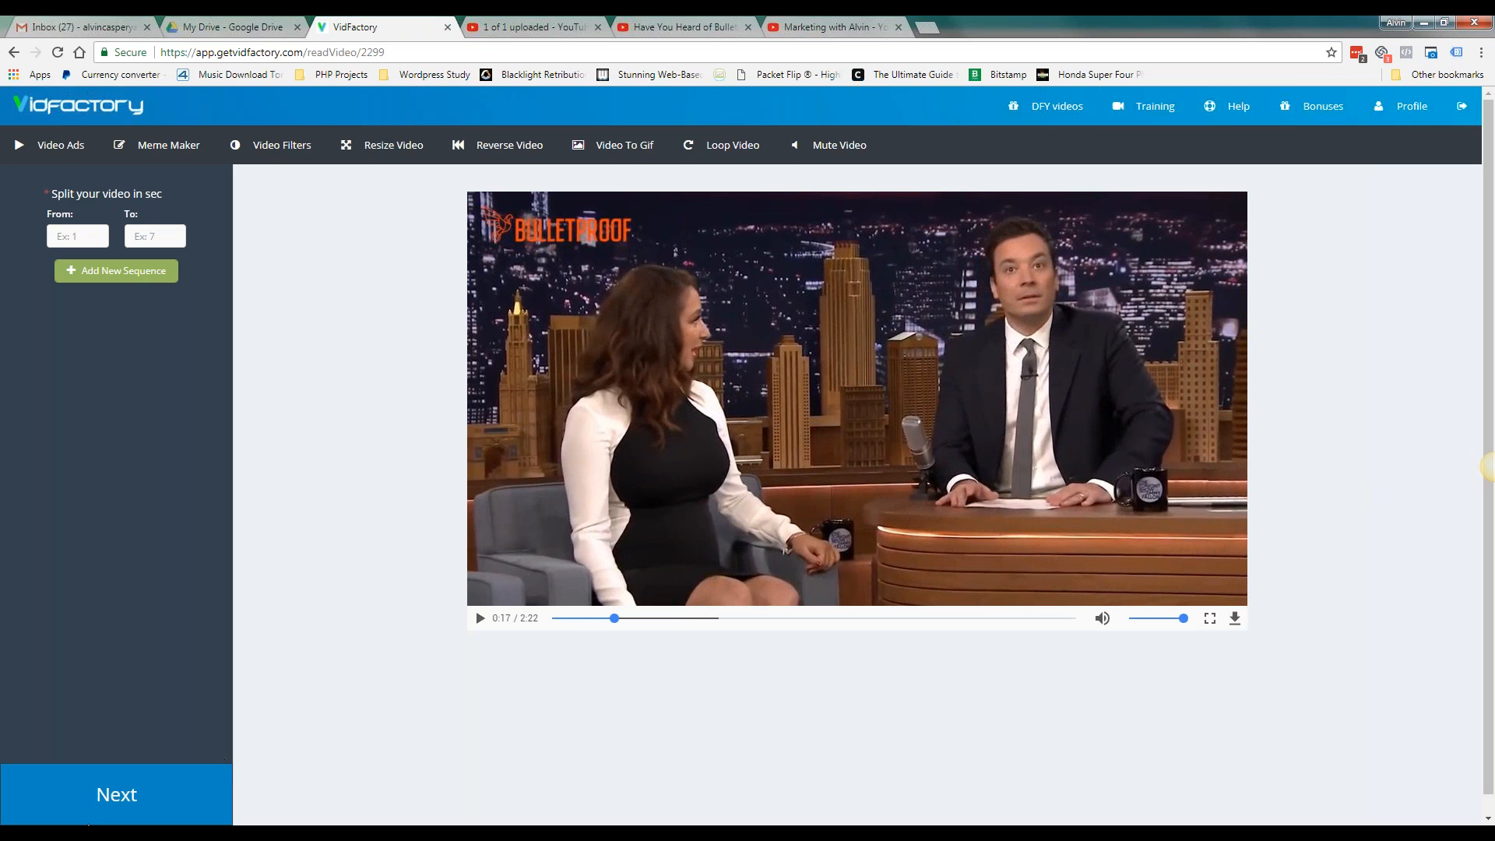
right_click(70, 835)
click(144, 771)
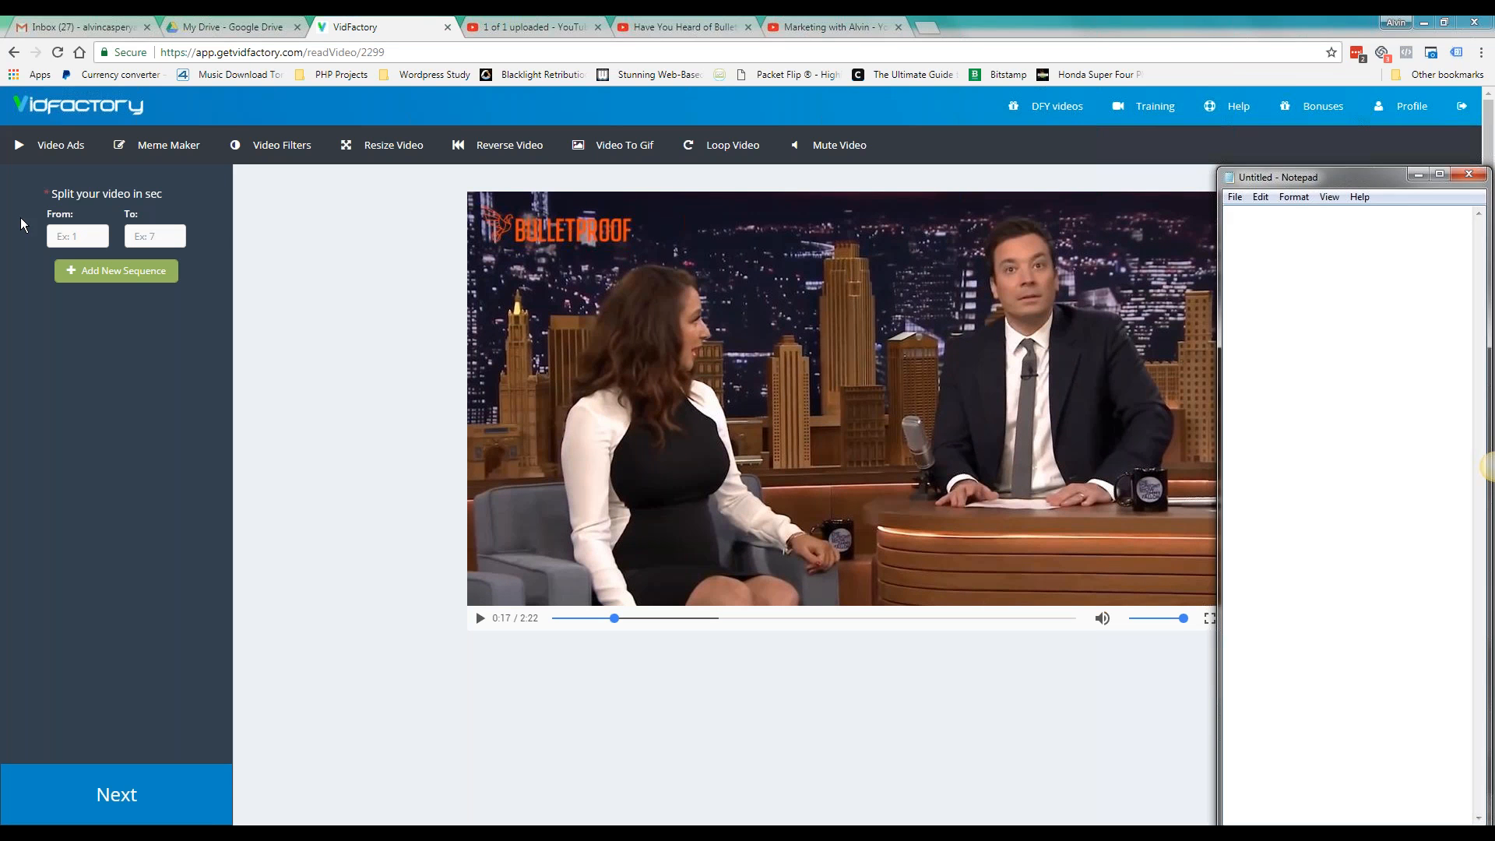
click(79, 226)
text(17)
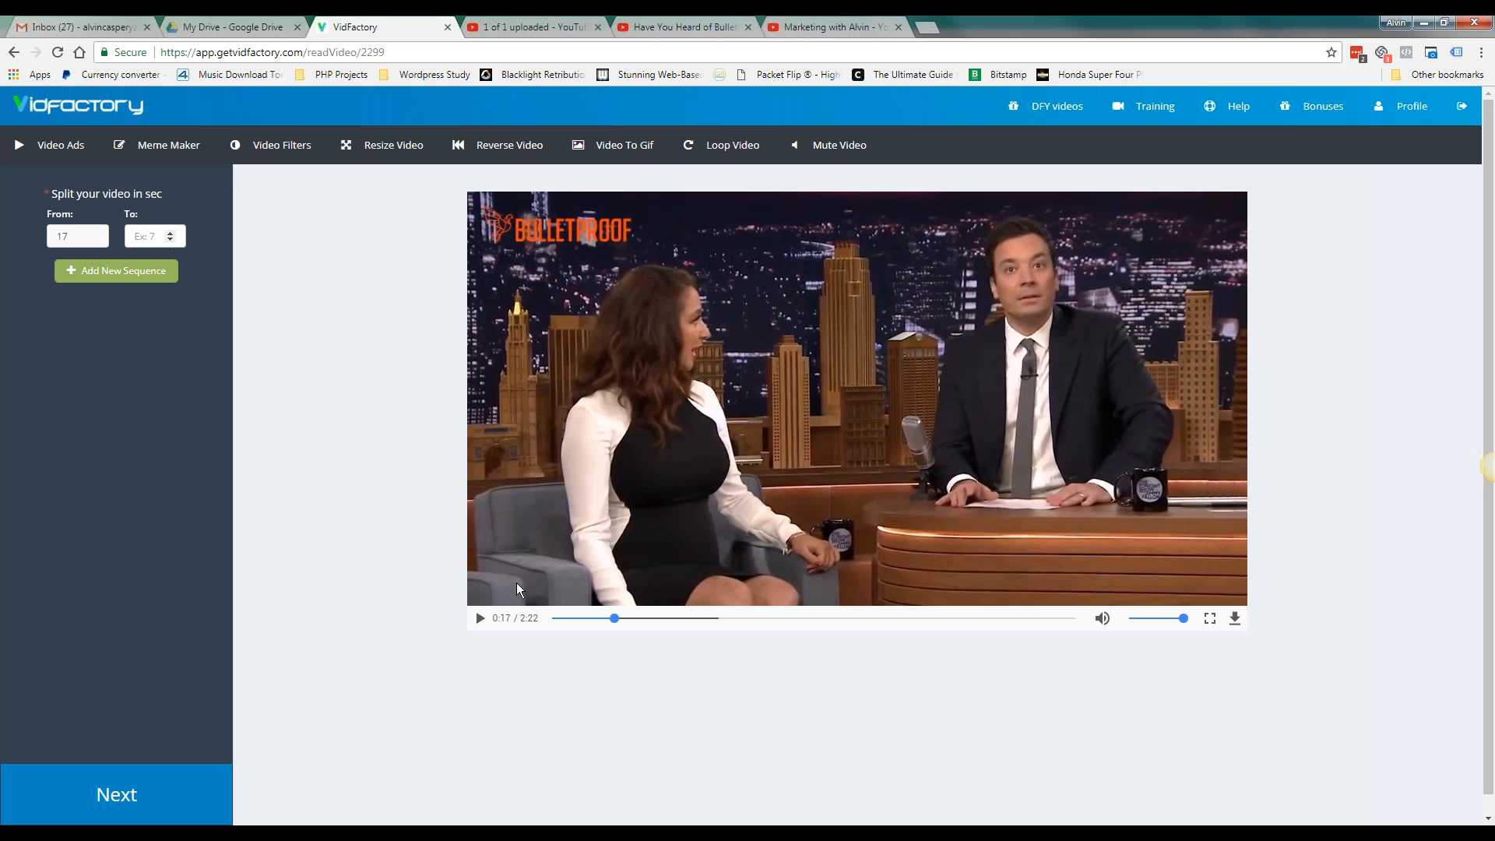
Play on to find where the first clip should stop and set the first sequence's end to 34 seconds
click(481, 617)
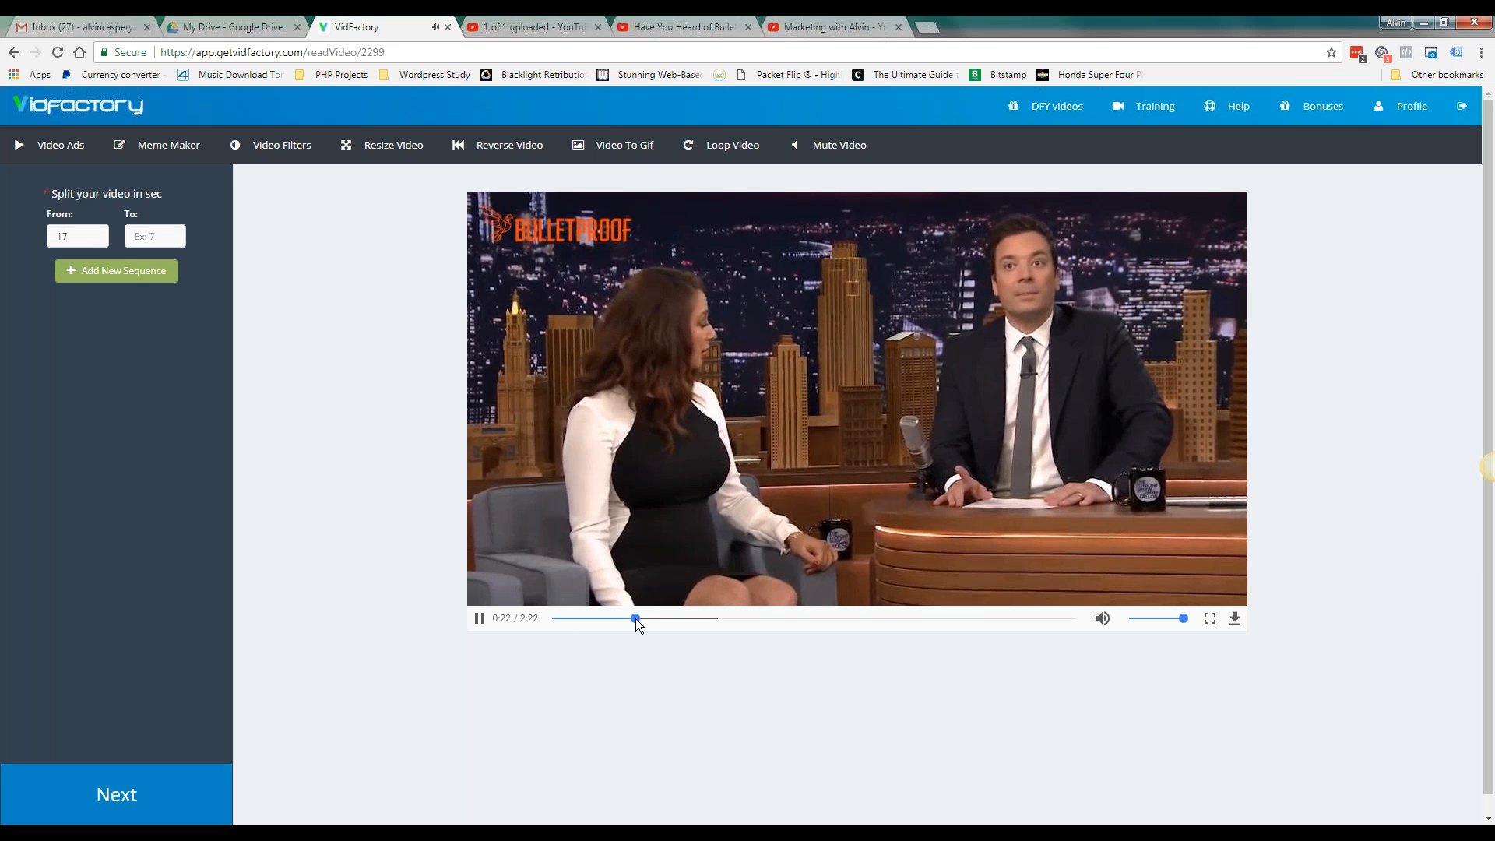
click(636, 618)
click(661, 619)
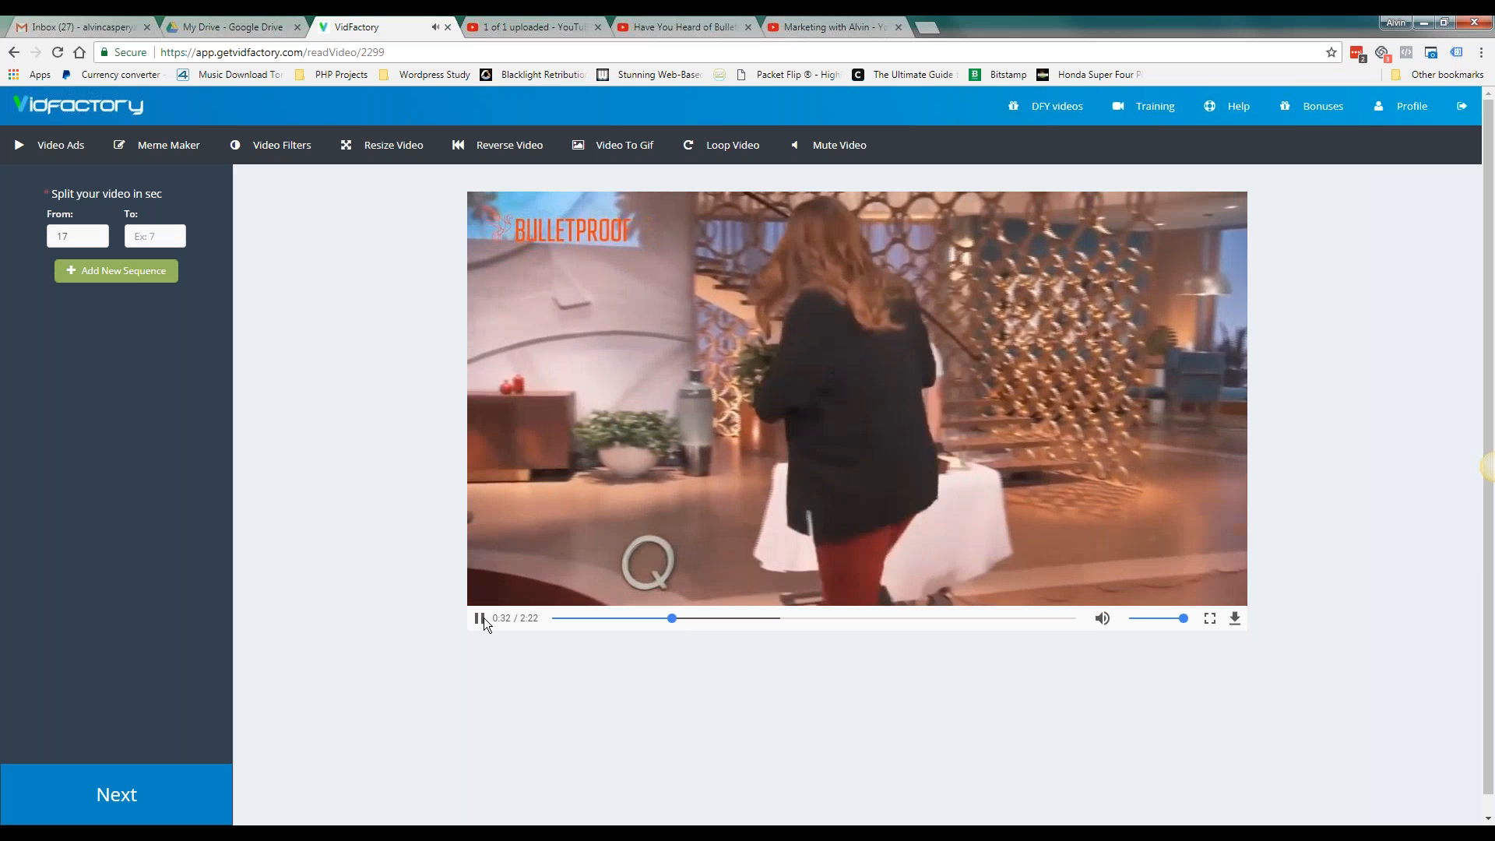
click(479, 618)
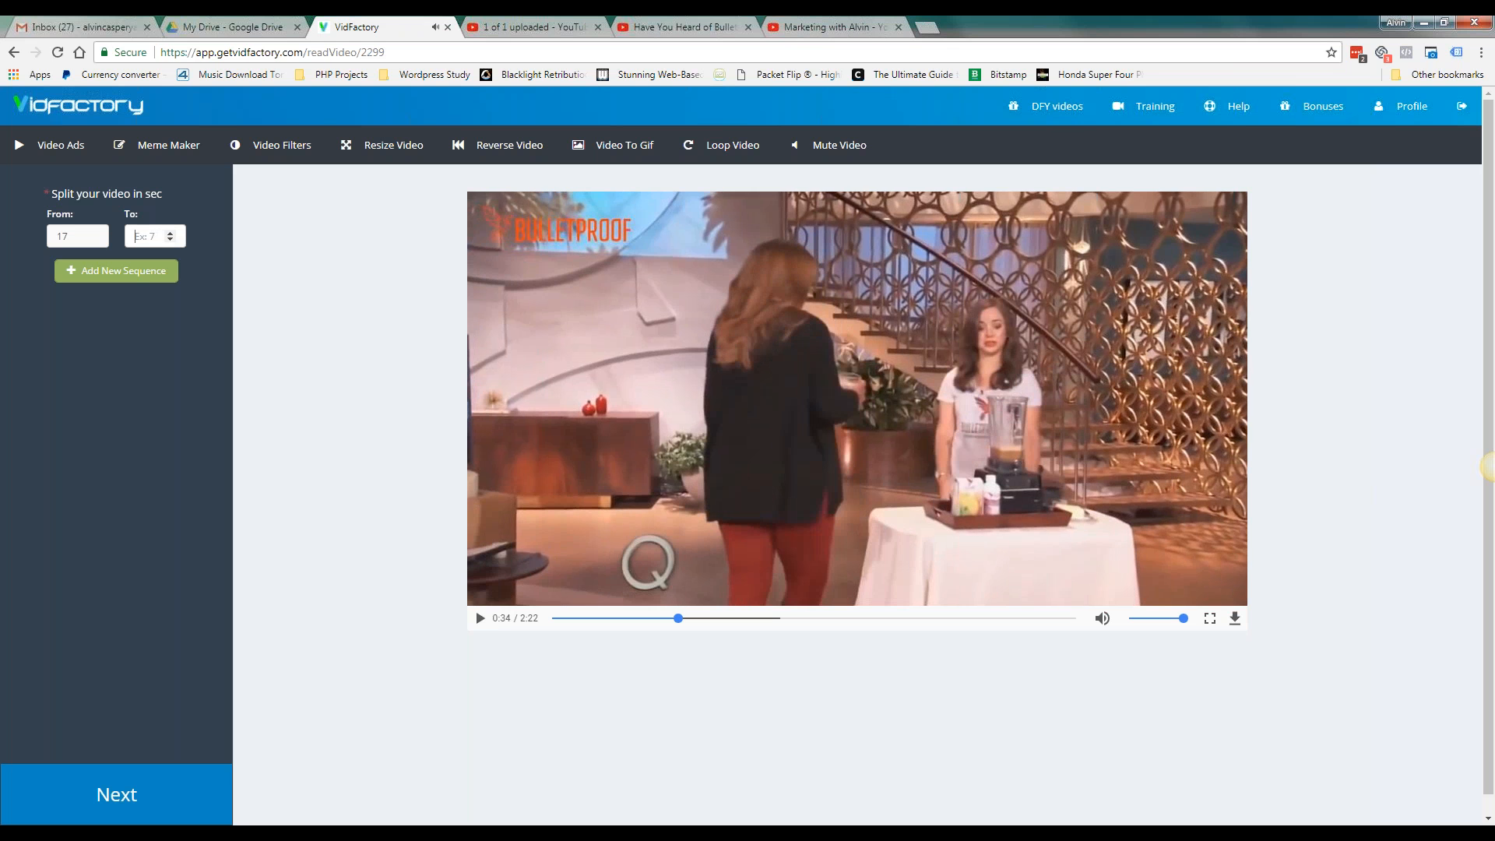
text(34)
key(alt+Tab)
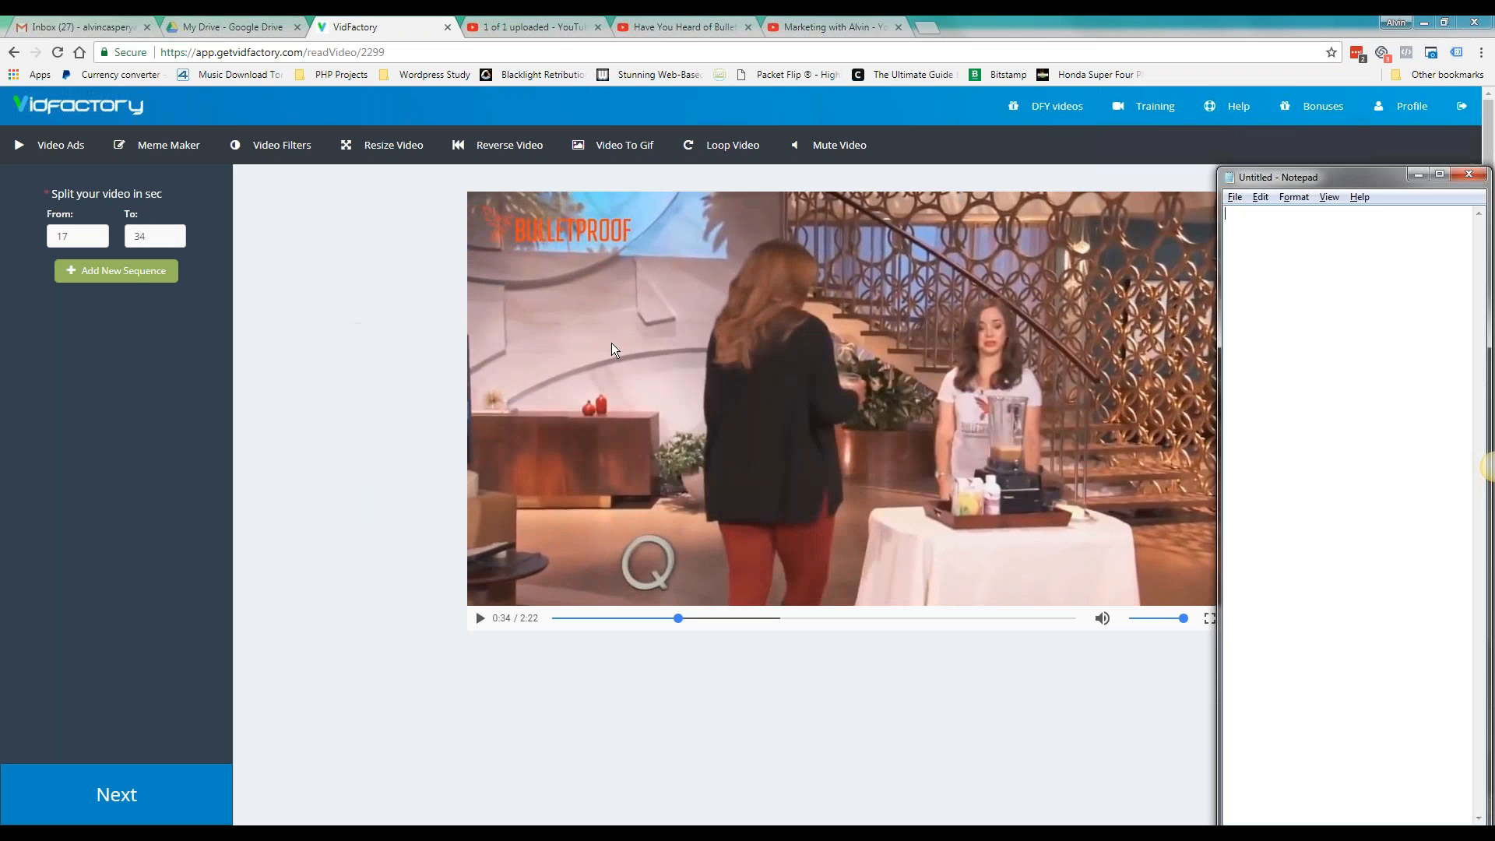
Add a second sequence, look for a suitable scene near the video's end and set the sequence's start to 123 seconds
click(116, 271)
click(752, 619)
click(792, 628)
click(813, 628)
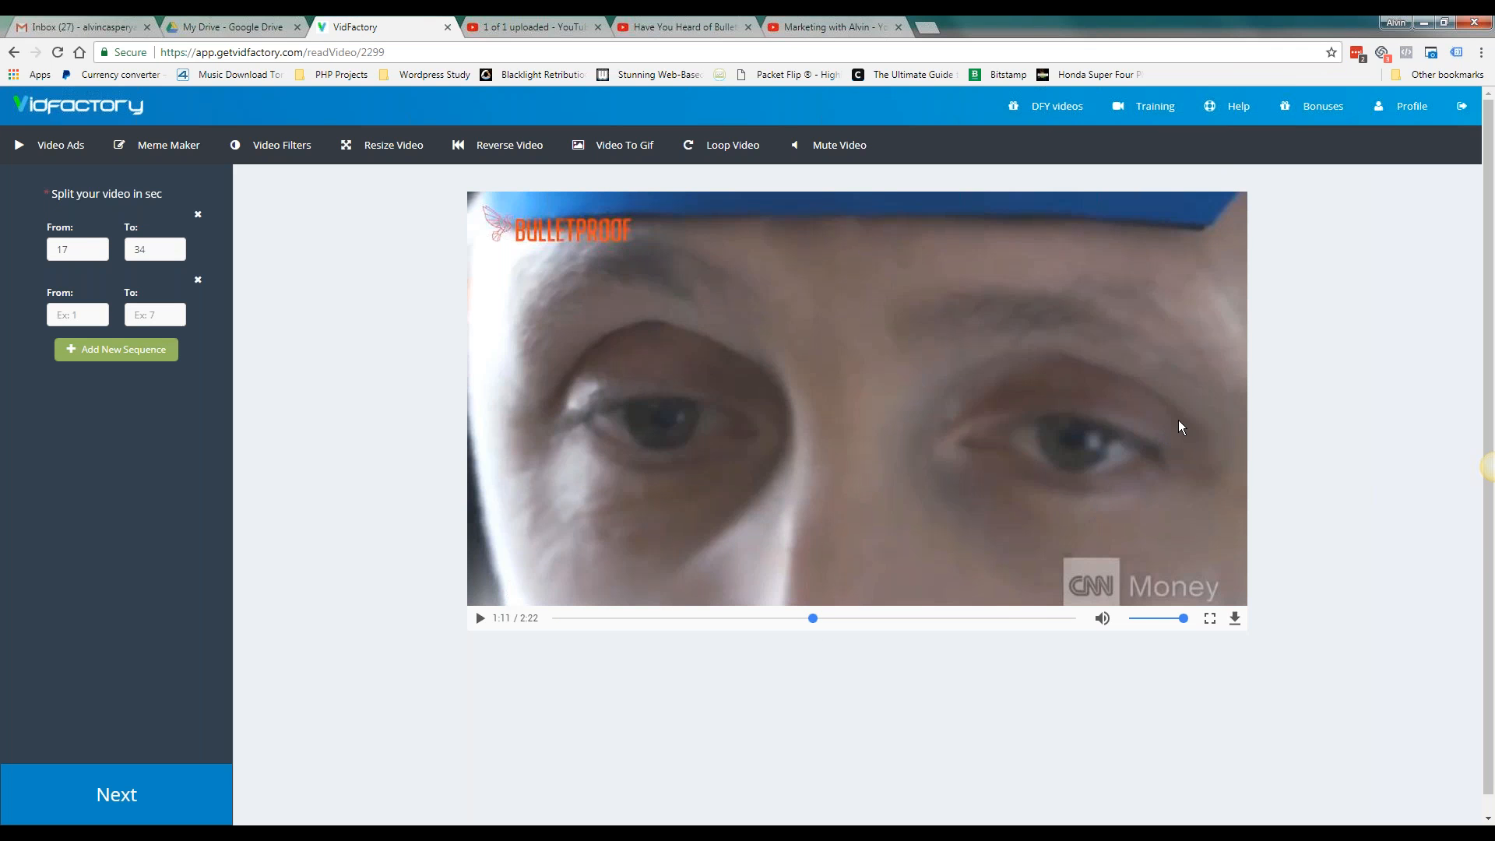
click(1004, 619)
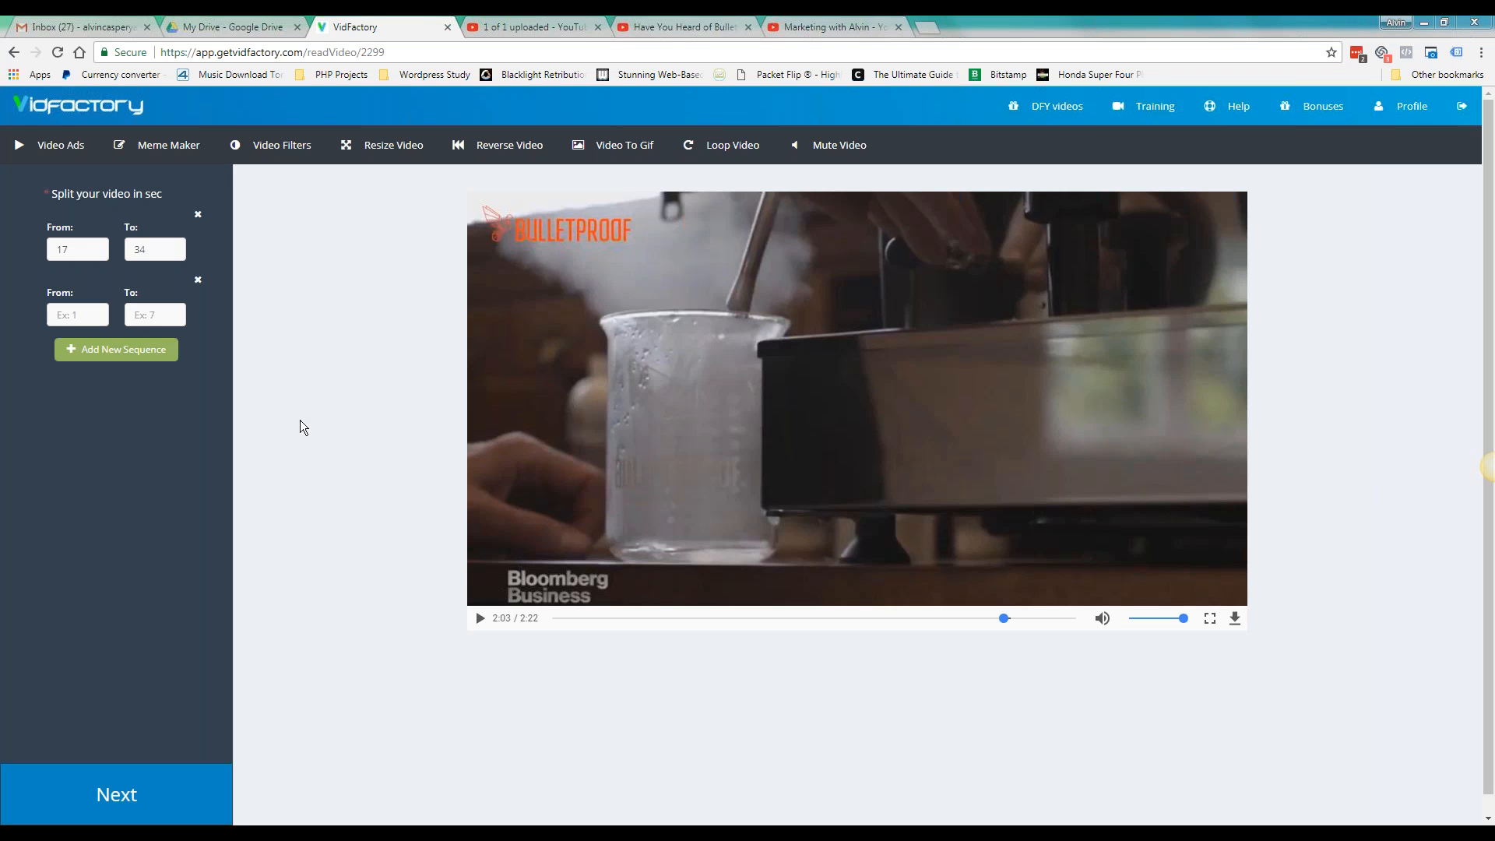
click(73, 320)
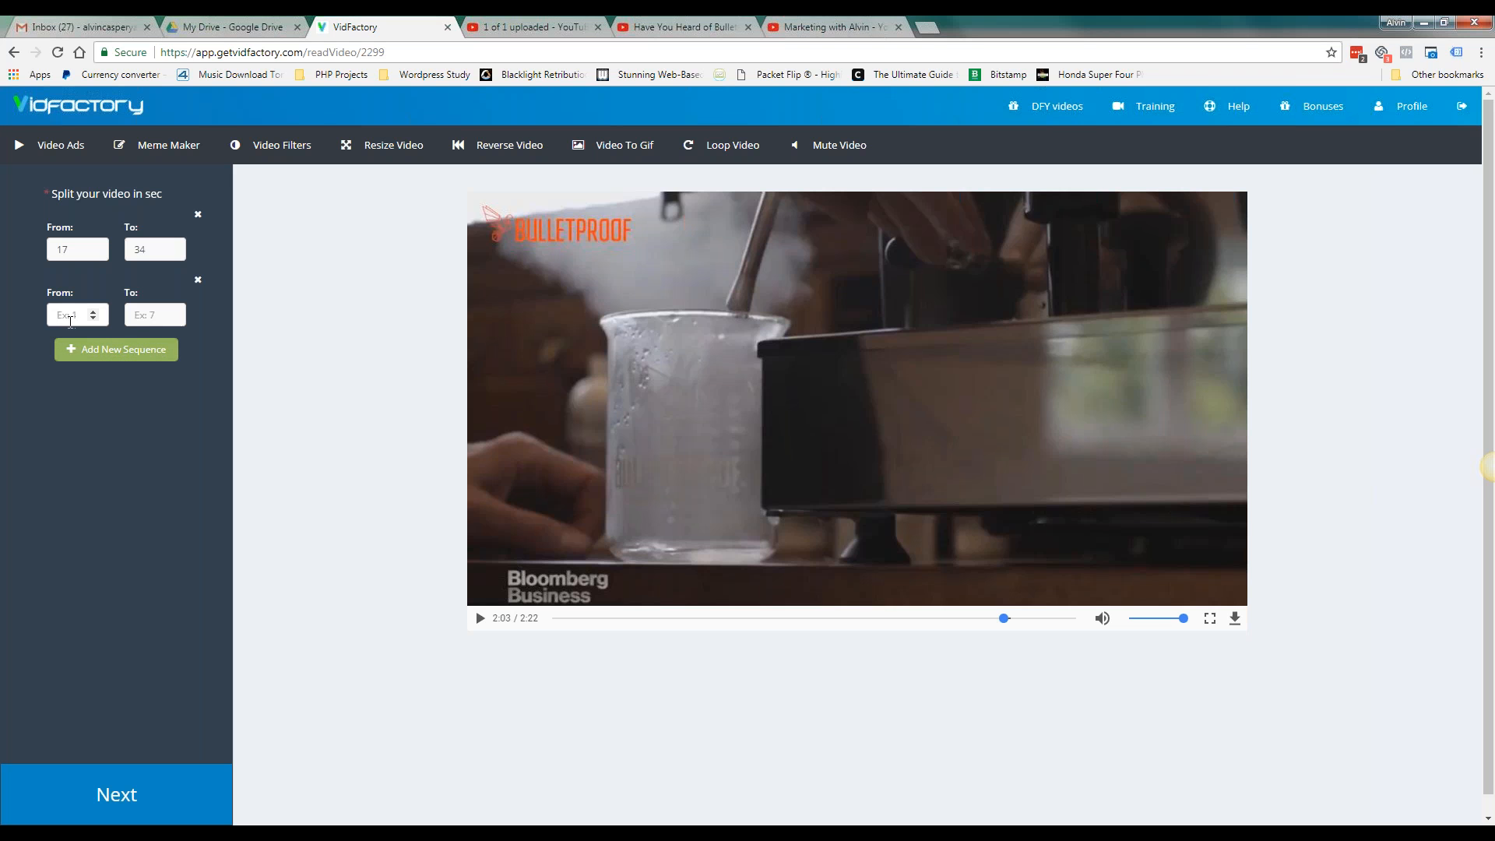
text(123)
Find the closing point of the second clip, set its end to 134 seconds and continue to the ad editor
click(1029, 619)
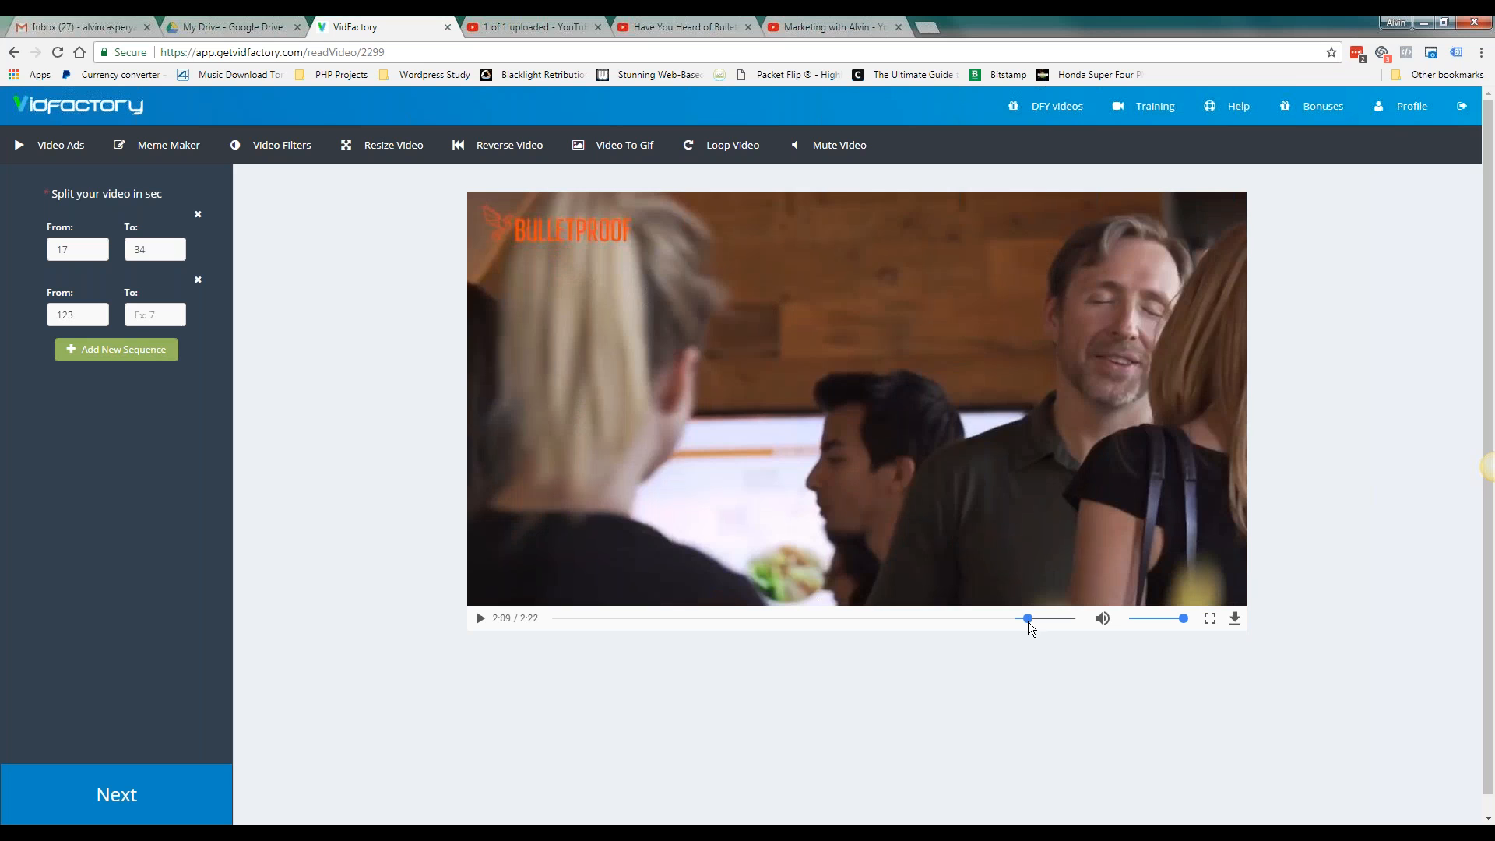
click(1064, 620)
click(1046, 619)
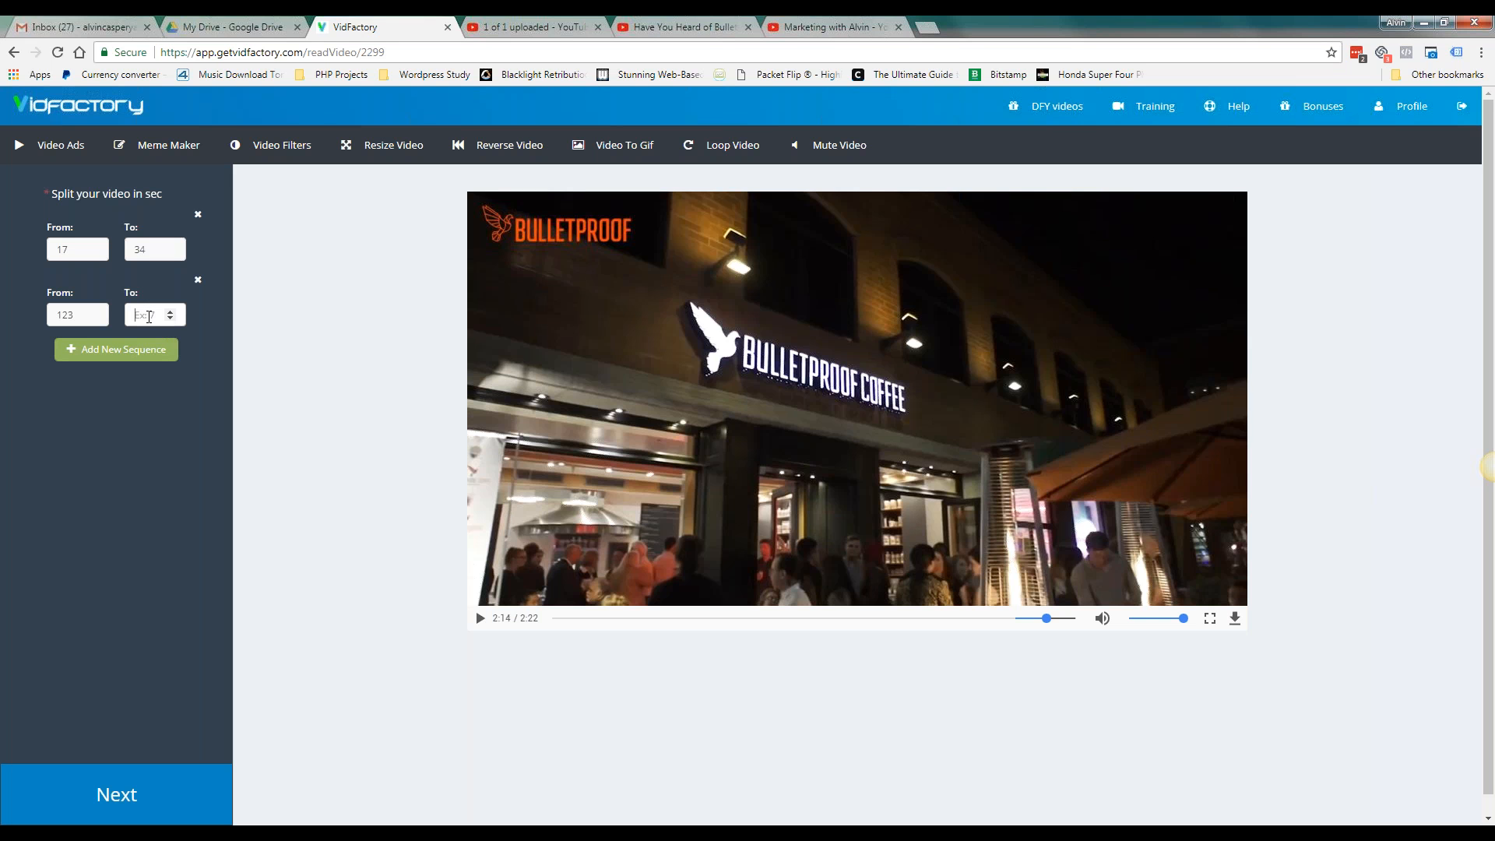
text(134)
click(166, 814)
mouse_move(407, 835)
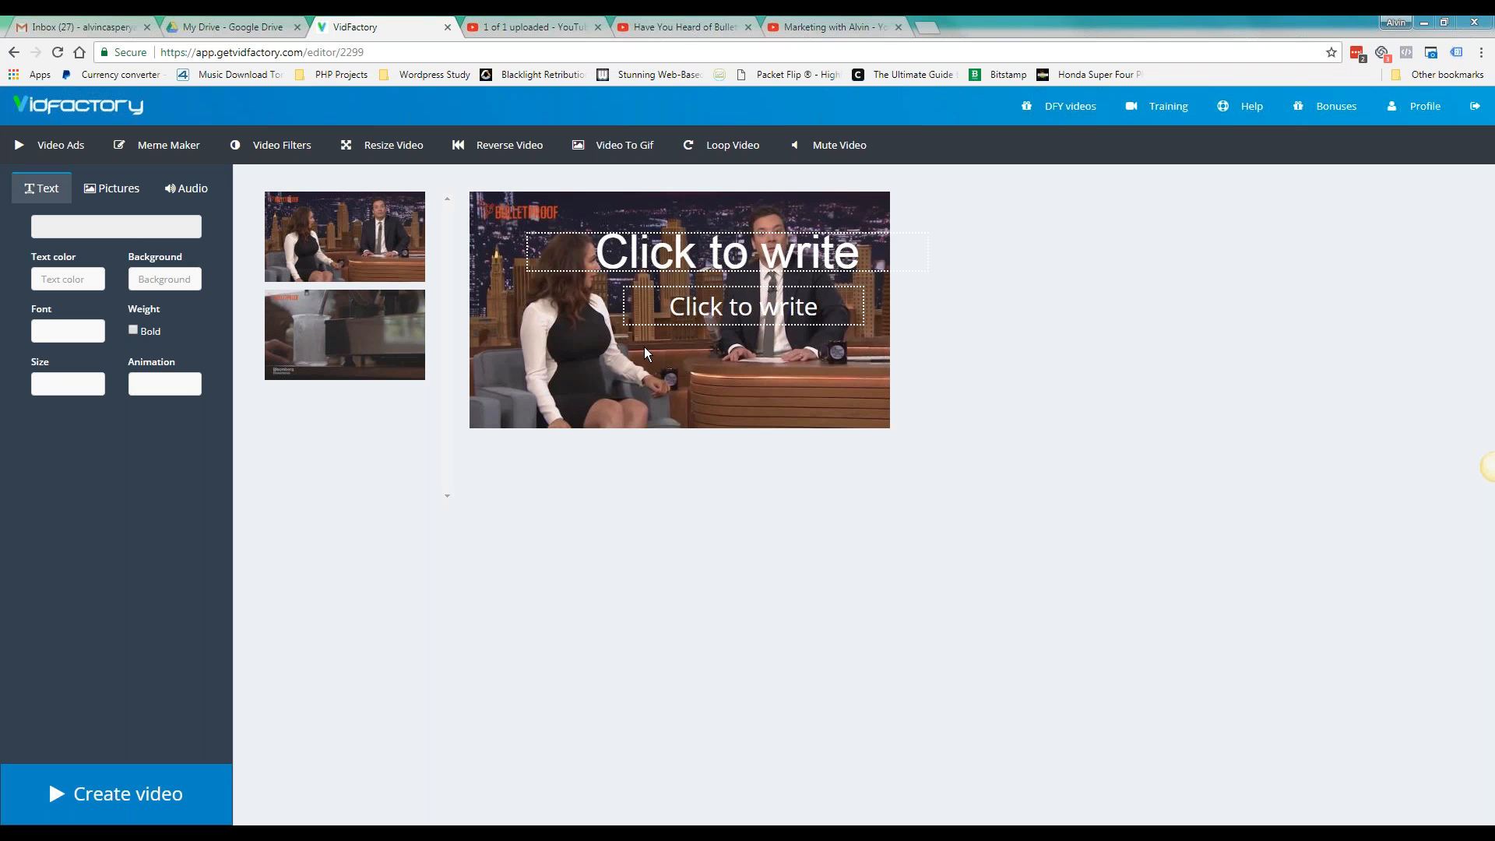
Move the small text placeholder to the first clip's upper-right corner and the large one to the lower part of the clip
drag(646, 310, 644, 342)
drag(633, 250, 629, 259)
click(628, 259)
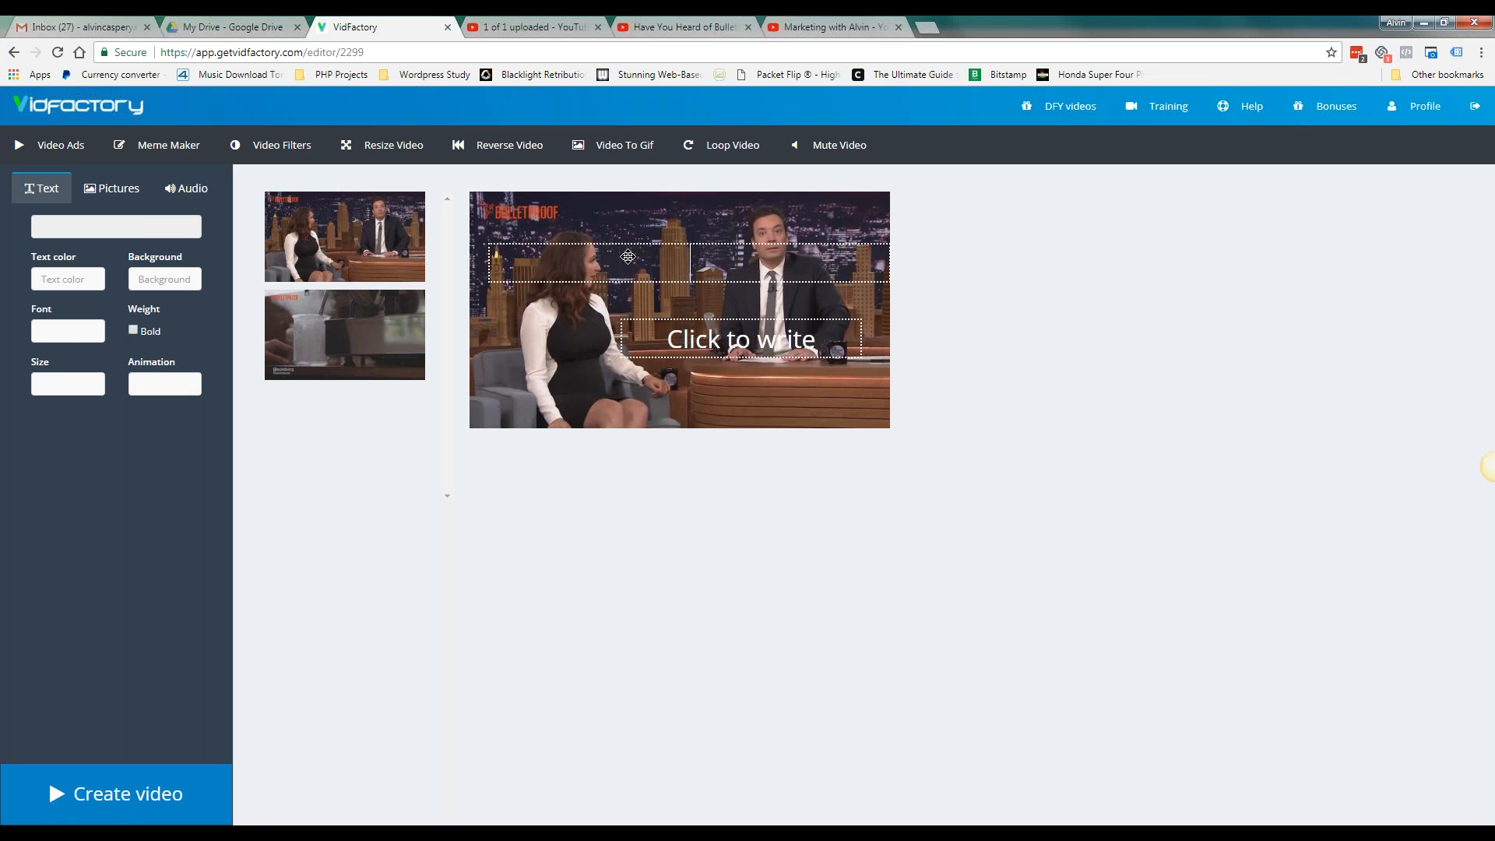
drag(669, 282, 671, 272)
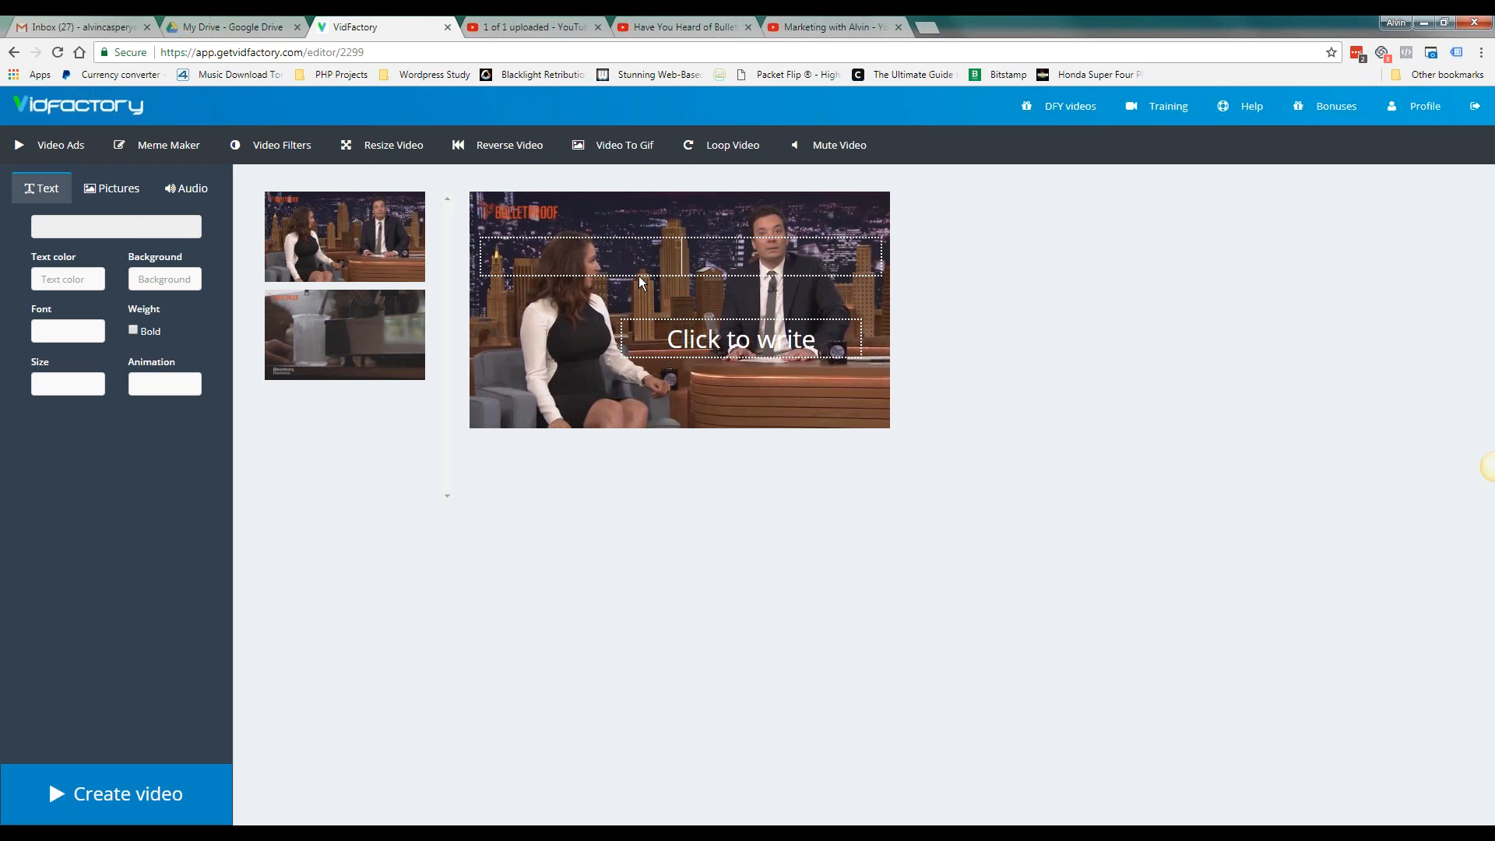
click(677, 341)
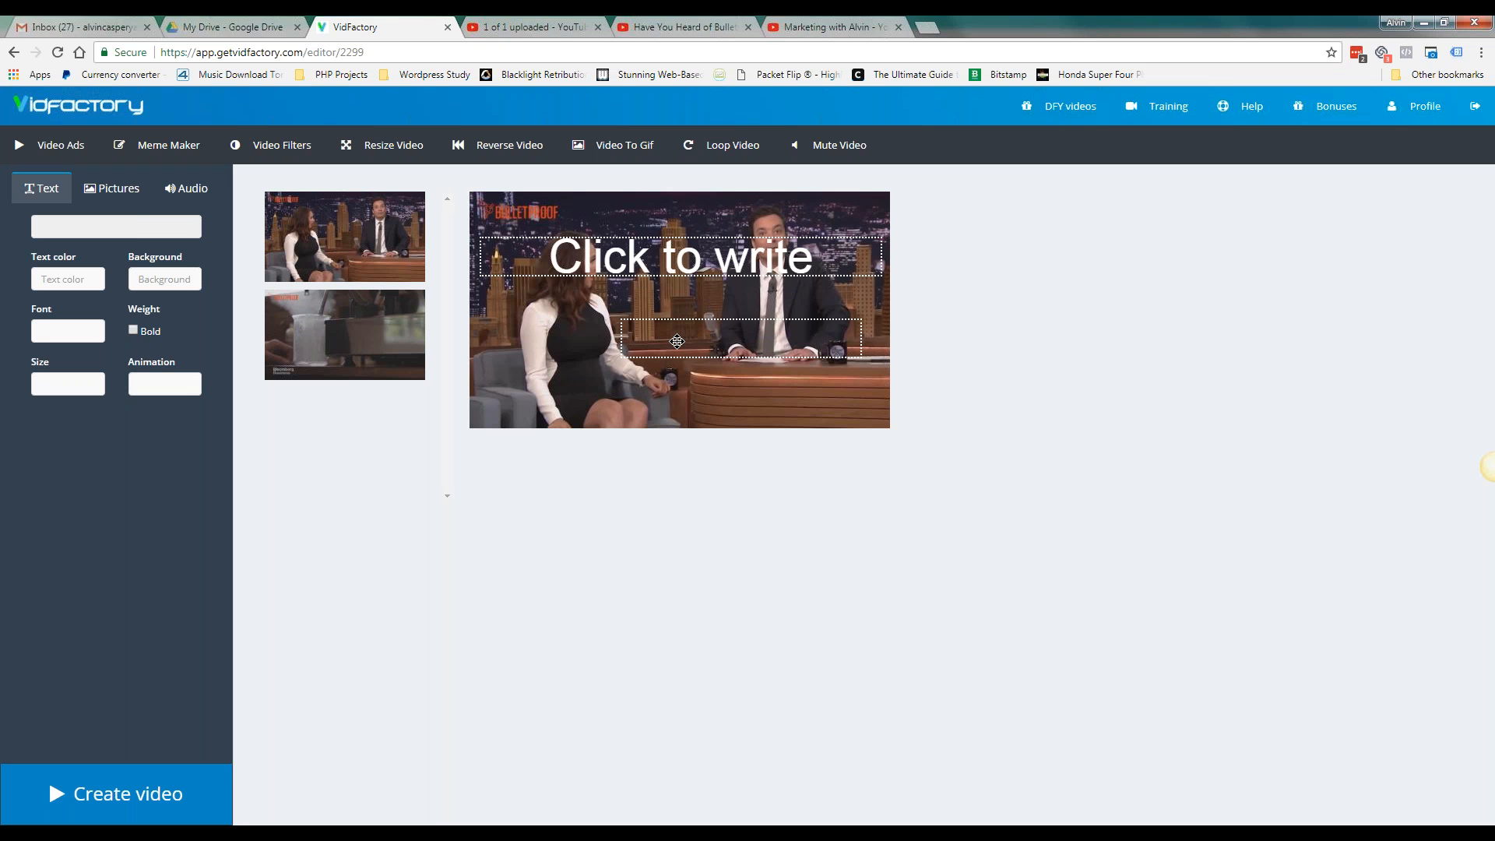
drag(611, 335, 857, 218)
drag(647, 258, 683, 370)
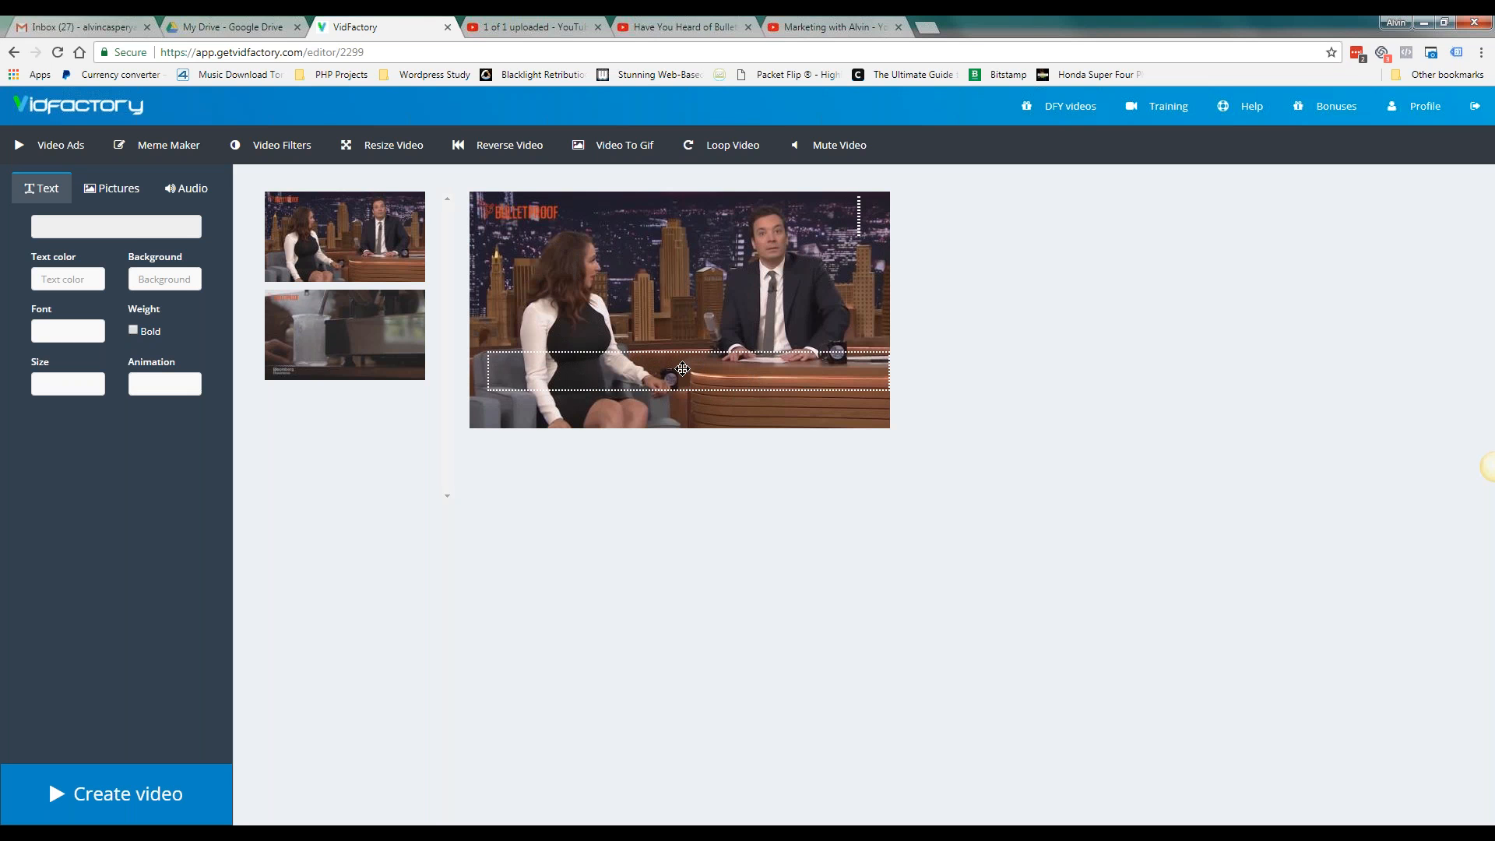
Enter "Energy without Sugar?" as the caption in the large text placeholder
text(En)
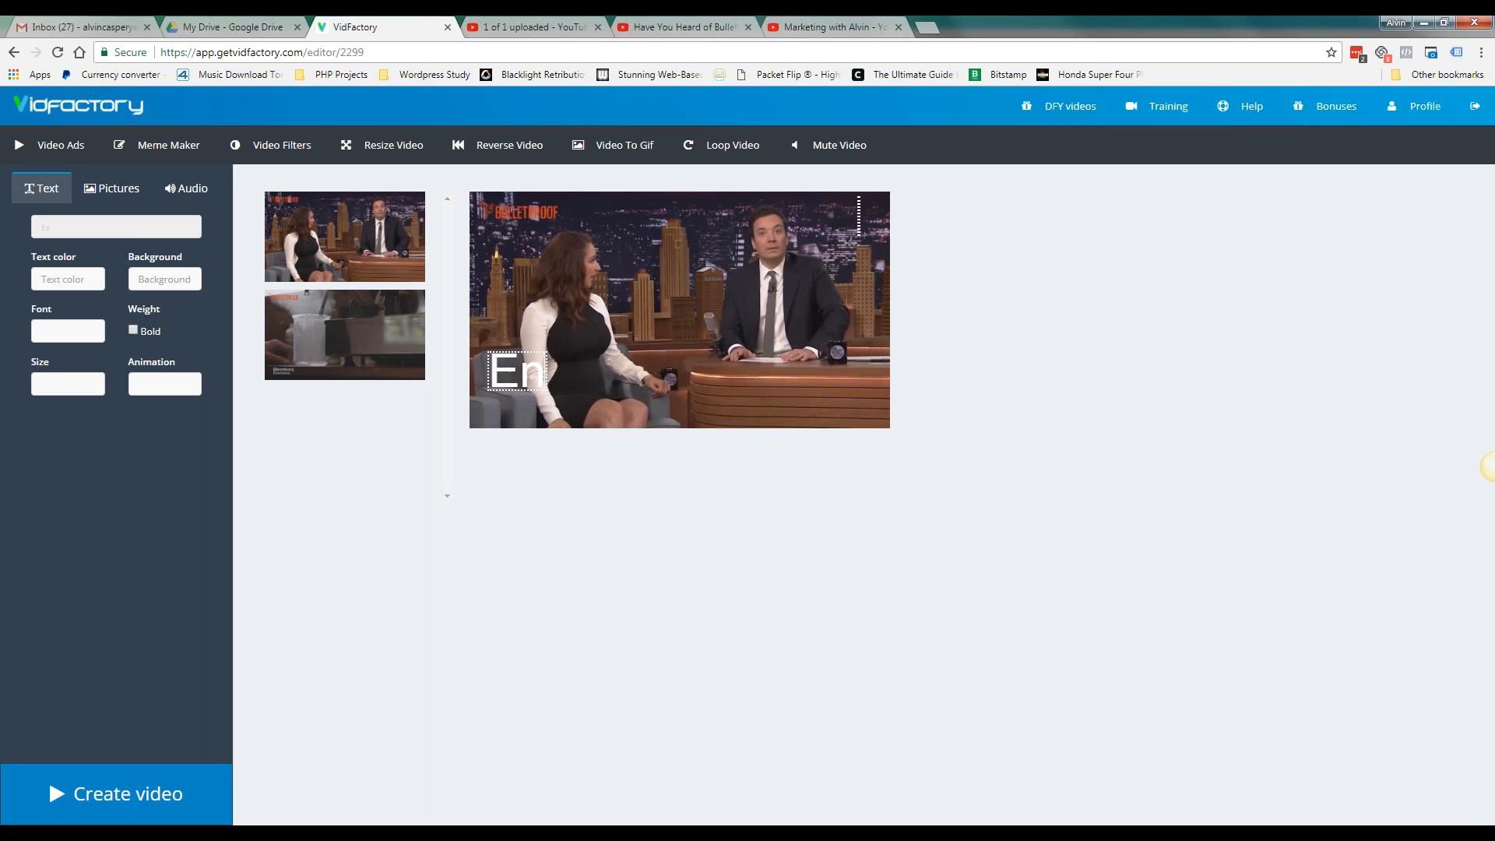
text(ergy)
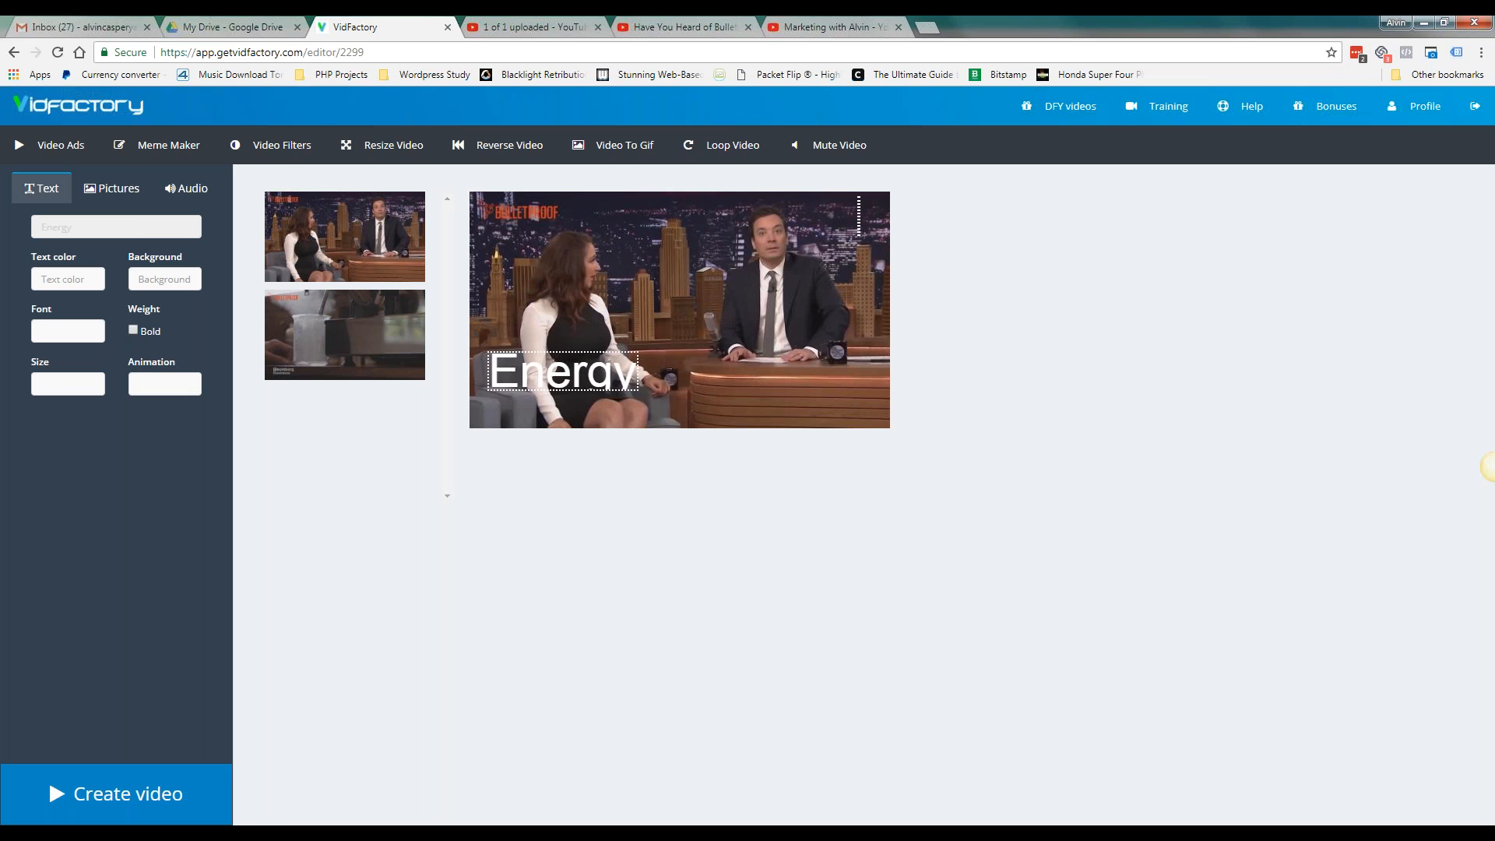
text( without Sugar)
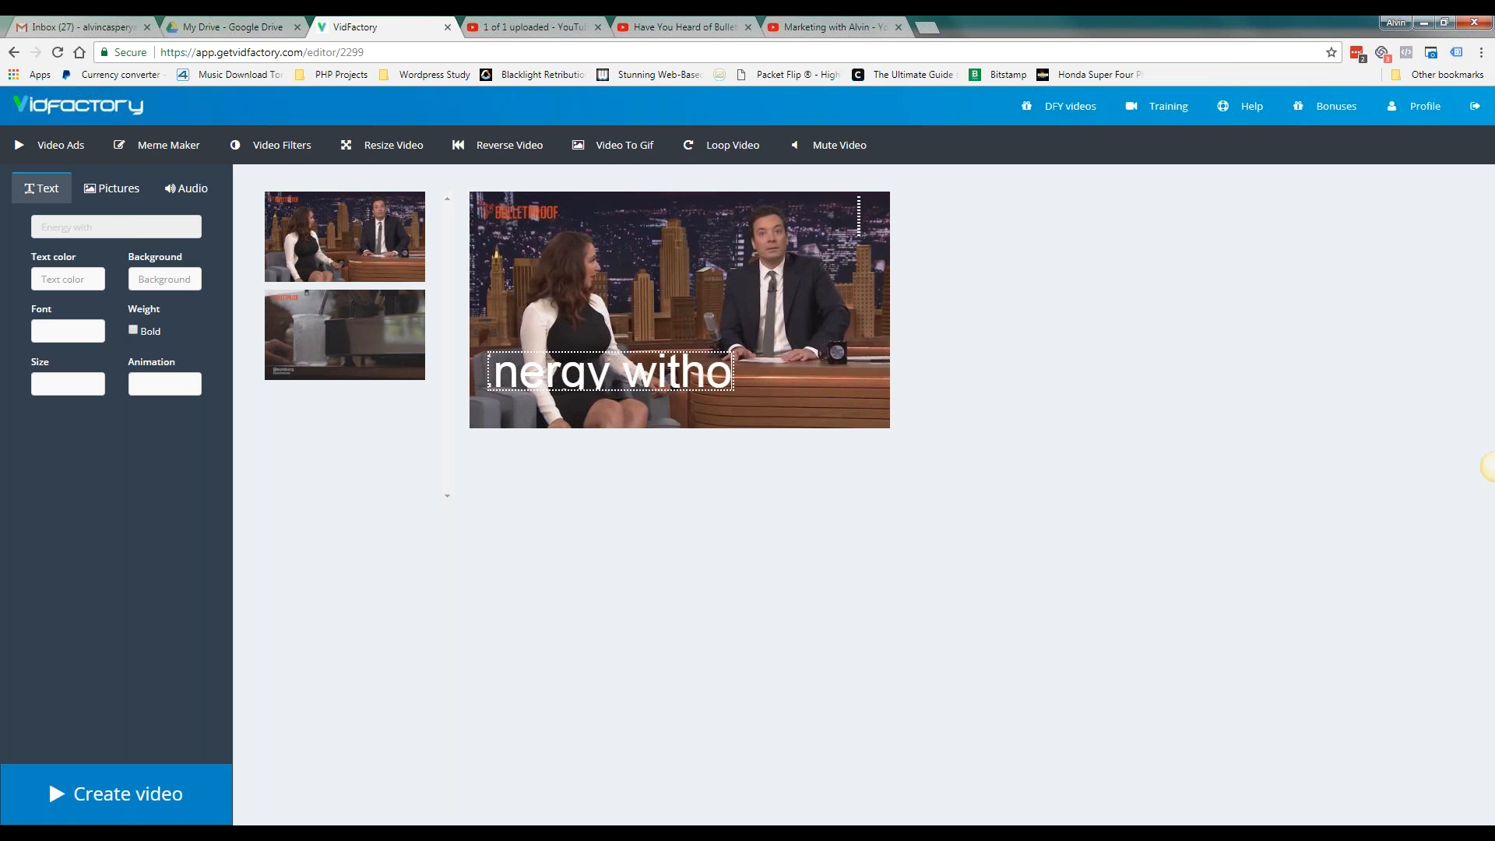
text(?)
Try the caption at 24px, set its size to 48px and move it down near the clip's lower edge
key(ctrl+a)
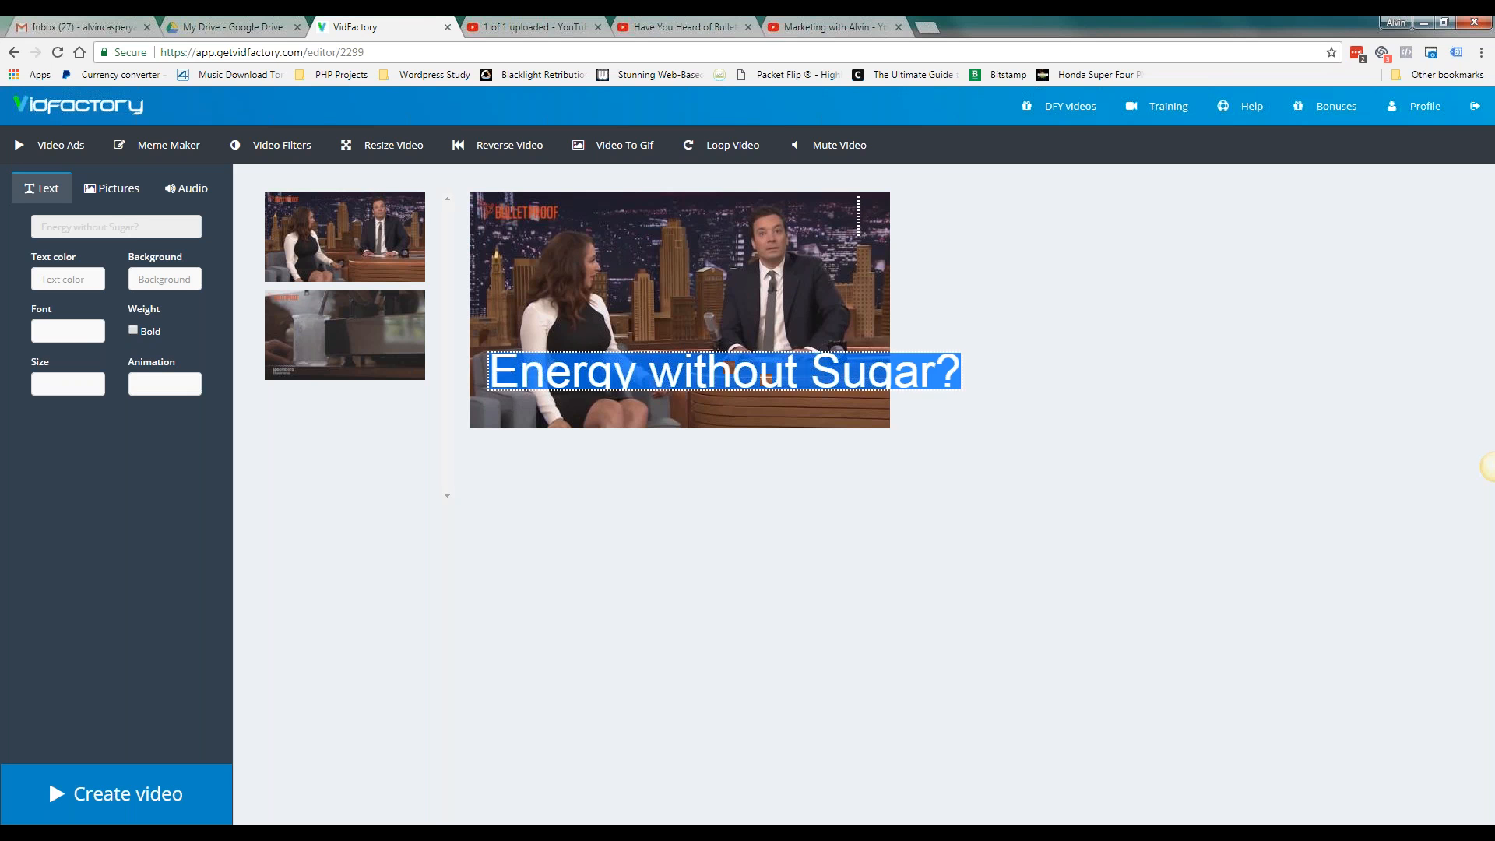
click(73, 380)
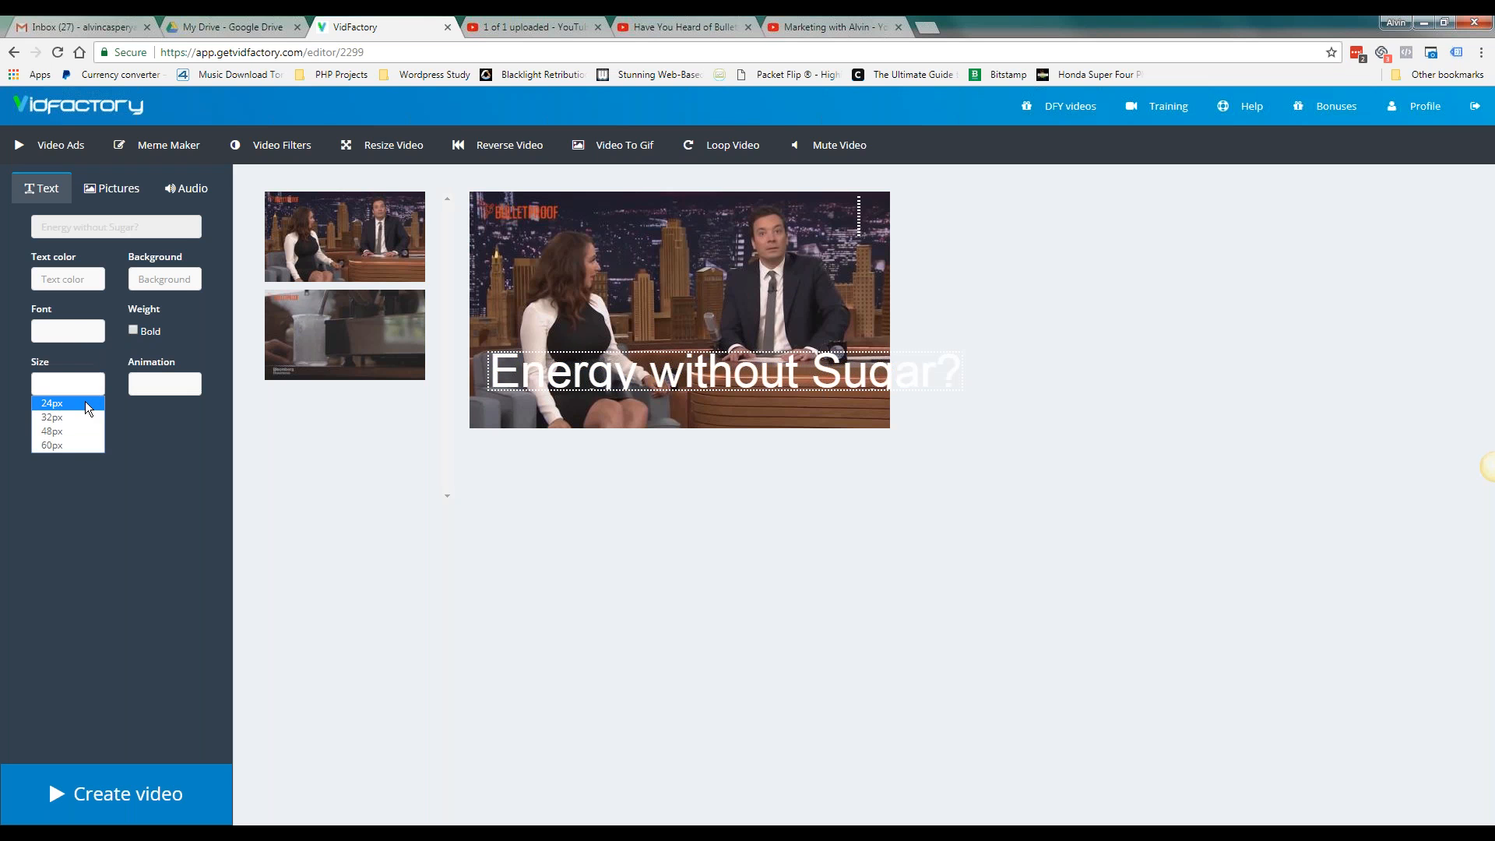
click(86, 399)
click(71, 379)
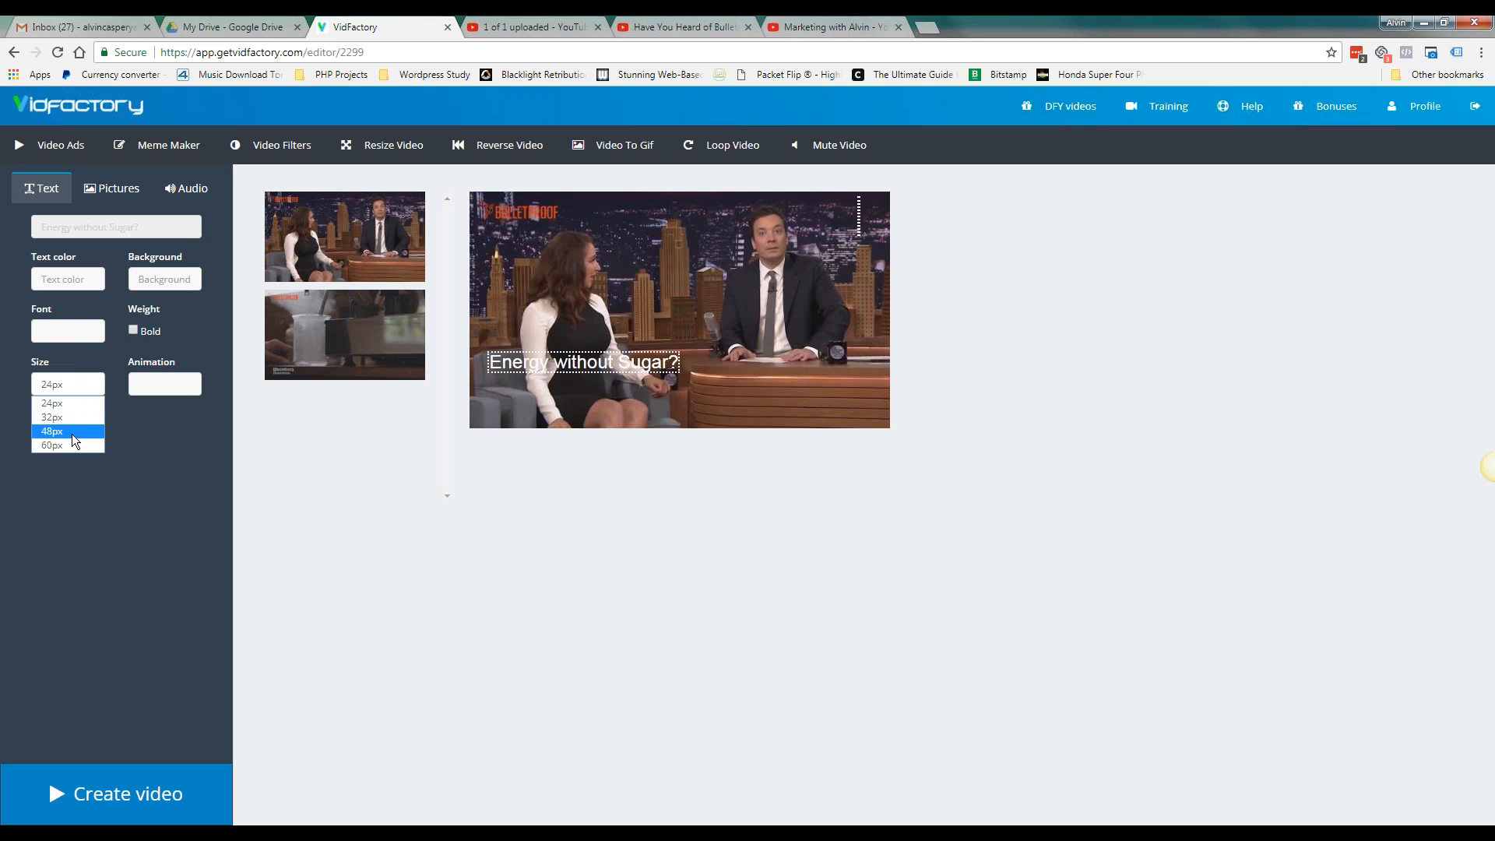
click(78, 432)
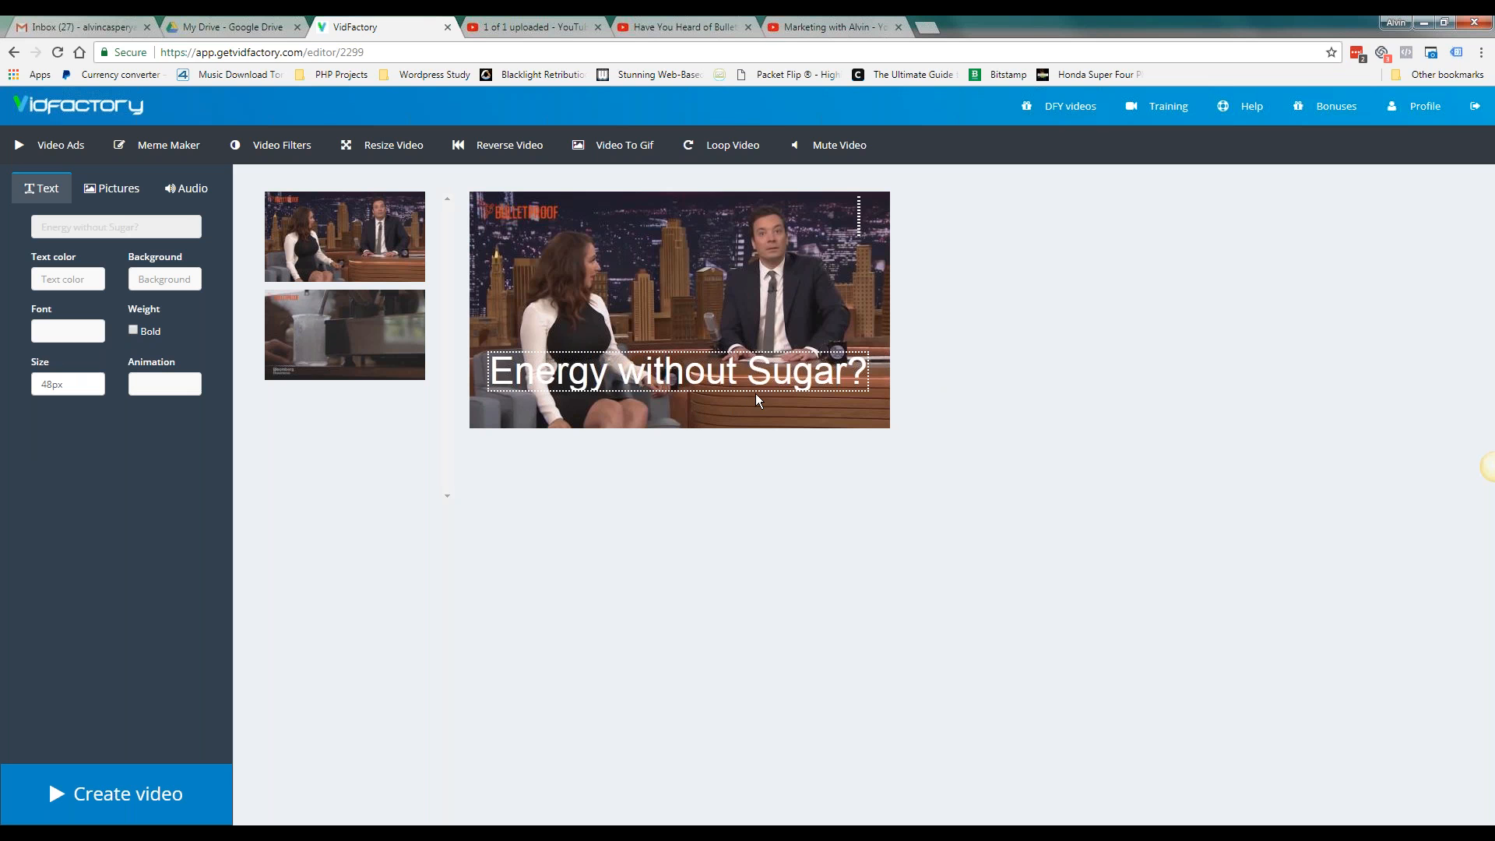
mouse_move(749, 377)
mouse_down()
mouse_move(732, 313)
mouse_move(761, 241)
mouse_move(743, 405)
mouse_up()
Set the caption's size to 32px, move it to the clip's lower-right corner and select its text
click(95, 385)
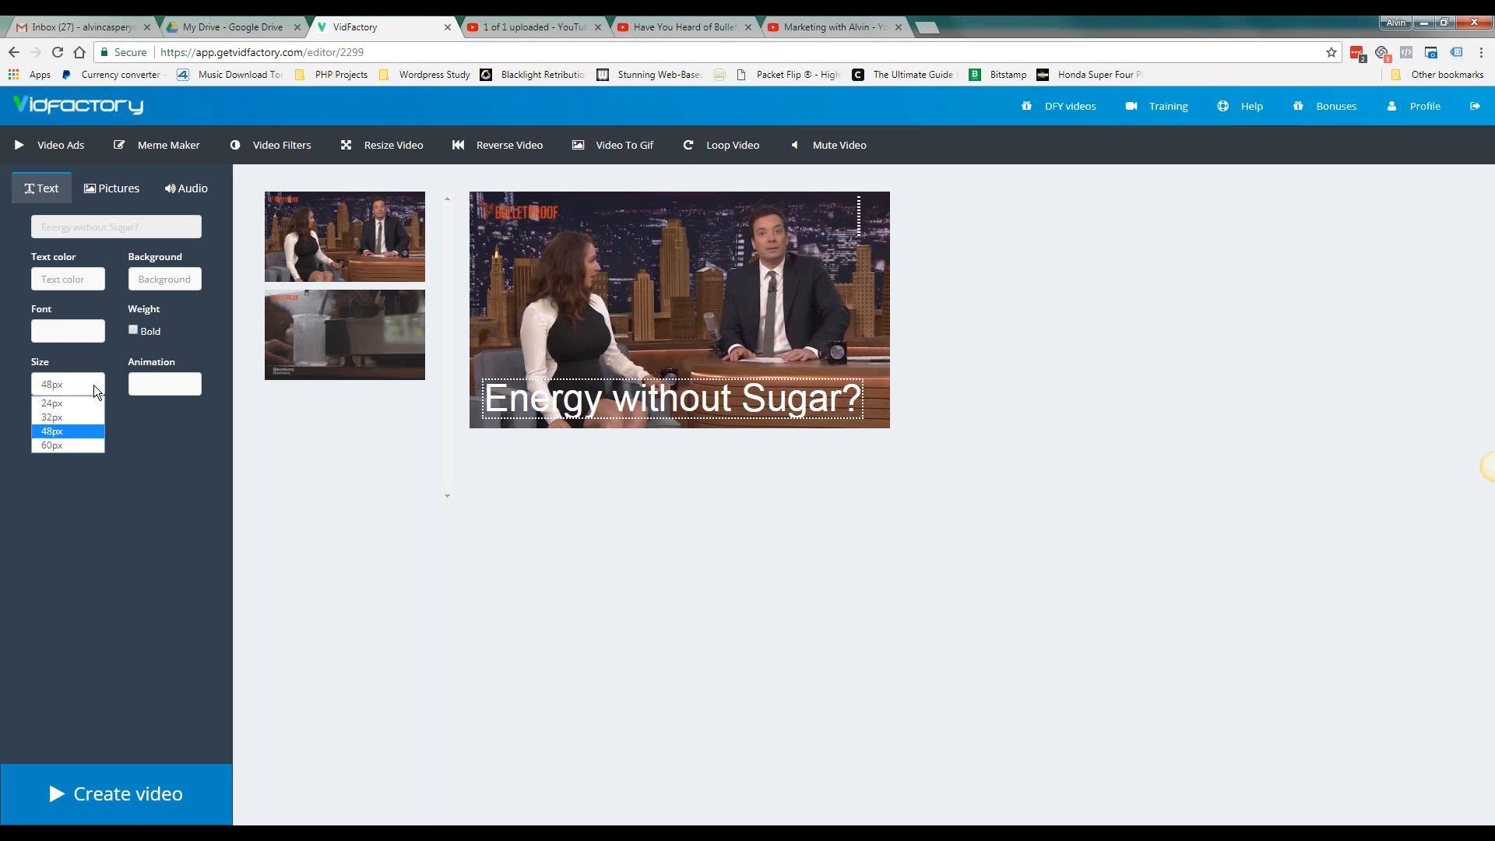
click(92, 432)
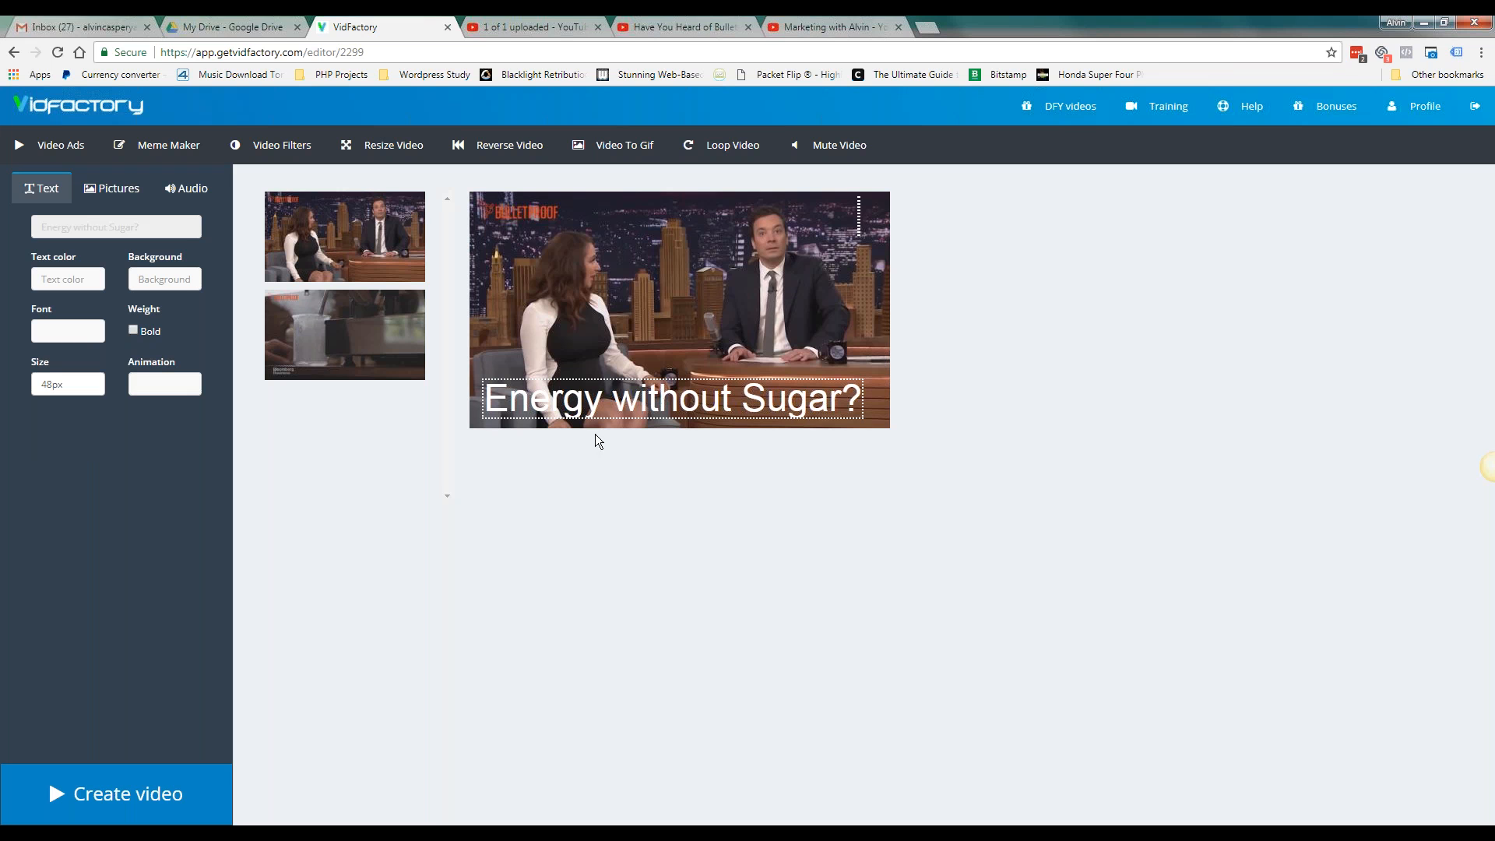
click(75, 389)
click(90, 418)
drag(630, 399, 773, 401)
double_click(773, 401)
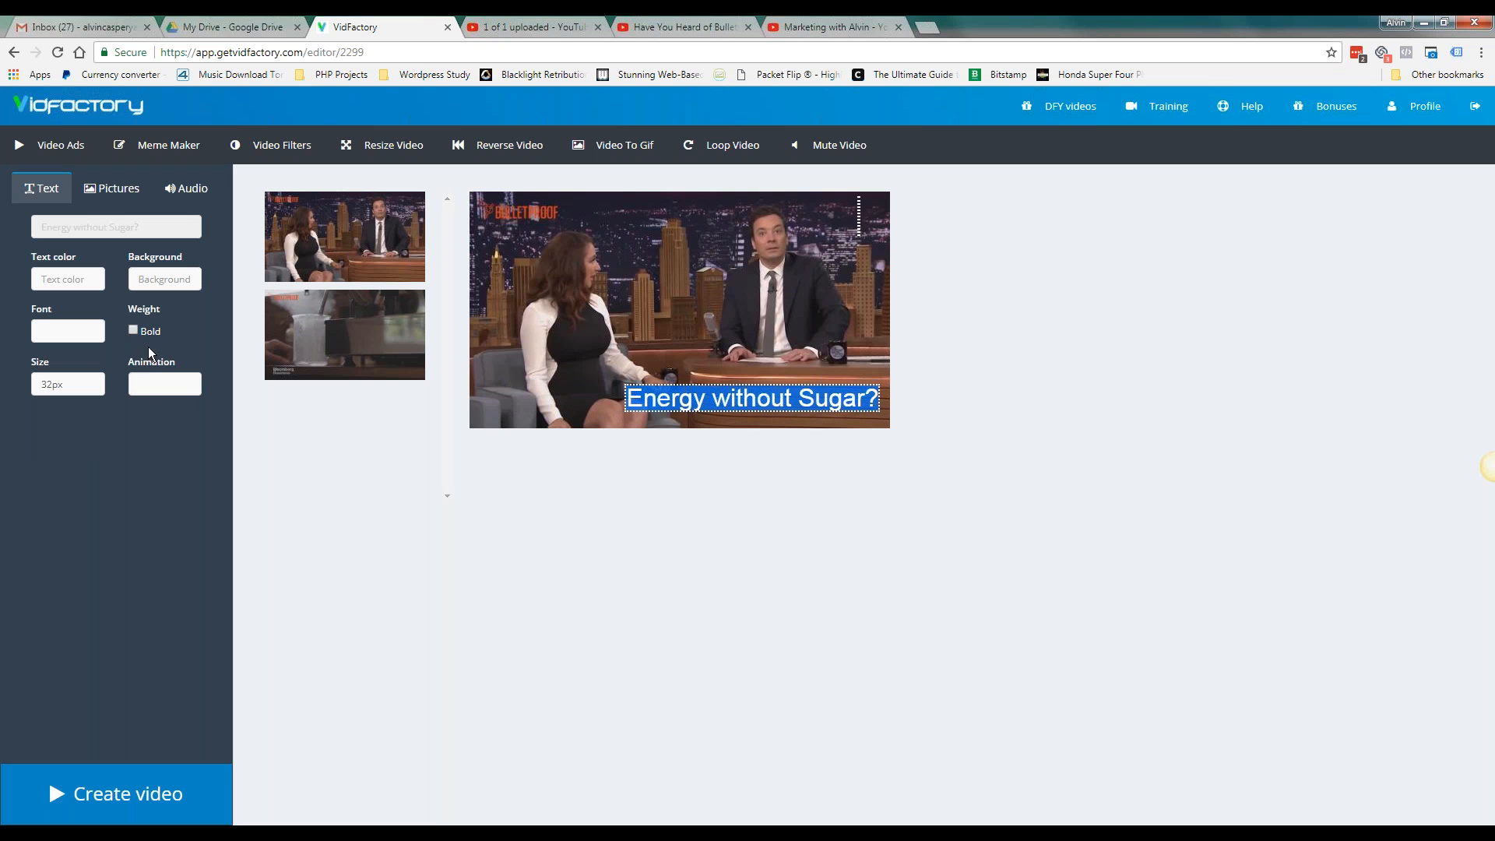
Set the "Energy without Sugar?" caption's animation to fadeIn/Out
click(152, 392)
click(184, 414)
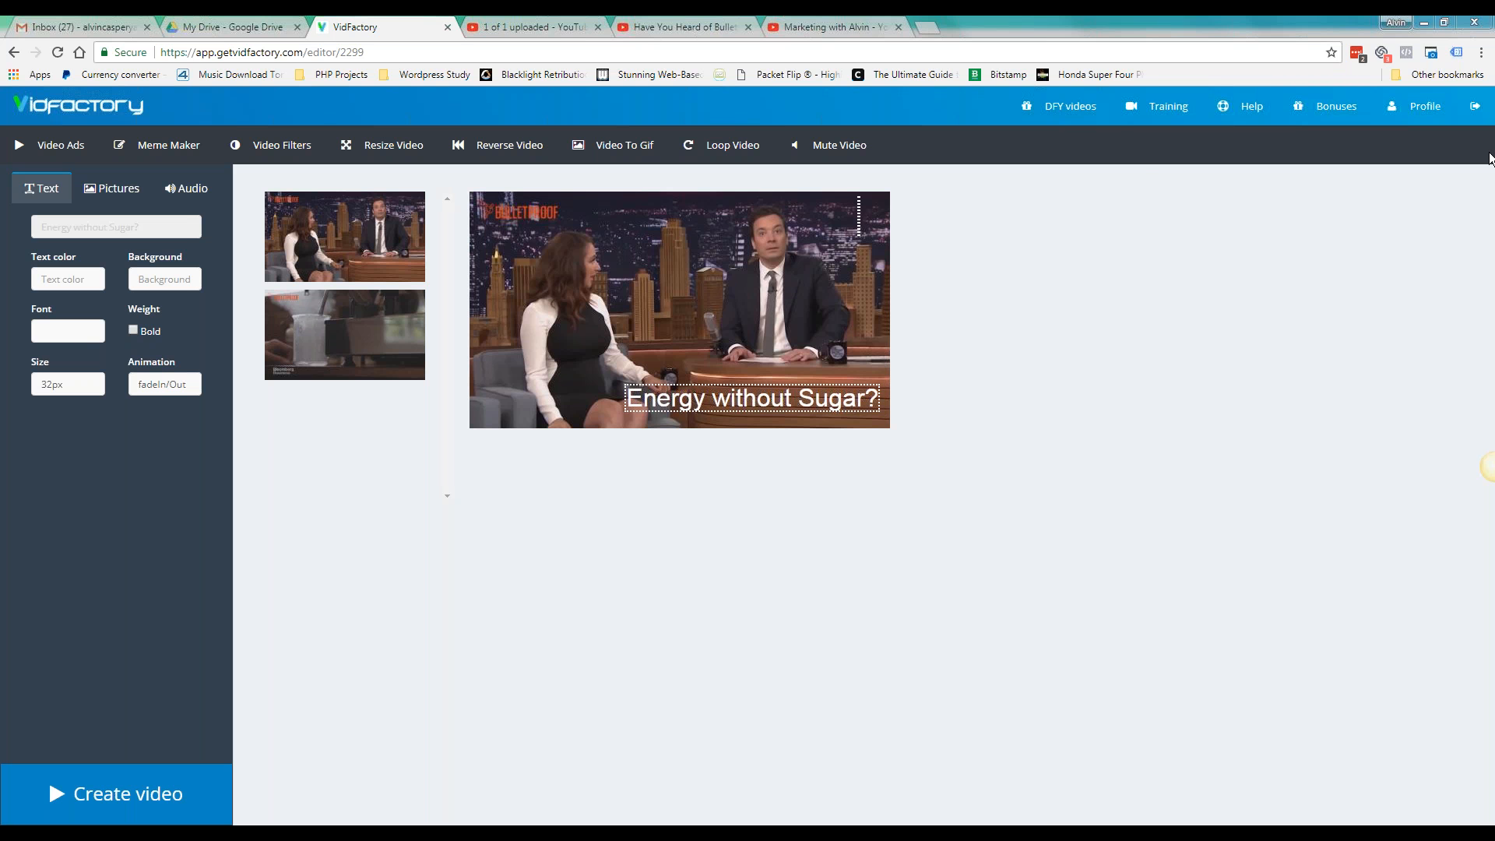
Switch to the file explorer and preview the character pictures in the 30_Cartoon_Images folder one after another
key(alt+Tab)
click(285, 209)
click(284, 225)
click(287, 241)
click(291, 258)
key(Down)
key(Down)
key(Down)
key(Down)
key(Down)
key(Down)
key(Down)
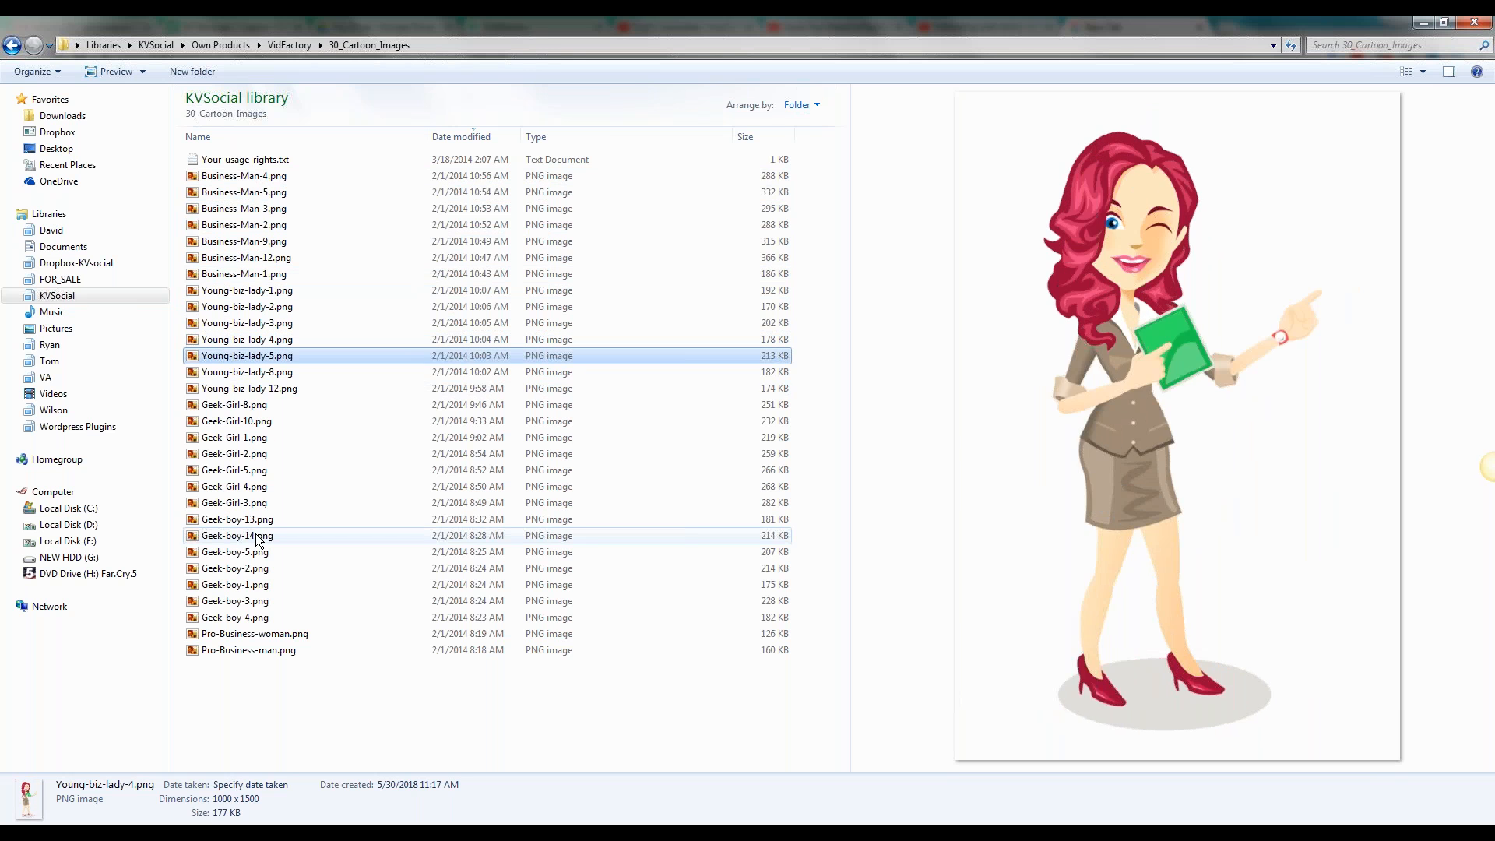
key(Down)
key(Down)
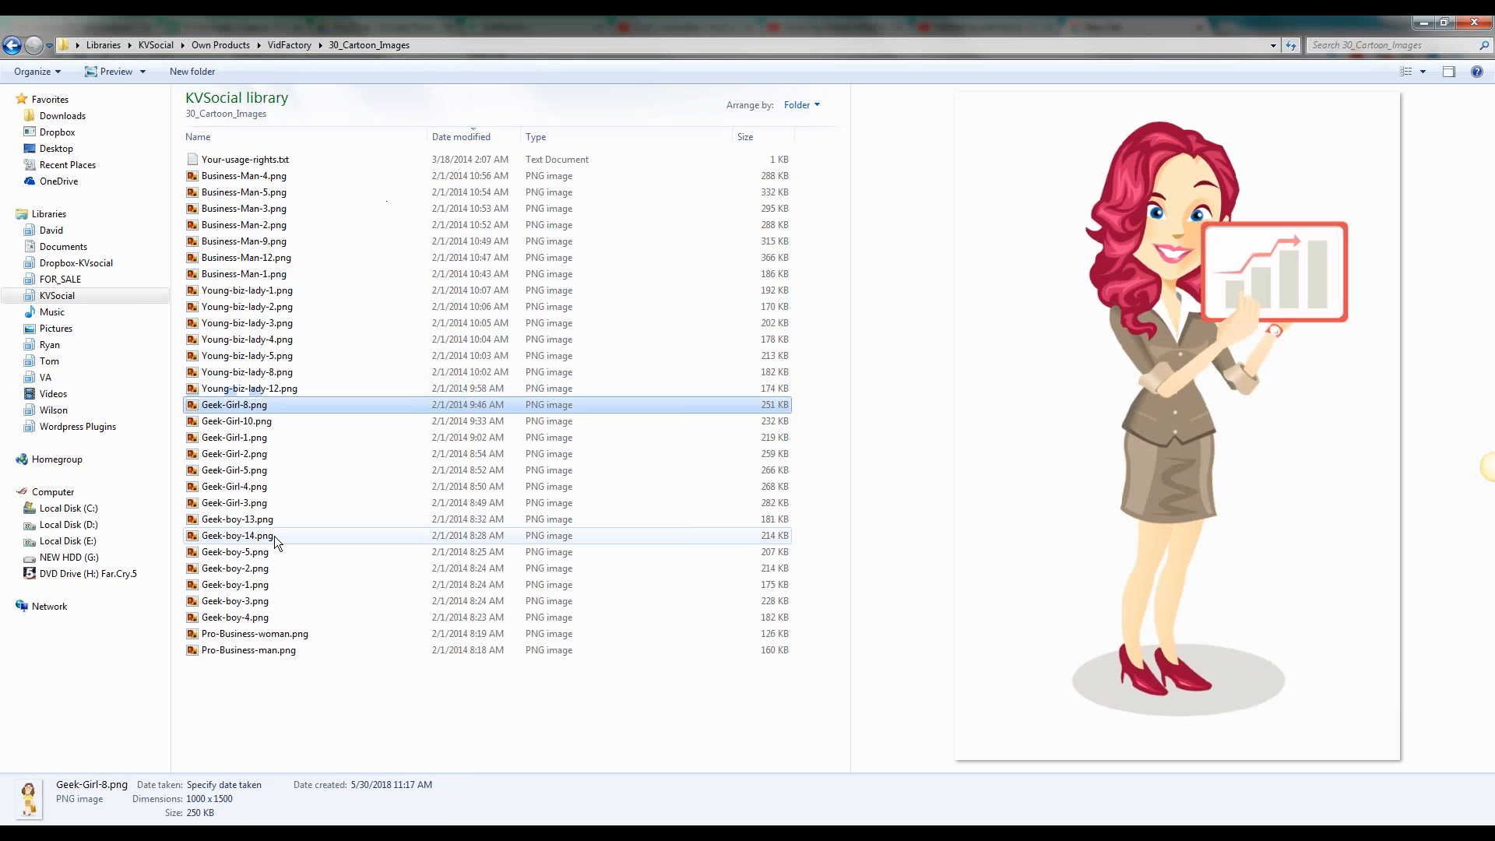
key(Down)
key(Down)
key(Down)
key(Down)
key(Down)
key(Down)
key(Down)
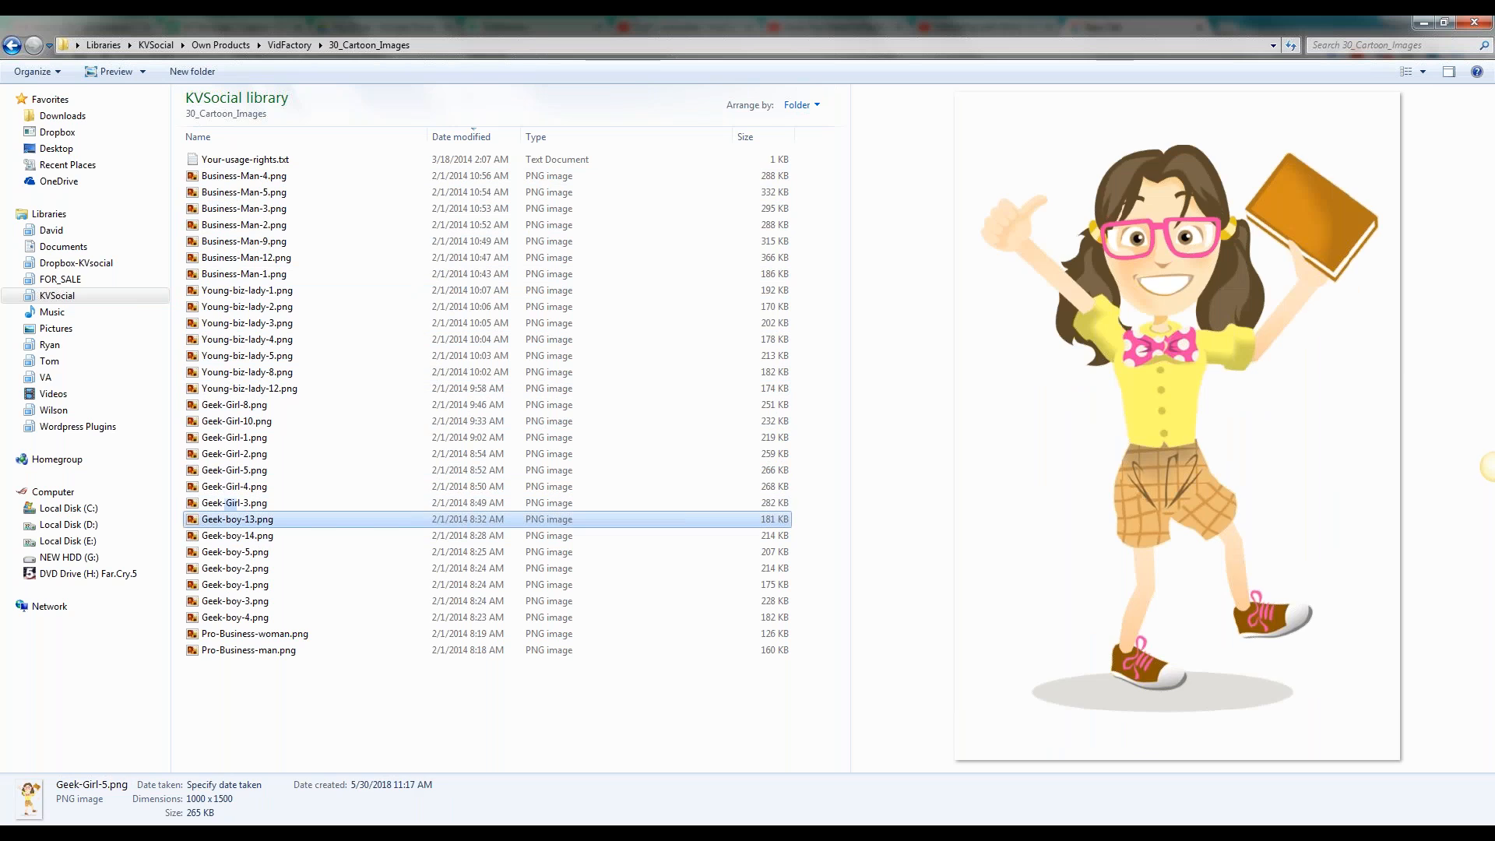
Back in VidFactory, add the picture Geek-boy-4.png from the KVSocial library's Own Products > VidFactory > 30_Cartoon_Images folder to the first clip
key(alt+Tab)
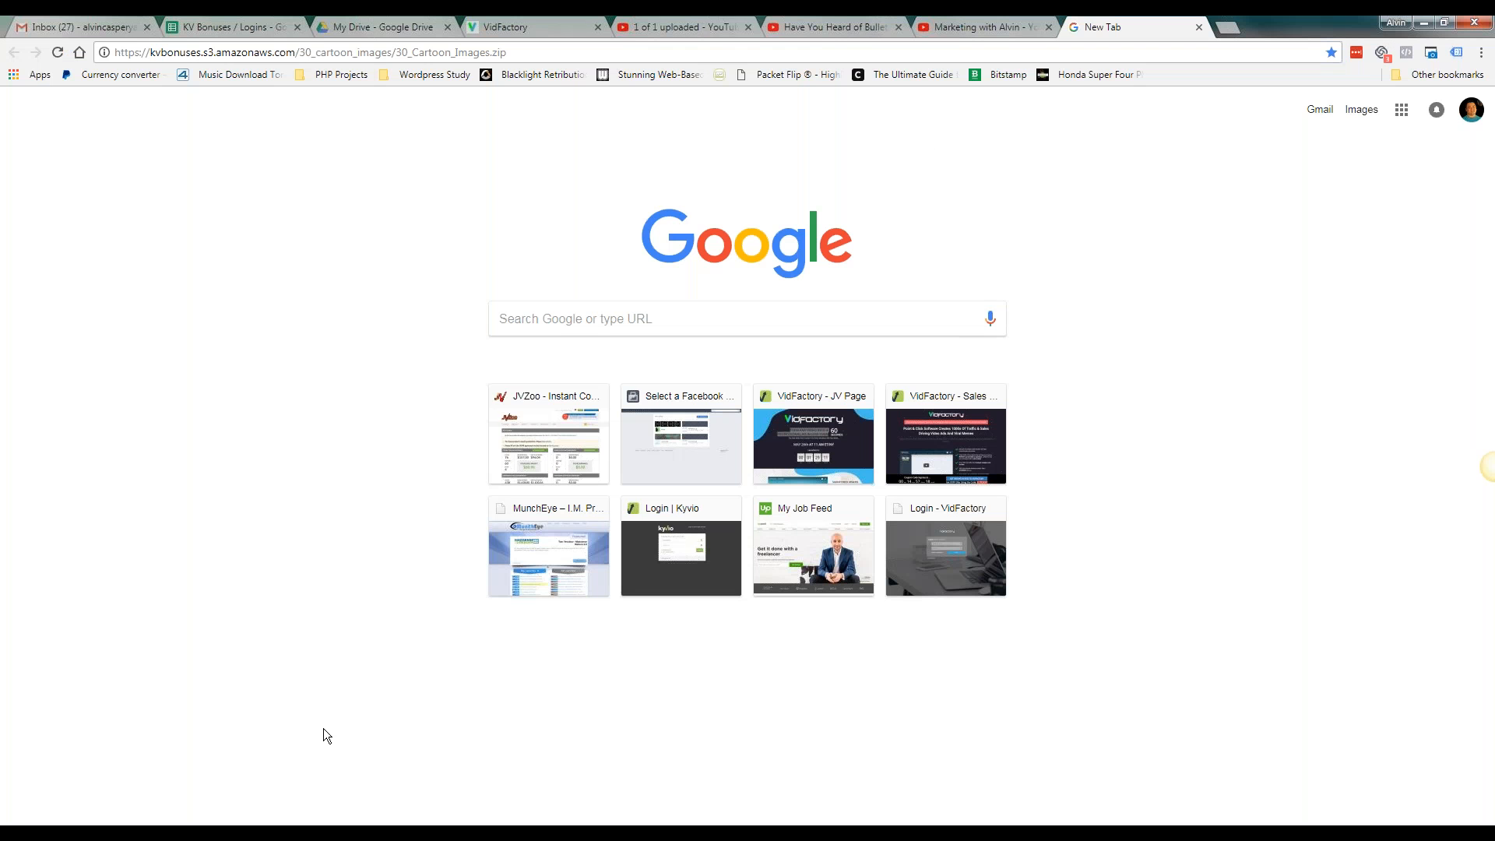
click(536, 26)
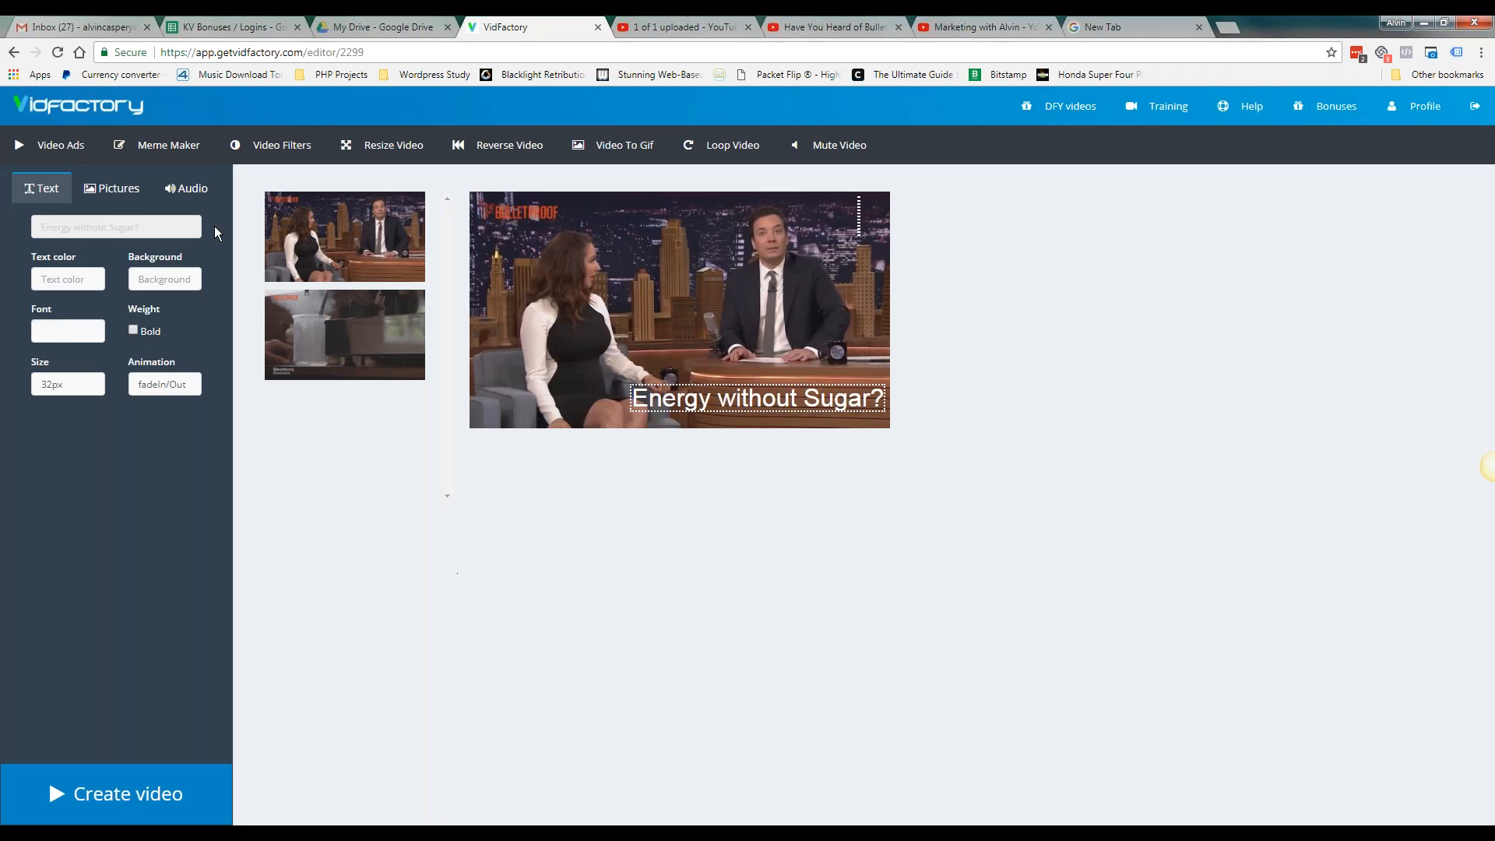
click(111, 188)
click(122, 226)
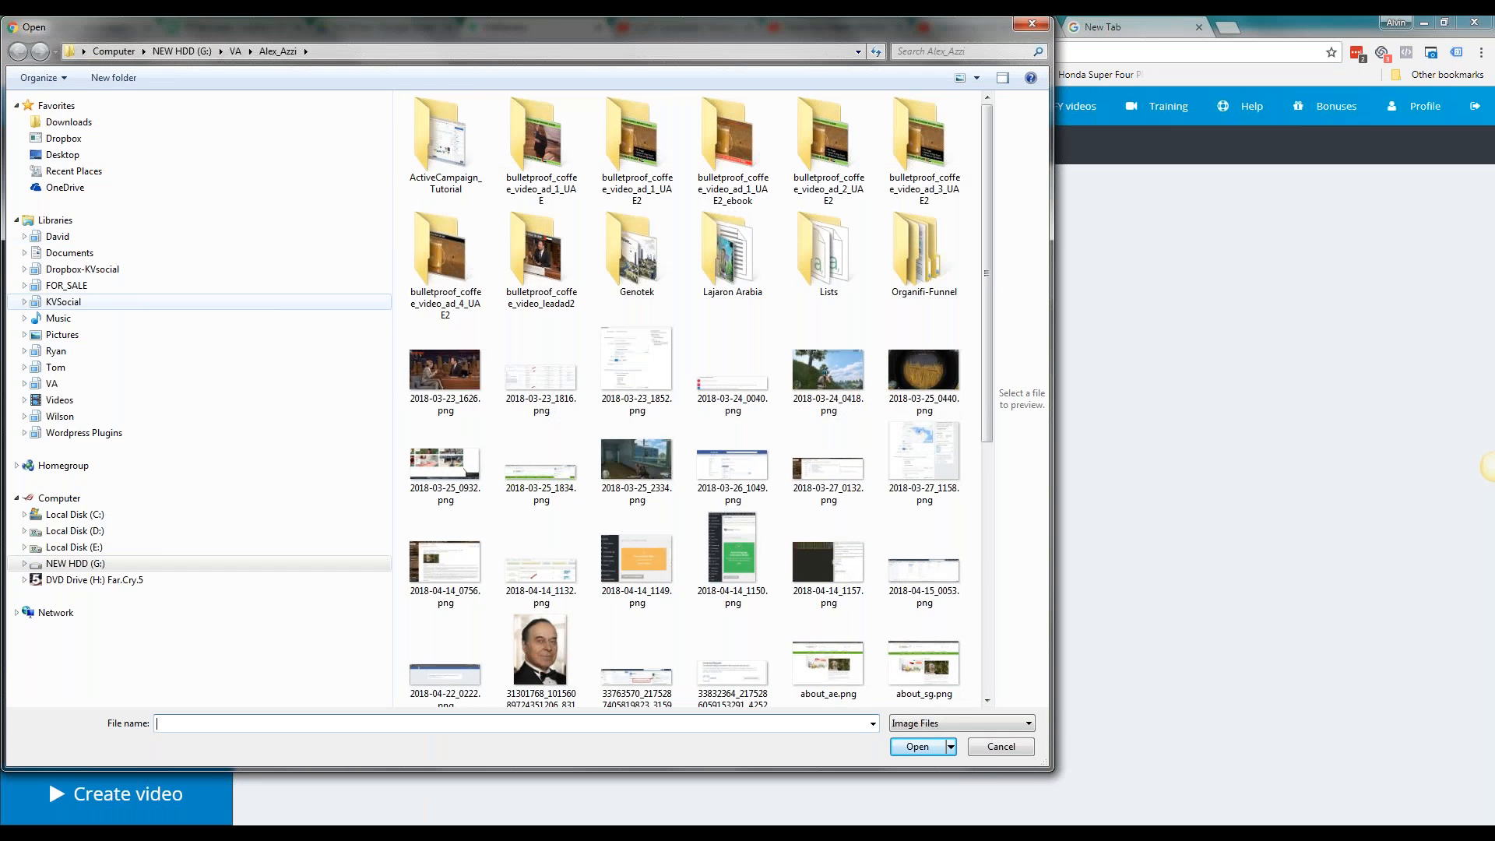
click(63, 301)
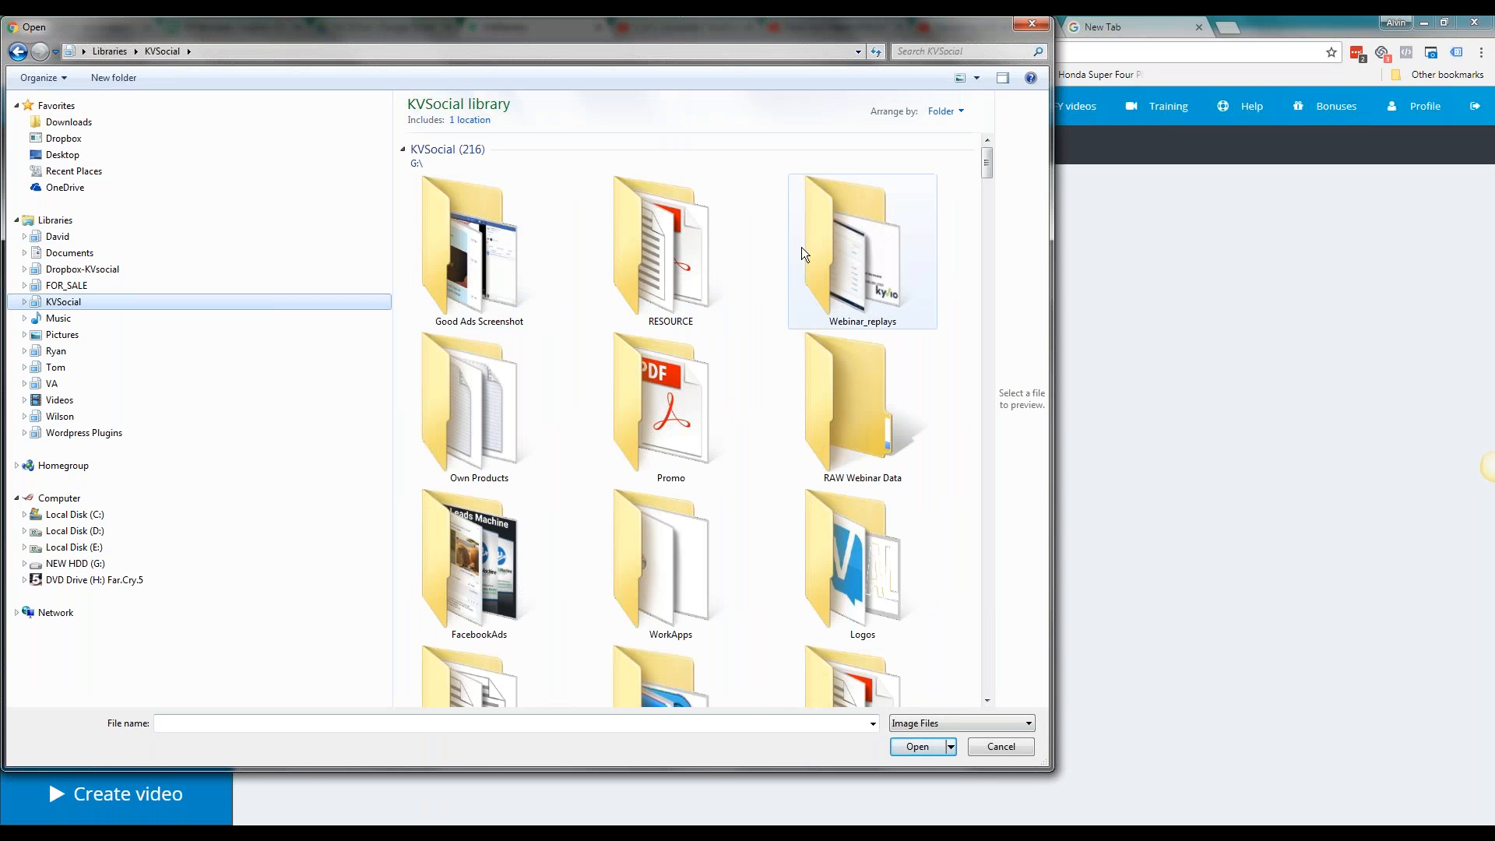
click(505, 408)
double_click(505, 408)
double_click(480, 248)
double_click(480, 248)
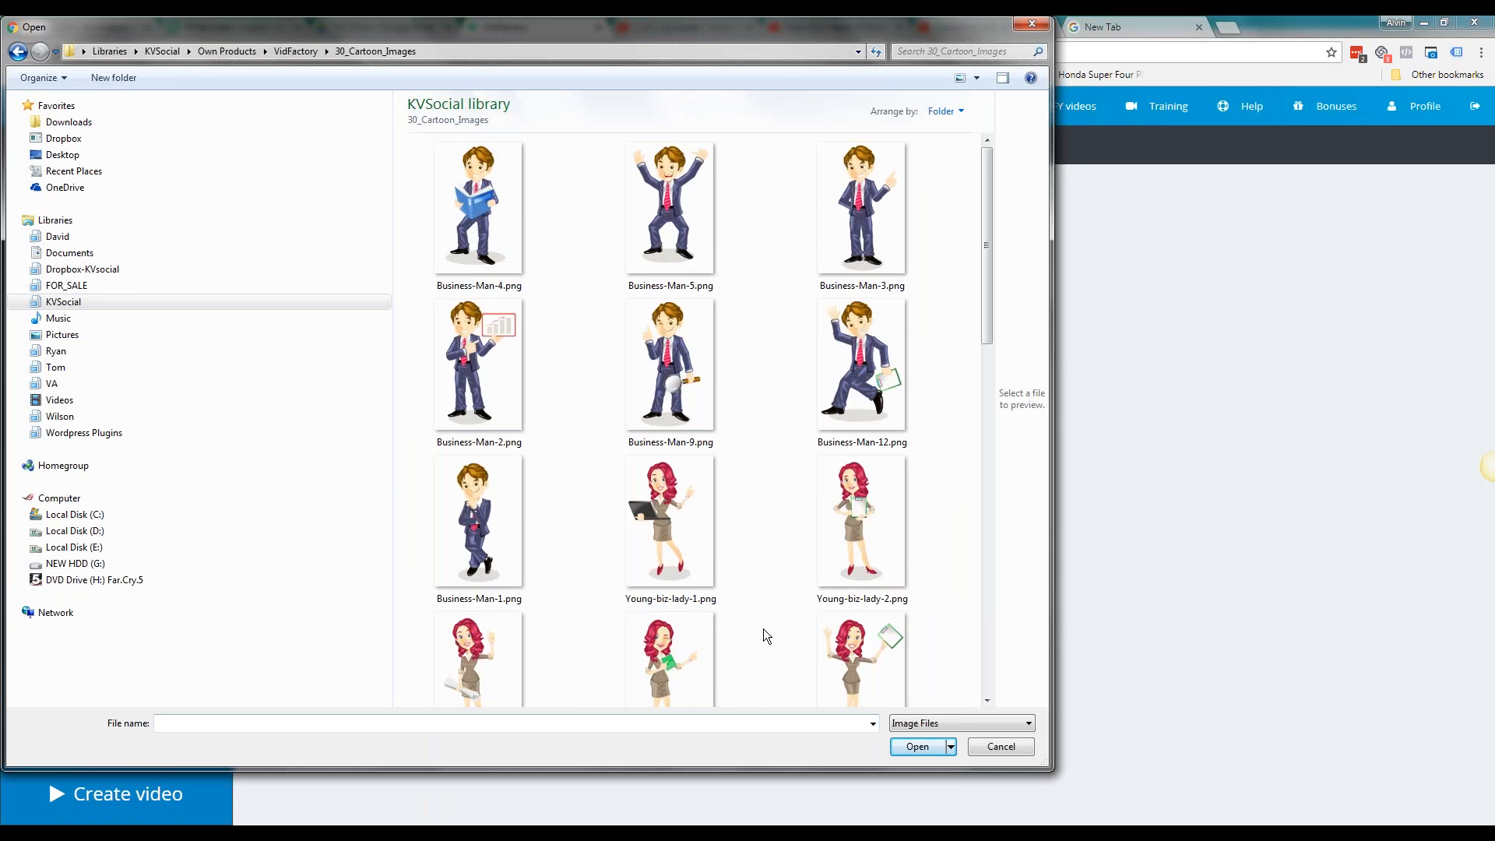
scroll(763, 629, down, 8)
scroll(763, 628, down, 2)
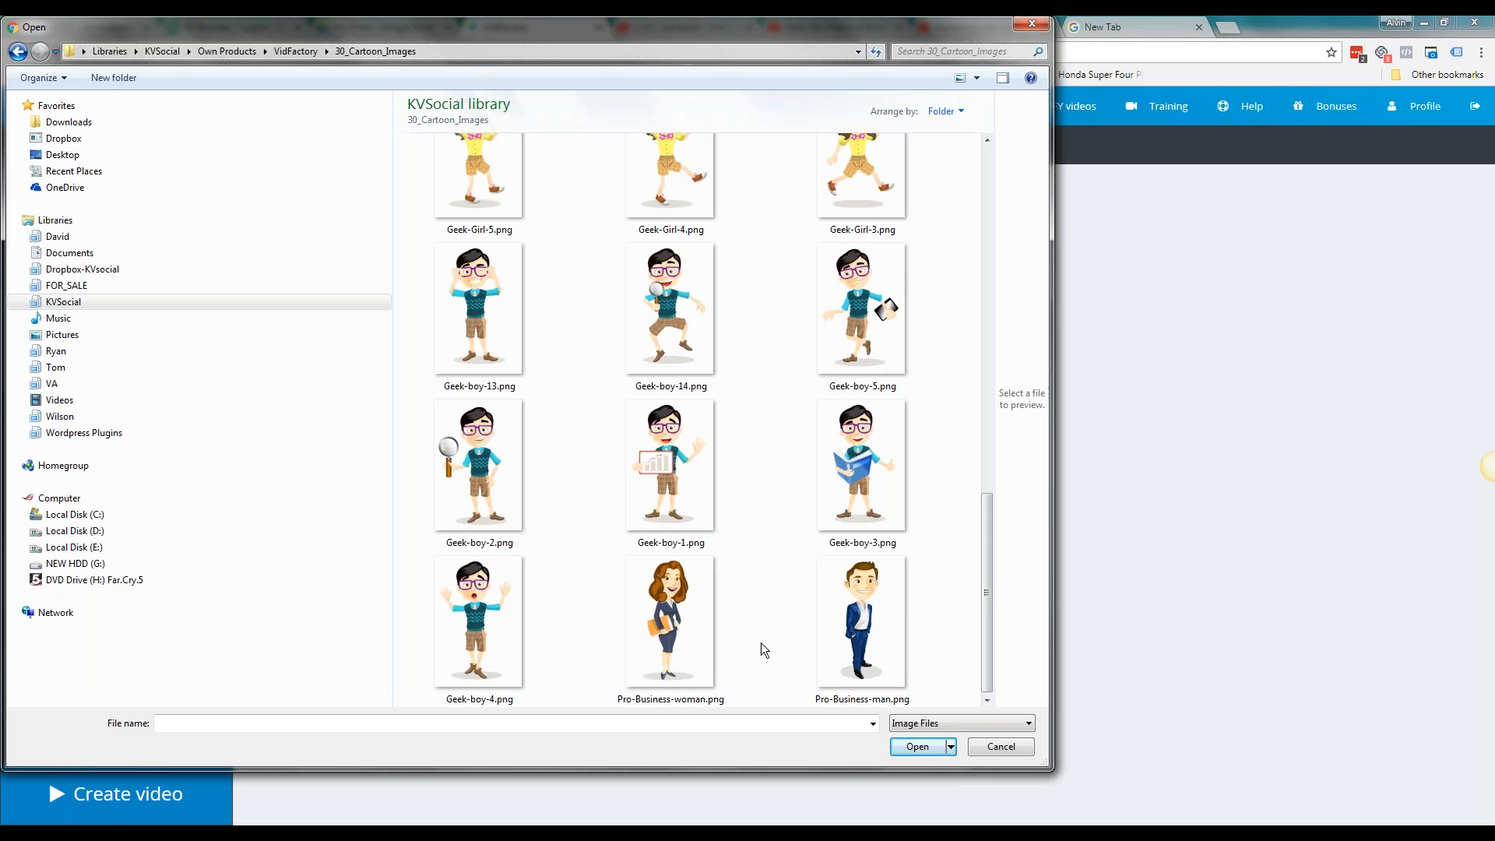
click(436, 597)
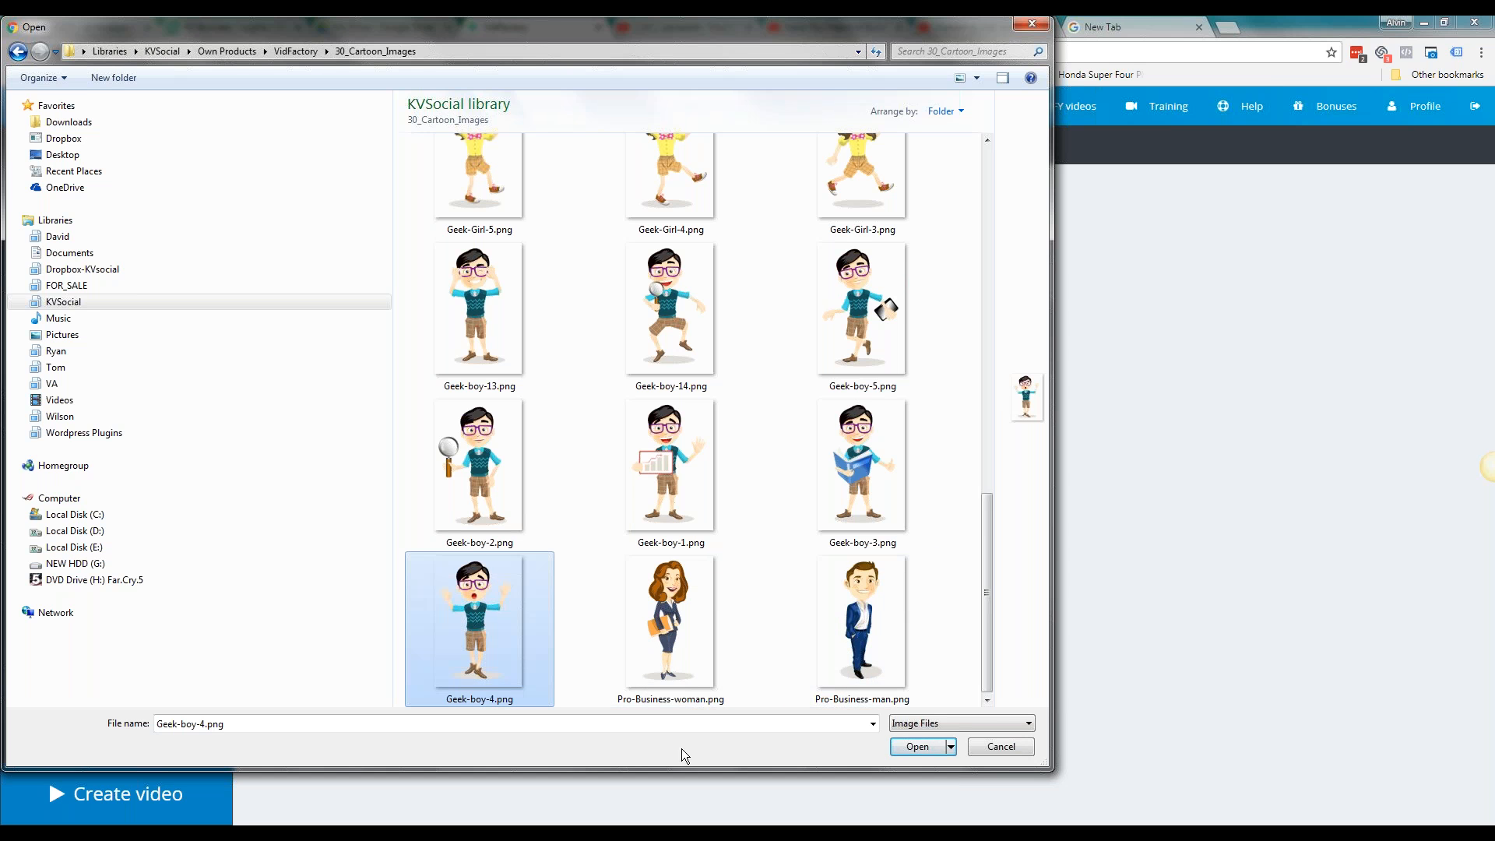
click(917, 747)
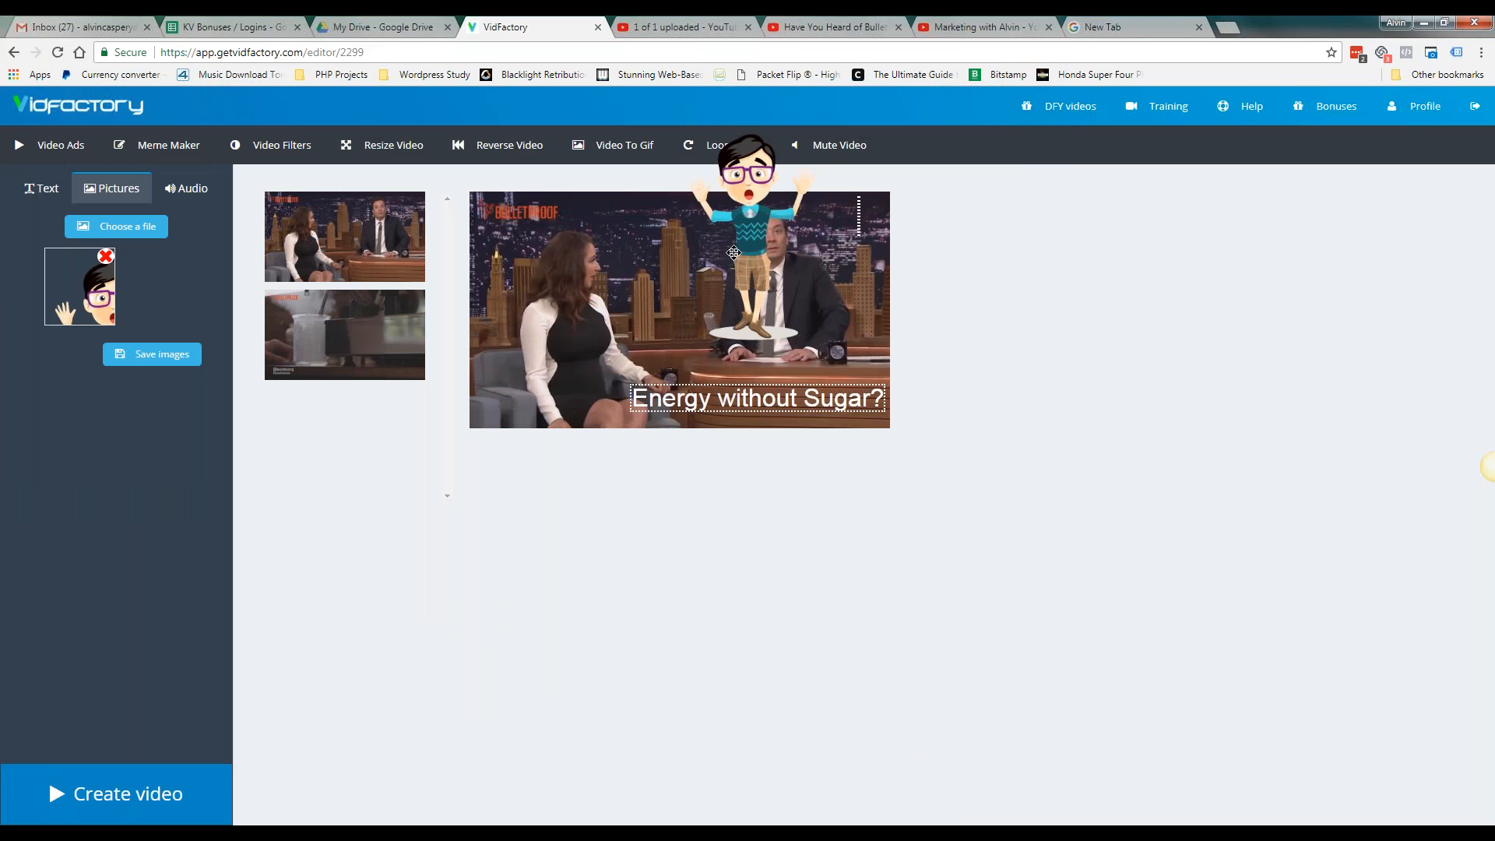
Shrink the cartoon boy and place it in the first clip's lower-left corner, and shift the caption slightly up and to the left
drag(725, 185, 662, 252)
drag(712, 415, 666, 341)
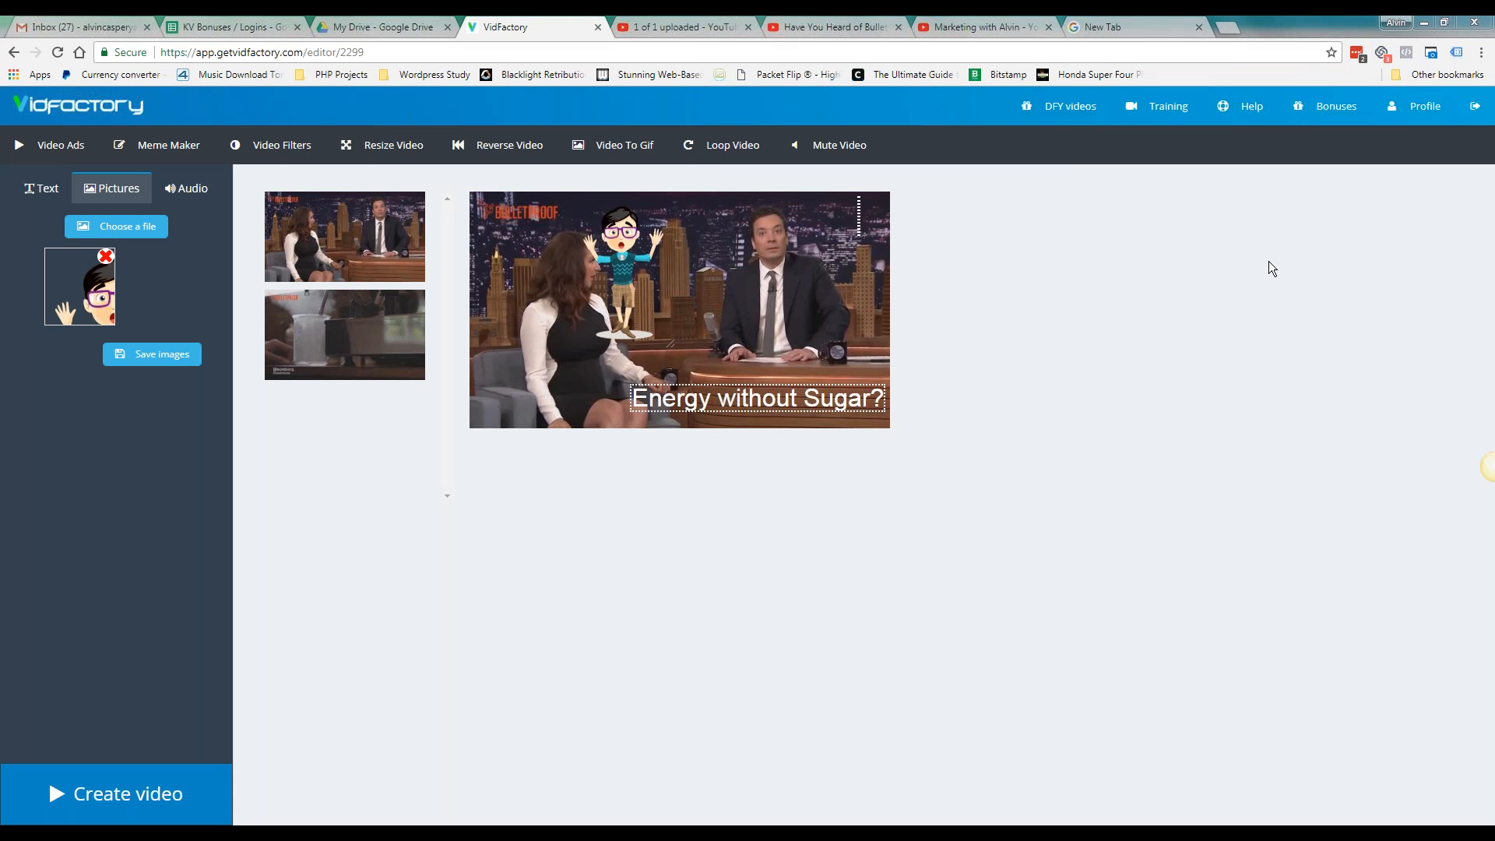
mouse_move(690, 324)
mouse_down()
mouse_move(659, 327)
mouse_move(685, 363)
mouse_move(695, 328)
mouse_move(676, 327)
mouse_up()
click(1383, 324)
drag(669, 341, 561, 392)
click(659, 390)
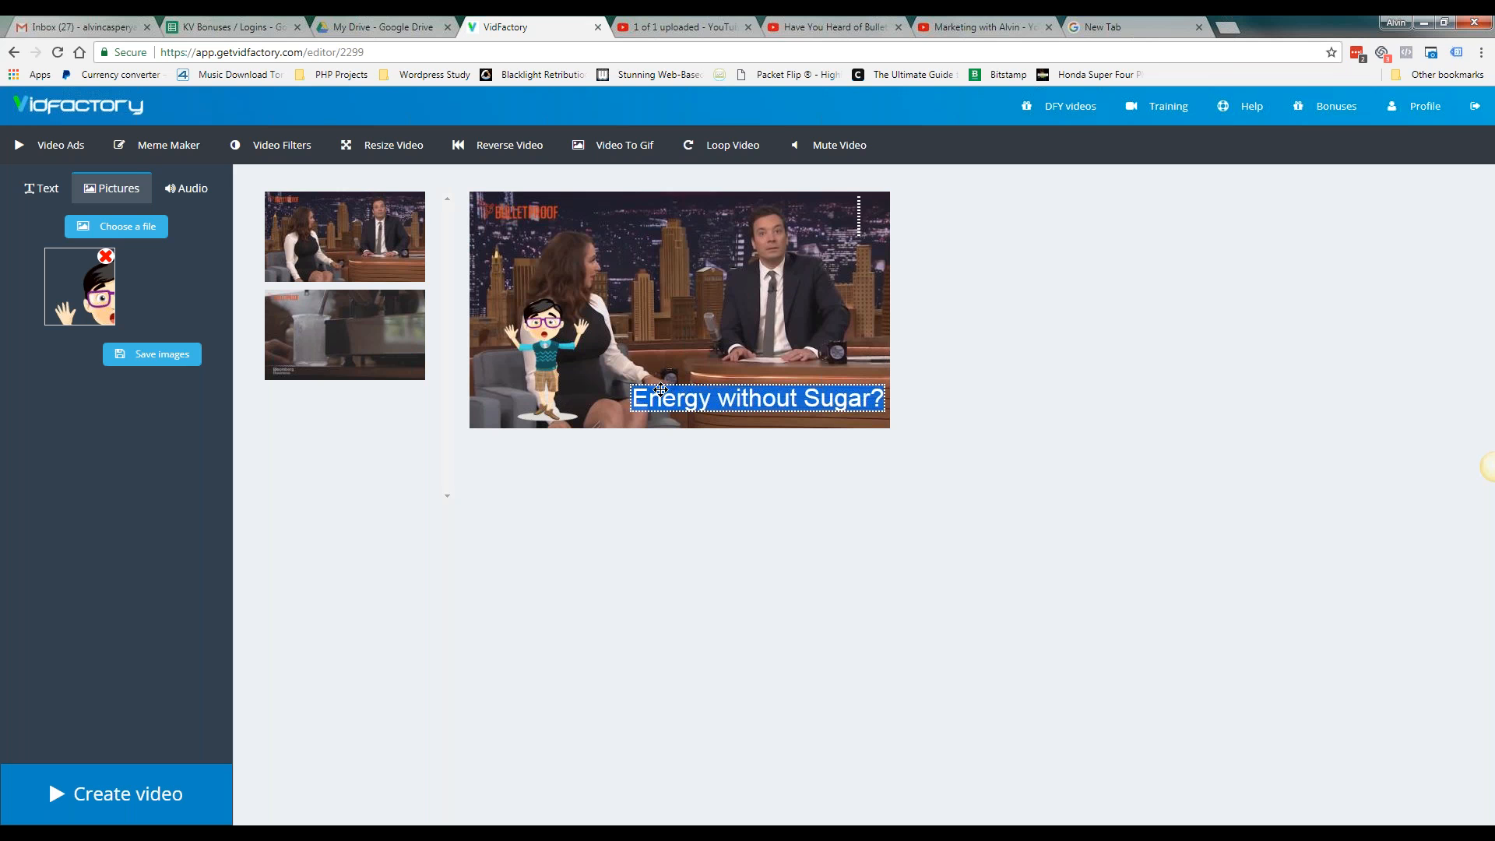
drag(664, 379, 629, 356)
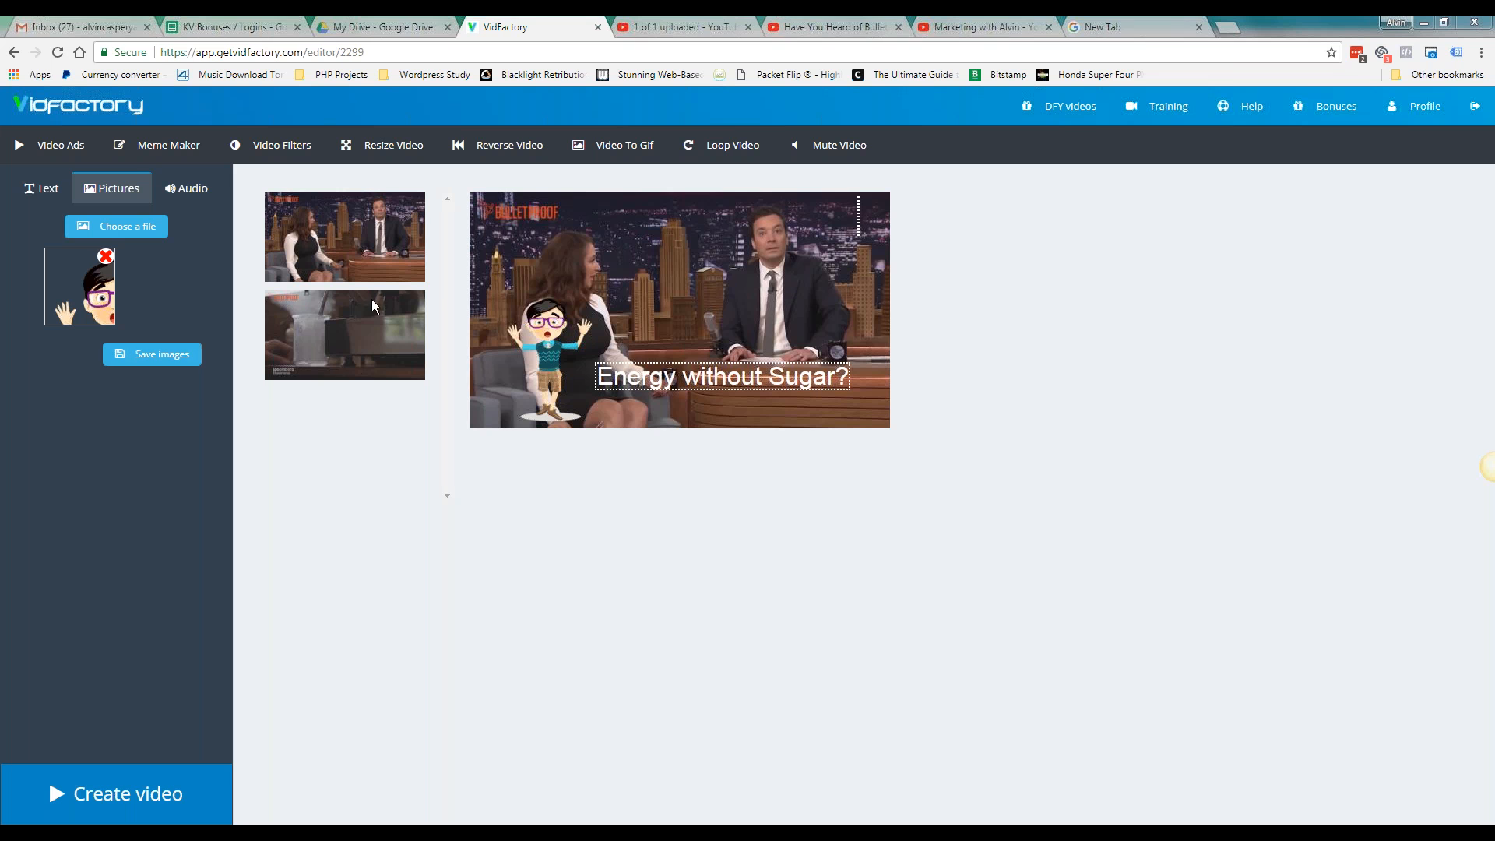
On the second clip, move the large text placeholder to the left and enter the caption "Signup Now to Know More!"
click(352, 377)
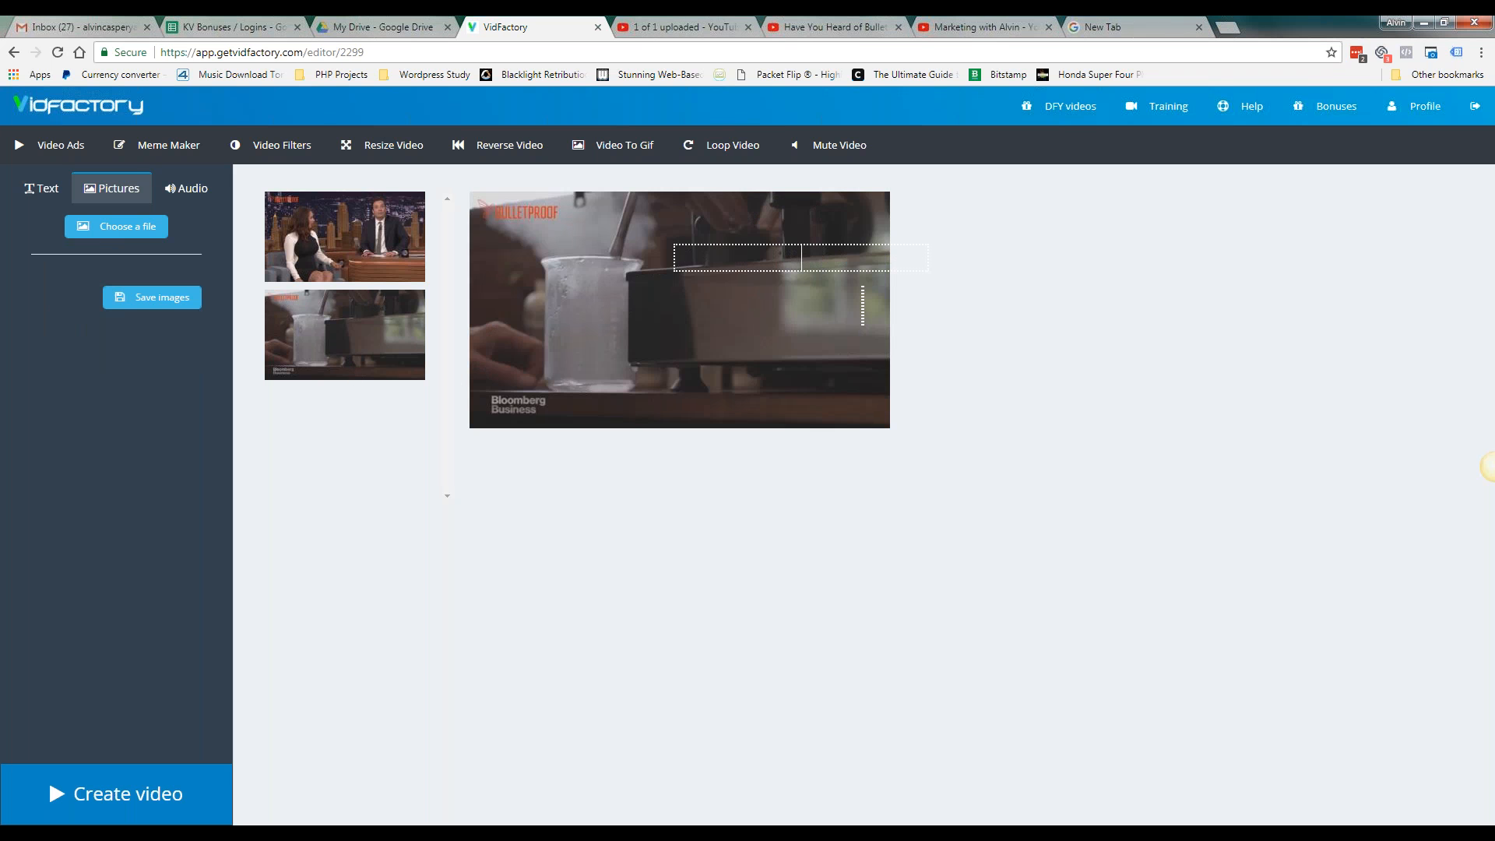
drag(604, 273, 571, 289)
click(596, 289)
text(Signup Now fo Know More!)
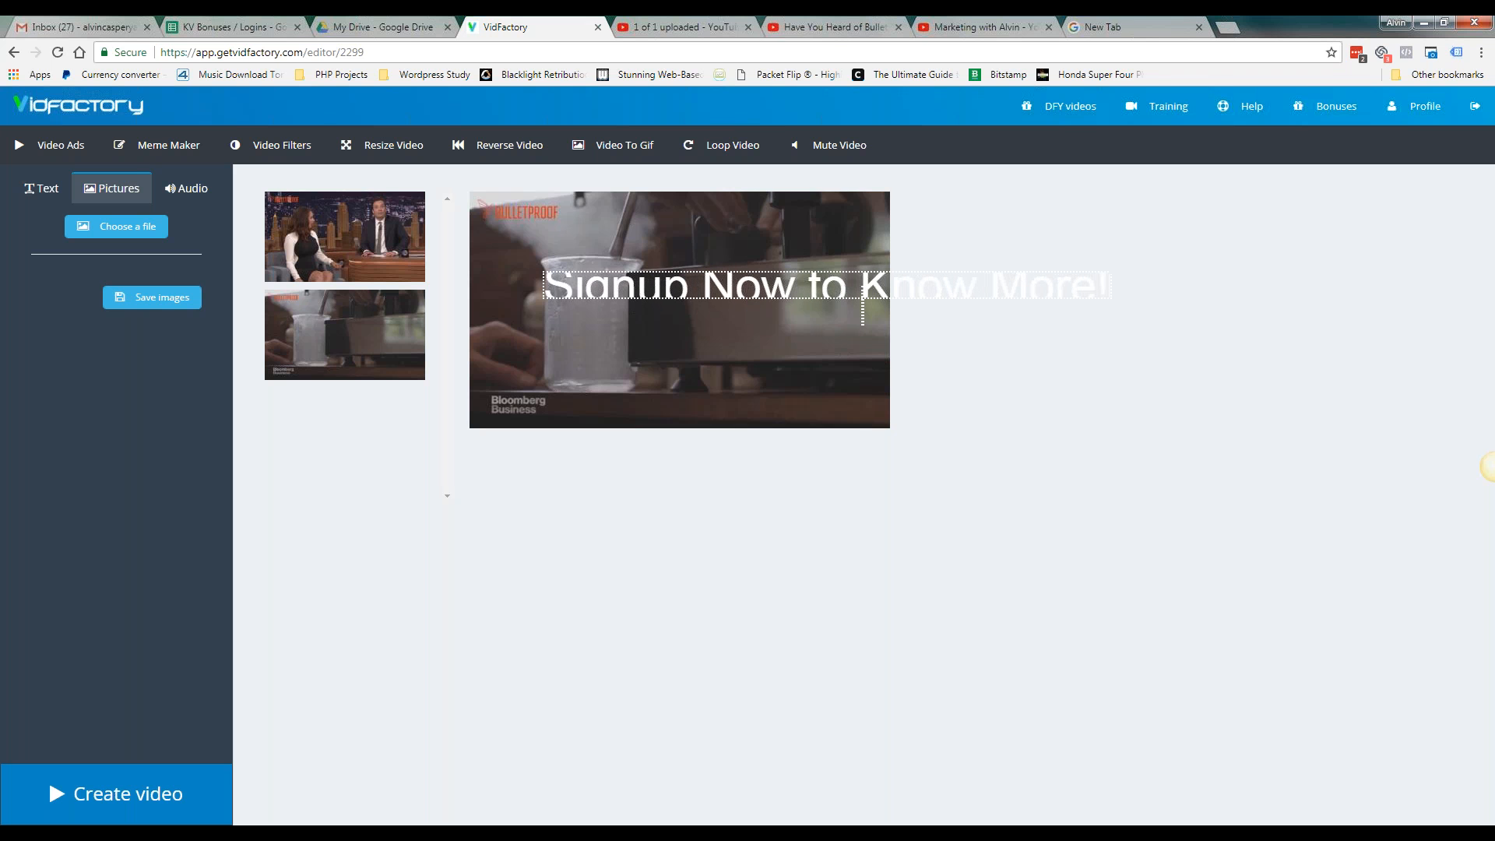
Try the sign-up caption at 48px and align its start with the second clip's left edge
drag(862, 293, 740, 312)
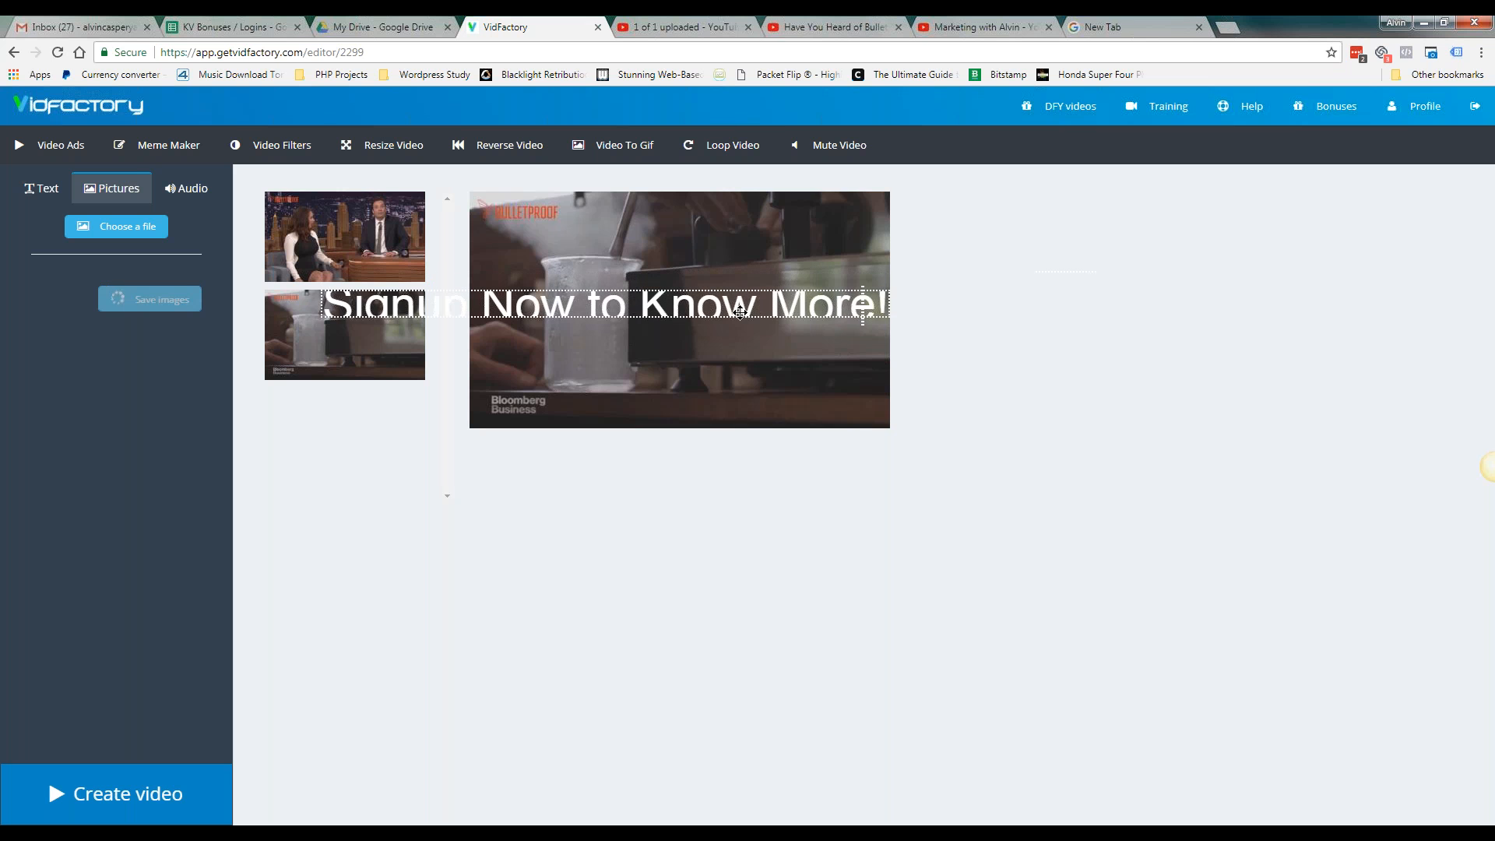
drag(642, 301, 643, 307)
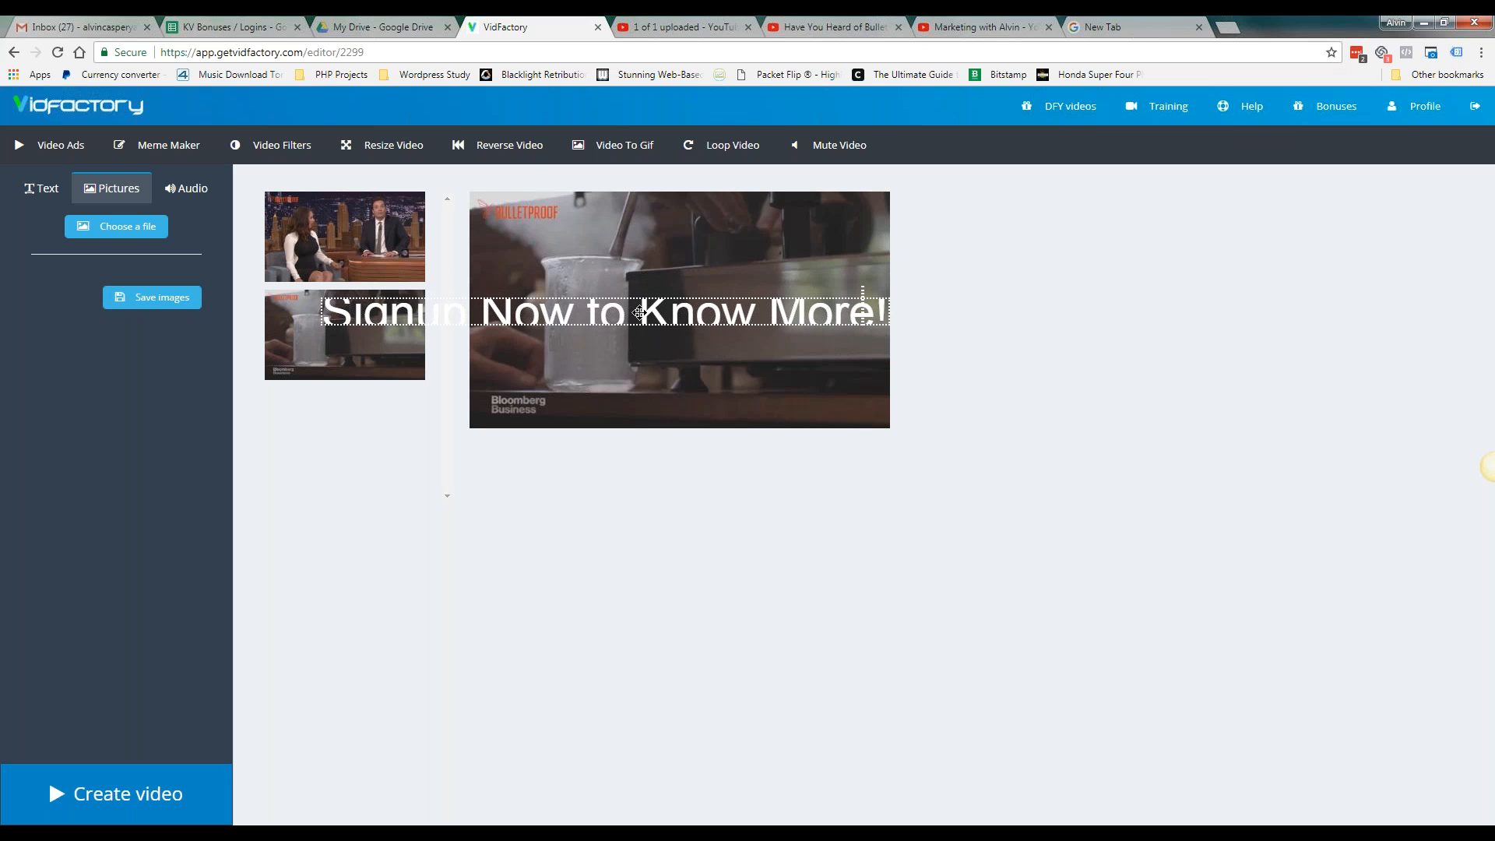
click(45, 189)
click(75, 335)
click(73, 378)
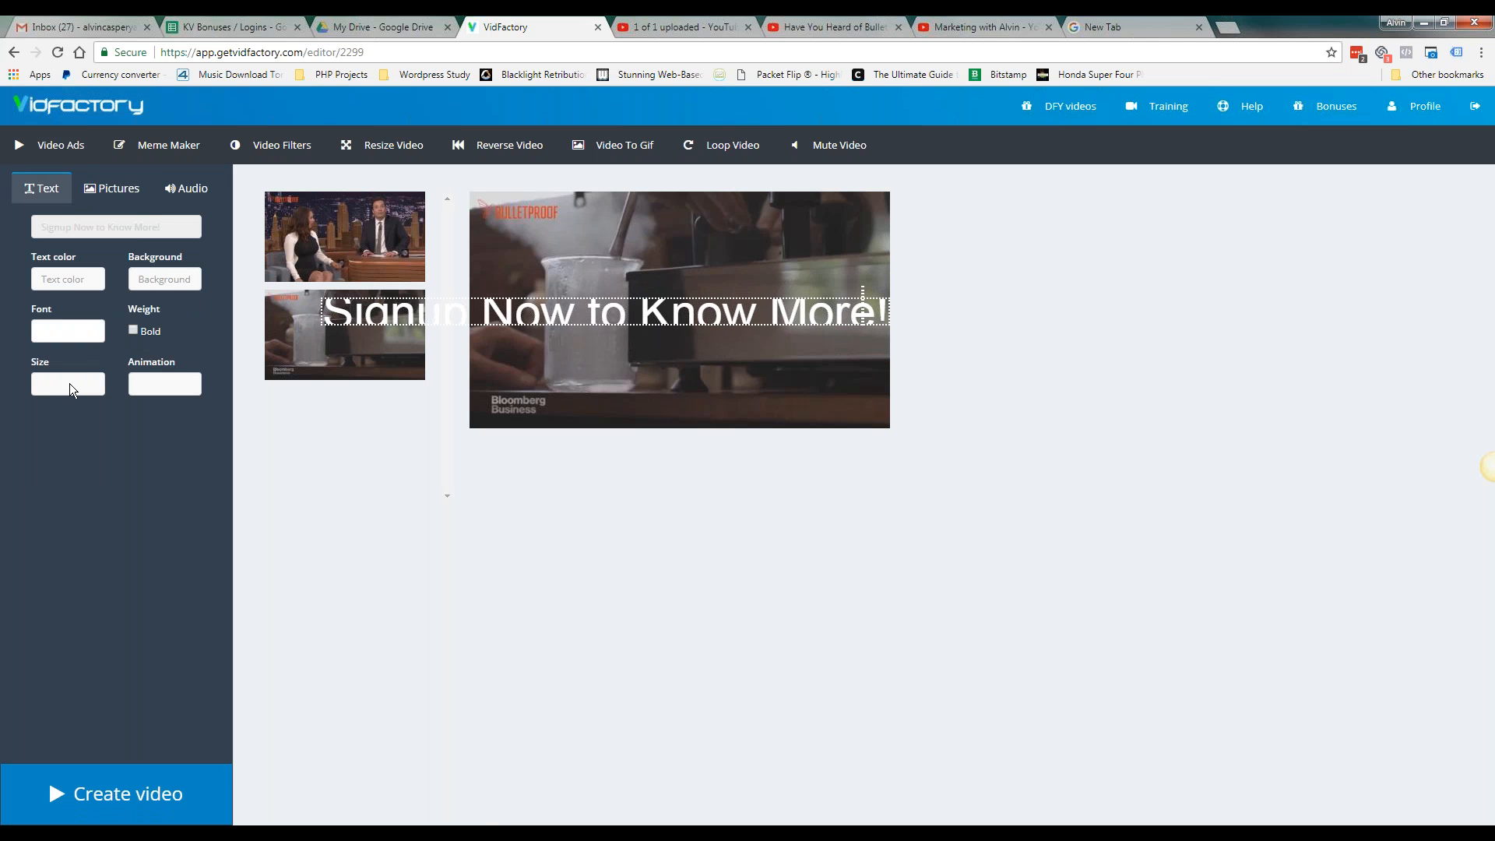
click(78, 433)
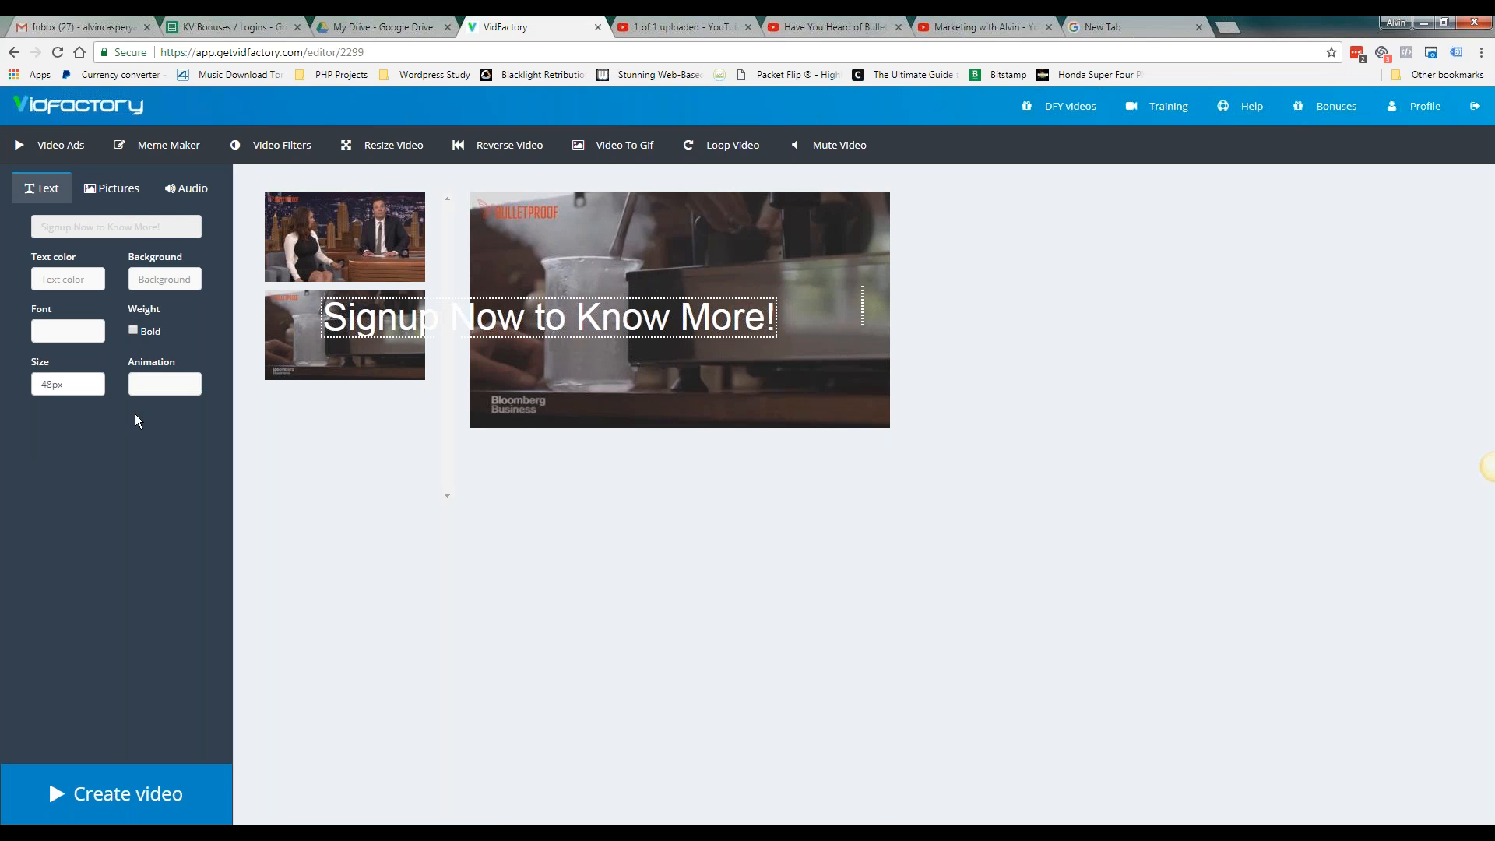
drag(573, 327, 722, 301)
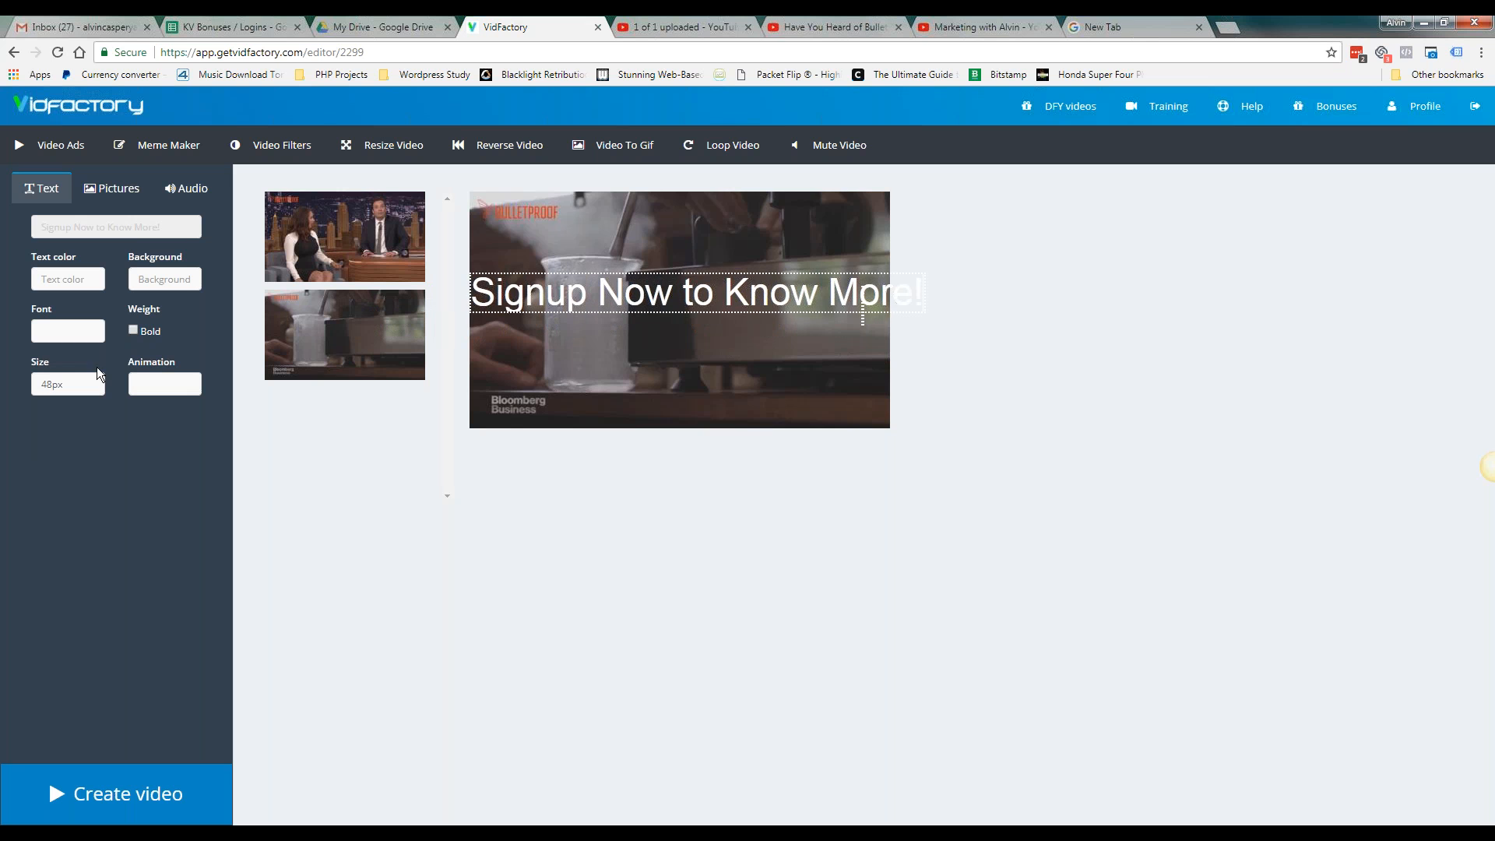
Set the sign-up caption's size to 32px and center it horizontally in the upper part of the second clip
click(70, 384)
click(83, 417)
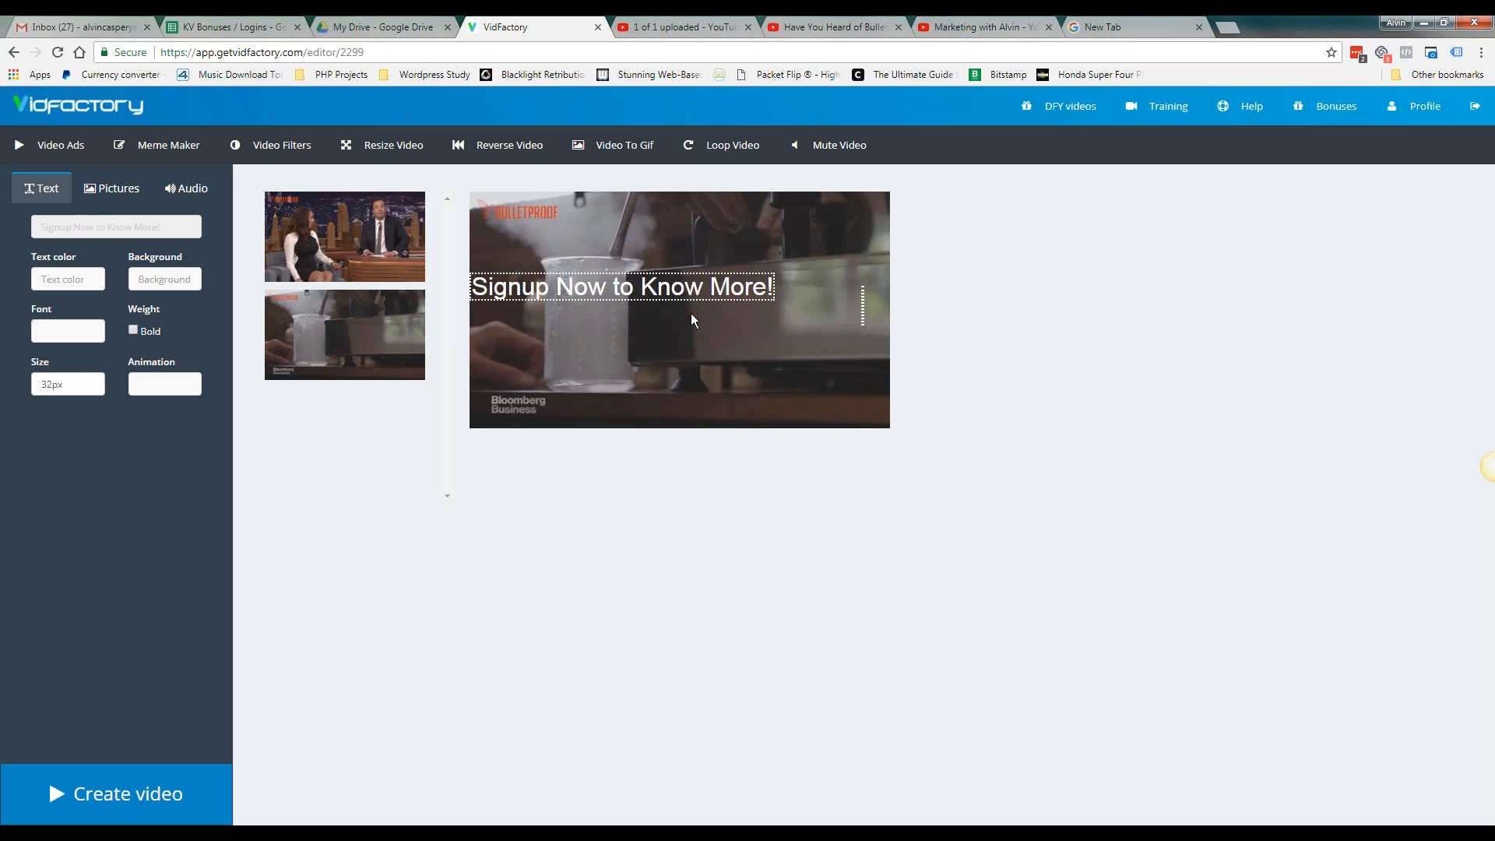
drag(700, 301, 754, 282)
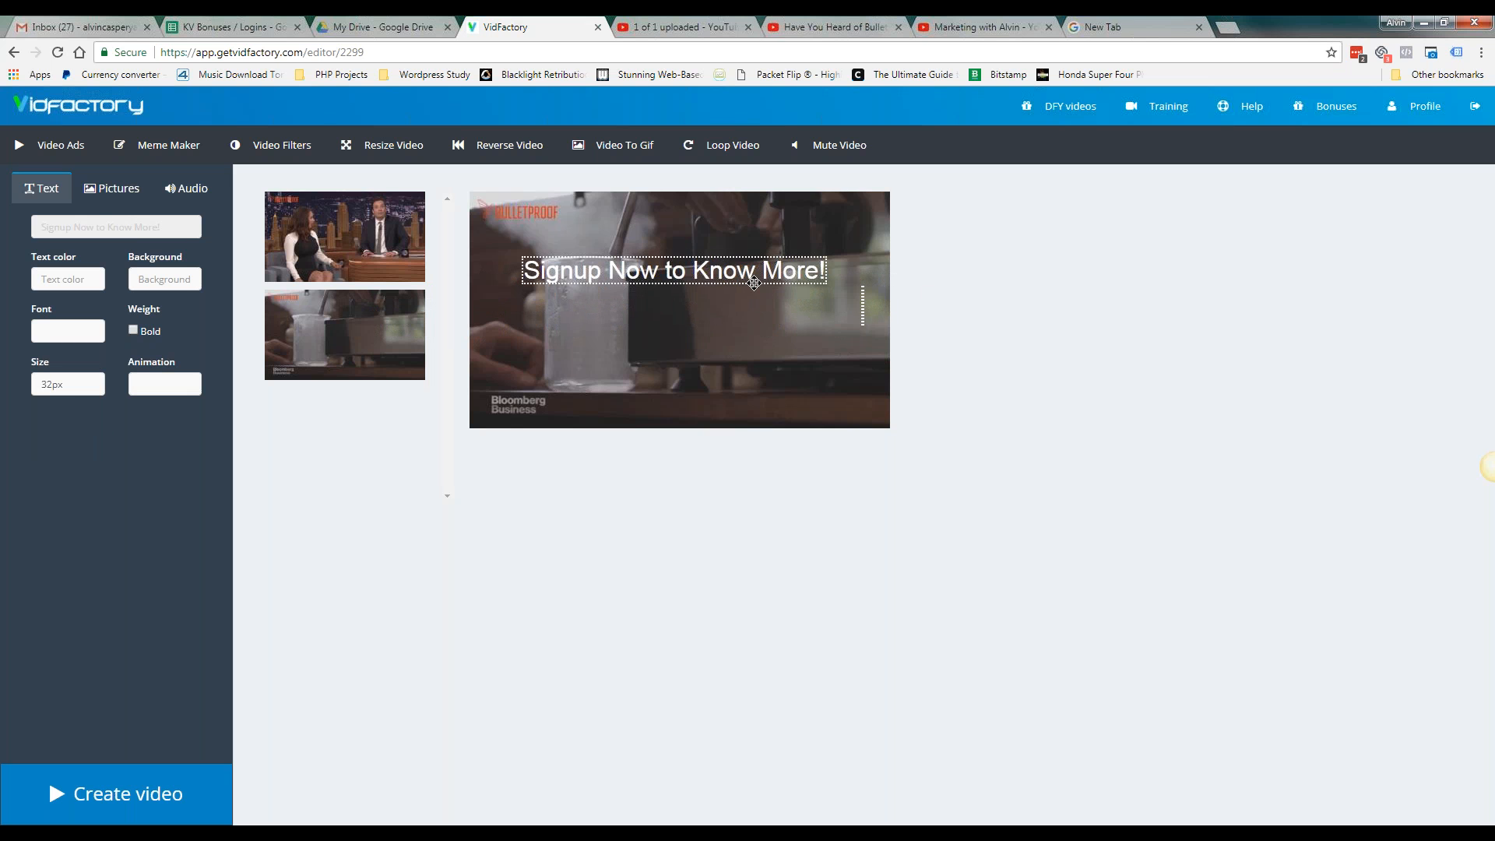
Add registerhere.png from the Buy_buttons folder to the second clip, enlarge it centered beneath the caption and save the images
click(109, 189)
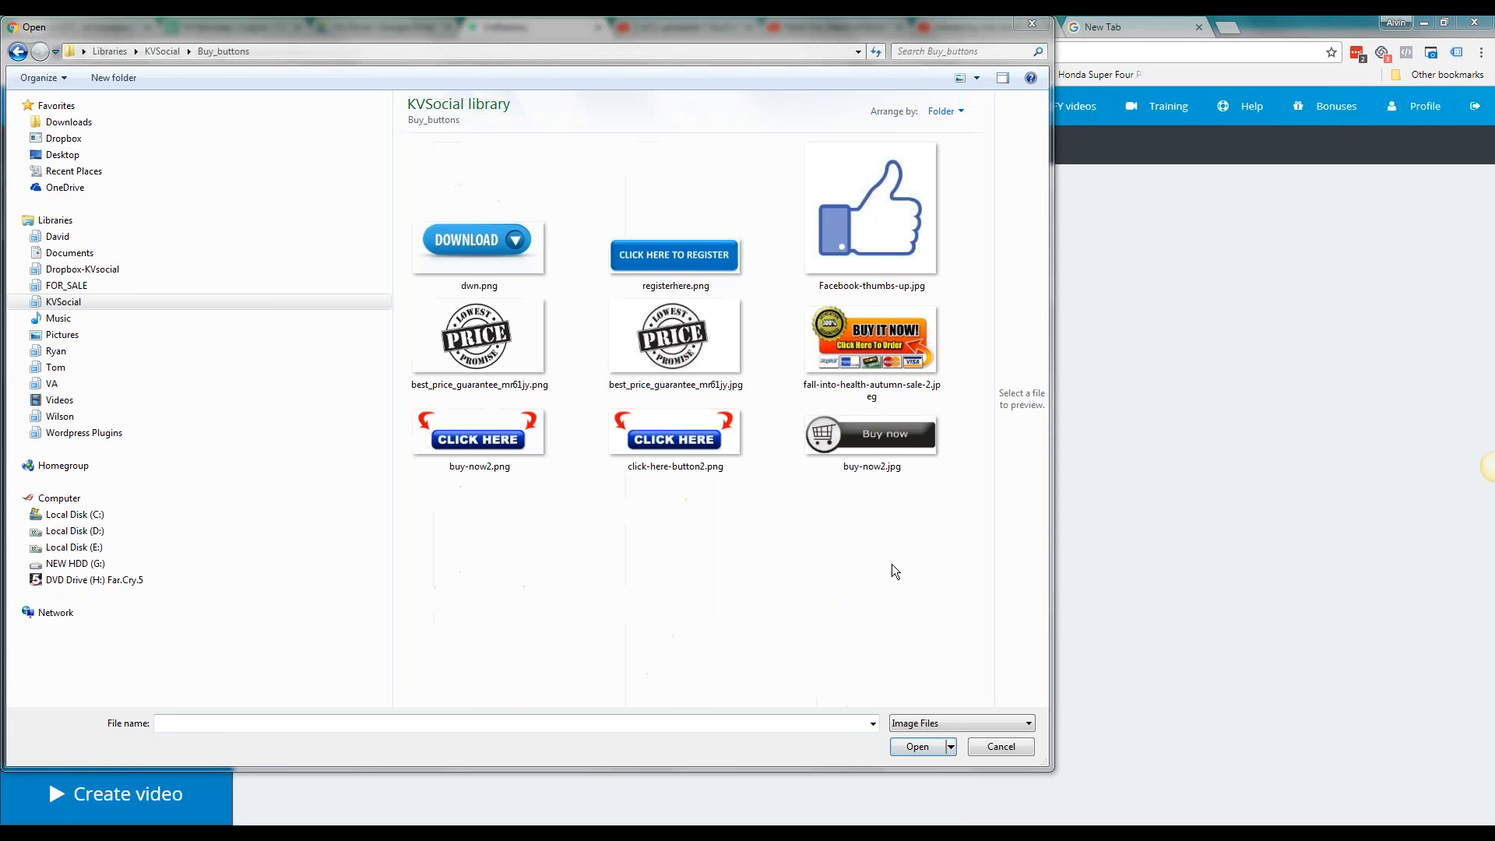
click(699, 263)
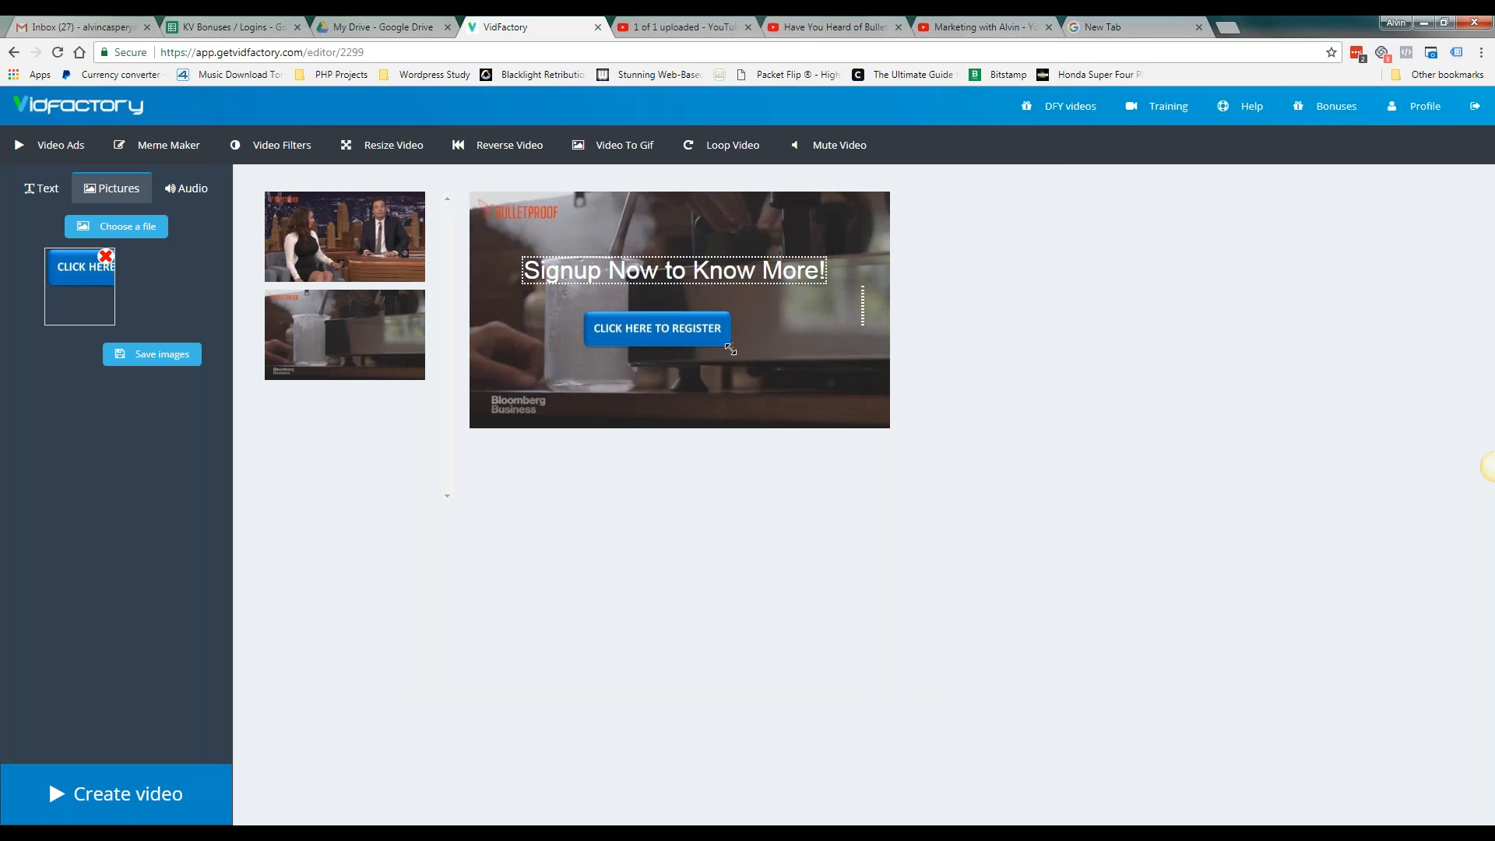
mouse_move(732, 350)
mouse_down()
mouse_move(826, 384)
mouse_move(720, 338)
mouse_up()
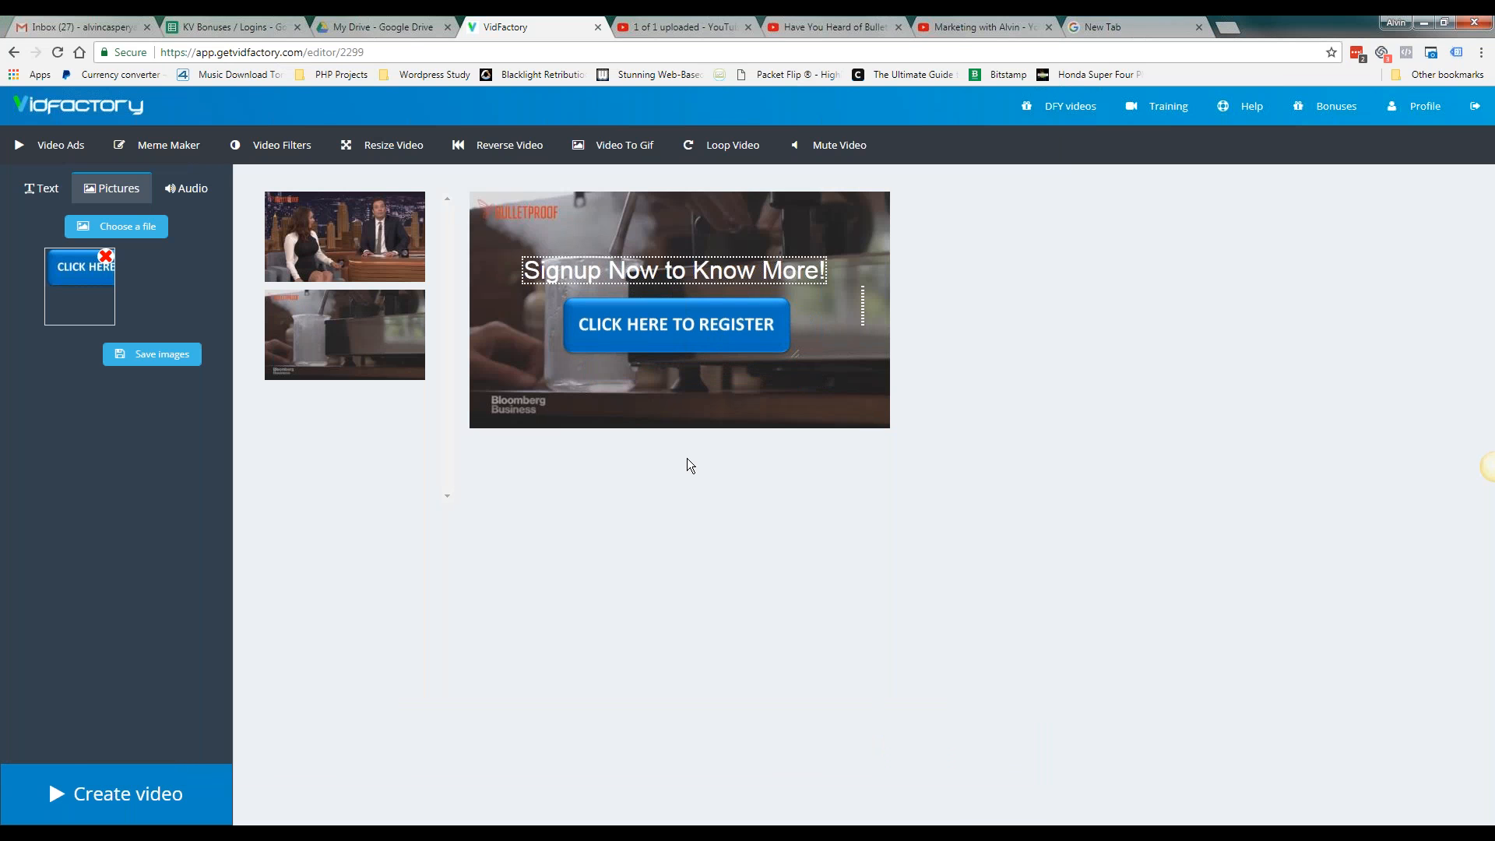
click(161, 351)
Check the layout of both clips and the audio options, and start creating the video
click(317, 259)
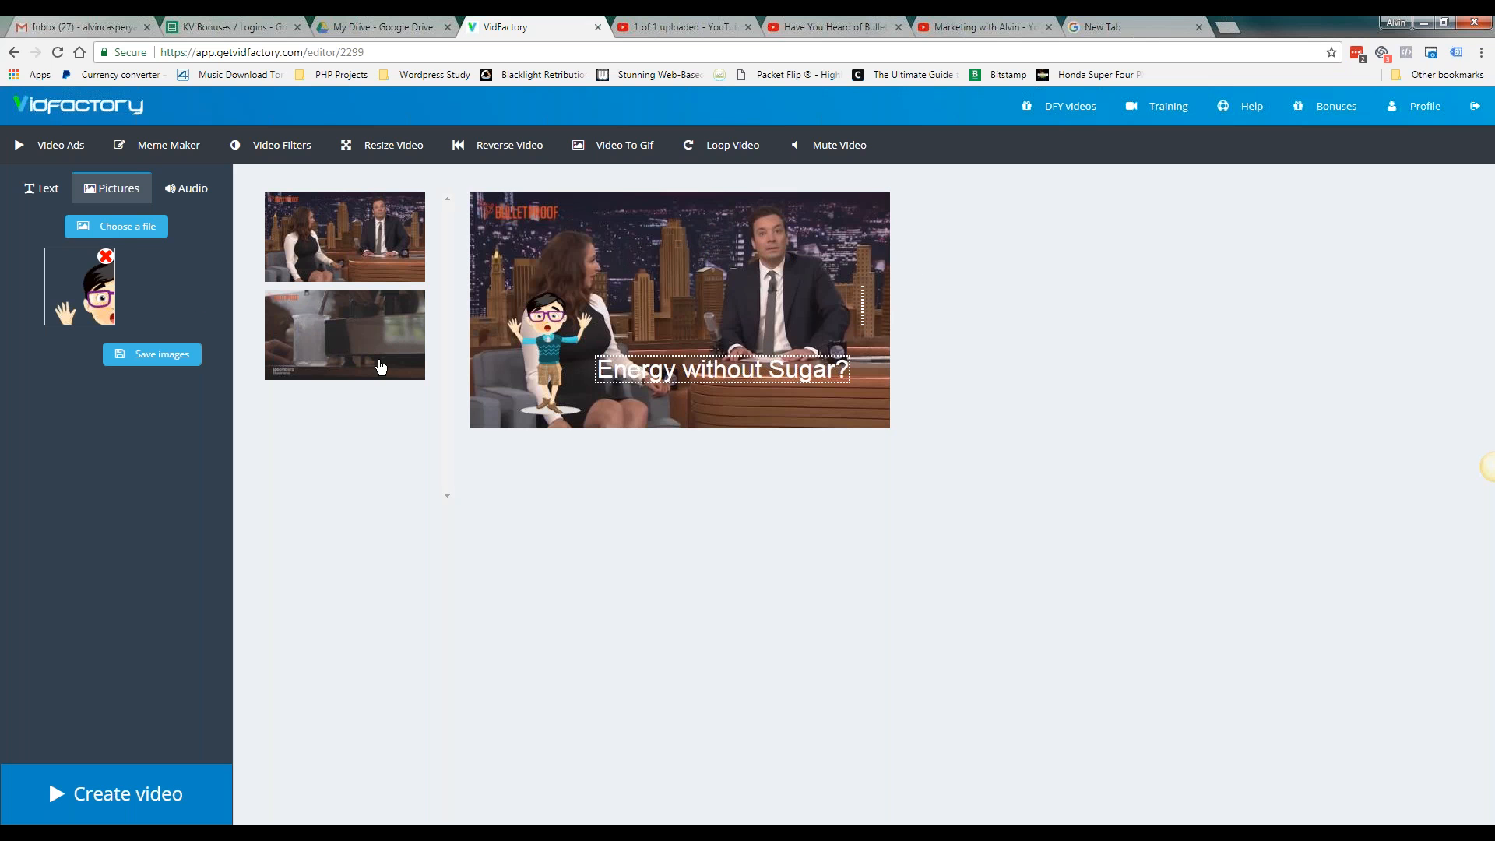
click(336, 330)
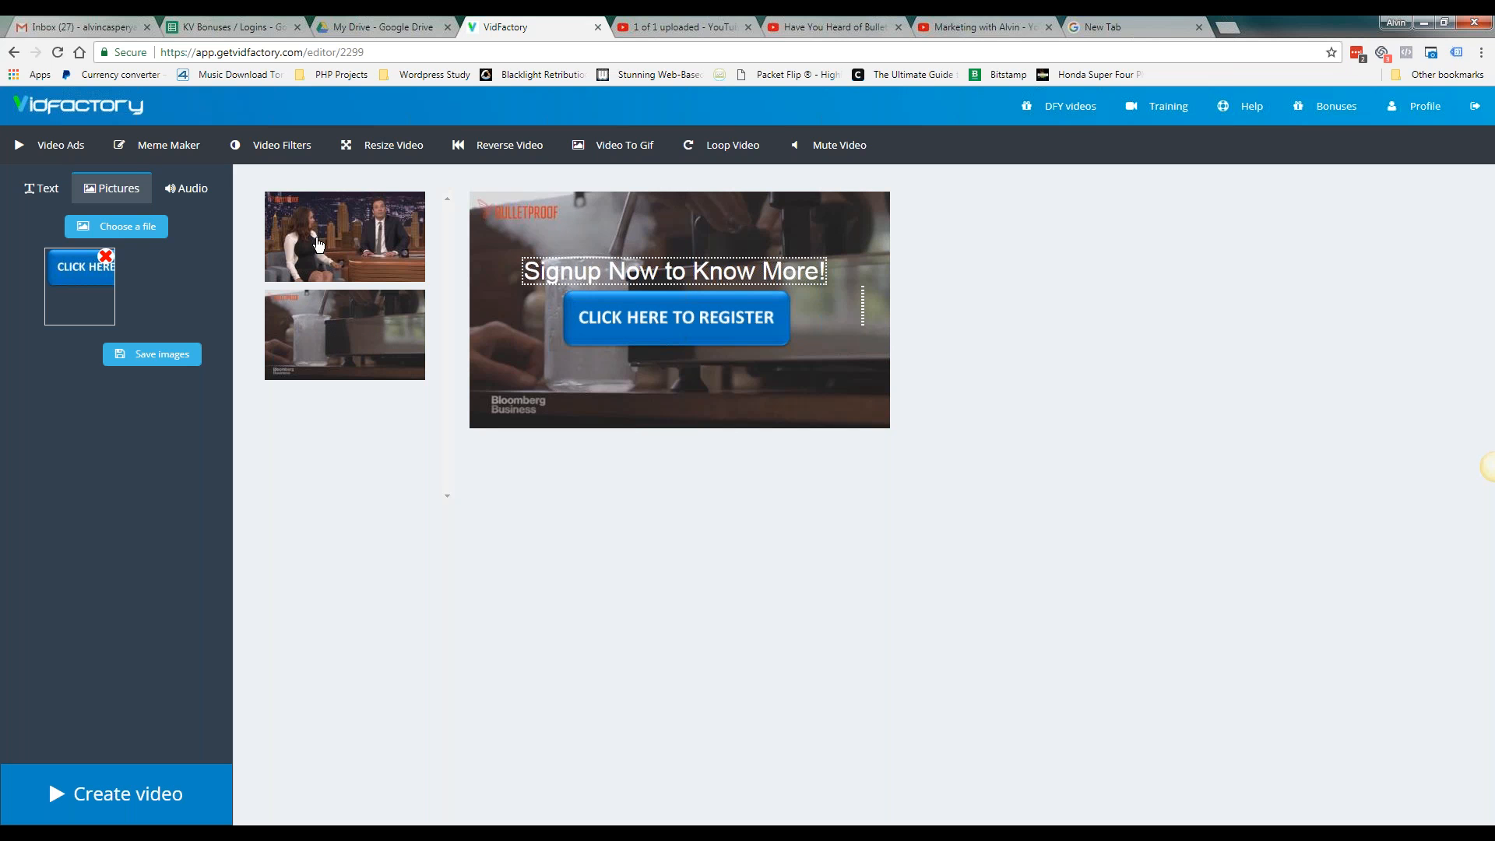
click(204, 204)
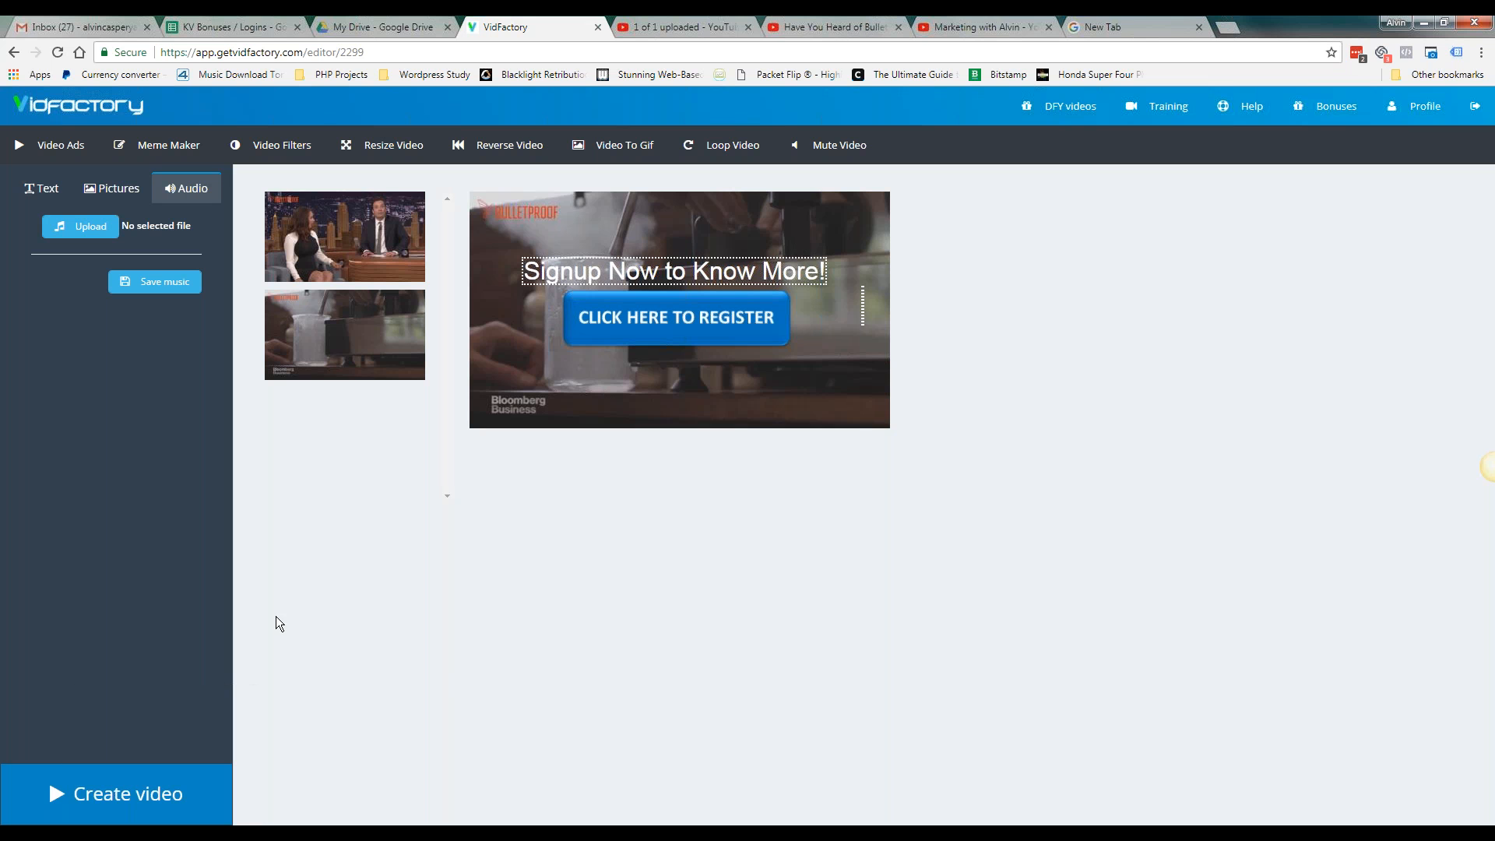
click(117, 817)
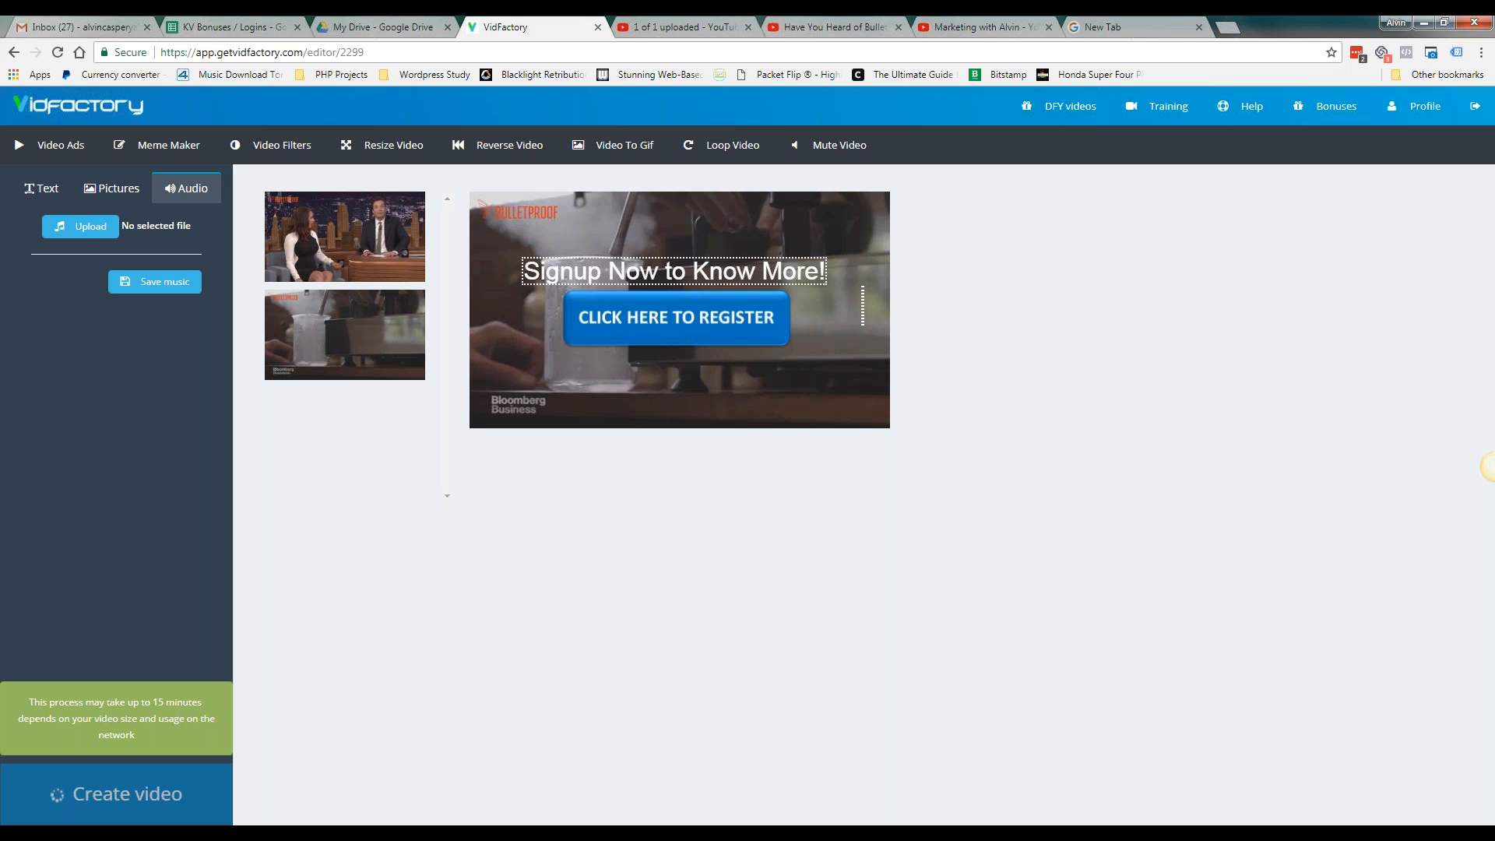
Go to business.facebook.com in the empty browser tab, select the KV Promotions business and open its ad account in Ads Manager
click(1106, 27)
text(business.facebook.com)
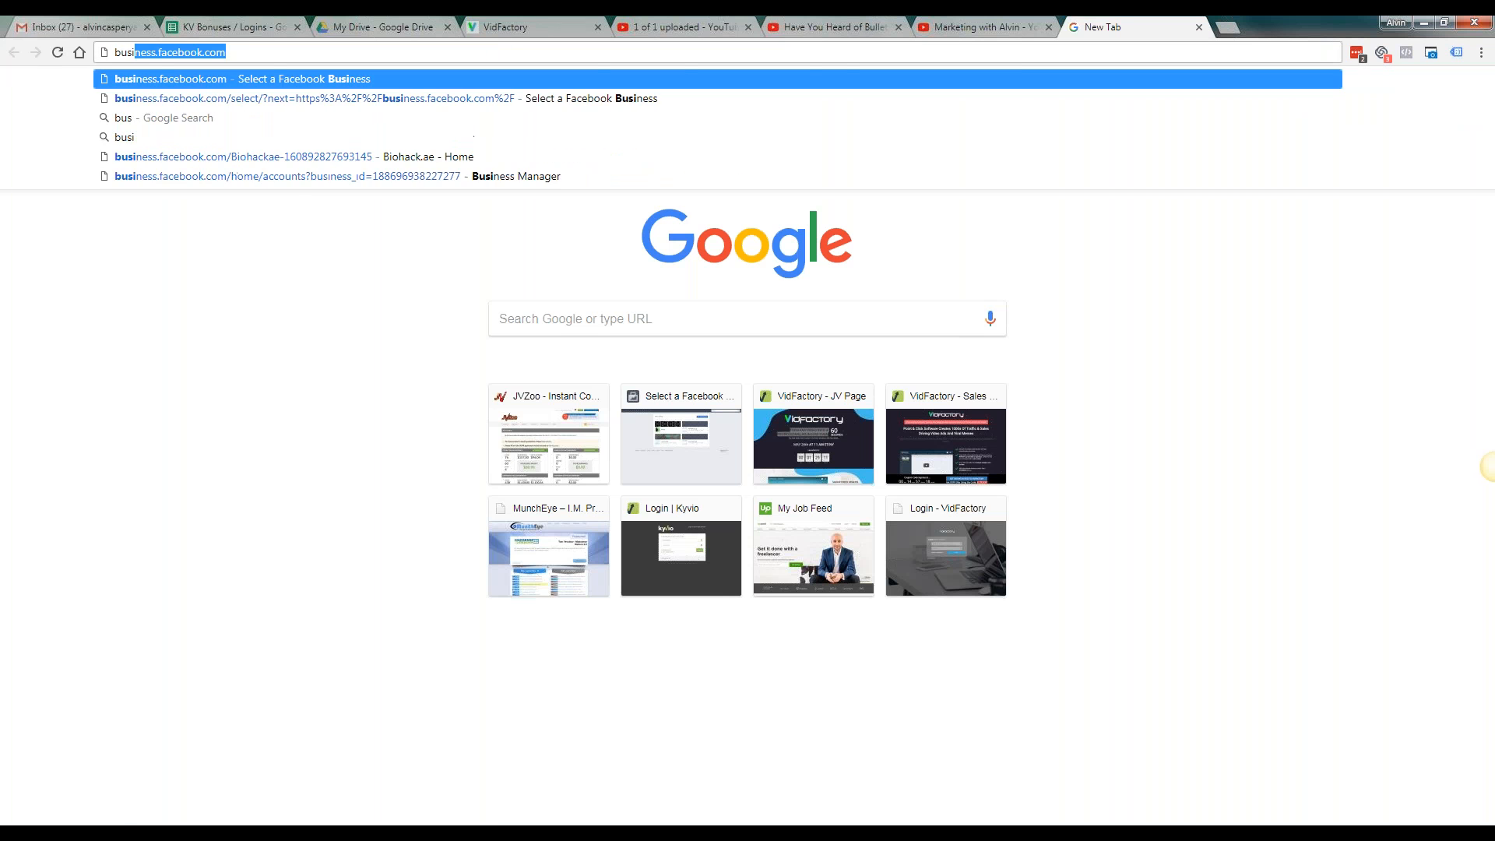
key(Return)
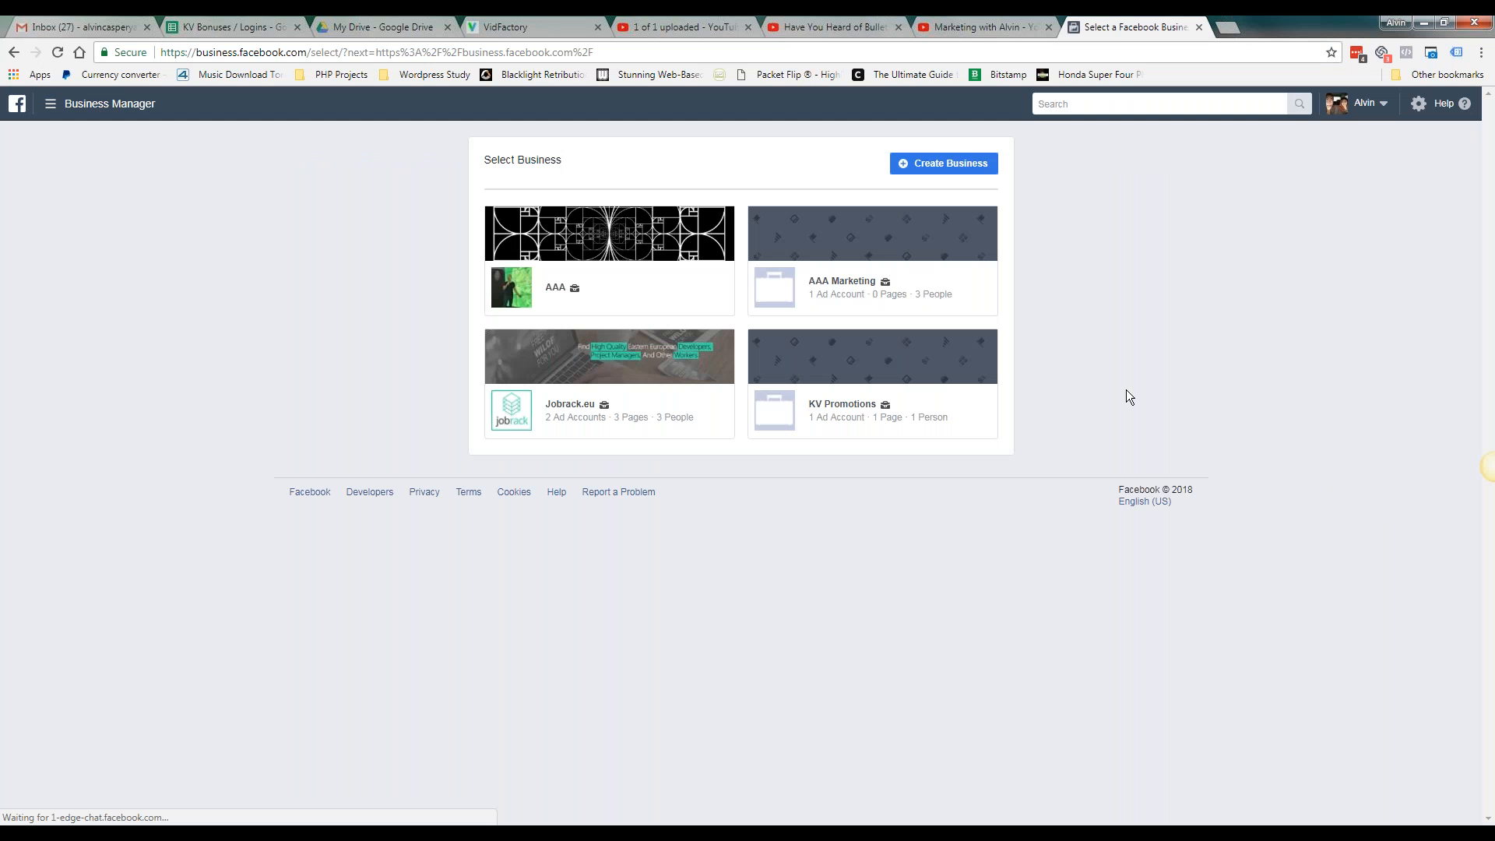
click(822, 413)
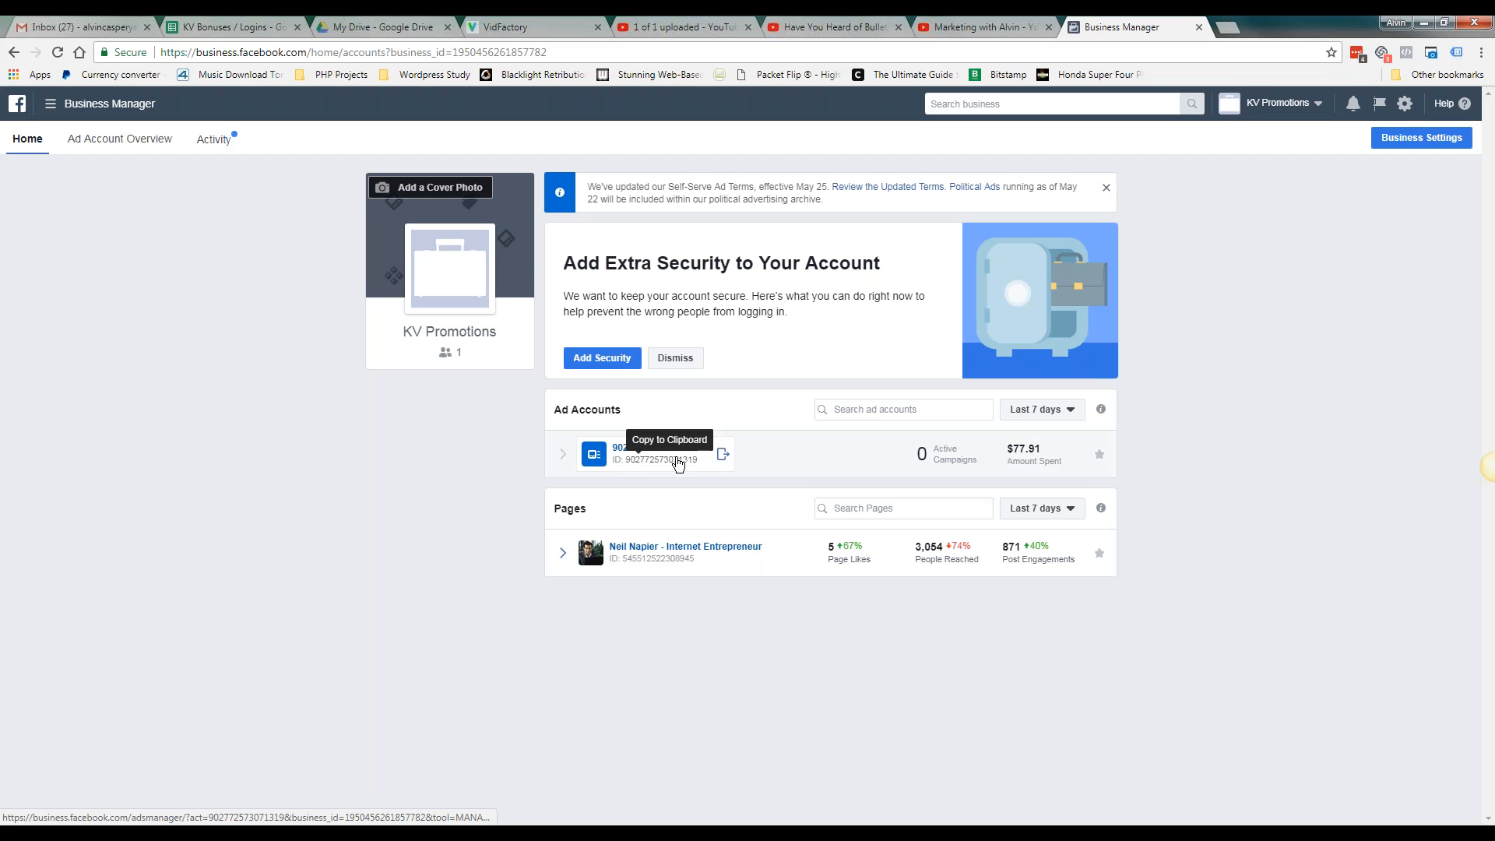
click(601, 447)
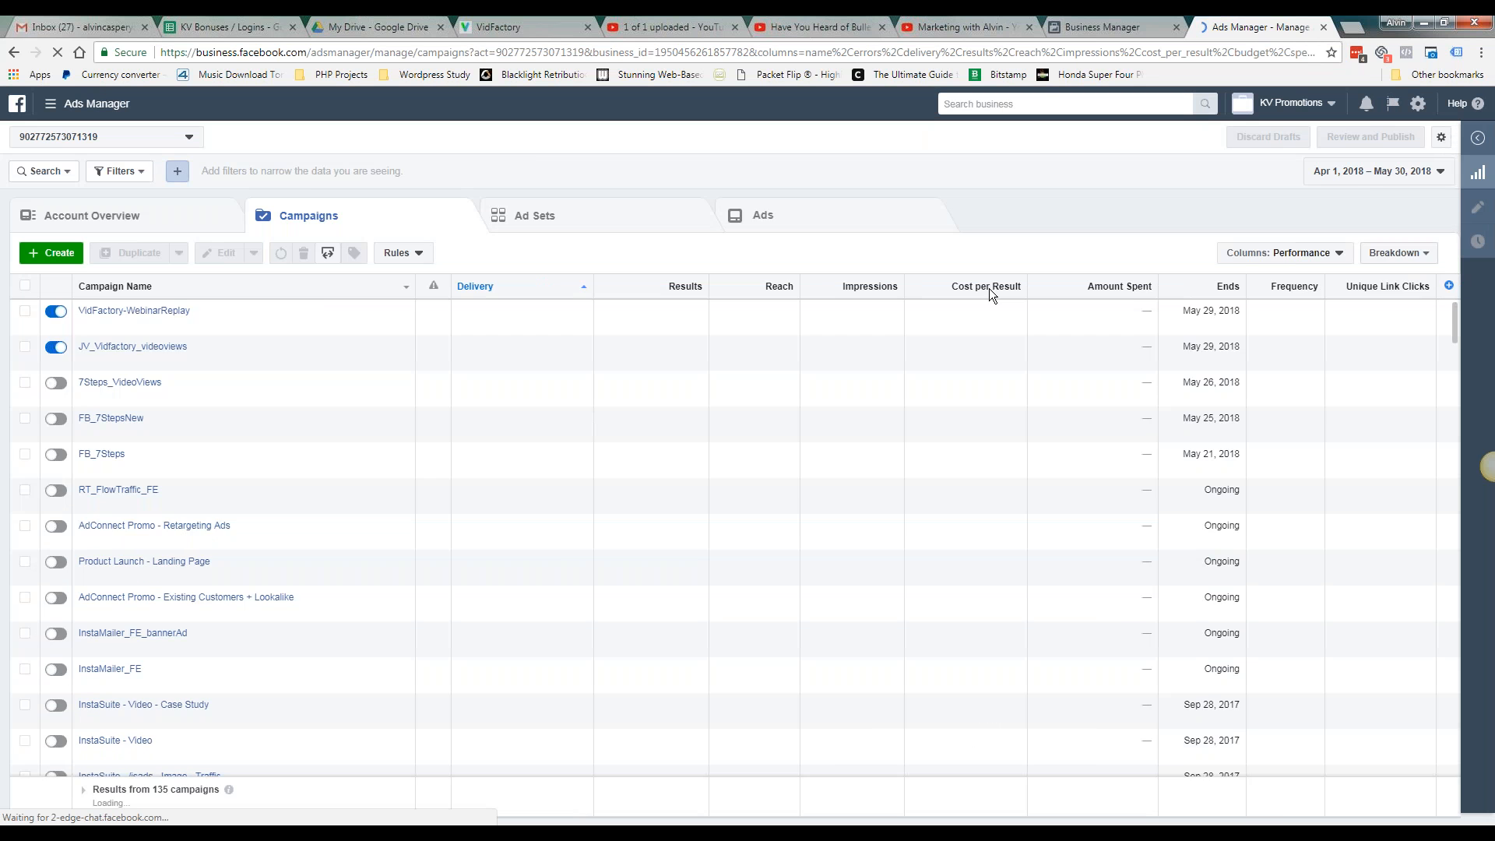
drag(1082, 178, 1098, 192)
click(1115, 176)
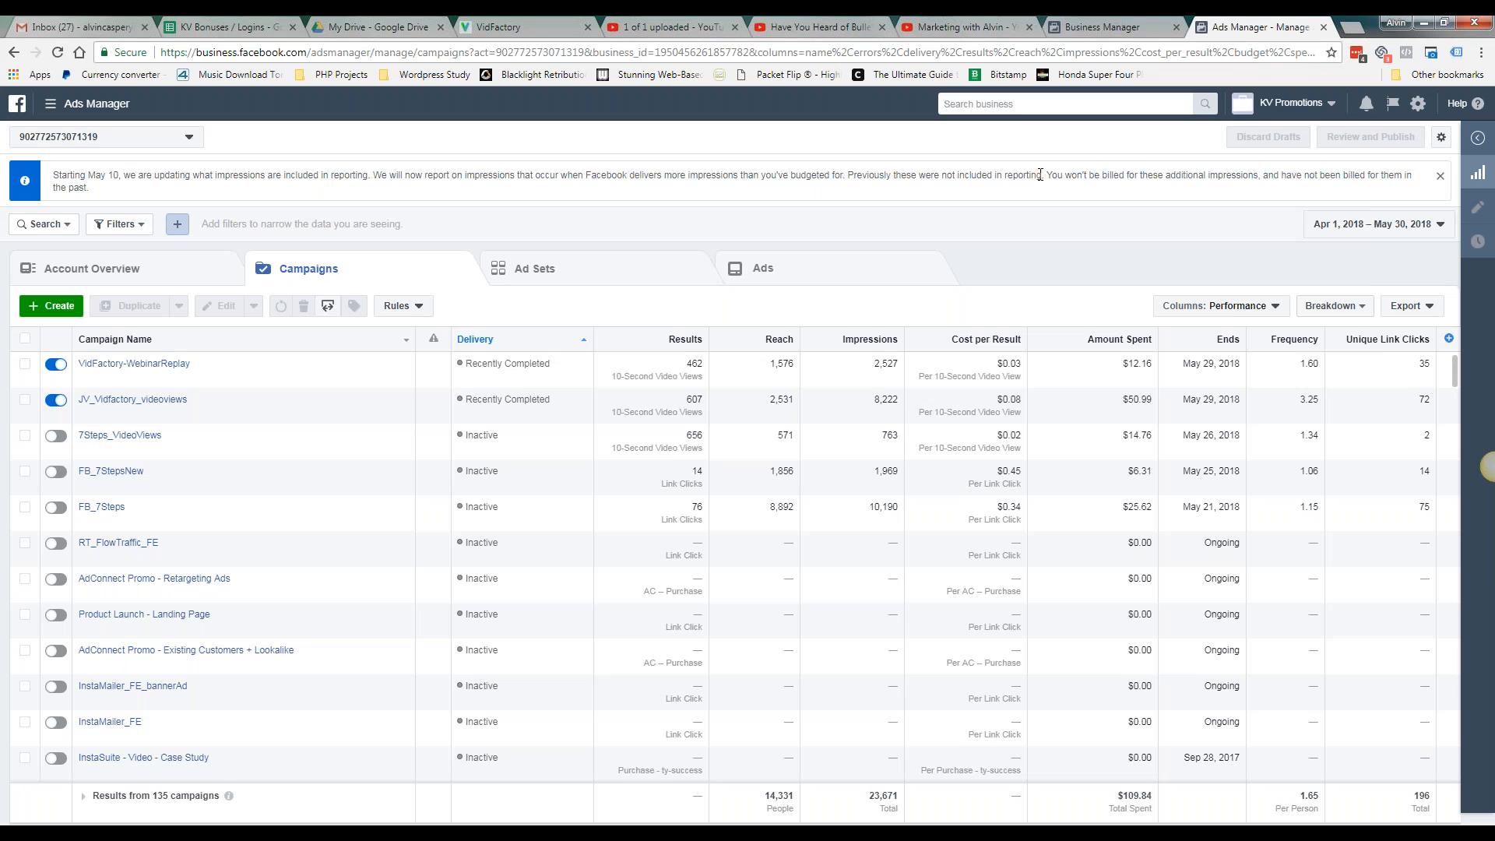
drag(1047, 175, 91, 188)
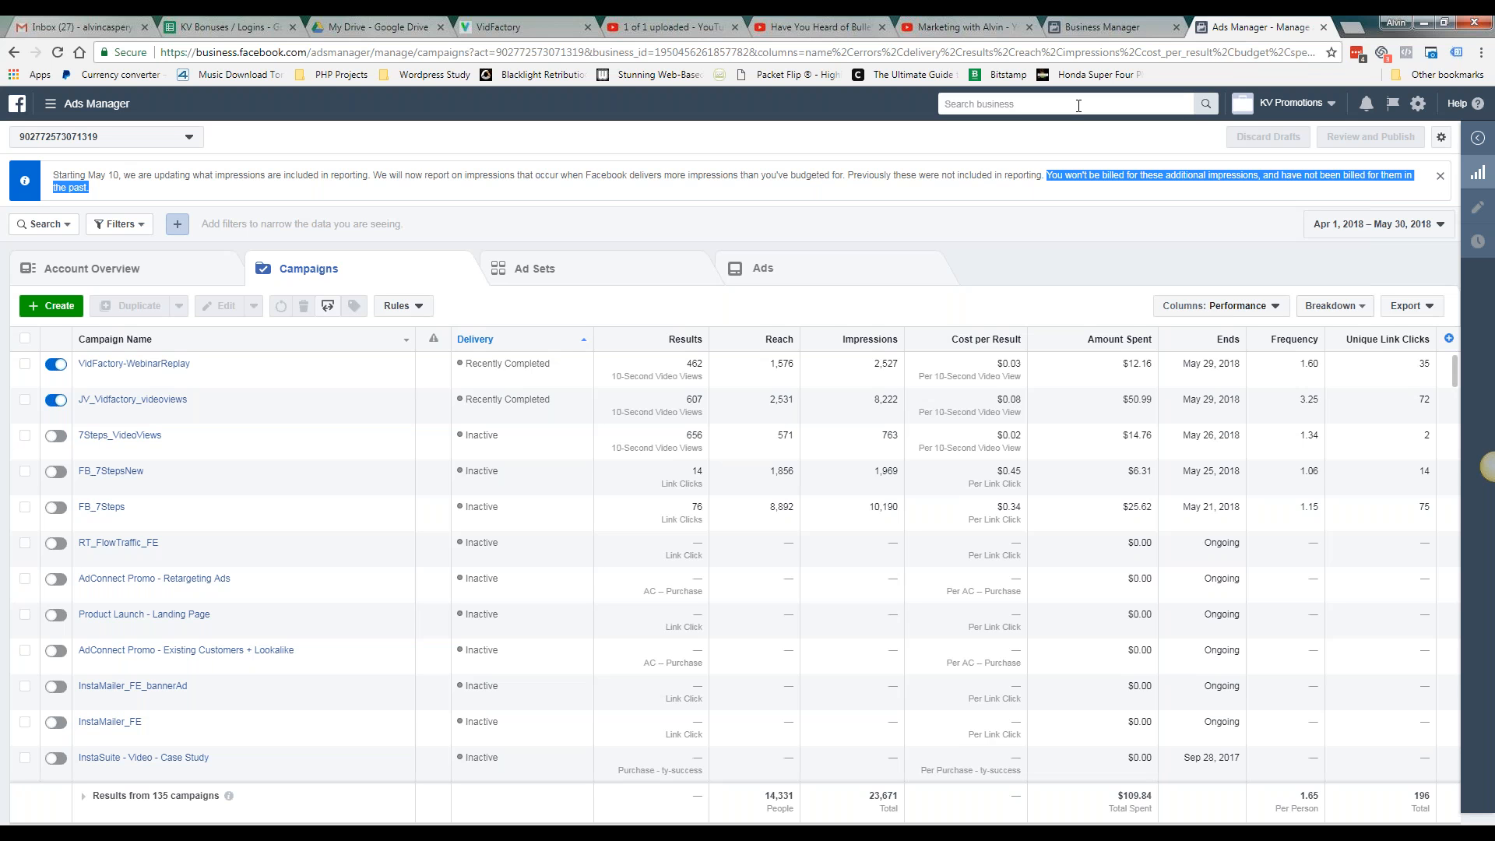
click(1055, 201)
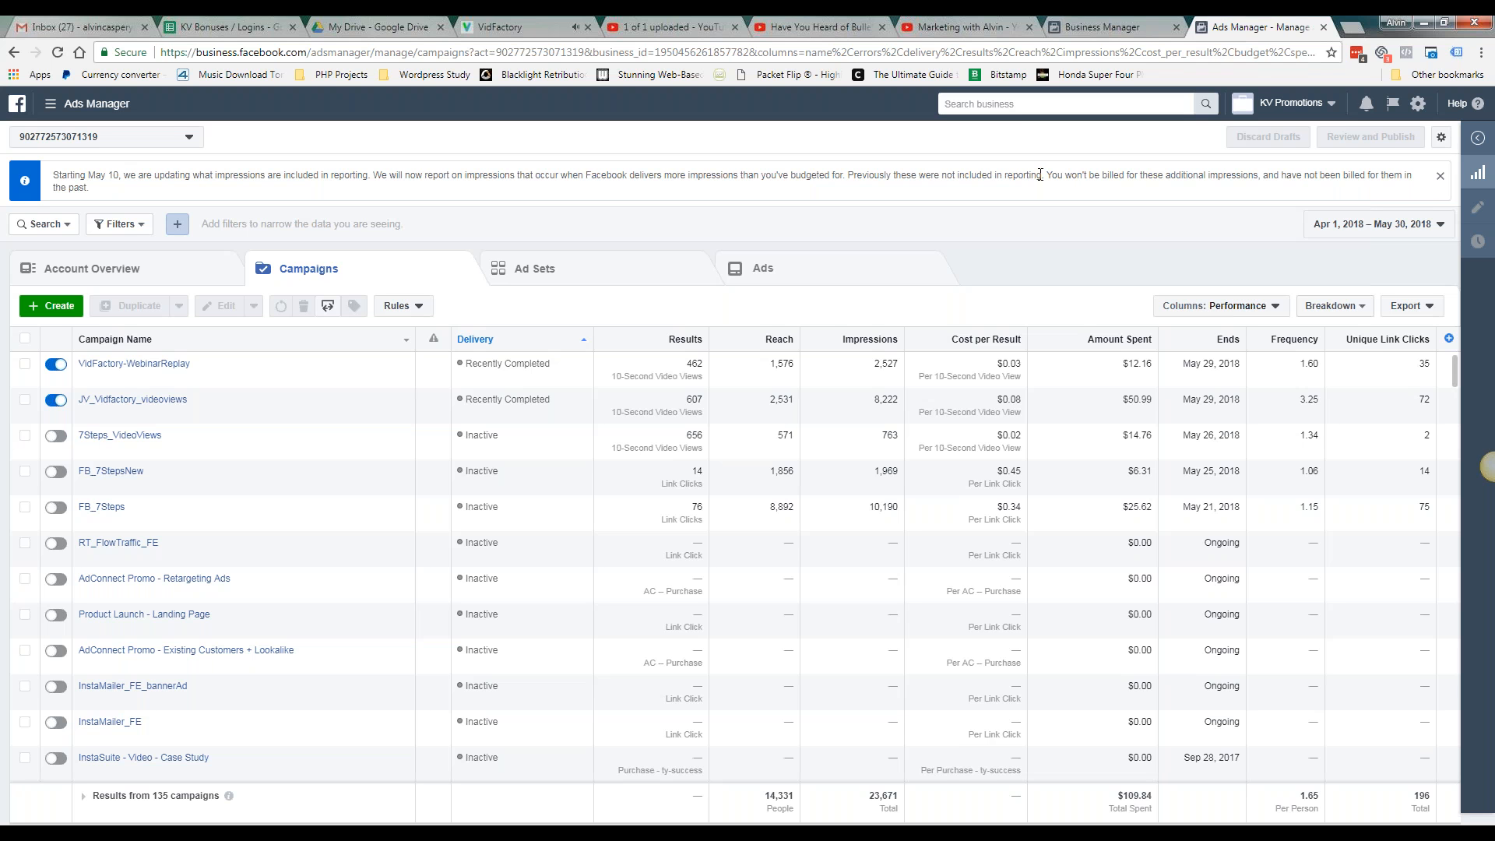
drag(1041, 174, 1047, 189)
click(1050, 177)
Open the VidFactory live workshop video from the YouTube channel and examine its description, comments and extra options
click(969, 26)
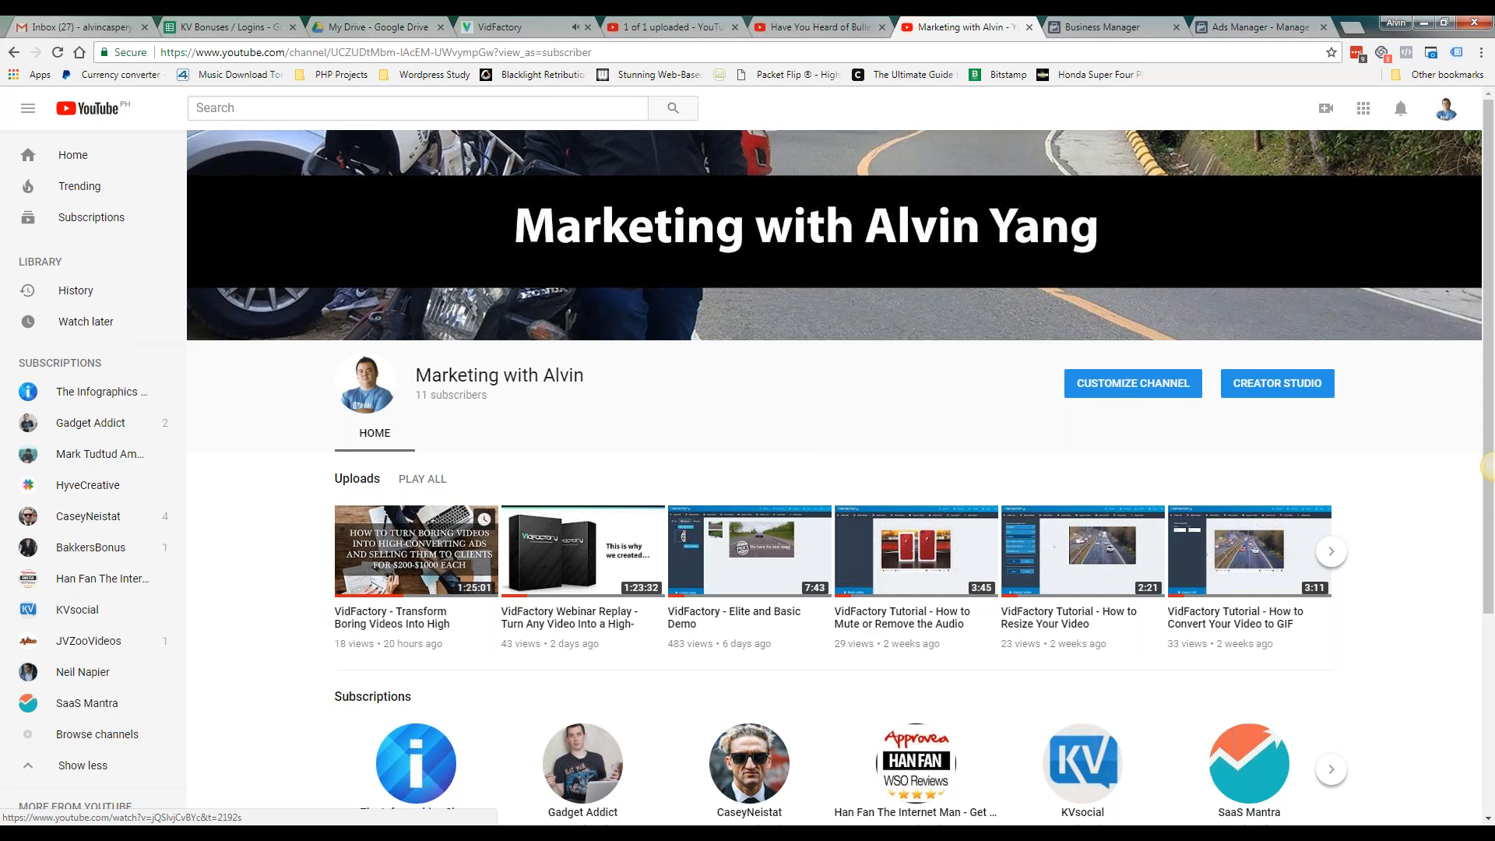
click(417, 549)
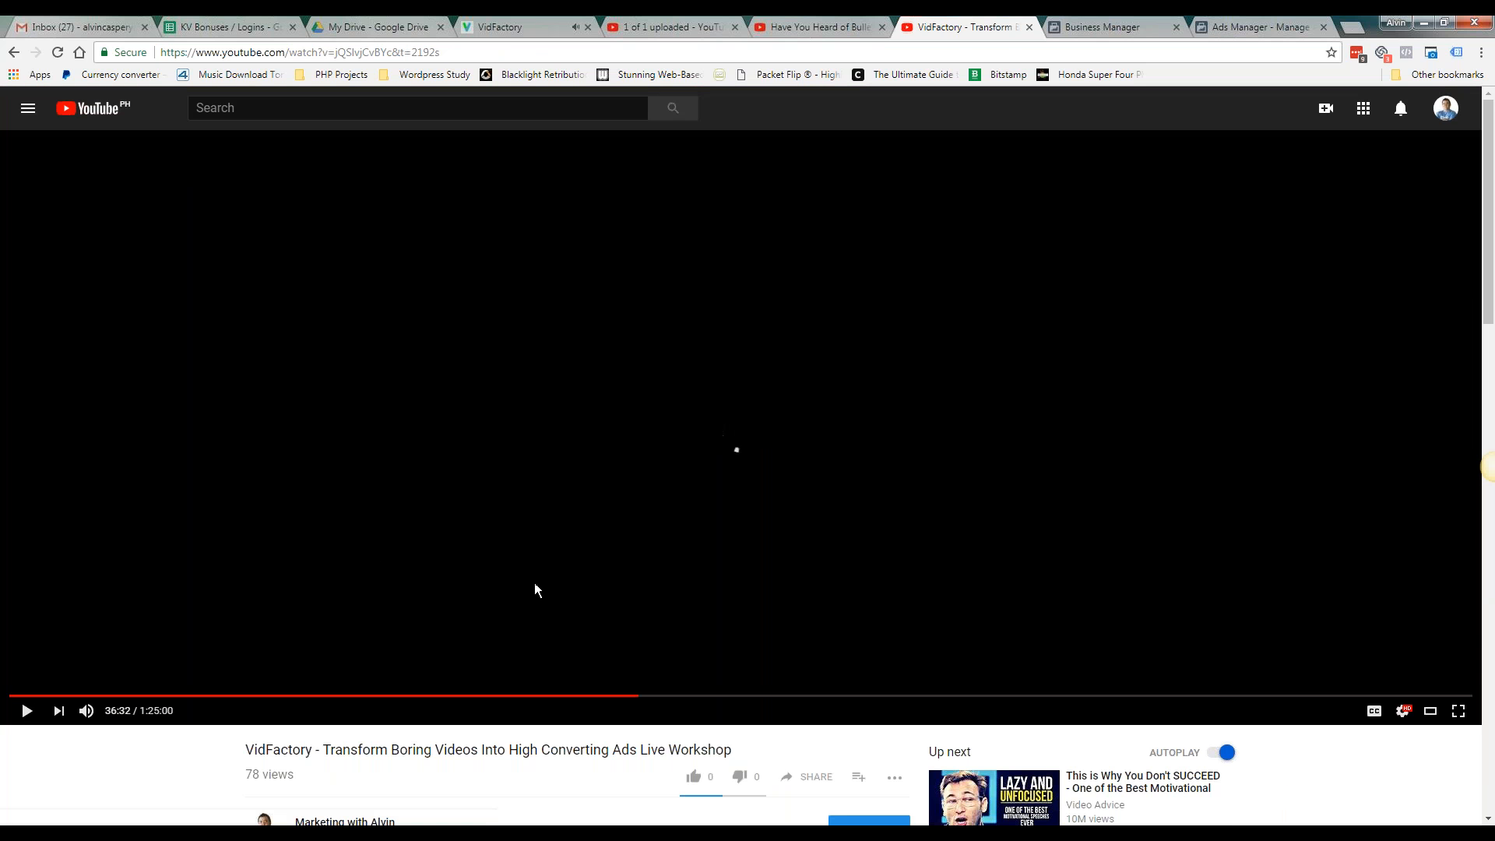
scroll(464, 625, down, 1)
scroll(740, 468, down, 4)
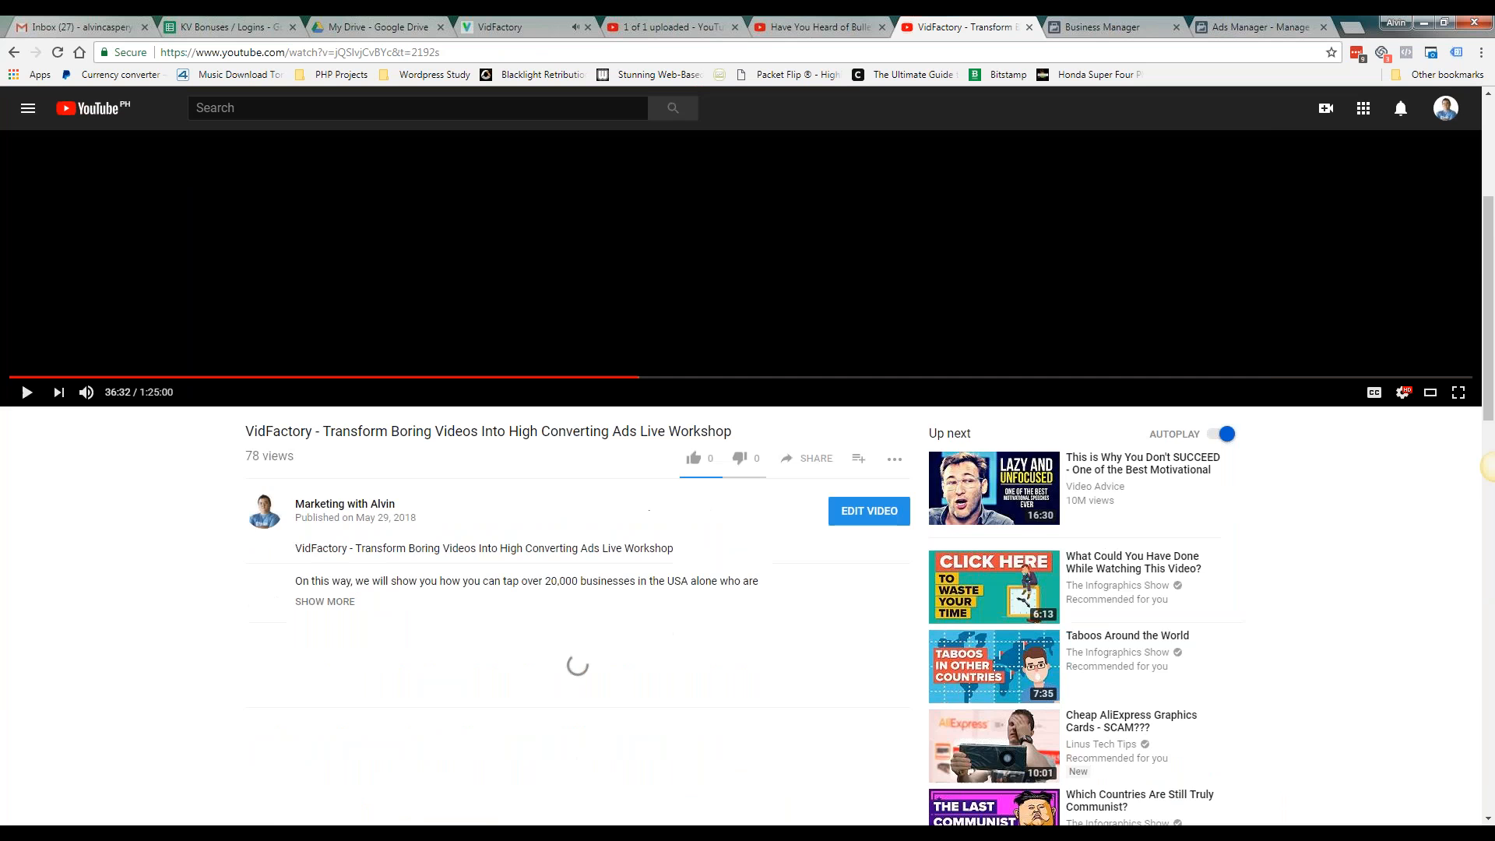
scroll(742, 356, down, 2)
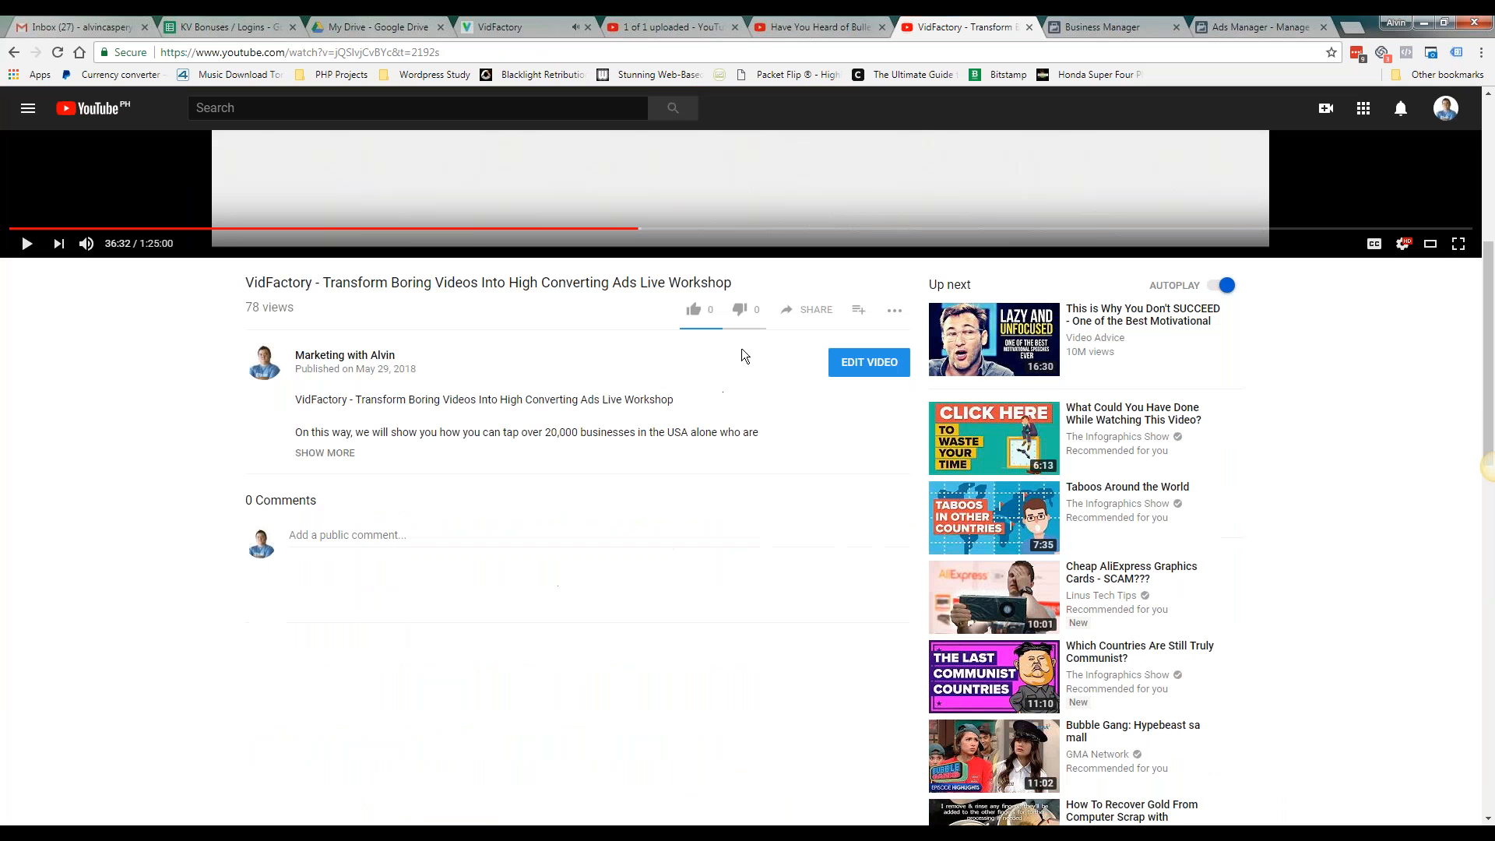
click(895, 310)
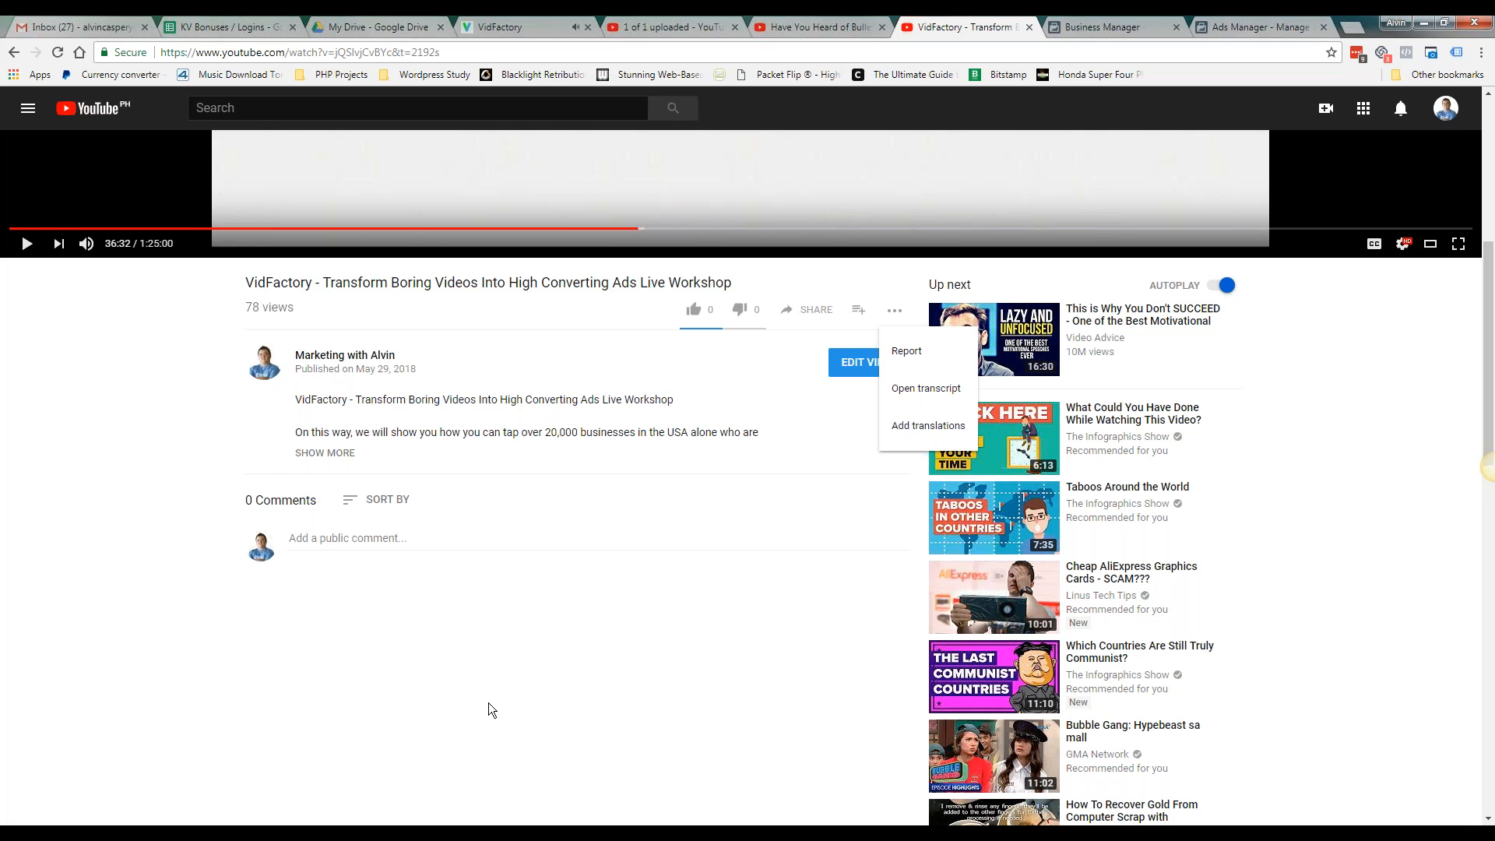
click(484, 683)
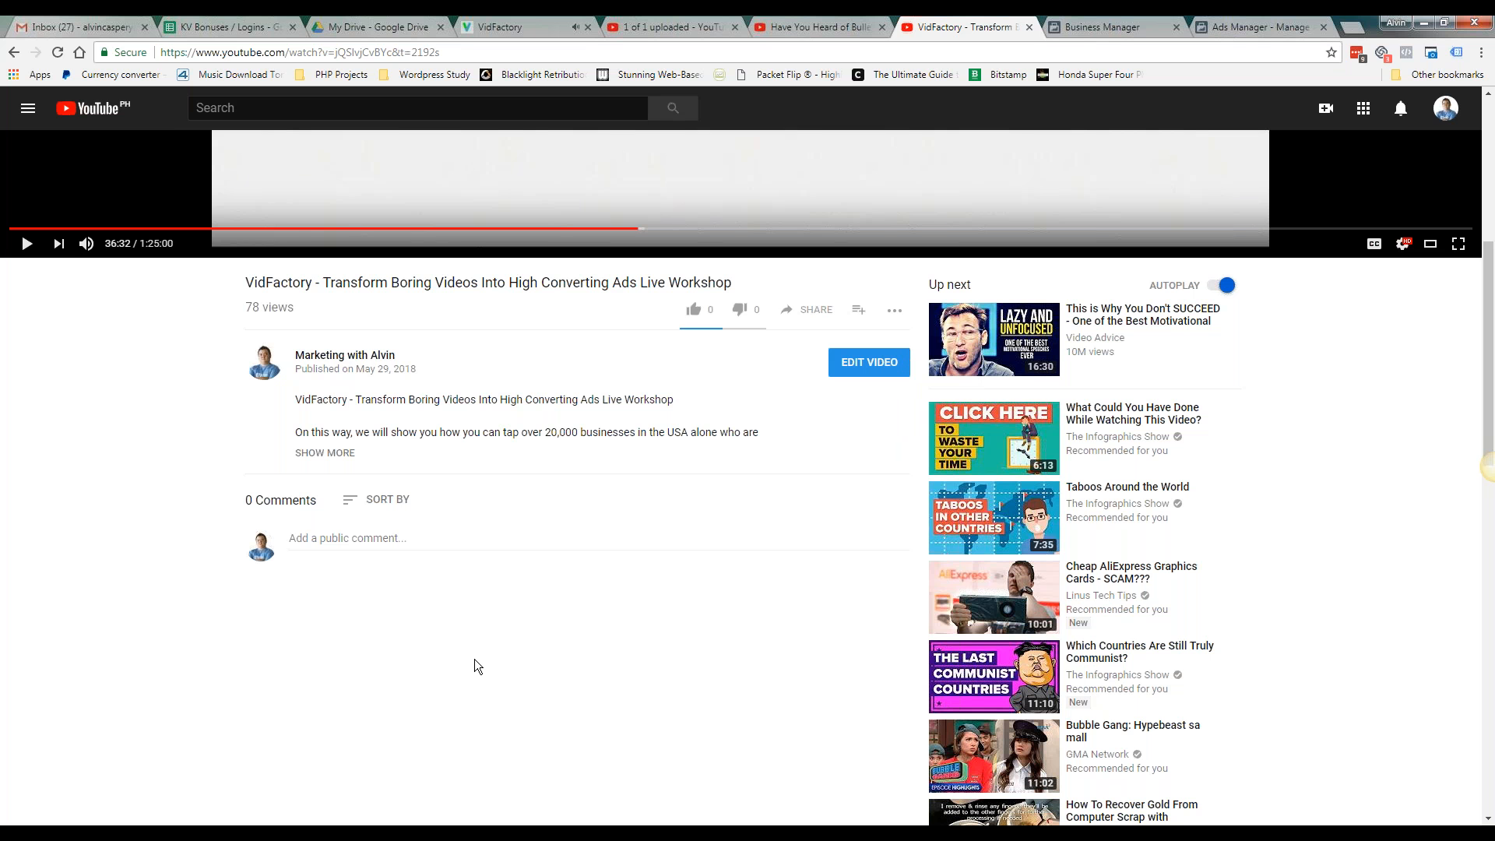
scroll(474, 667, up, 3)
scroll(472, 656, up, 3)
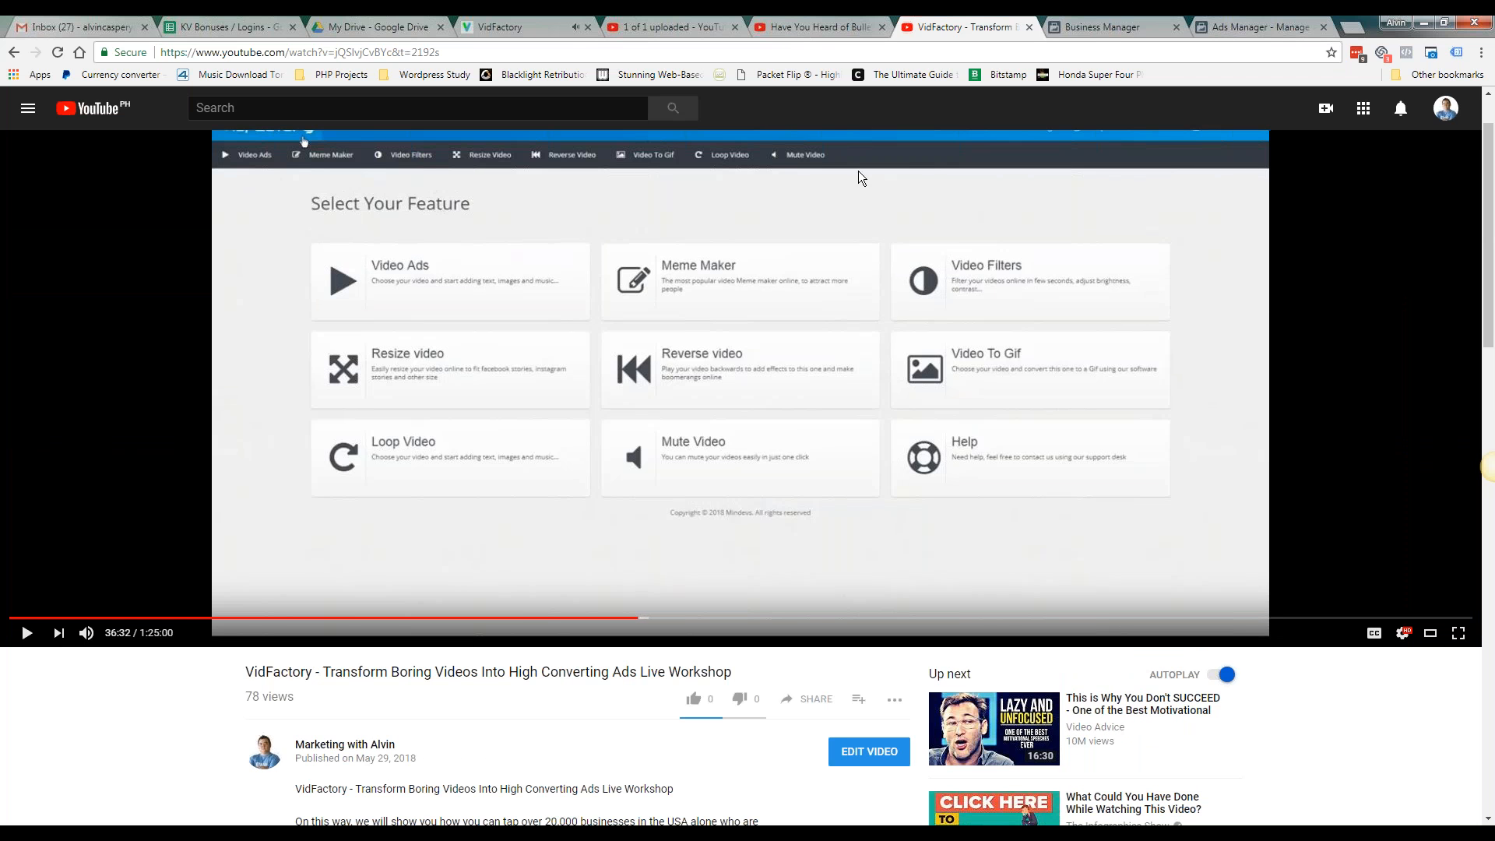
Close the workshop video, return to Ads Manager and start creating a new campaign
click(1030, 28)
key(ctrl+Tab)
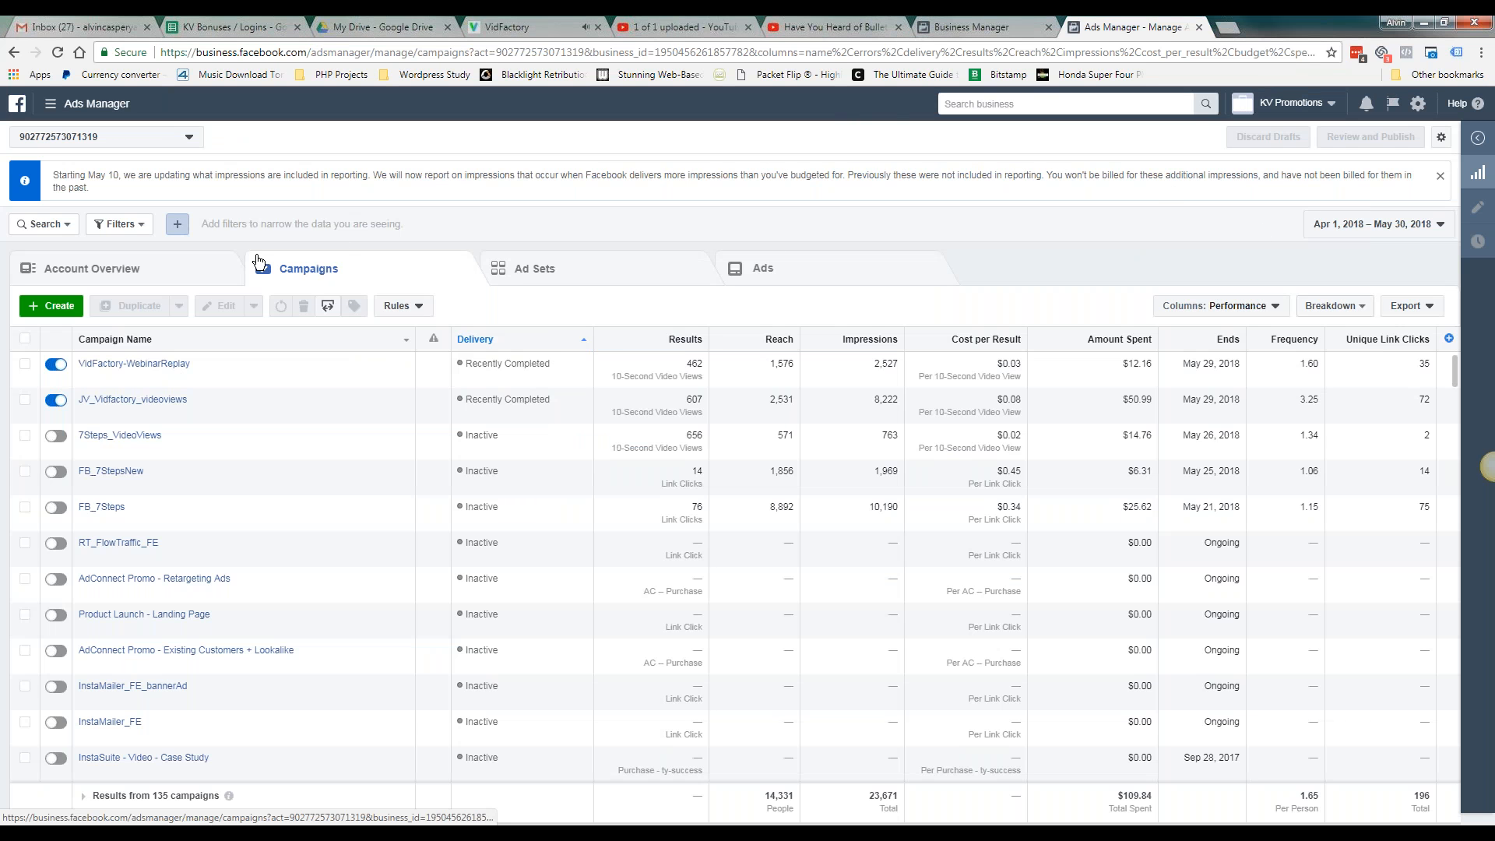
click(51, 306)
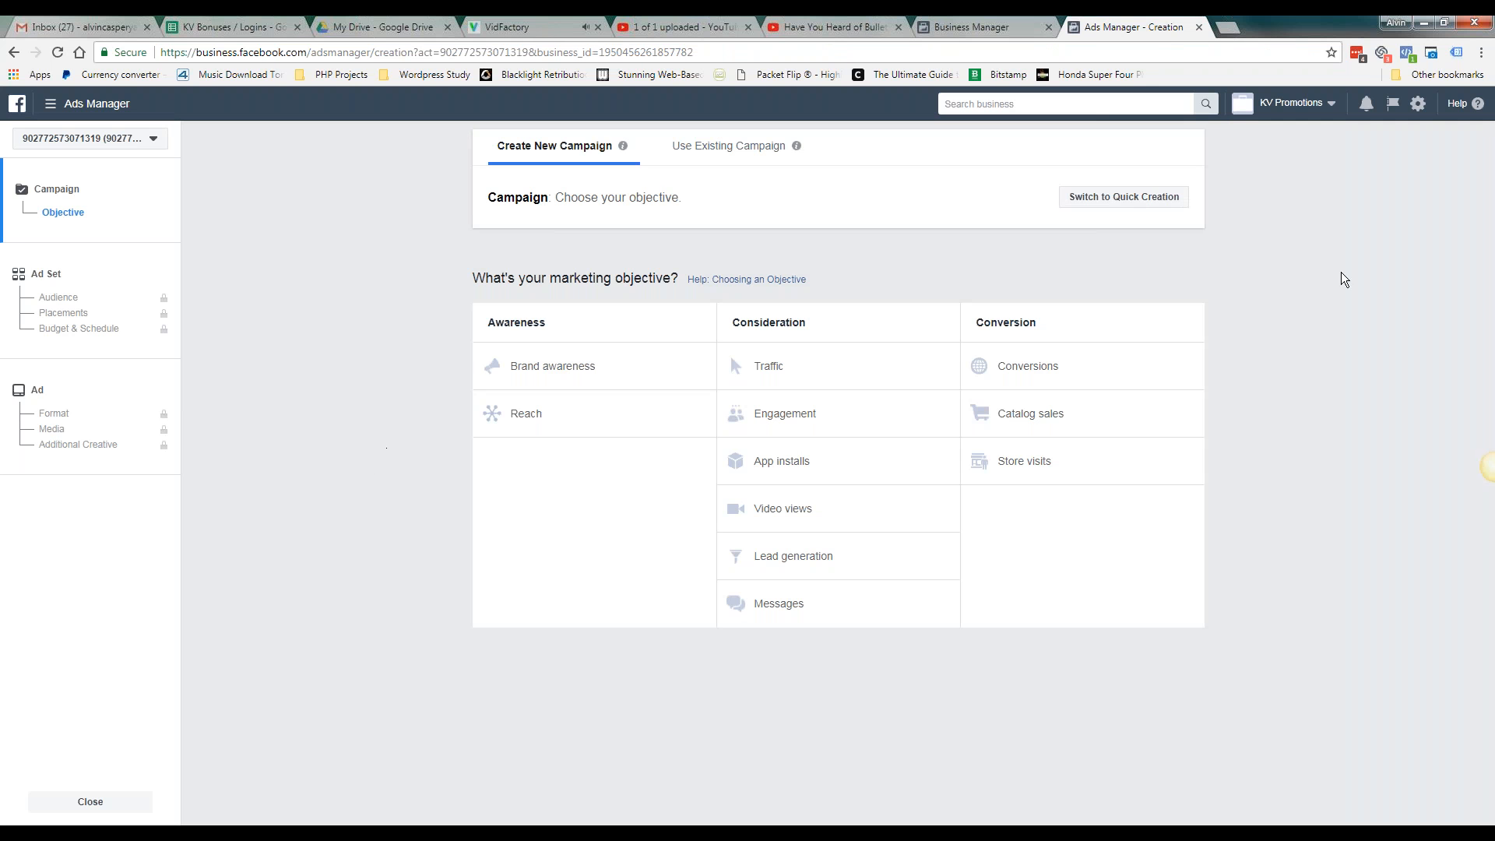
Switch to VidFactory, pause the finished video's preview and download the video as bulletproof.mp4
click(582, 25)
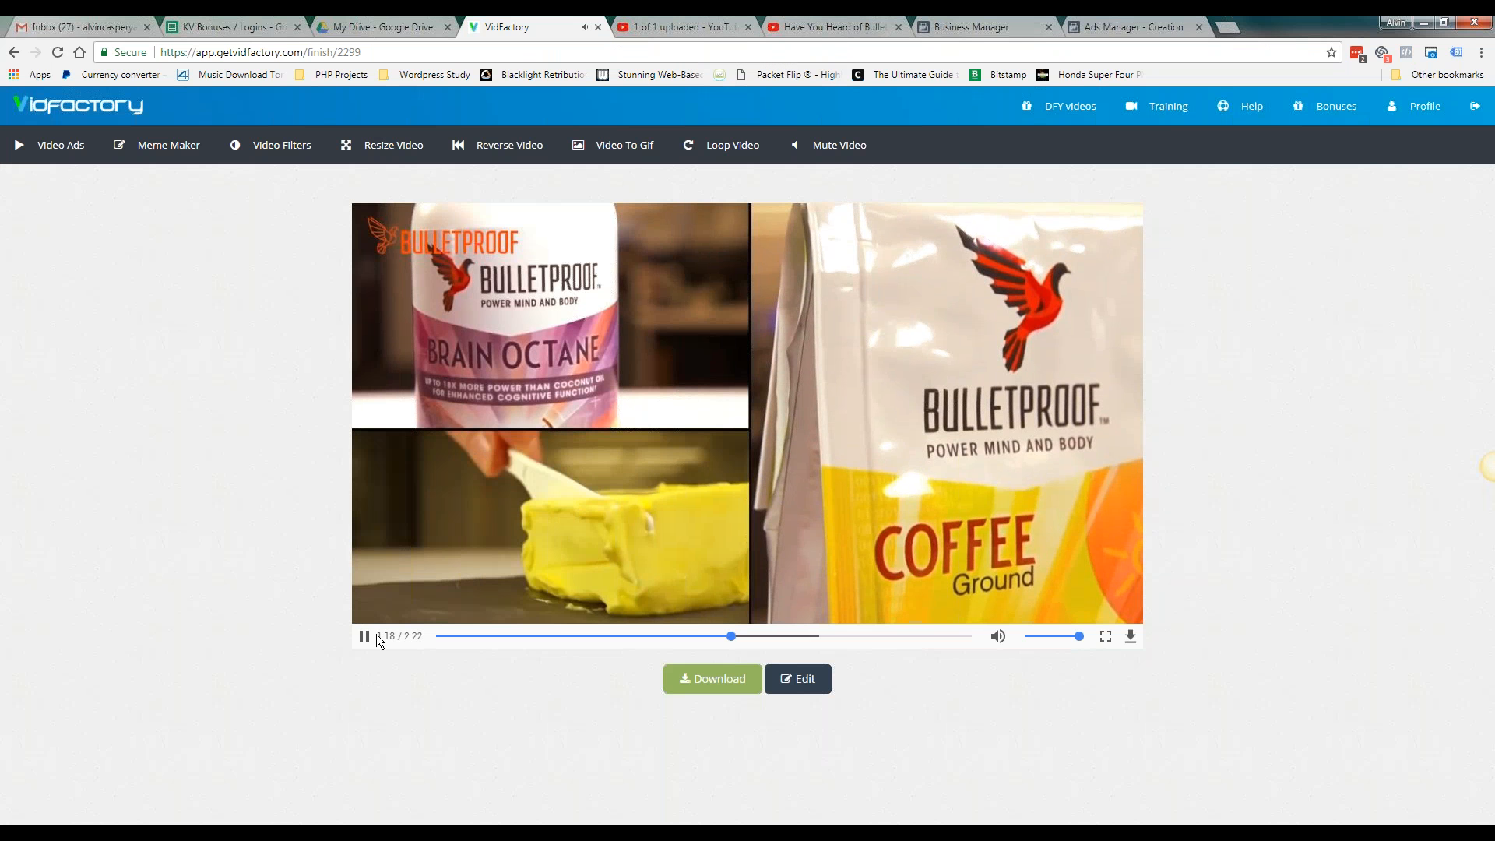
click(363, 637)
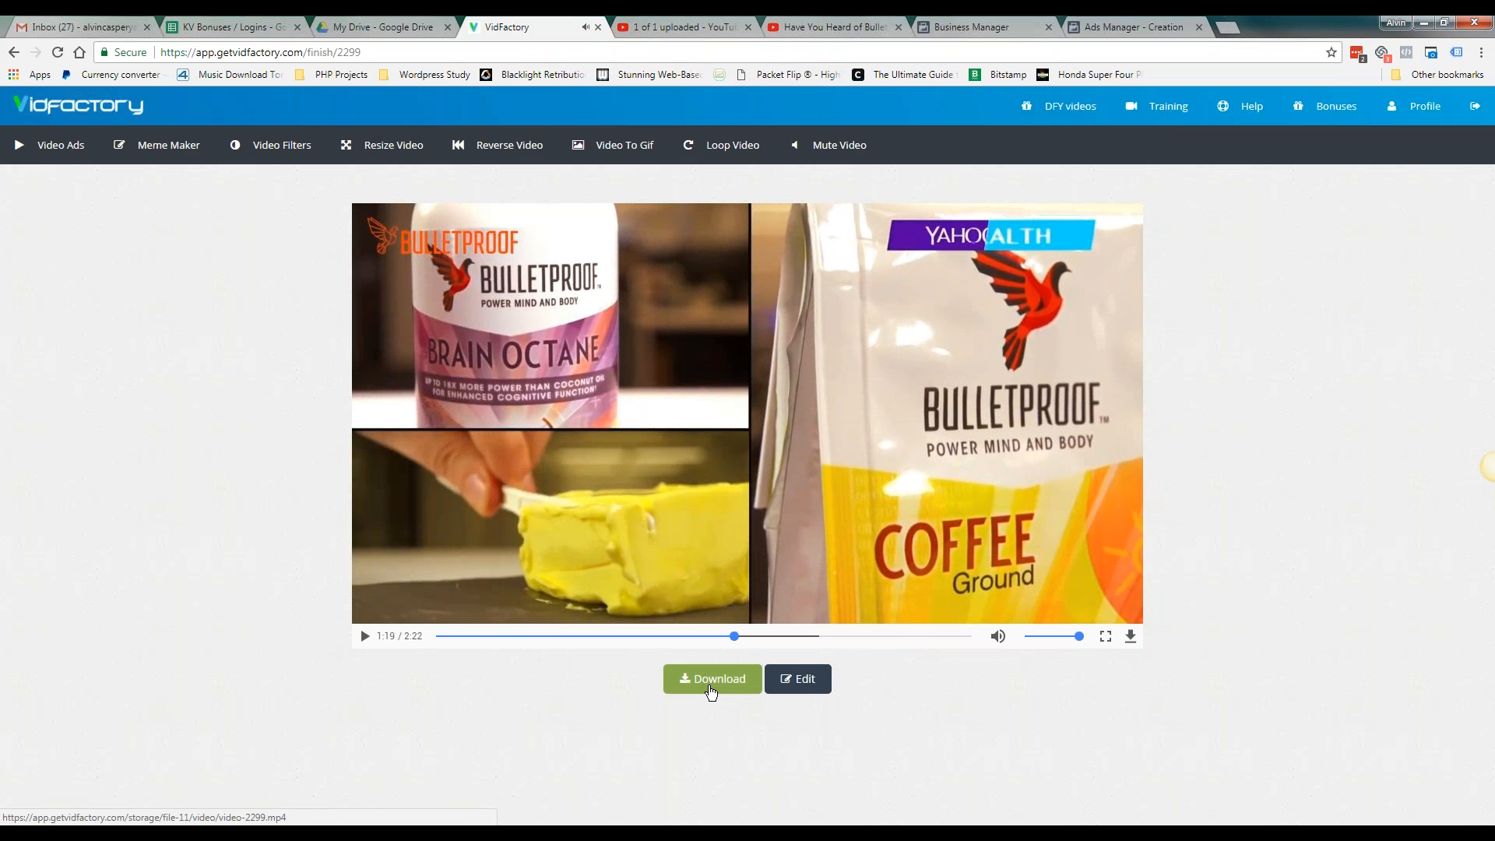
click(710, 689)
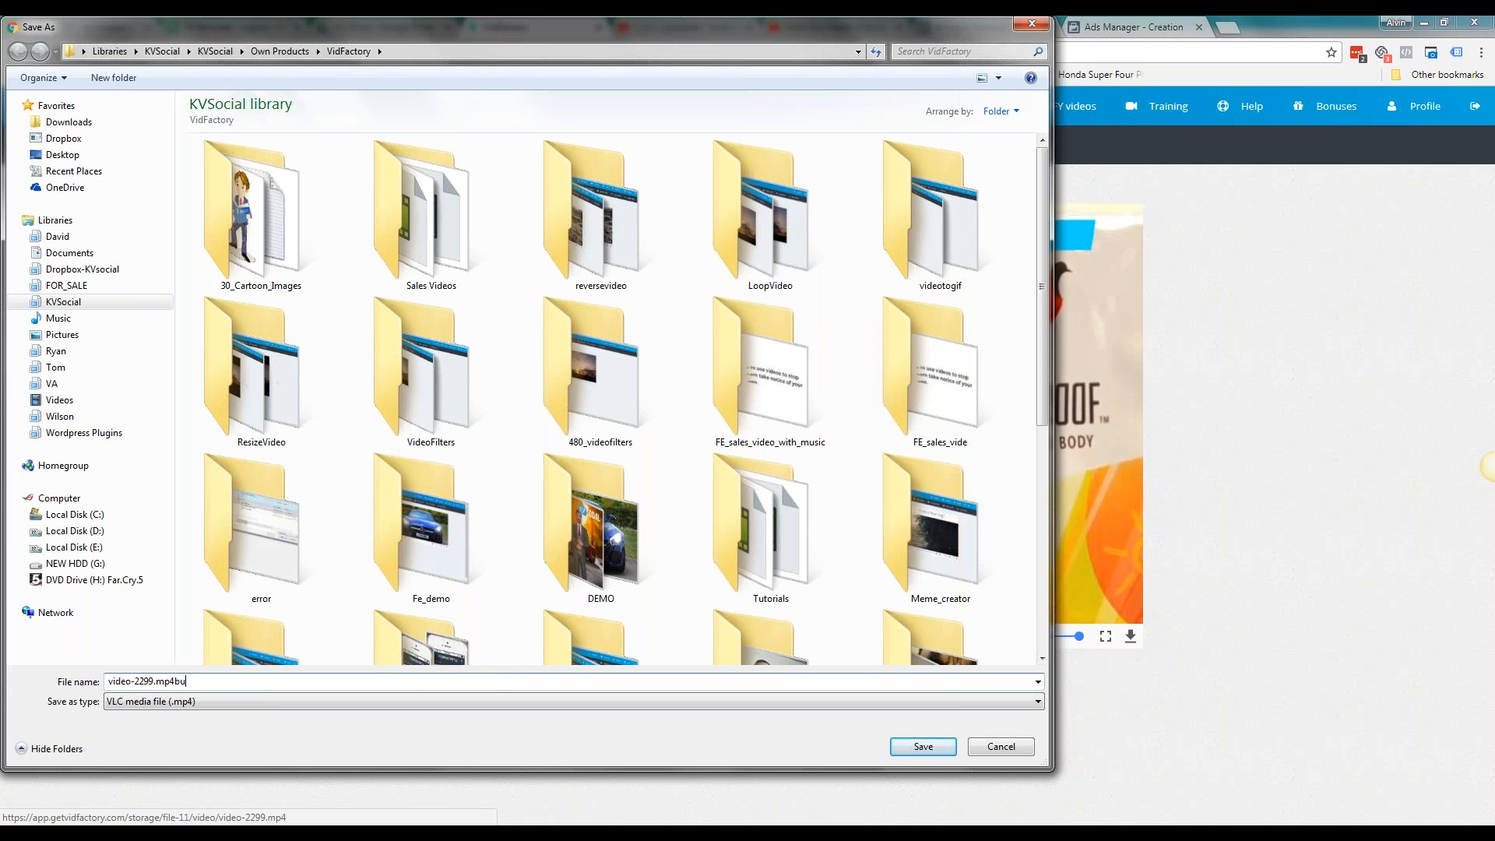
key(BackSpace)
key(BackSpace)
key(ctrl+shift+Left)
key(ctrl+shift+Left)
text(bulletproof)
key(Return)
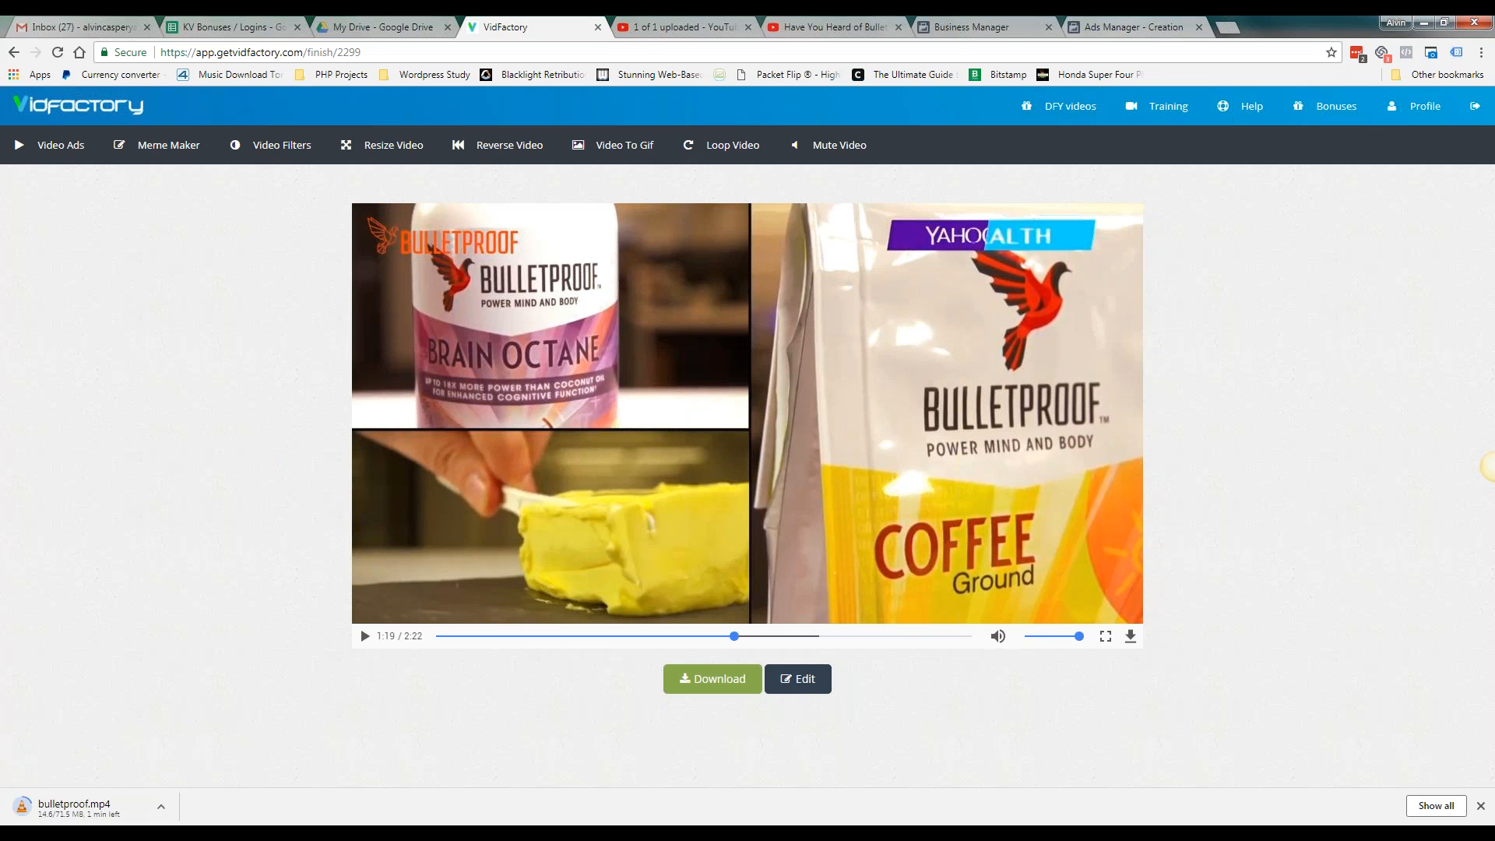
Return to Ads Manager, choose Traffic as the campaign's marketing objective and continue to the ad set
click(1134, 26)
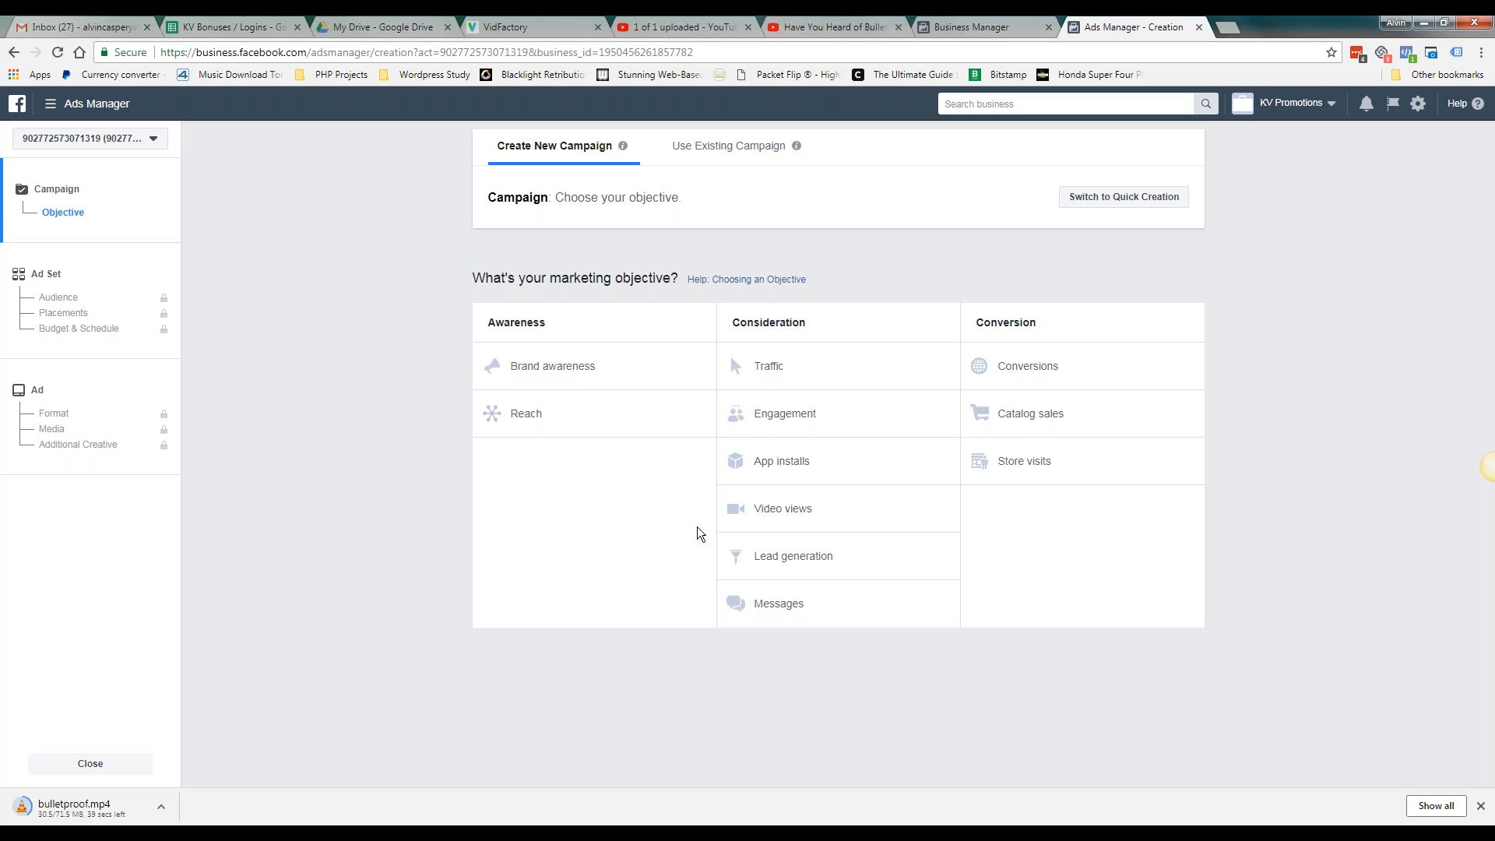
click(796, 368)
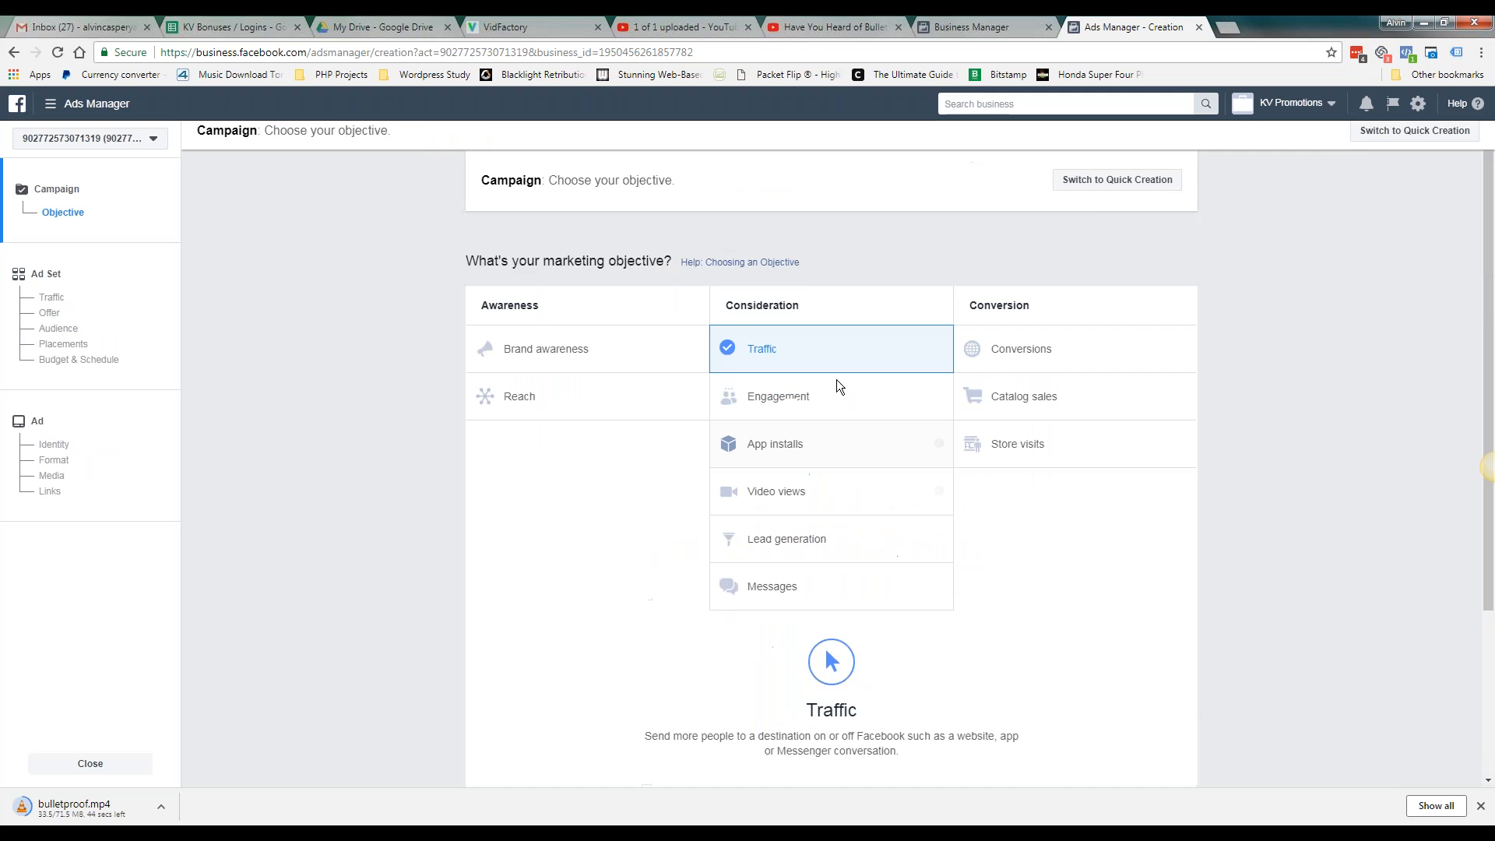
click(847, 658)
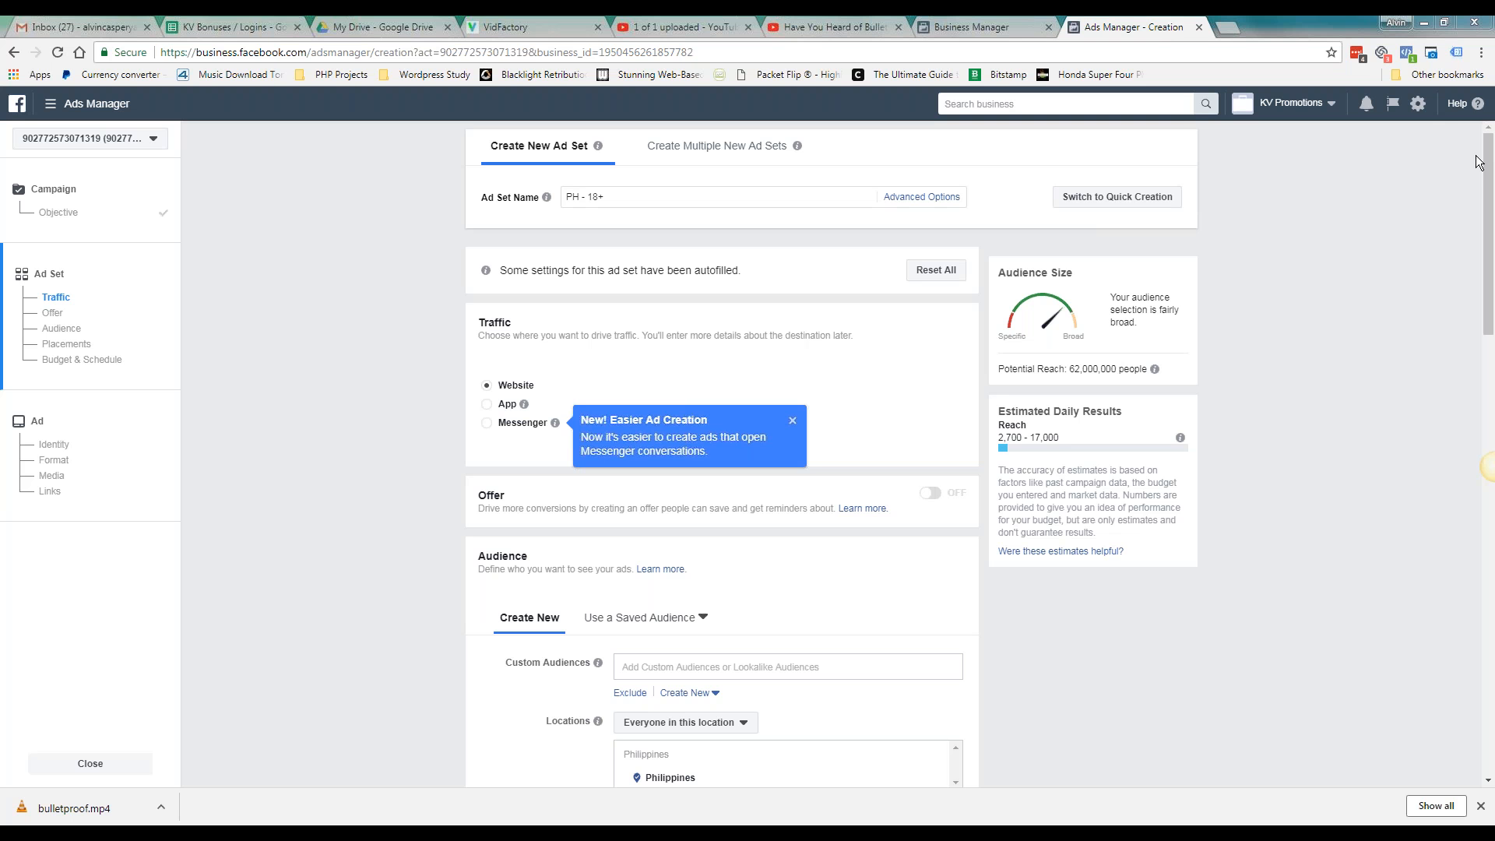
Remove Philippines from the ad set's audience locations and set the minimum age to 21
scroll(1477, 161, down, 4)
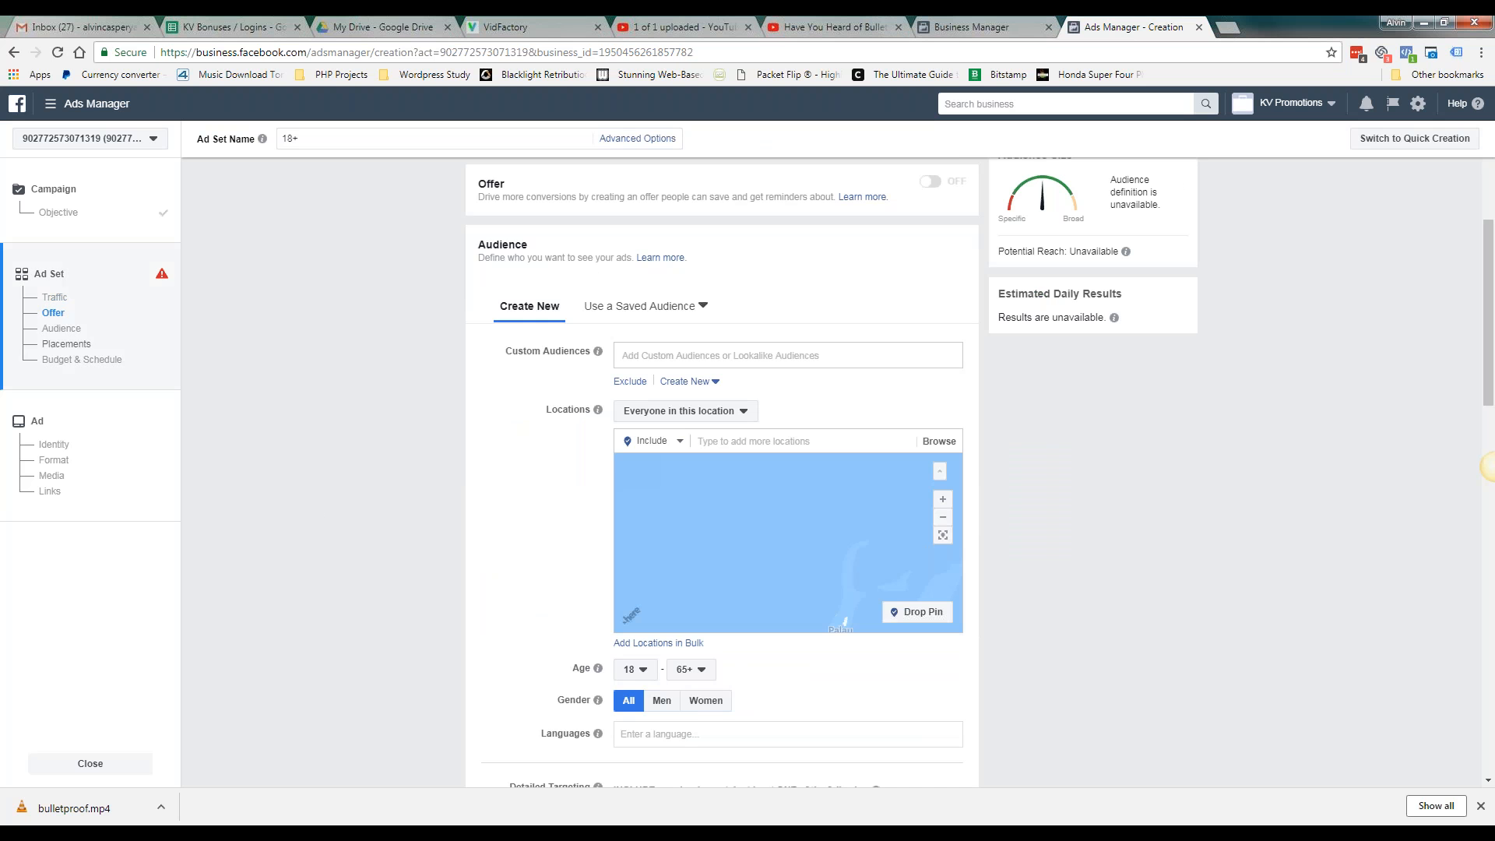
scroll(282, 519, up, 3)
scroll(282, 520, up, 1)
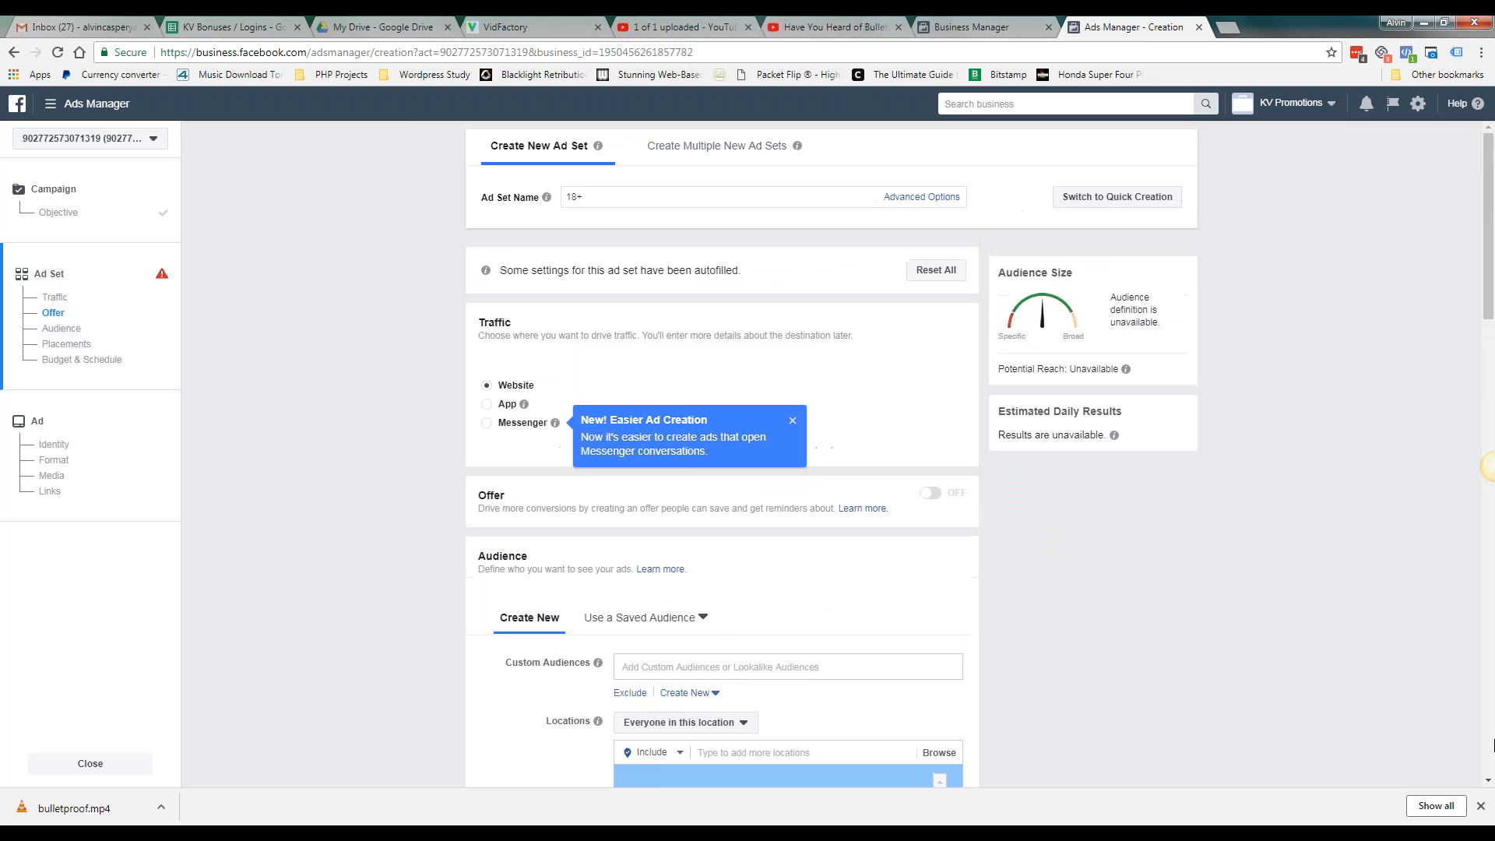
click(56, 297)
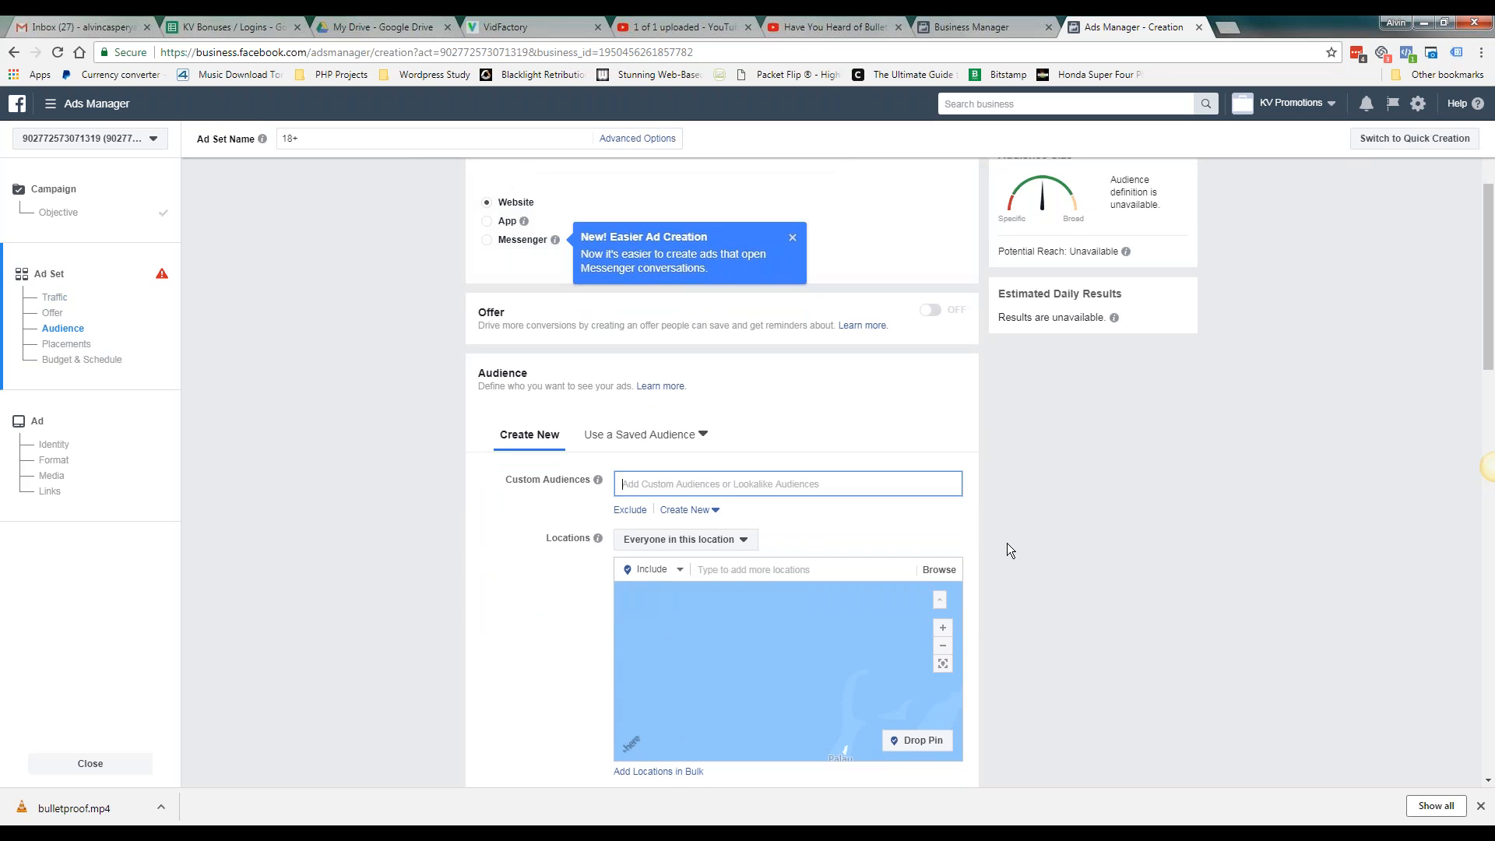
click(786, 488)
scroll(779, 507, down, 2)
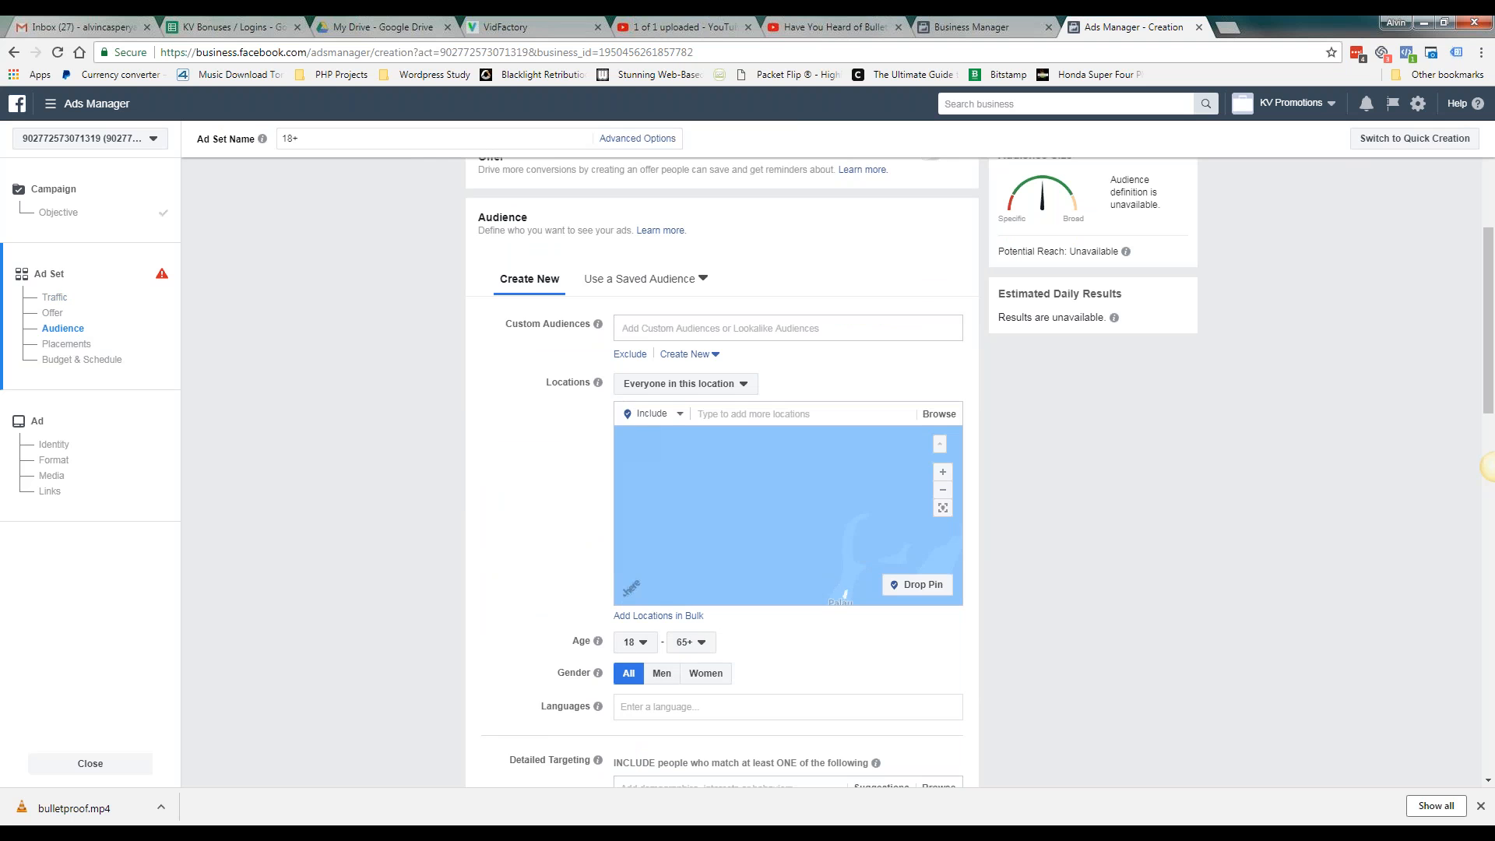
click(625, 642)
click(646, 581)
Search the detailed targeting for "coffee die" and include the Diedrich Coffee interest
scroll(740, 492, down, 3)
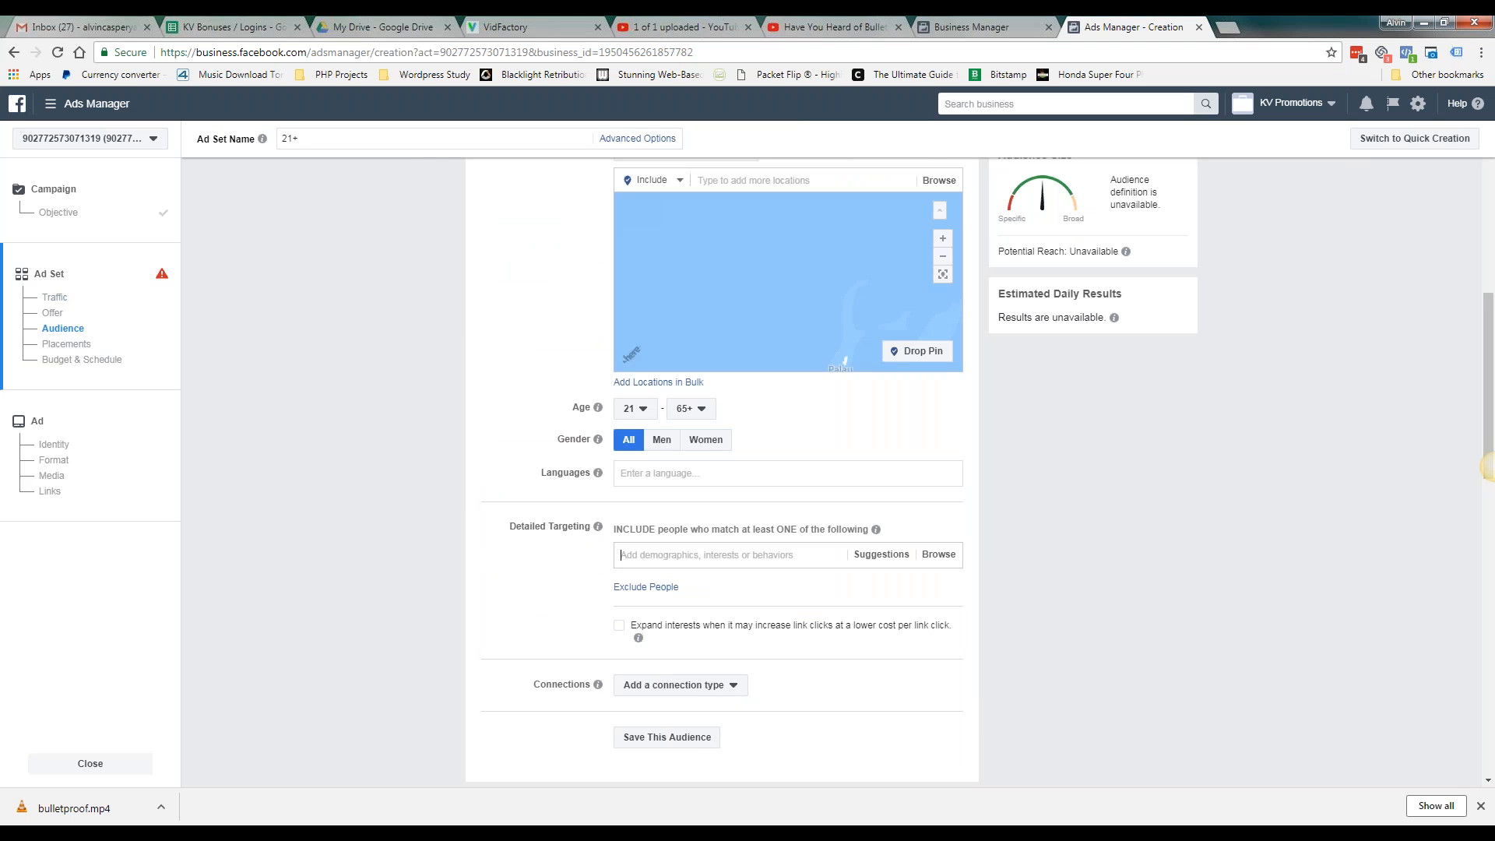
text(coffe)
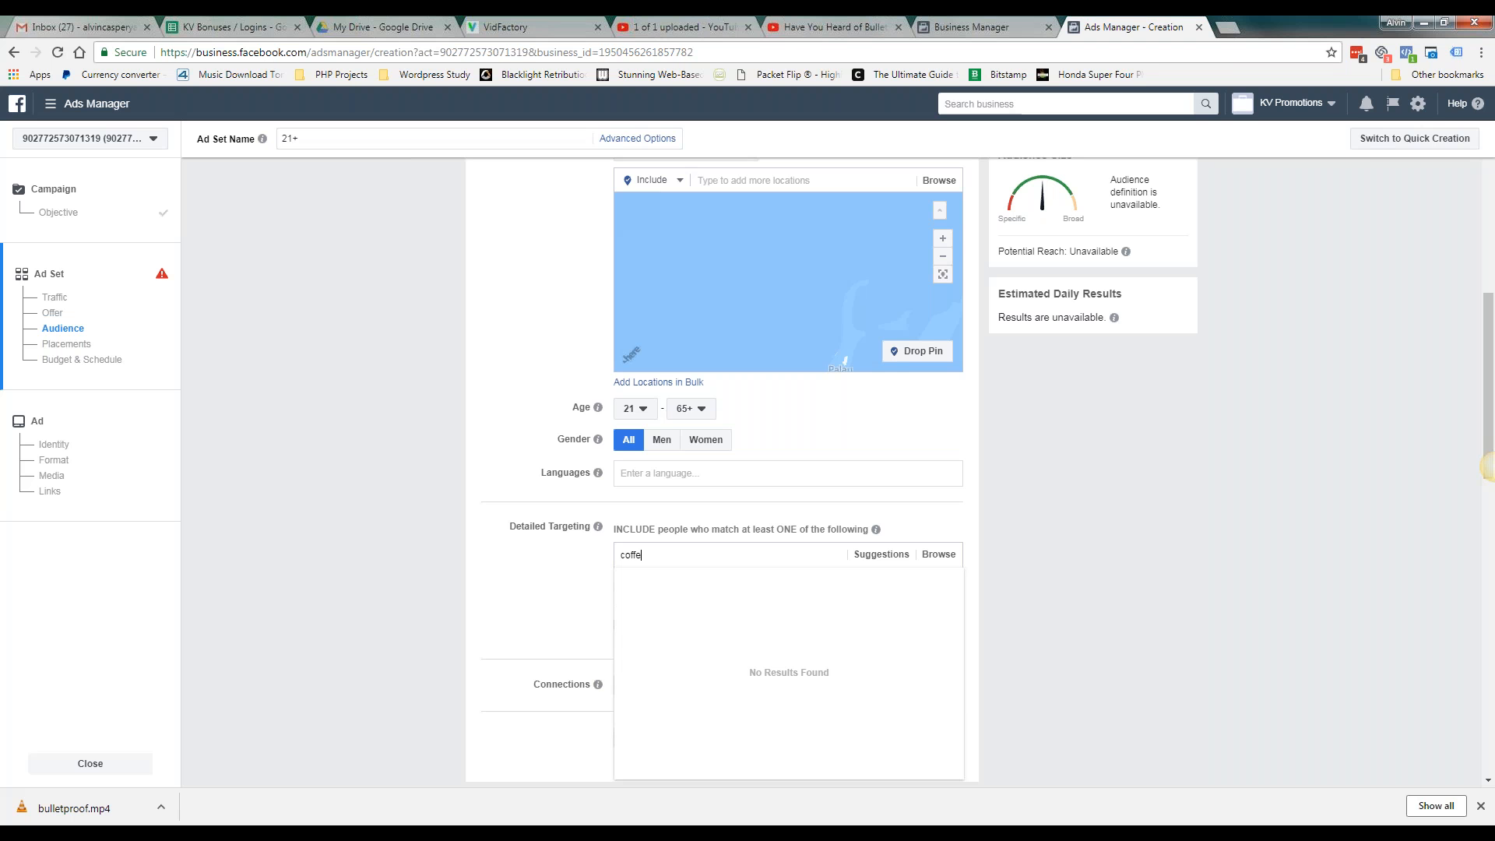
text(e die)
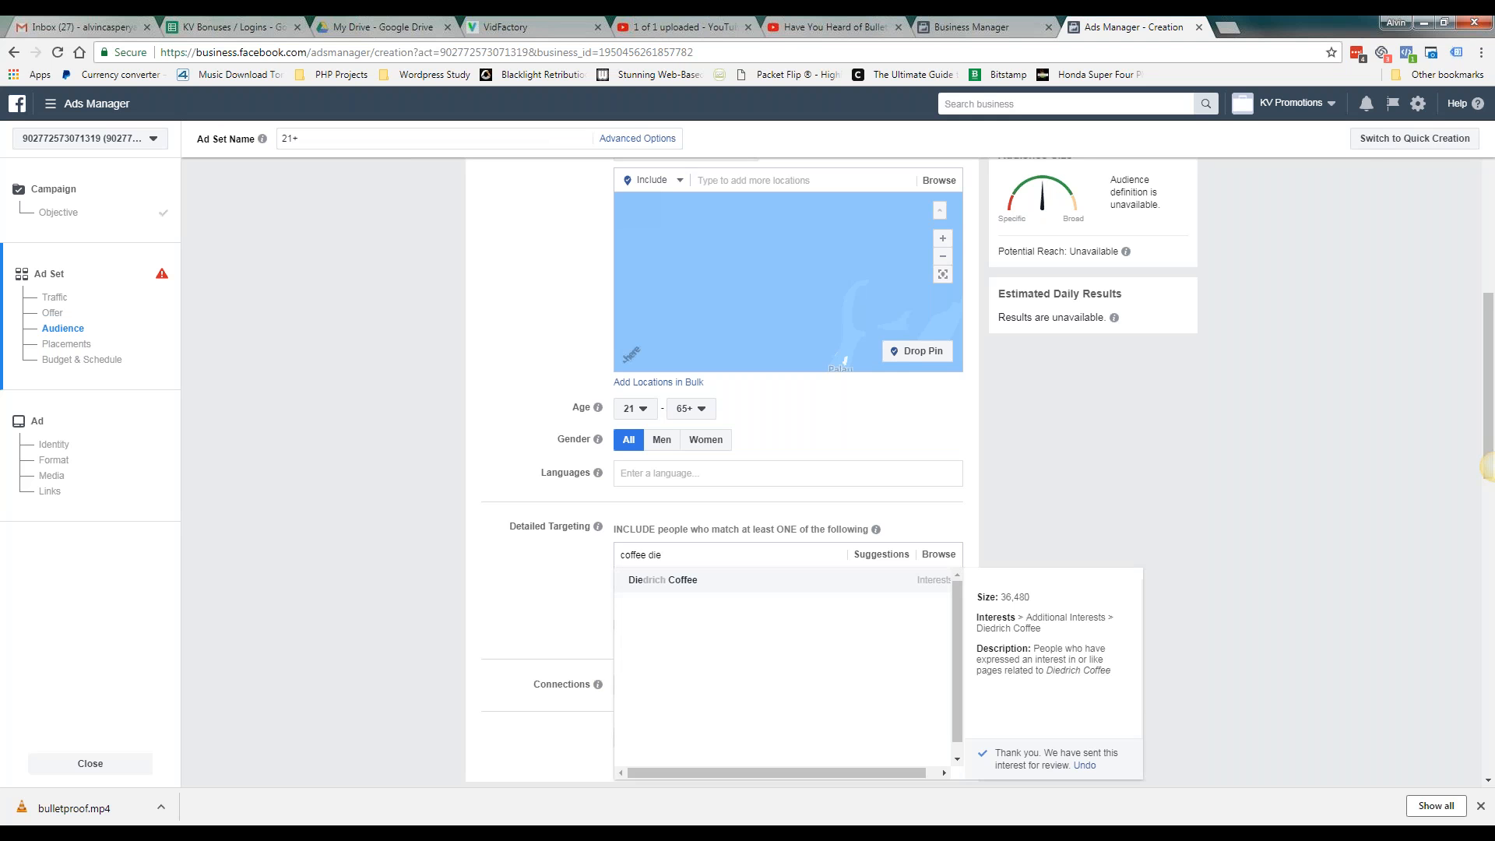
key(Return)
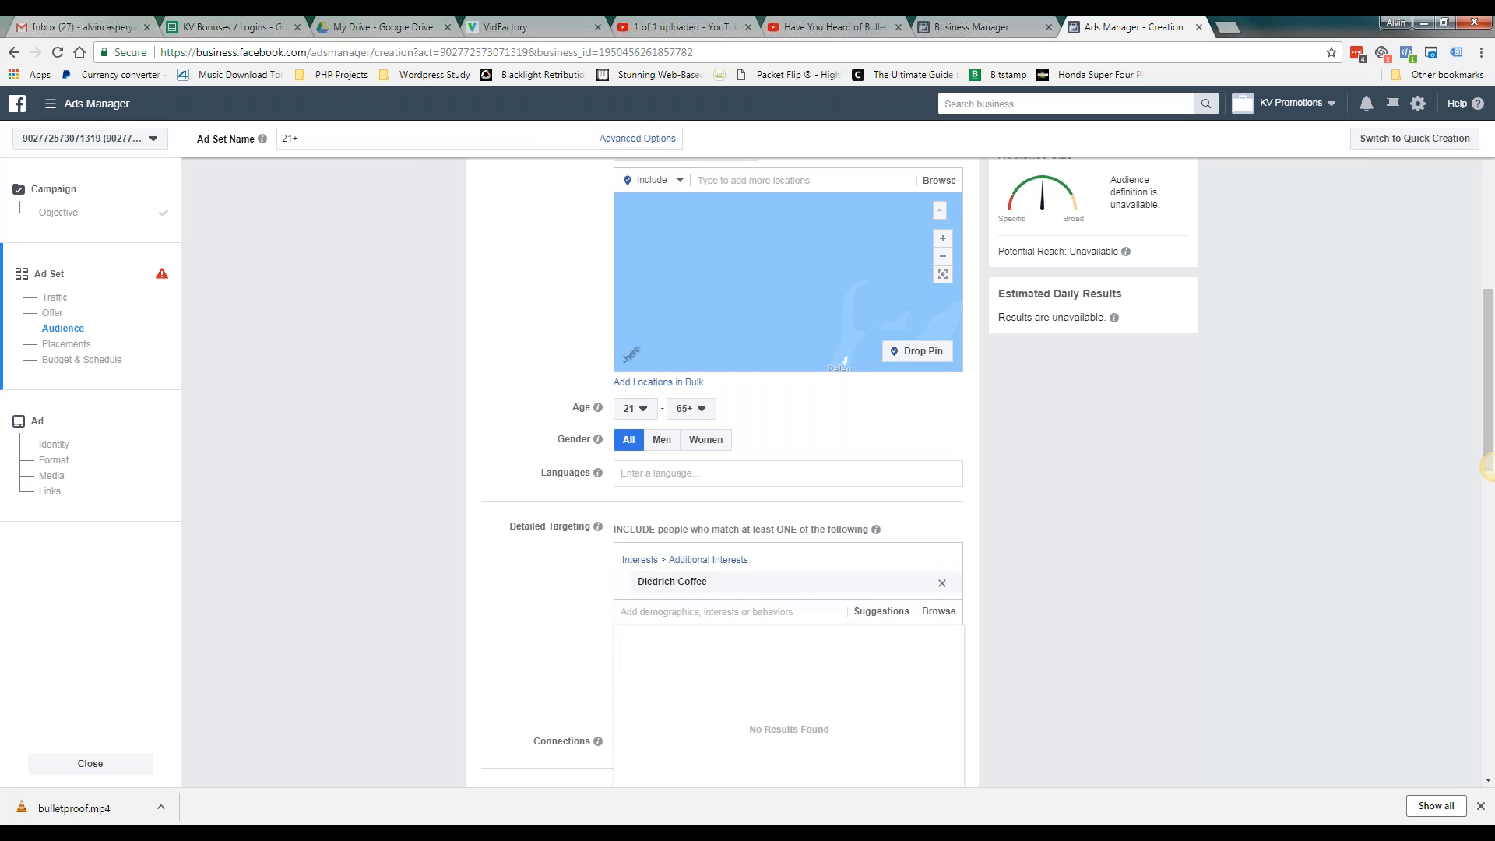
text(diet coffee)
key(BackSpace)
key(BackSpace)
key(BackSpace)
key(BackSpace)
key(BackSpace)
key(BackSpace)
key(BackSpace)
key(BackSpace)
key(BackSpace)
key(BackSpace)
key(BackSpace)
Search the detailed targeting for "weight loss" and include the Dotti's Weight Loss Zone interest
text(weight)
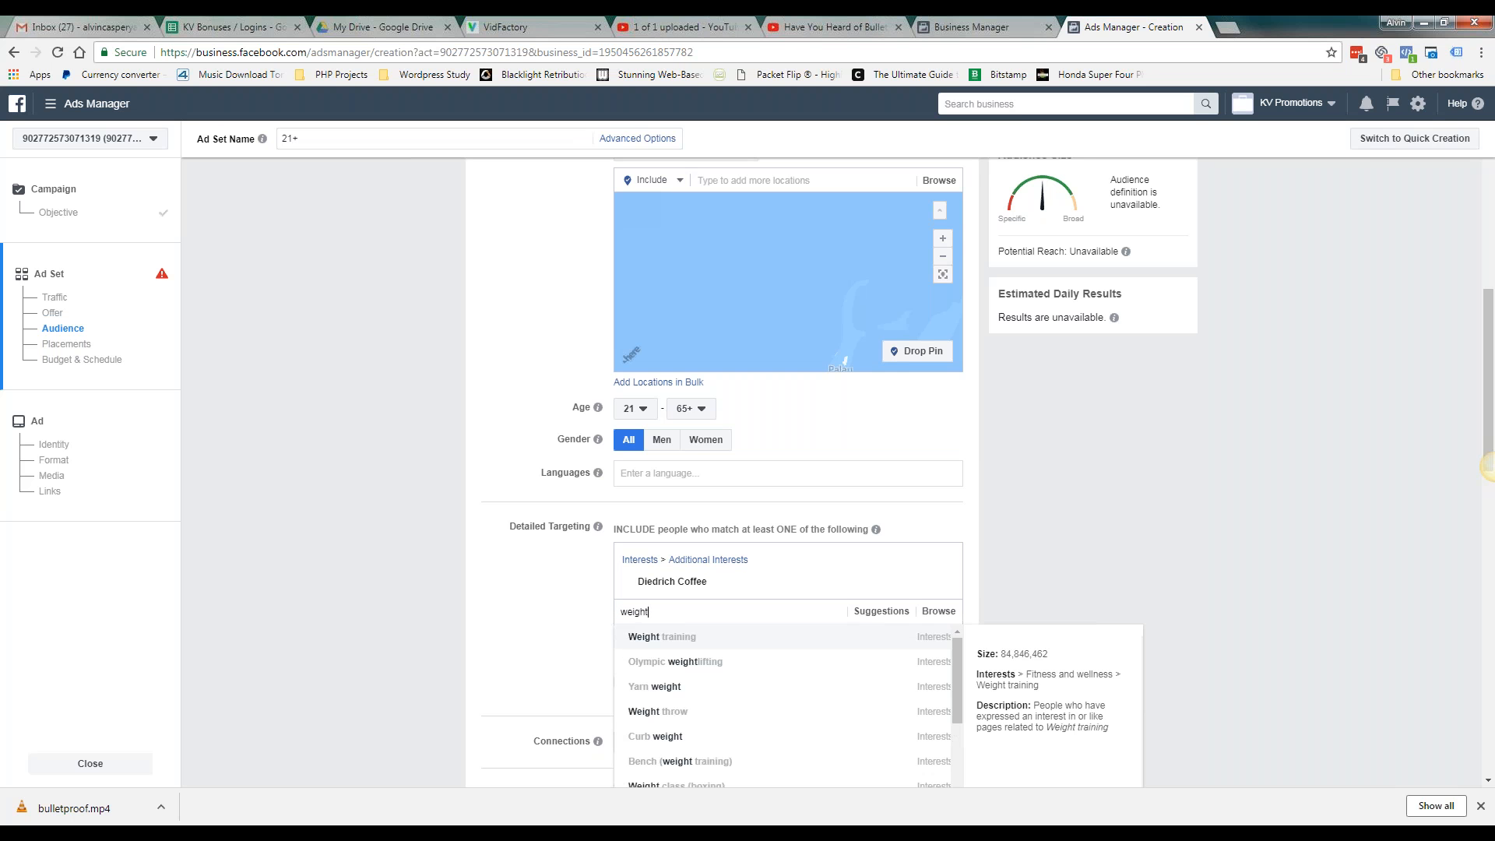
text( loss)
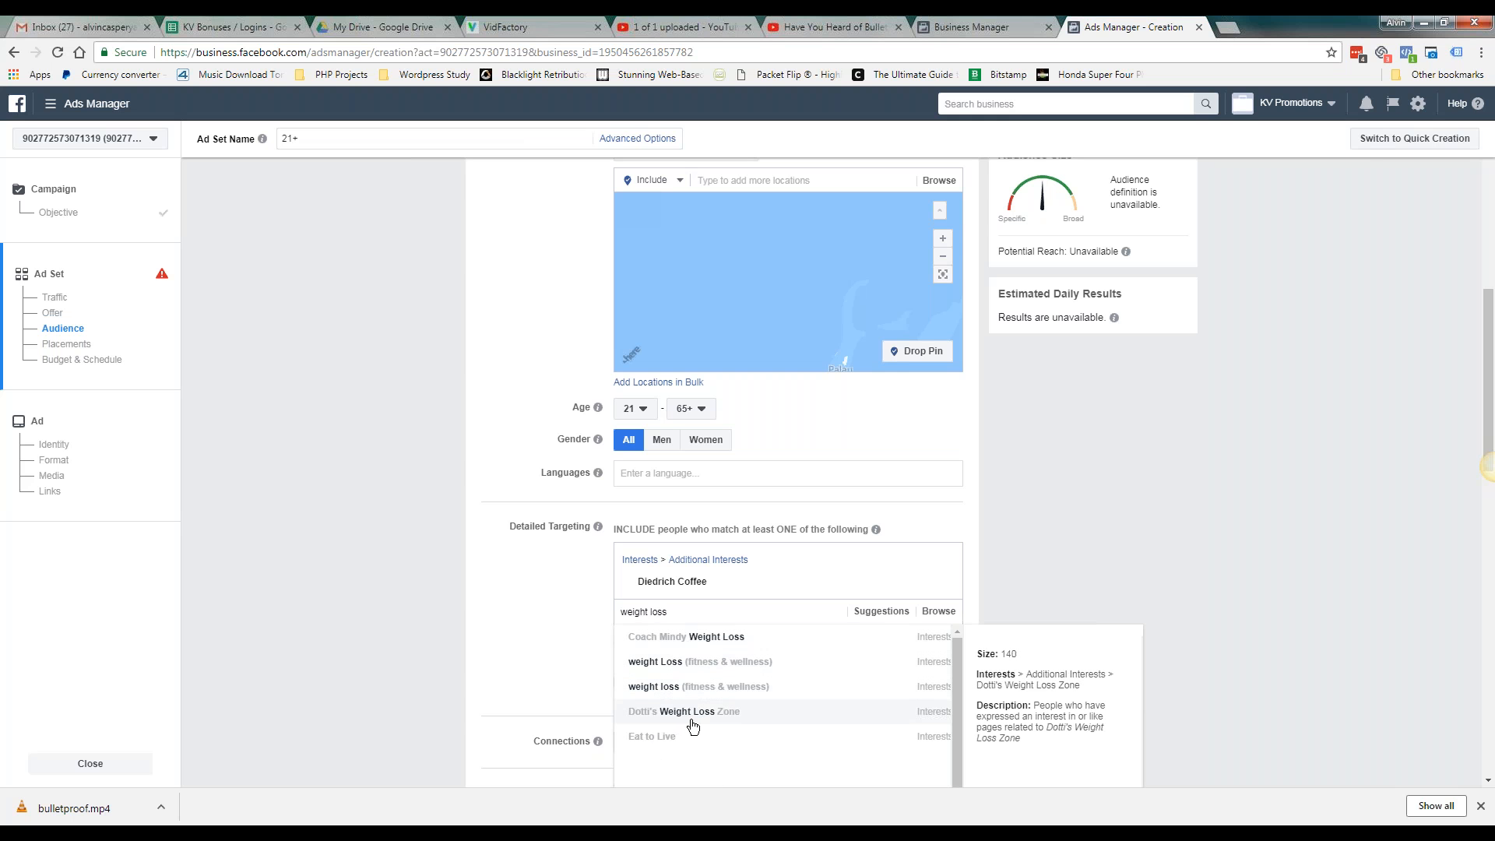
click(687, 713)
Examine the ad set's connections, placements, budget, schedule, delivery optimization and bid settings
scroll(666, 464, down, 4)
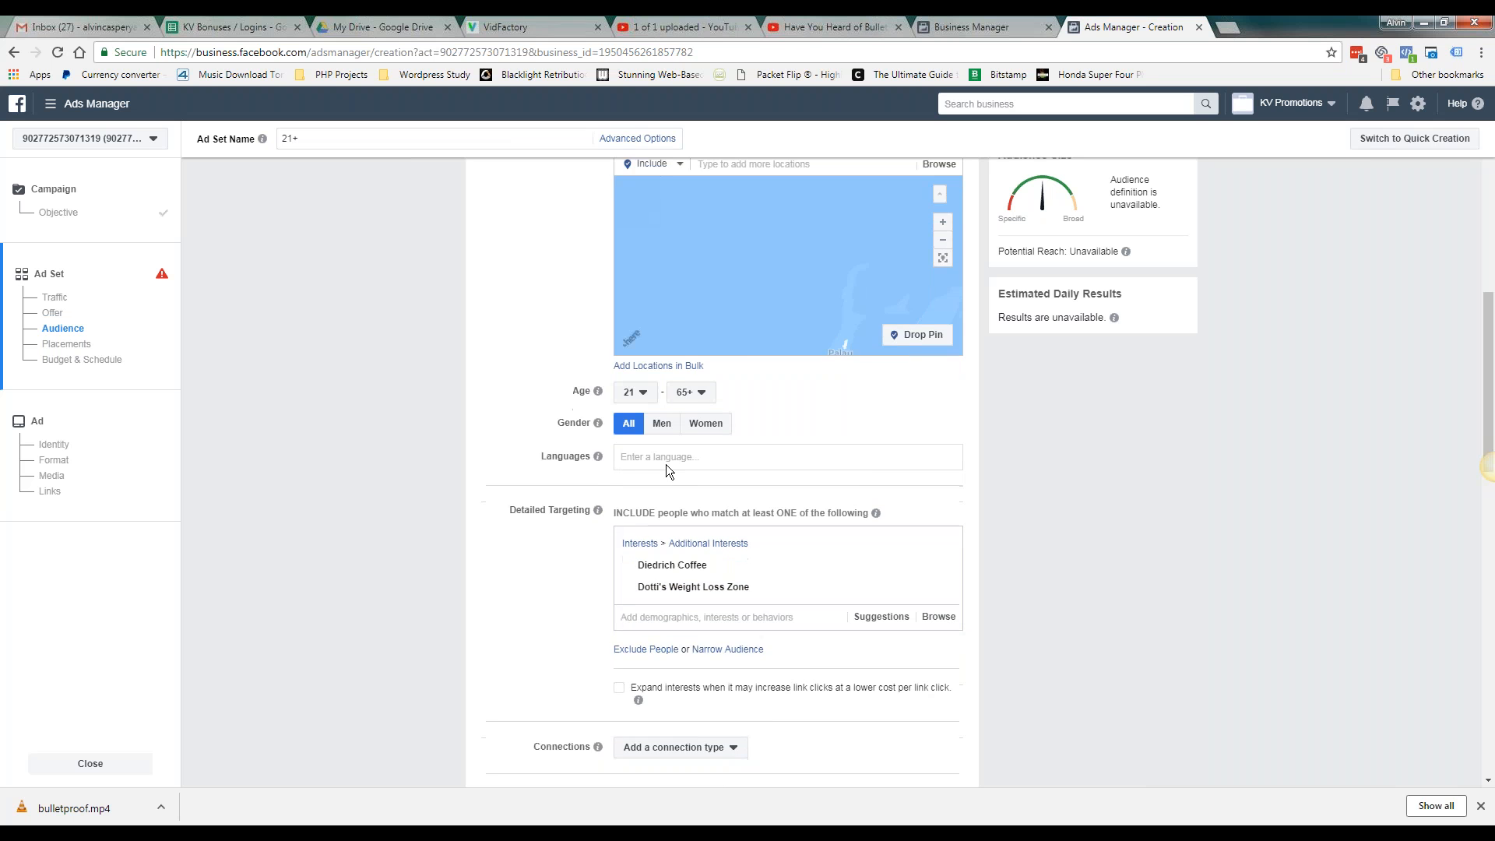
scroll(525, 511, down, 2)
scroll(805, 436, up, 3)
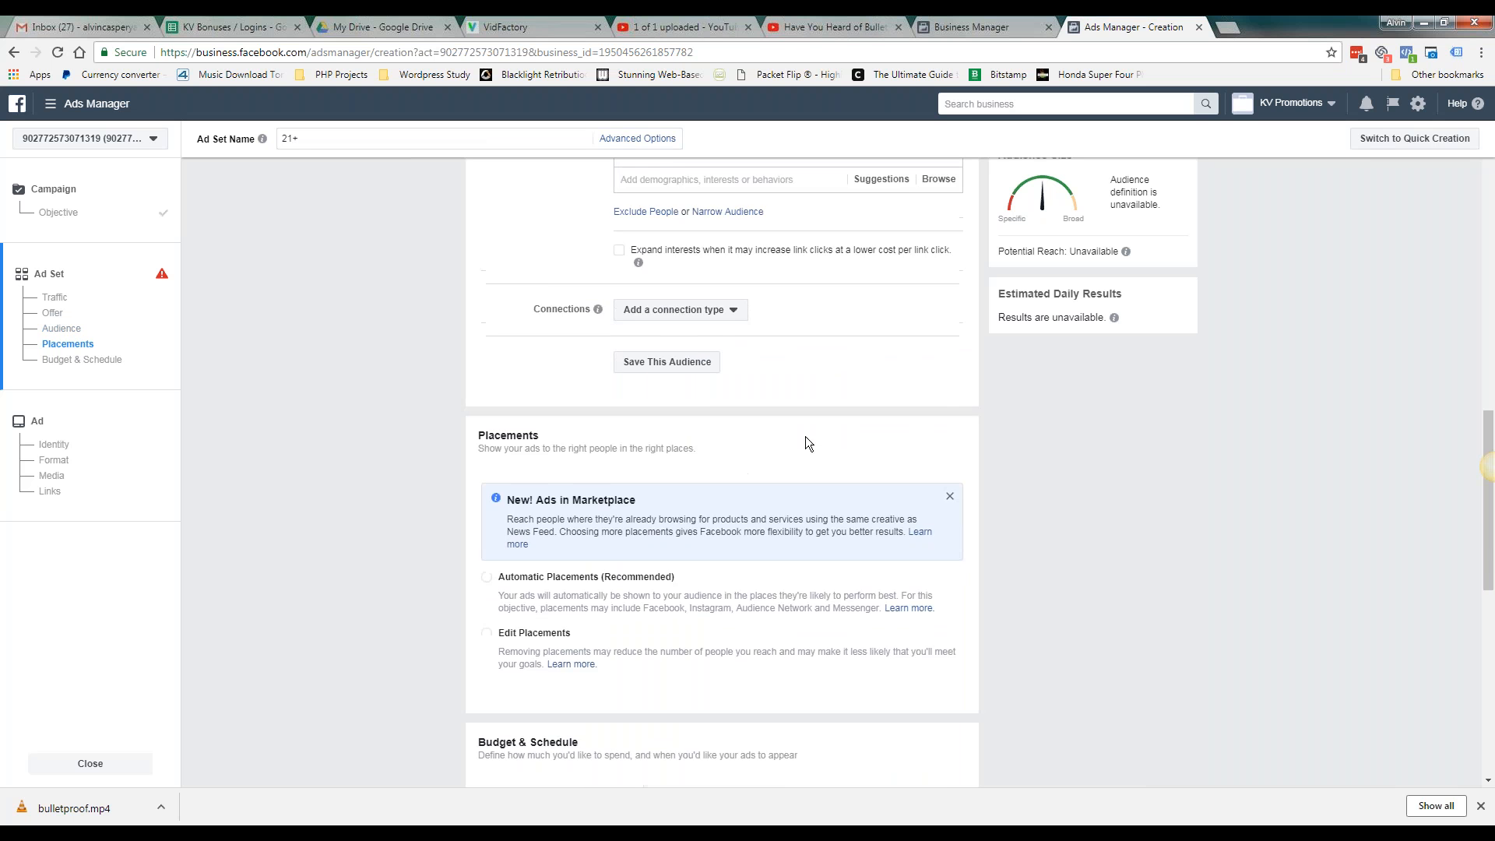
scroll(792, 573, down, 1)
scroll(793, 574, down, 5)
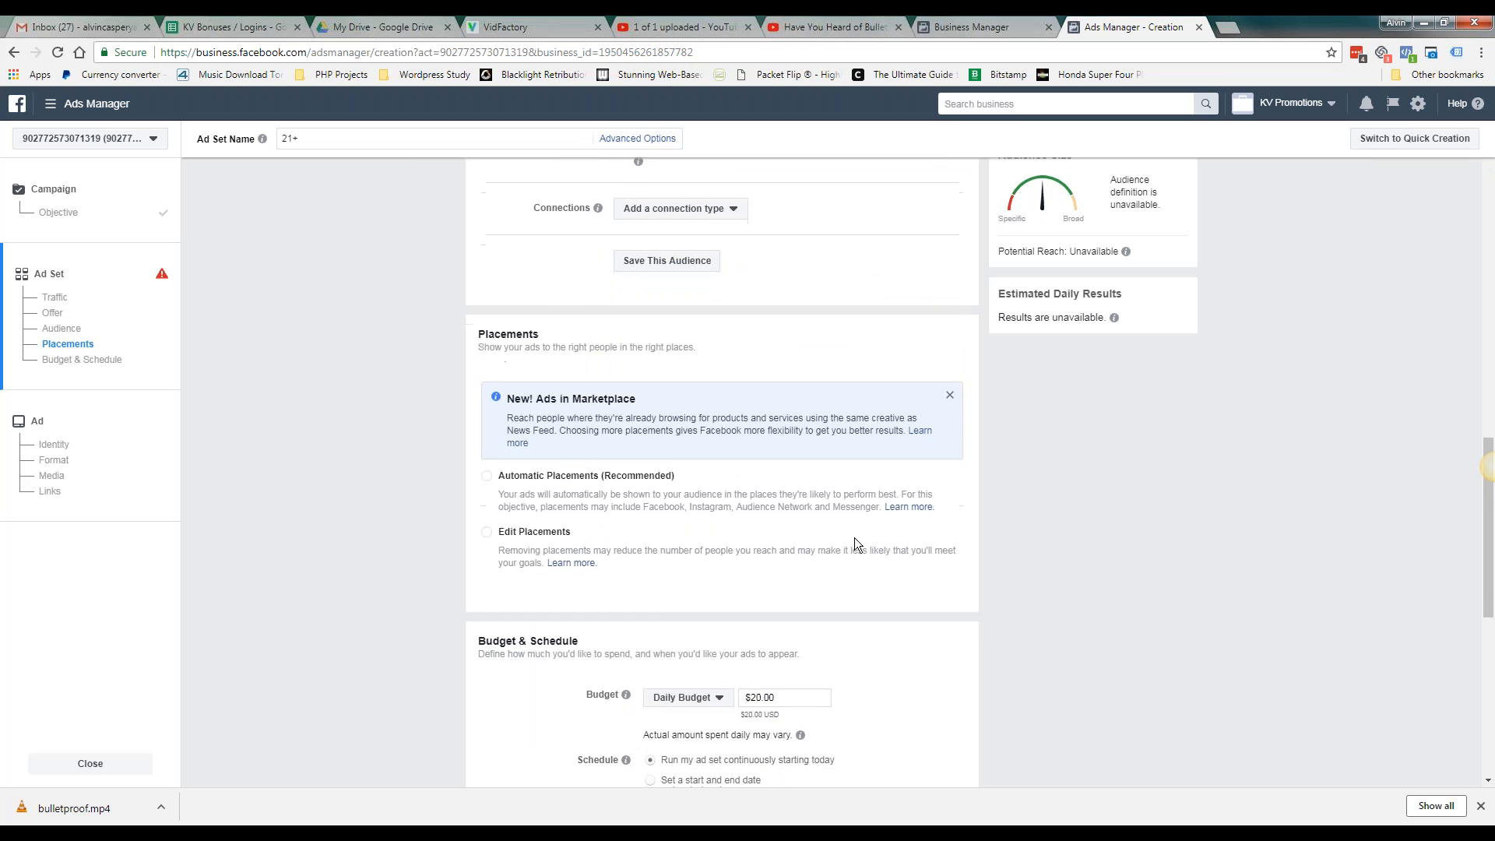
scroll(802, 513, down, 1)
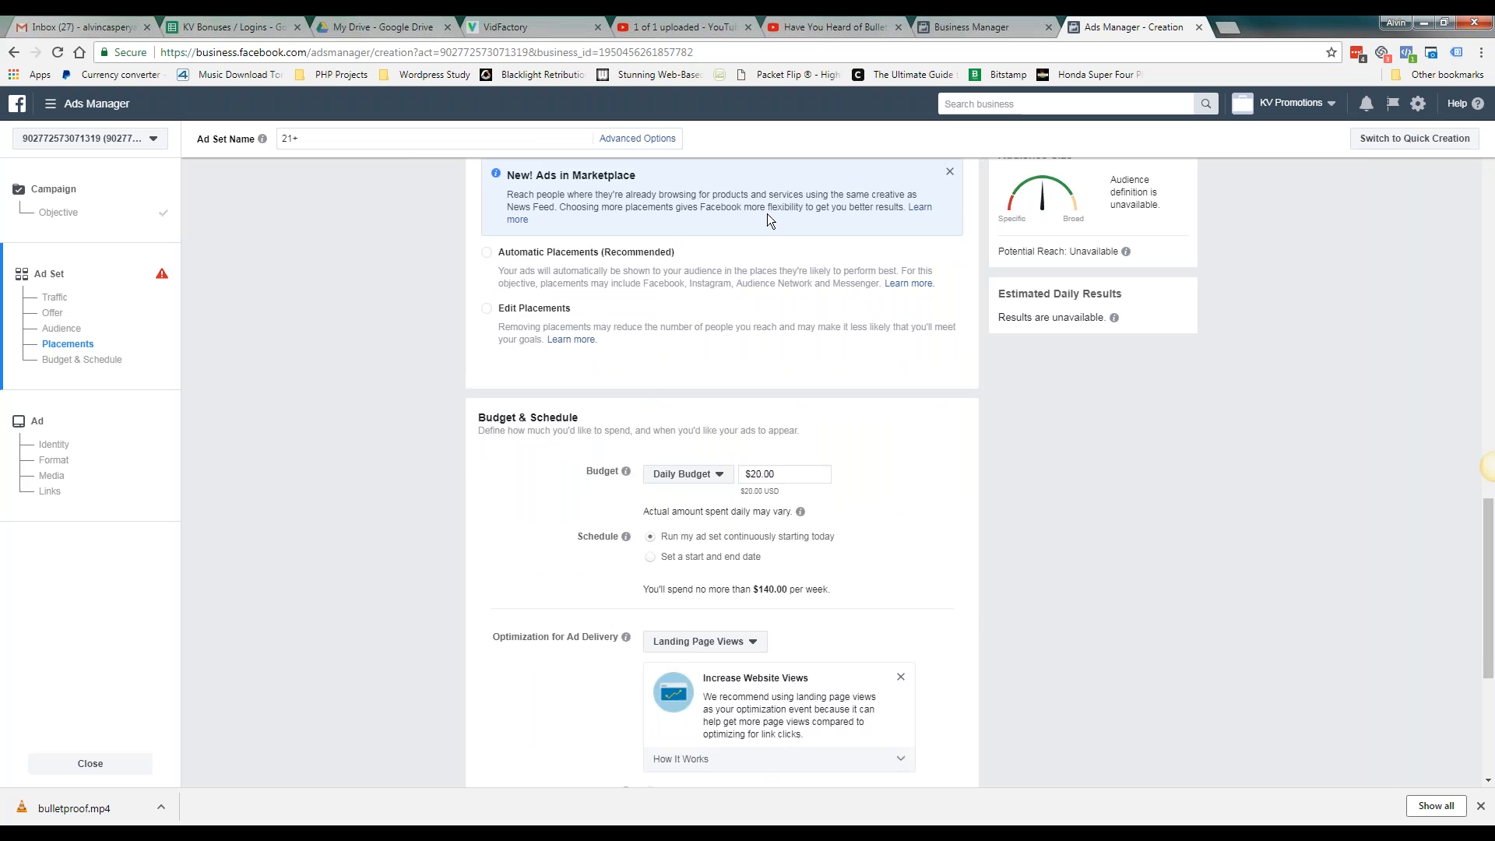
scroll(620, 251, up, 1)
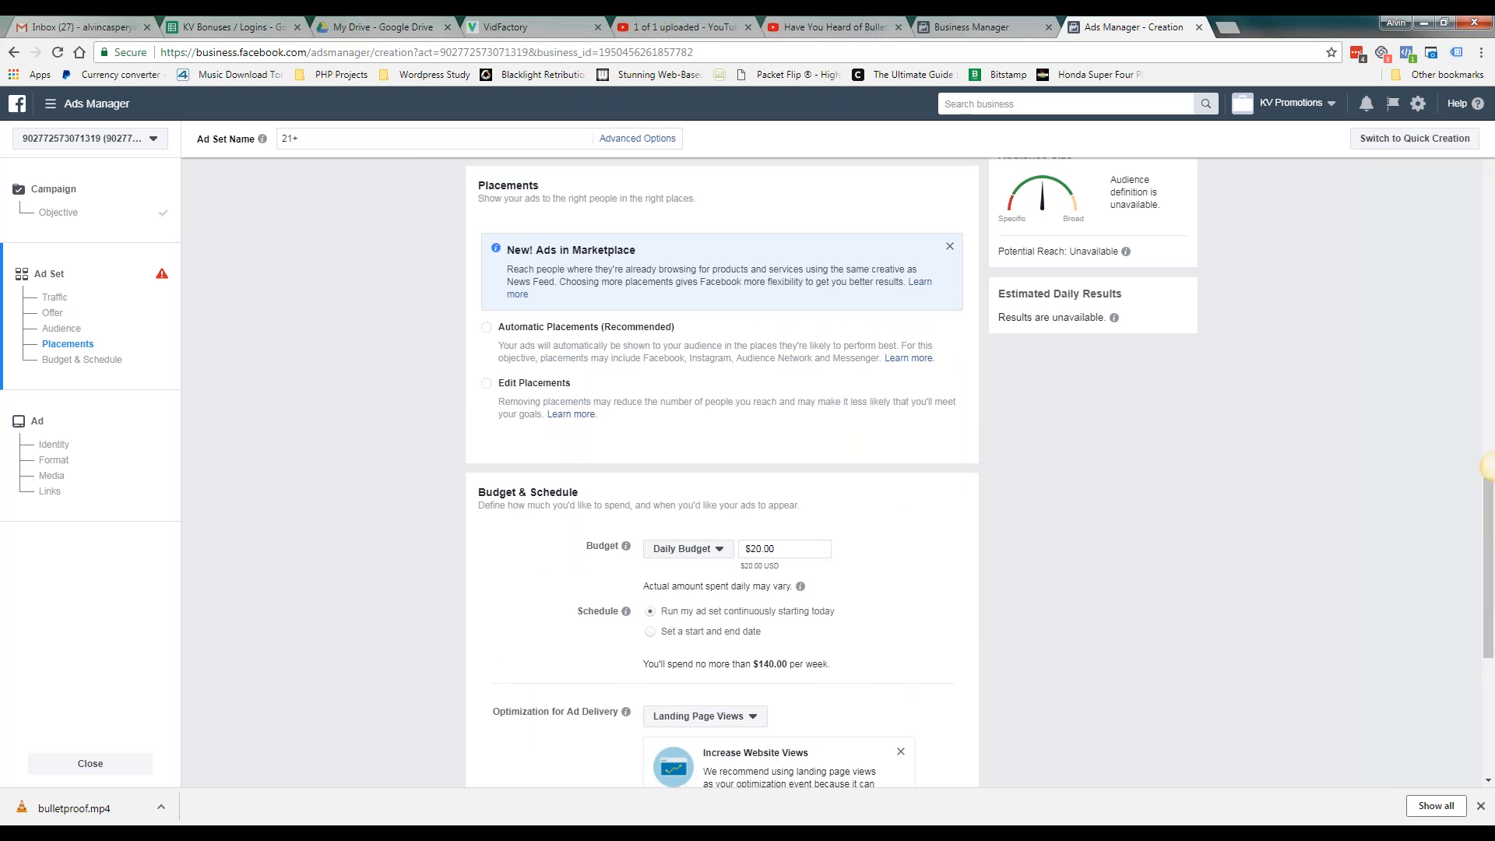
scroll(735, 315, down, 3)
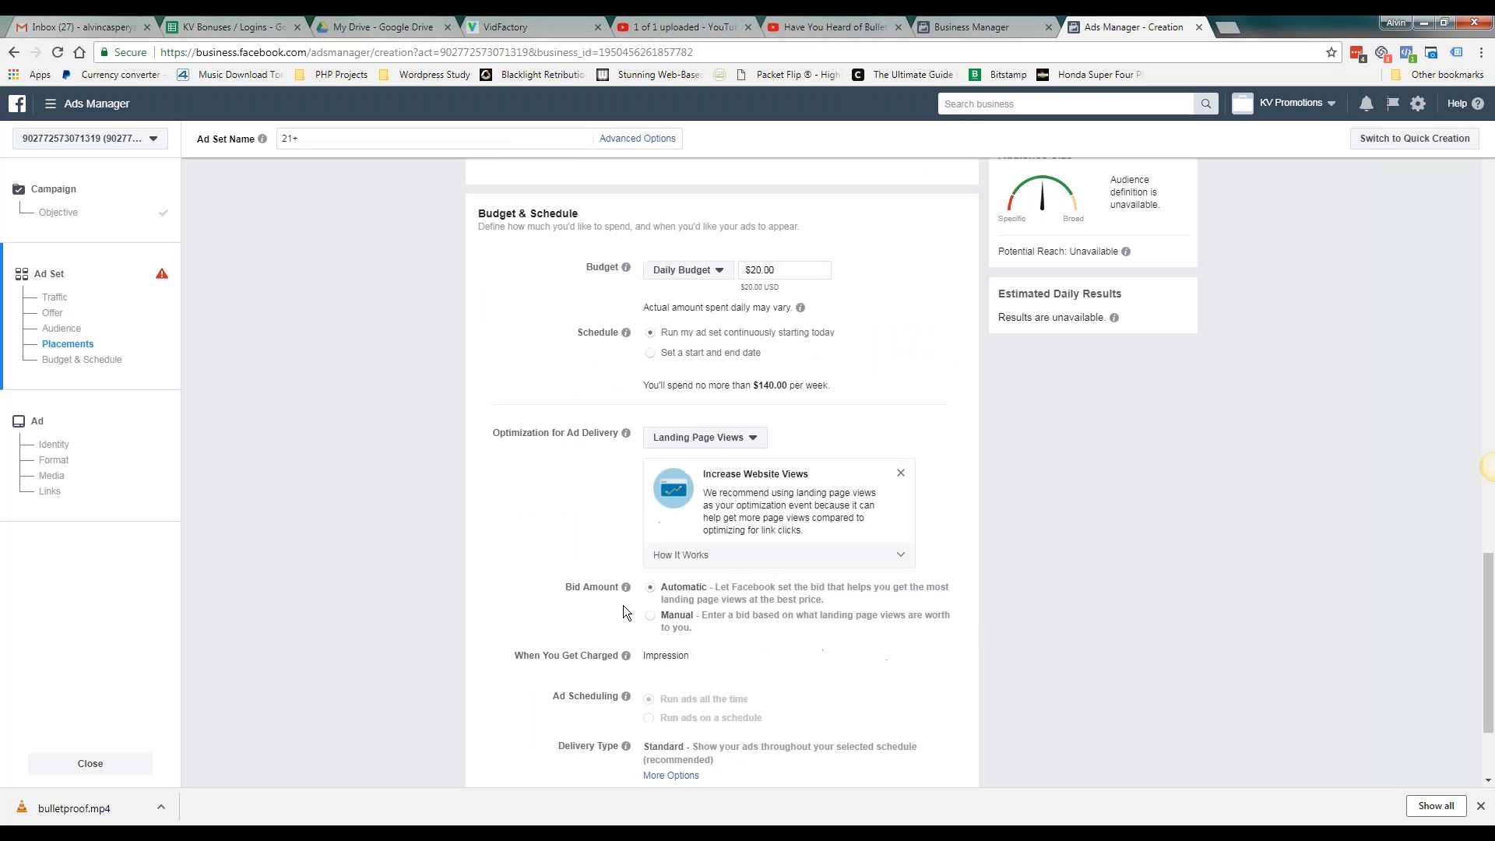
Review the ad set's traffic and budget settings, continue to the ad setup and choose the Single Video format
scroll(575, 595, down, 3)
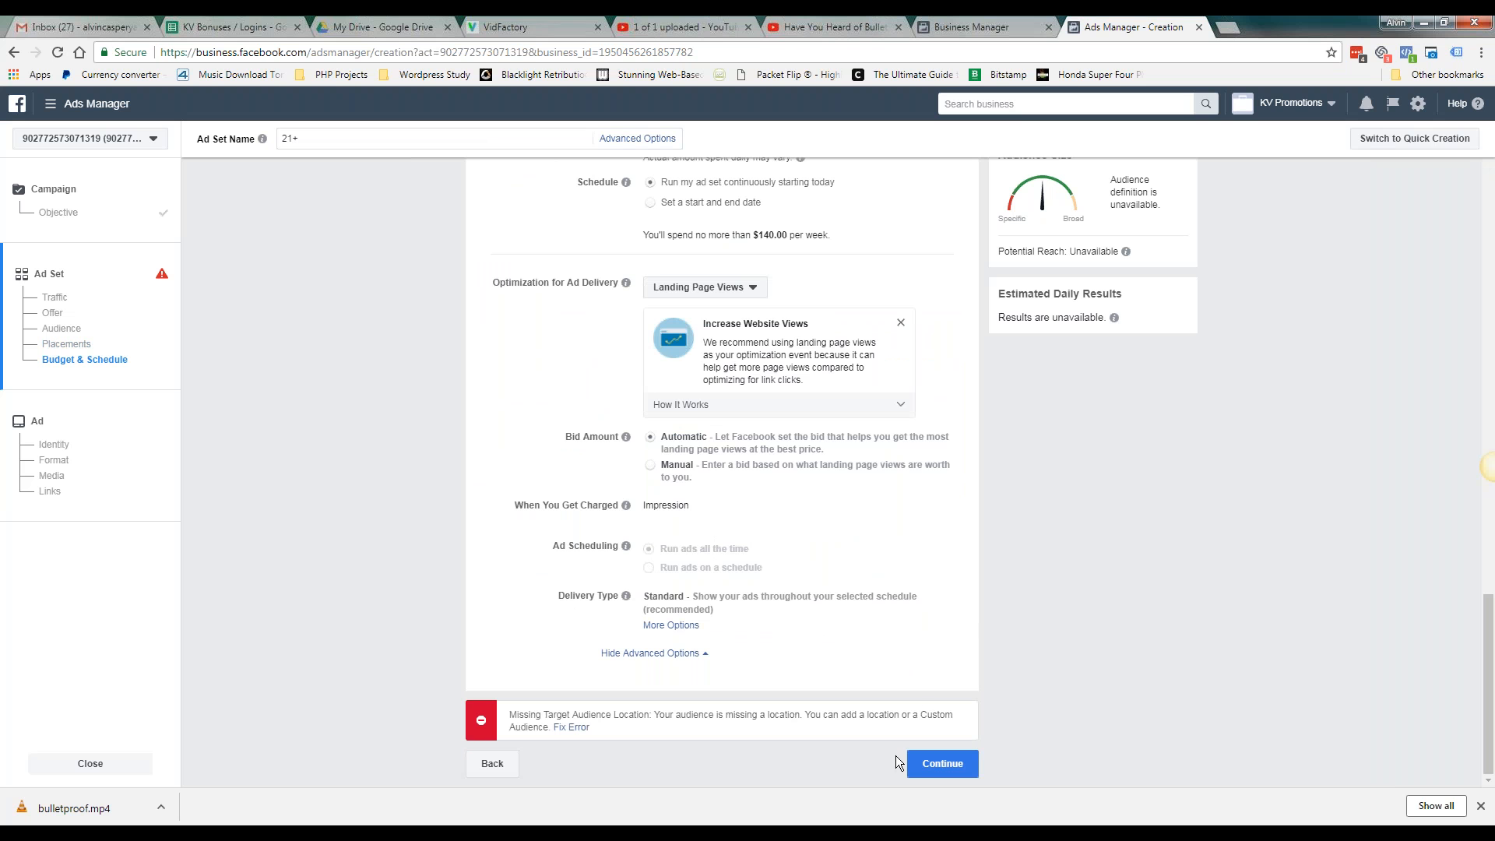
click(55, 297)
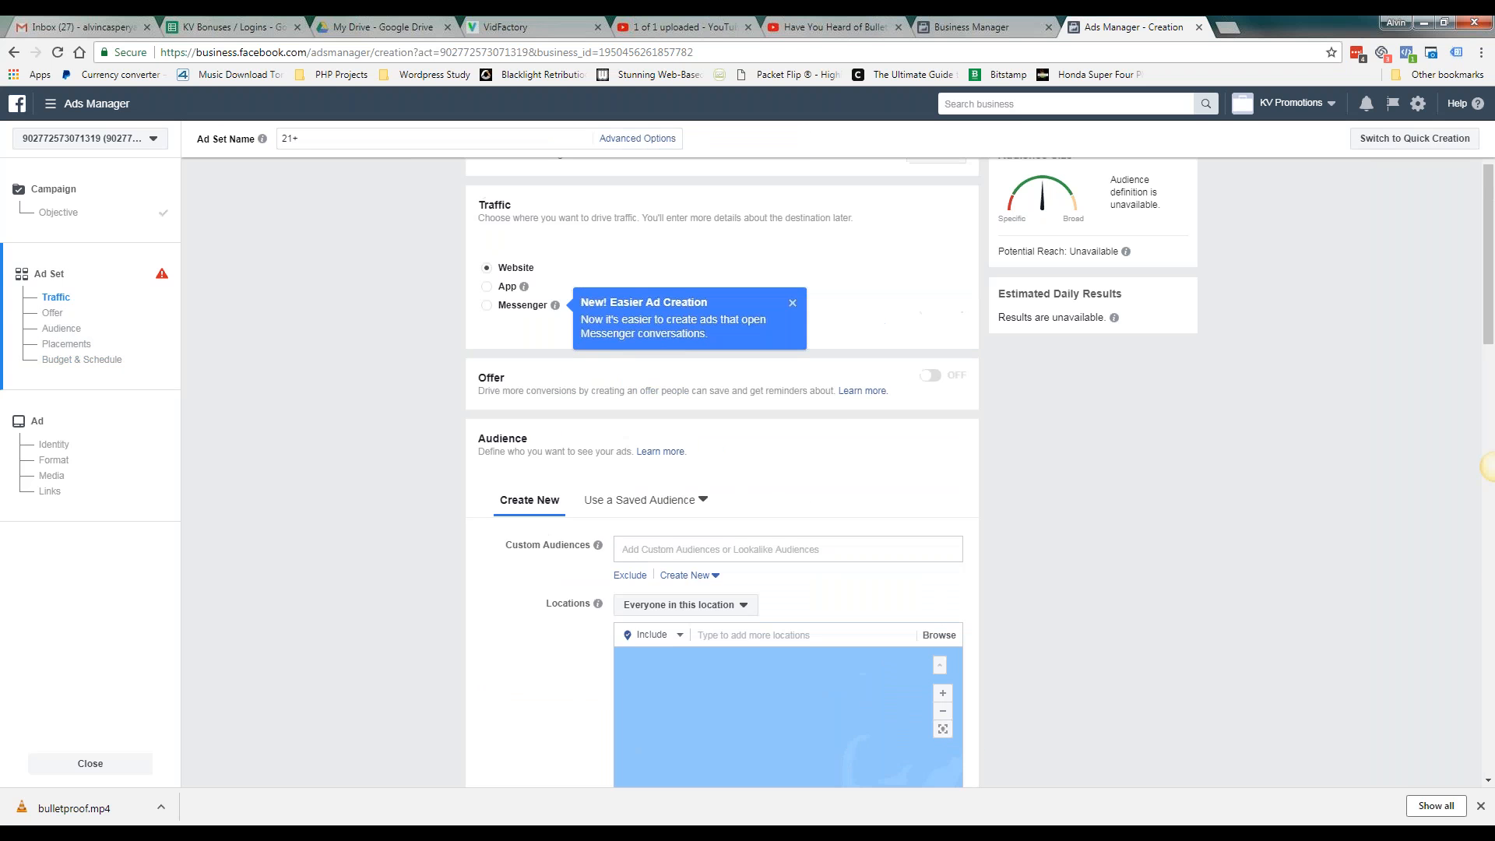
scroll(539, 300, down, 20)
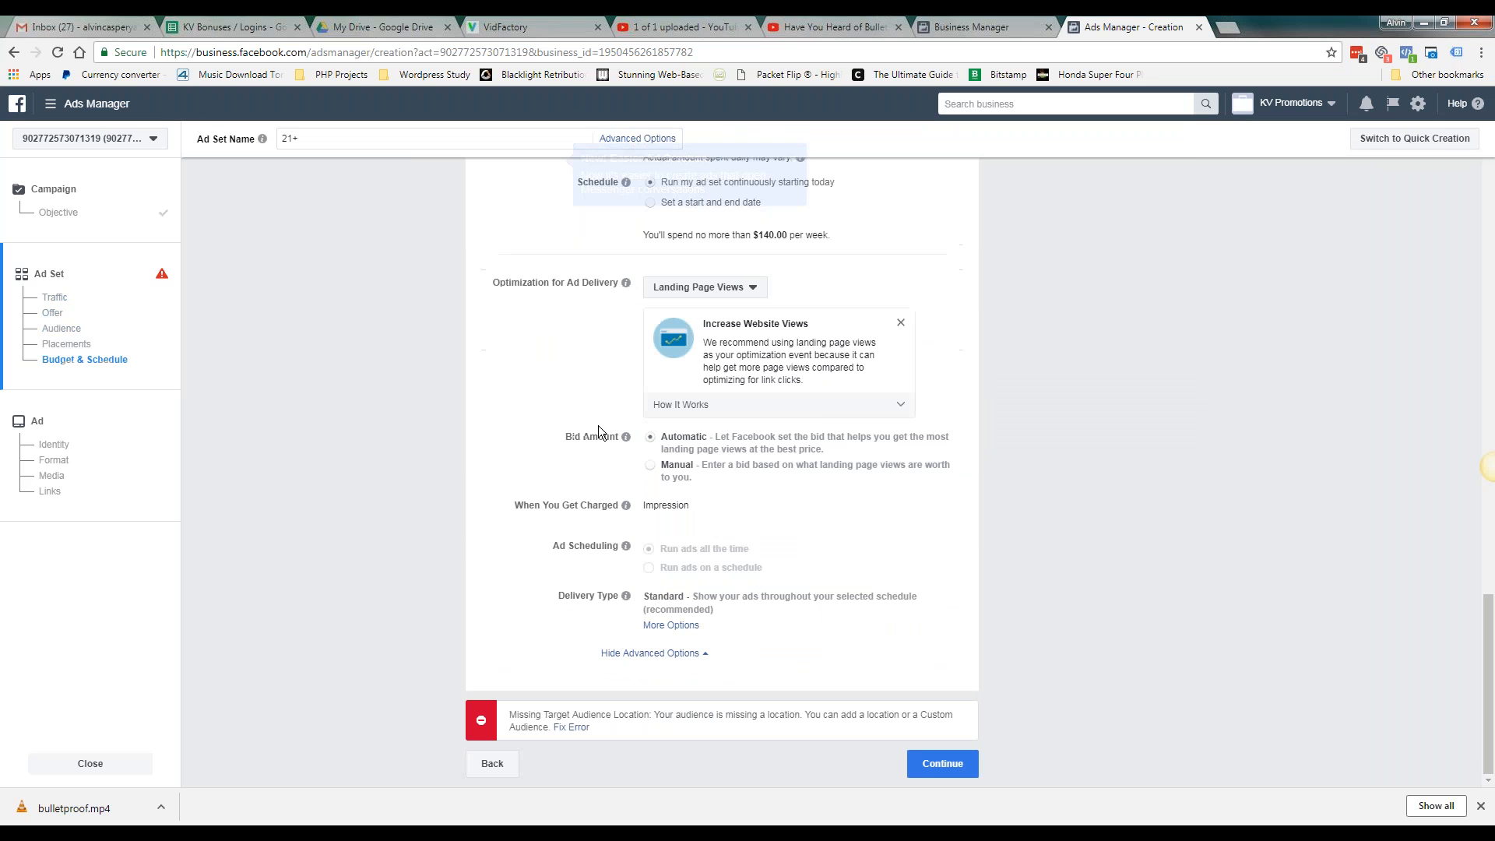
click(937, 765)
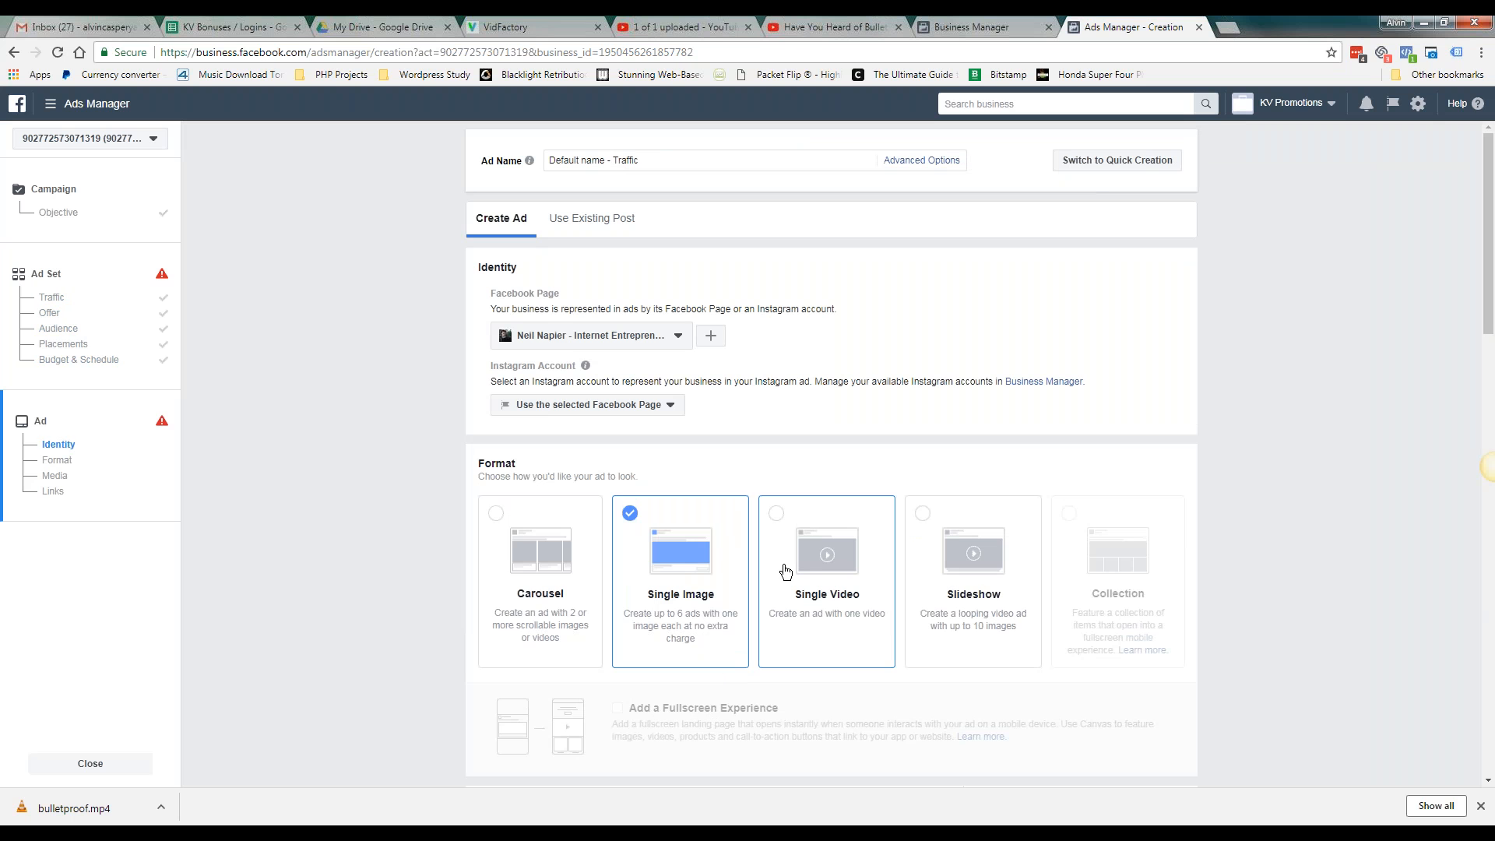
click(805, 611)
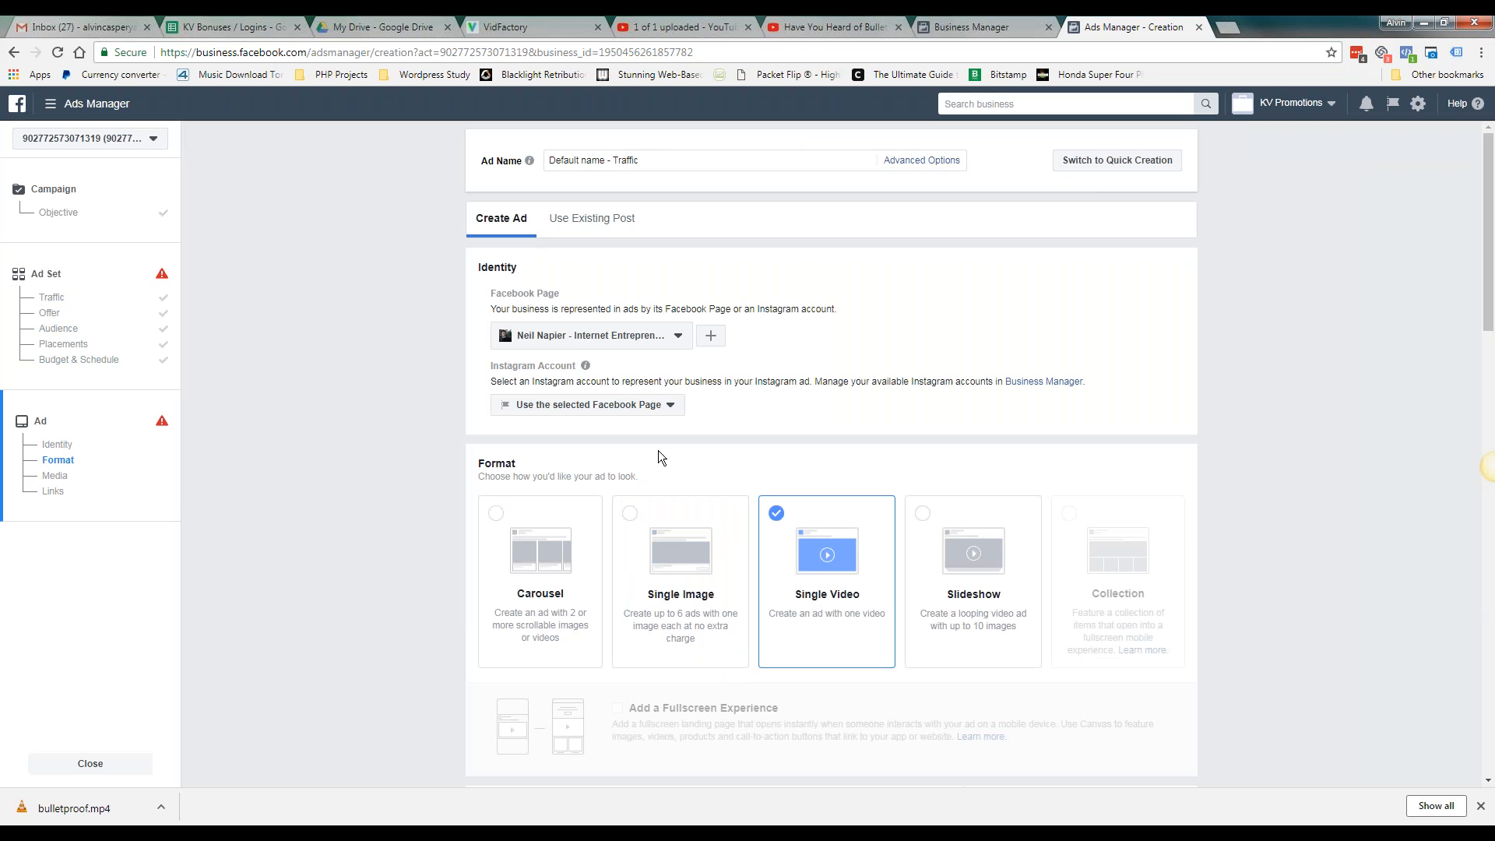
Set Fit Women as the Facebook Page representing the ad
click(623, 343)
click(625, 349)
scroll(779, 428, down, 3)
scroll(634, 492, up, 3)
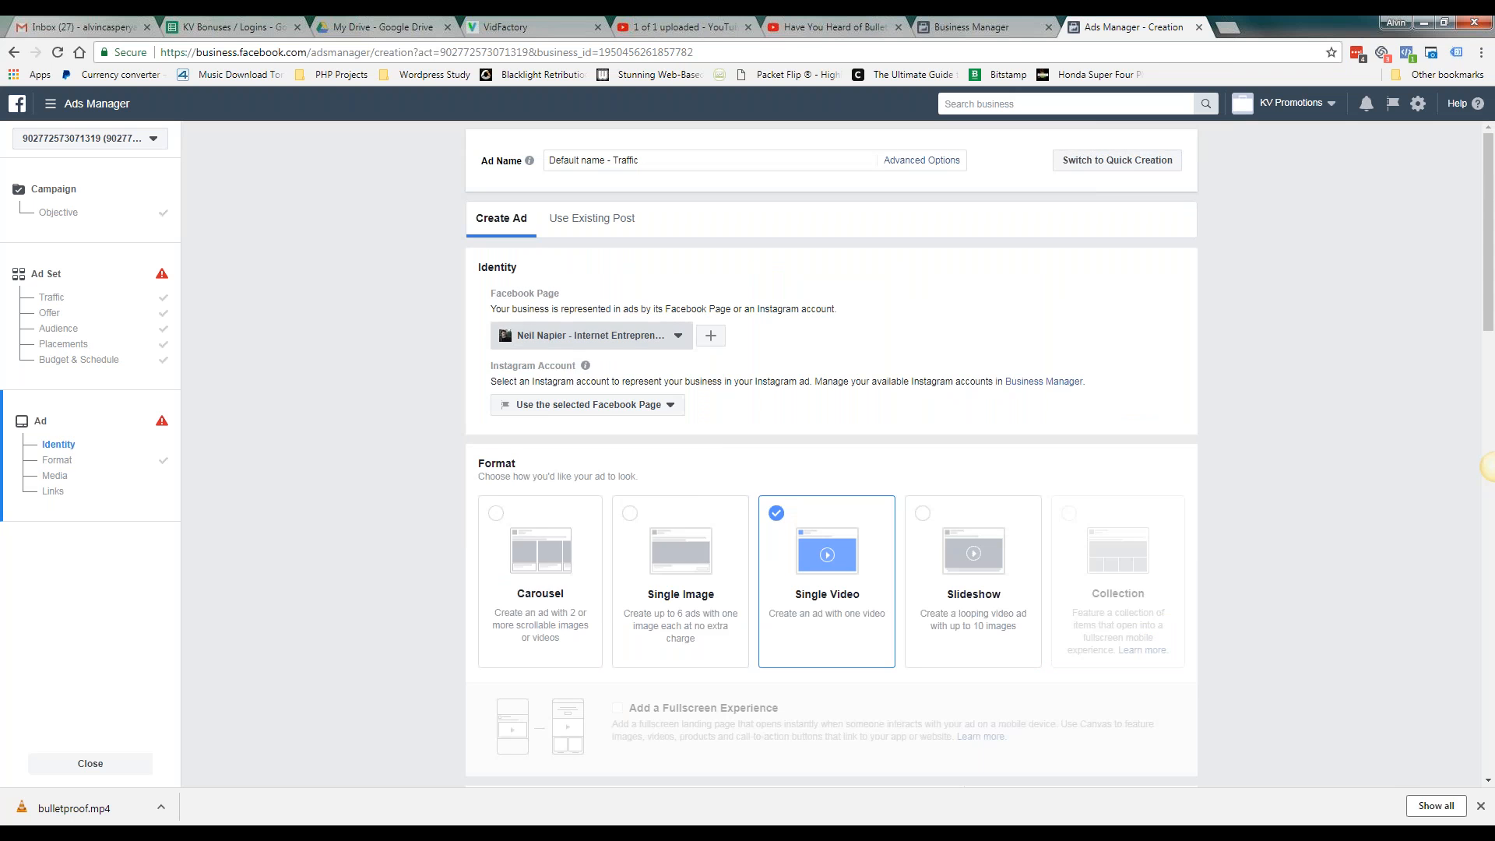
click(627, 338)
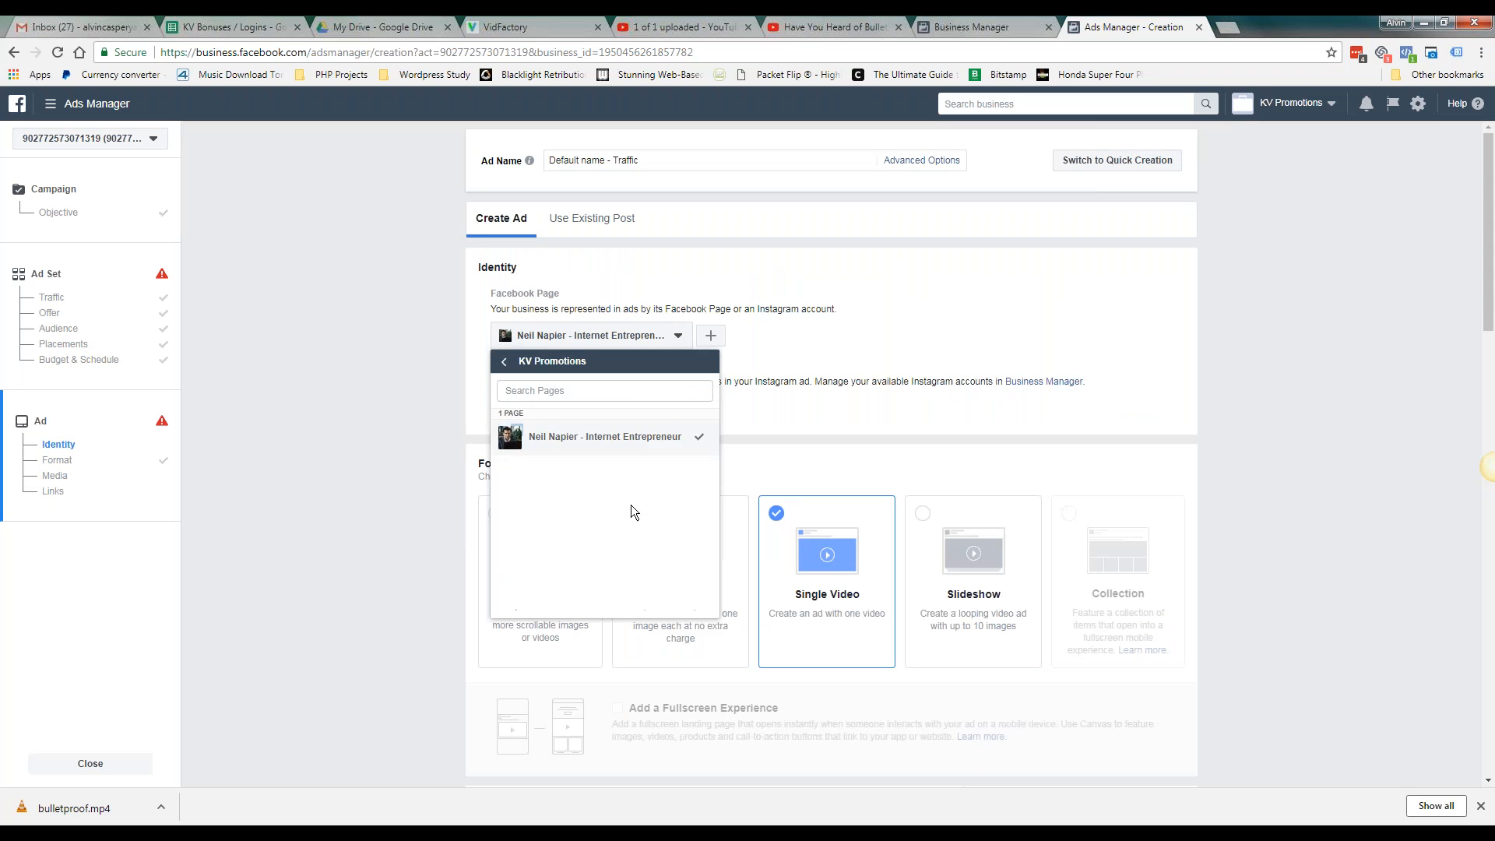
click(527, 363)
scroll(592, 491, down, 3)
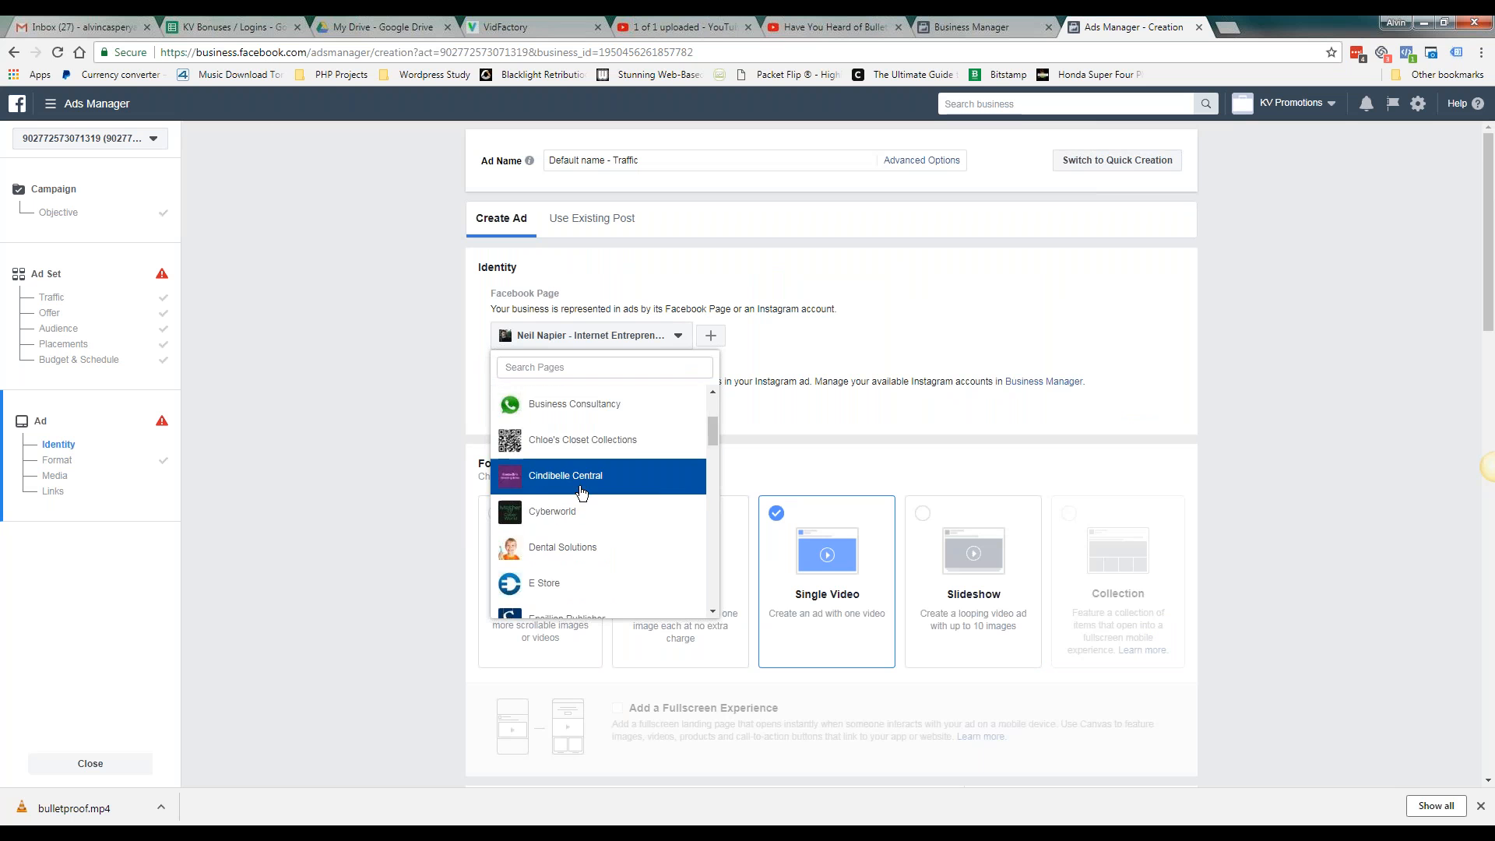
scroll(578, 492, down, 2)
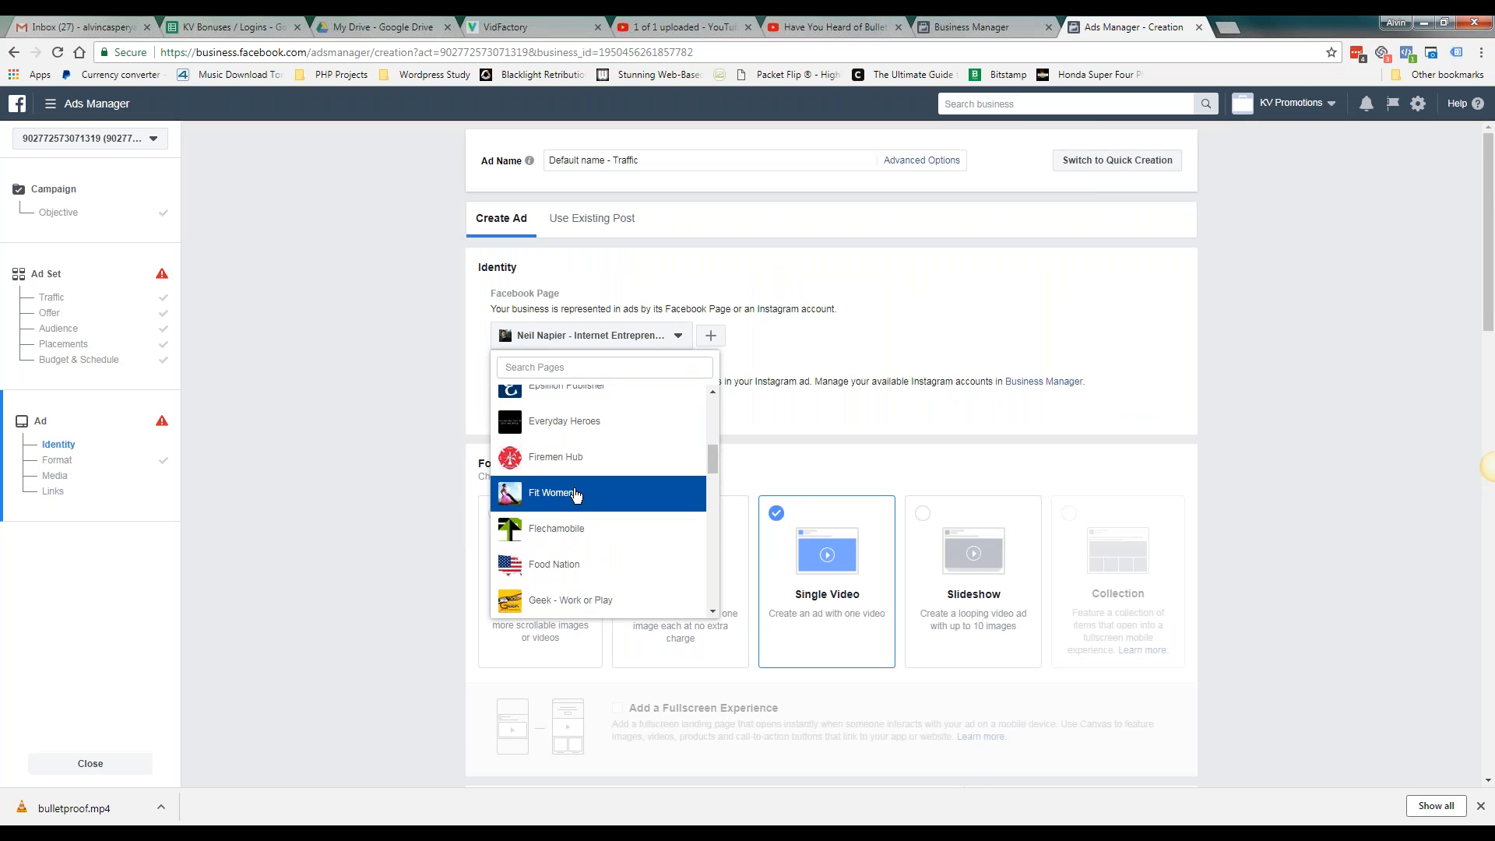
click(575, 493)
Upload bulletproof.mp4 from the KVSocial library's Own Products > VidFactory folder as the ad's video
scroll(704, 717, down, 5)
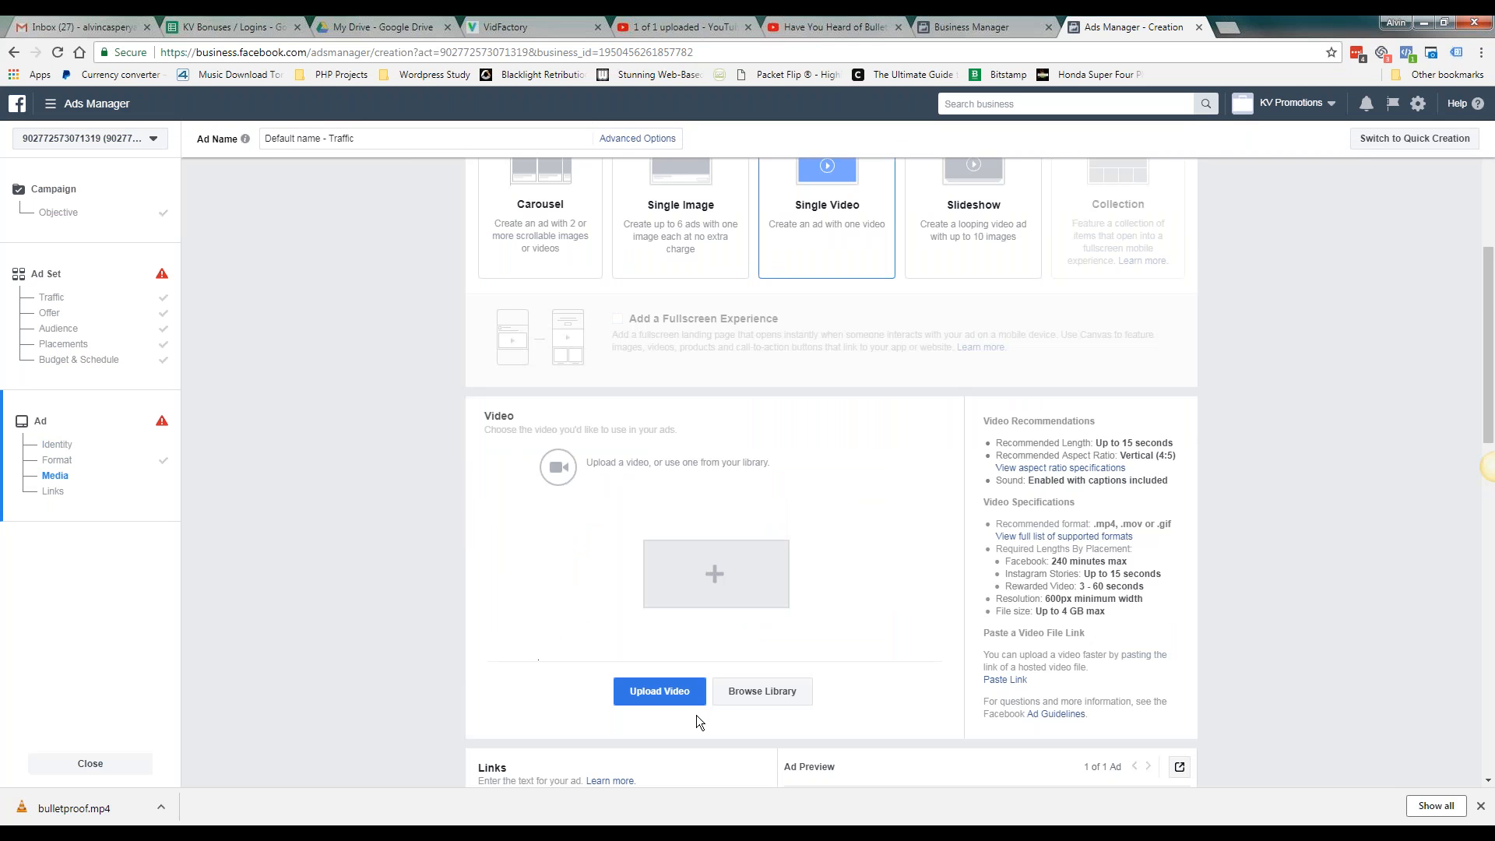
click(694, 704)
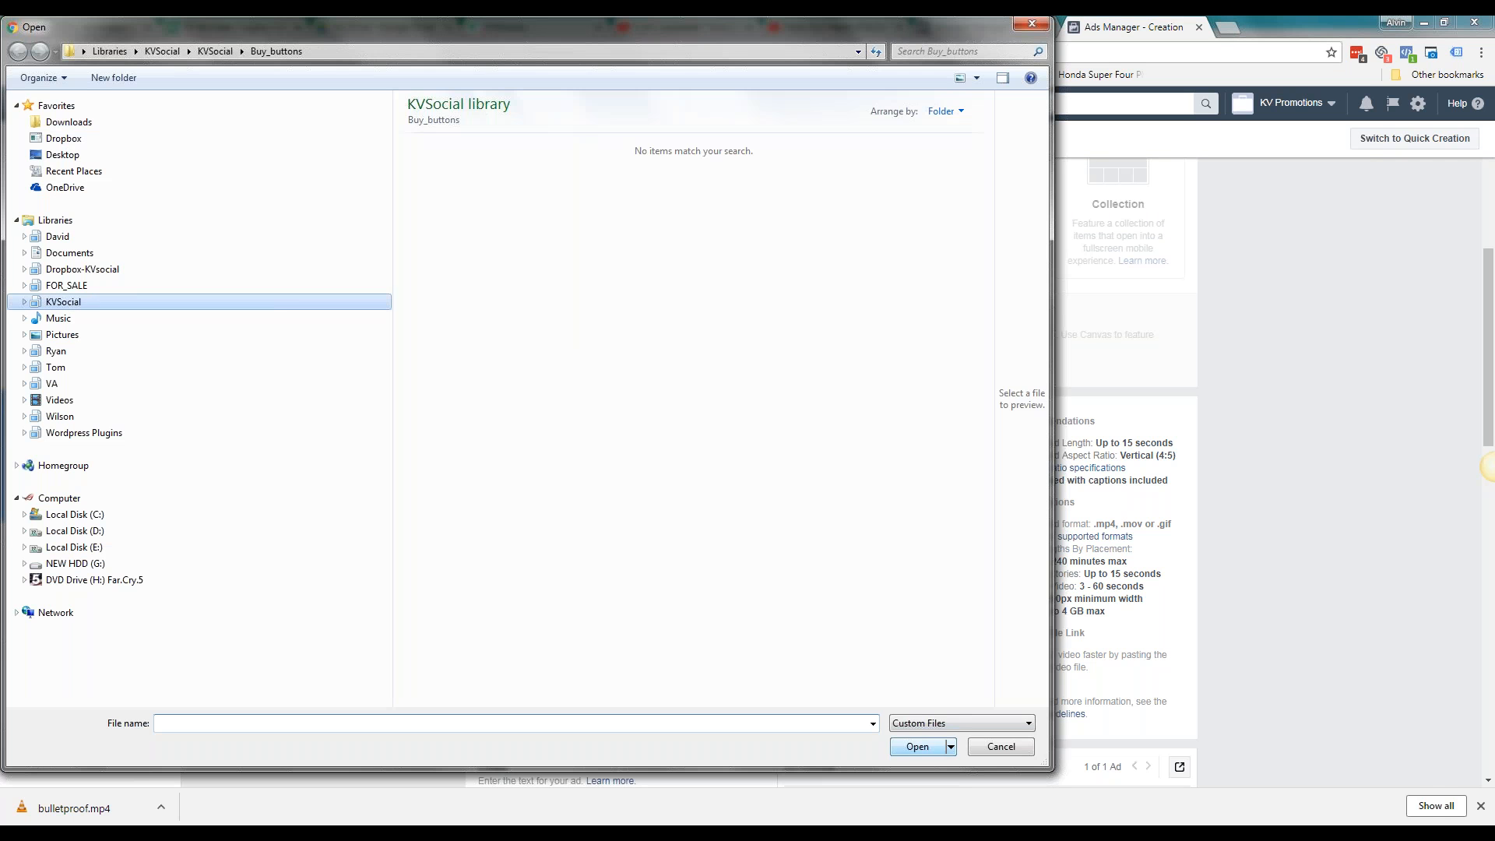
click(95, 300)
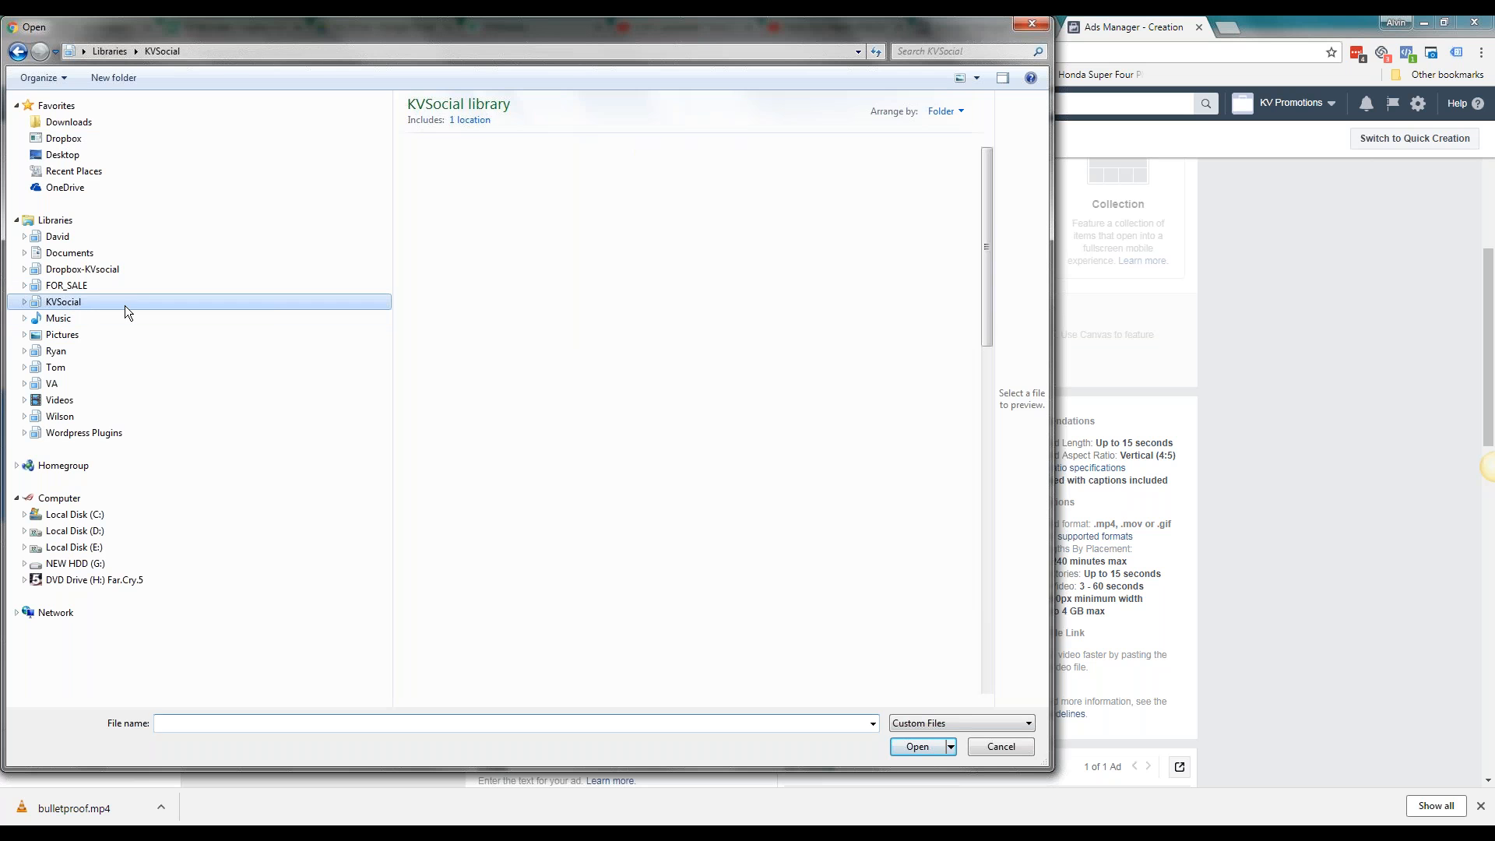
double_click(483, 444)
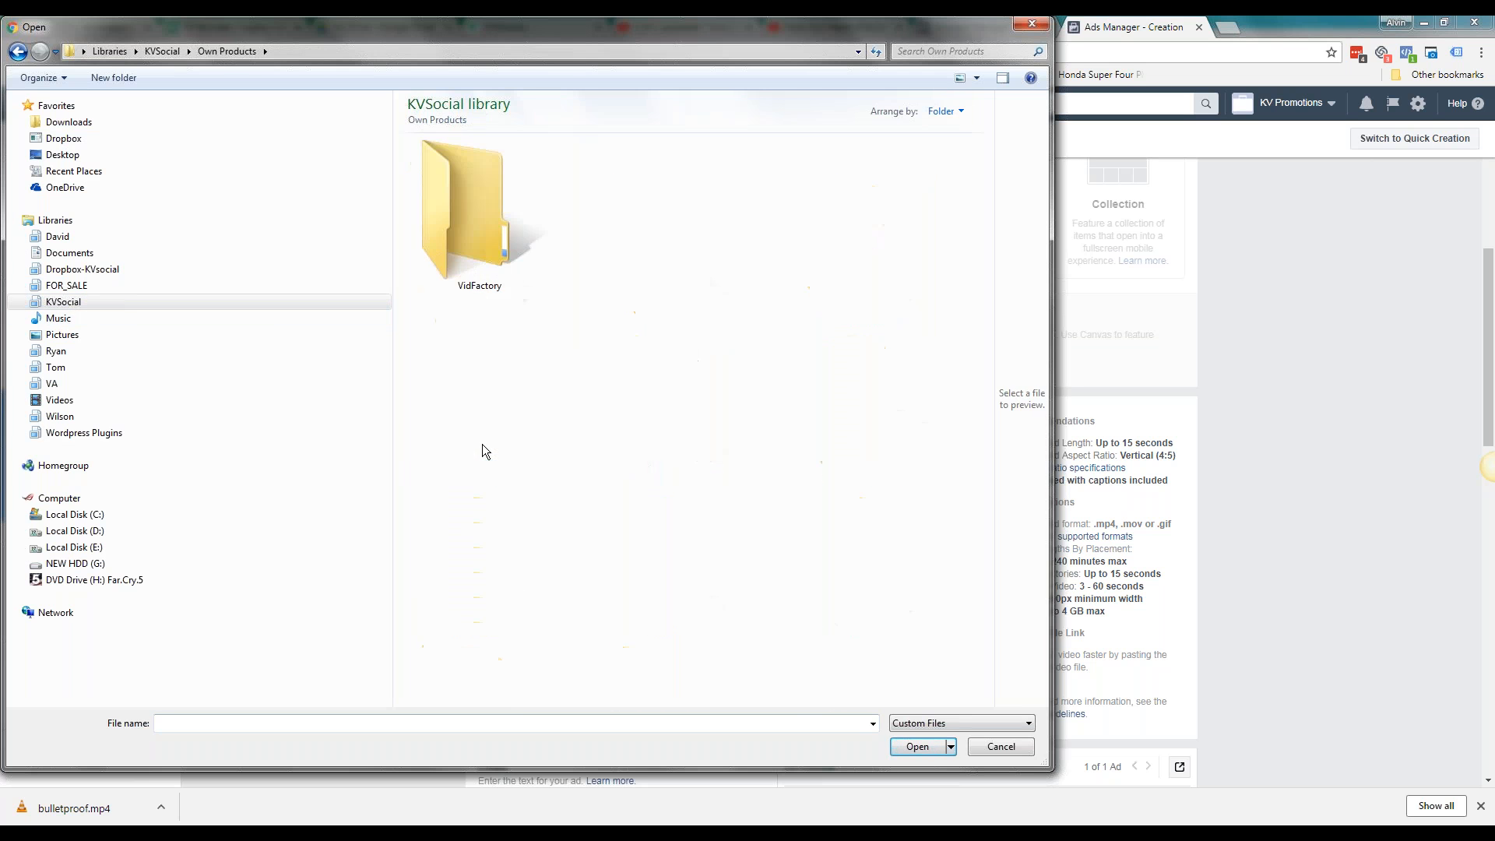
double_click(488, 246)
scroll(620, 532, down, 5)
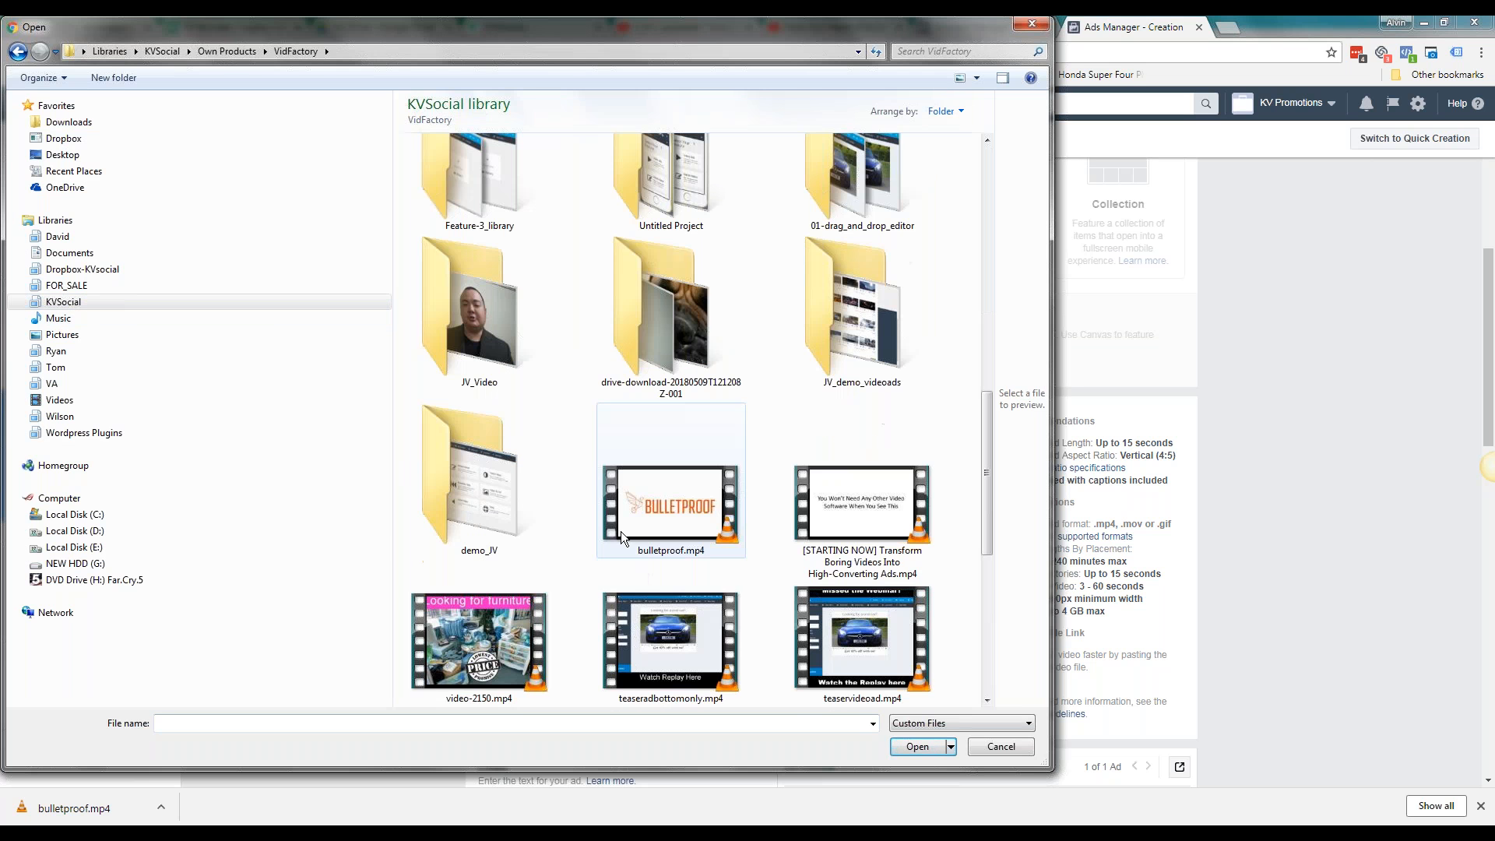
click(663, 524)
click(919, 747)
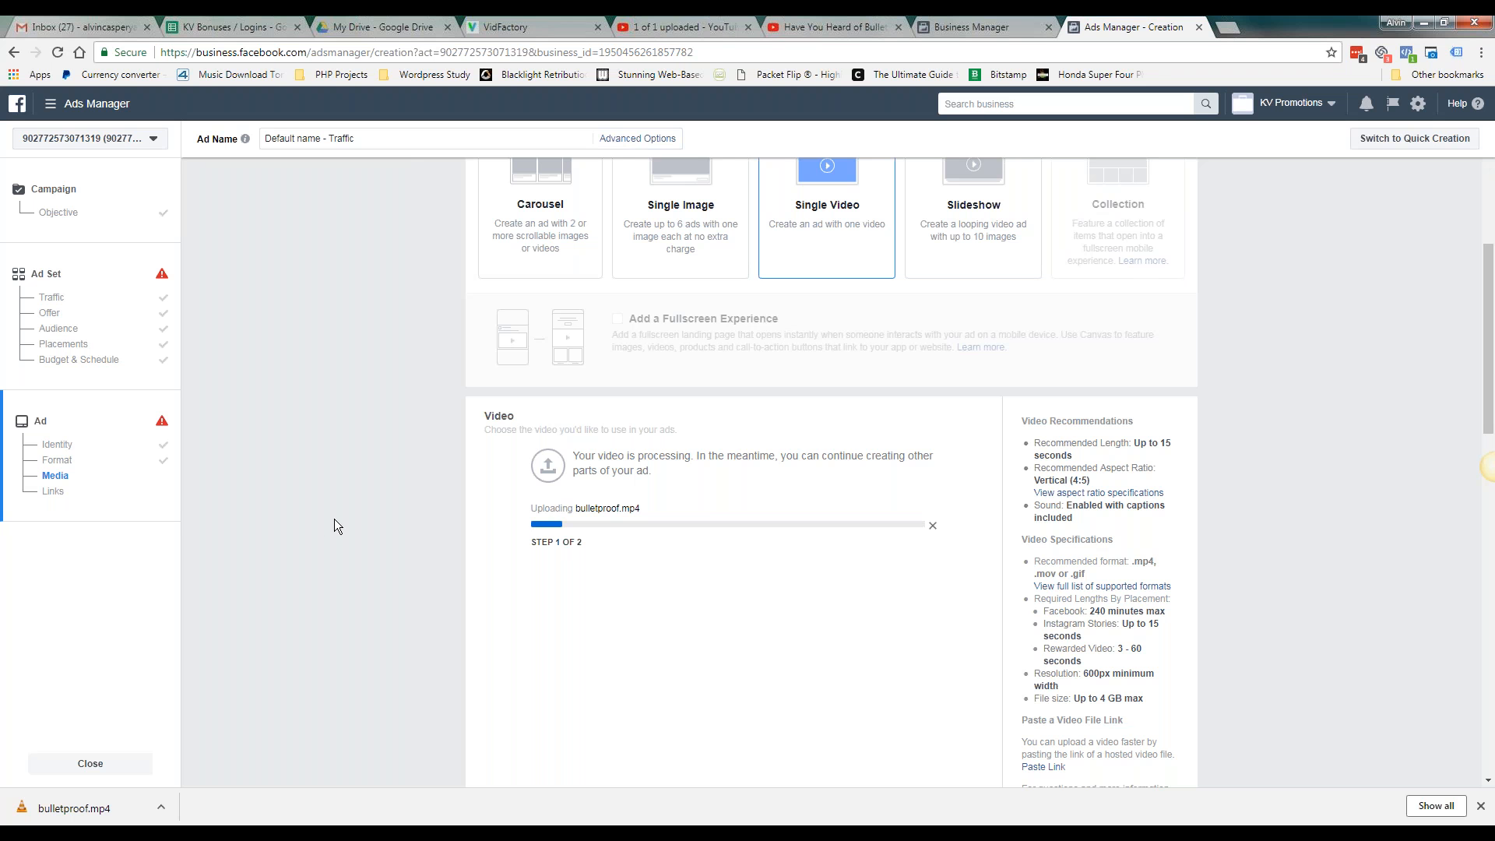
scroll(334, 518, down, 6)
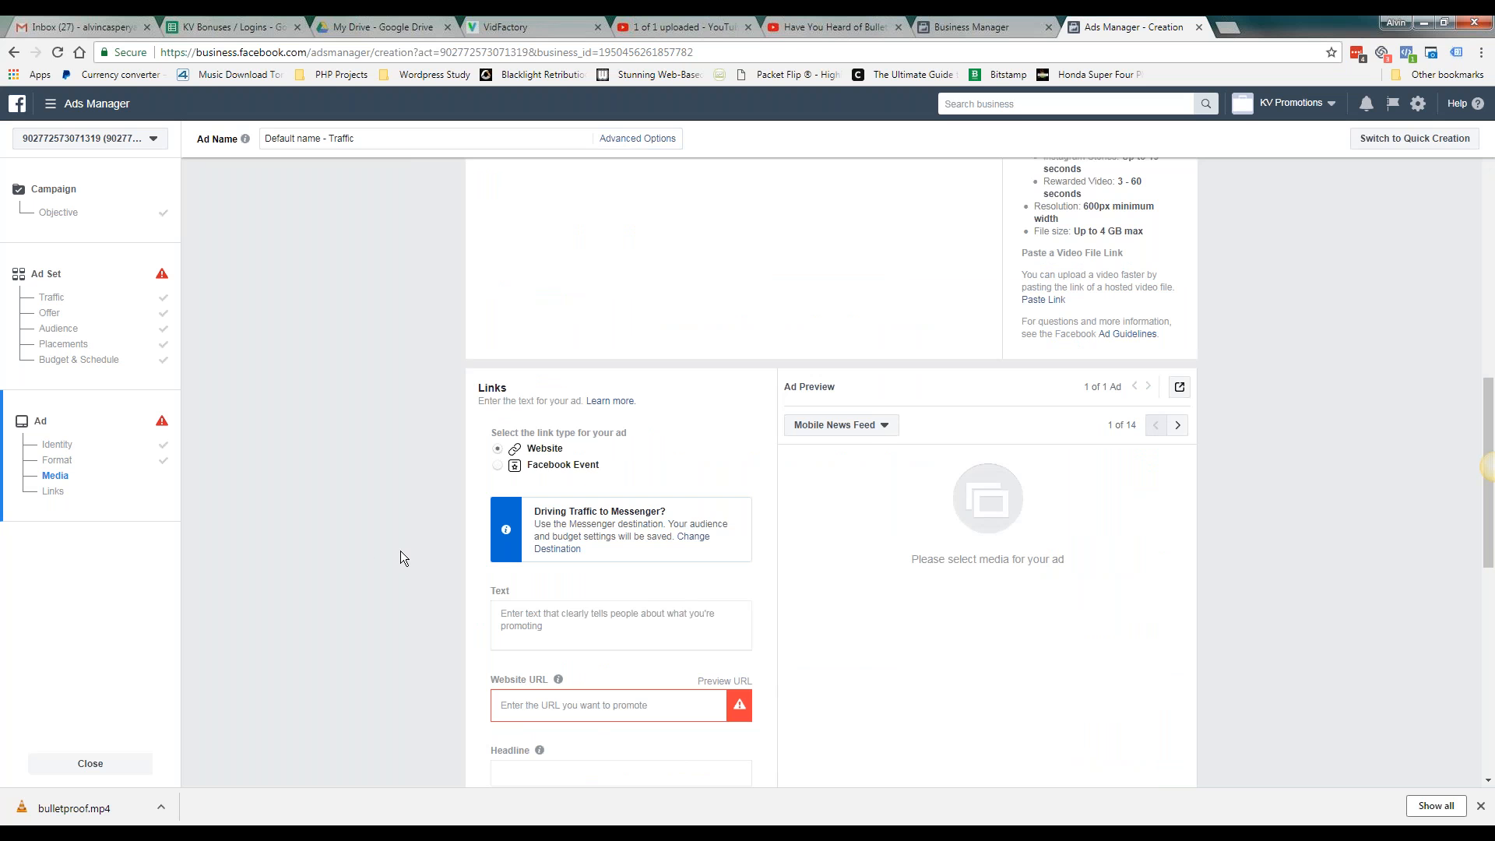
scroll(400, 550, down, 1)
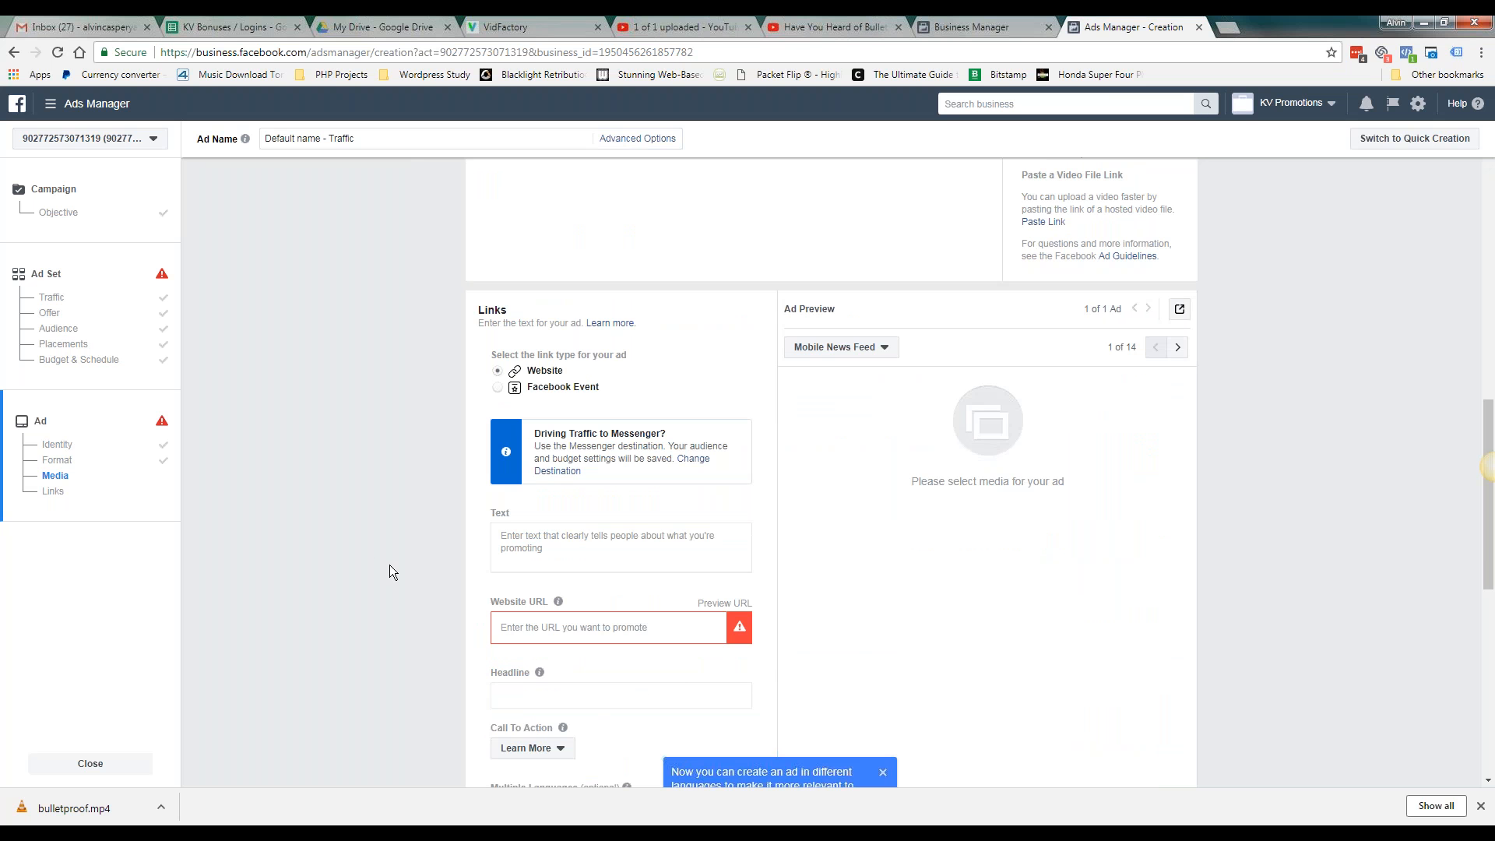
scroll(382, 568, up, 7)
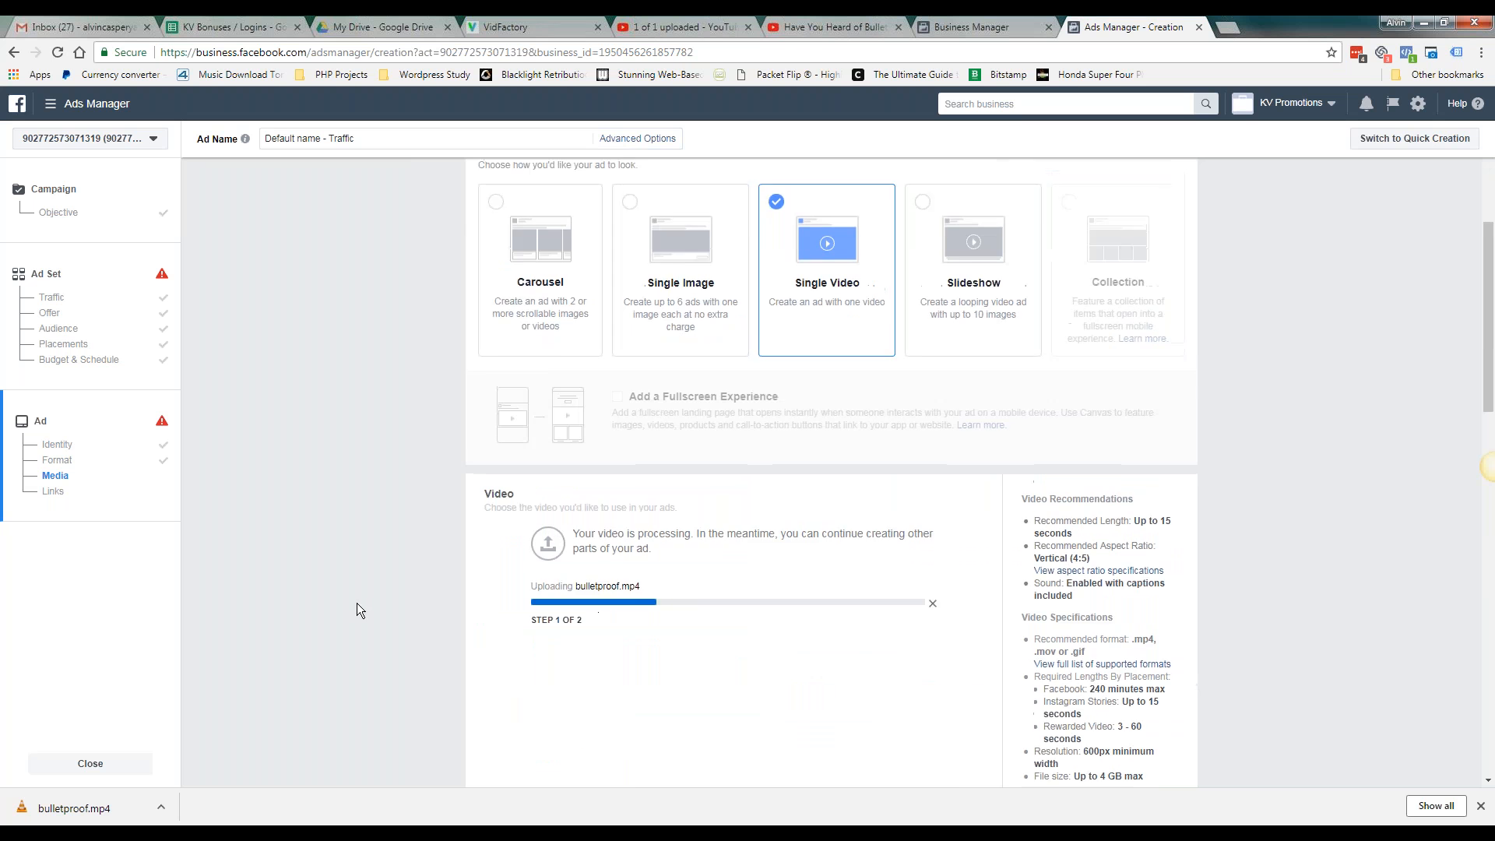
scroll(357, 615, down, 5)
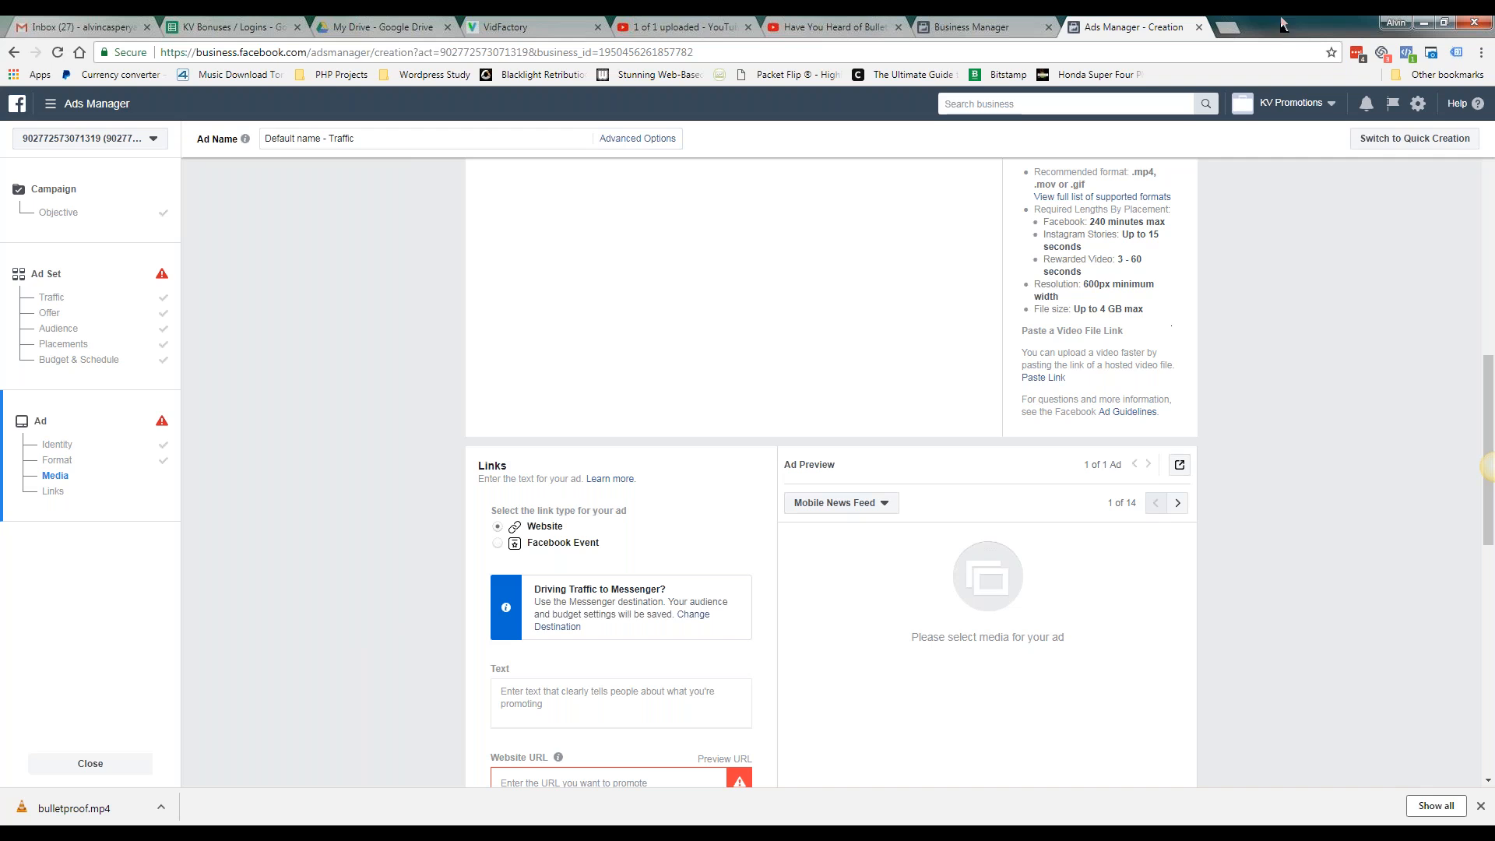
Open Facebook in a new browser tab and bring up the full list of Business Manager businesses
click(1229, 28)
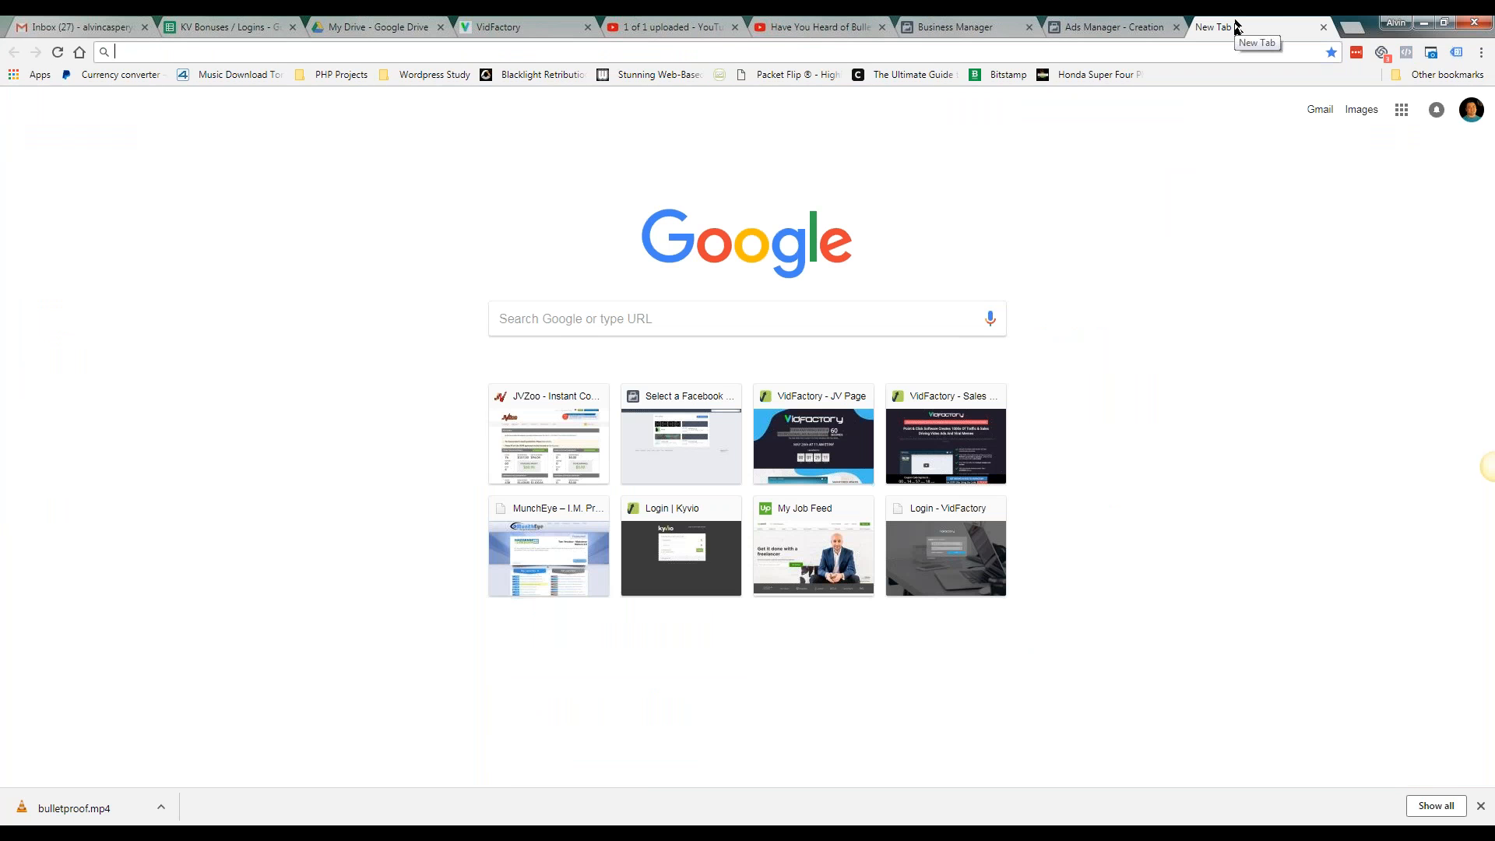
text(face)
key(Return)
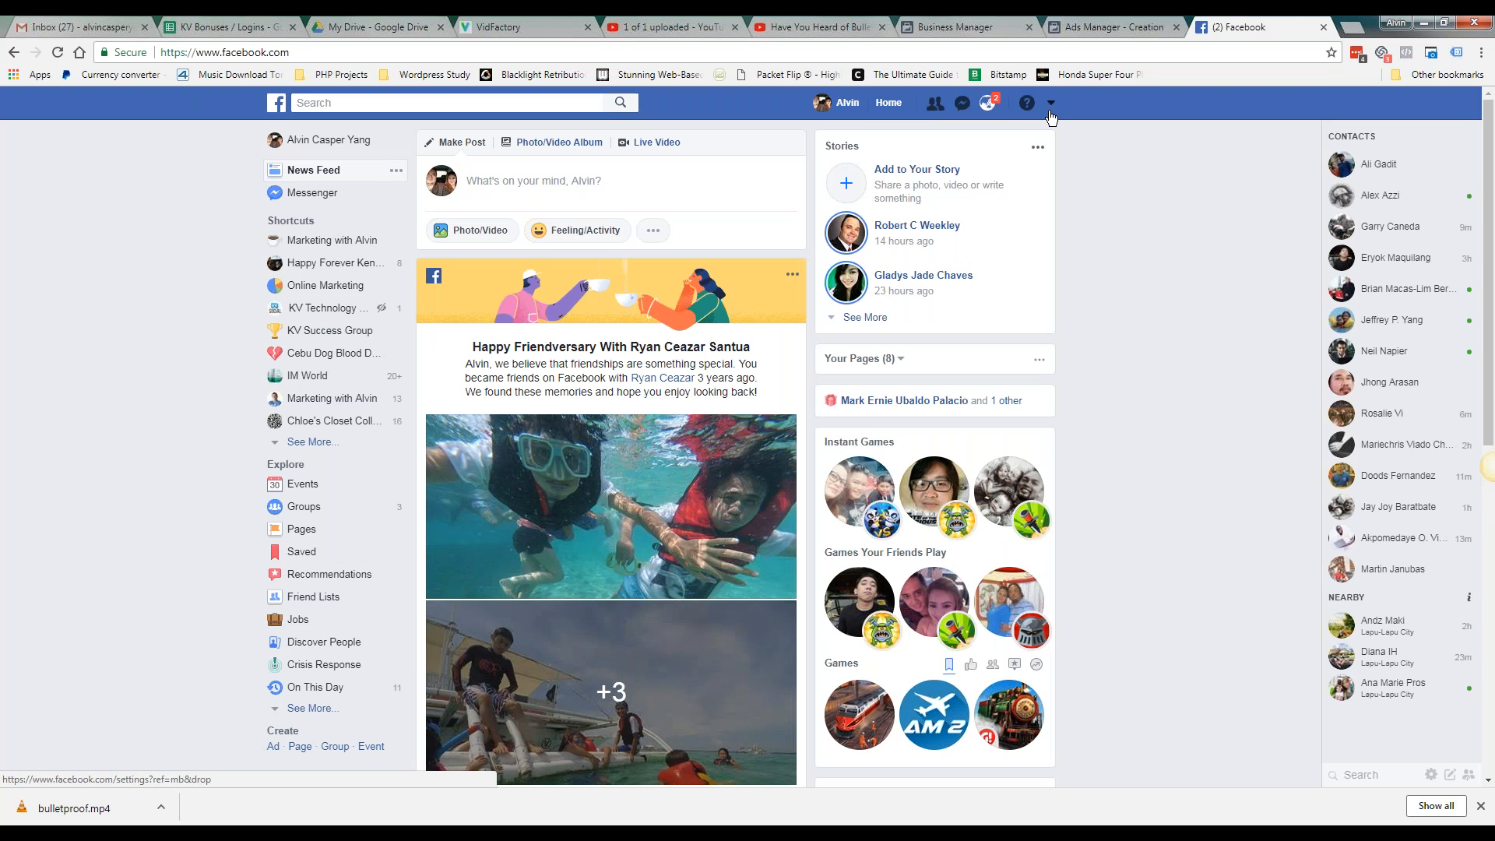
click(1052, 104)
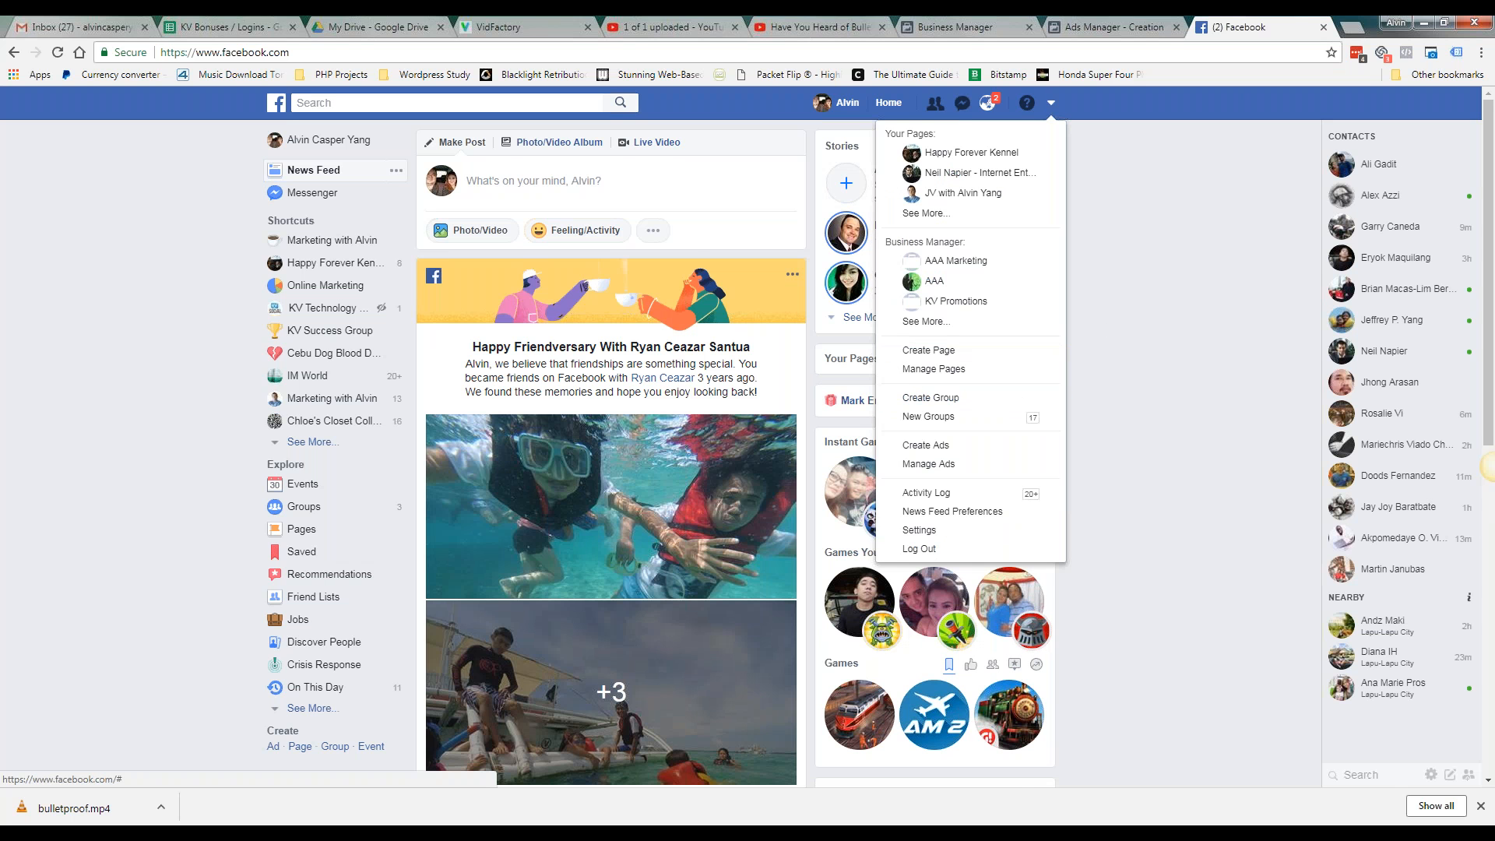
scroll(1023, 408, down, 1)
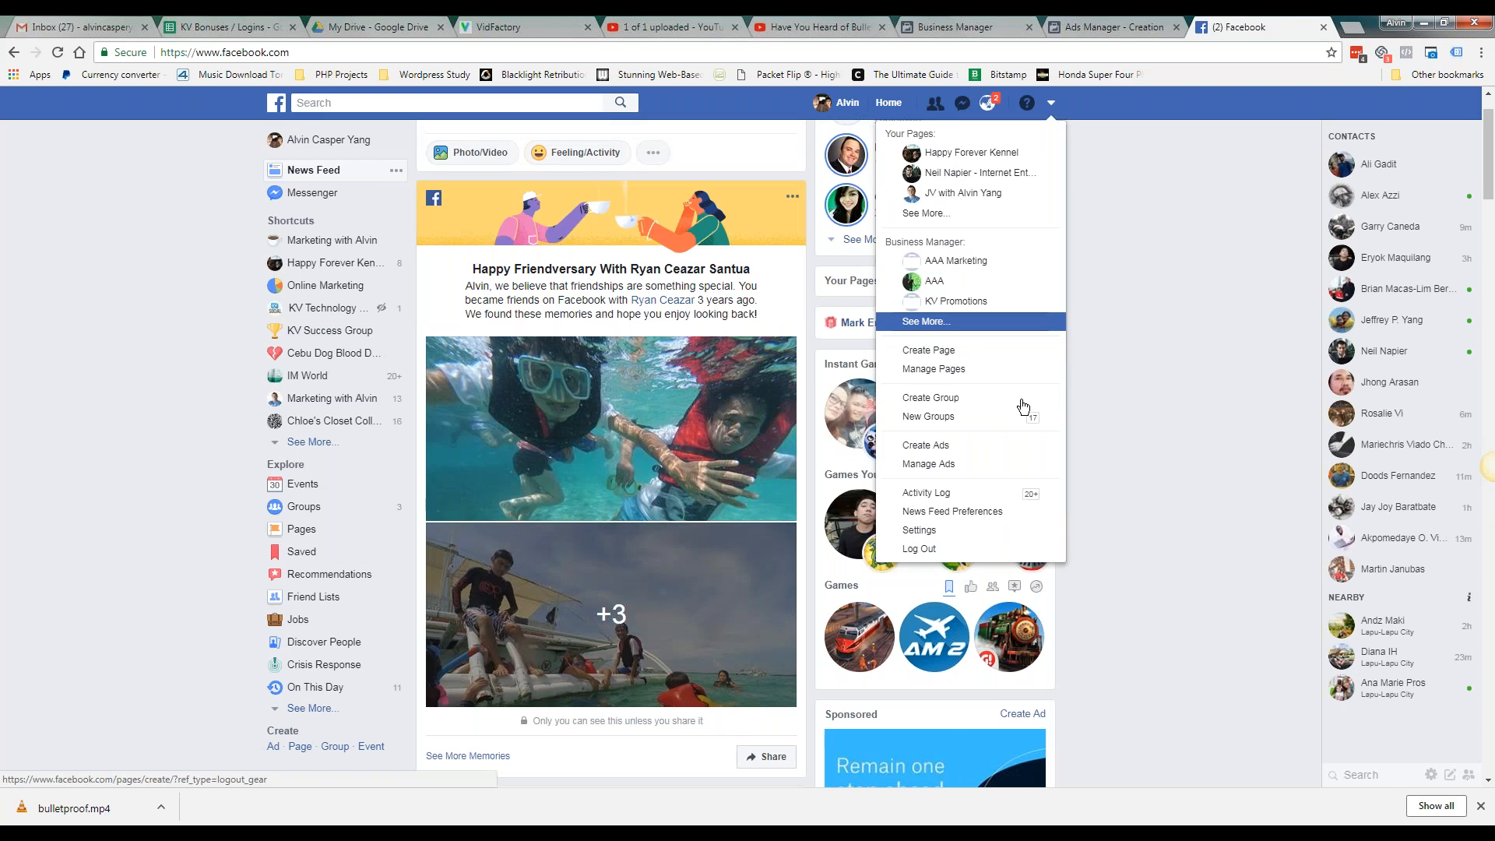
click(970, 322)
Go to facebook.com/ads and open the first personal ad account to view its campaigns
key(ctrl+l)
text(business)
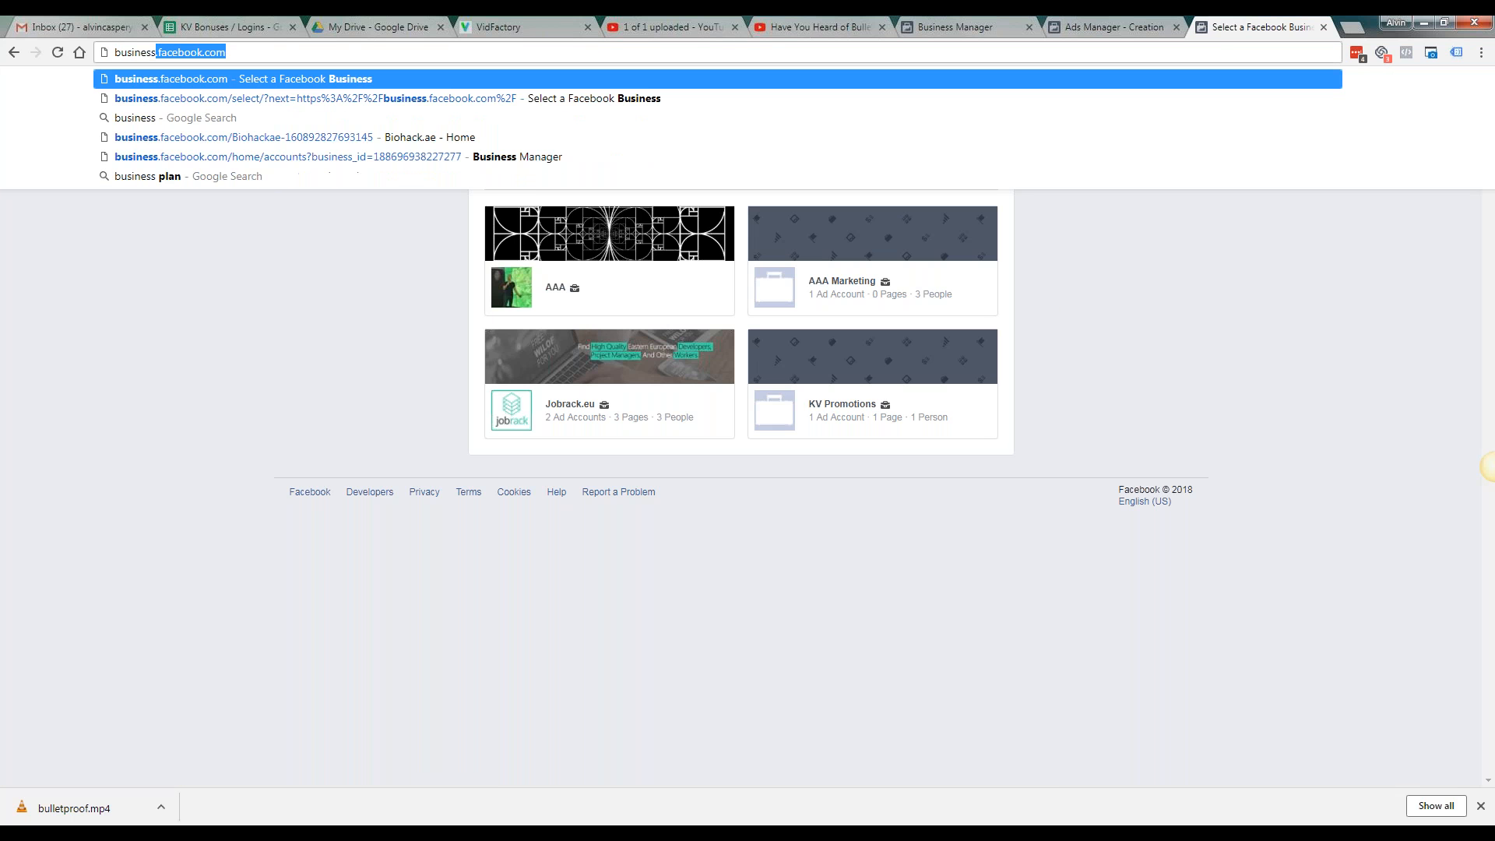
key(ctrl+a)
text(facebook)
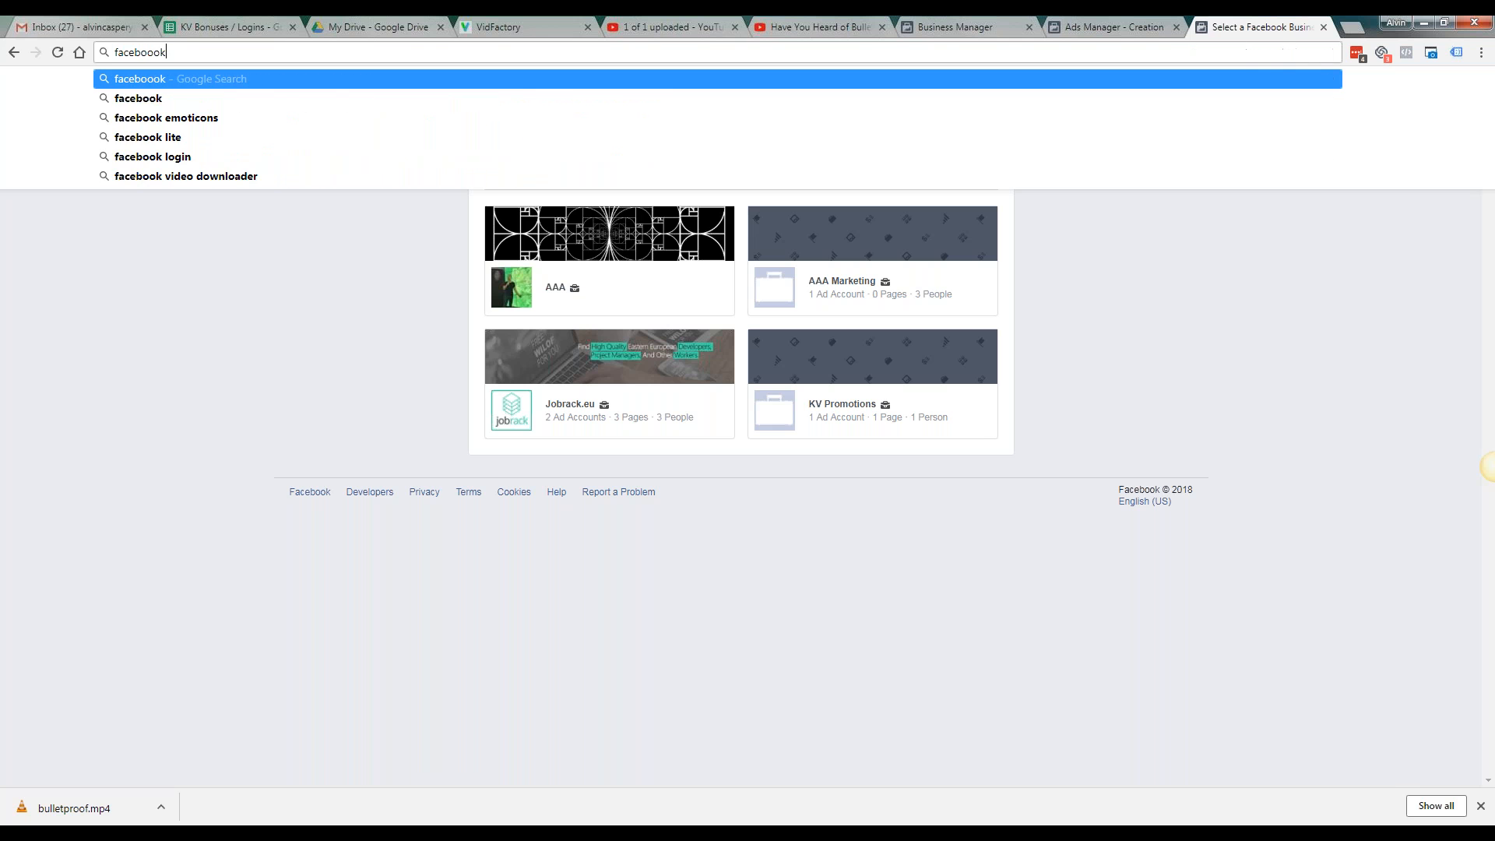
text(.com/adsa)
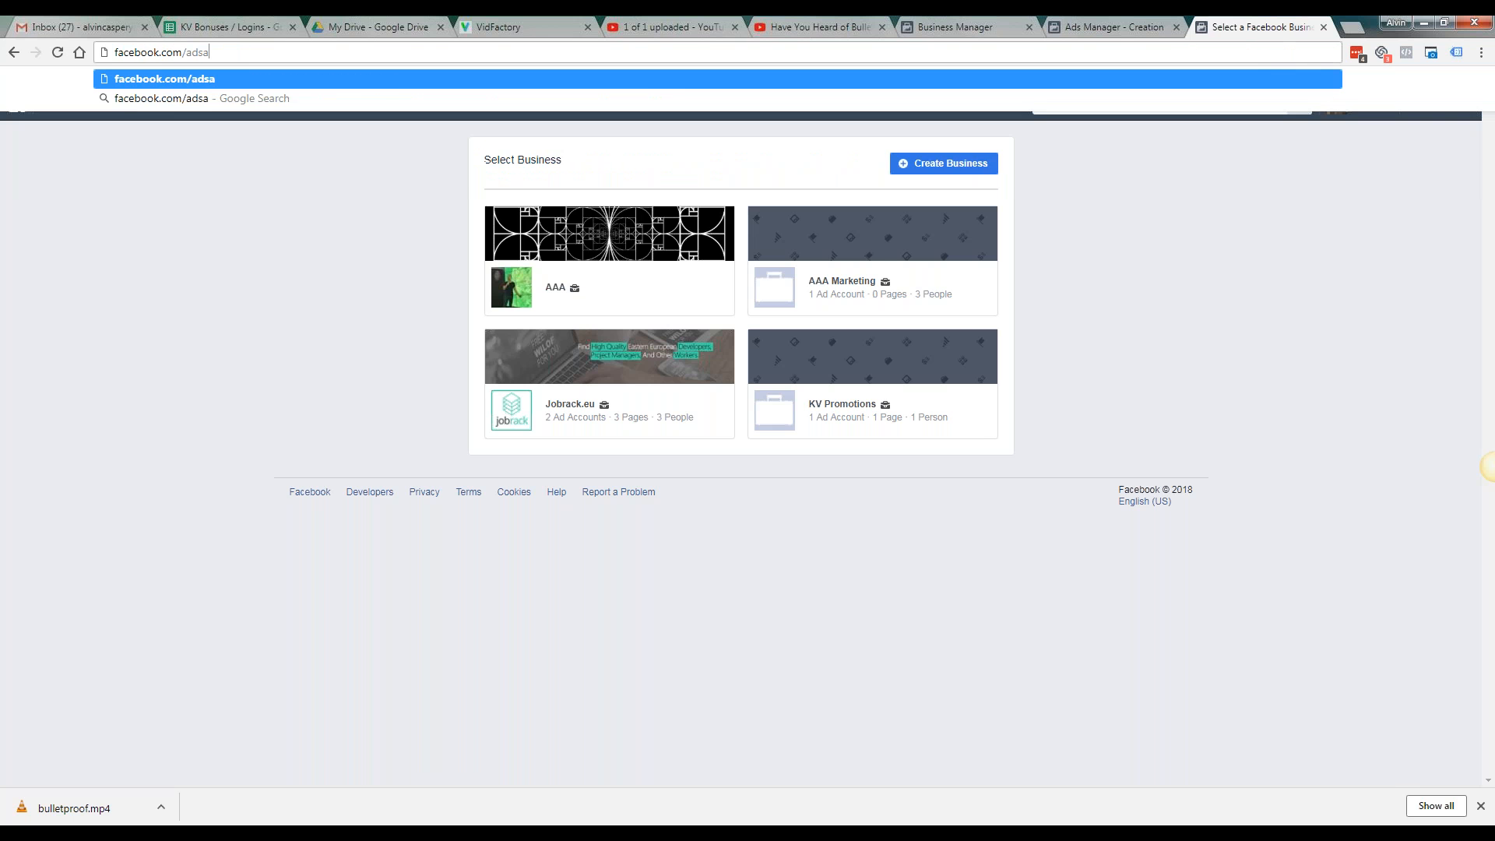
key(BackSpace)
key(Return)
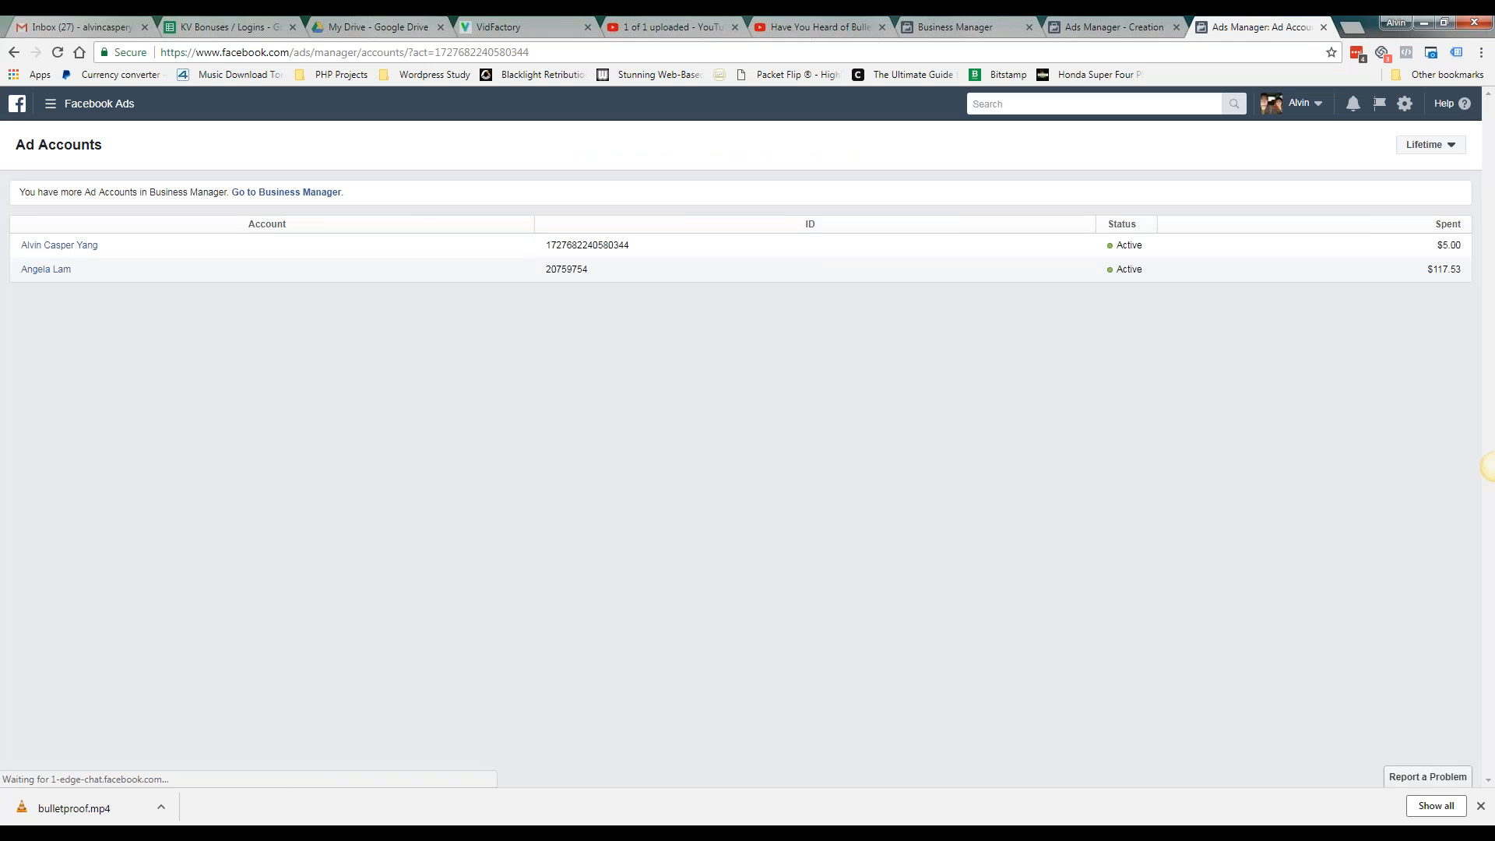
drag(1231, 244, 18, 244)
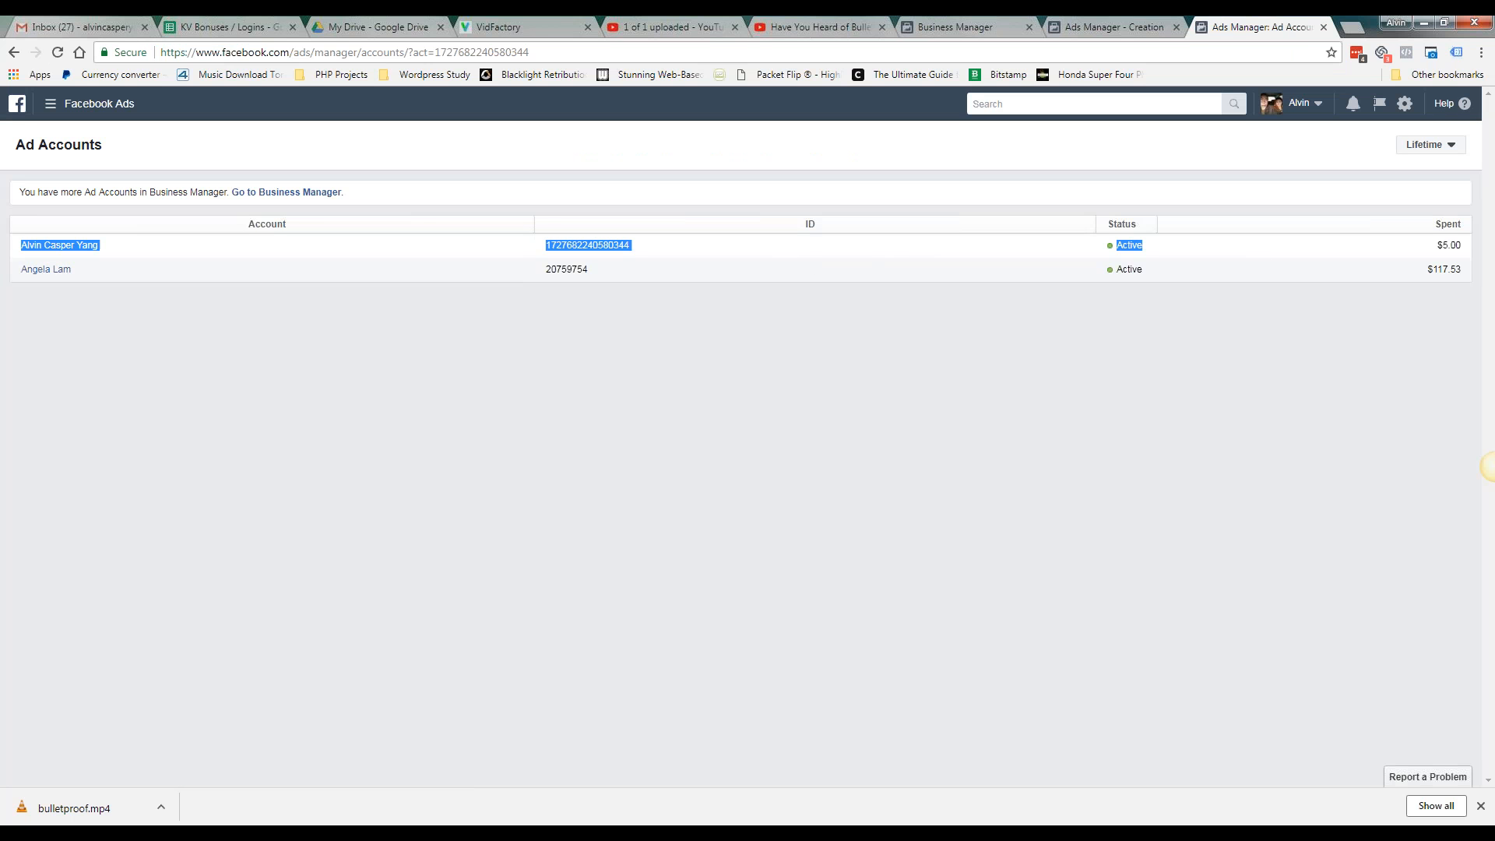
click(71, 246)
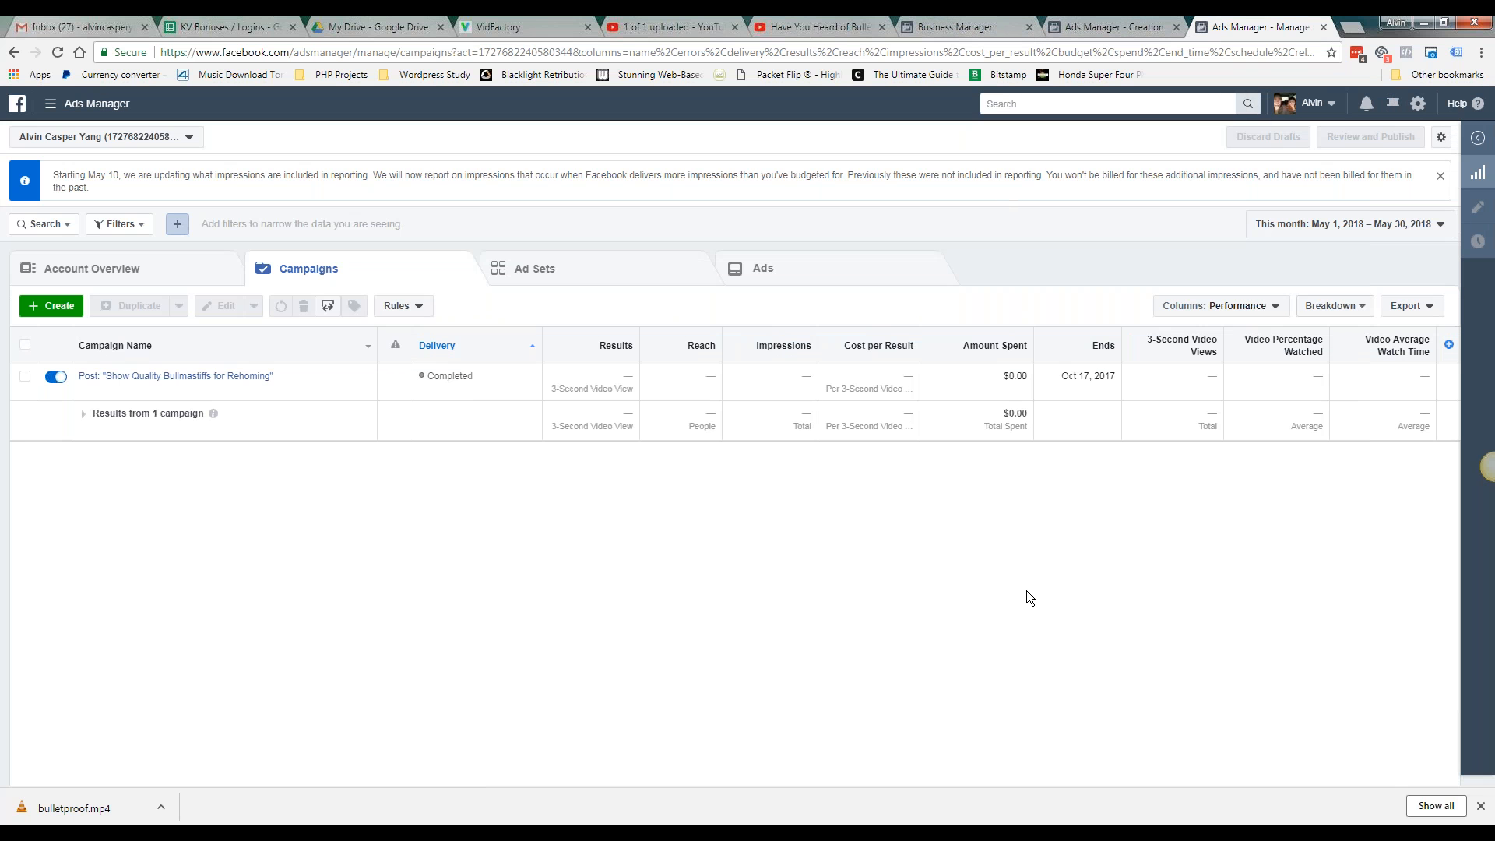
Return to the ad draft in the Ads Manager creation tab and play the Mobile News Feed preview, skipping to different points in the video
click(983, 24)
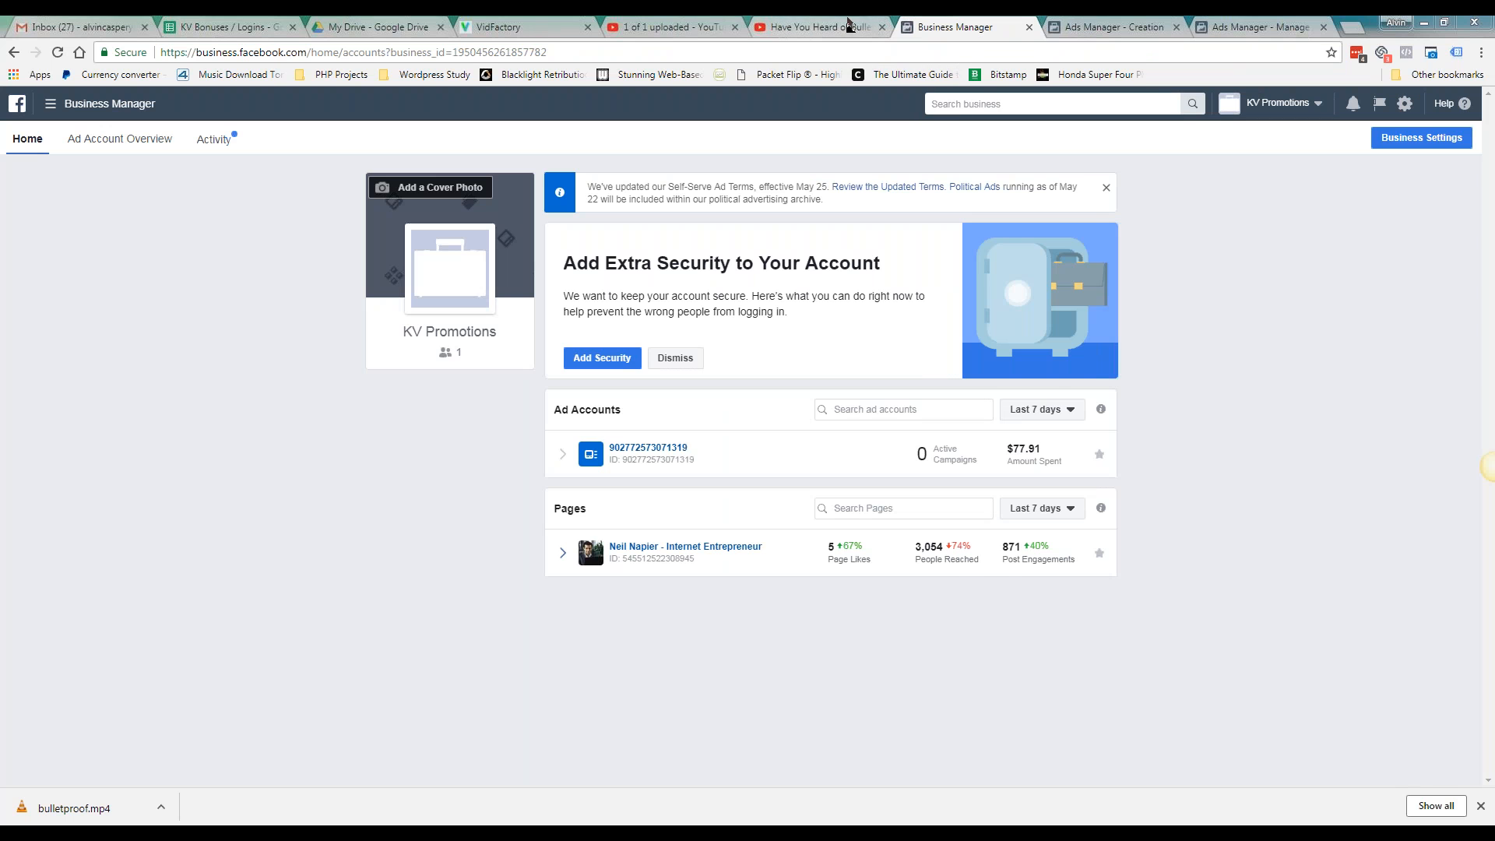
click(1146, 24)
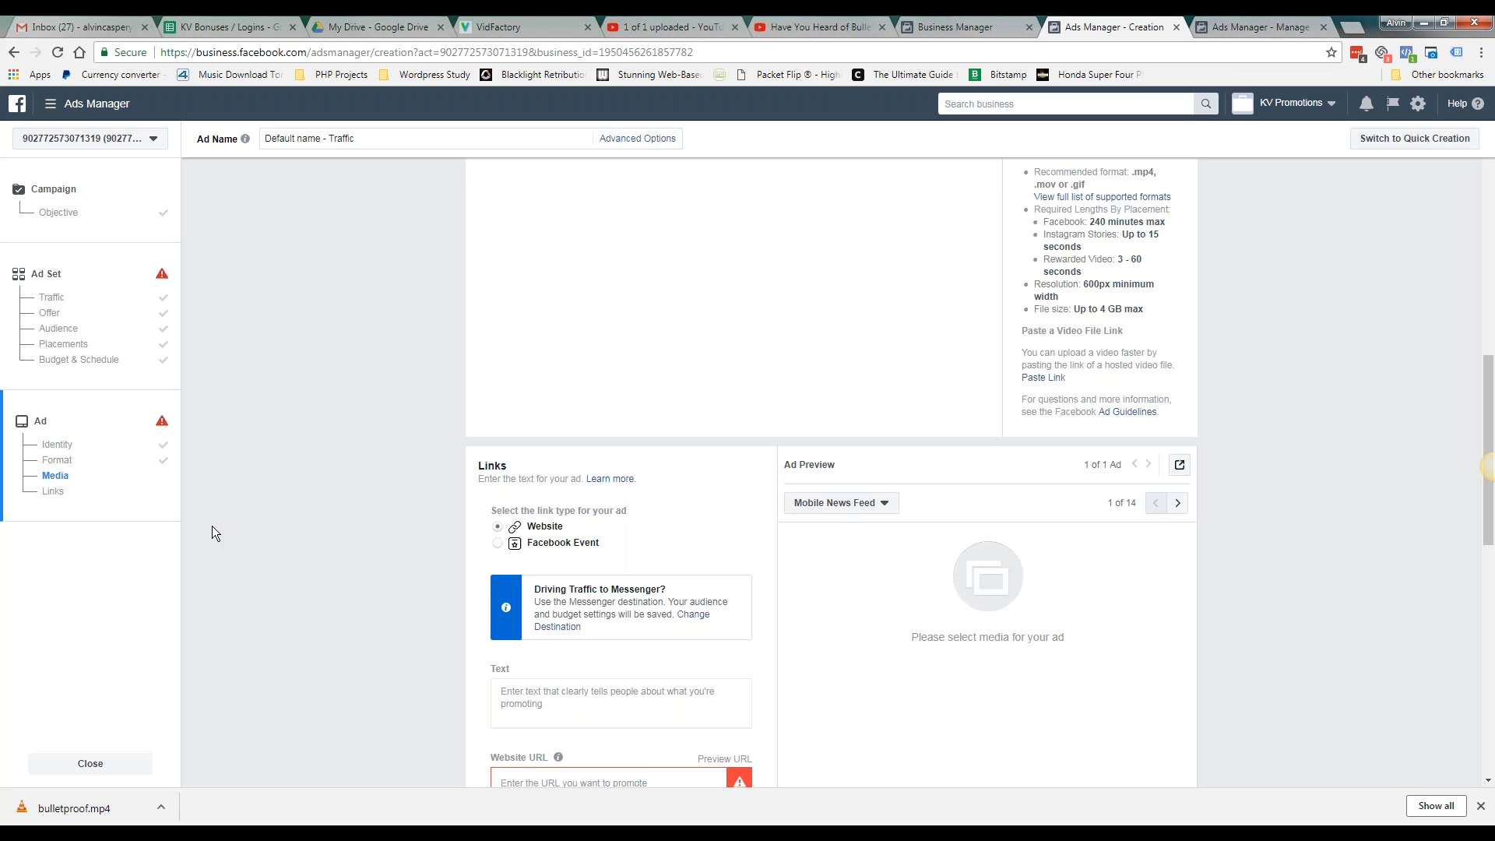
scroll(212, 526, down, 7)
scroll(359, 554, up, 4)
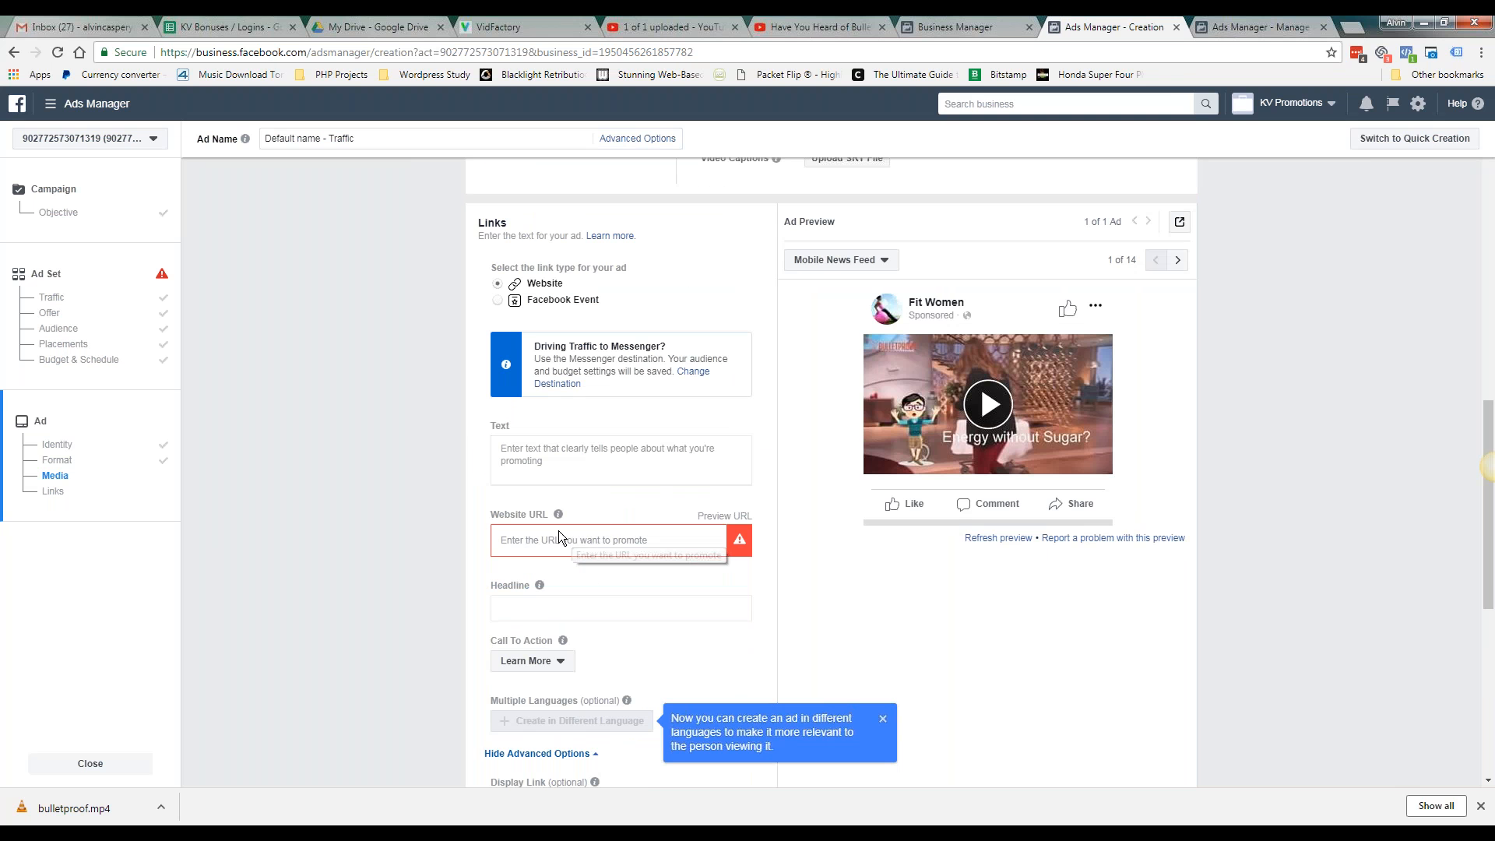
scroll(1051, 582, up, 3)
scroll(937, 507, down, 3)
click(969, 524)
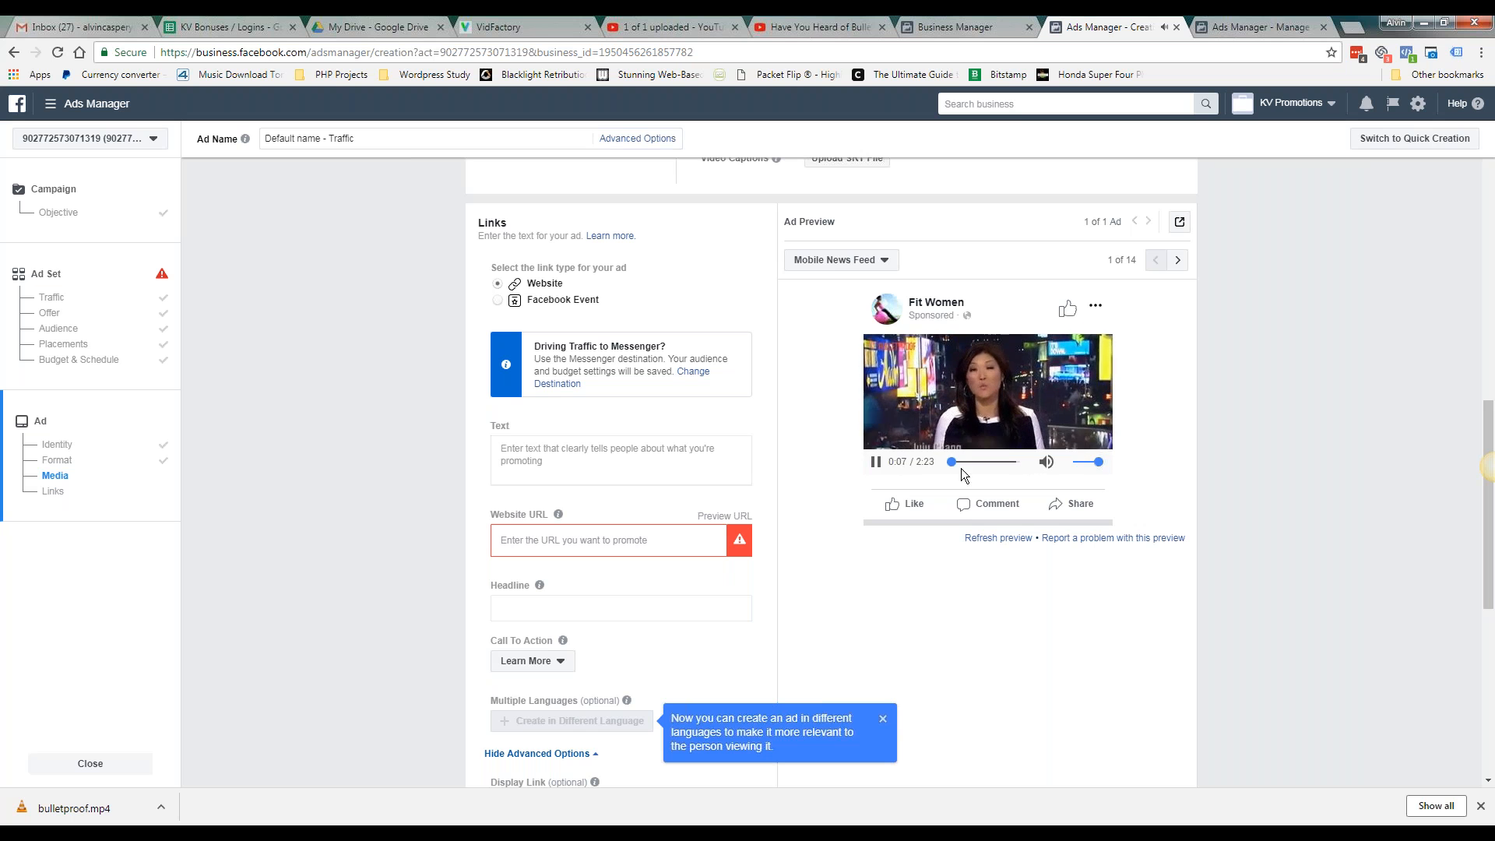
click(967, 464)
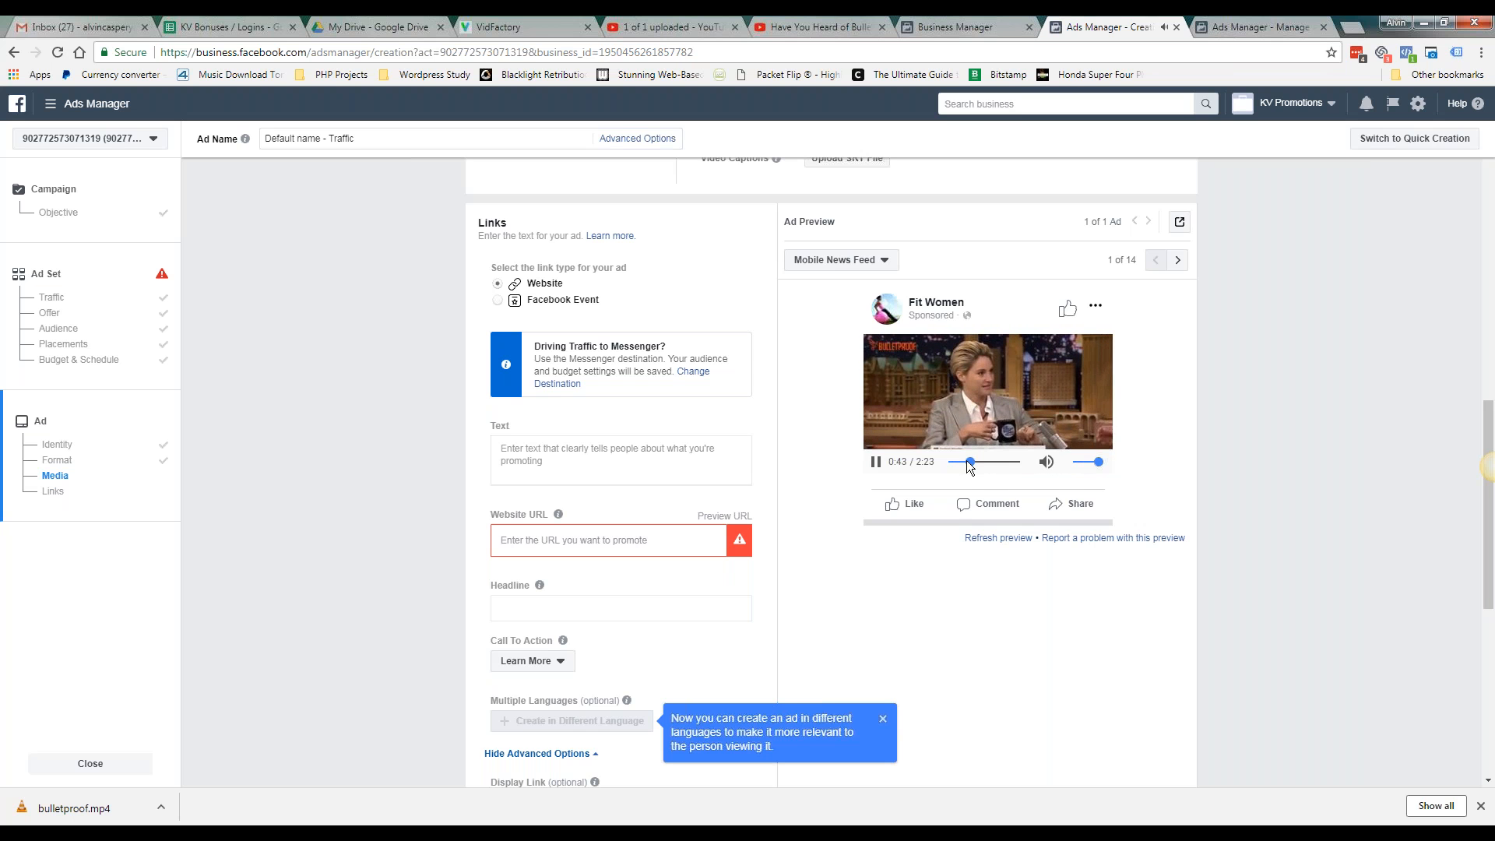
click(954, 461)
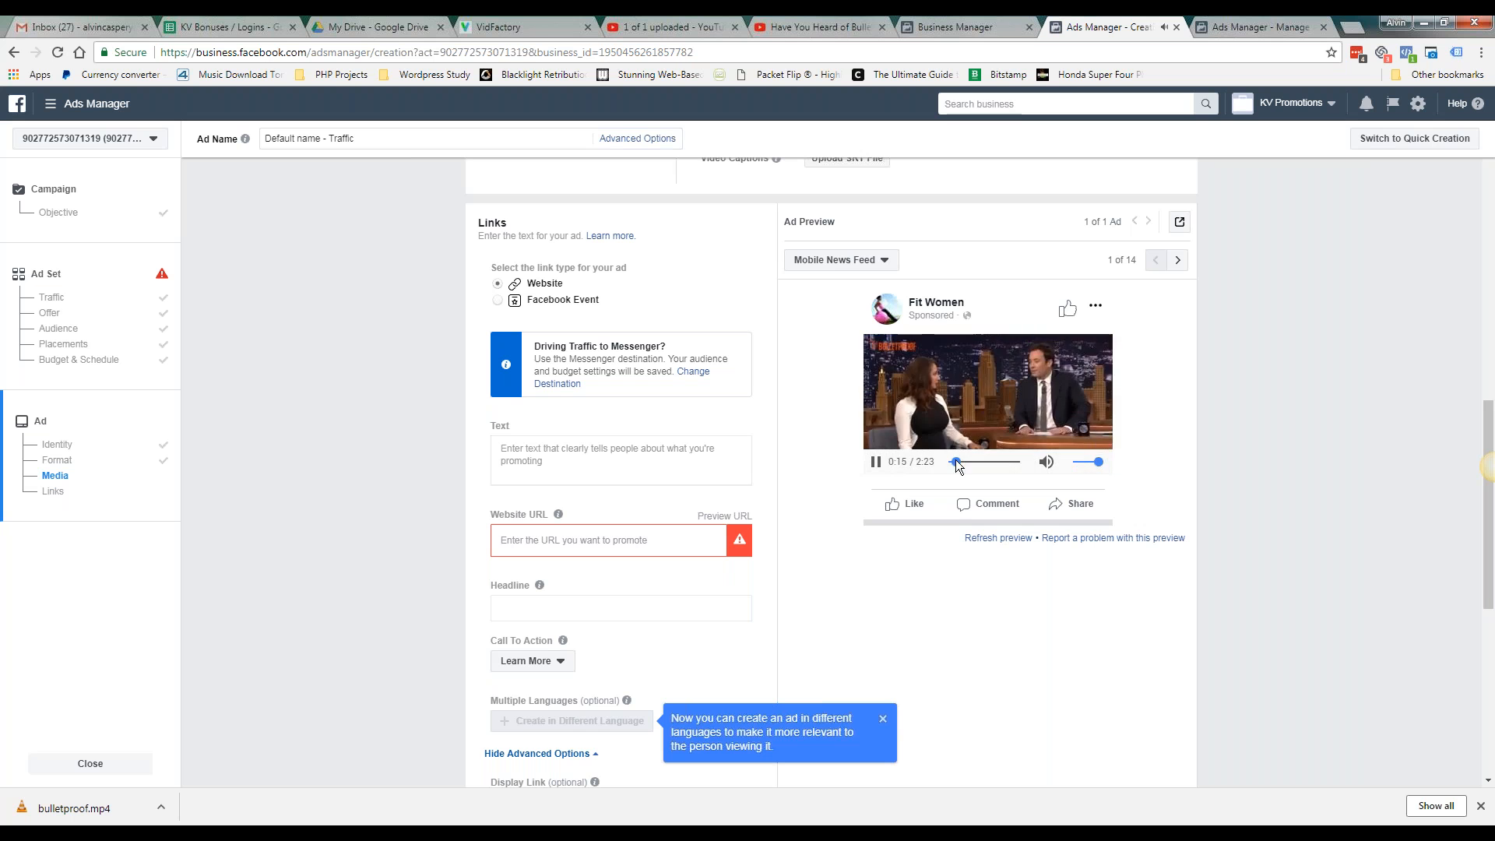
Skip through the ad's Mobile News Feed preview video to the sign-up call to action near its end and pause it
click(961, 462)
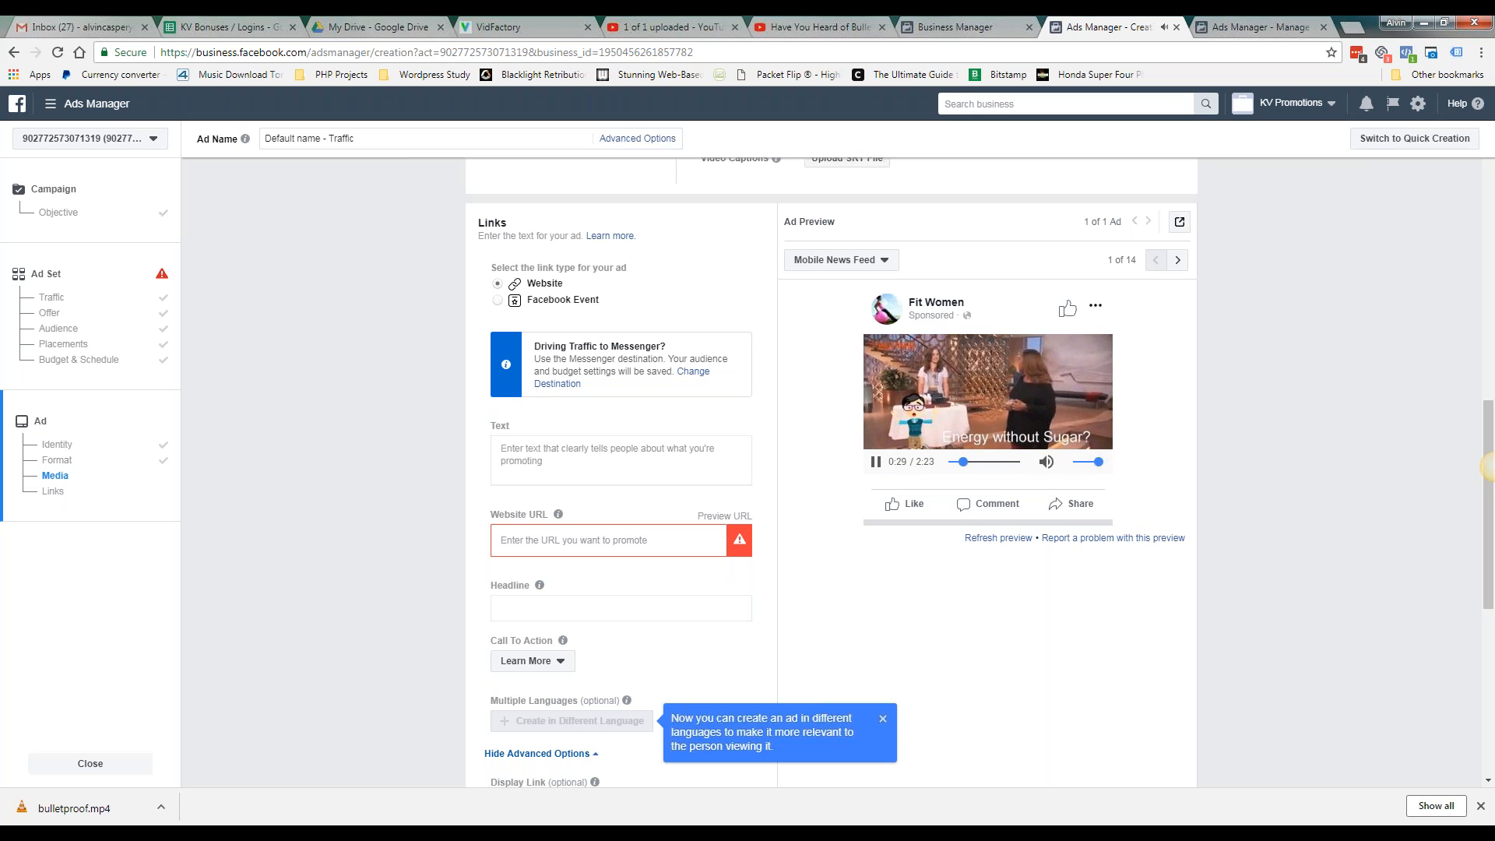
click(996, 463)
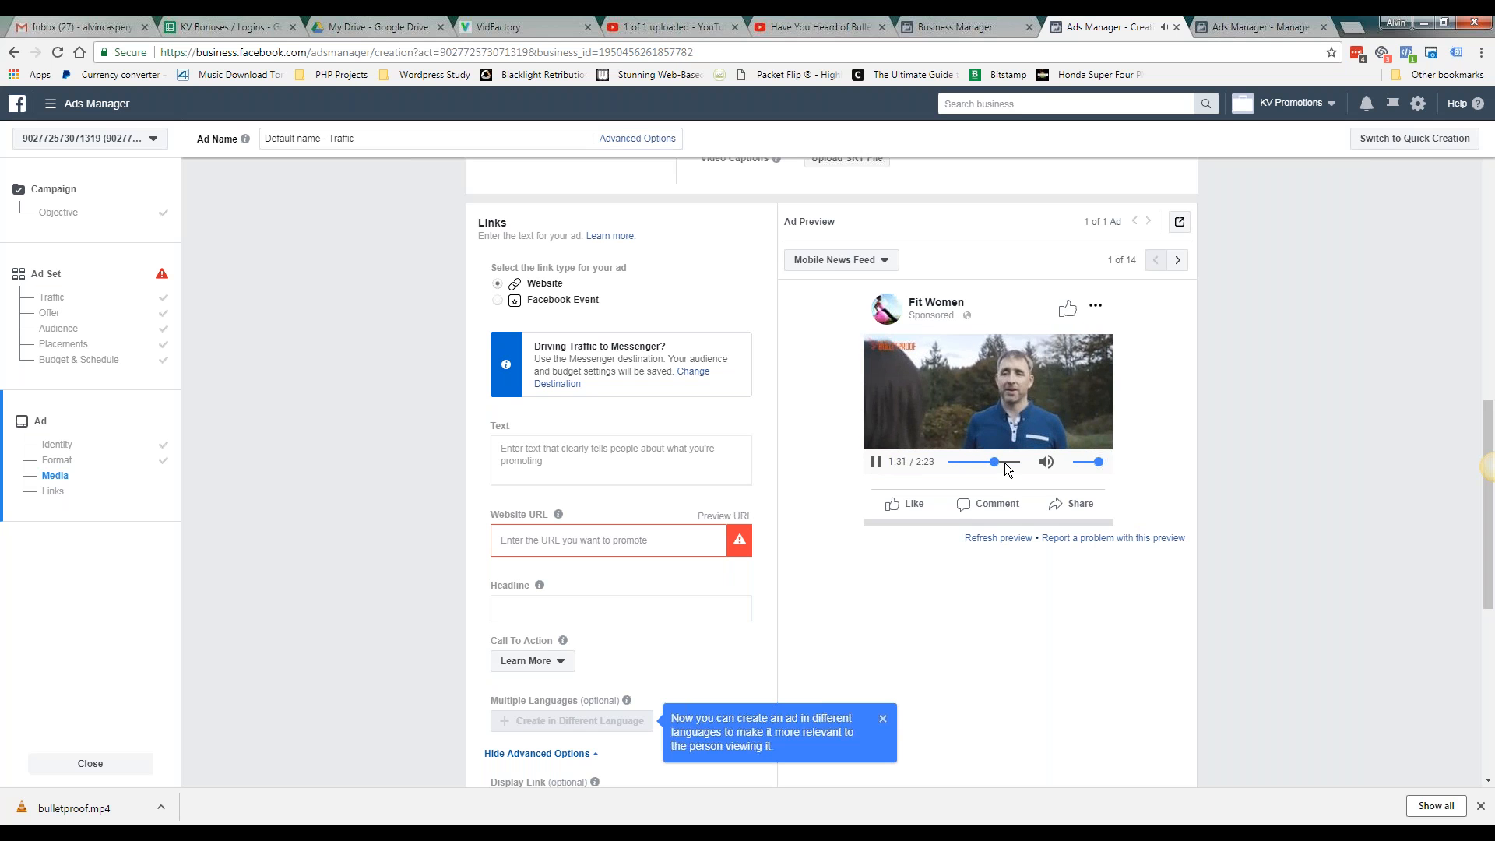
click(1009, 463)
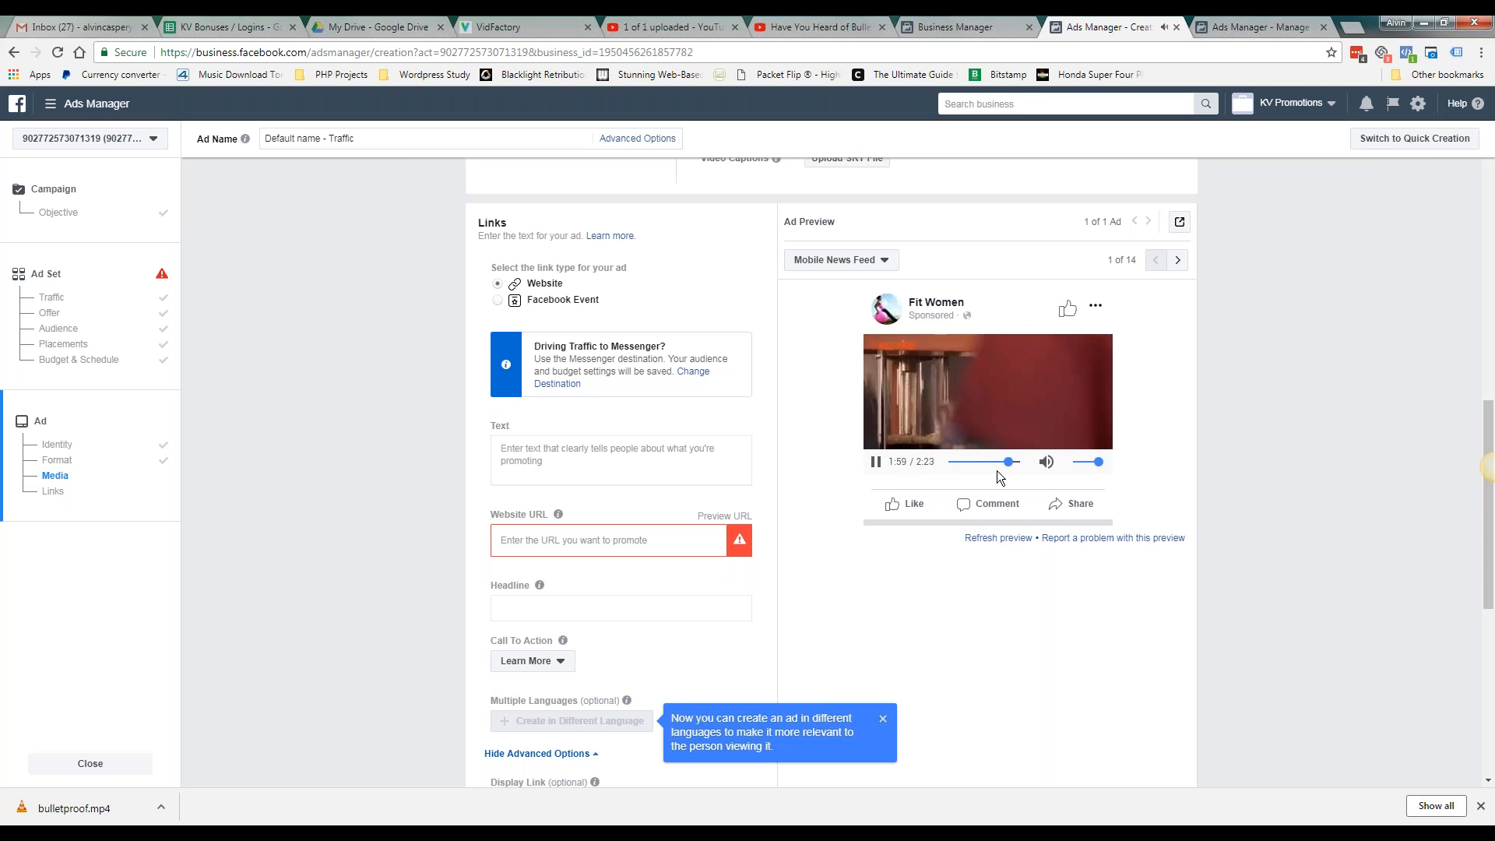
click(996, 463)
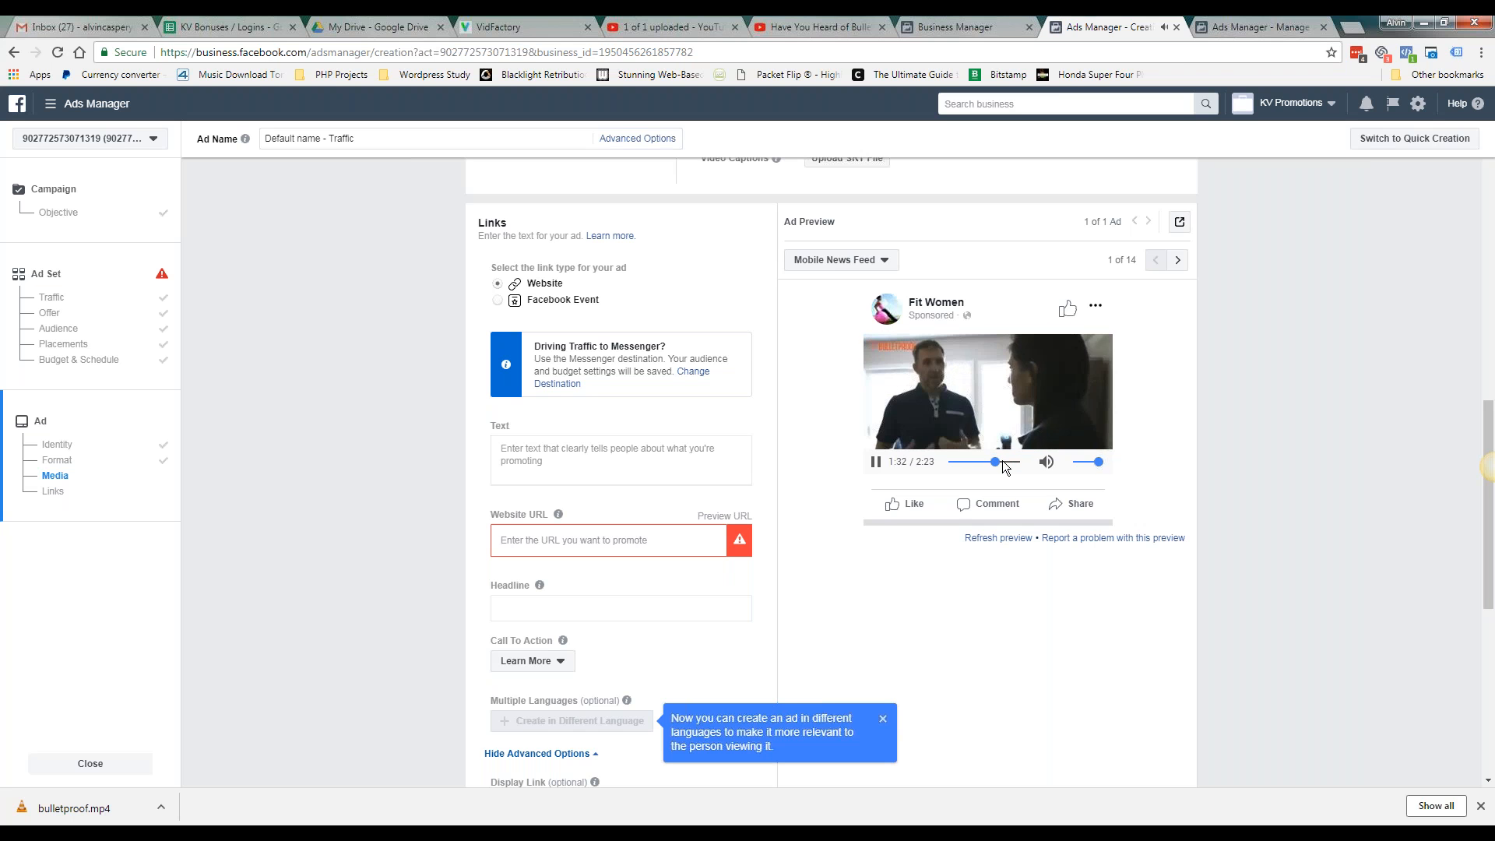
click(1002, 462)
click(1008, 463)
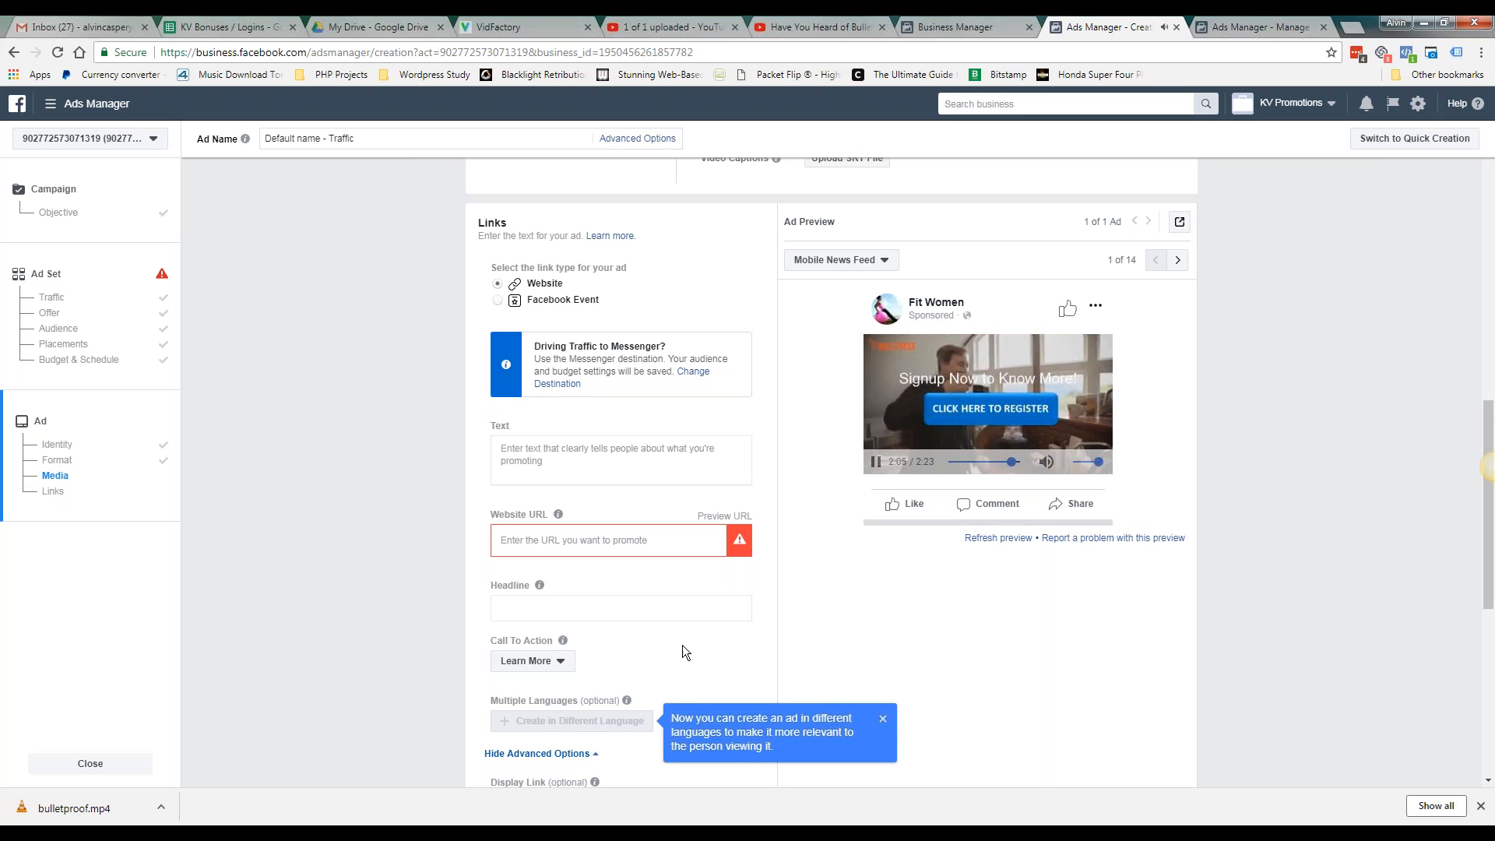
click(874, 462)
Look up the landing page for the ad's website URL by opening kvsocial.com/bonus/ in a new browser tab
click(496, 538)
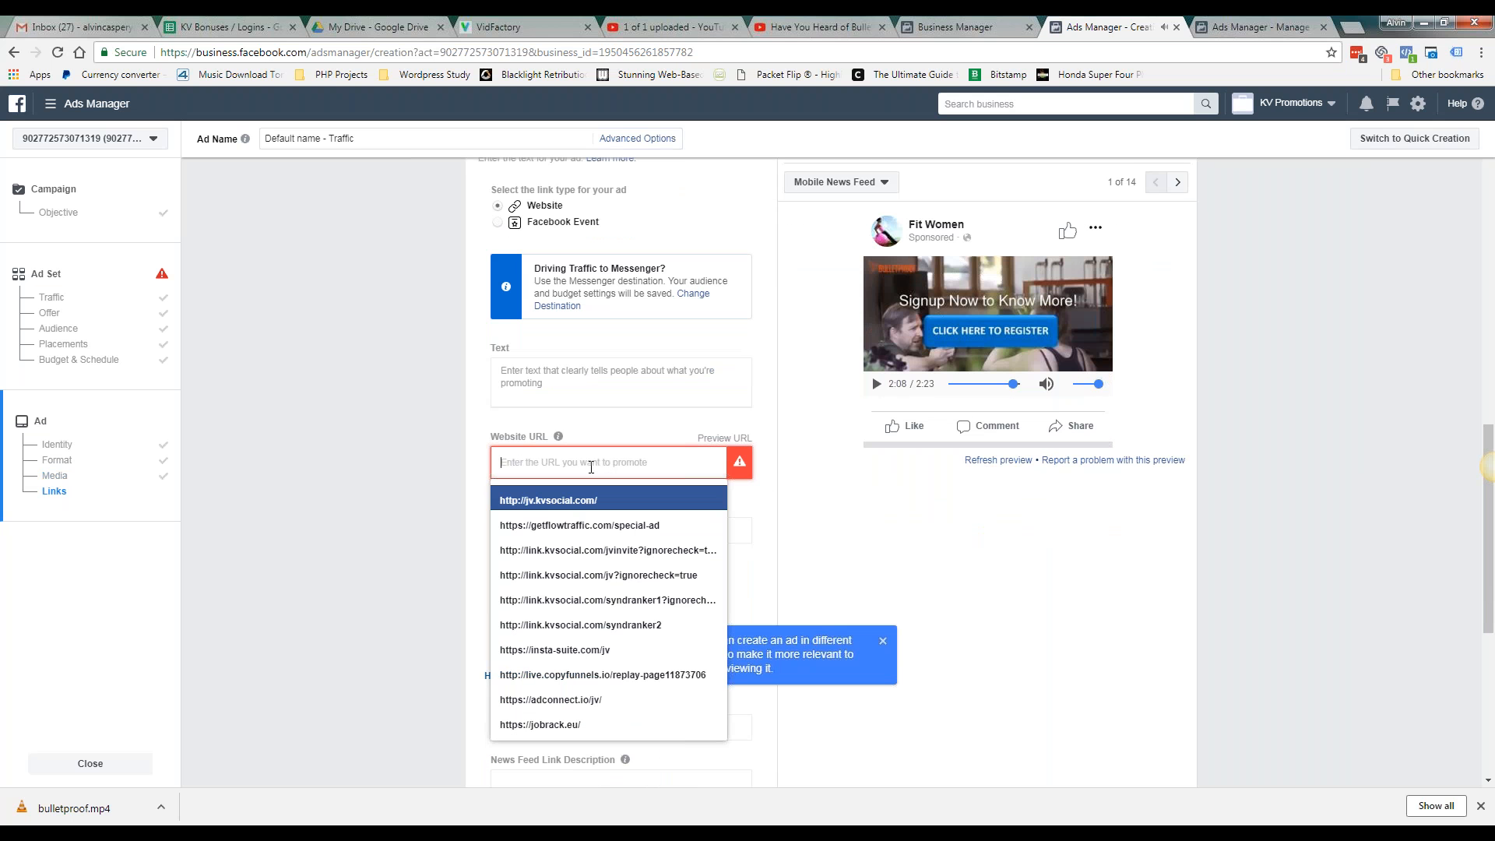
click(367, 535)
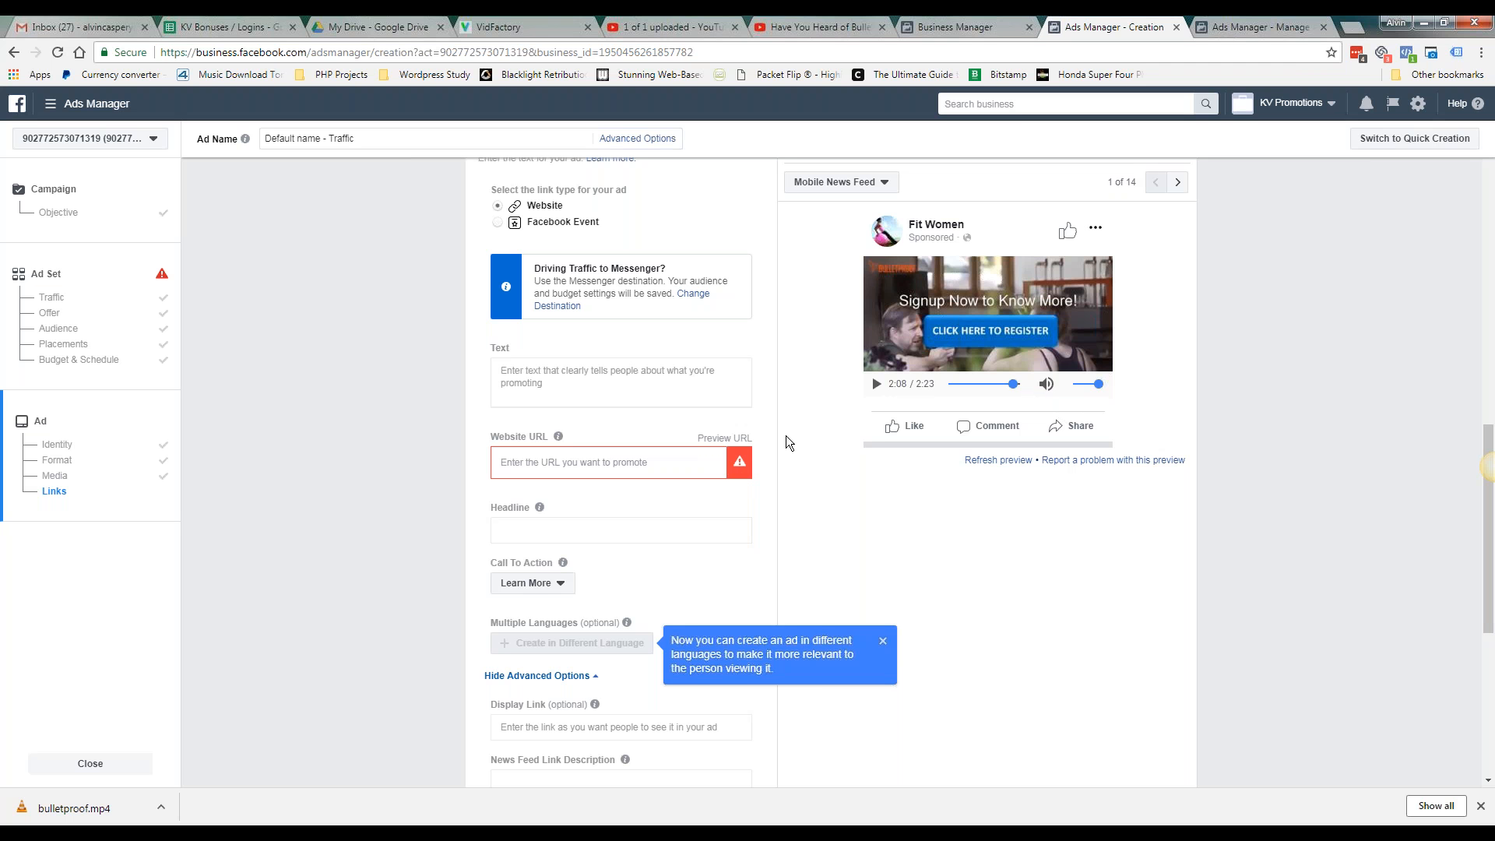
click(1356, 28)
text(kvsoc)
key(BackSpace)
key(BackSpace)
key(BackSpace)
key(BackSpace)
key(BackSpace)
key(BackSpace)
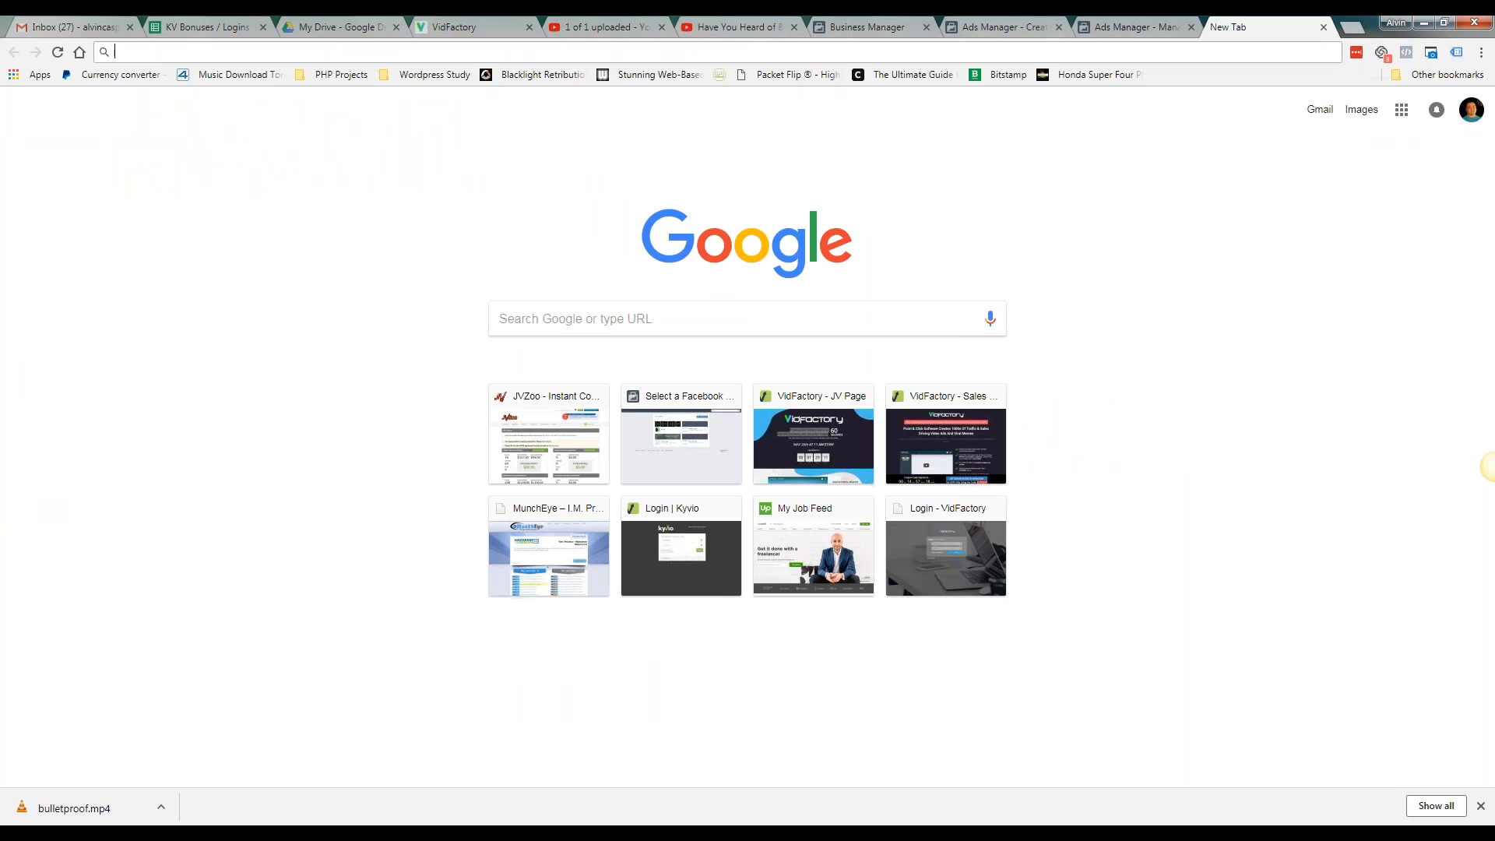
text(kvsocail)
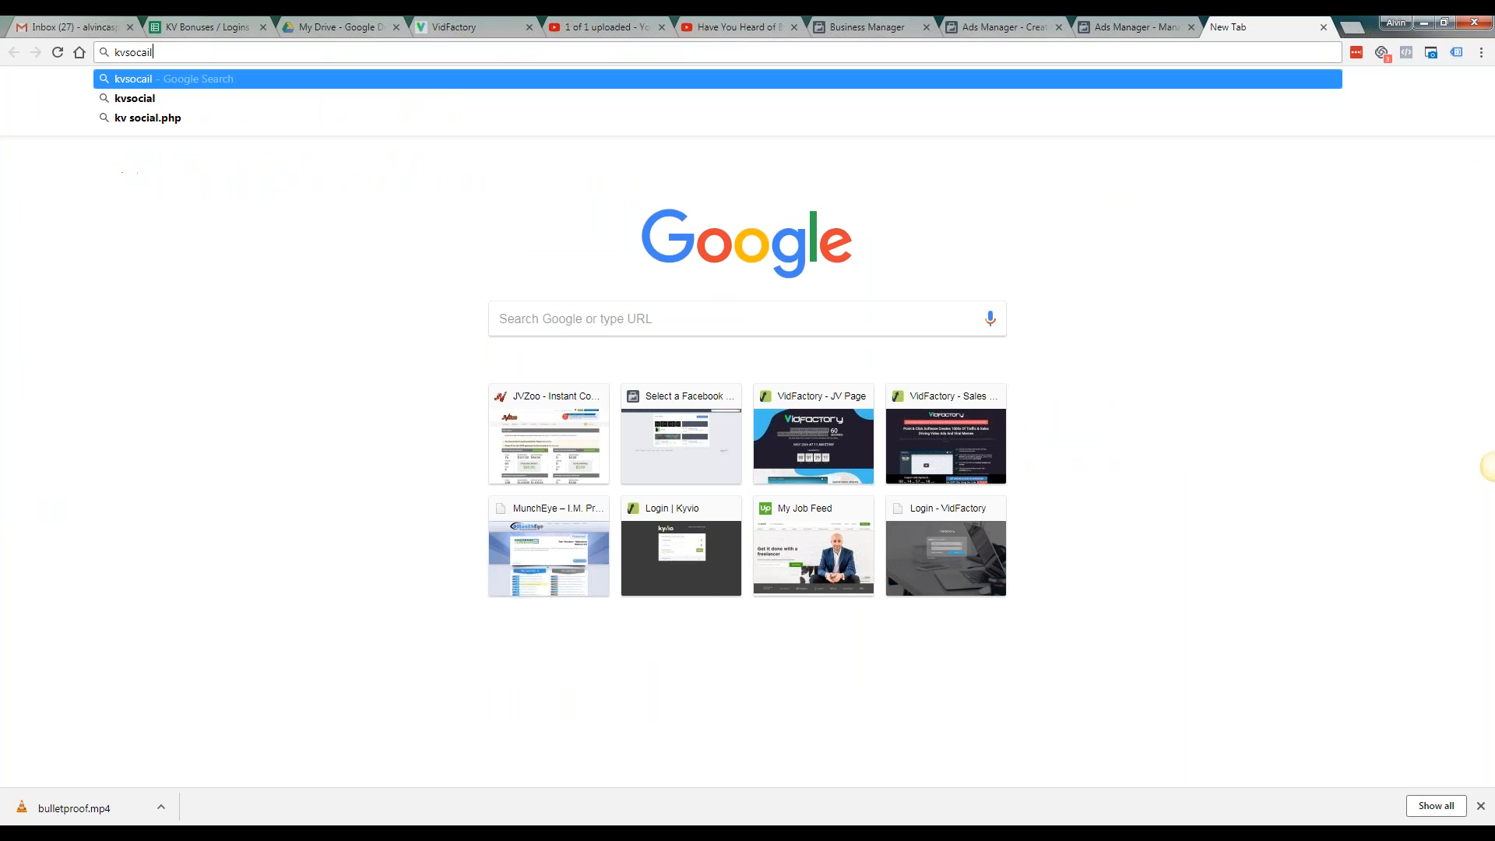
key(BackSpace)
key(BackSpace)
text(ial.com/)
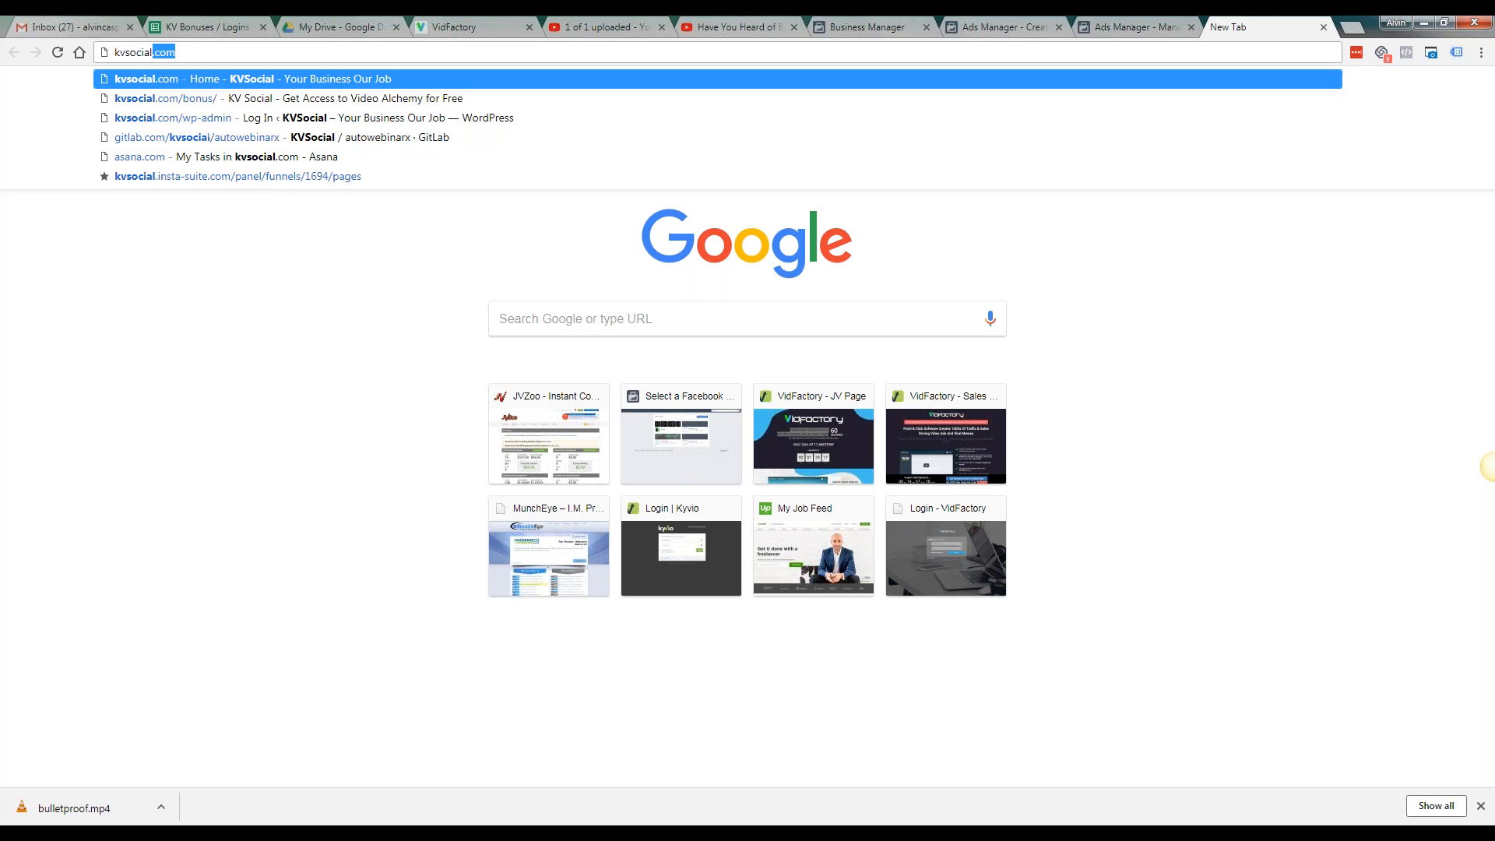
text(bon)
key(Return)
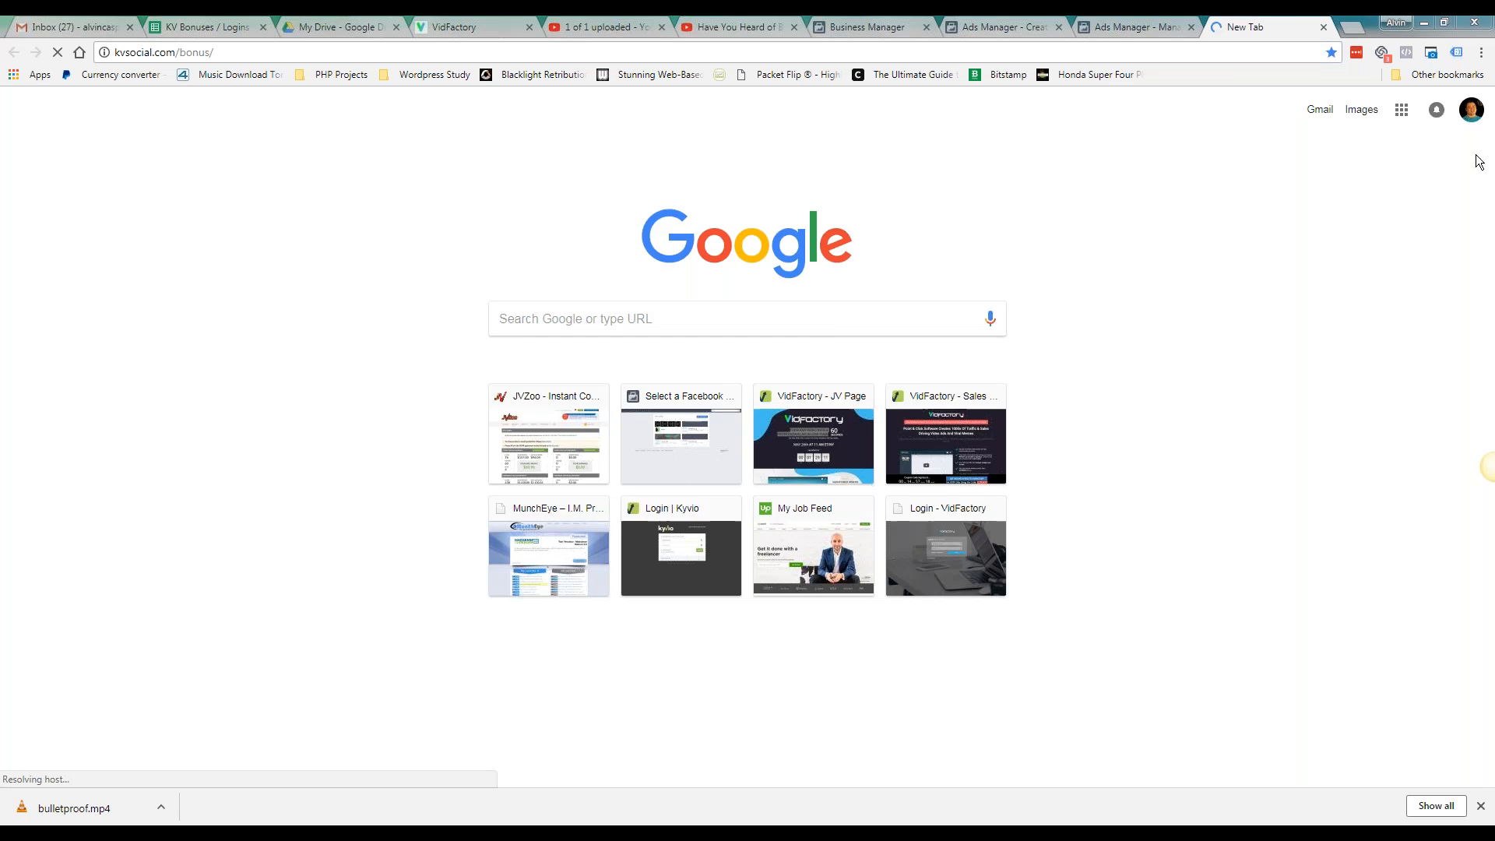
click(485, 23)
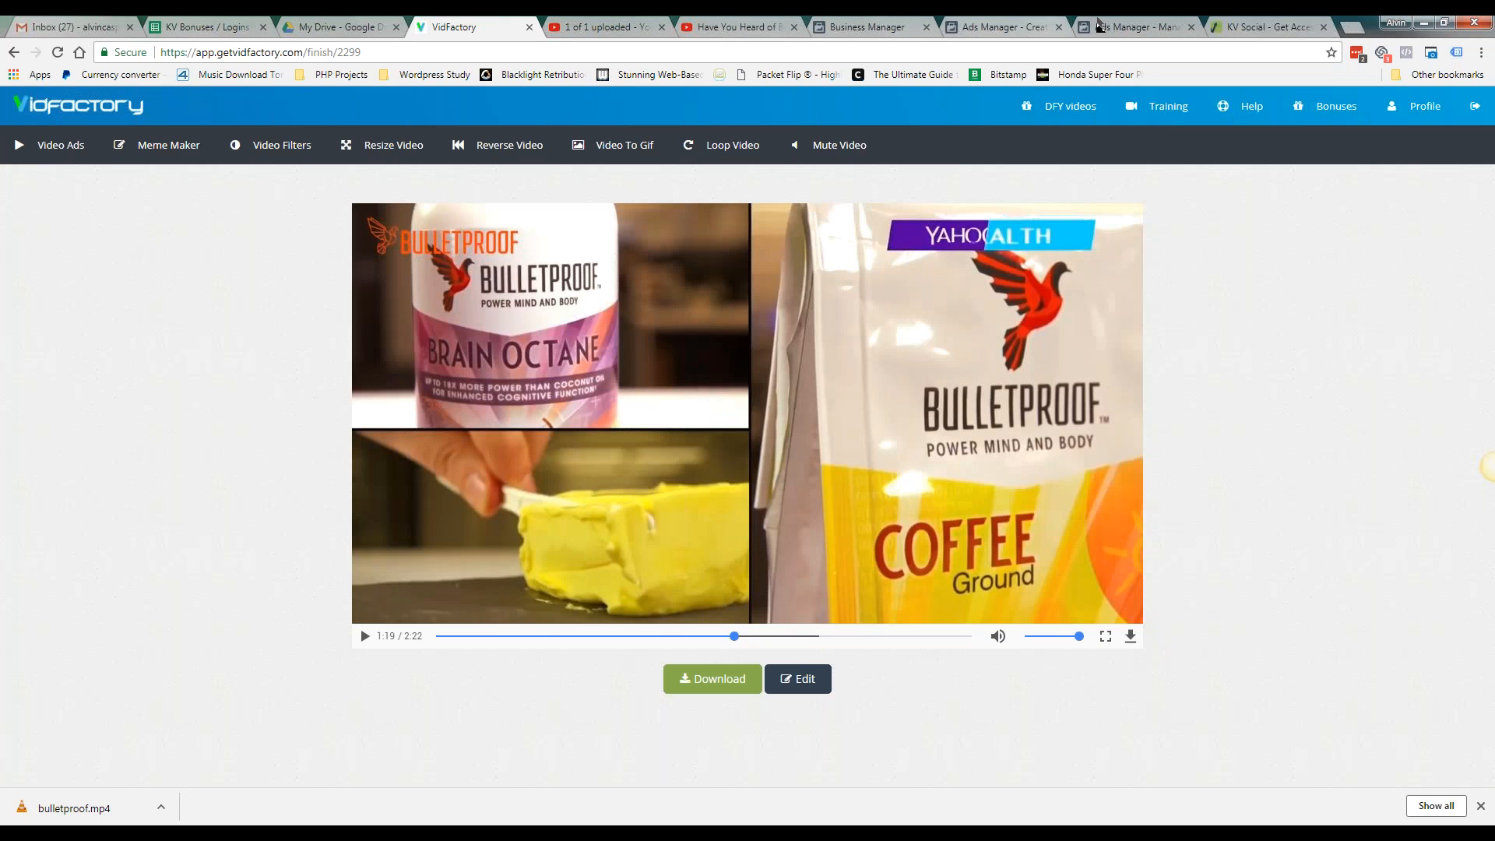
click(1137, 27)
click(1005, 26)
click(586, 463)
text(https://kvapproved.kyvio.com/freebonus)
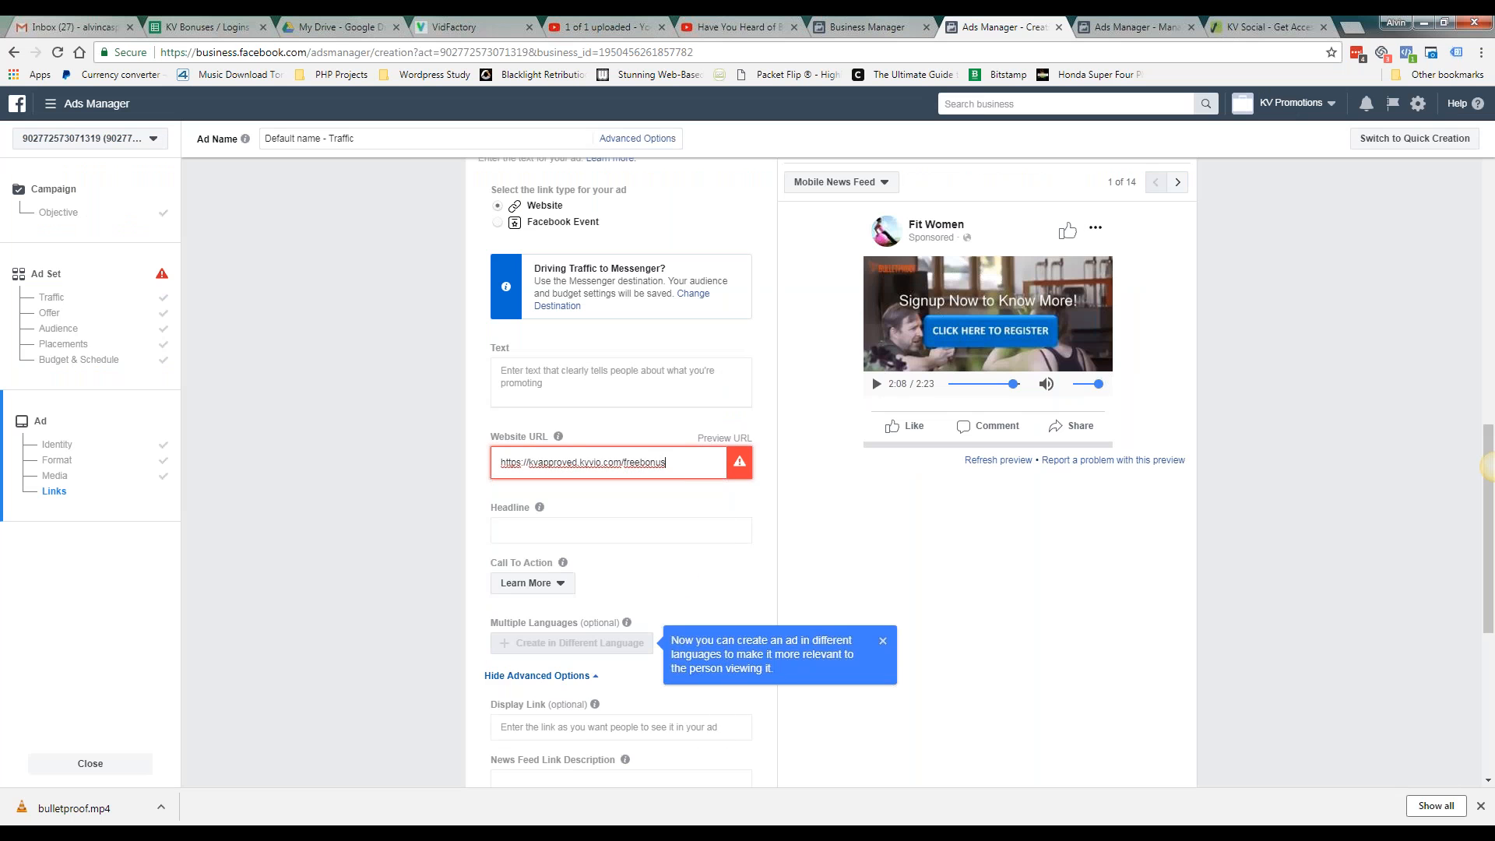
click(661, 537)
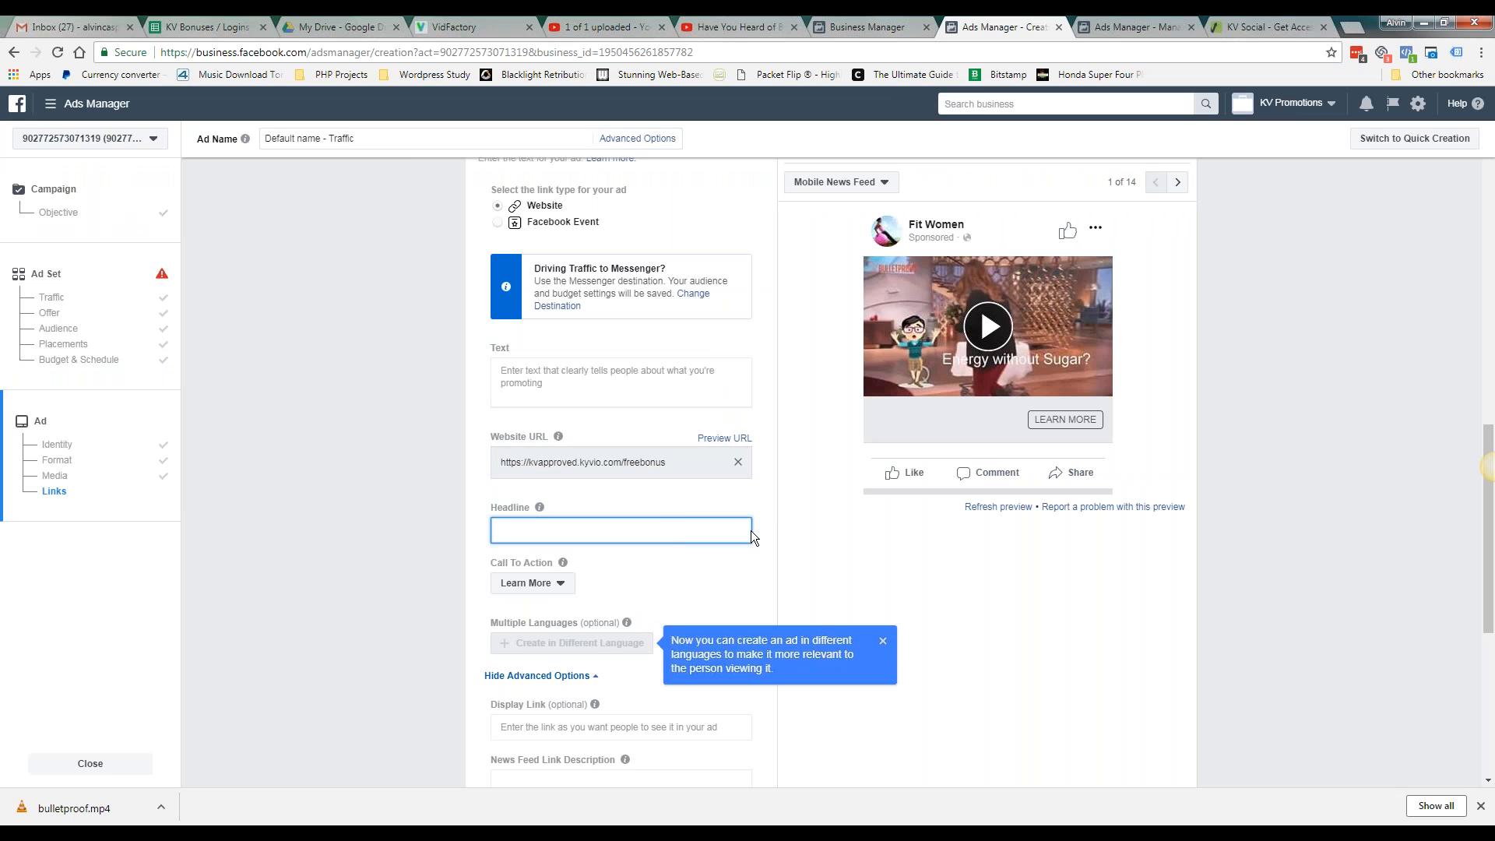
scroll(784, 514, down, 2)
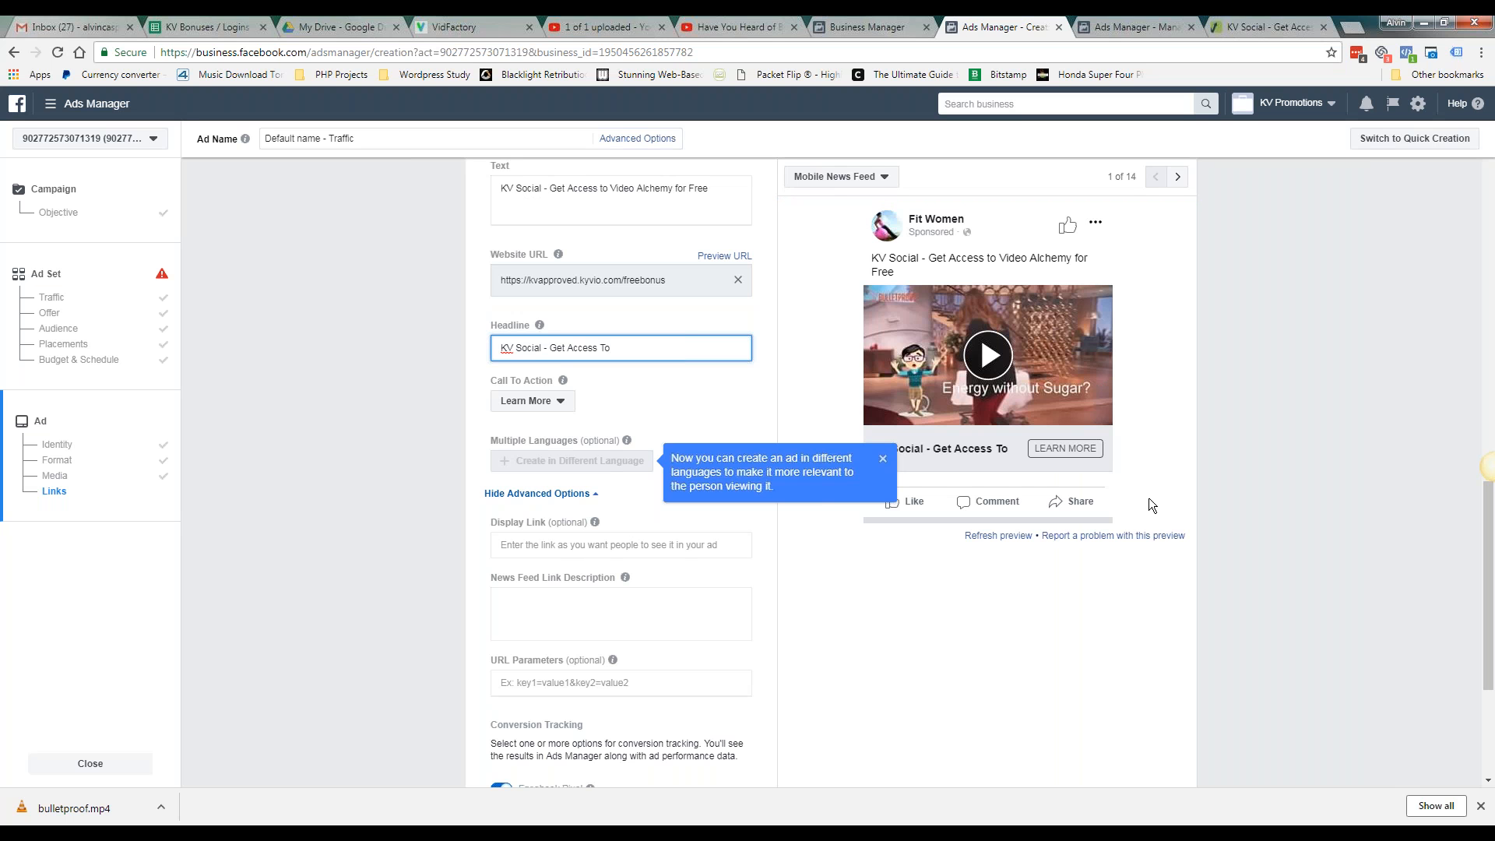
click(391, 717)
scroll(391, 716, down, 2)
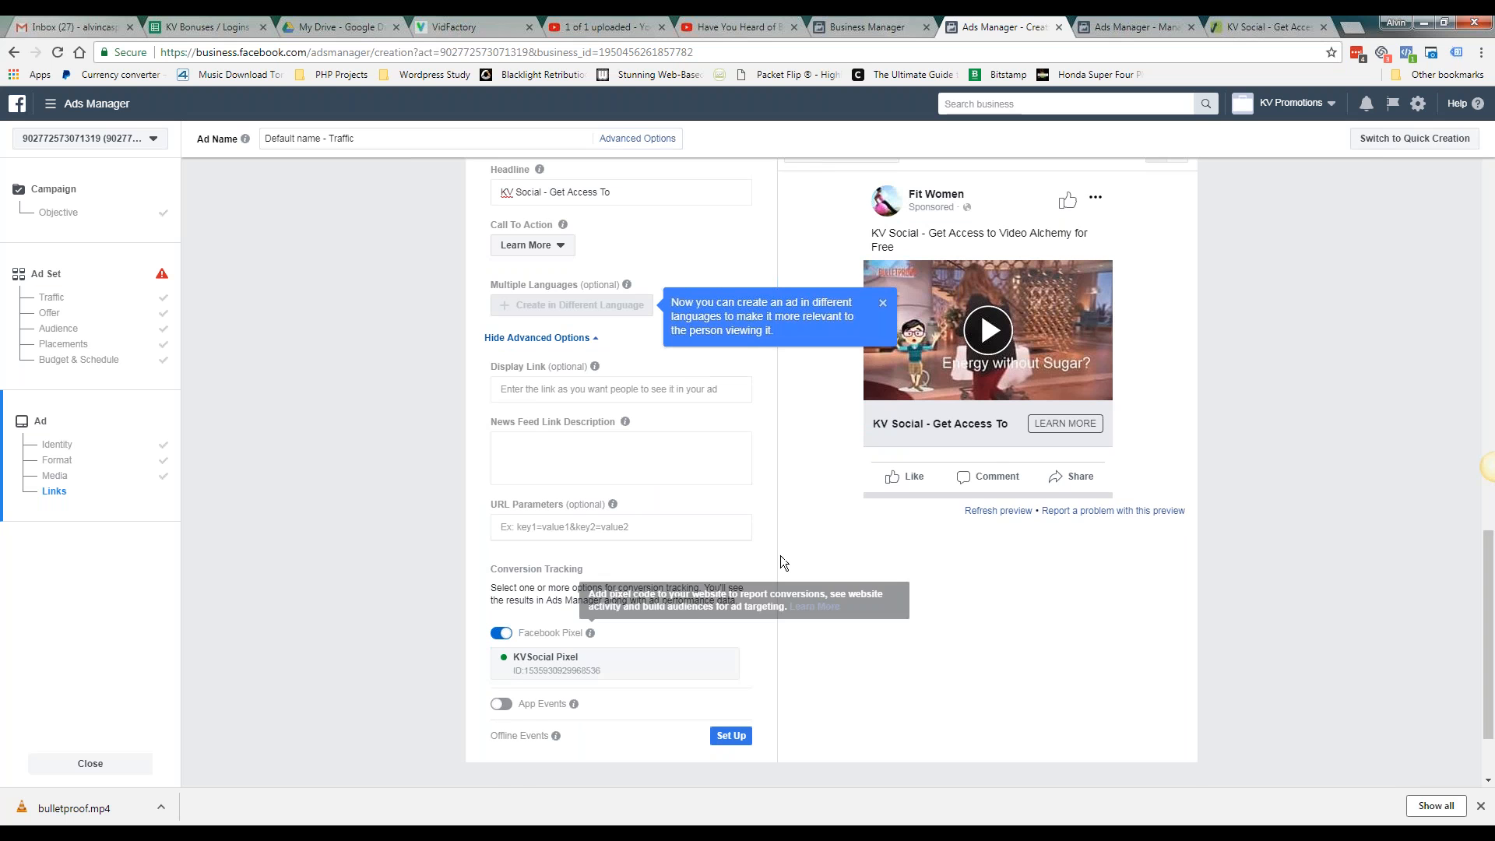
scroll(567, 358, up, 4)
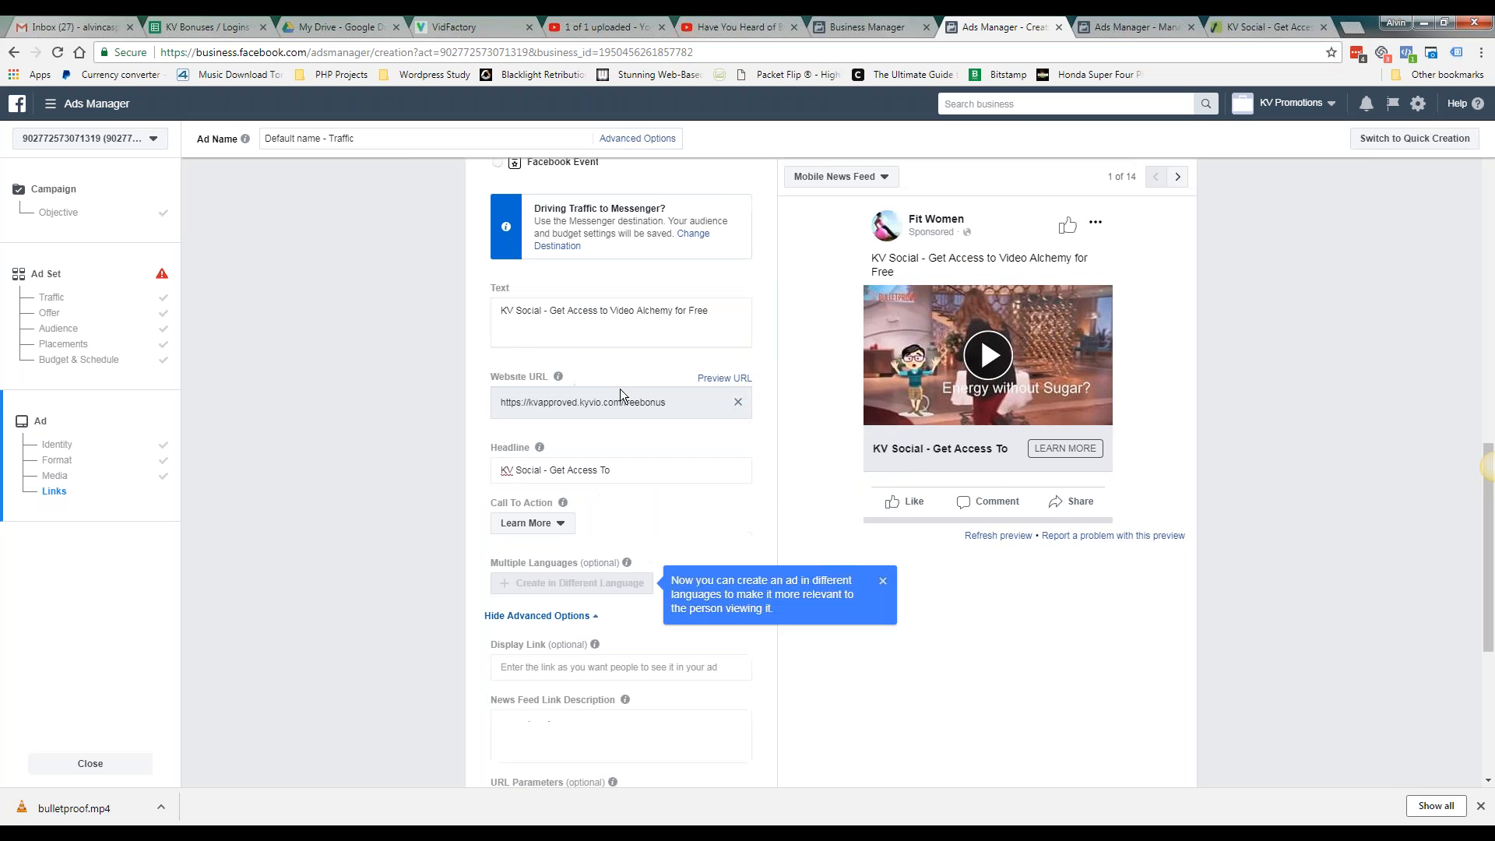
click(699, 352)
key(ctrl+a)
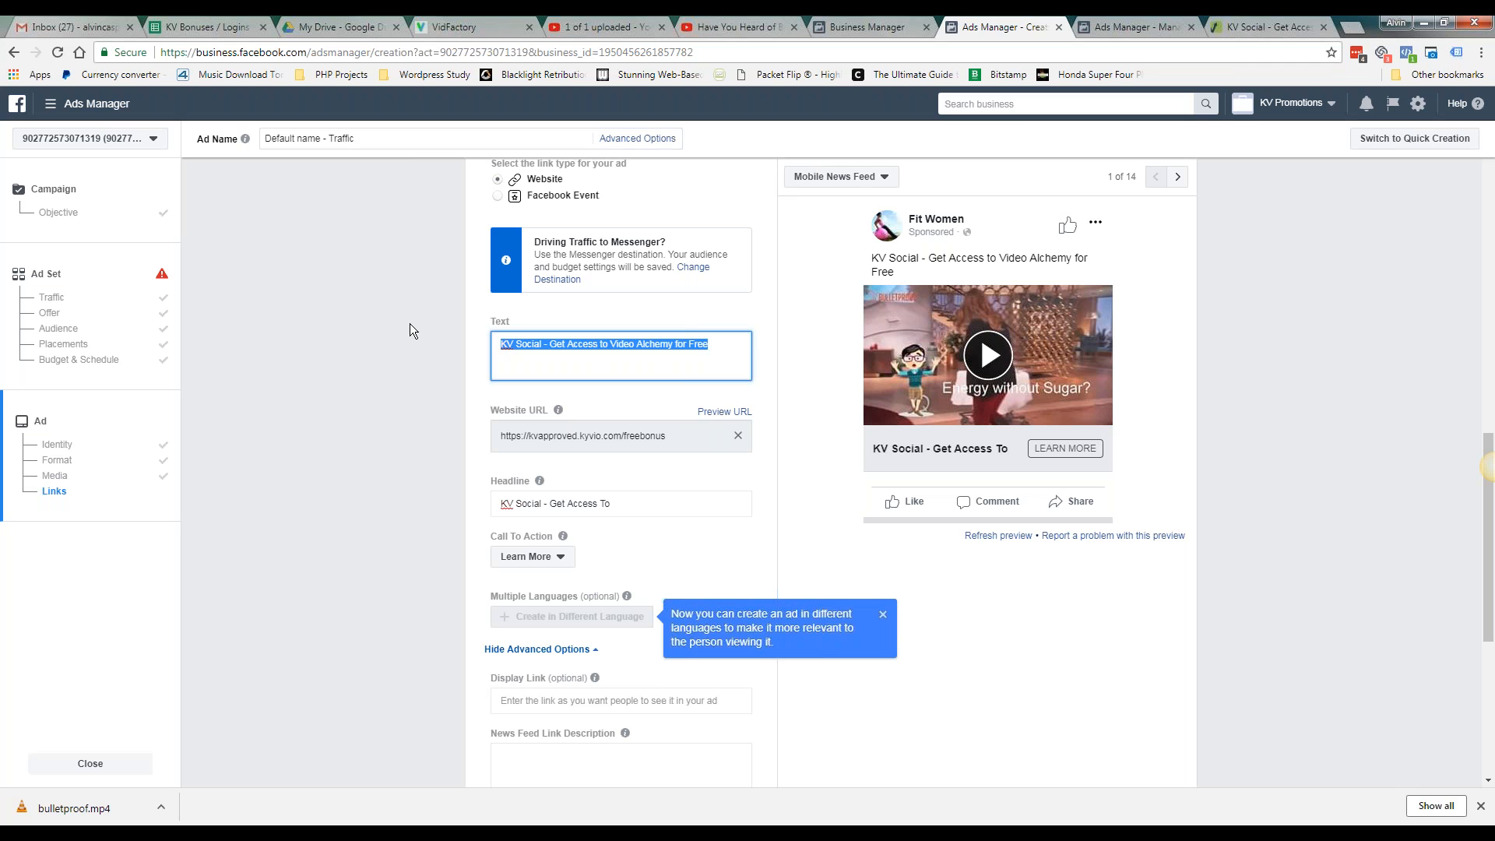
text(Learn more )
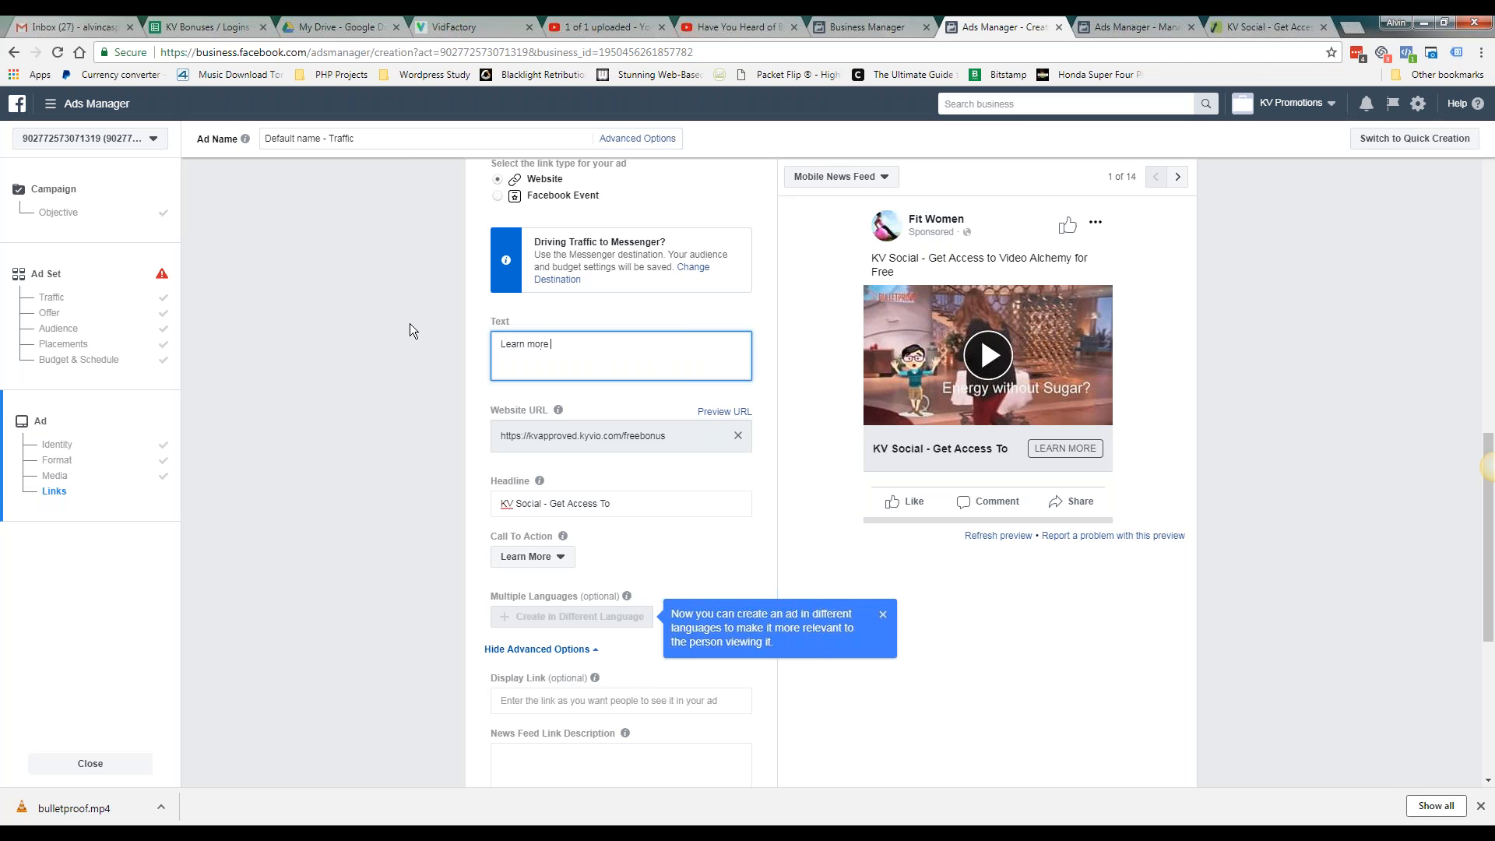
text(by going to:)
text(https://kvapproved.kyvio.com/freebonus)
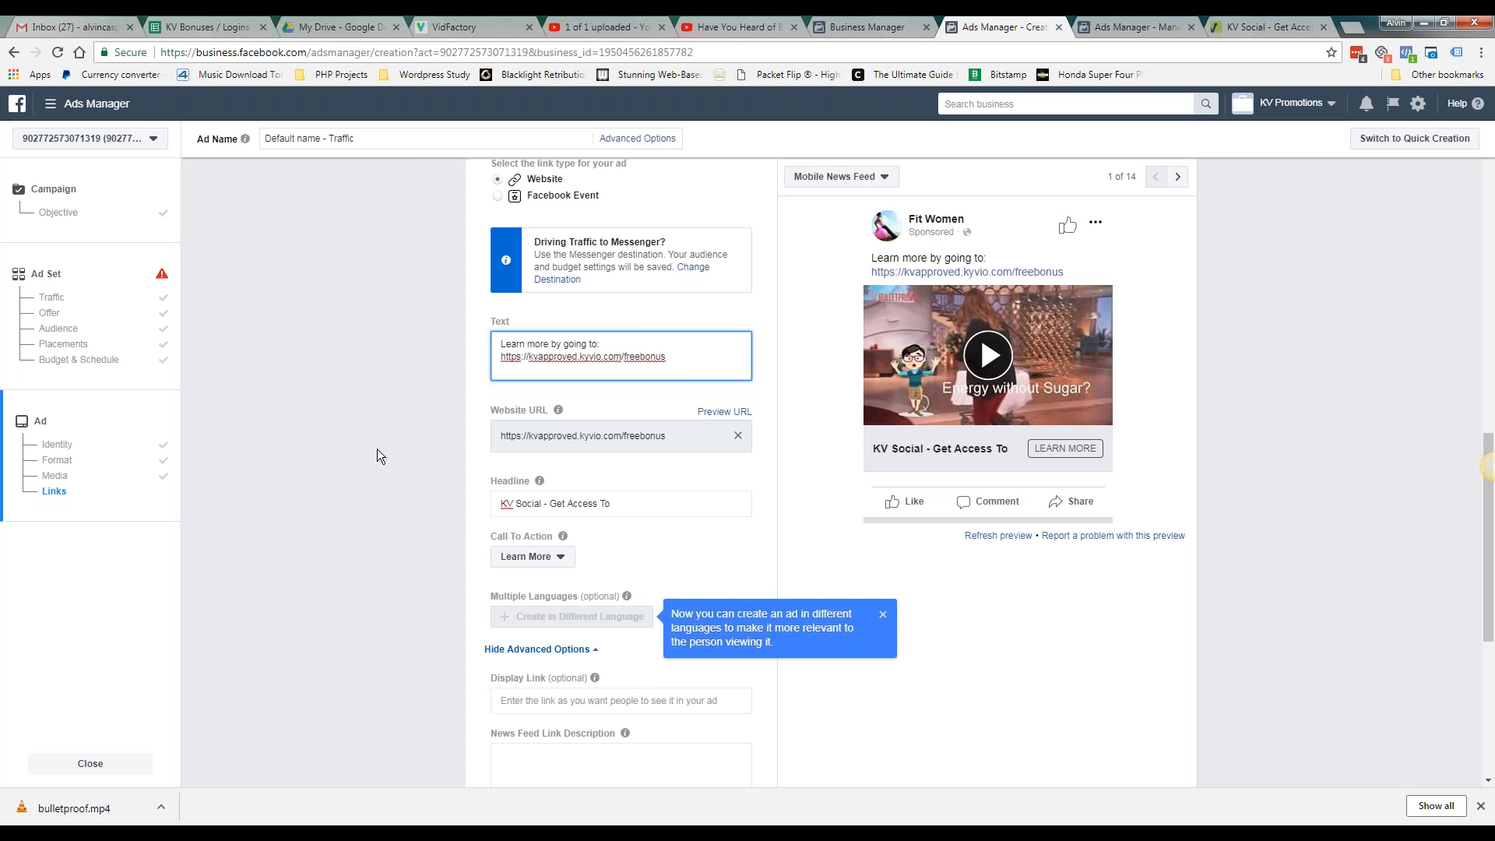
Review the whole ad setup, including conversion tracking, identity, format, video, links and the Mobile News Feed preview
scroll(389, 483, down, 3)
scroll(545, 552, down, 2)
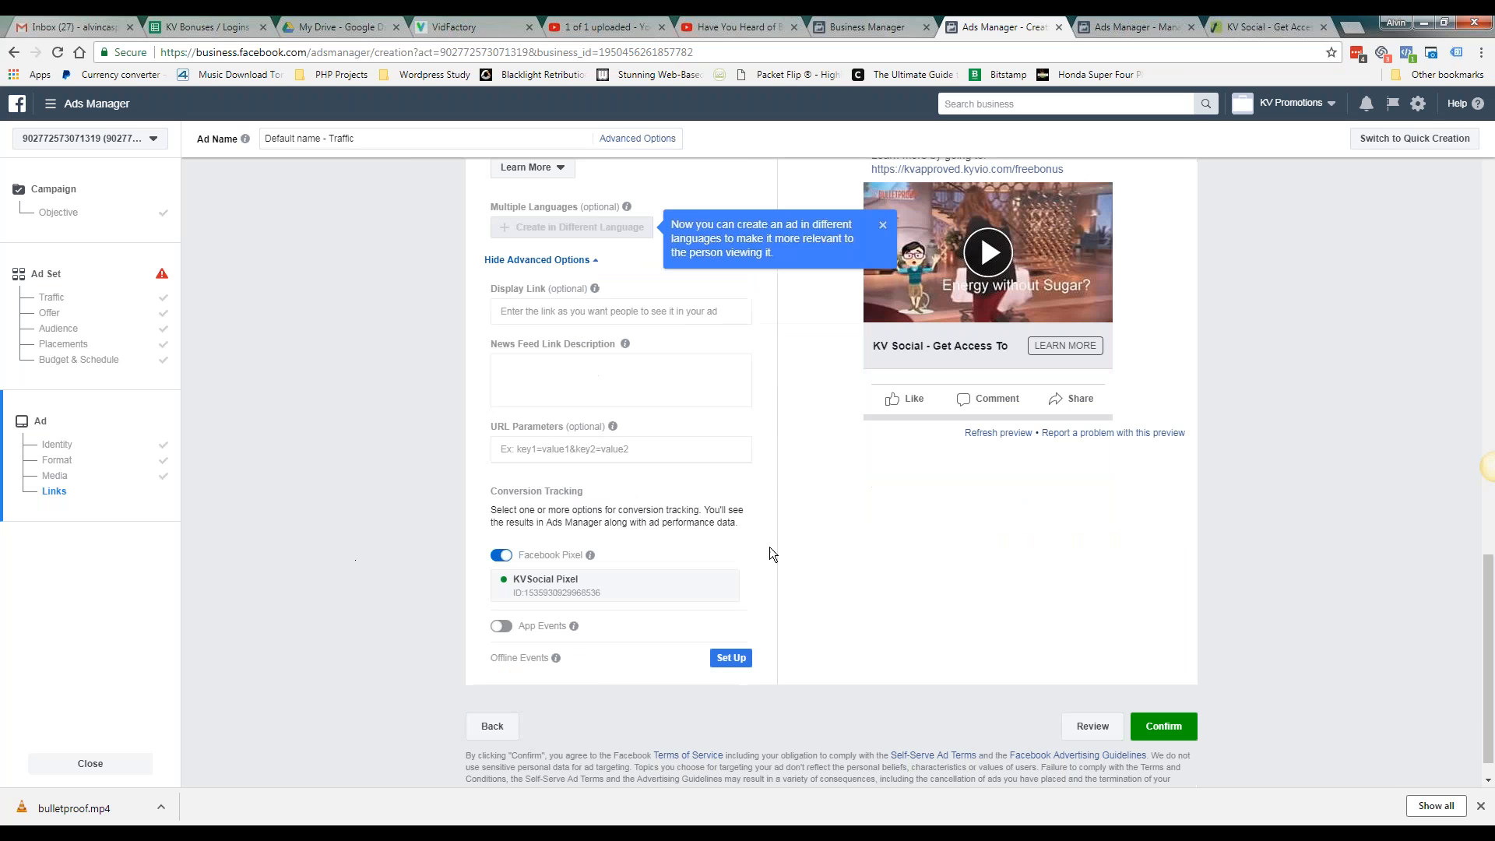
scroll(452, 565, up, 10)
scroll(358, 488, up, 2)
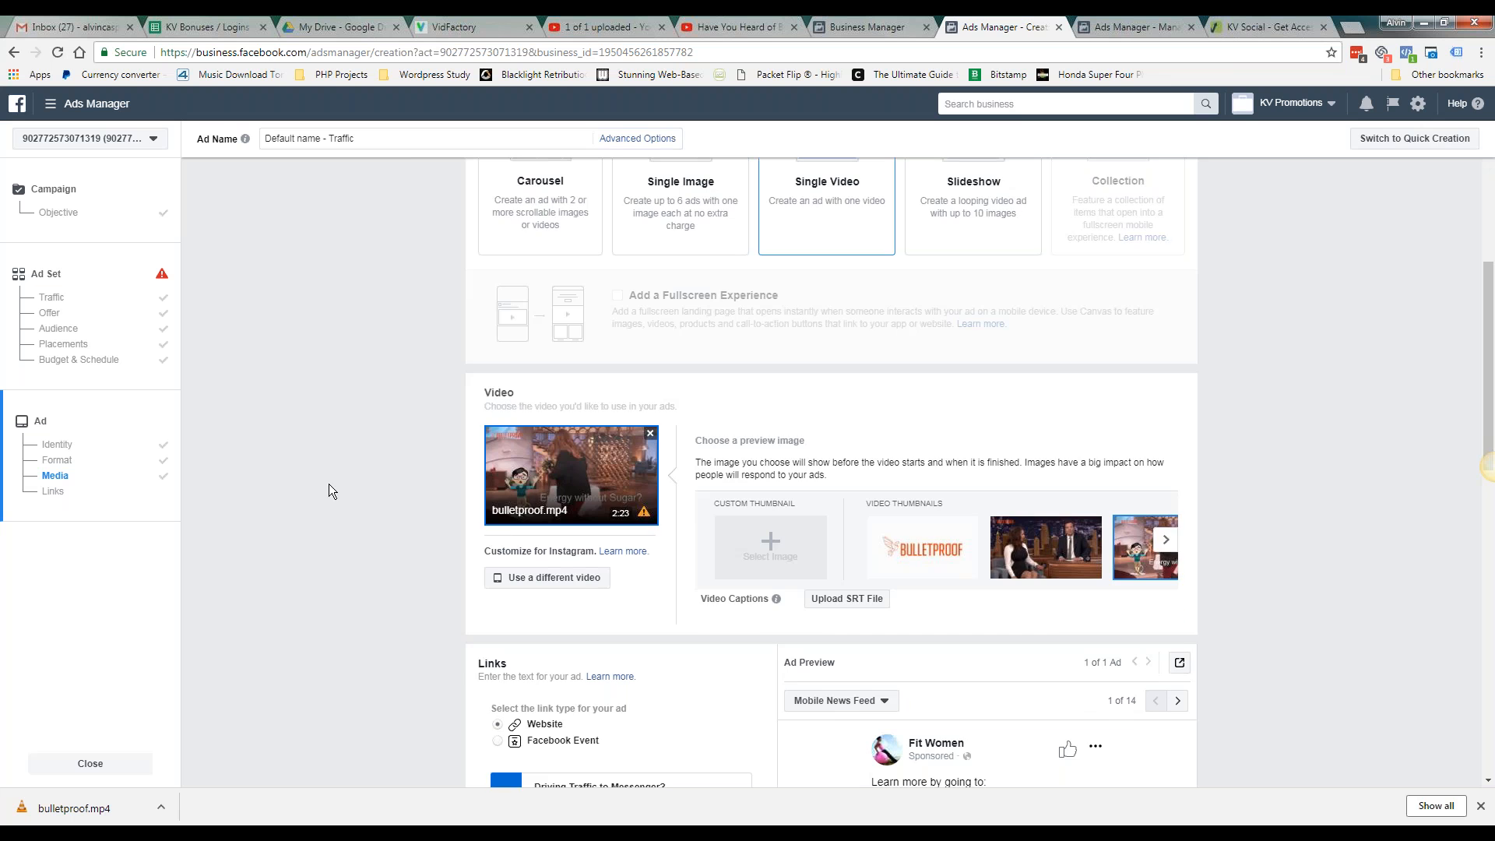
scroll(328, 484, up, 5)
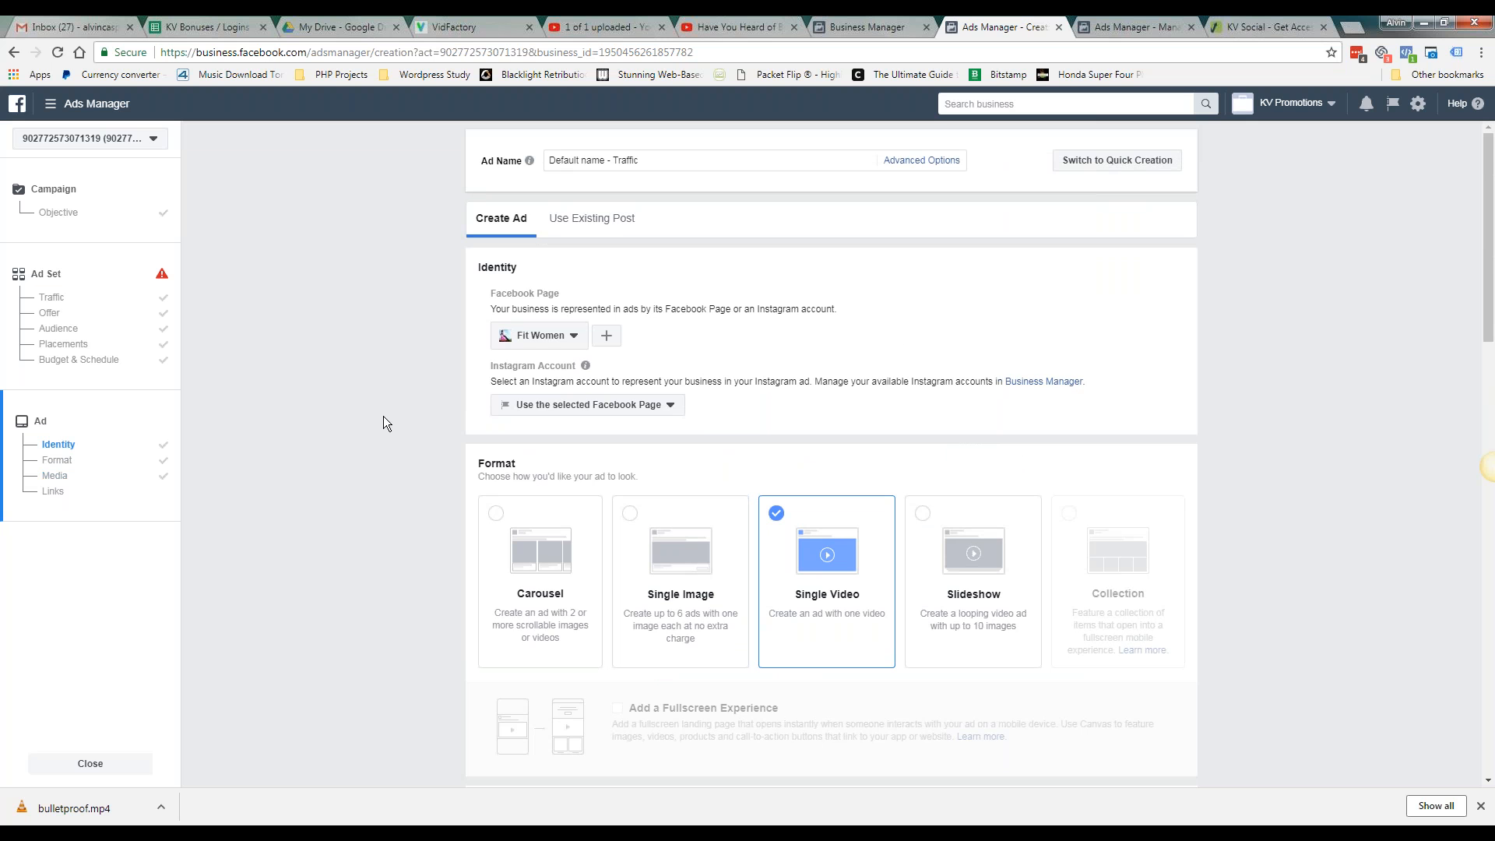
scroll(386, 421, down, 8)
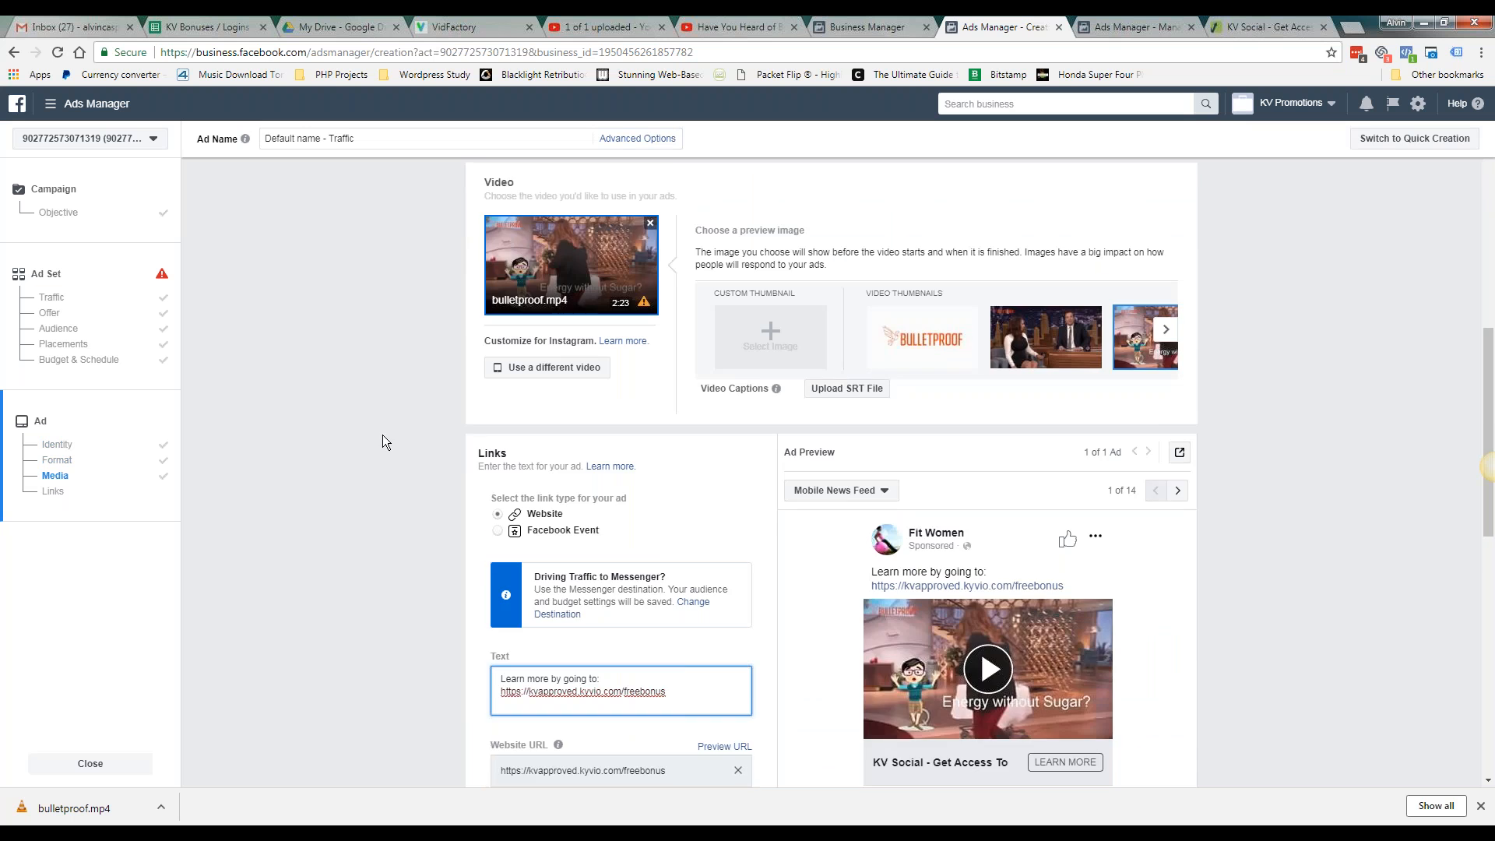
scroll(382, 435, down, 5)
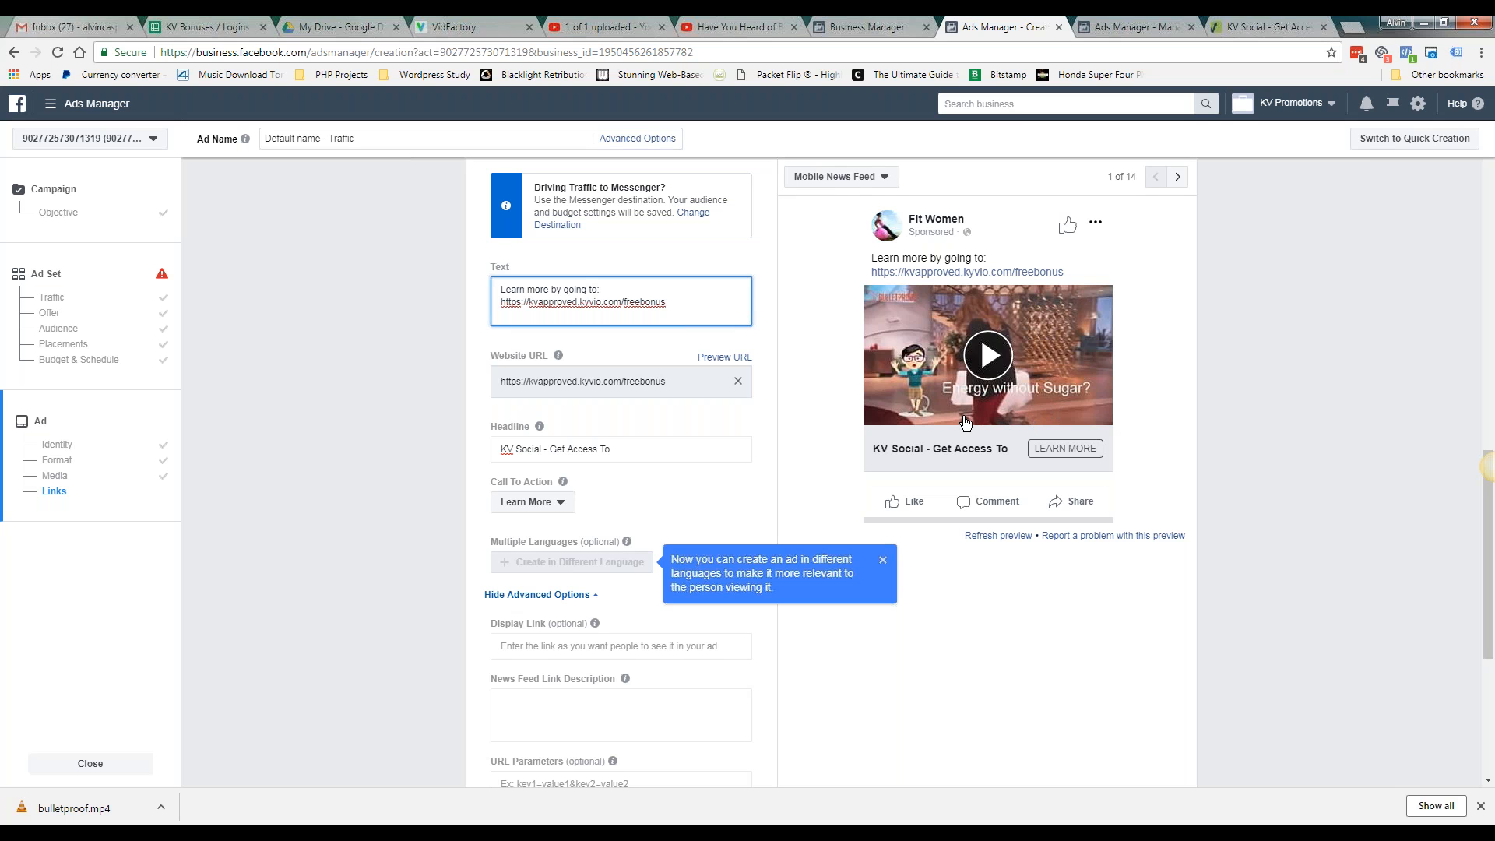
click(1167, 525)
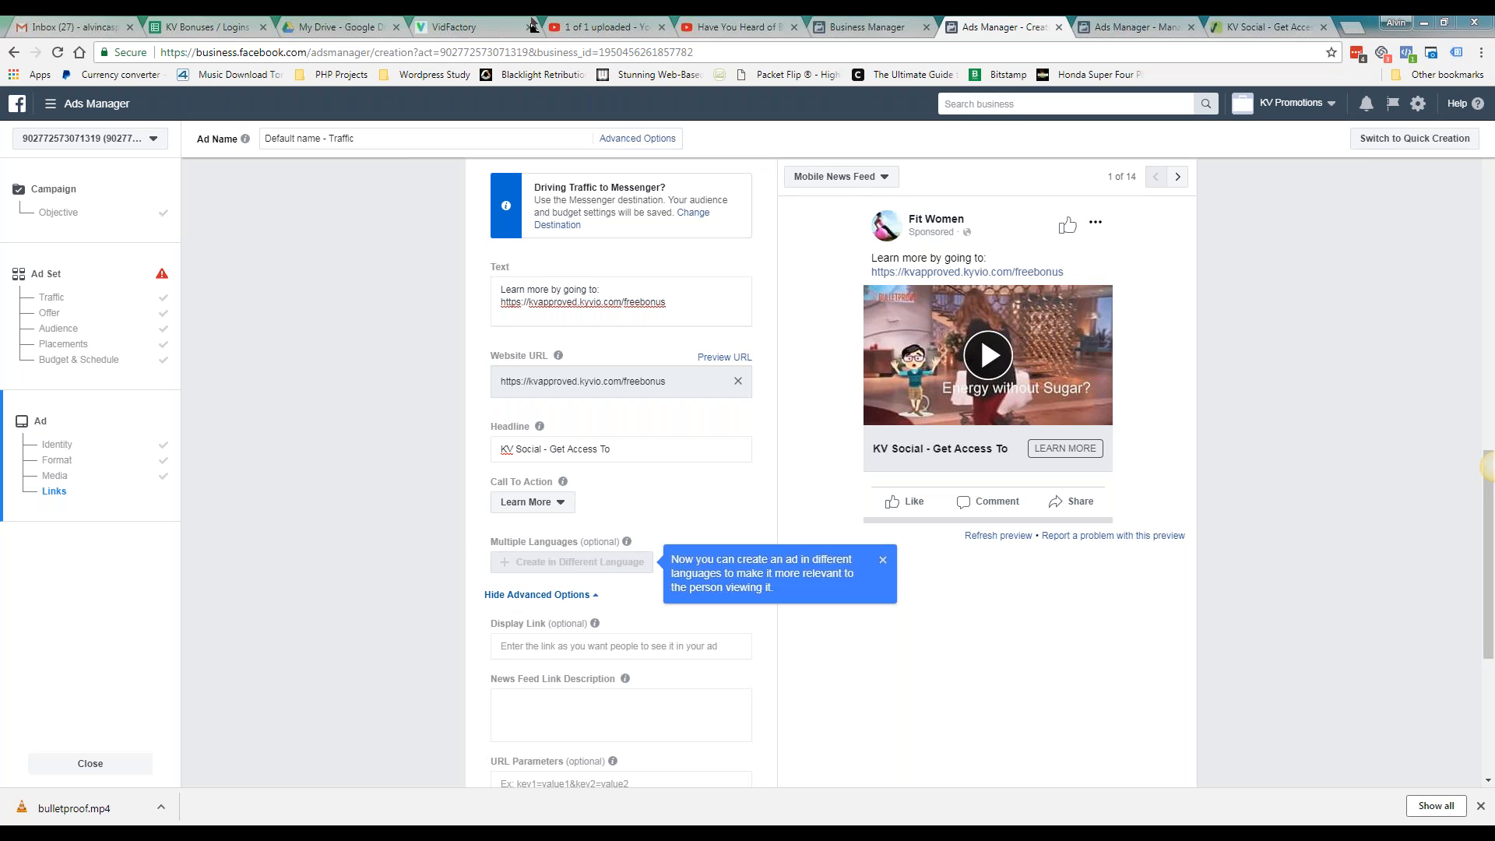
Switch to VidFactory and go to its home page with the list of video features
click(499, 27)
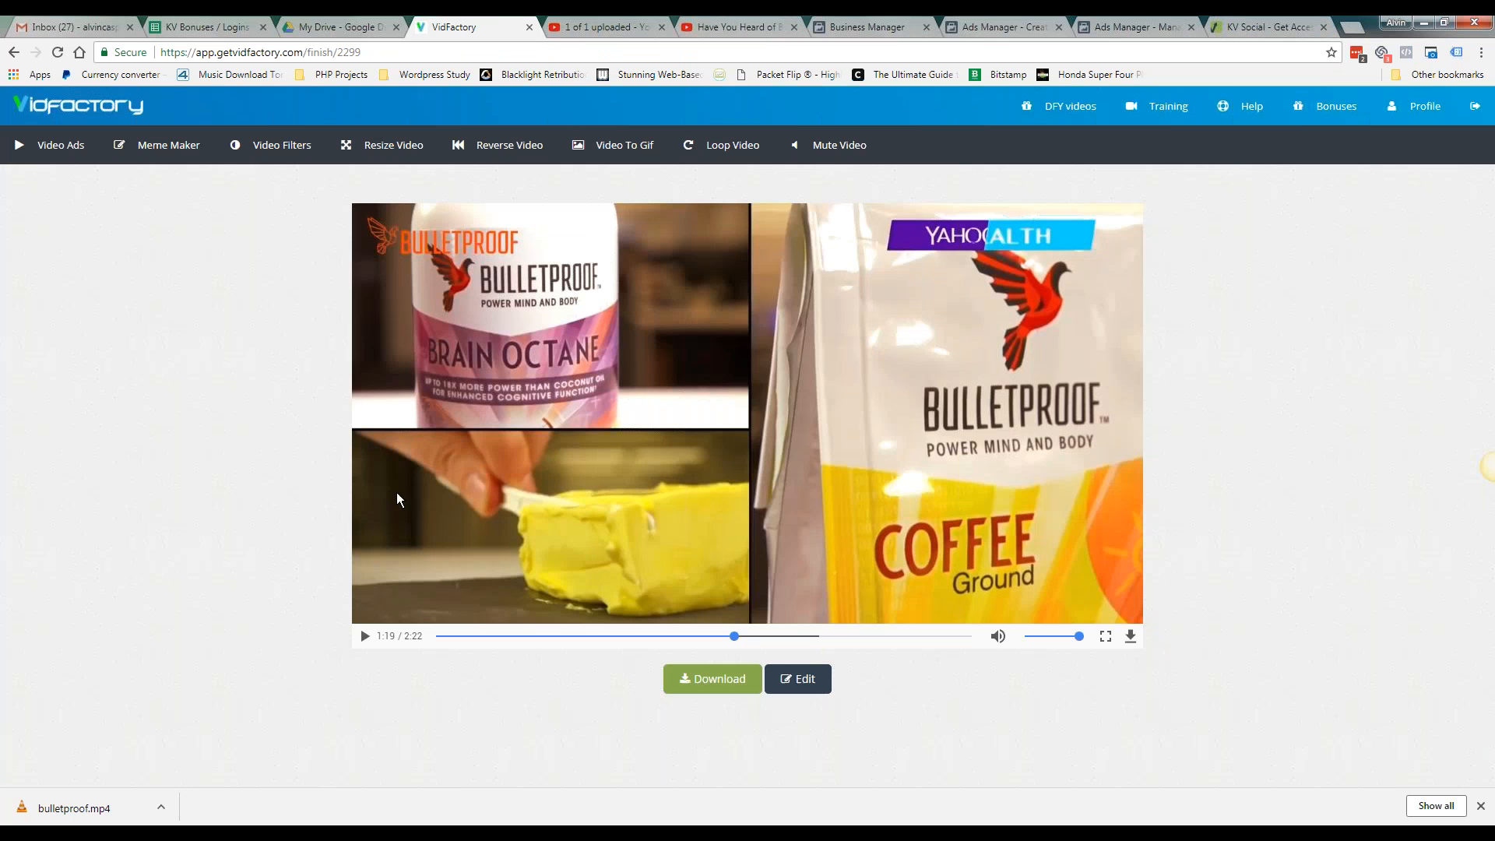
click(109, 112)
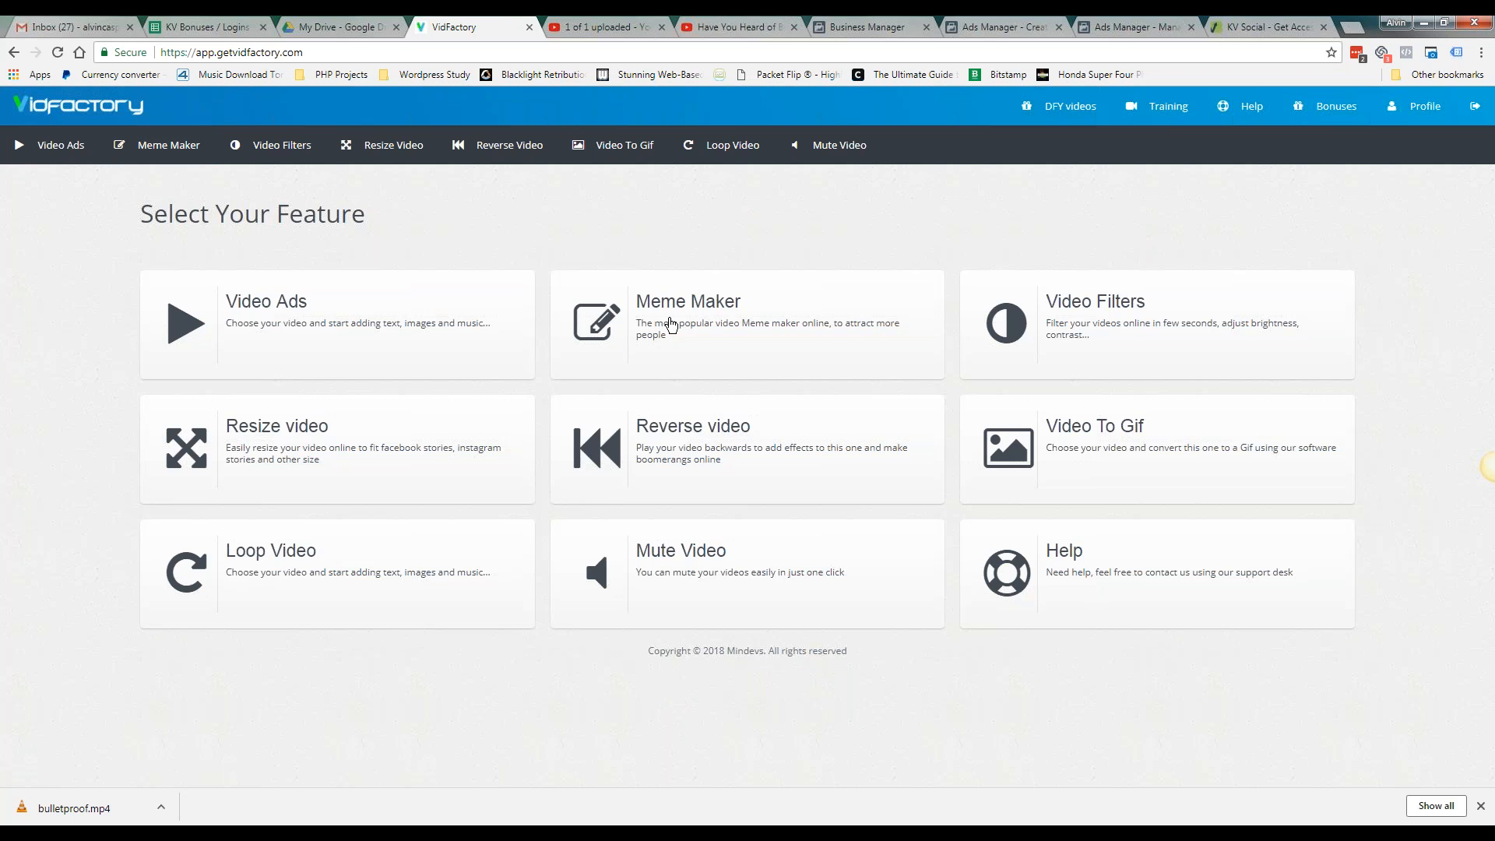
drag(676, 303, 700, 265)
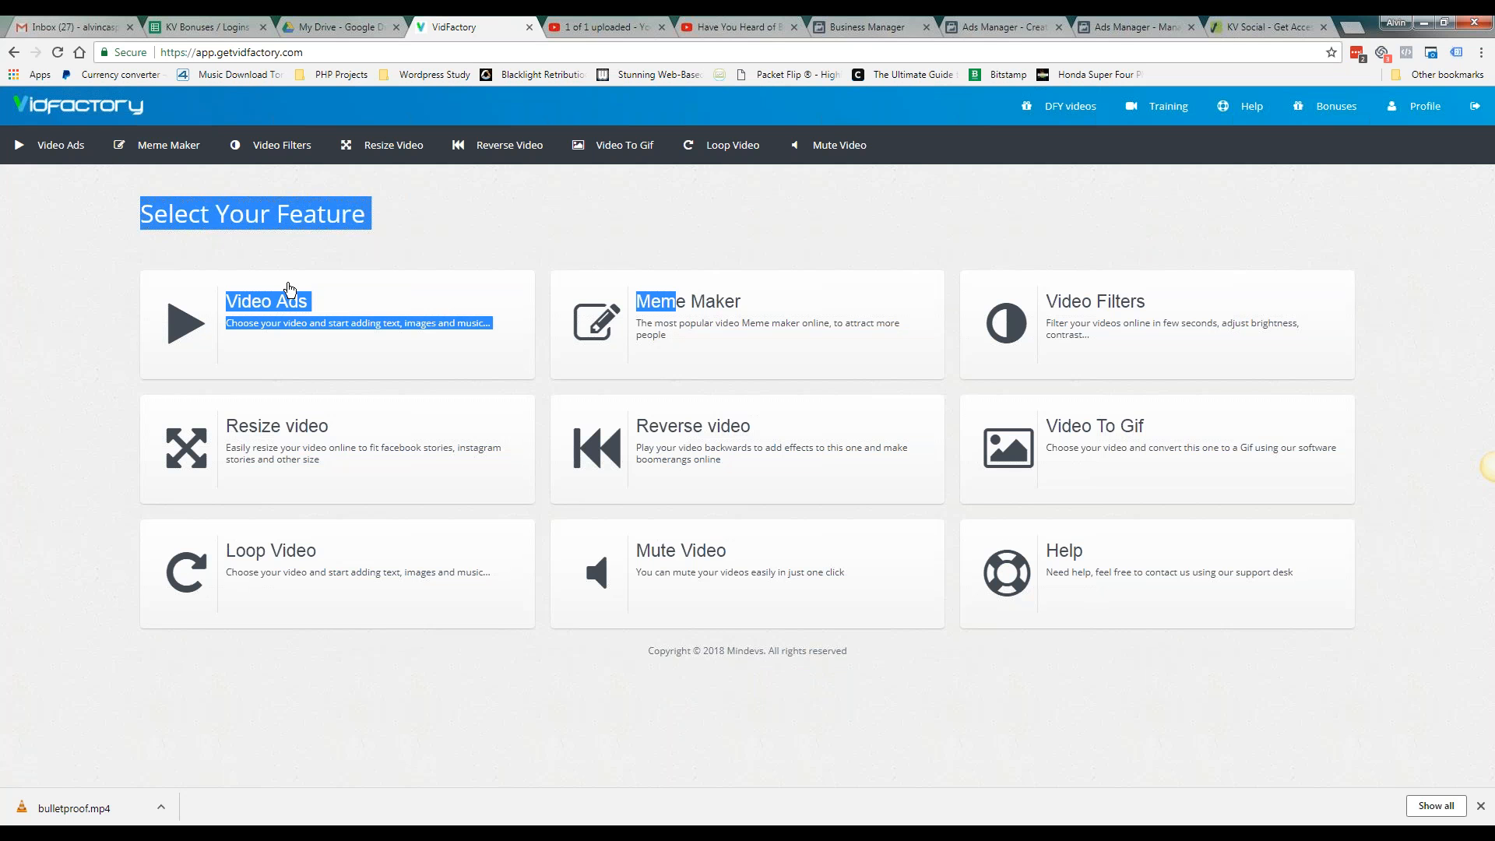
click(221, 324)
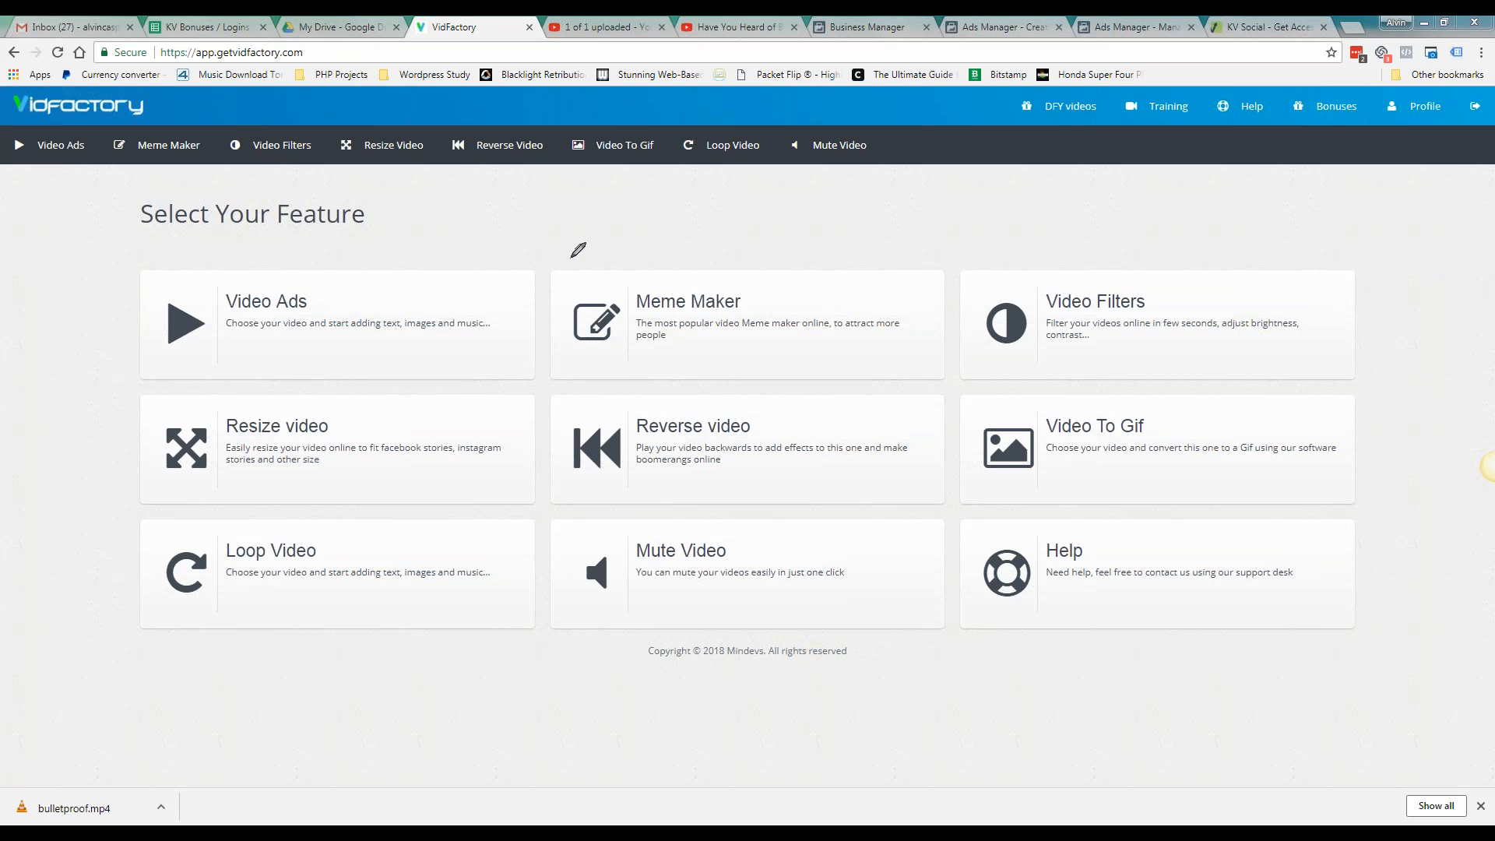
mouse_move(424, 237)
mouse_down()
mouse_move(396, 275)
mouse_move(350, 264)
mouse_move(370, 305)
mouse_up()
mouse_move(351, 267)
mouse_down()
mouse_move(354, 317)
mouse_move(402, 291)
mouse_up()
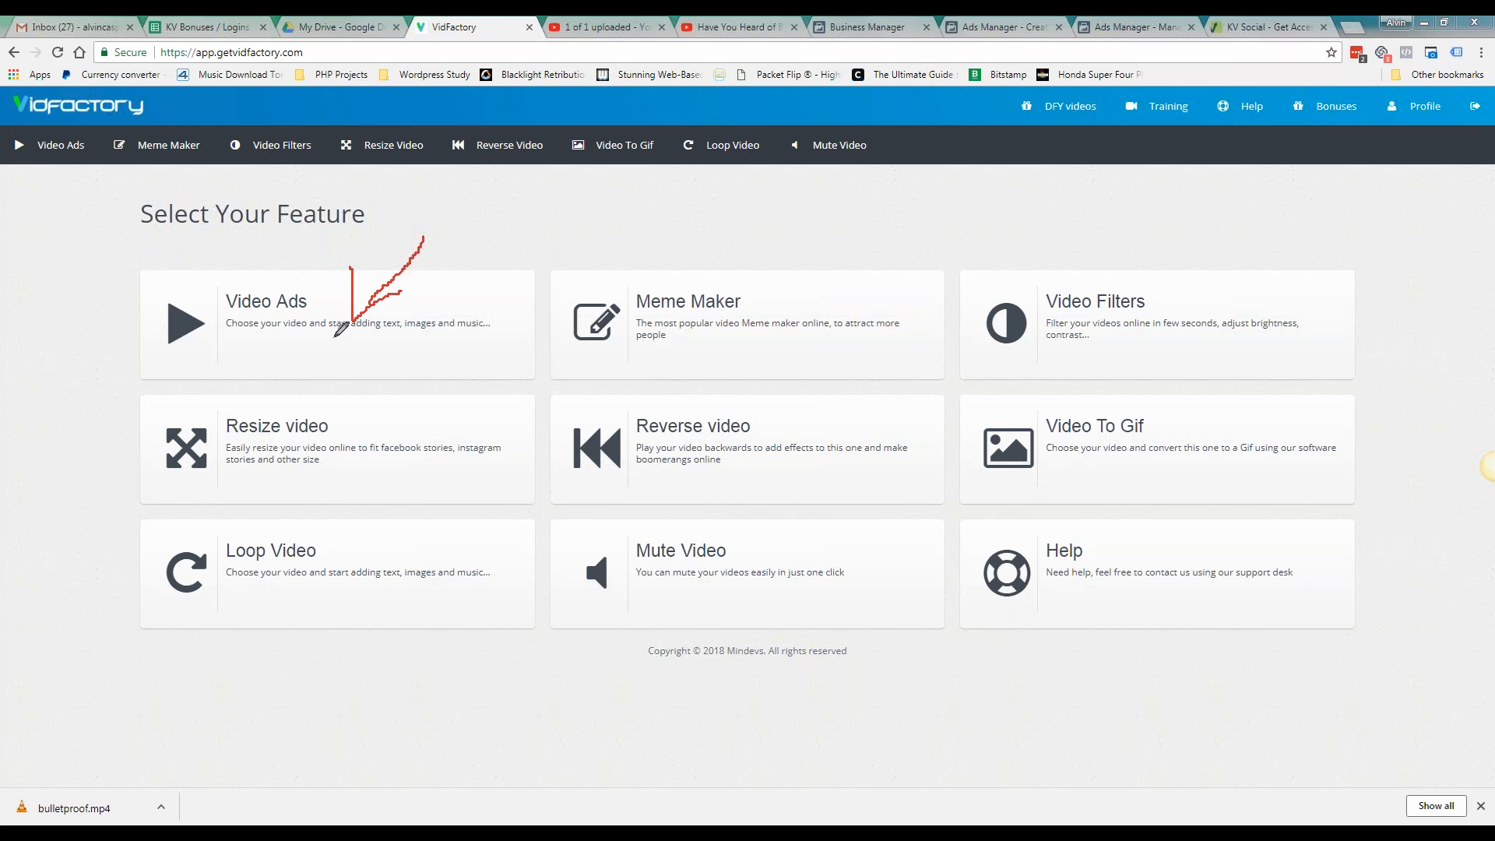
drag(839, 224, 783, 287)
mouse_move(769, 257)
mouse_down()
mouse_move(768, 315)
mouse_move(890, 274)
mouse_up()
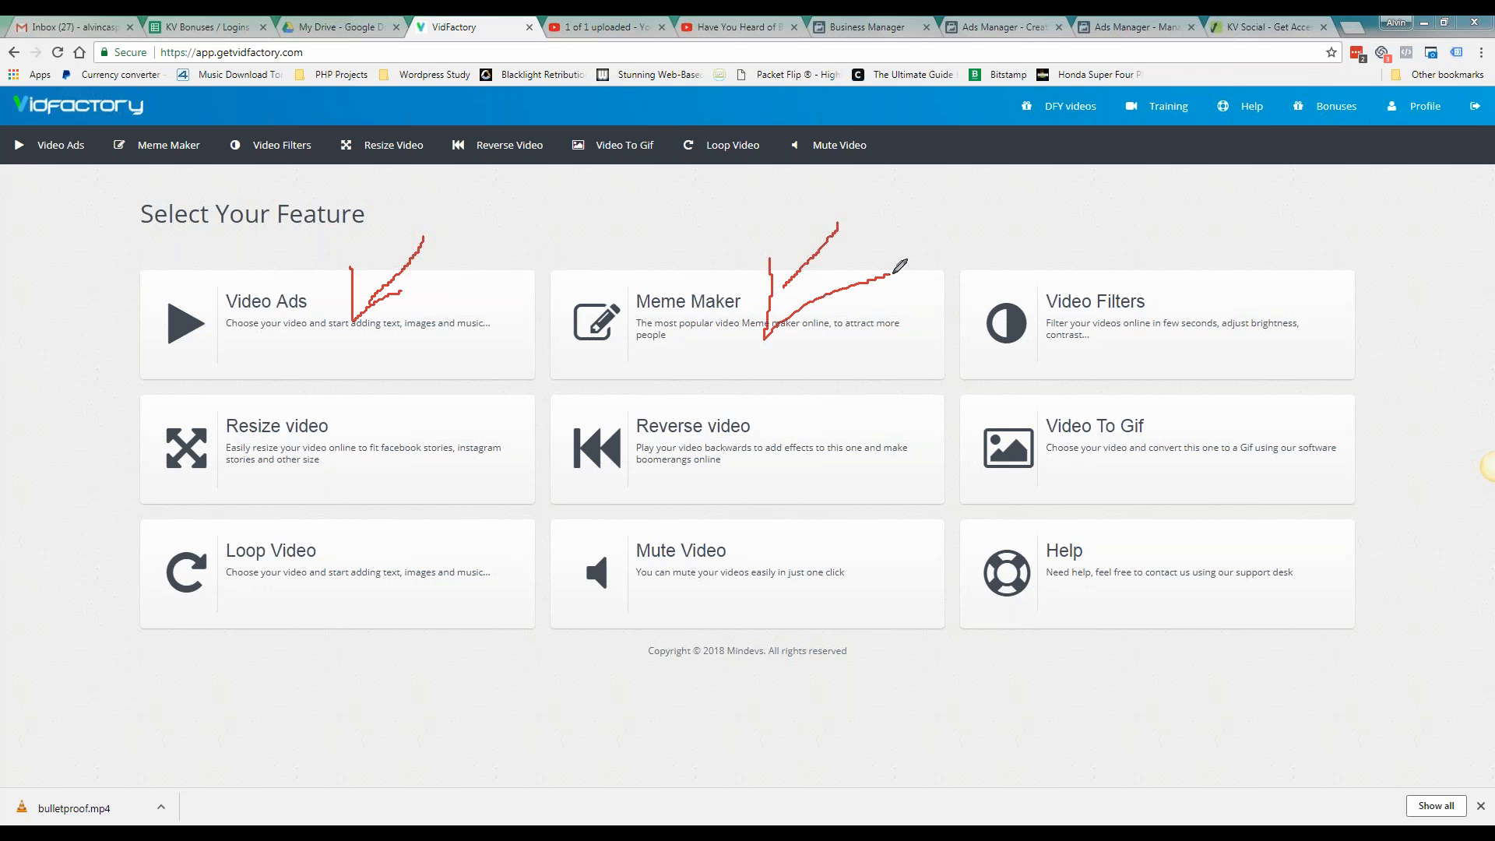
mouse_move(1208, 215)
mouse_down()
mouse_move(1159, 272)
mouse_move(1178, 317)
mouse_move(1206, 291)
mouse_up()
drag(533, 348, 465, 444)
mouse_move(440, 415)
mouse_down()
mouse_move(460, 479)
mouse_move(525, 439)
mouse_up()
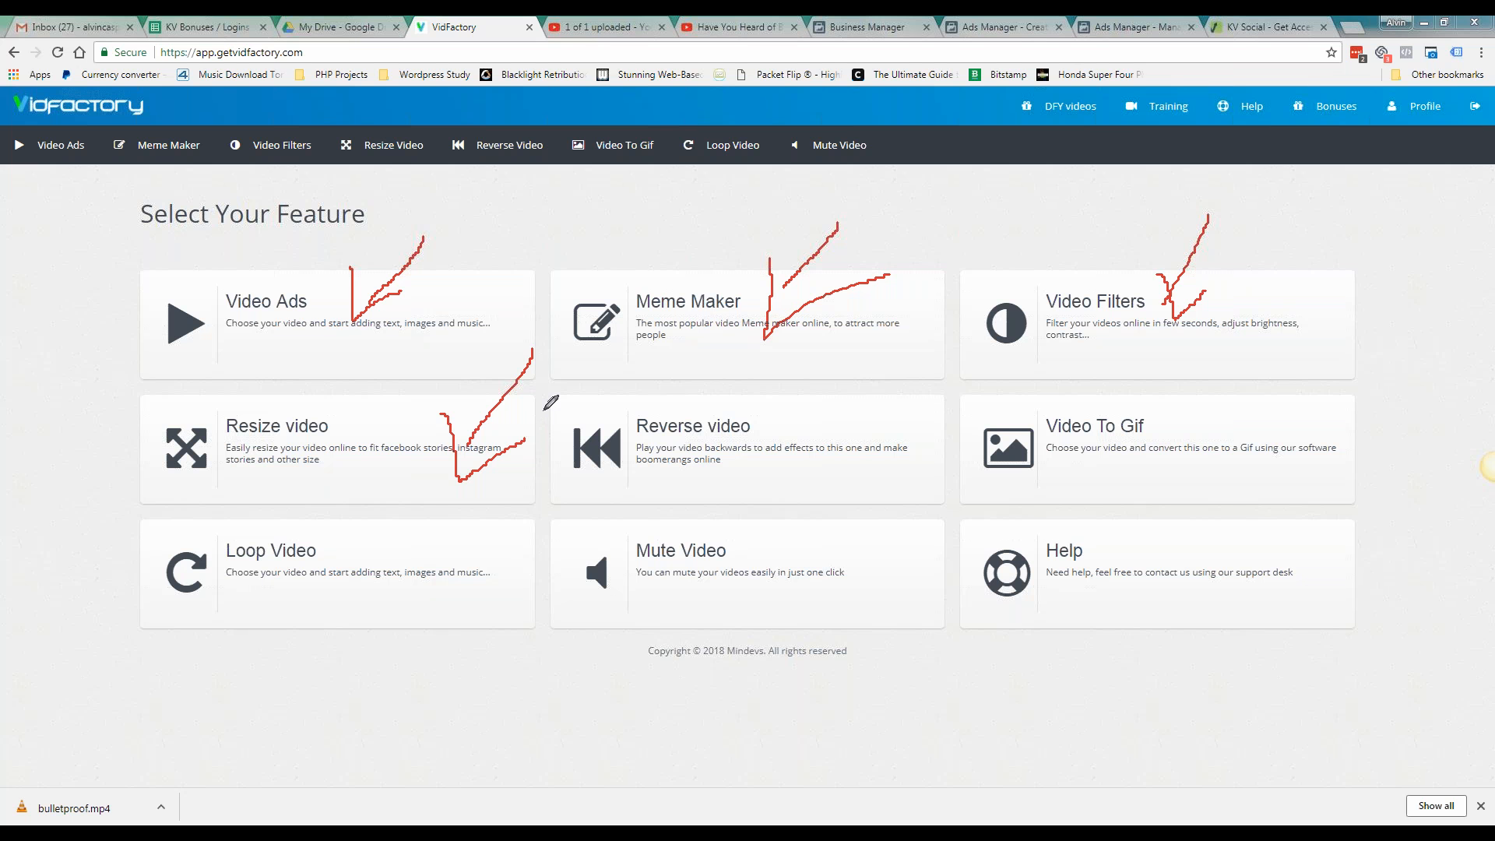
click(1444, 318)
right_click(1478, 226)
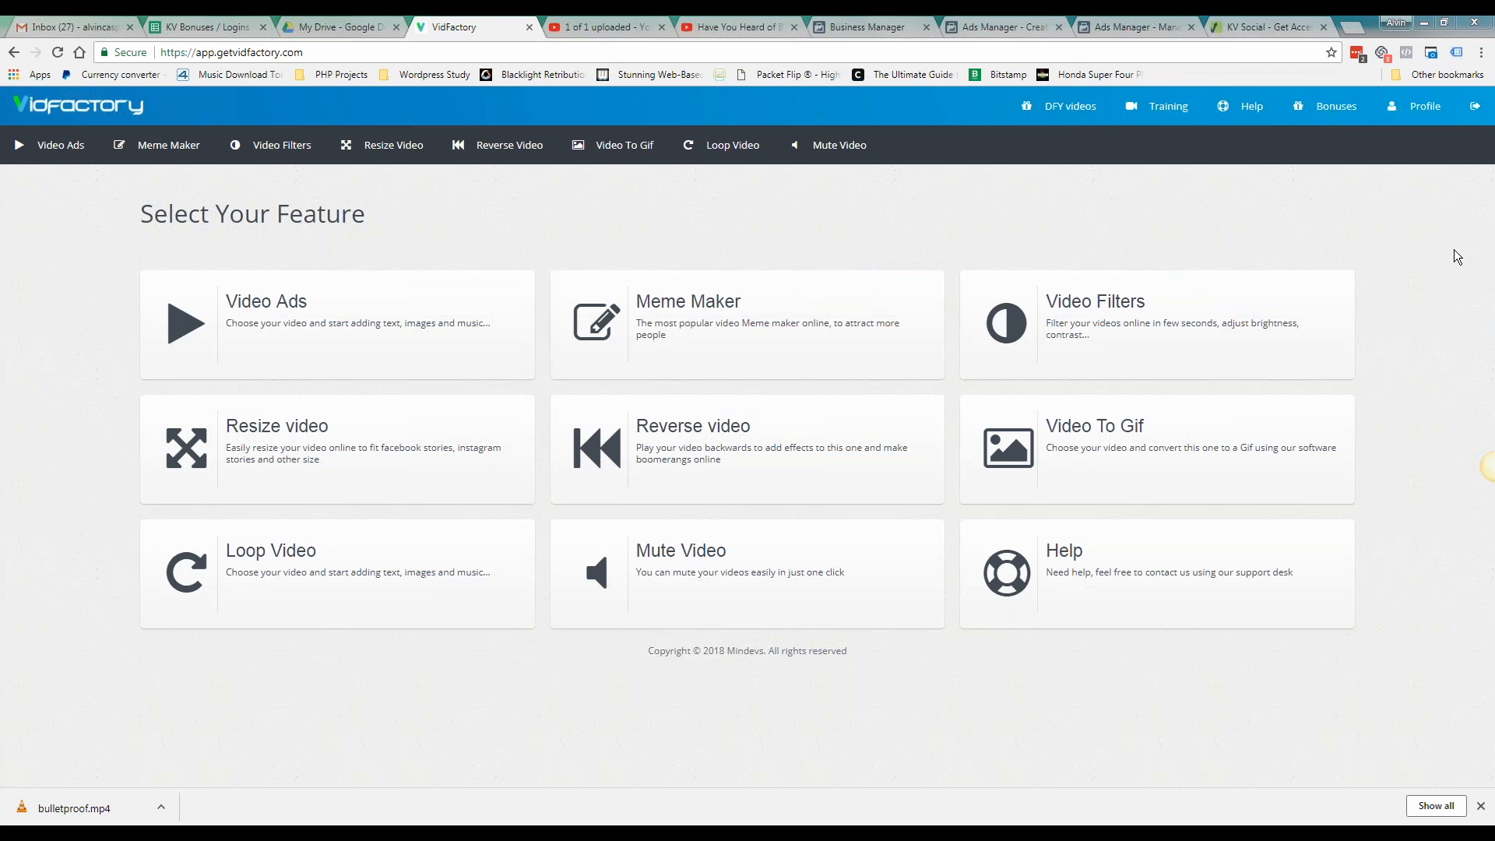
Open Meme Maker with desktop upload and select bulletproof.mp4 in the VidFactory folder
click(758, 337)
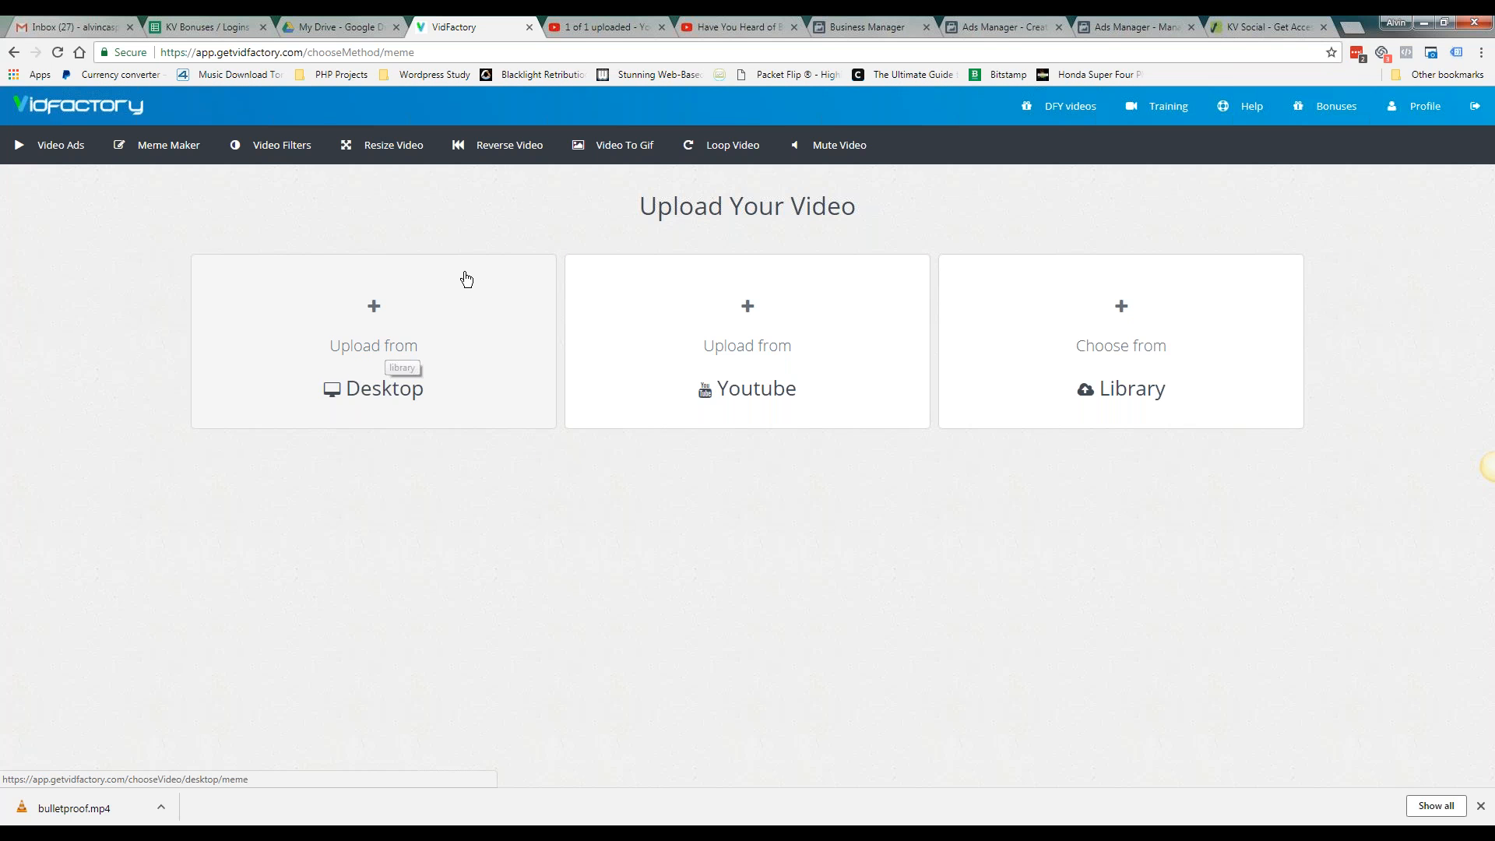
click(335, 356)
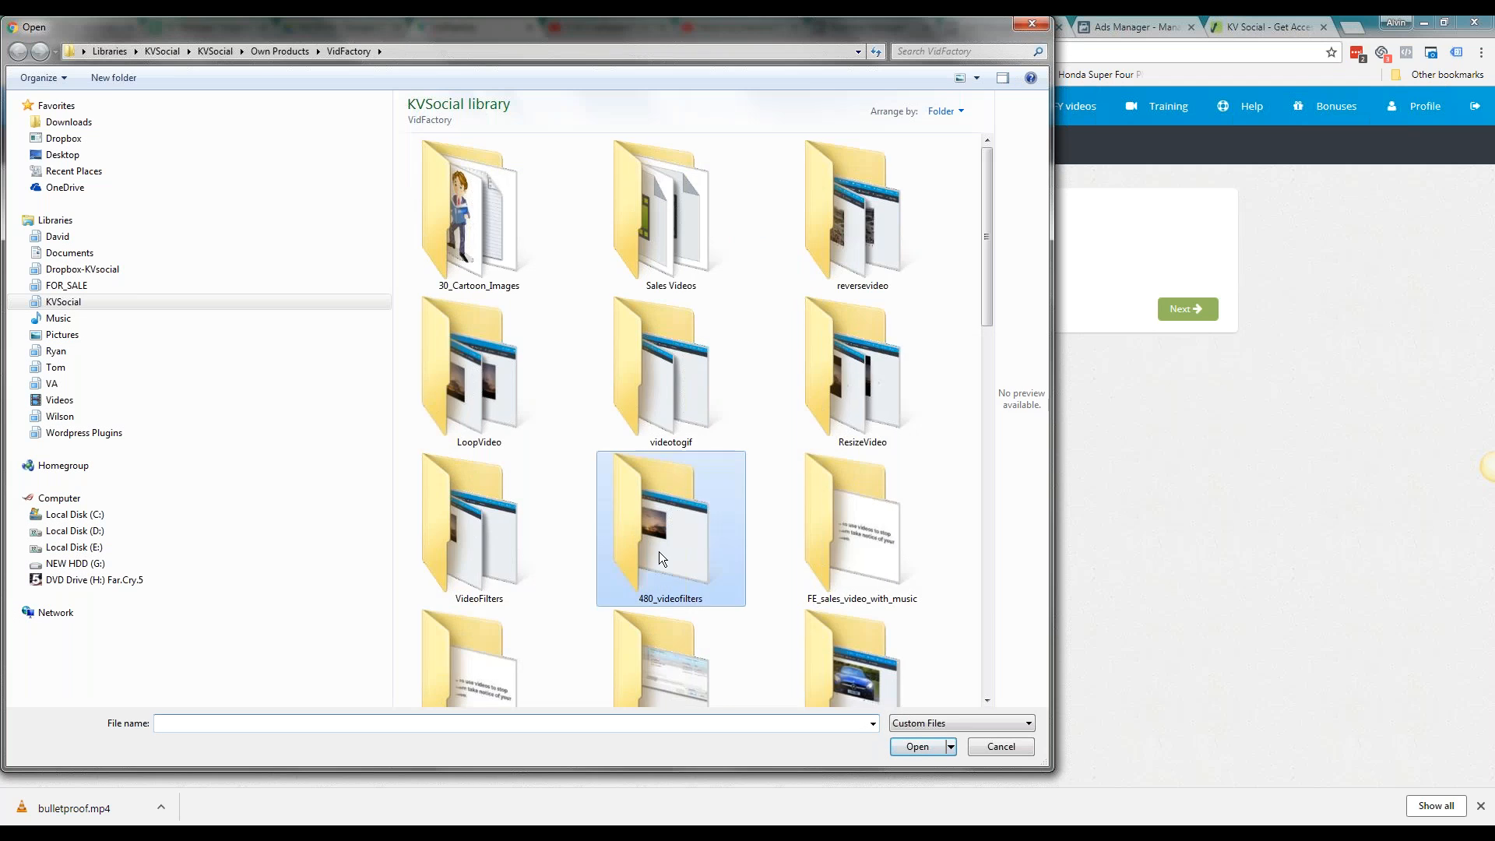
scroll(666, 554, up, 1)
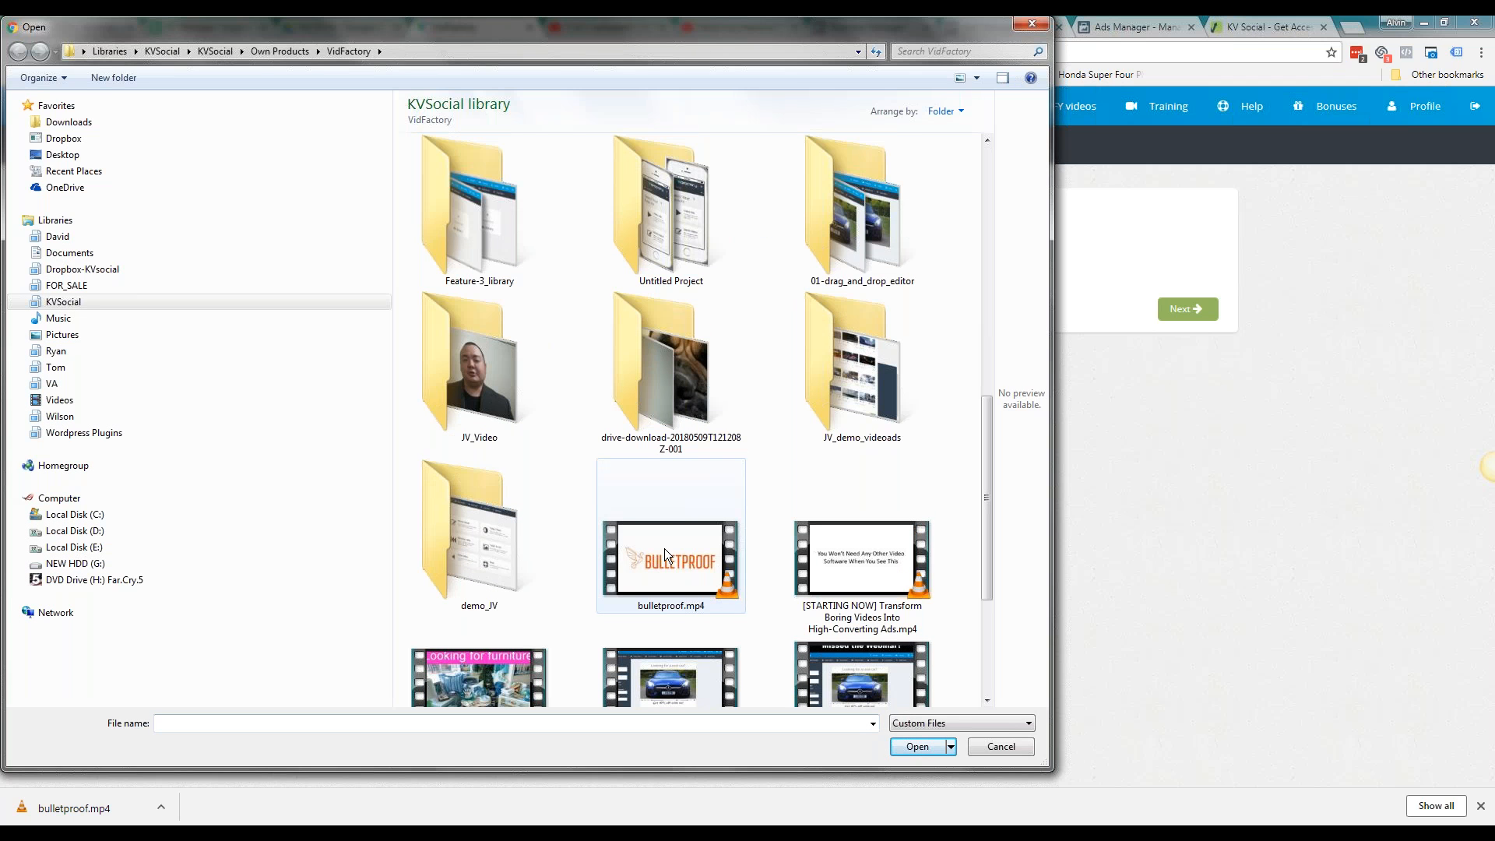
click(700, 399)
scroll(675, 665, down, 5)
click(663, 349)
click(681, 310)
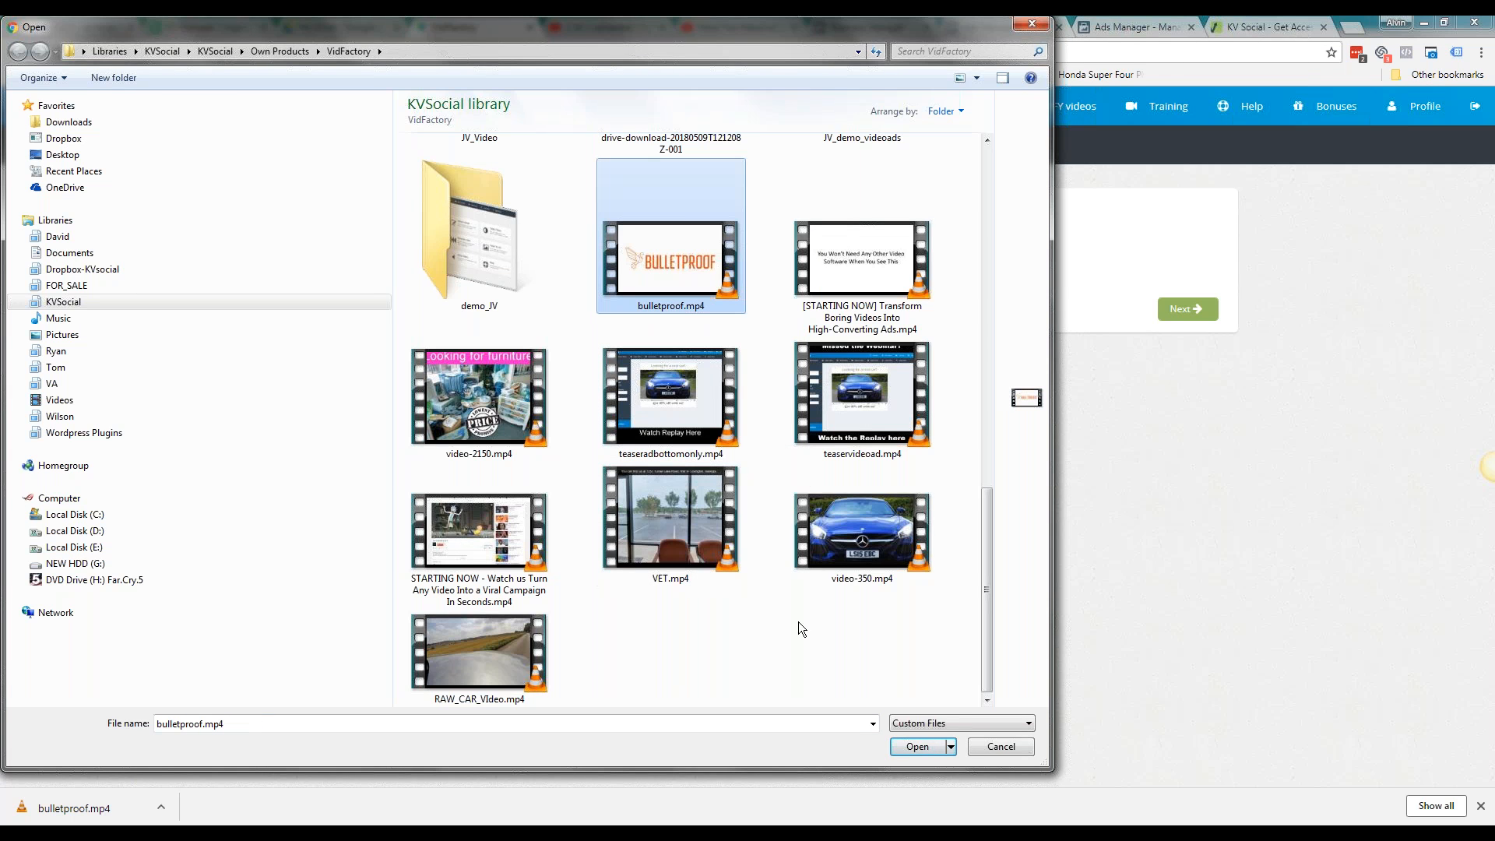
Play bulletproof.mp4 in VLC media player and skip through several points of the video to check its content
right_click(718, 307)
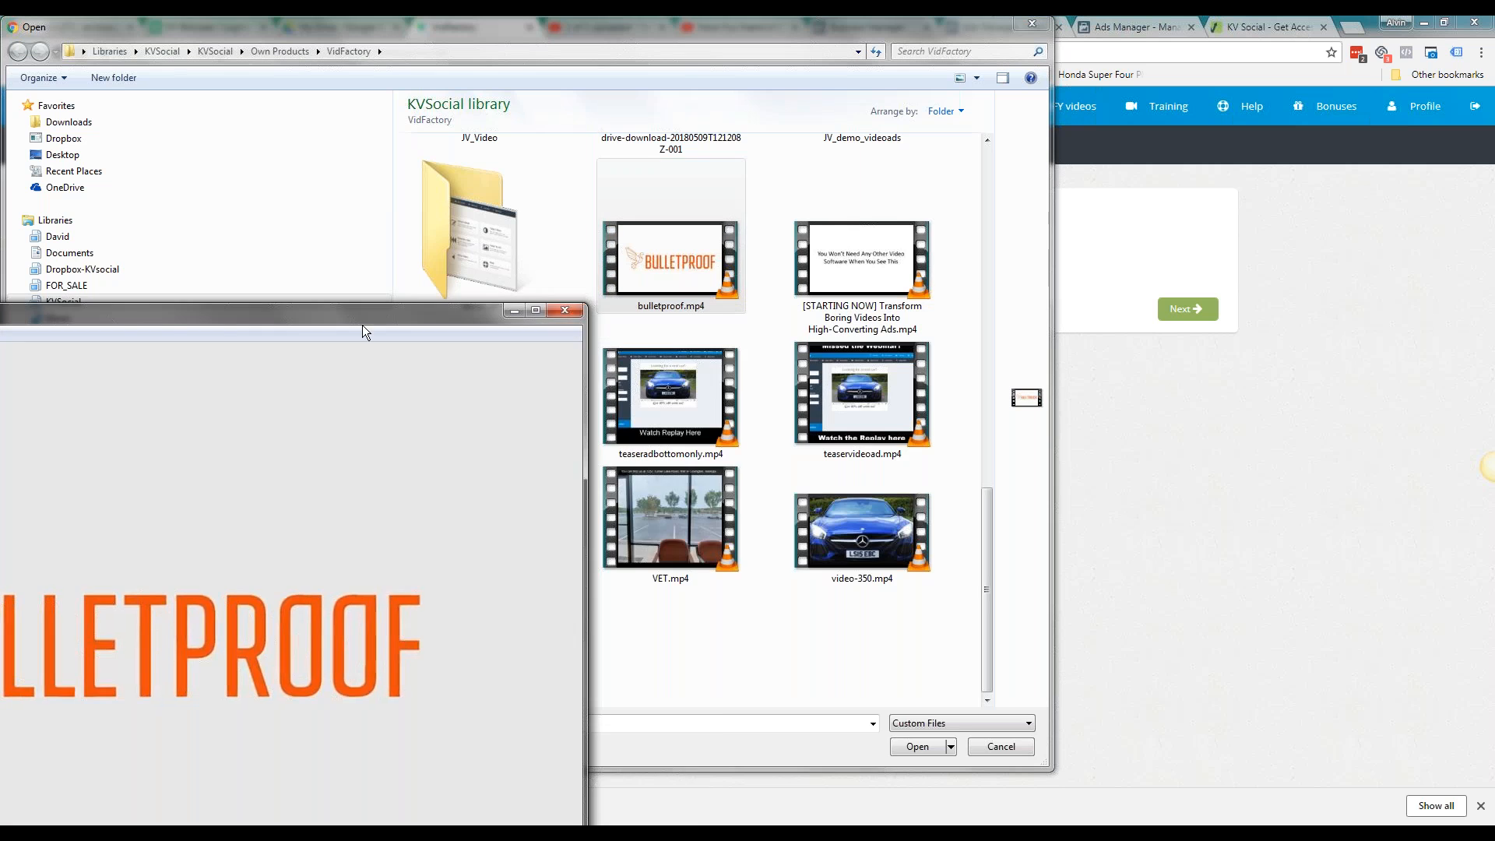
drag(362, 321, 666, 134)
click(153, 728)
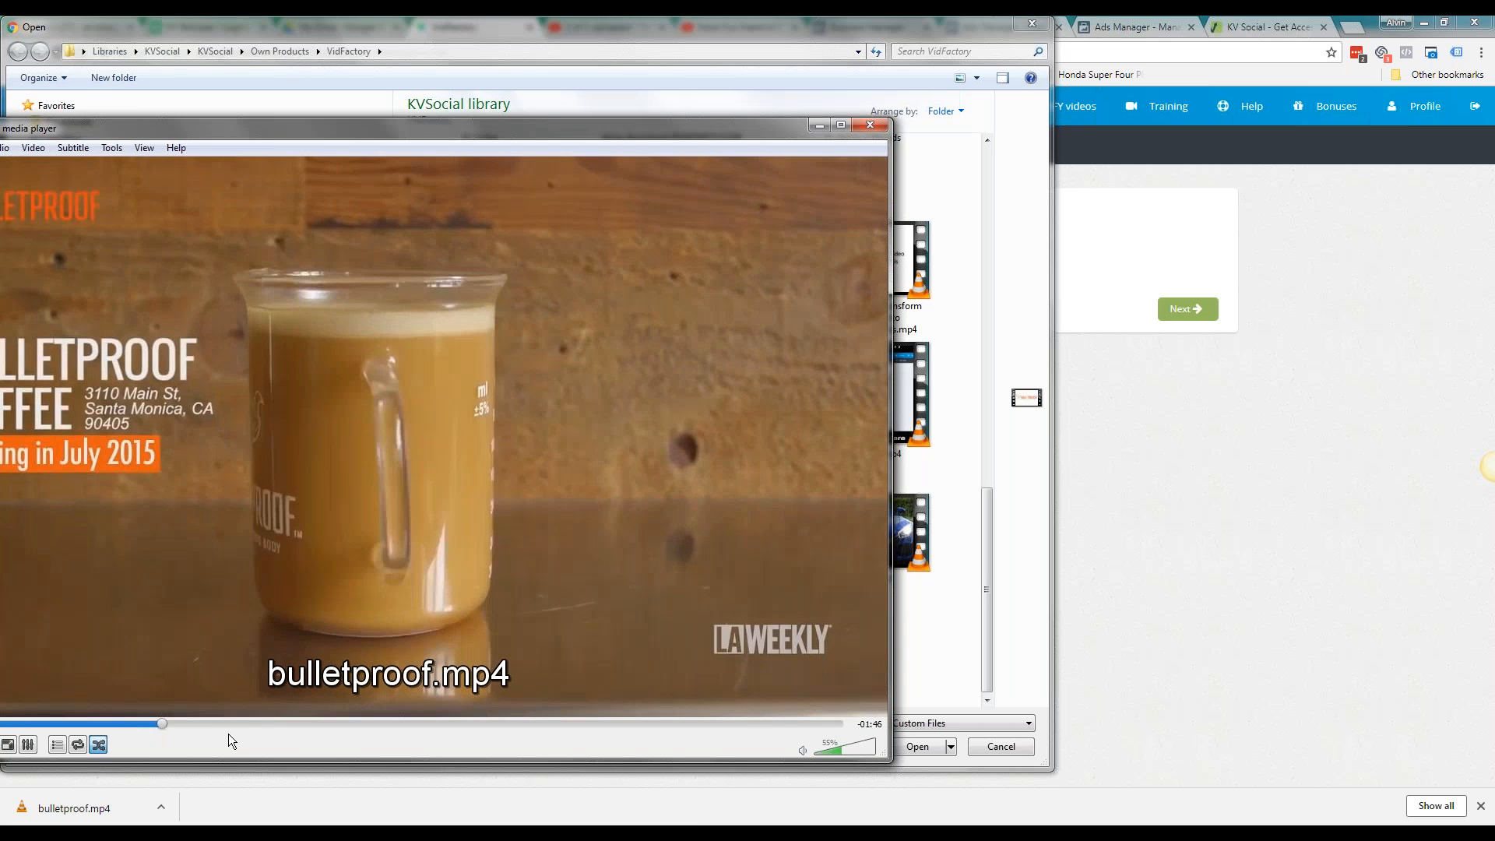
click(214, 730)
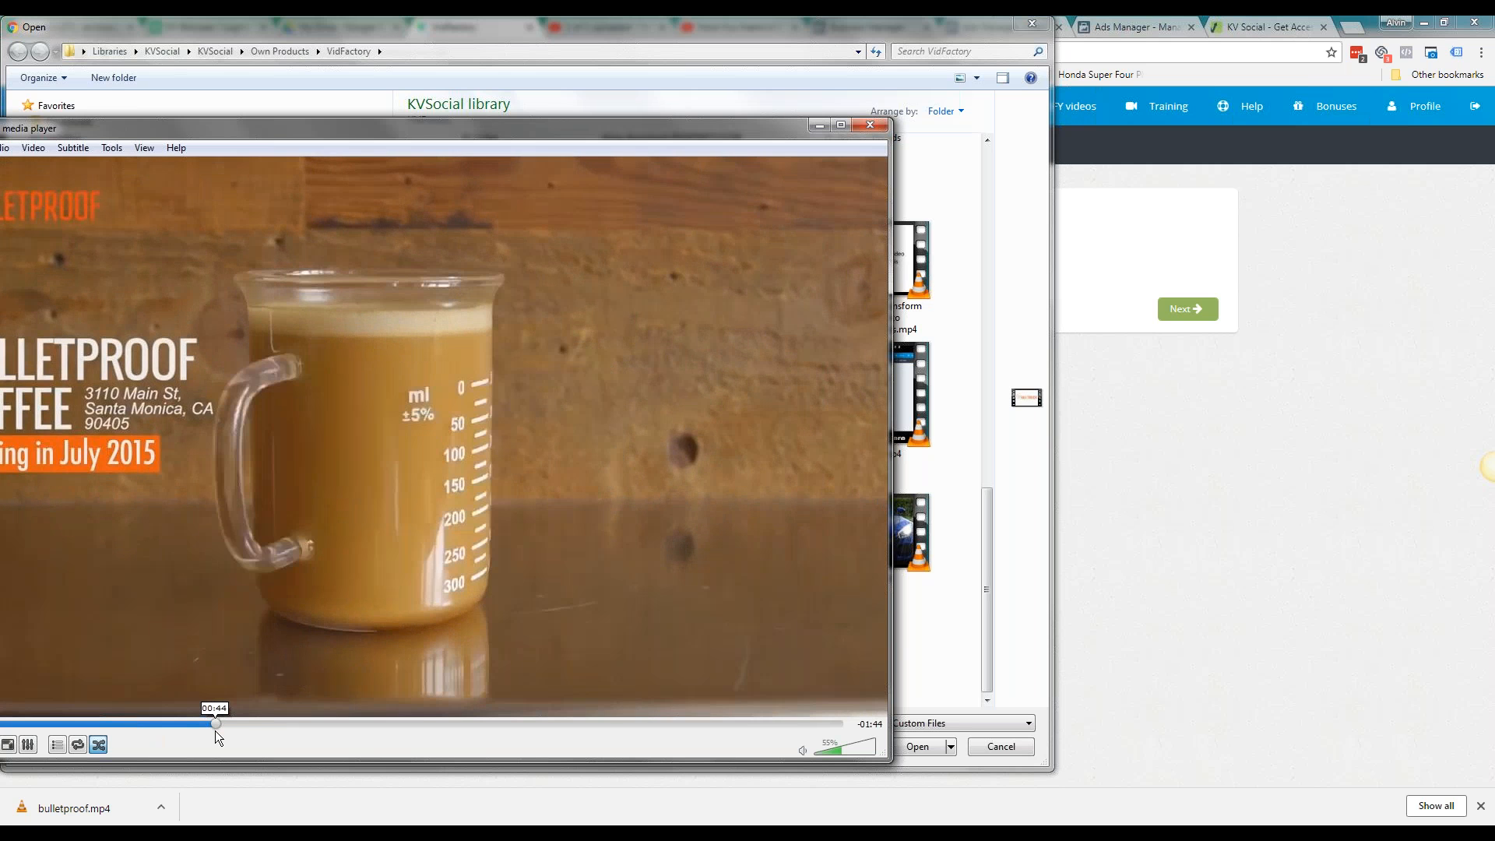
click(197, 728)
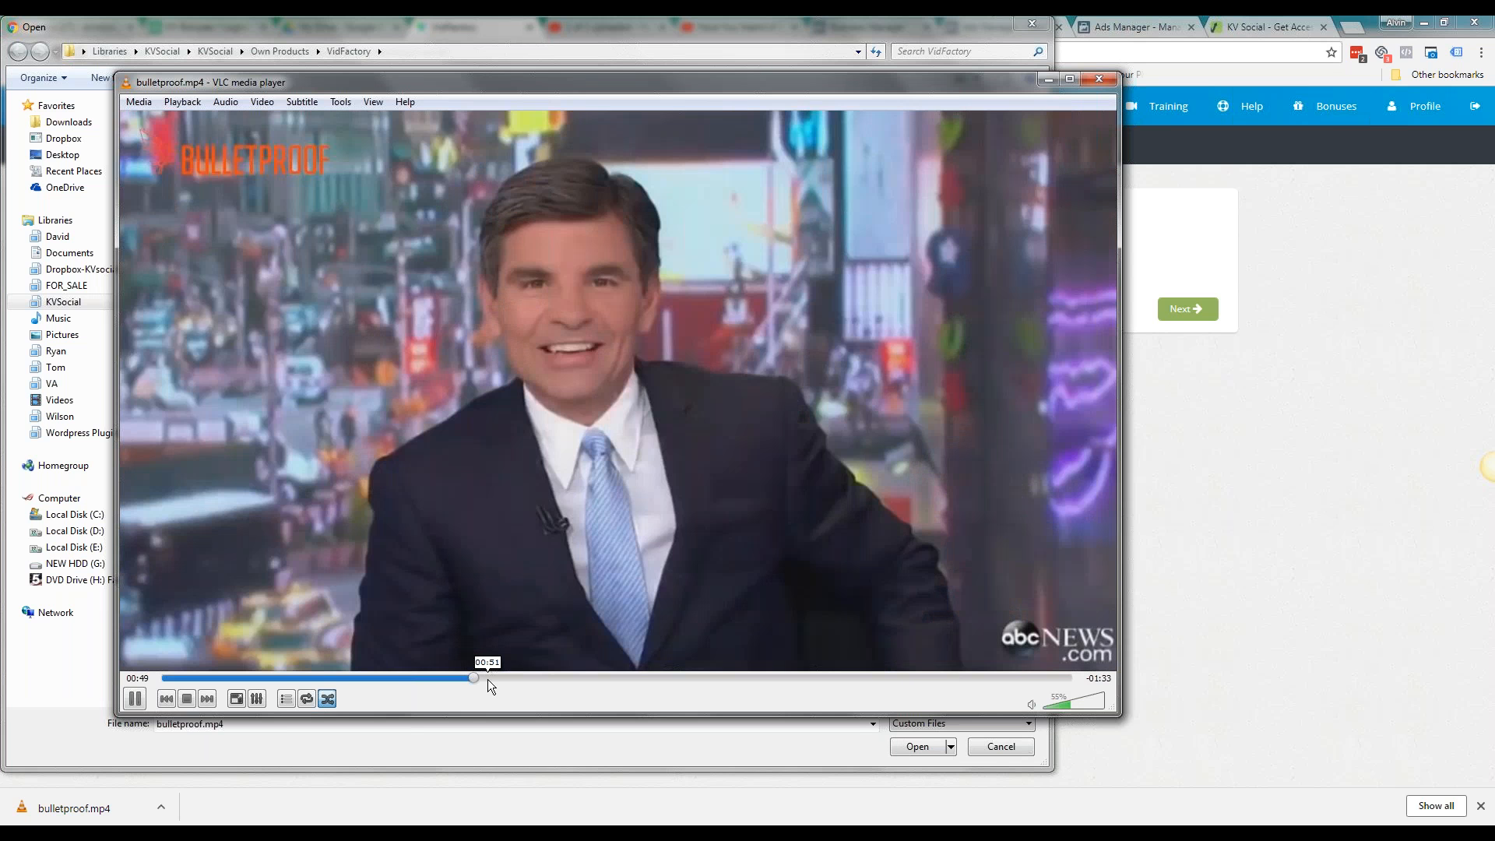
drag(487, 679, 755, 679)
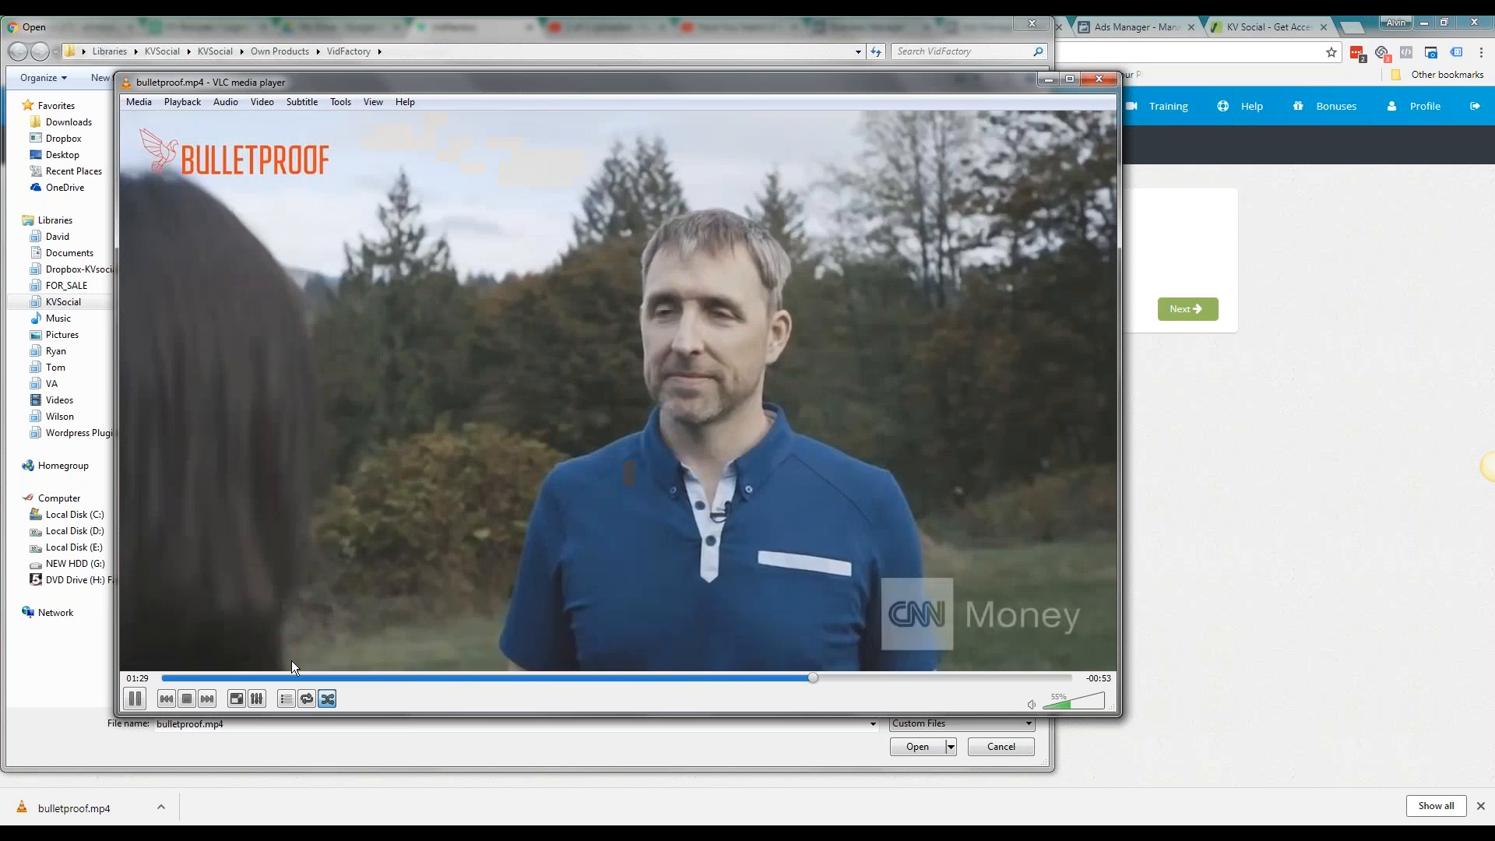
click(303, 677)
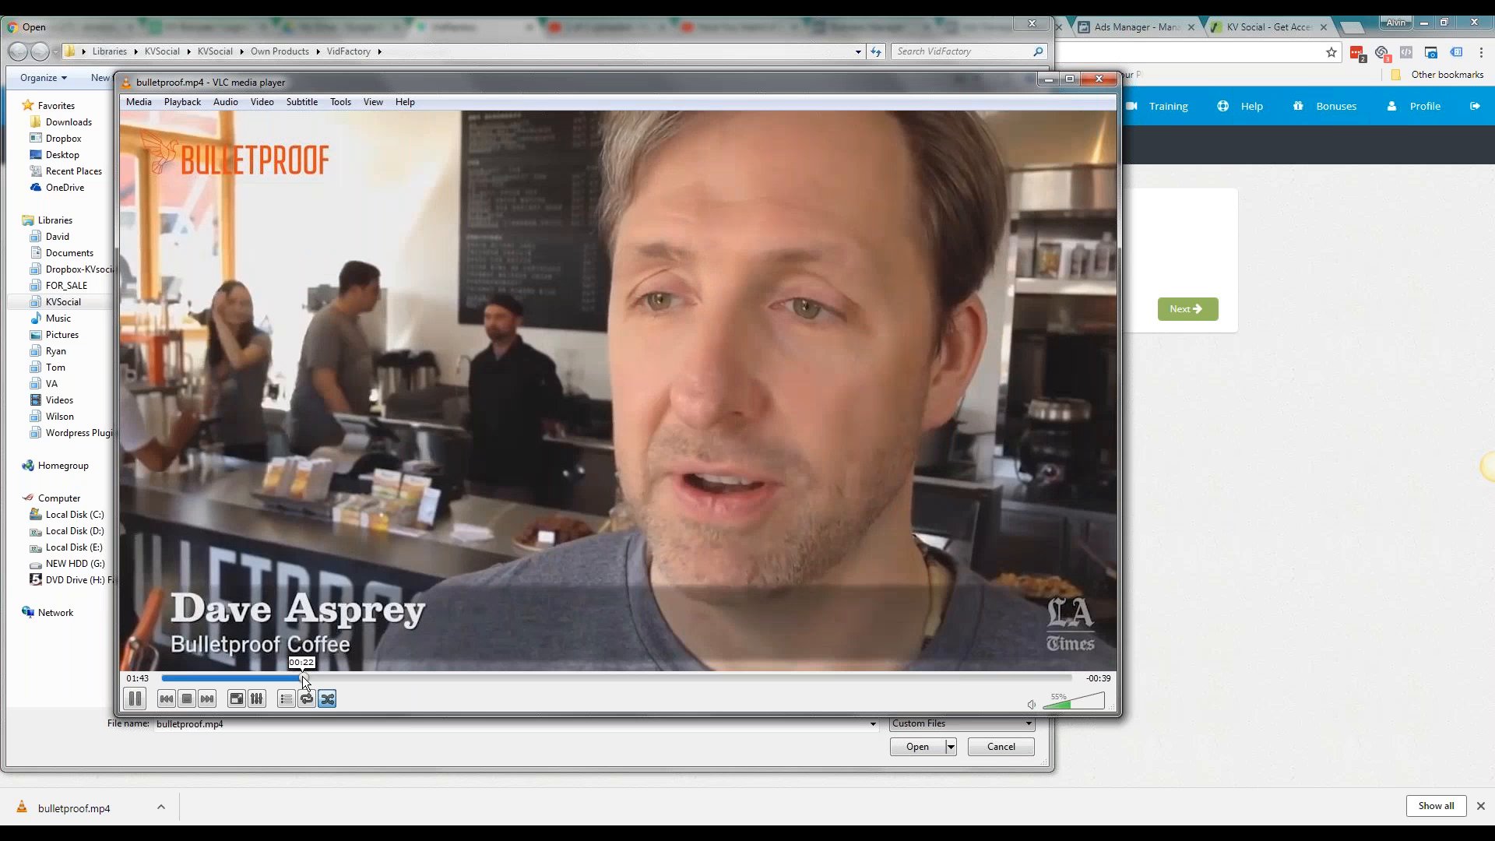
click(1097, 78)
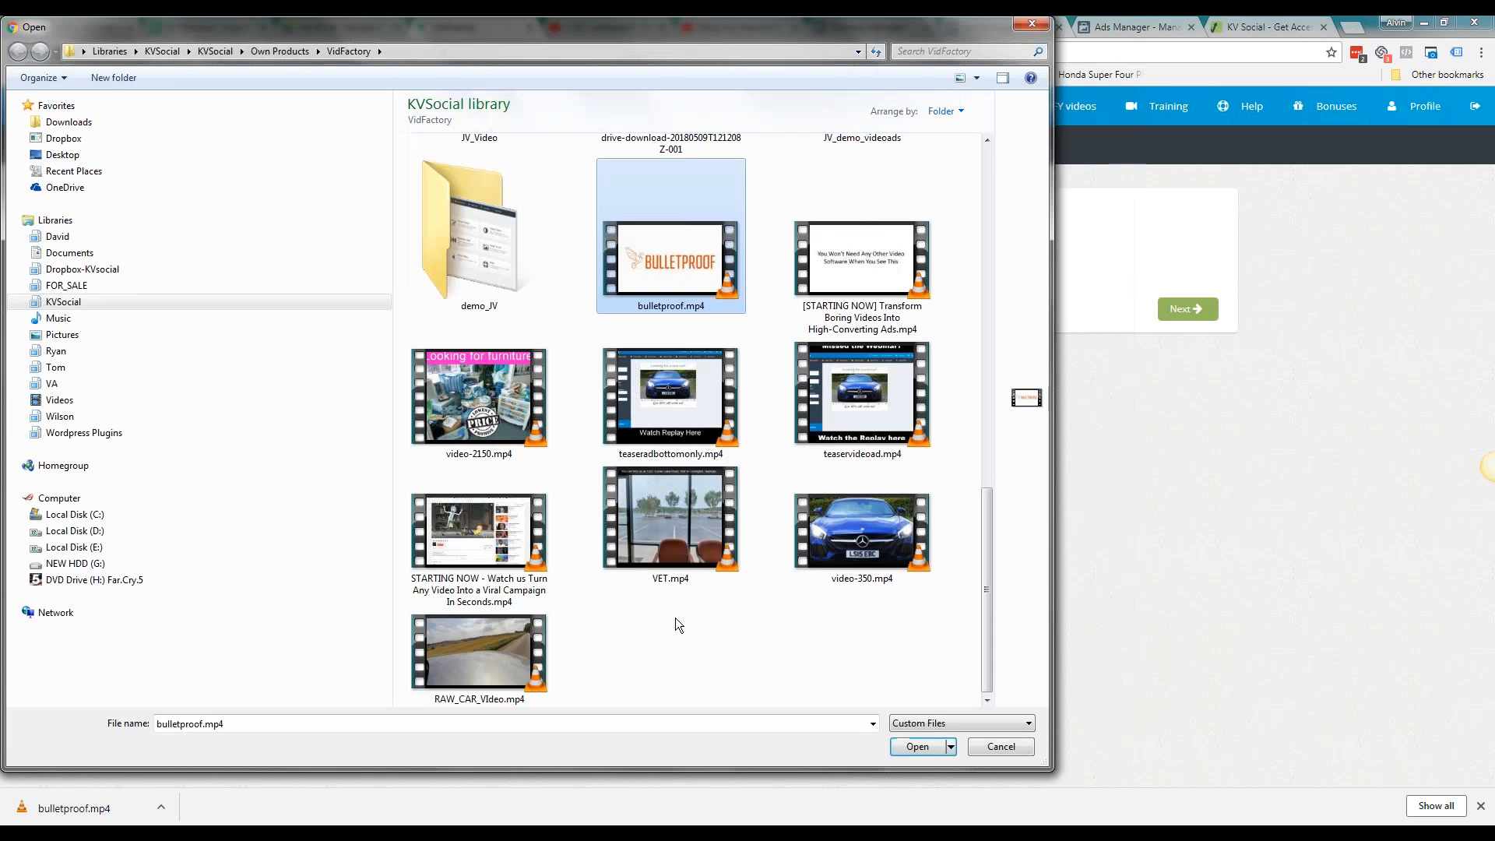
Try to upload bulletproof.mp4 from the desktop to Meme Maker, and check the file's details in its folder
double_click(721, 230)
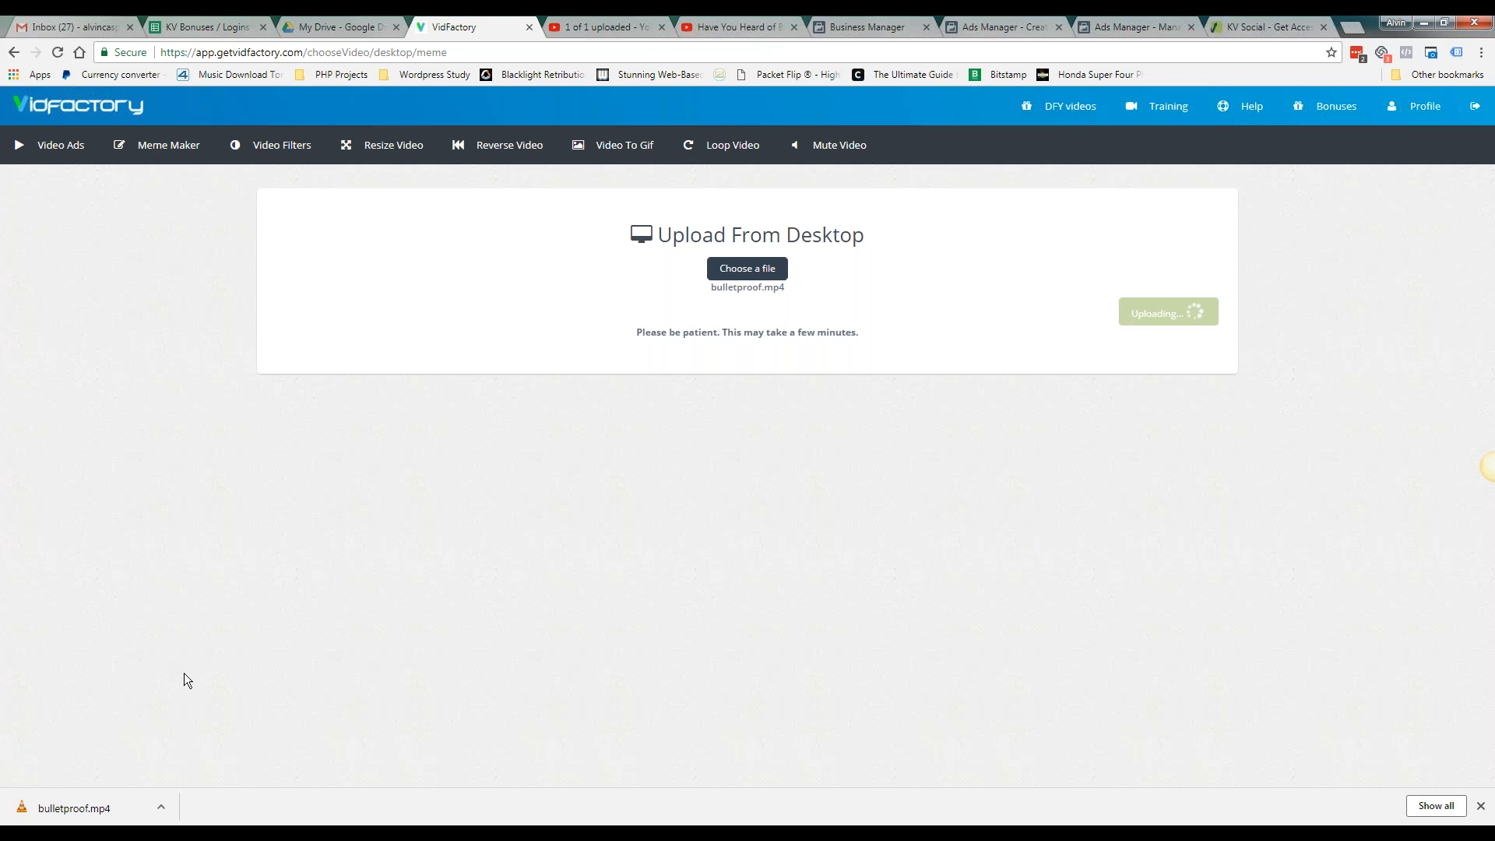
click(159, 803)
click(206, 757)
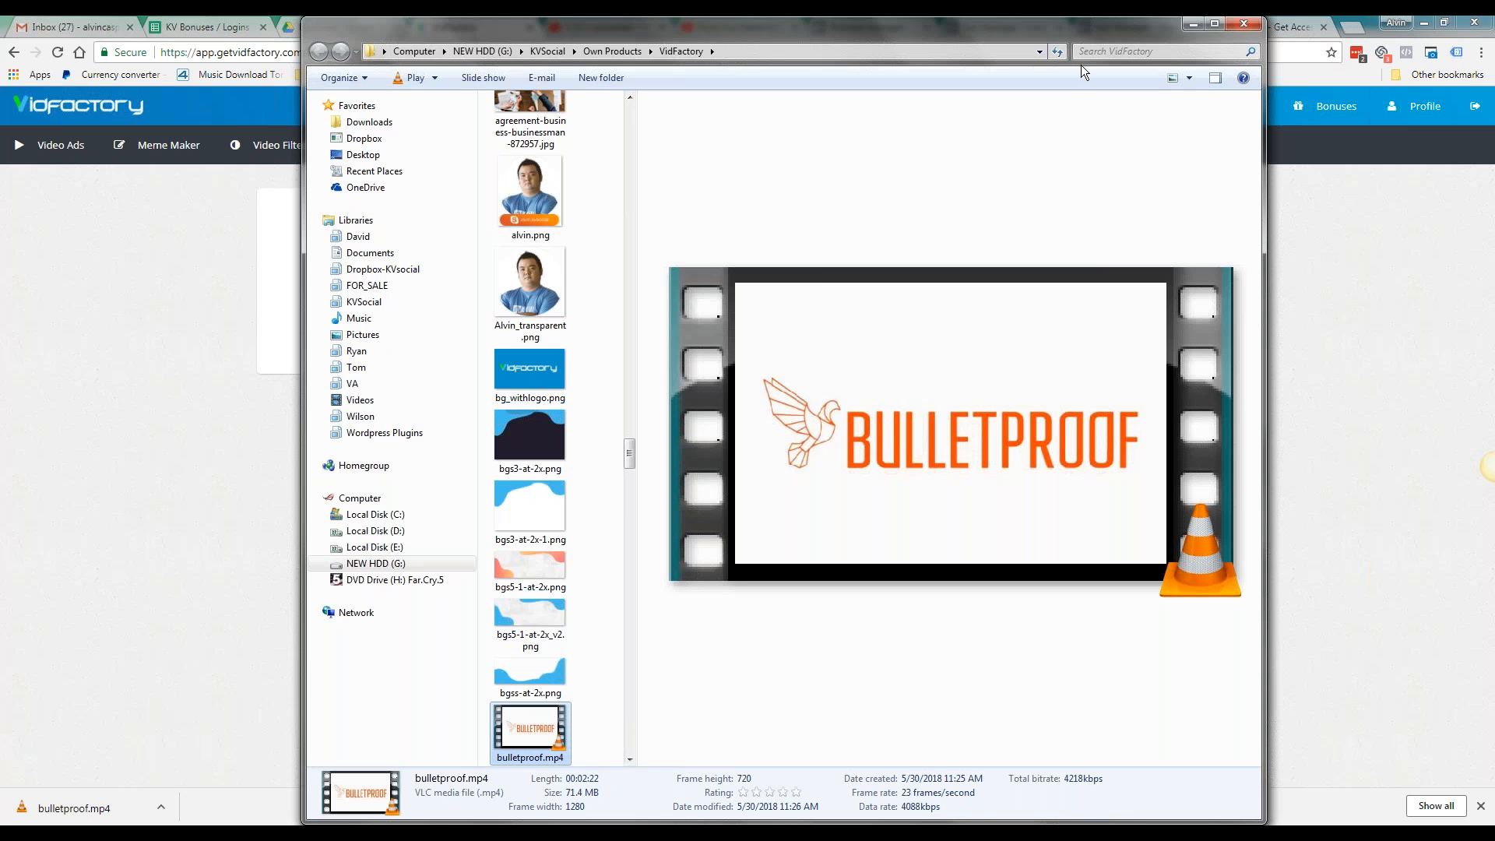
click(1193, 25)
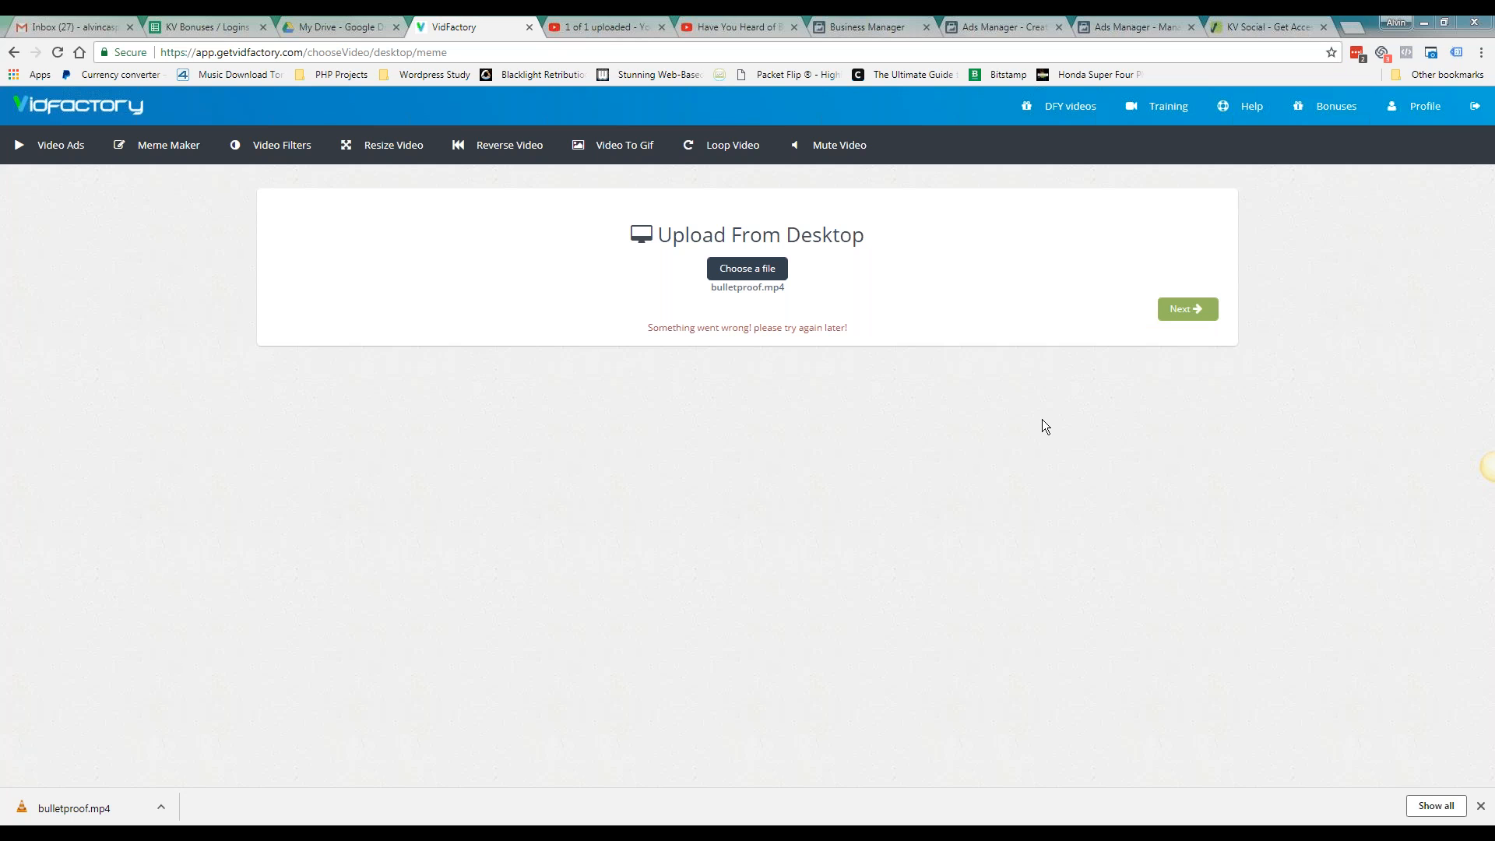
mouse_move(645, 328)
mouse_down()
mouse_move(918, 340)
mouse_move(647, 328)
mouse_up()
click(464, 498)
click(682, 467)
Switch to YouTube and upload bulletproof.mp4 from the VidFactory folder as an unlisted video
click(603, 26)
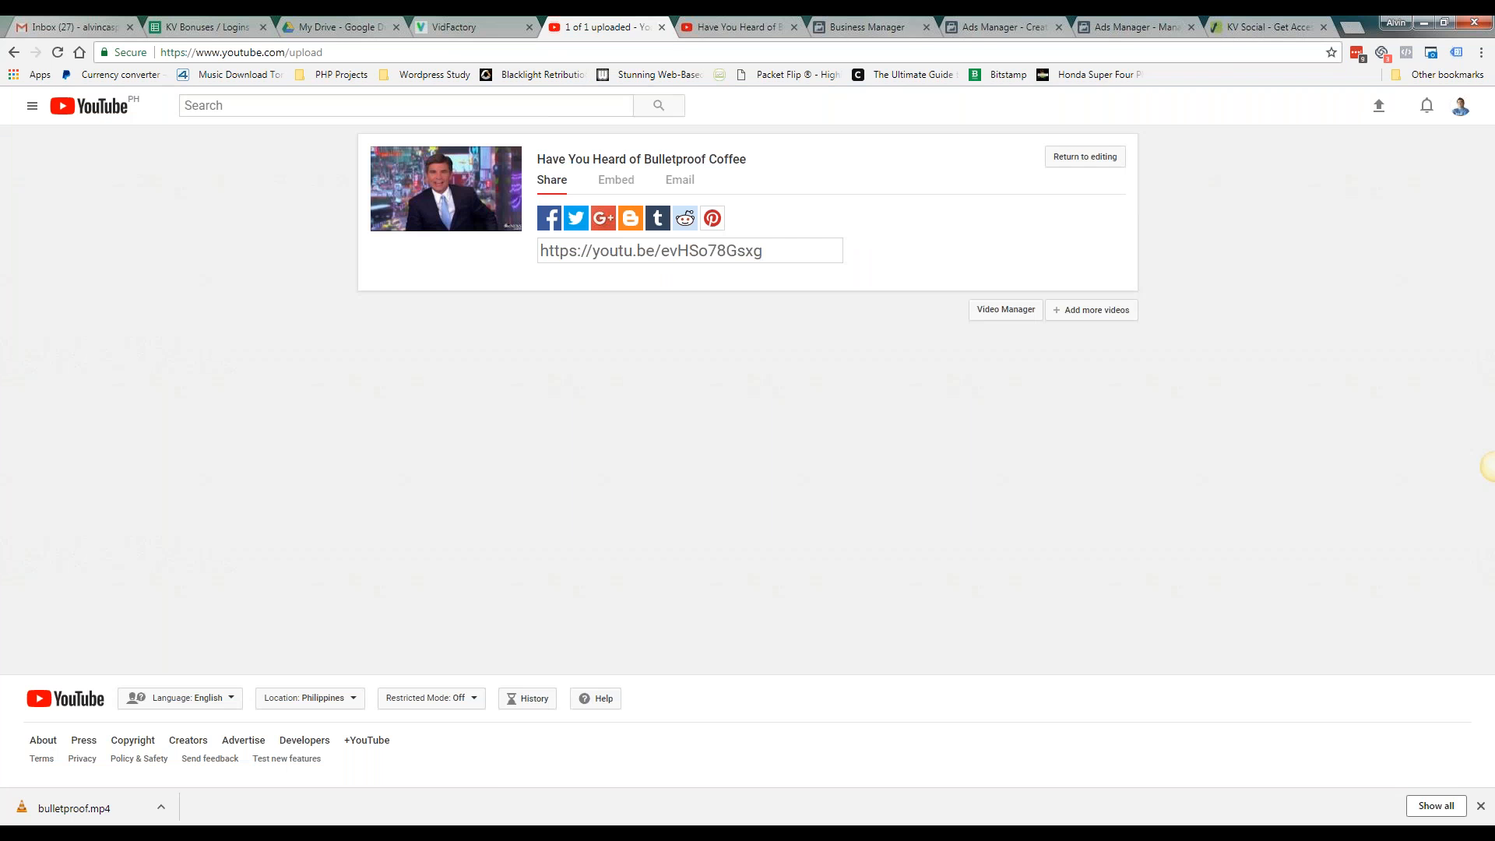
click(1379, 106)
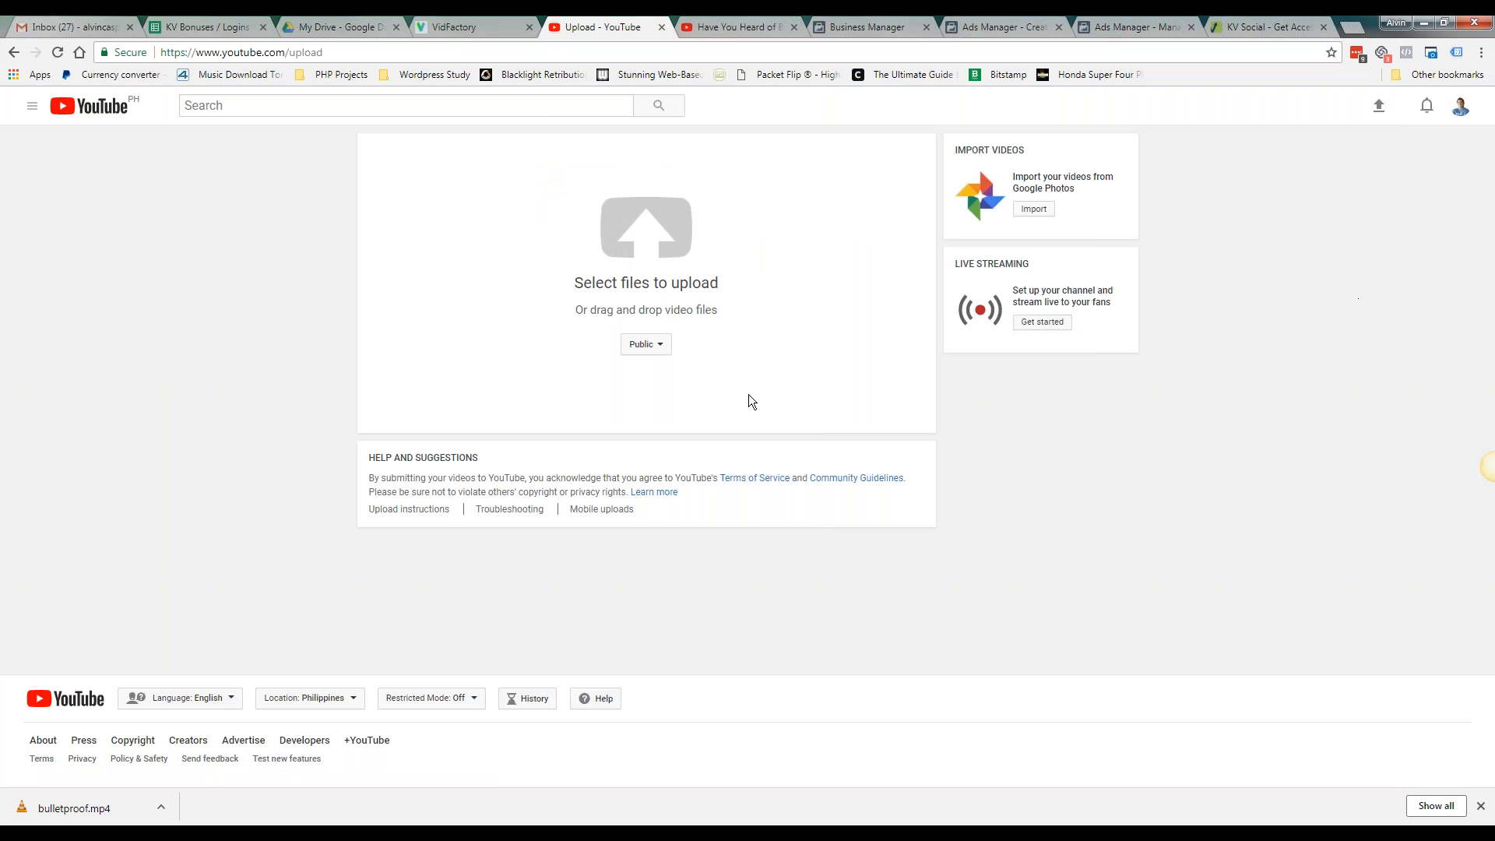
click(656, 347)
click(646, 388)
click(646, 228)
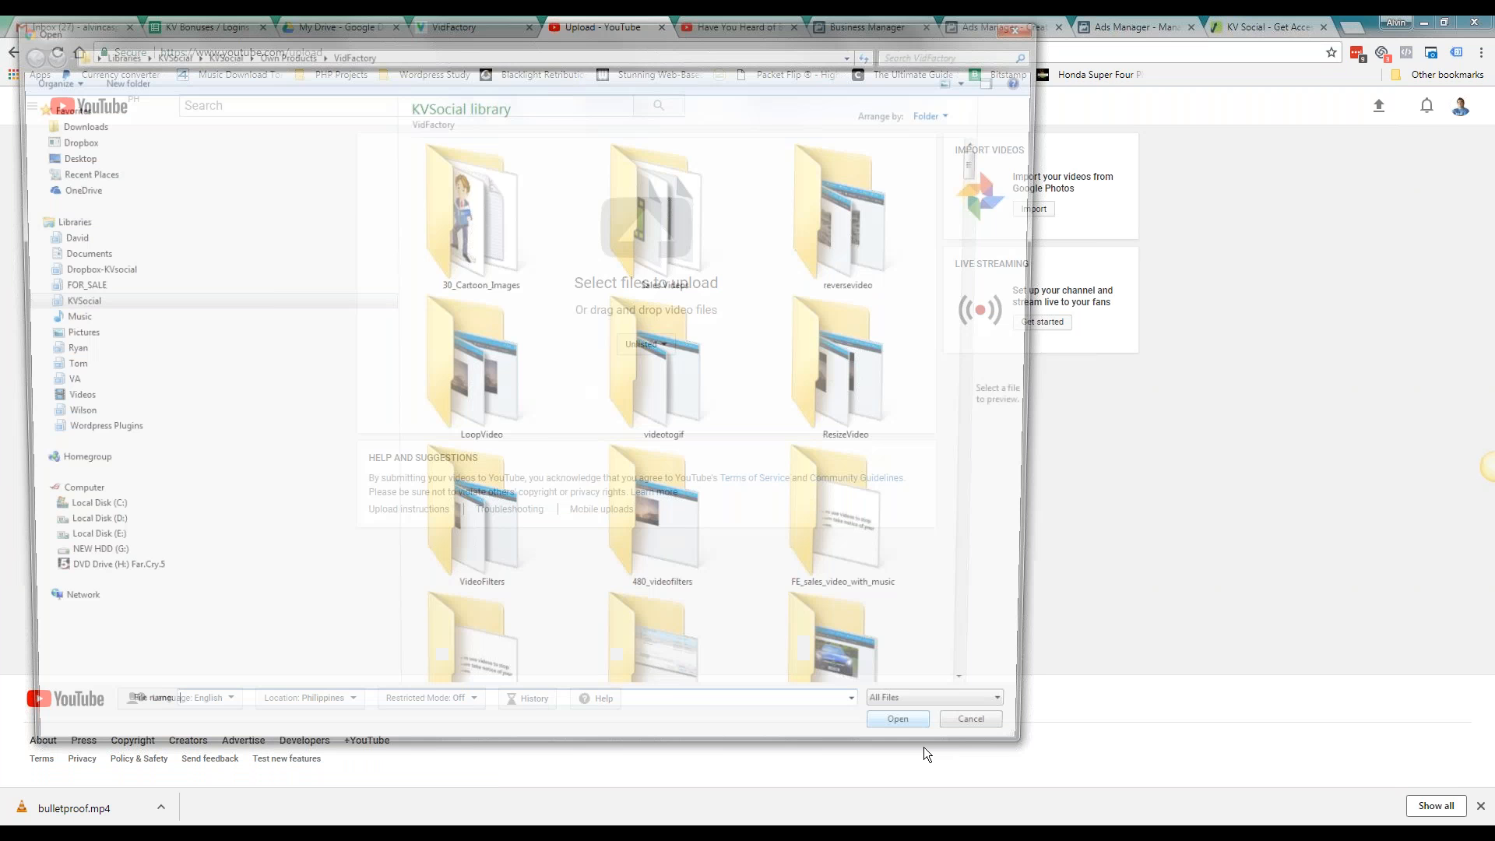
scroll(695, 635, down, 5)
scroll(696, 636, down, 6)
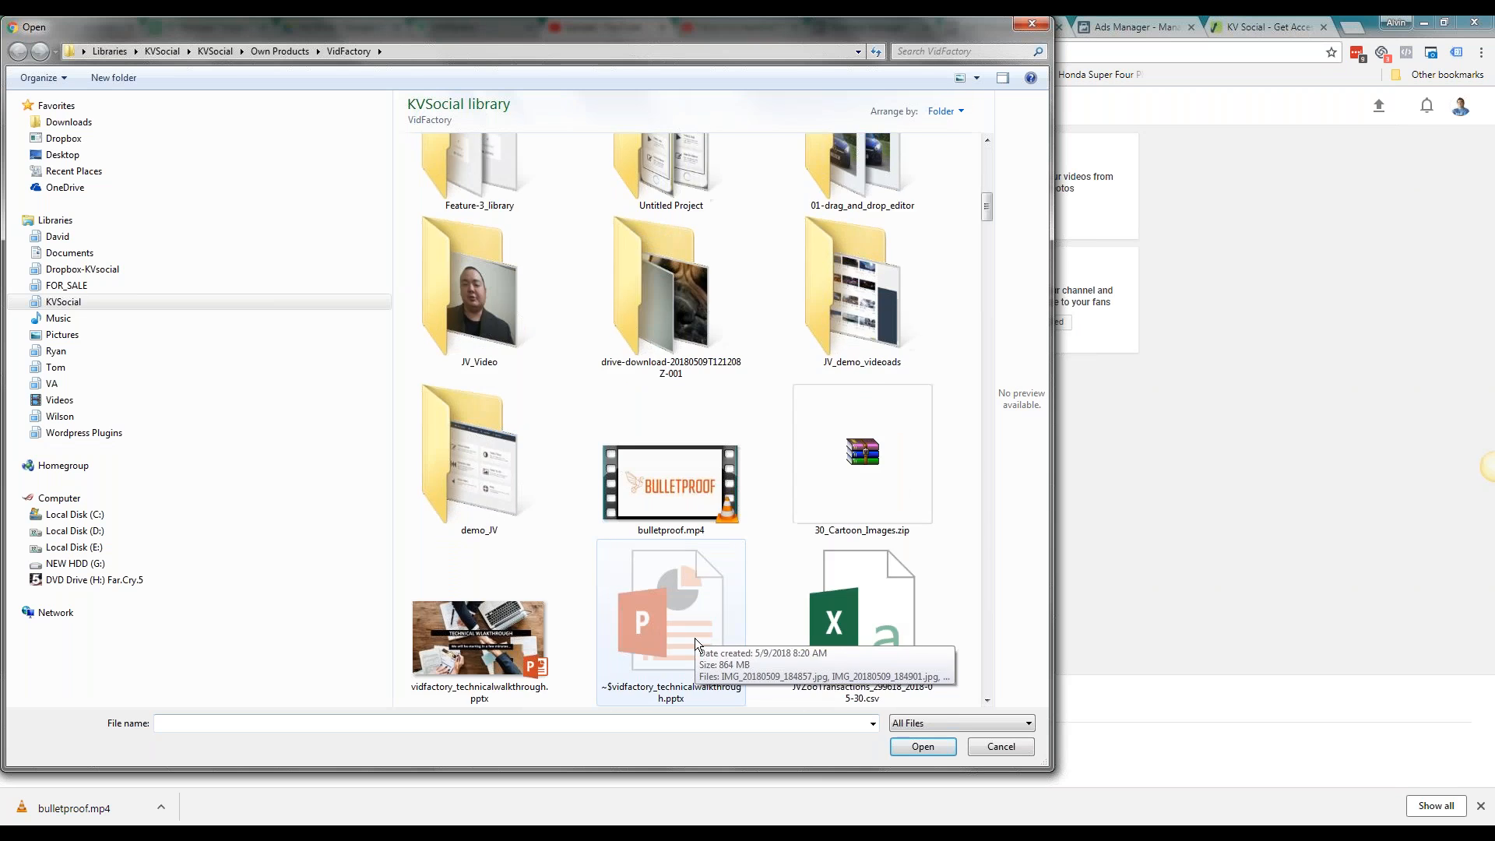
scroll(701, 545, up, 3)
click(710, 431)
double_click(710, 431)
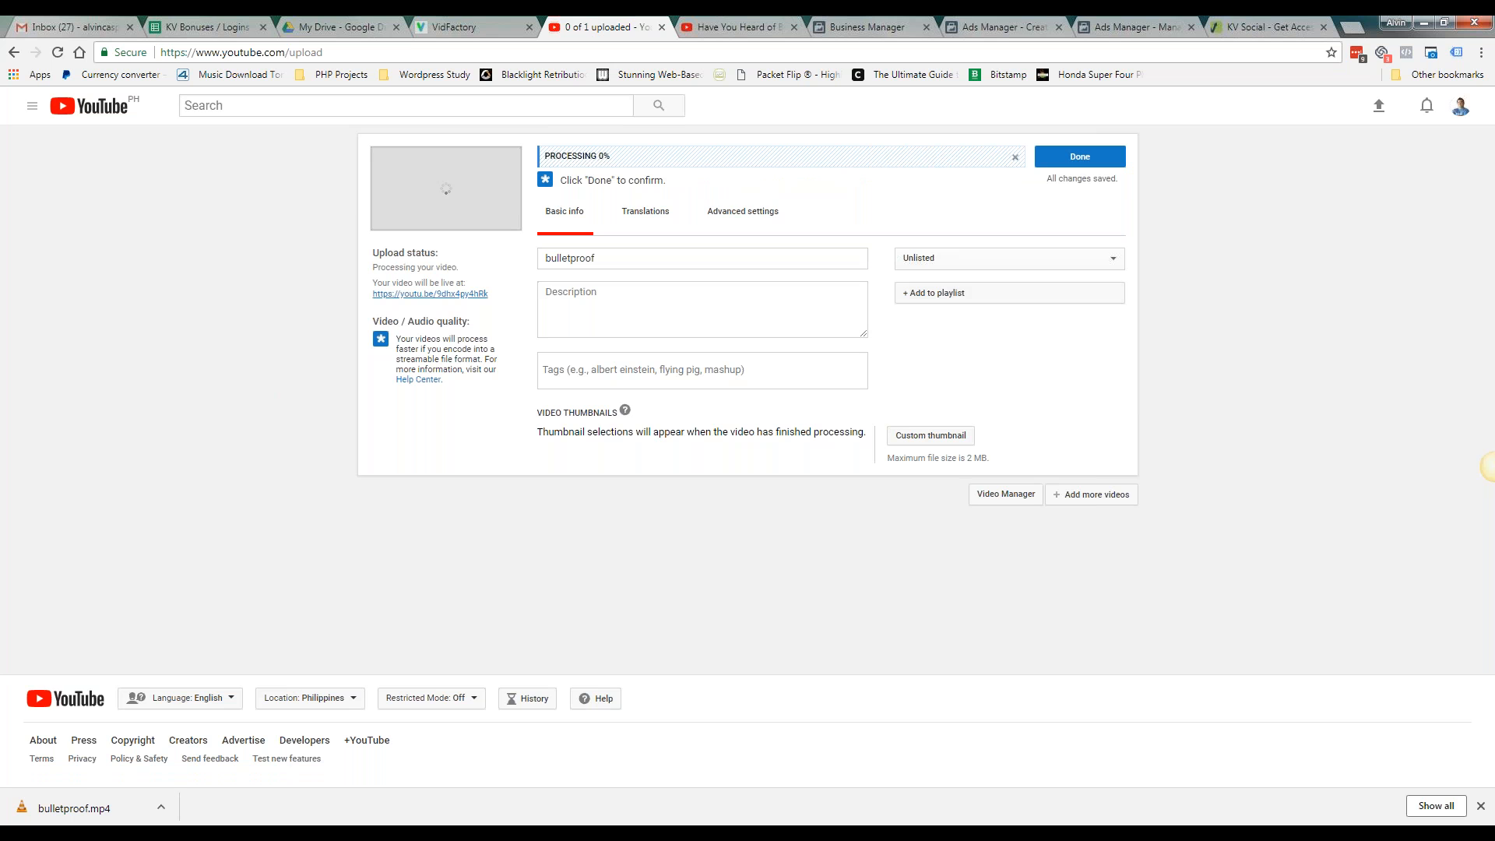
Open the uploaded video's watch page, copy its link without the feature parameter, and close the page
click(430, 294)
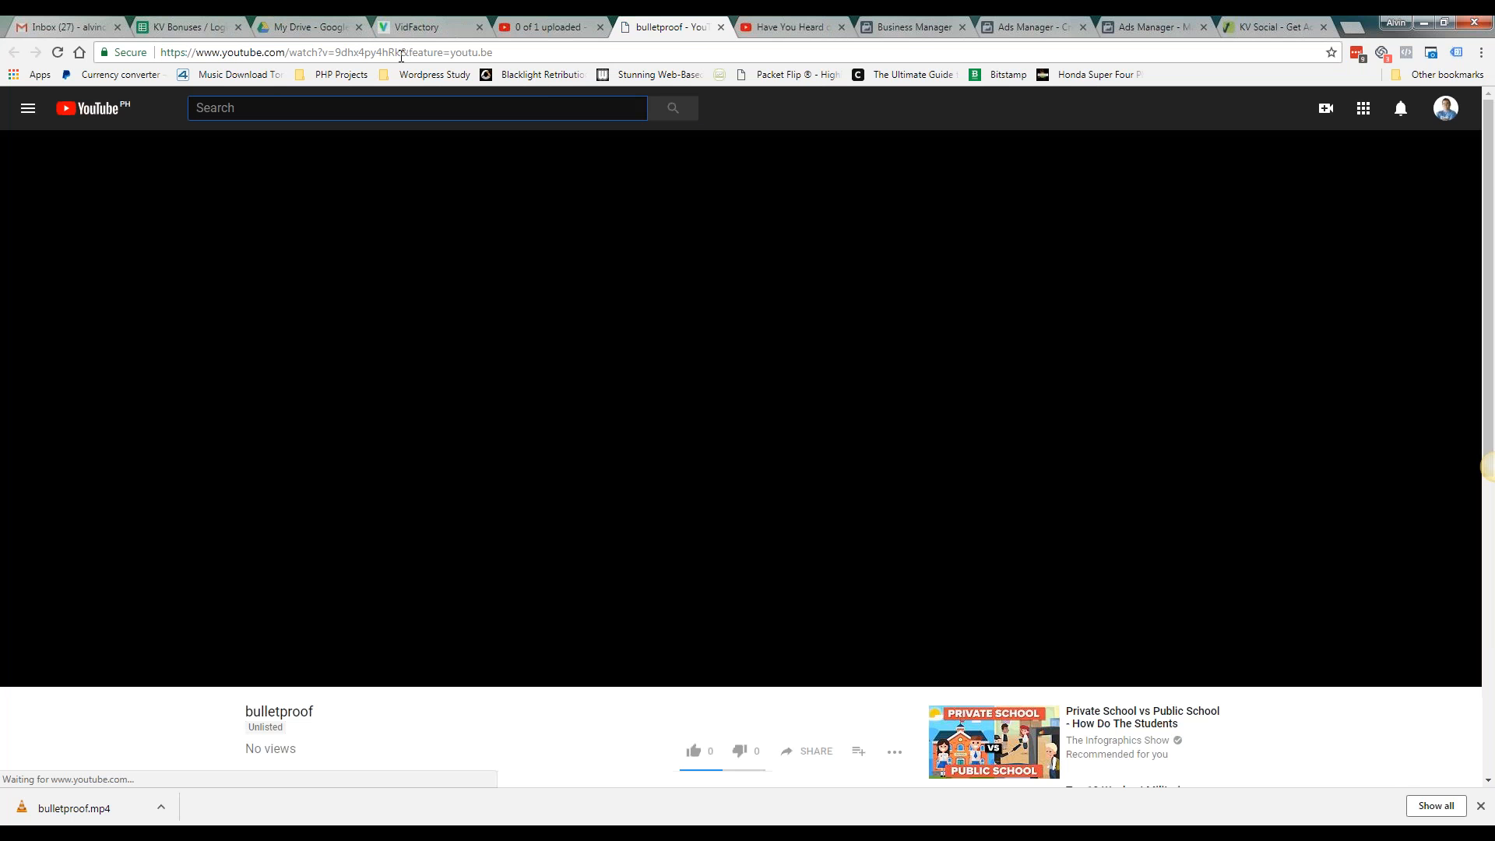
drag(402, 53, 158, 53)
key(ctrl+c)
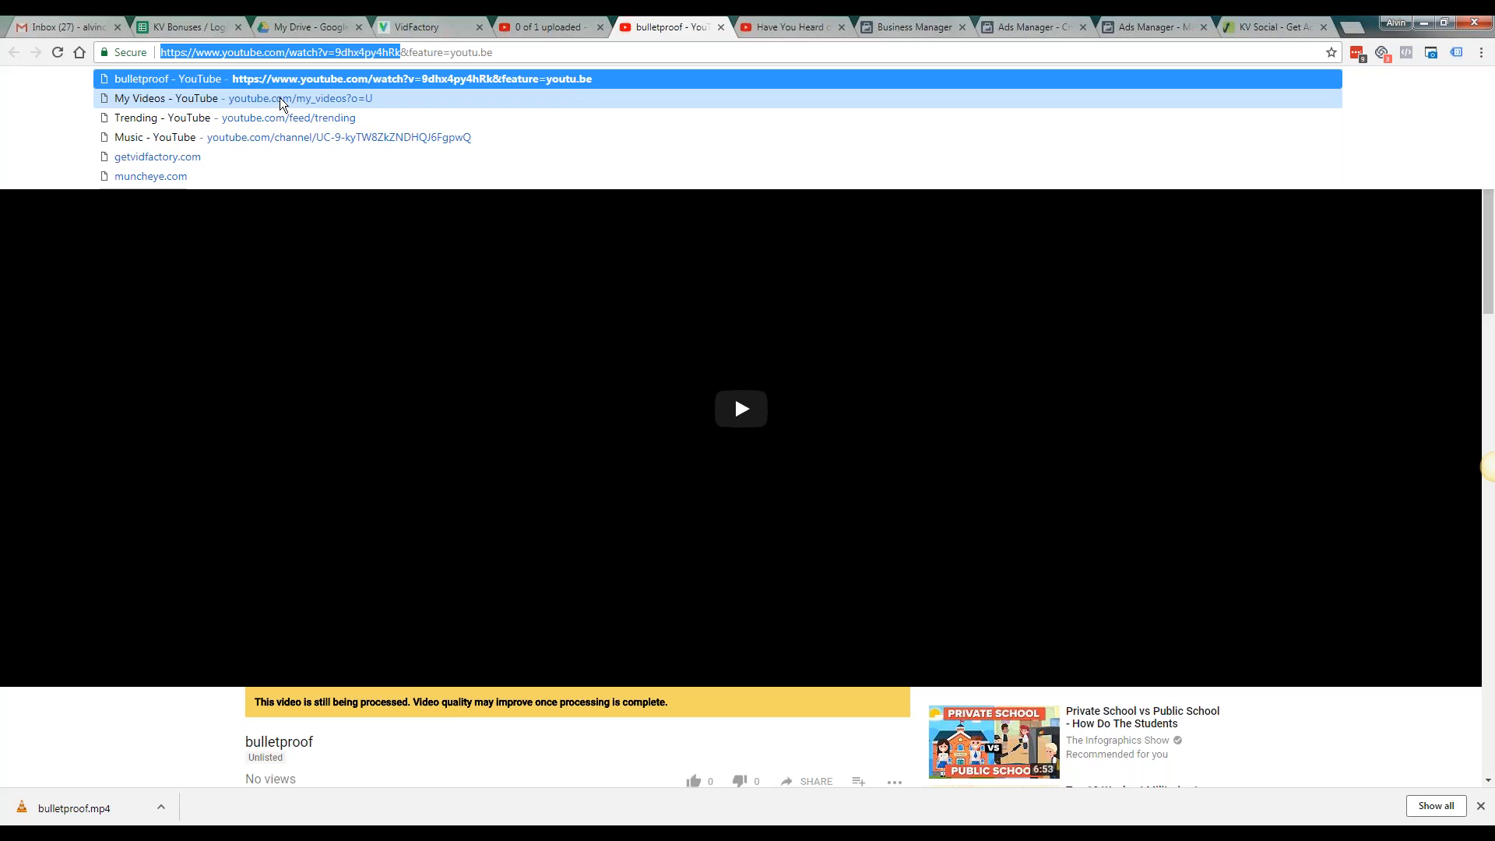
key(ctrl+w)
click(467, 25)
click(730, 27)
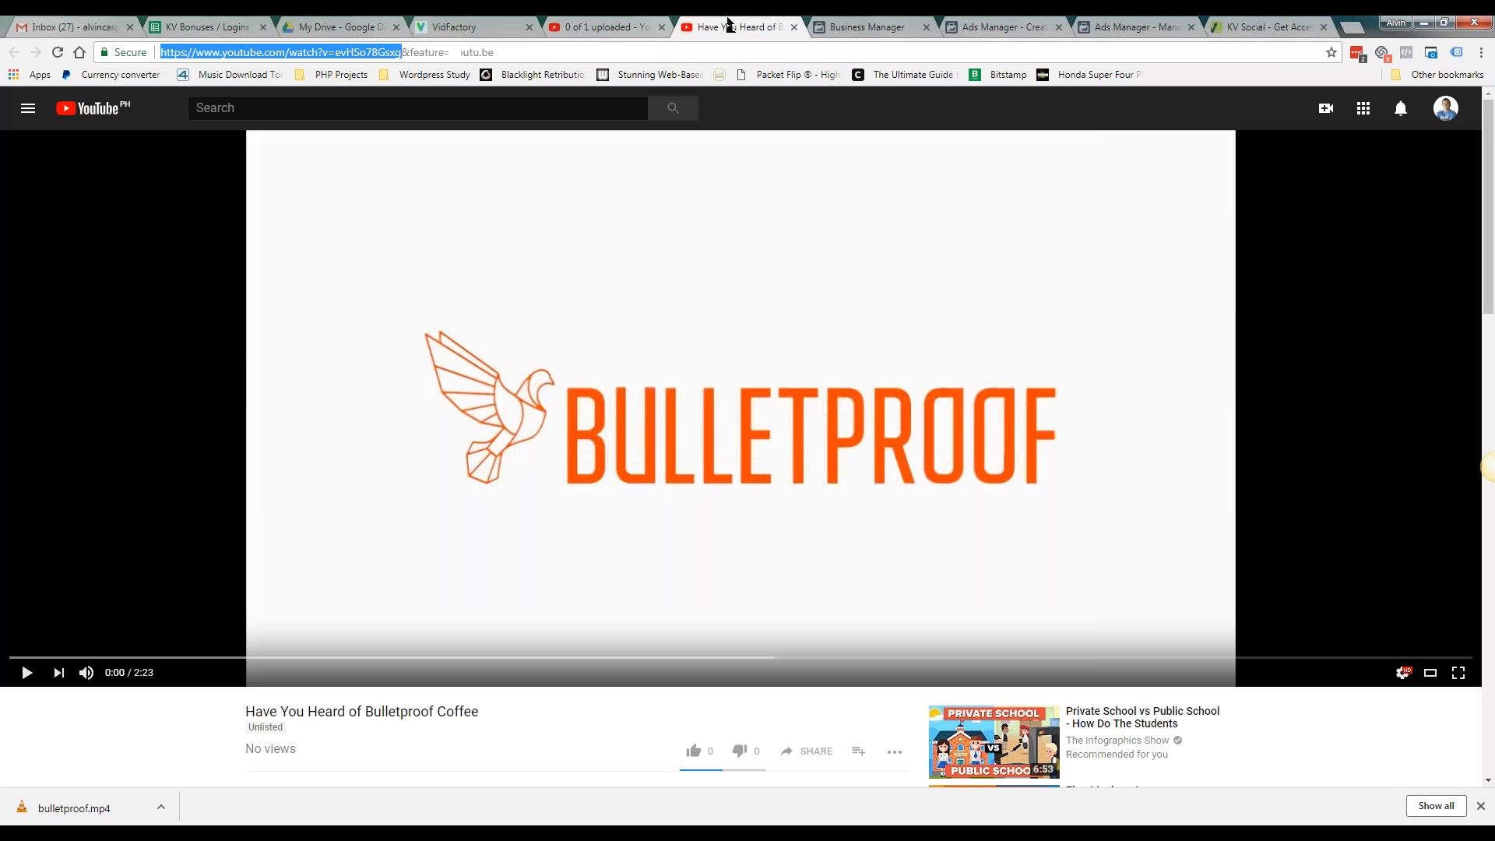
click(469, 52)
key(ctrl+v)
key(Return)
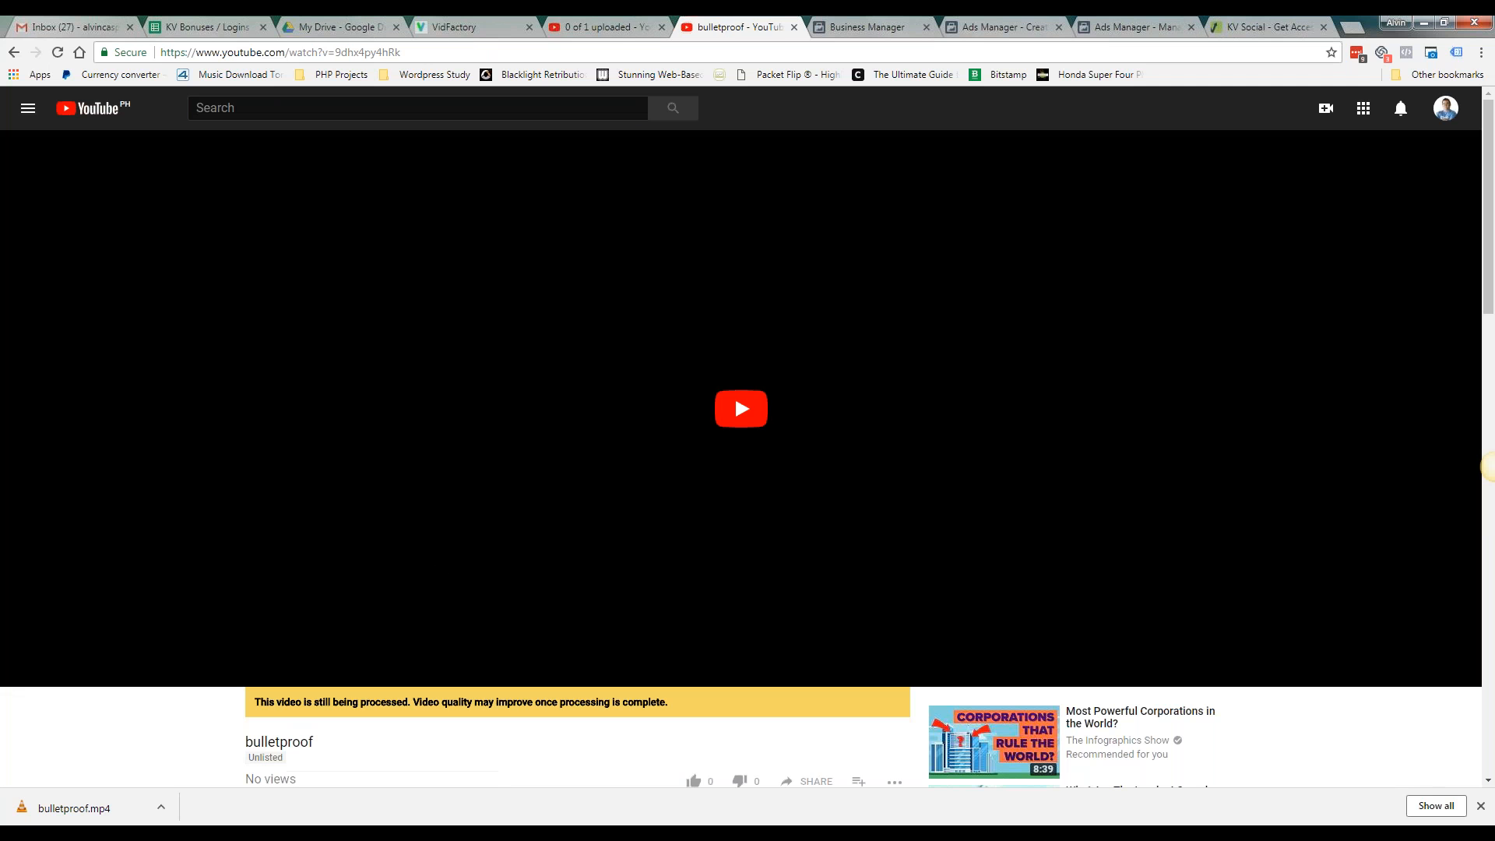
scroll(431, 348, down, 3)
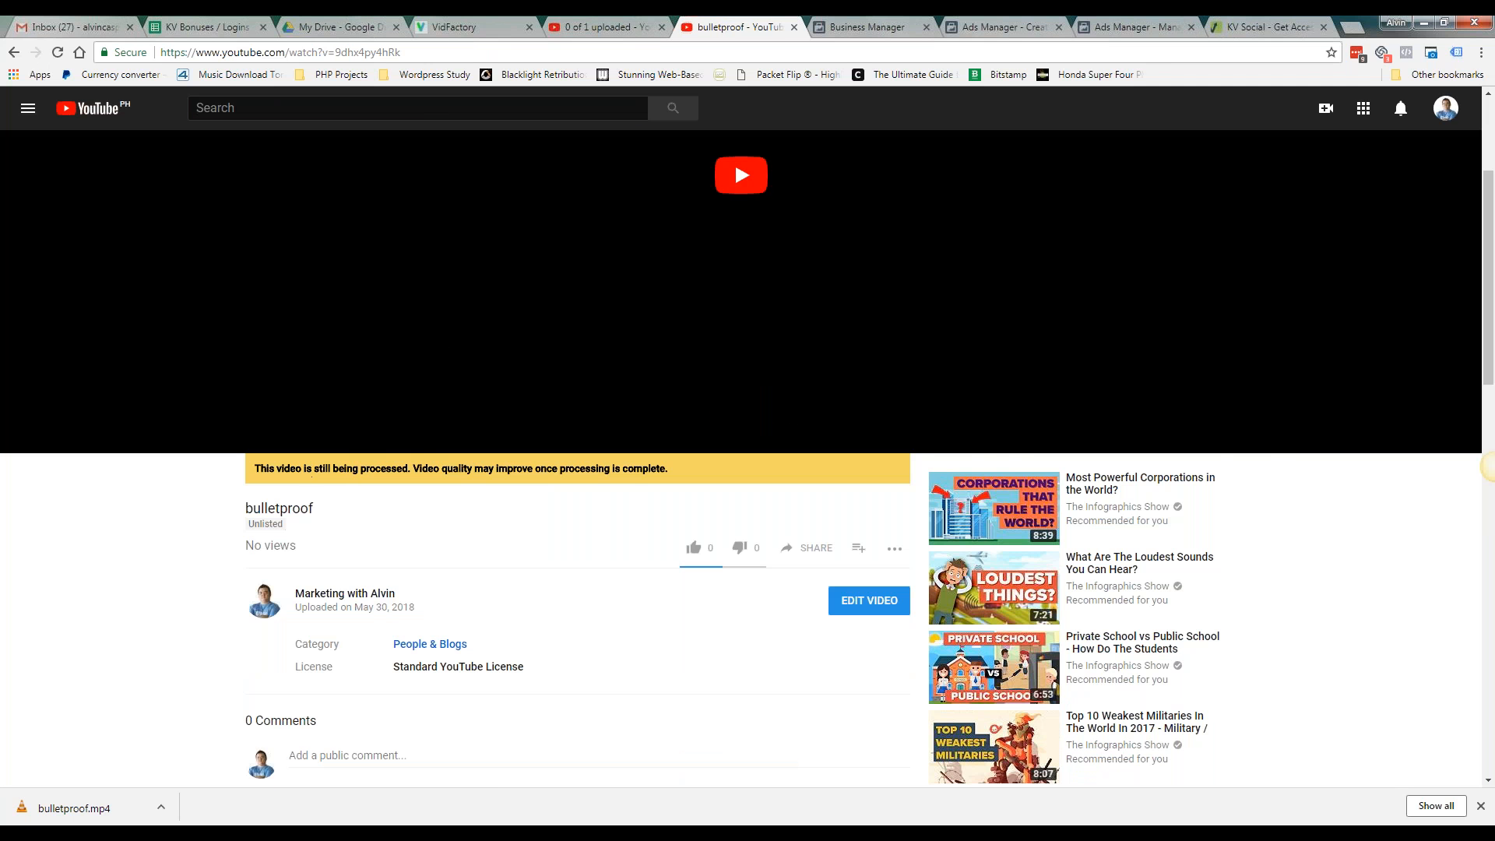
Check the processing progress of the bulletproof upload and close the video's watch page
click(598, 25)
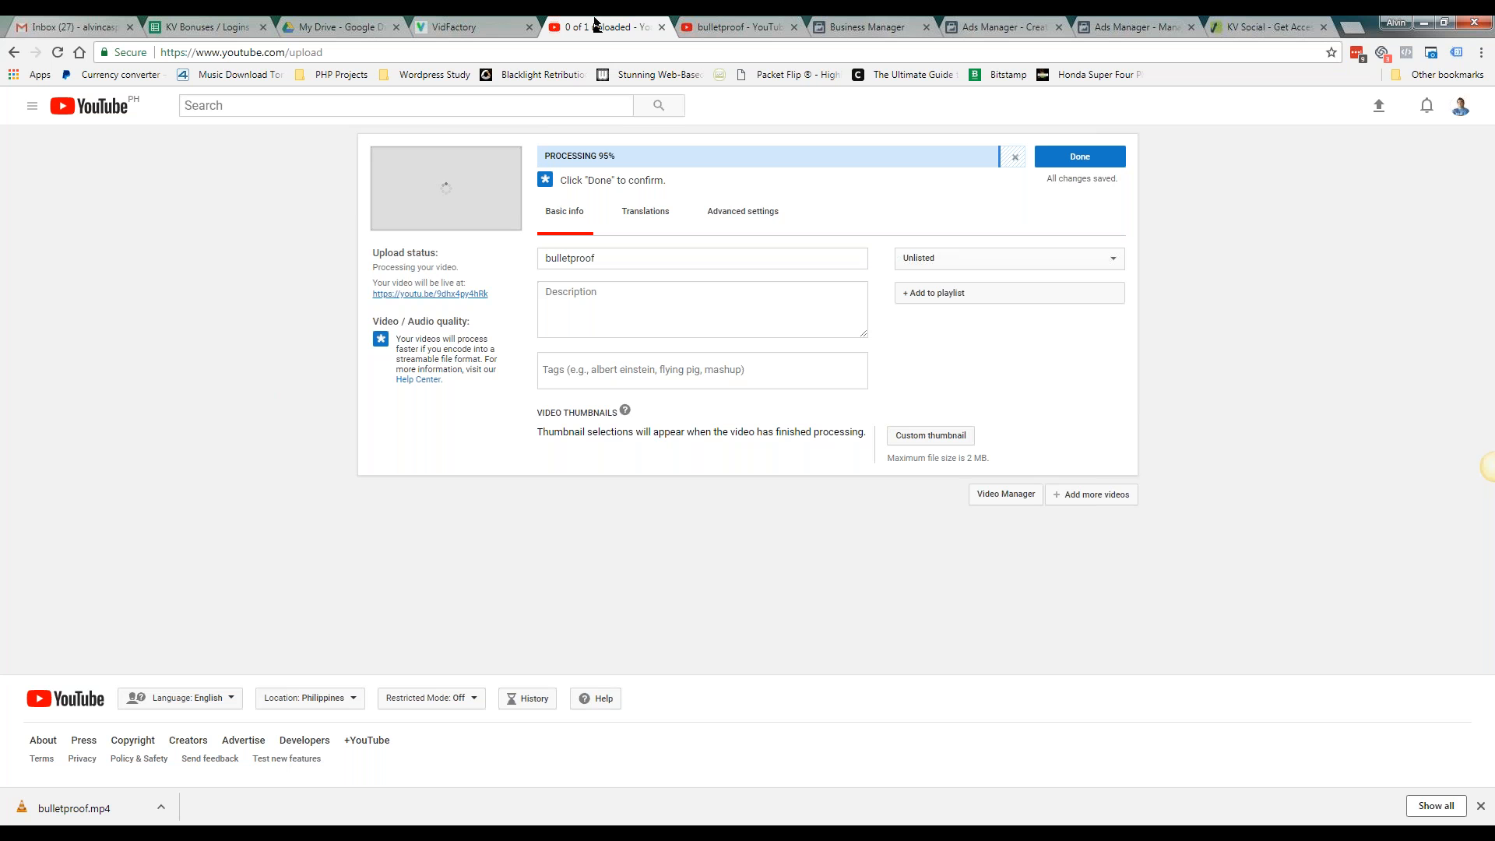
click(768, 27)
click(794, 28)
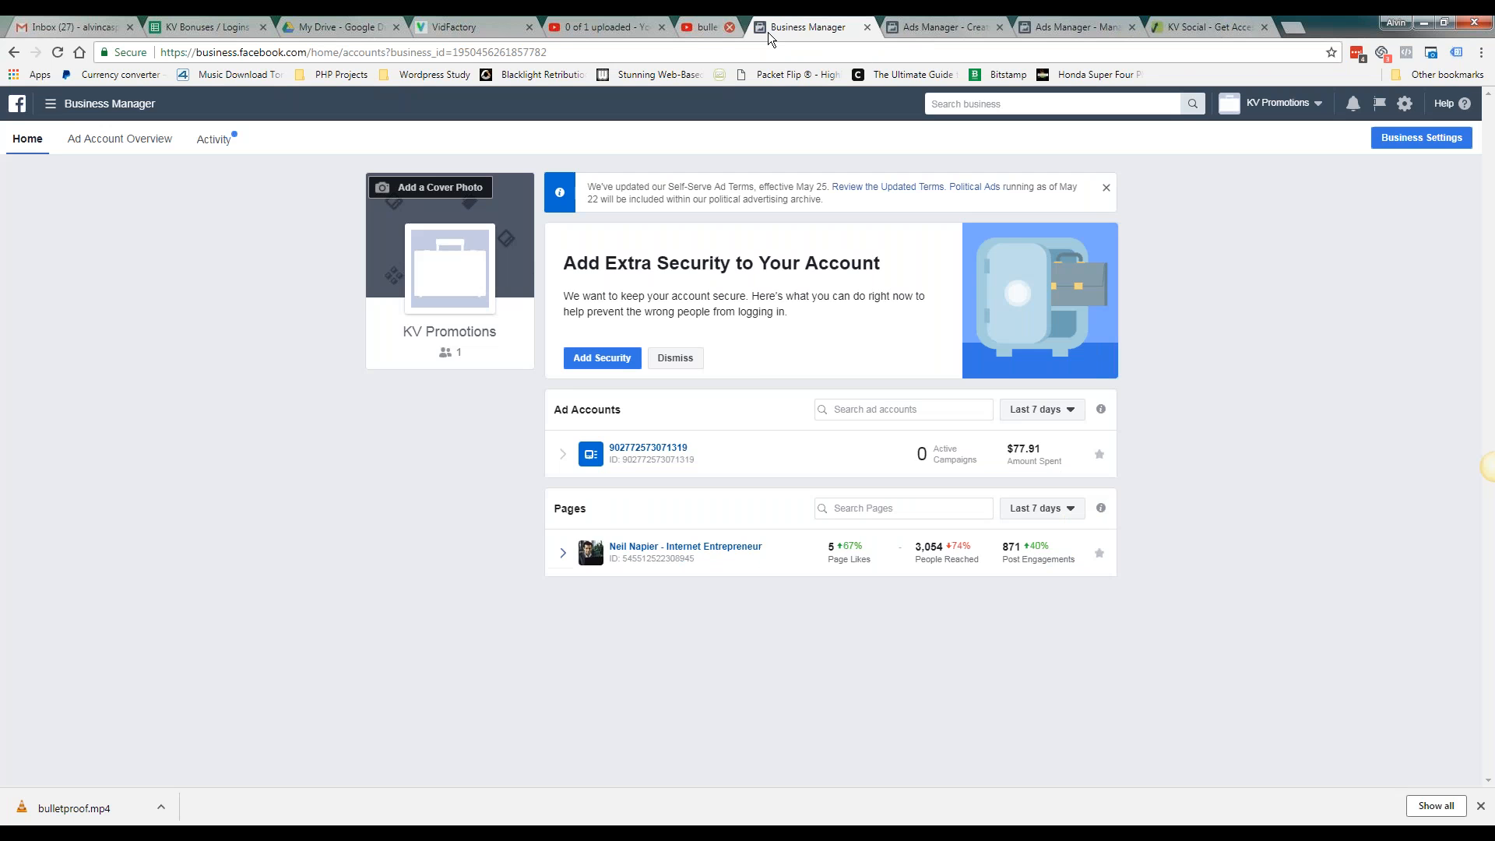
click(581, 26)
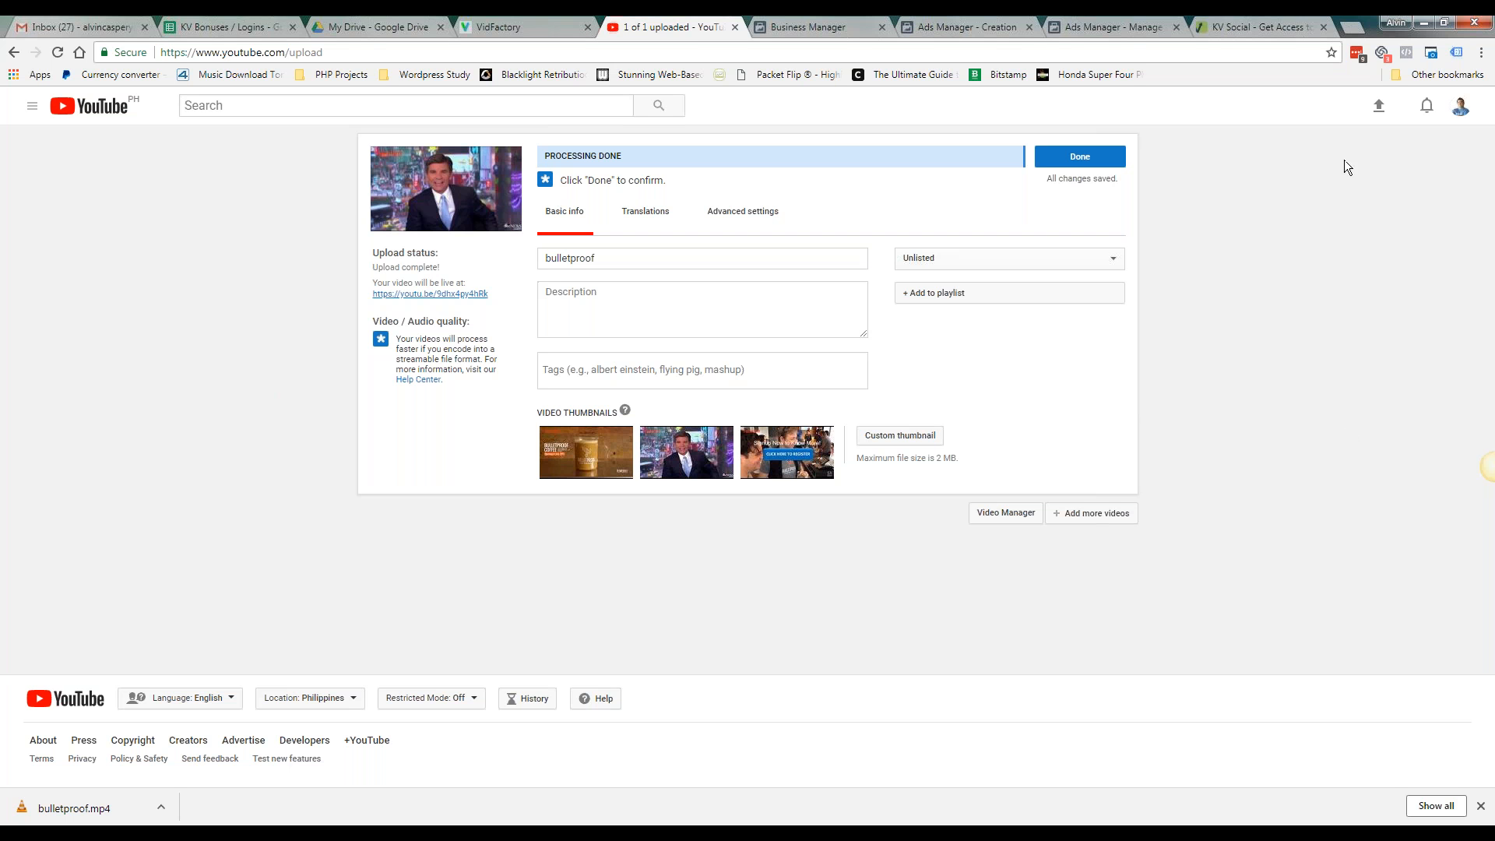
click(556, 21)
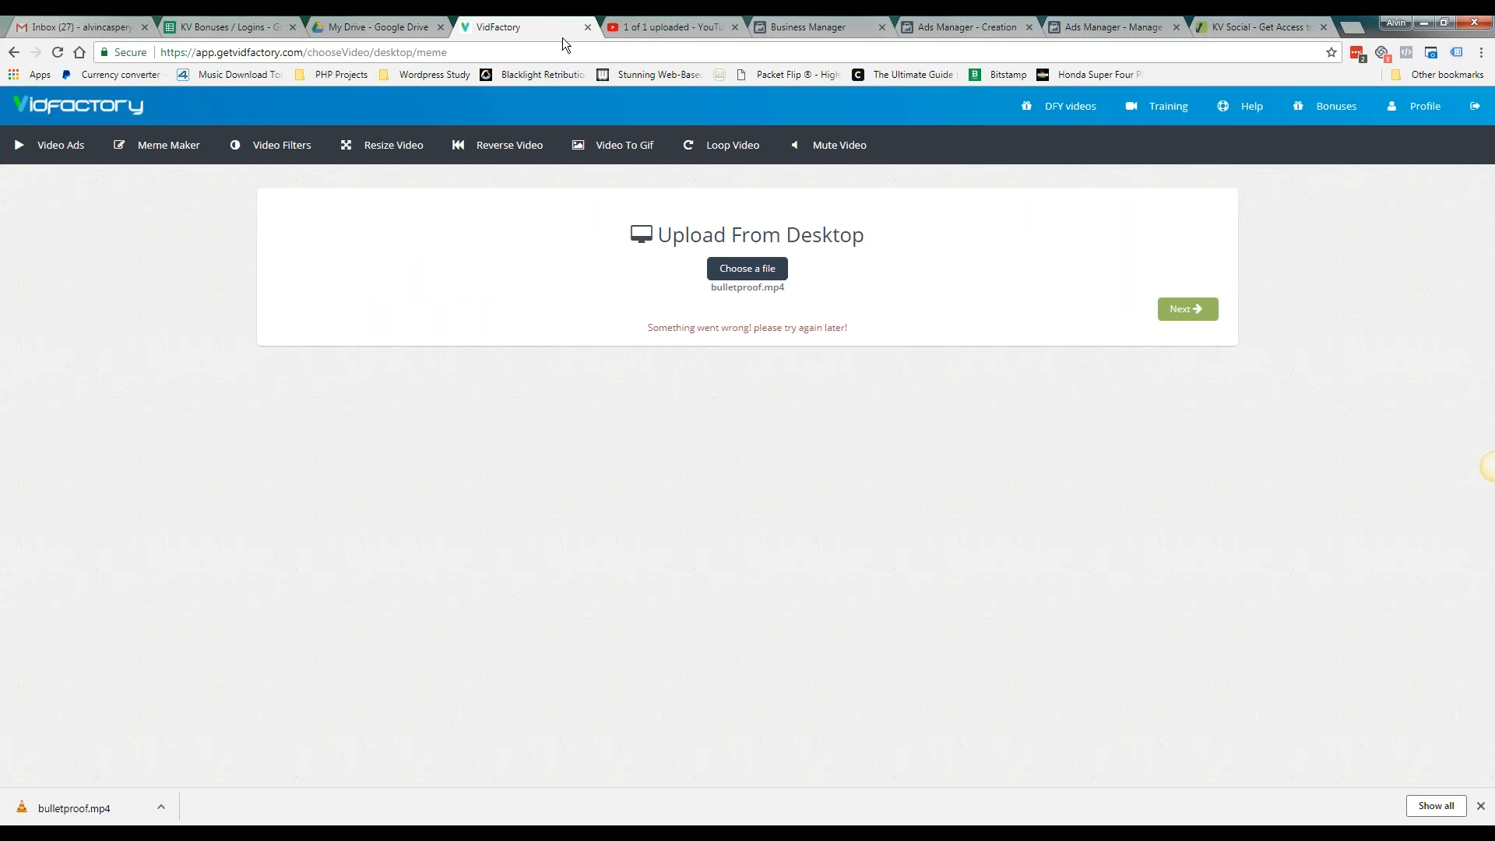
key(ctrl+Tab)
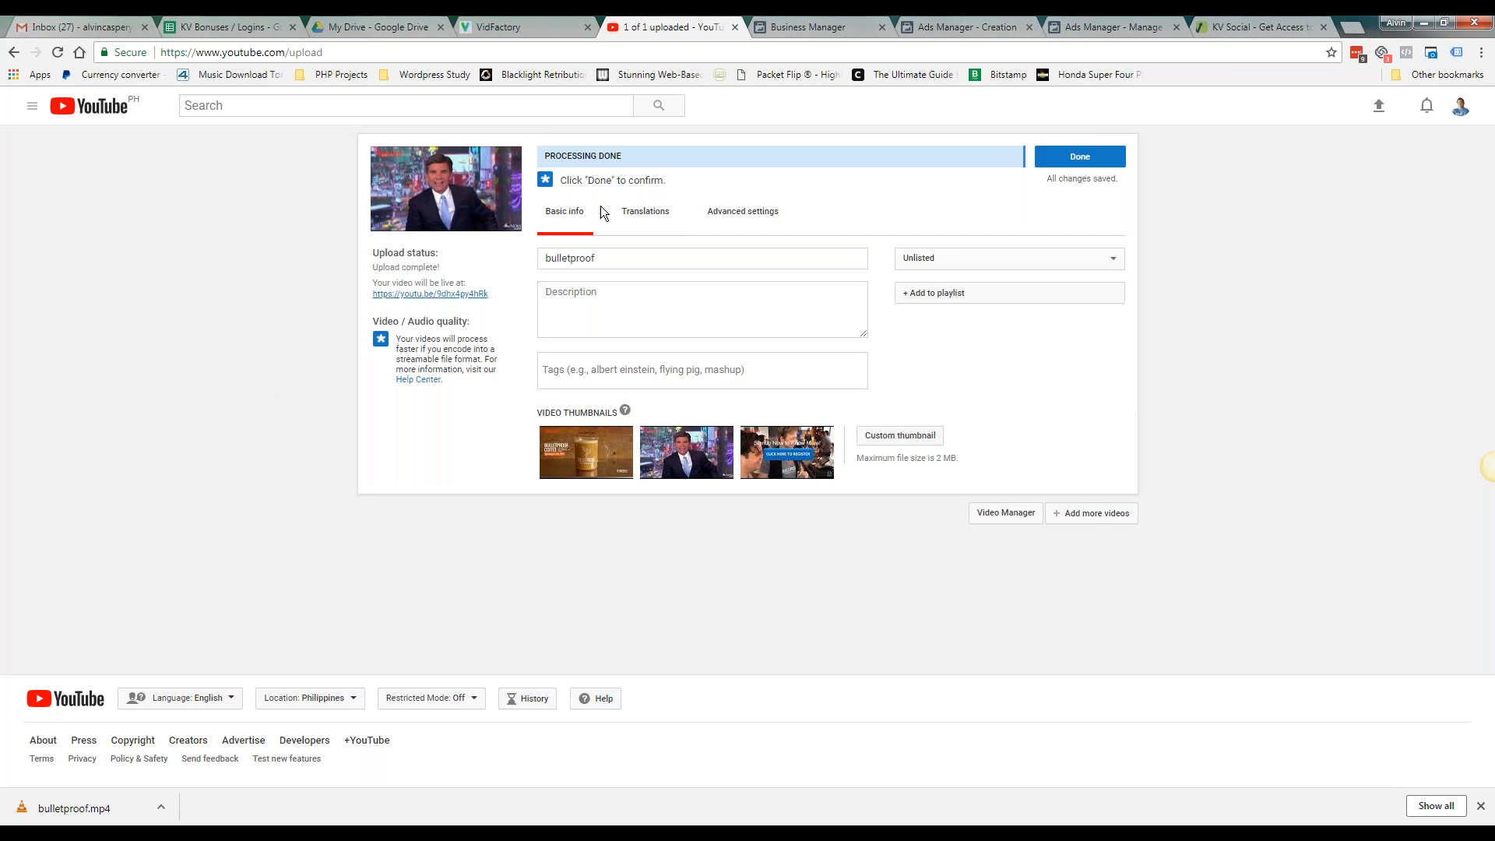
click(1080, 157)
click(430, 293)
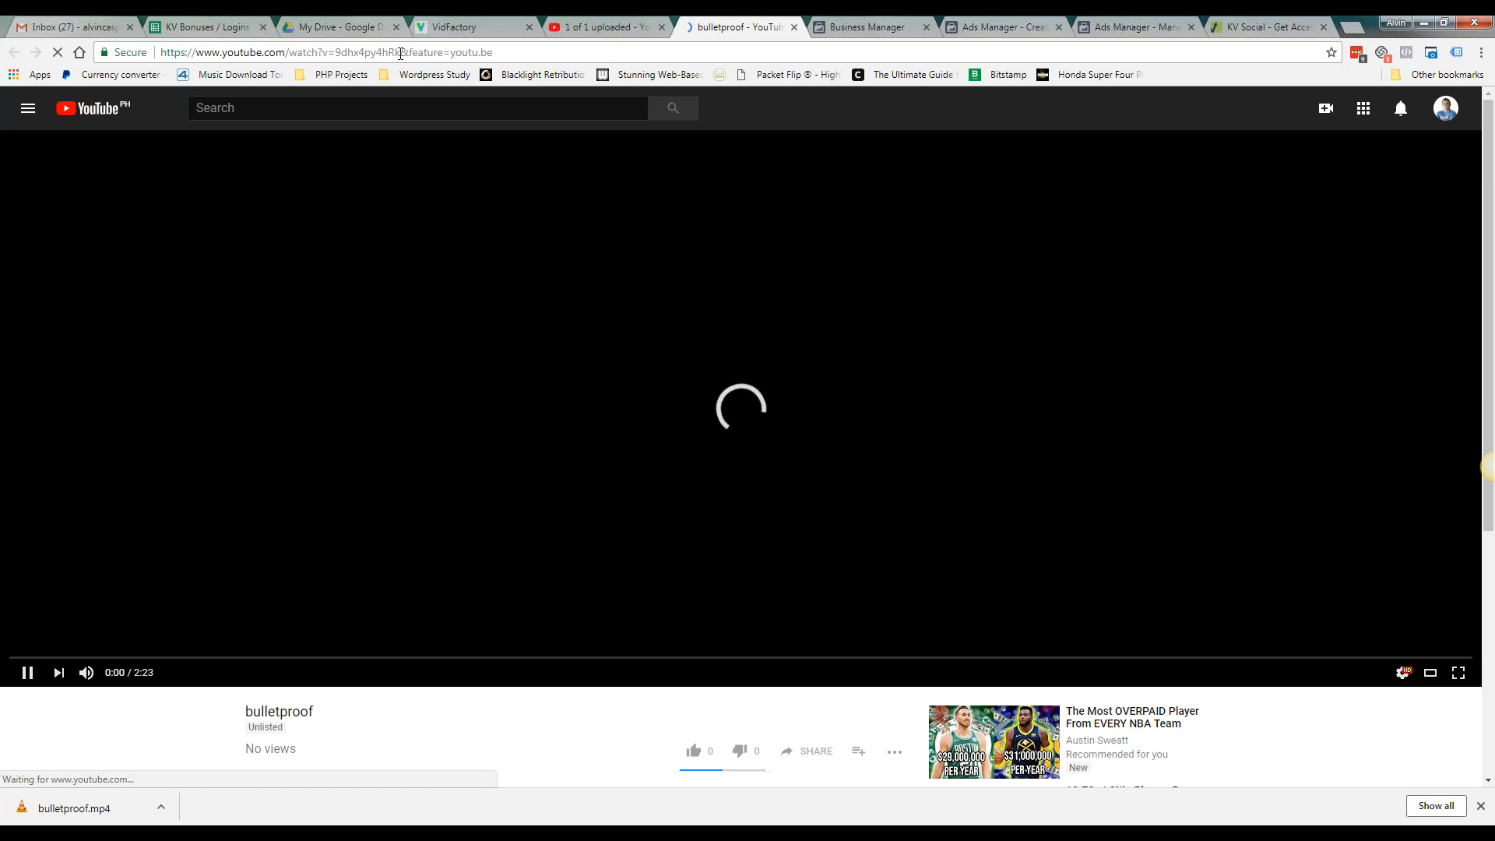
drag(161, 52, 401, 52)
key(ctrl+c)
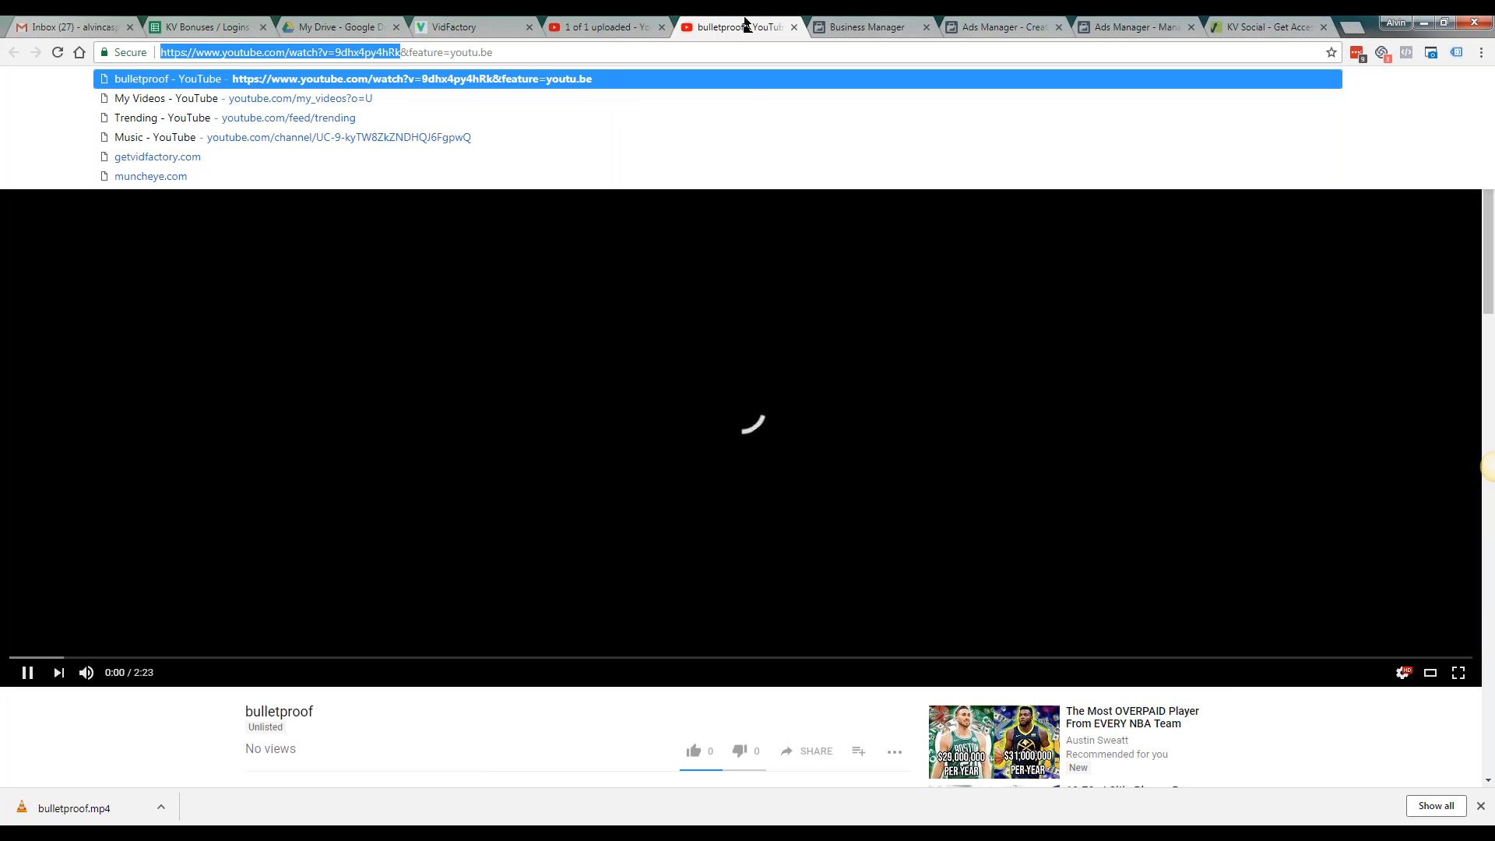
key(ctrl+w)
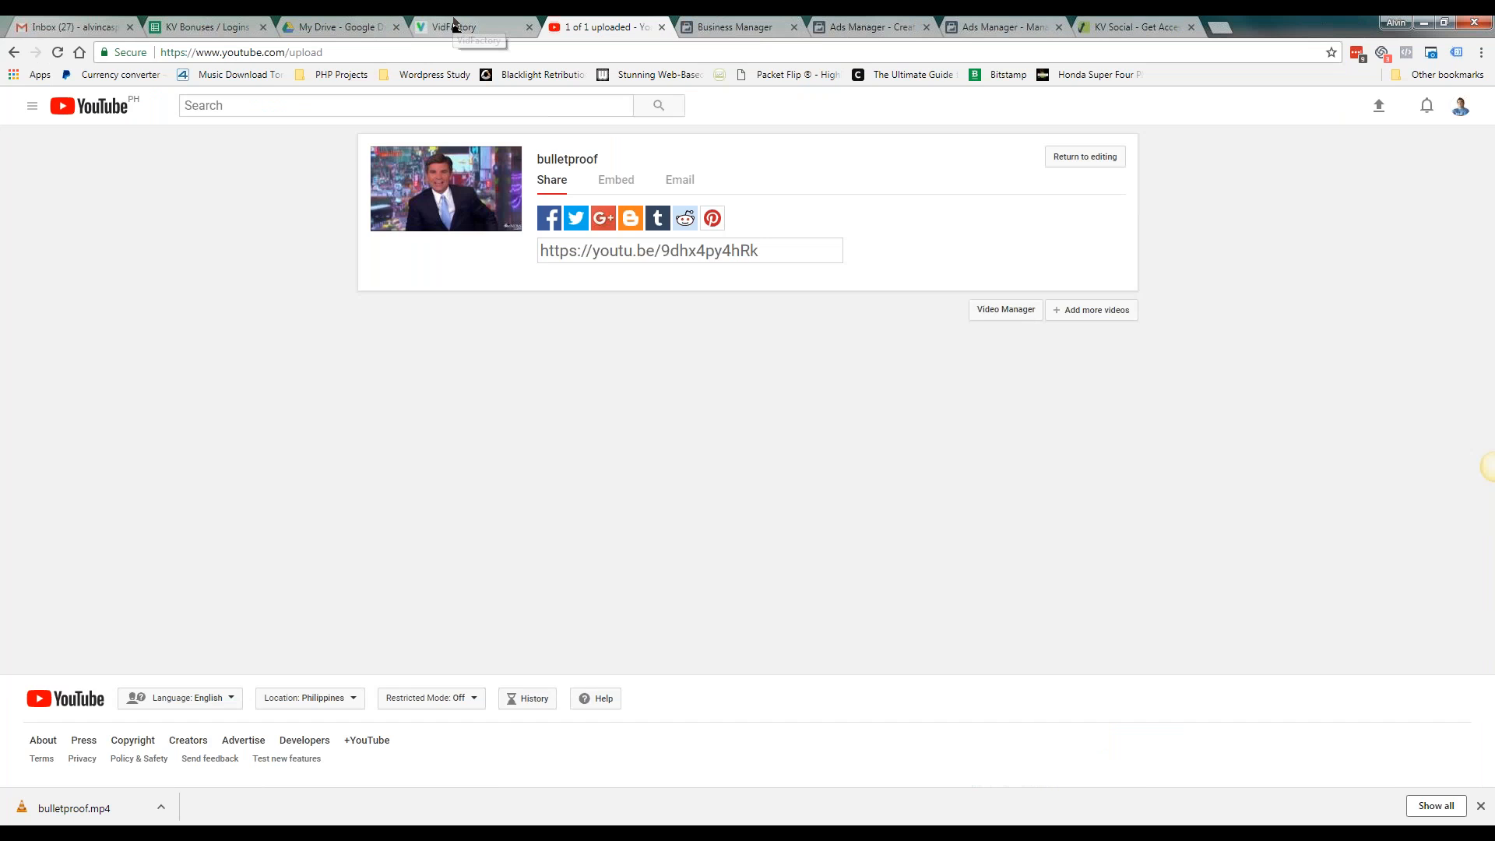
click(454, 27)
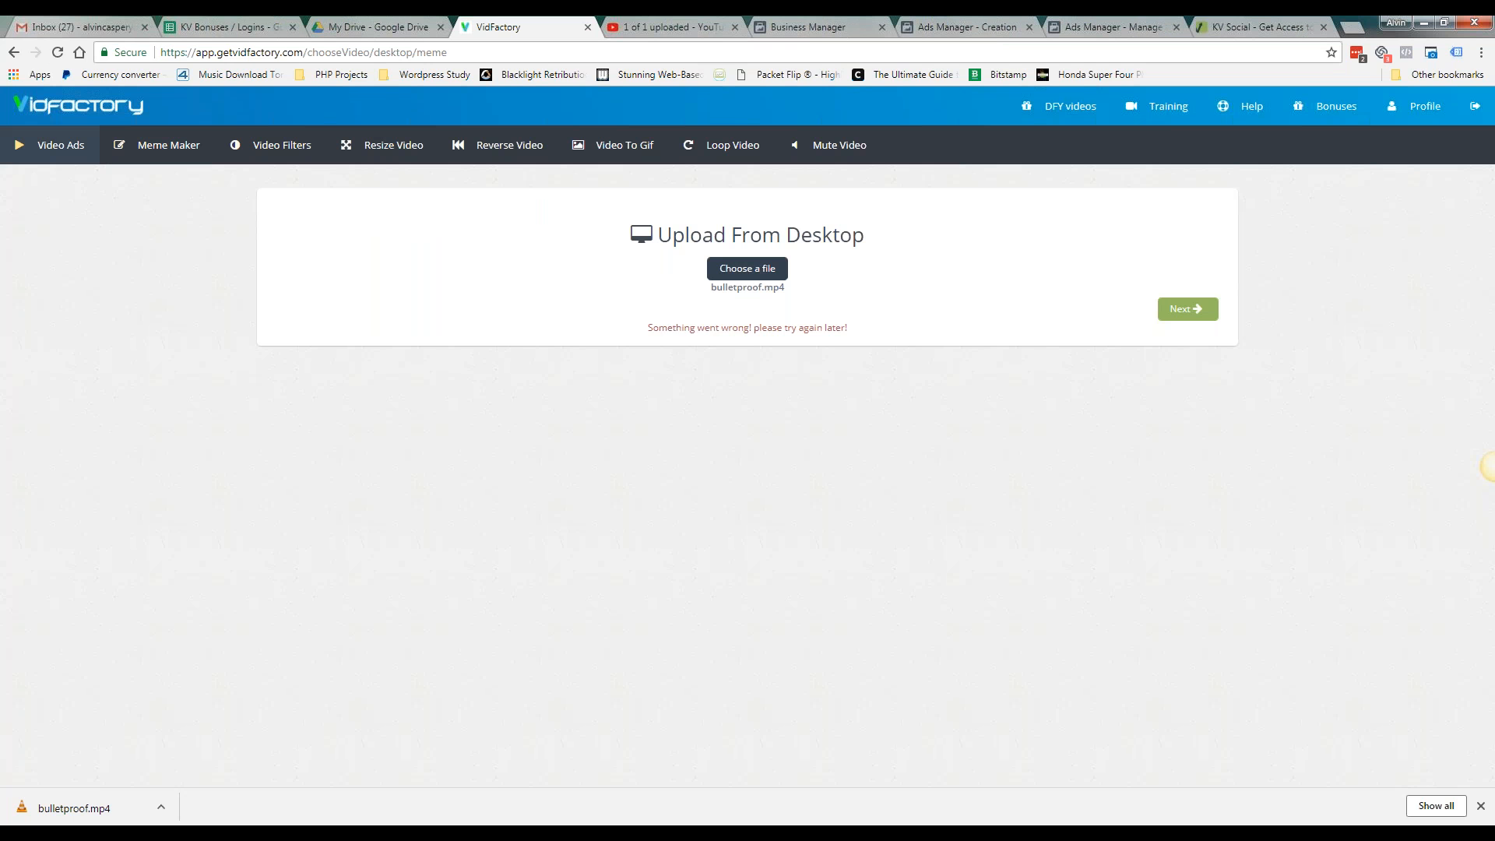
click(114, 119)
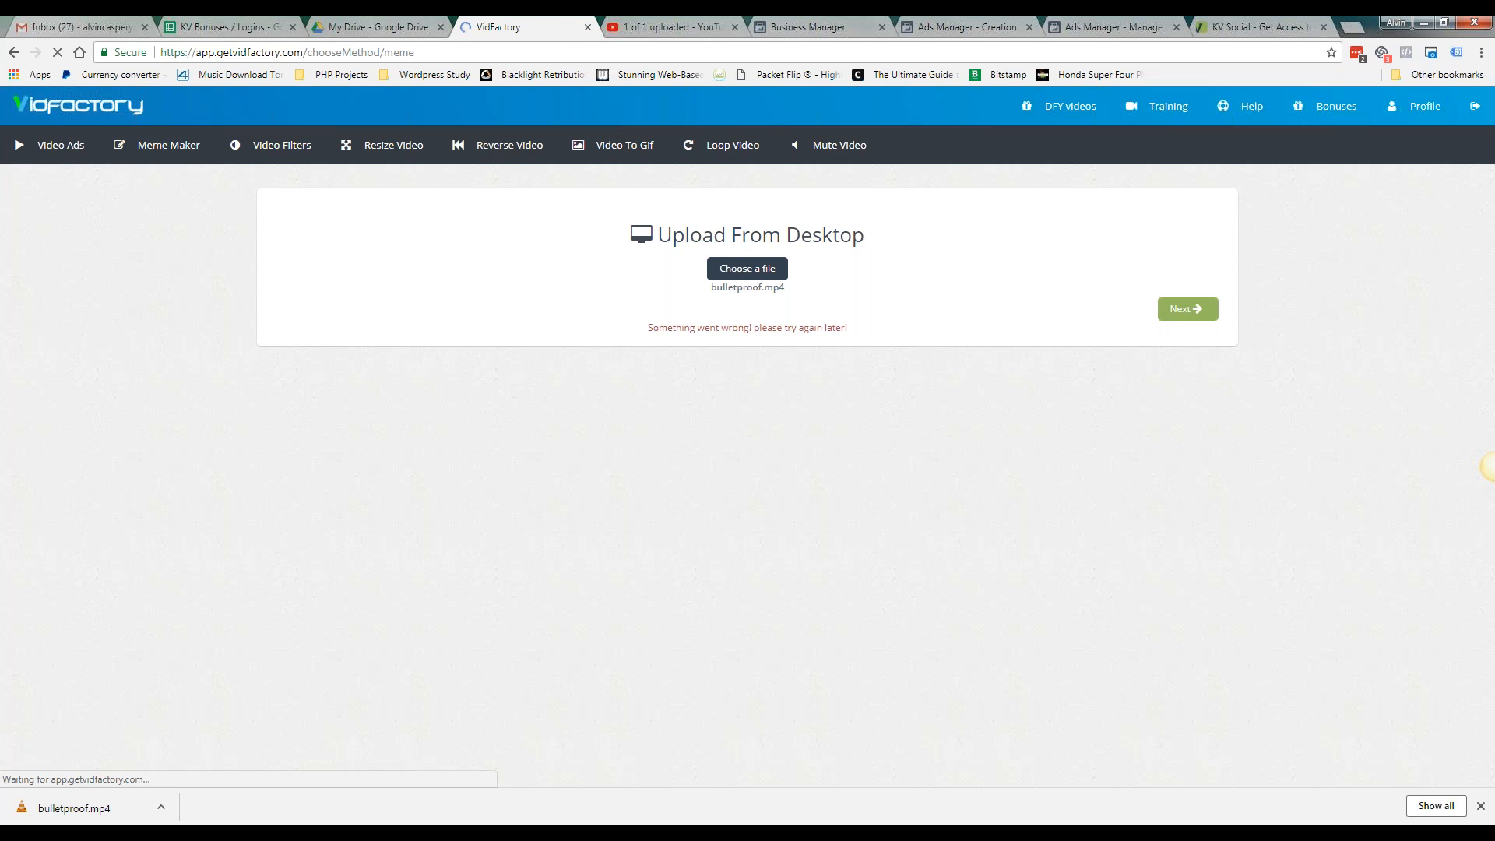
click(694, 312)
click(709, 282)
key(ctrl+v)
click(1180, 332)
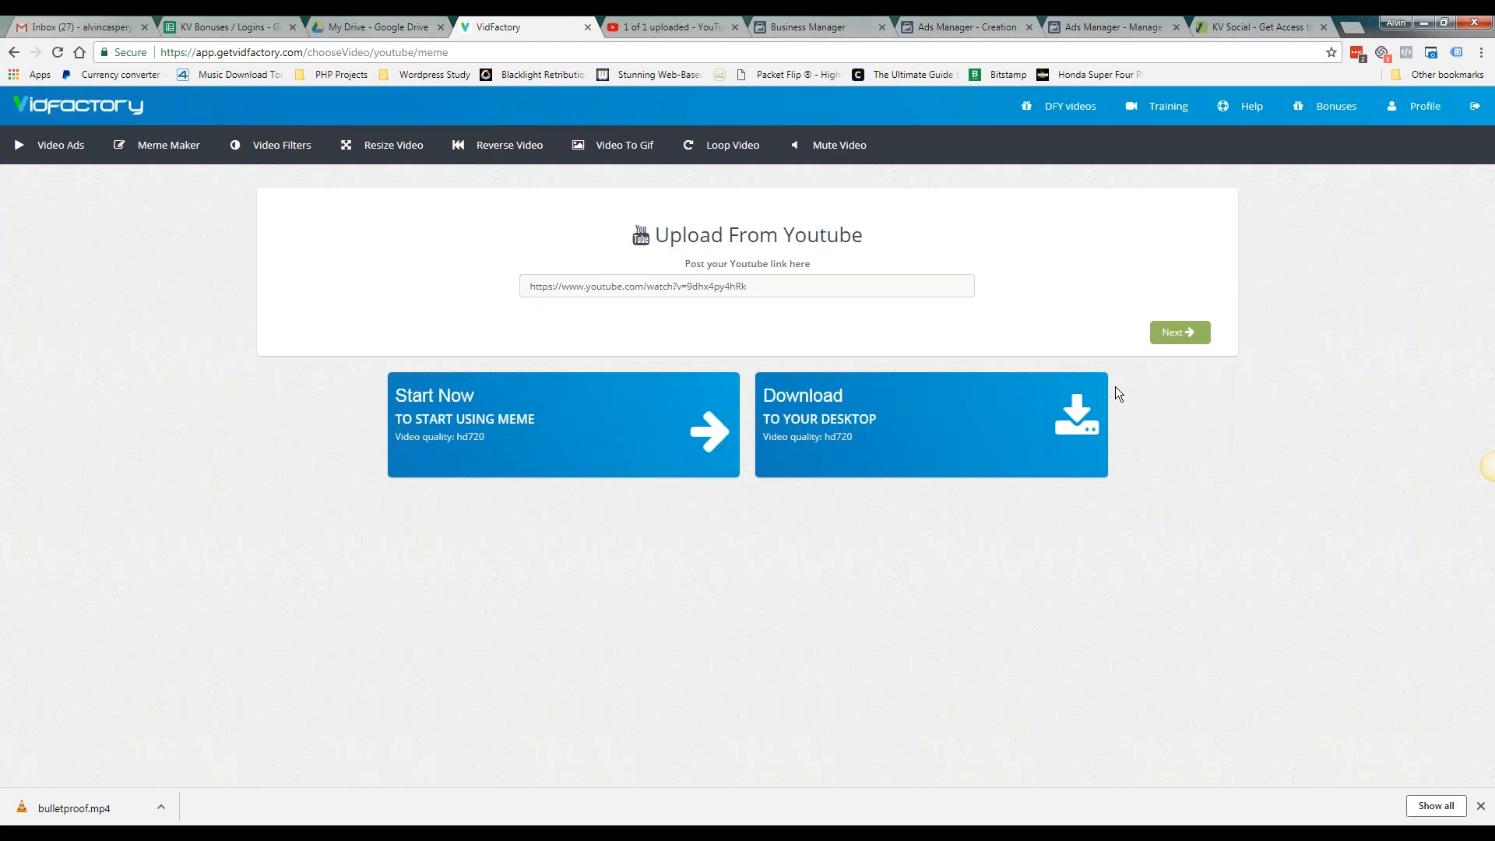
Start Meme Maker with the loaded video, pause its preview and set the top text to "Need More Energy?"
click(539, 397)
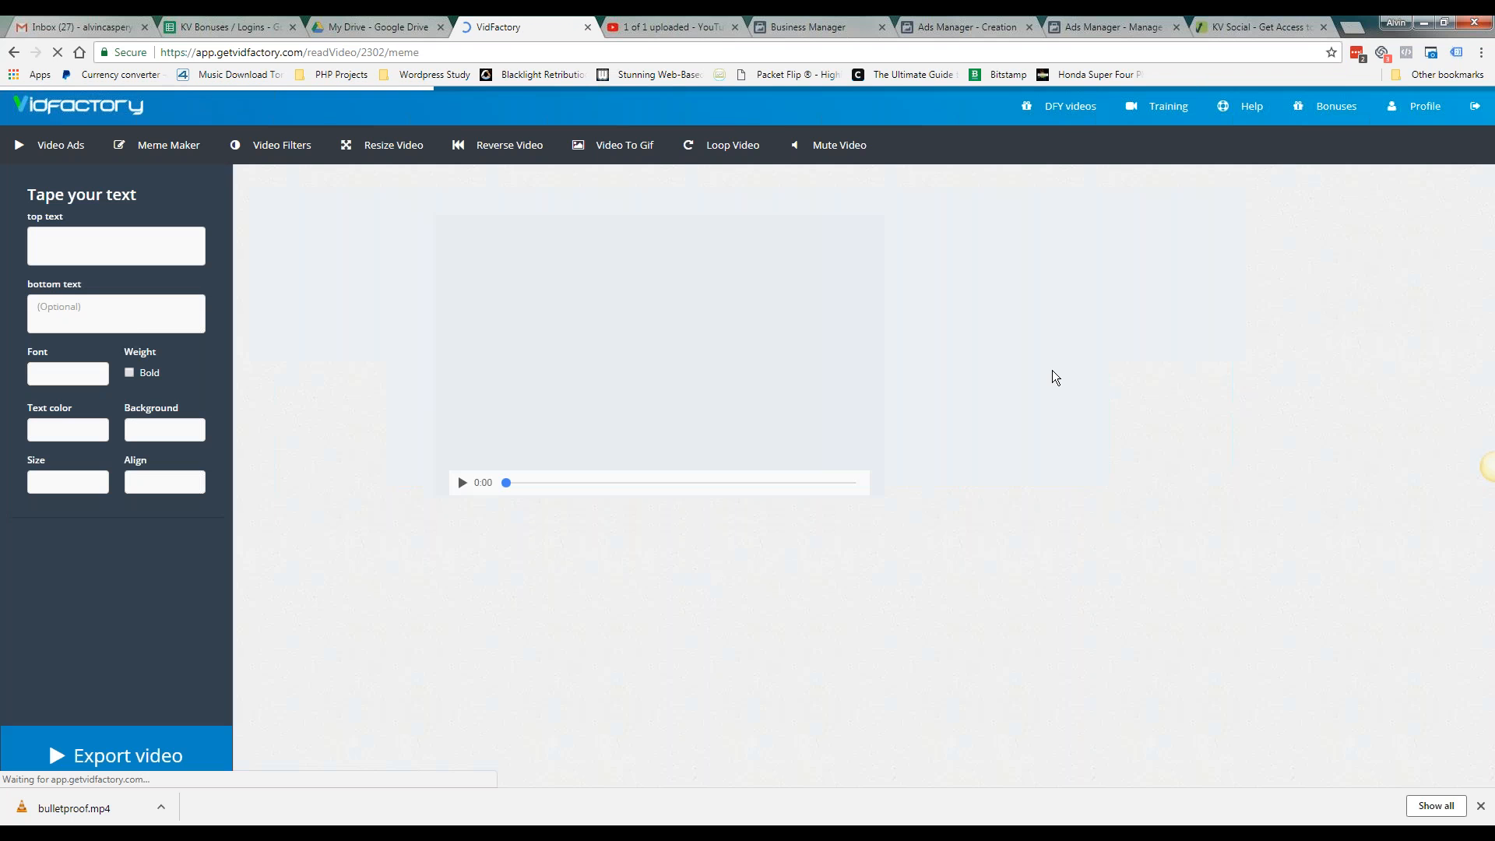
click(130, 253)
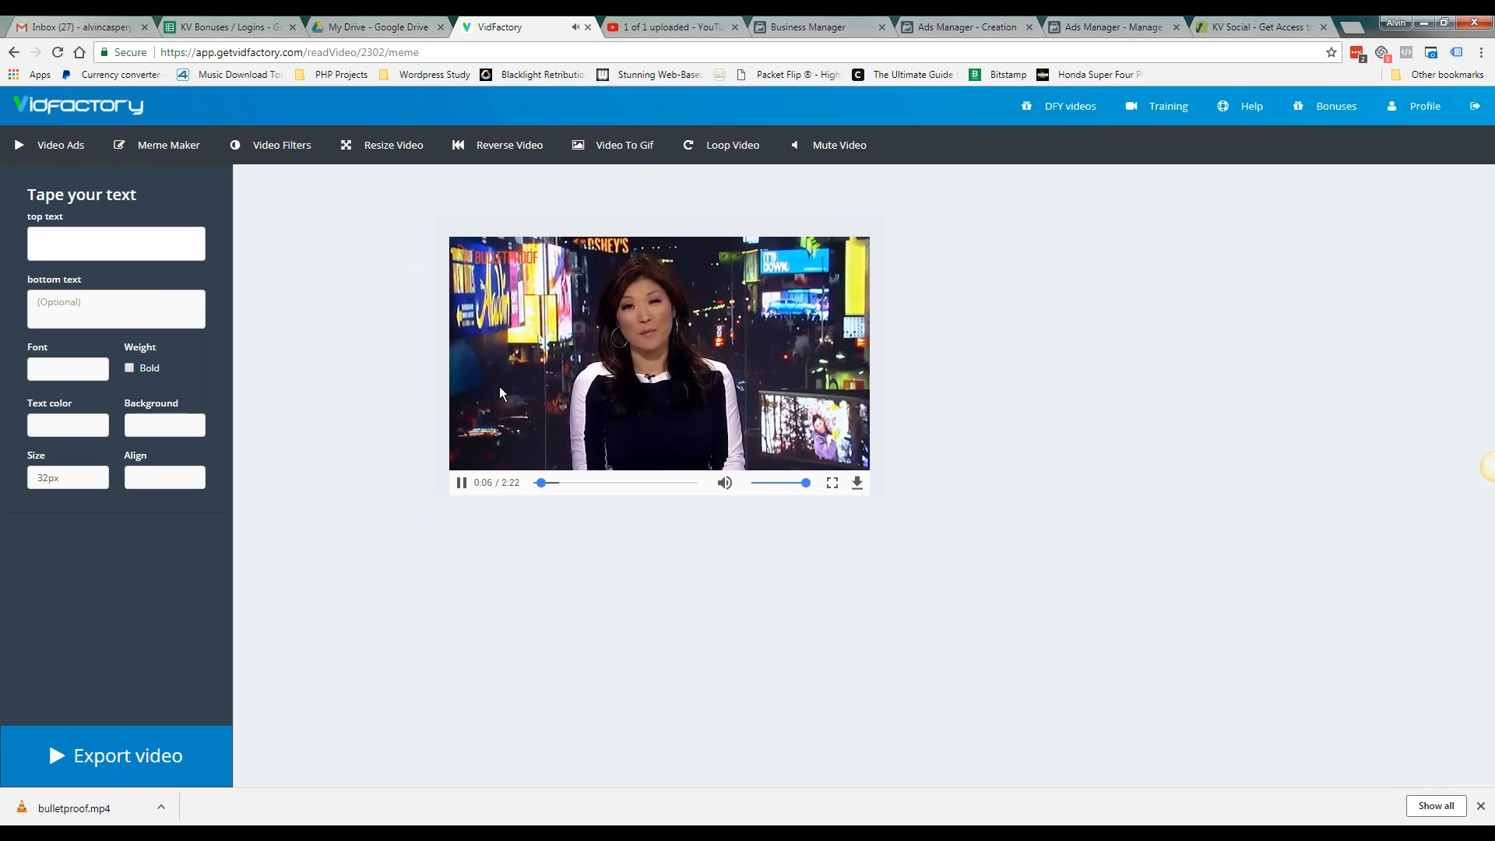
click(461, 483)
text(B)
key(BackSpace)
text(Need More Energy?)
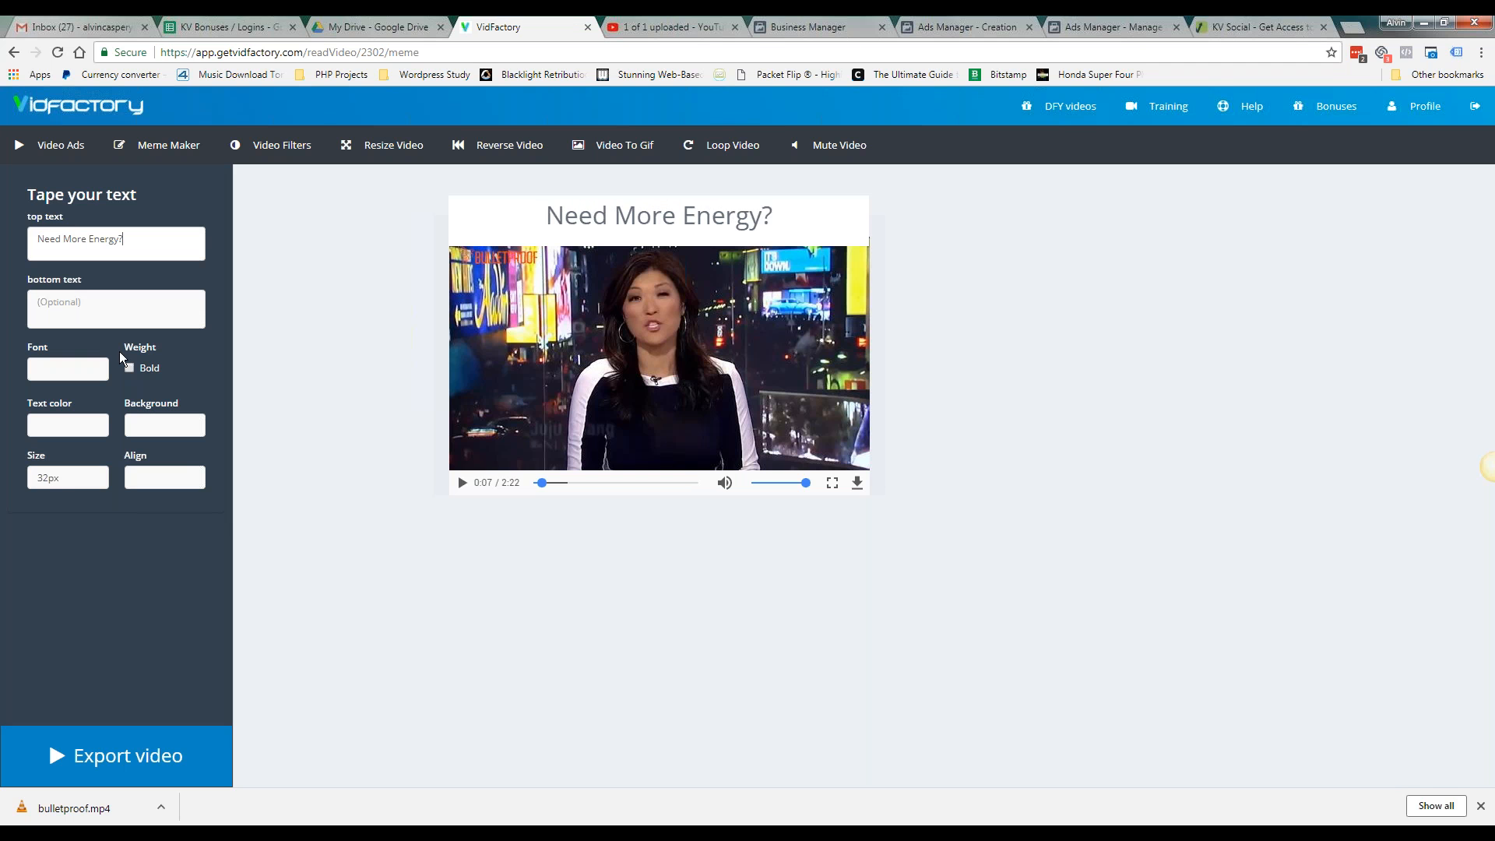
Set the meme's bottom text to "Bulletproof Coffee is the ANSWER"
text(Bulletproof Coff)
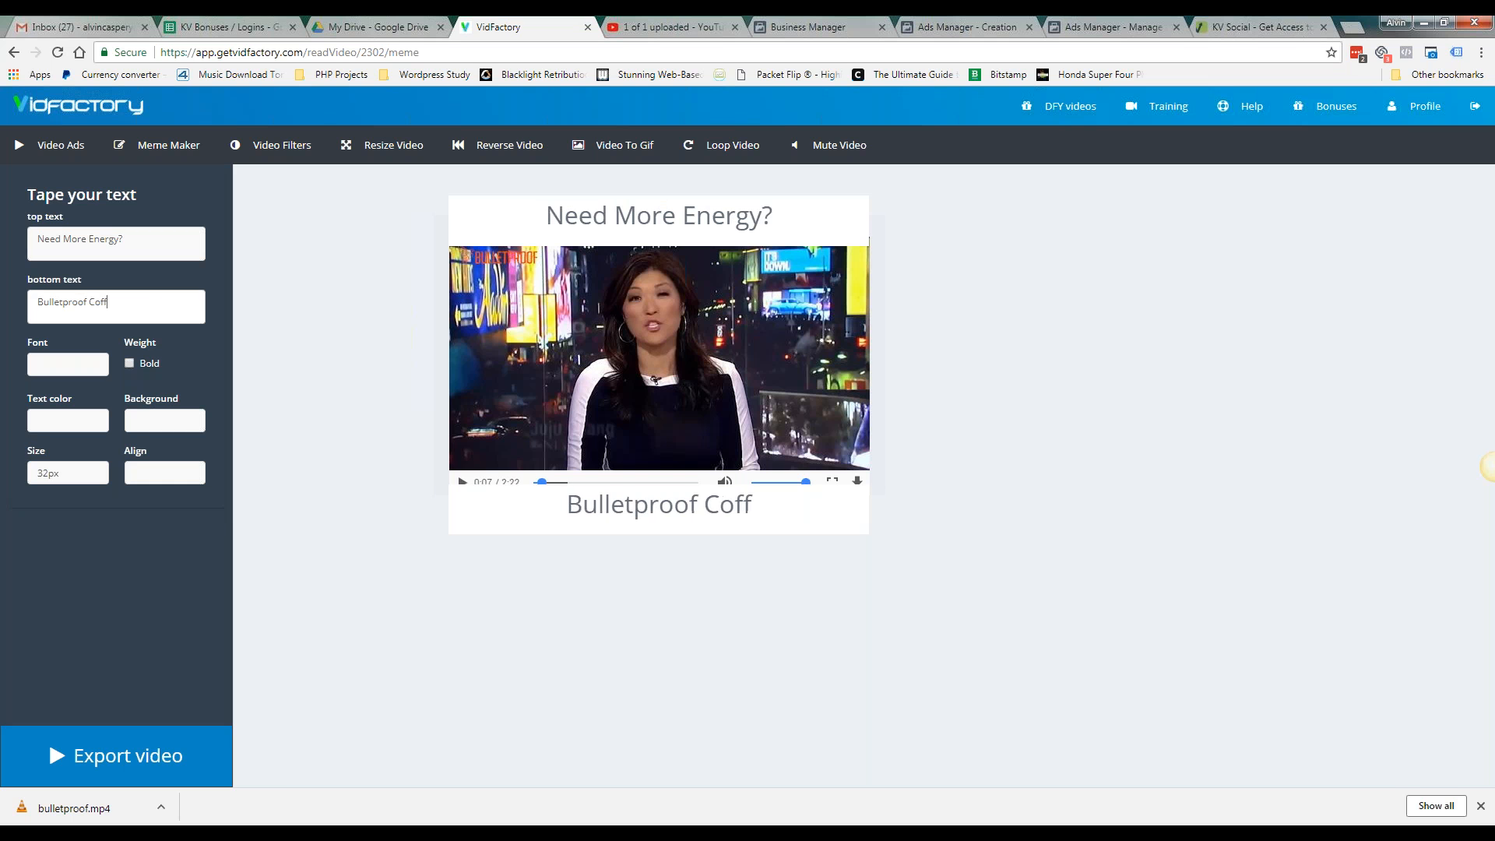
text(ee is the)
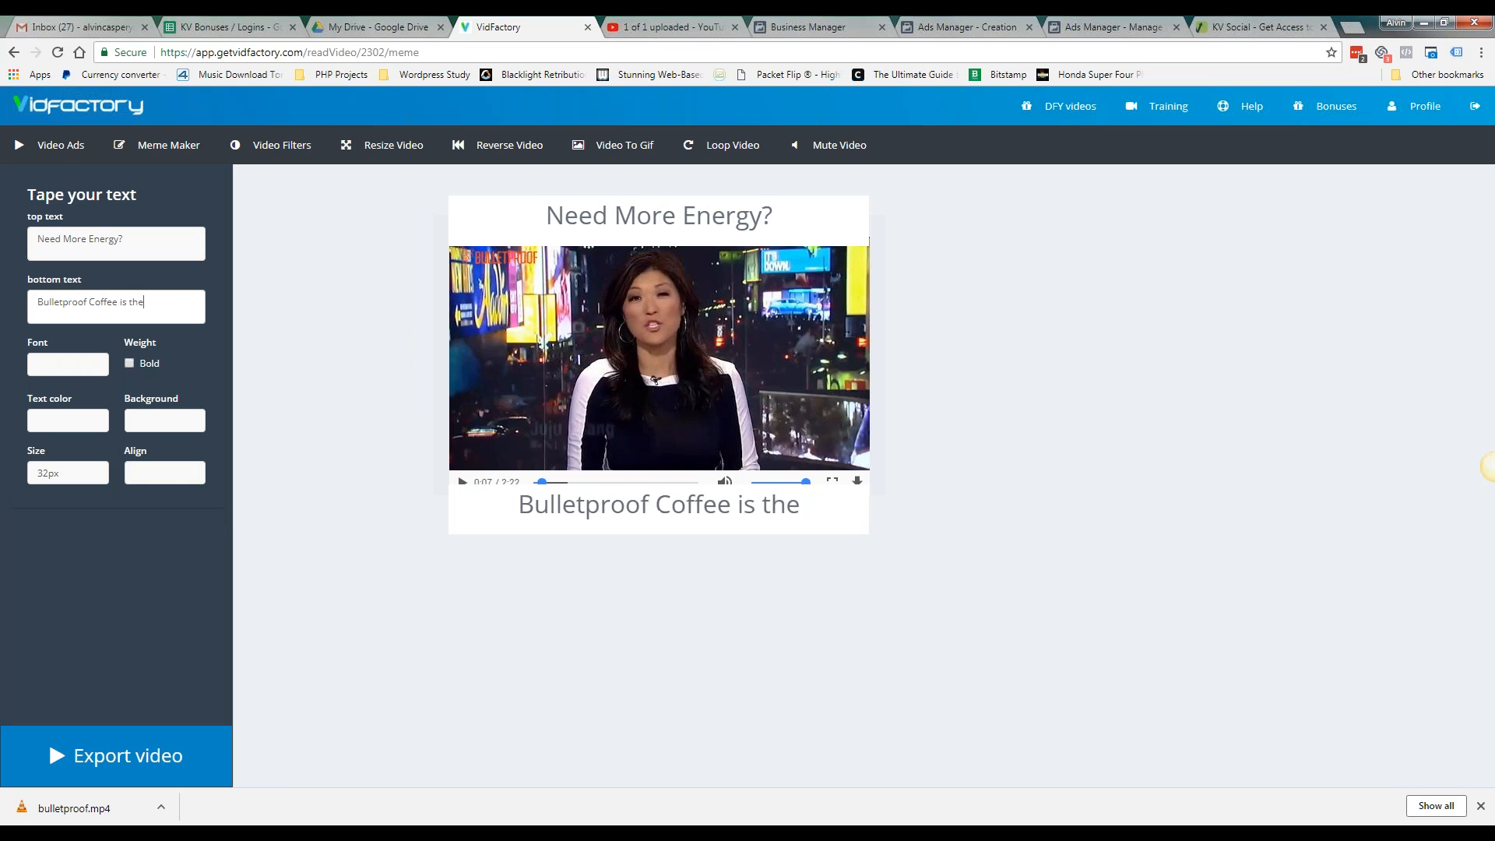
text( ANSWER)
key(Return)
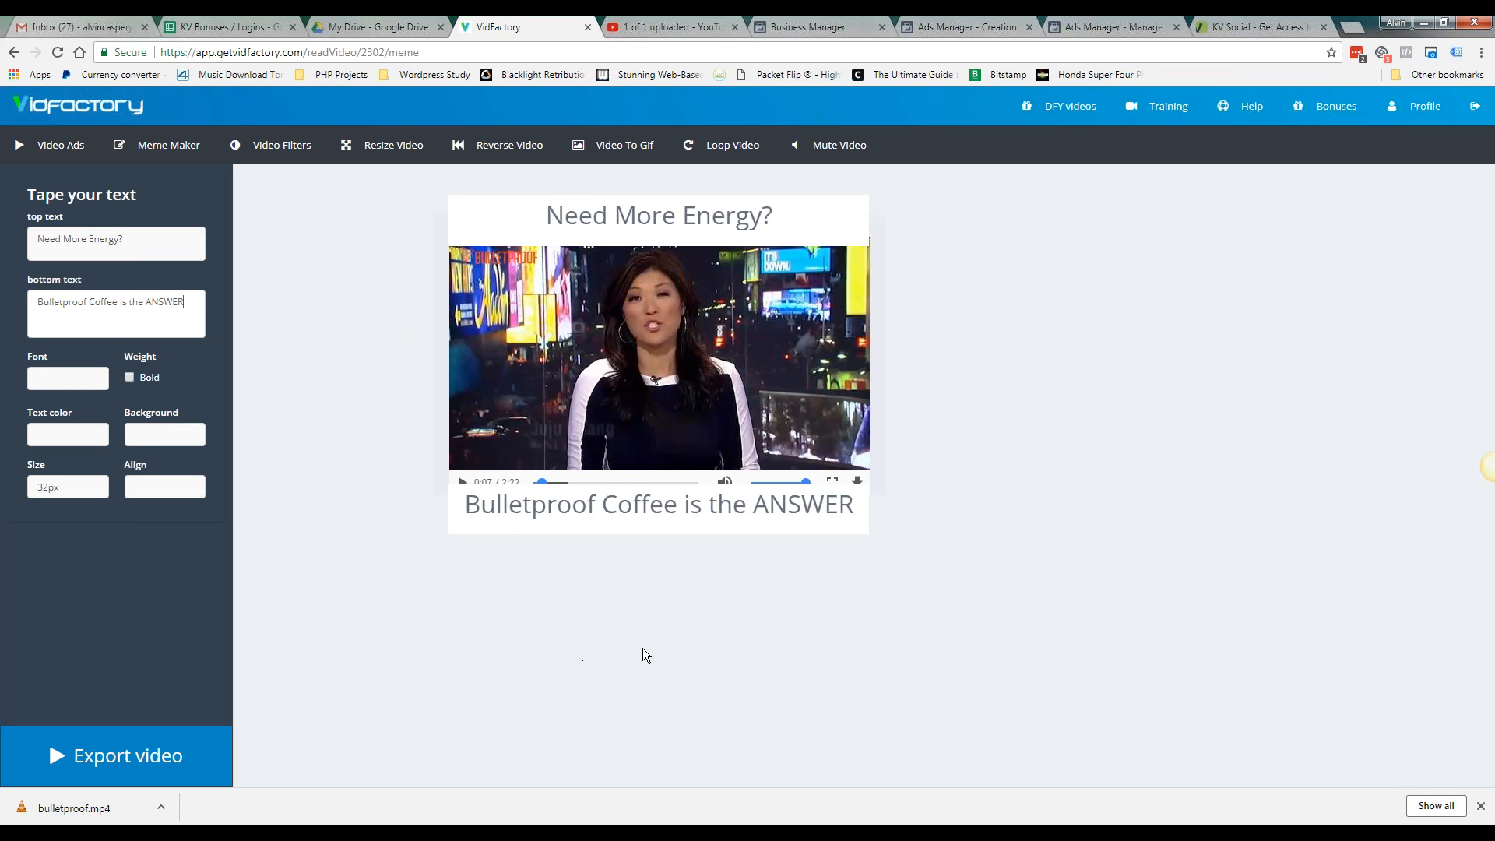
Give the top caption a black #000000 background and white #ffffff text
click(164, 437)
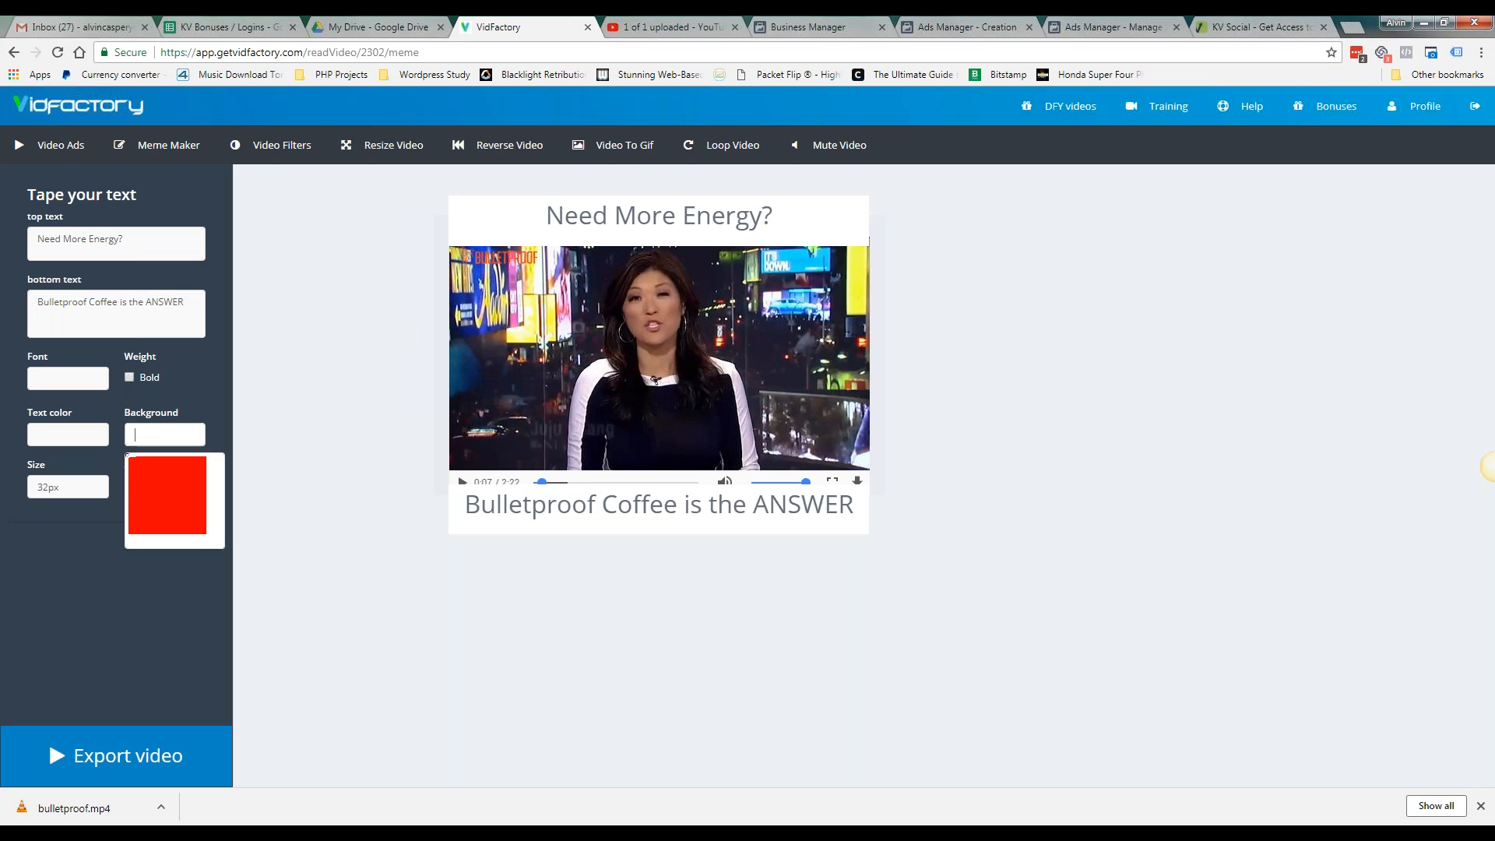
click(592, 650)
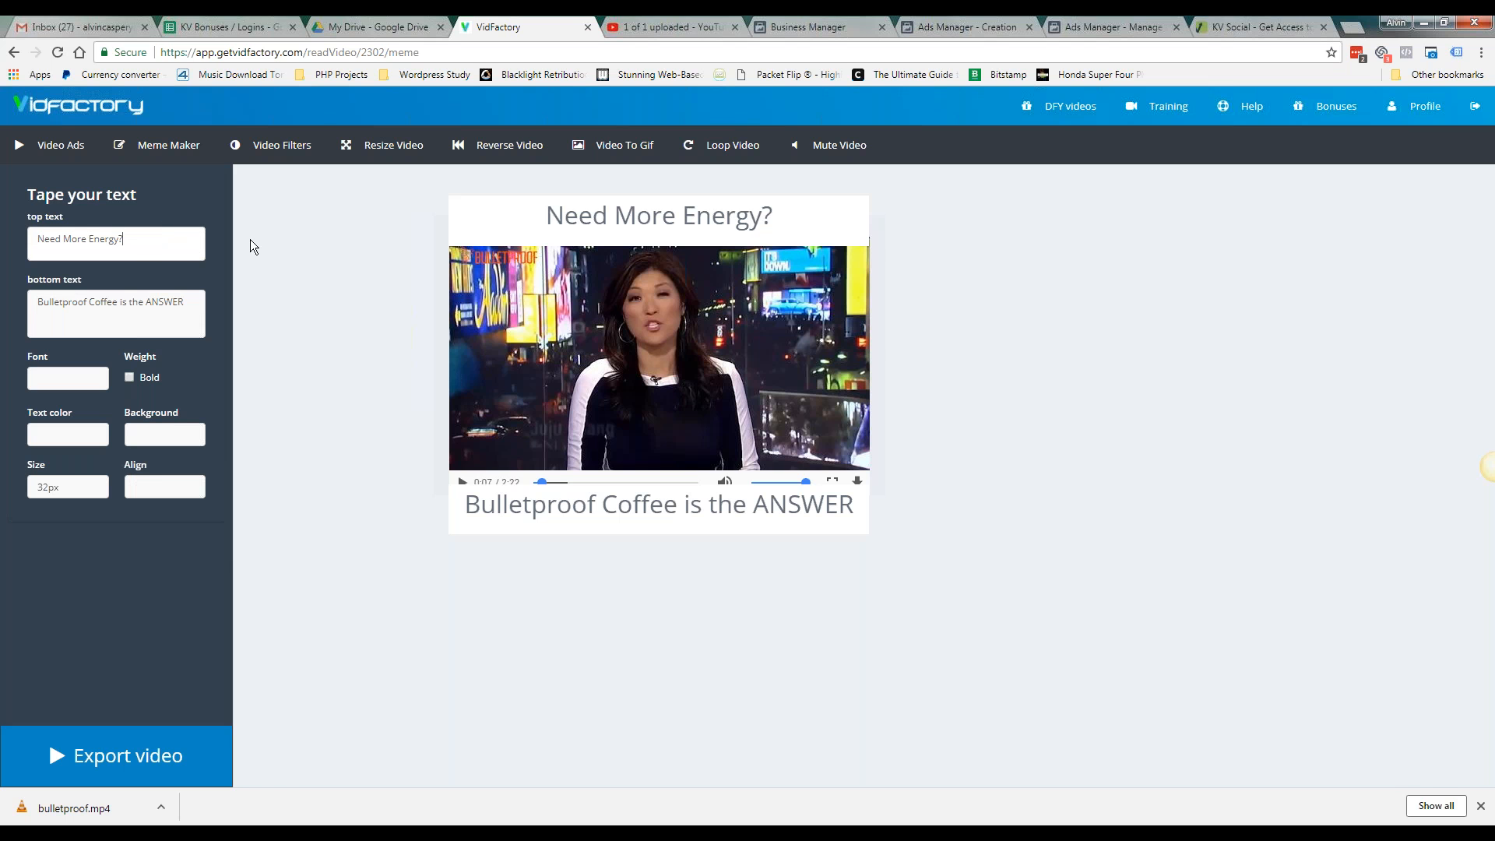
click(142, 438)
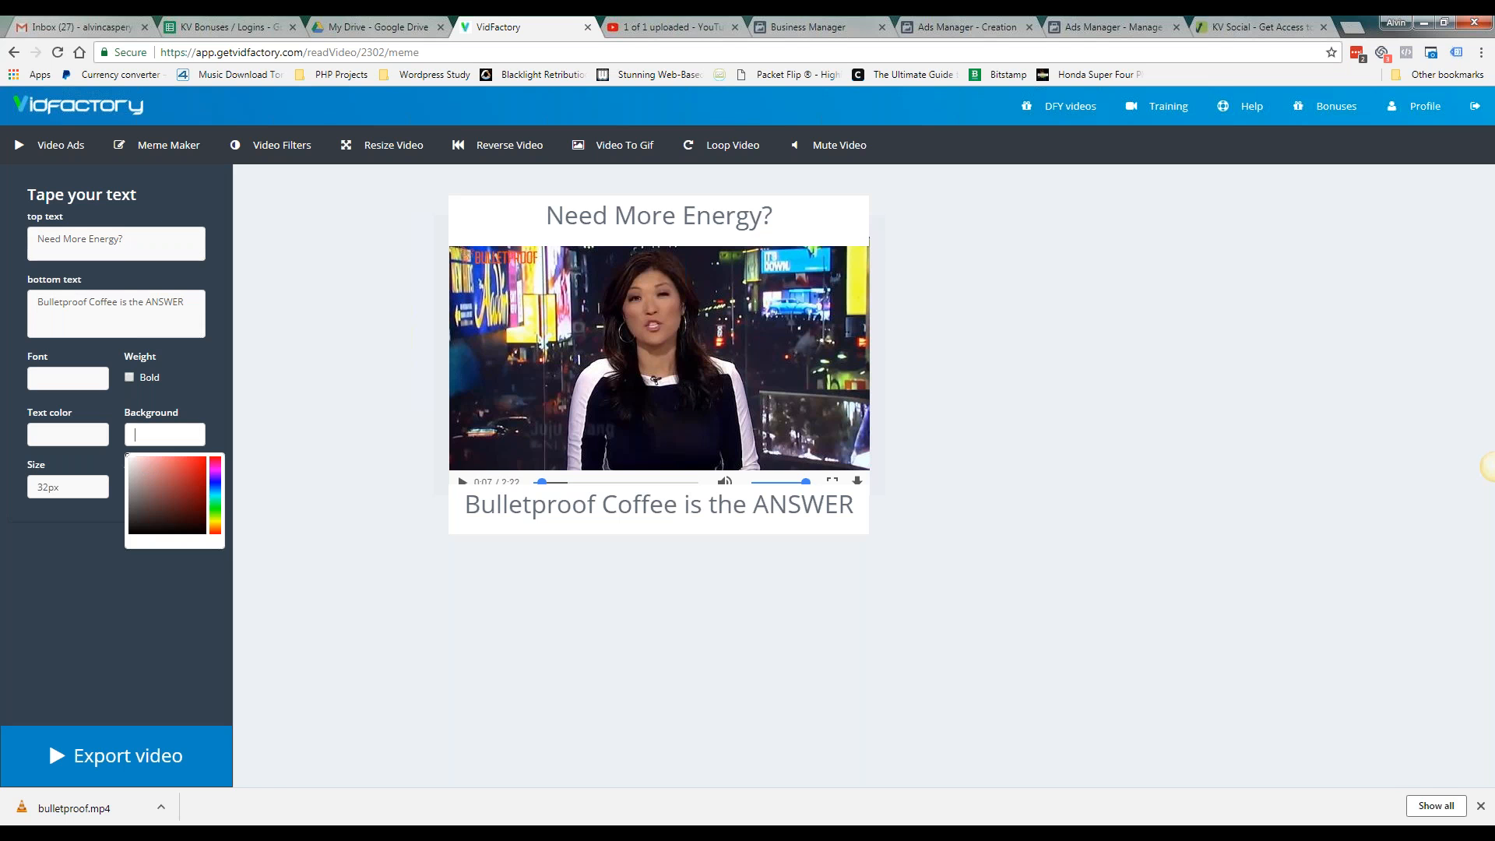
drag(151, 473, 72, 567)
click(57, 436)
drag(56, 473, 19, 426)
click(75, 609)
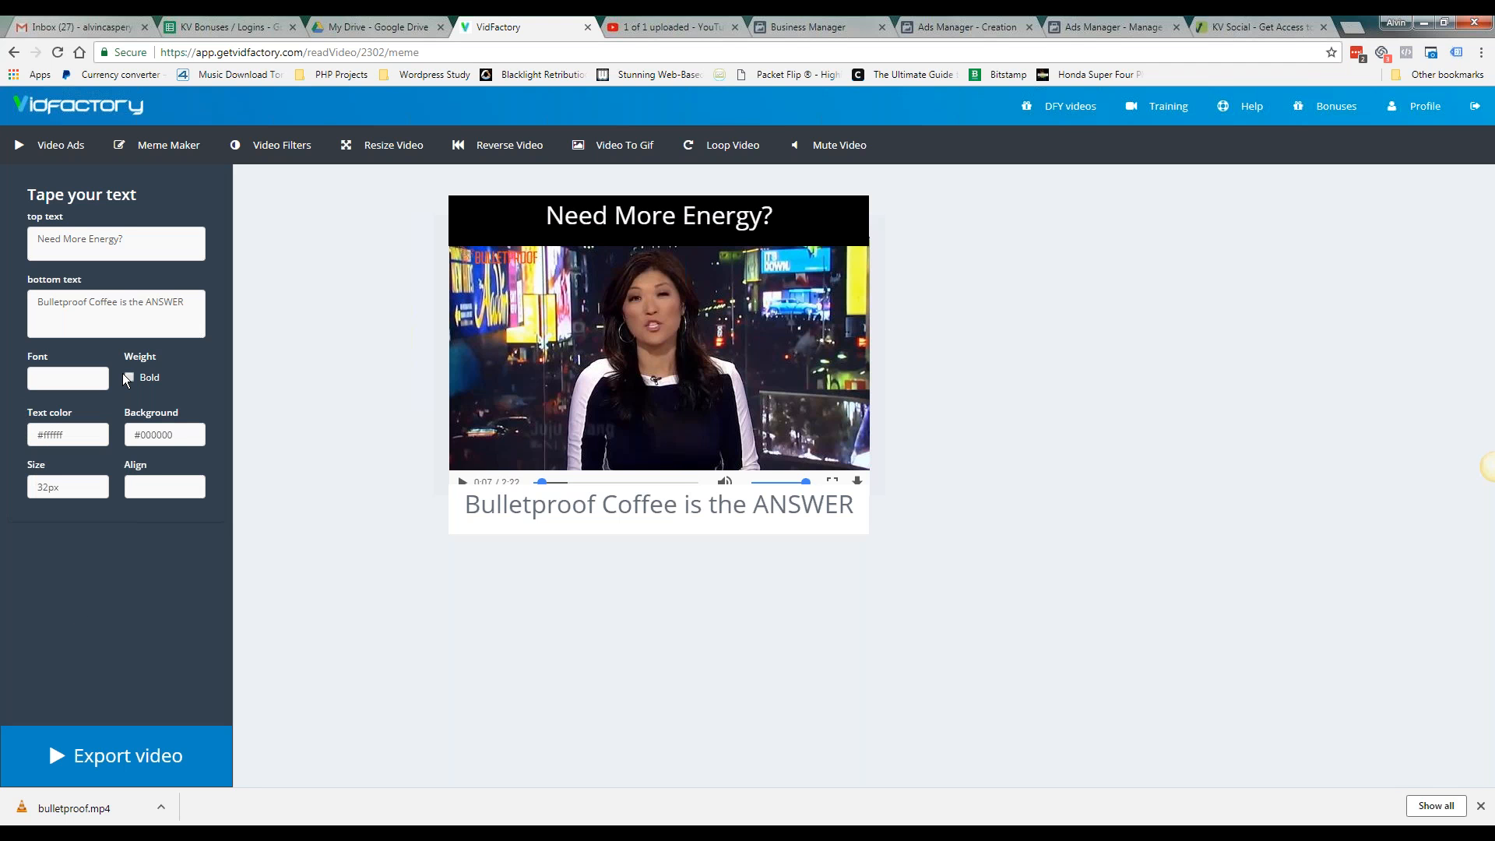
Give the bottom caption a black #000000 background and white #ffffff text to match the top caption
click(164, 306)
click(165, 435)
drag(187, 484, 101, 561)
click(91, 580)
click(68, 435)
drag(70, 505, 19, 449)
click(163, 569)
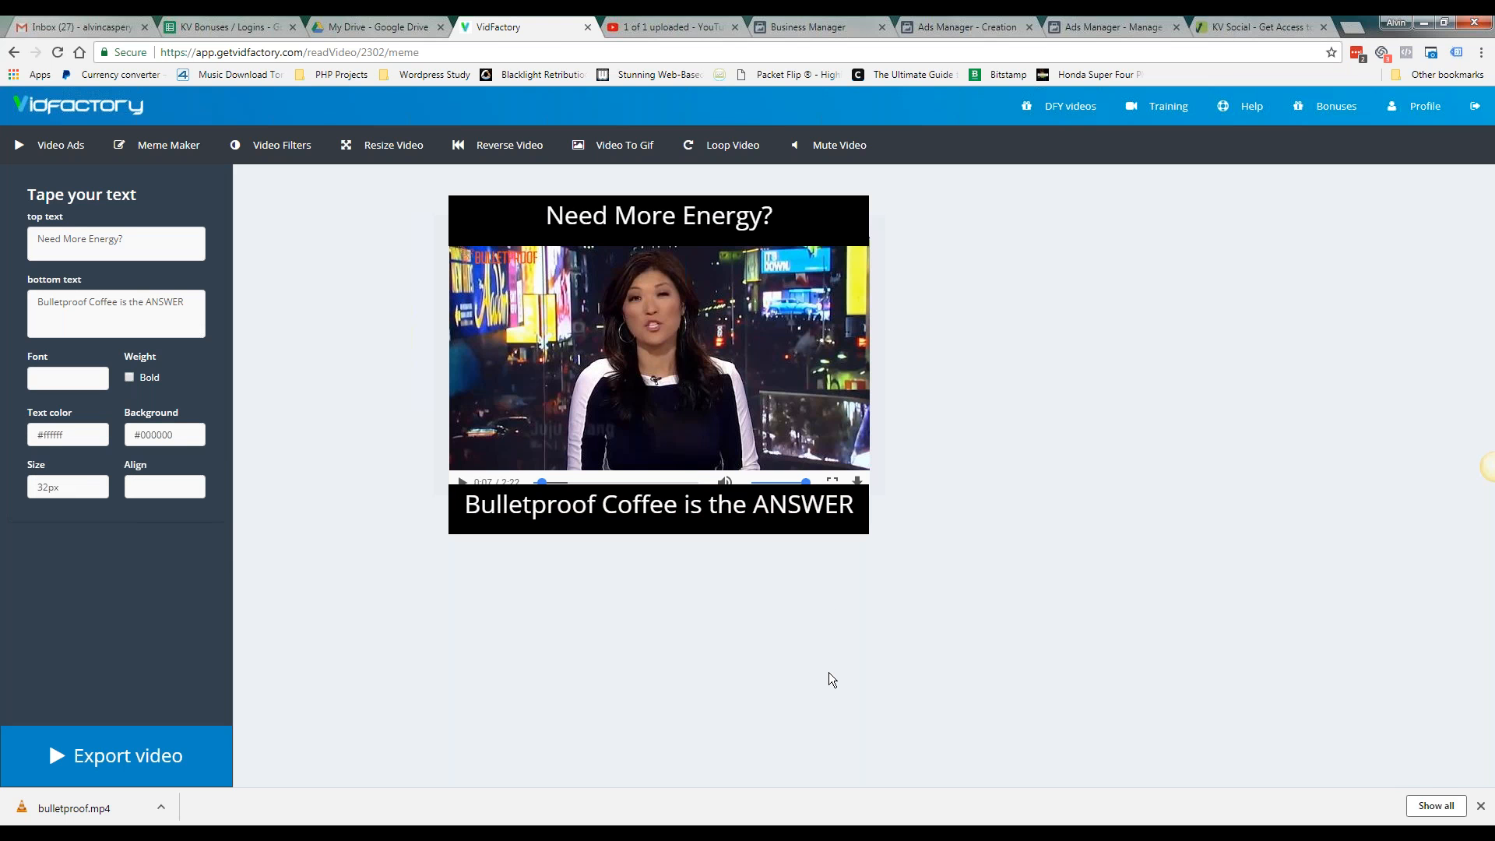
Export the captioned meme video and return to VidFactory's feature selection page
click(174, 756)
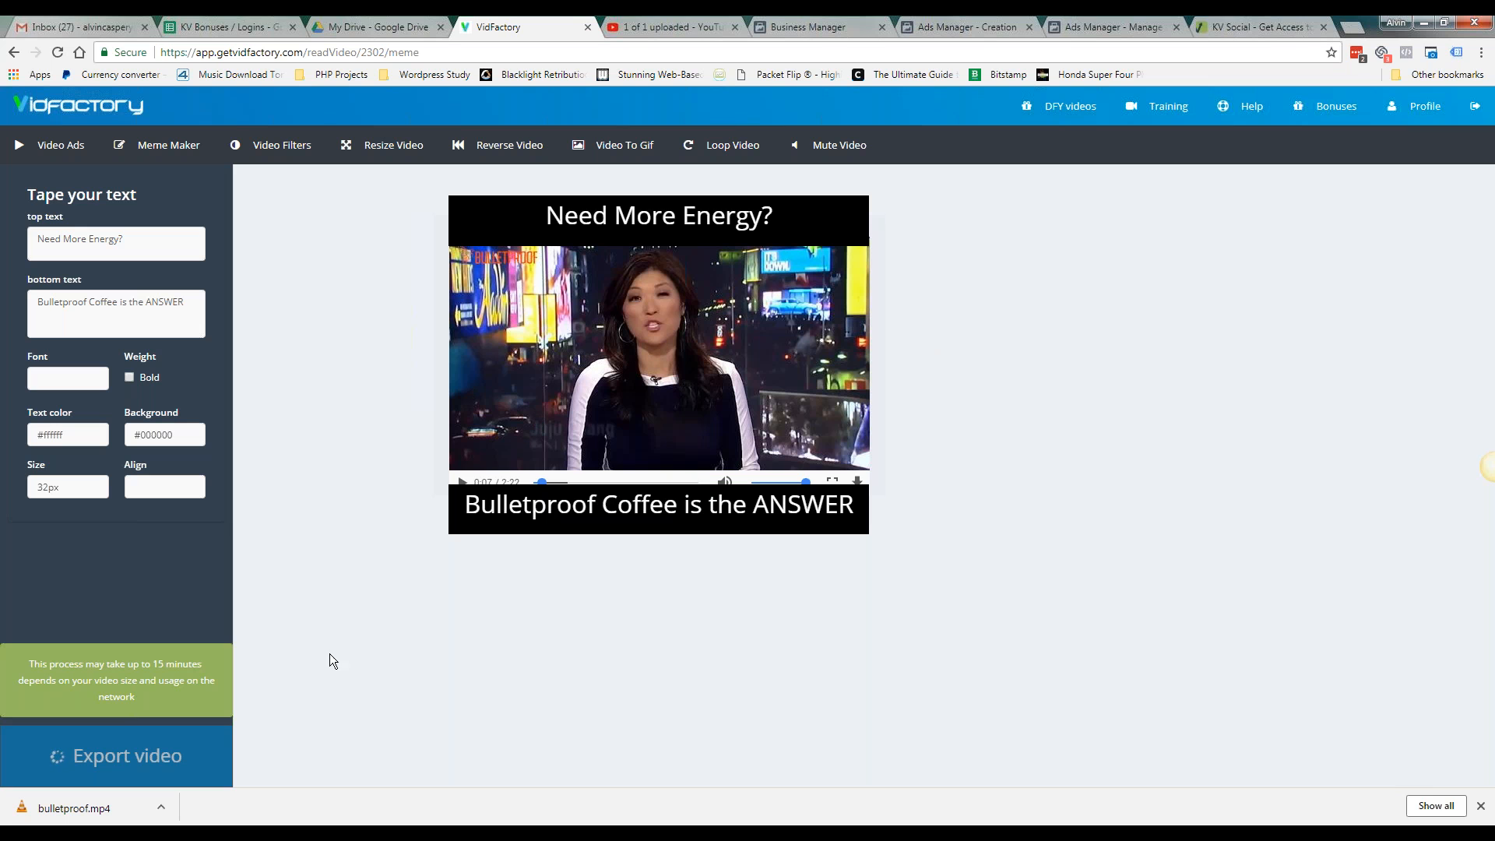
click(1482, 806)
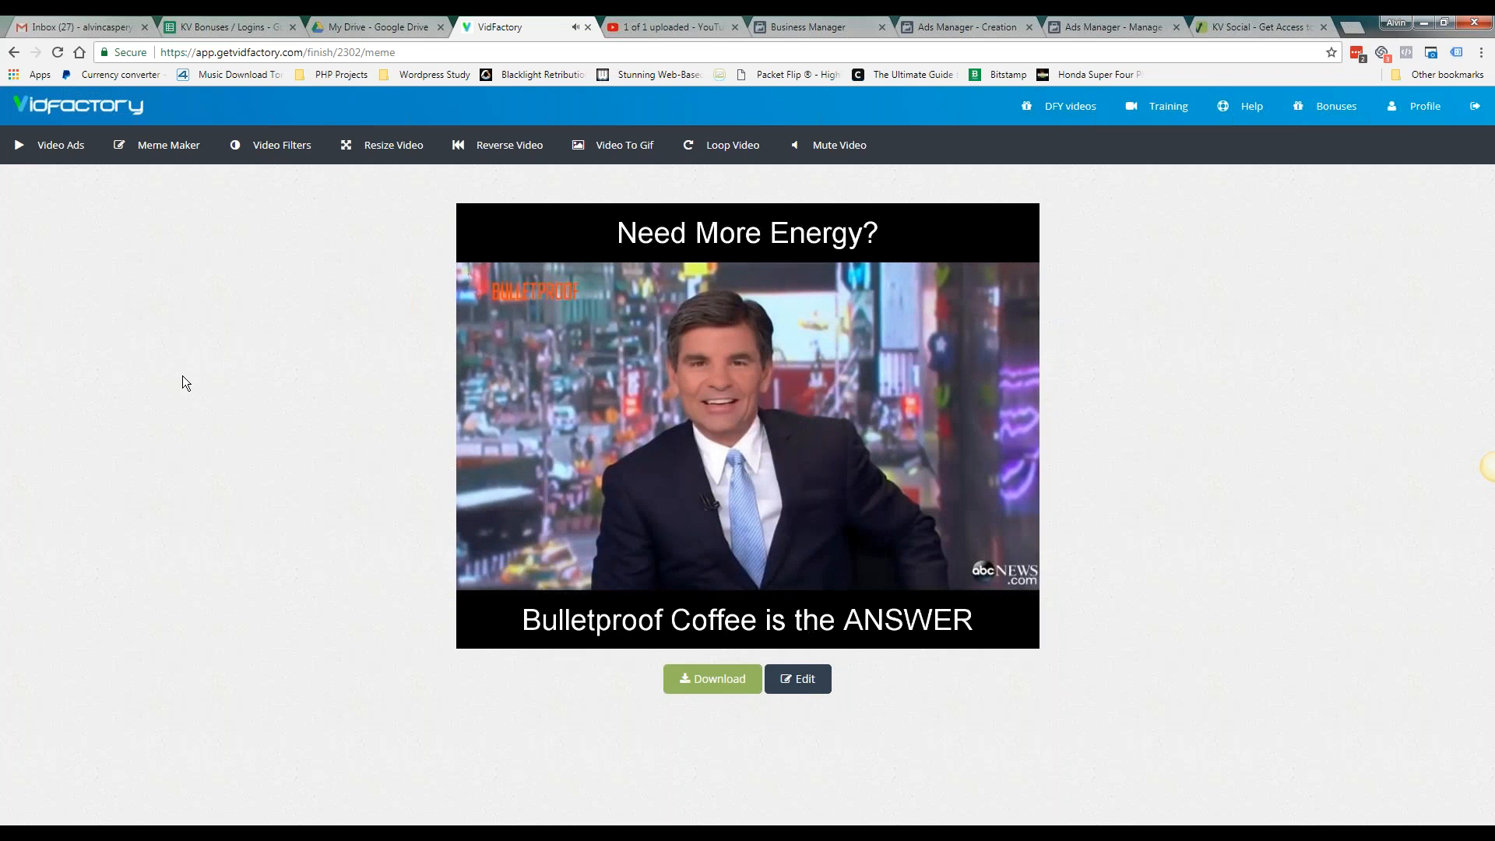
mouse_move(419, 555)
click(78, 106)
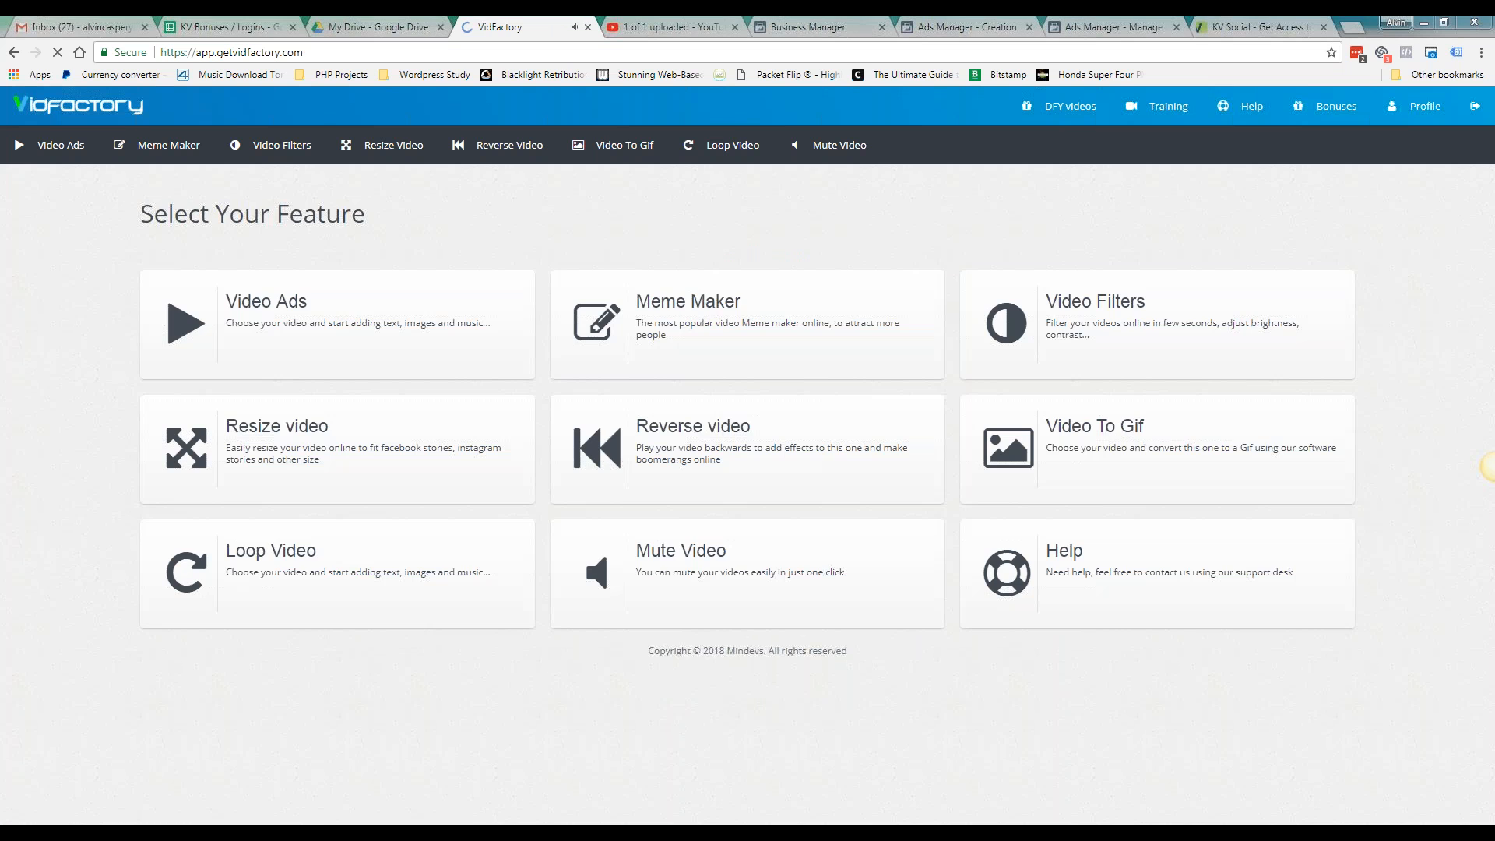
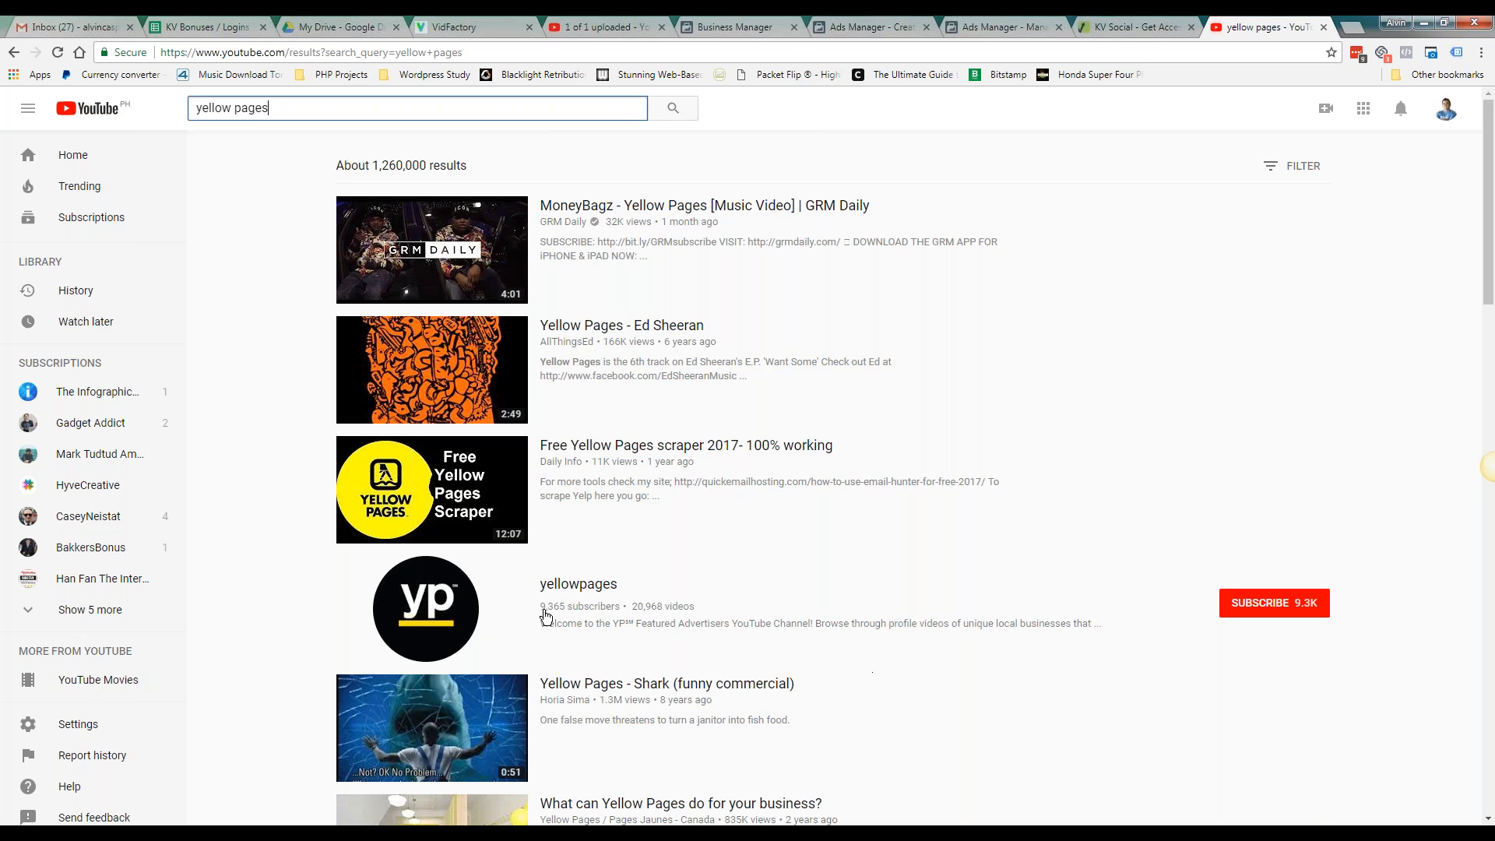
Locate the yellowpages channel in the YouTube results and point out the channel and its video count with temporary pen marks
scroll(718, 611, down, 2)
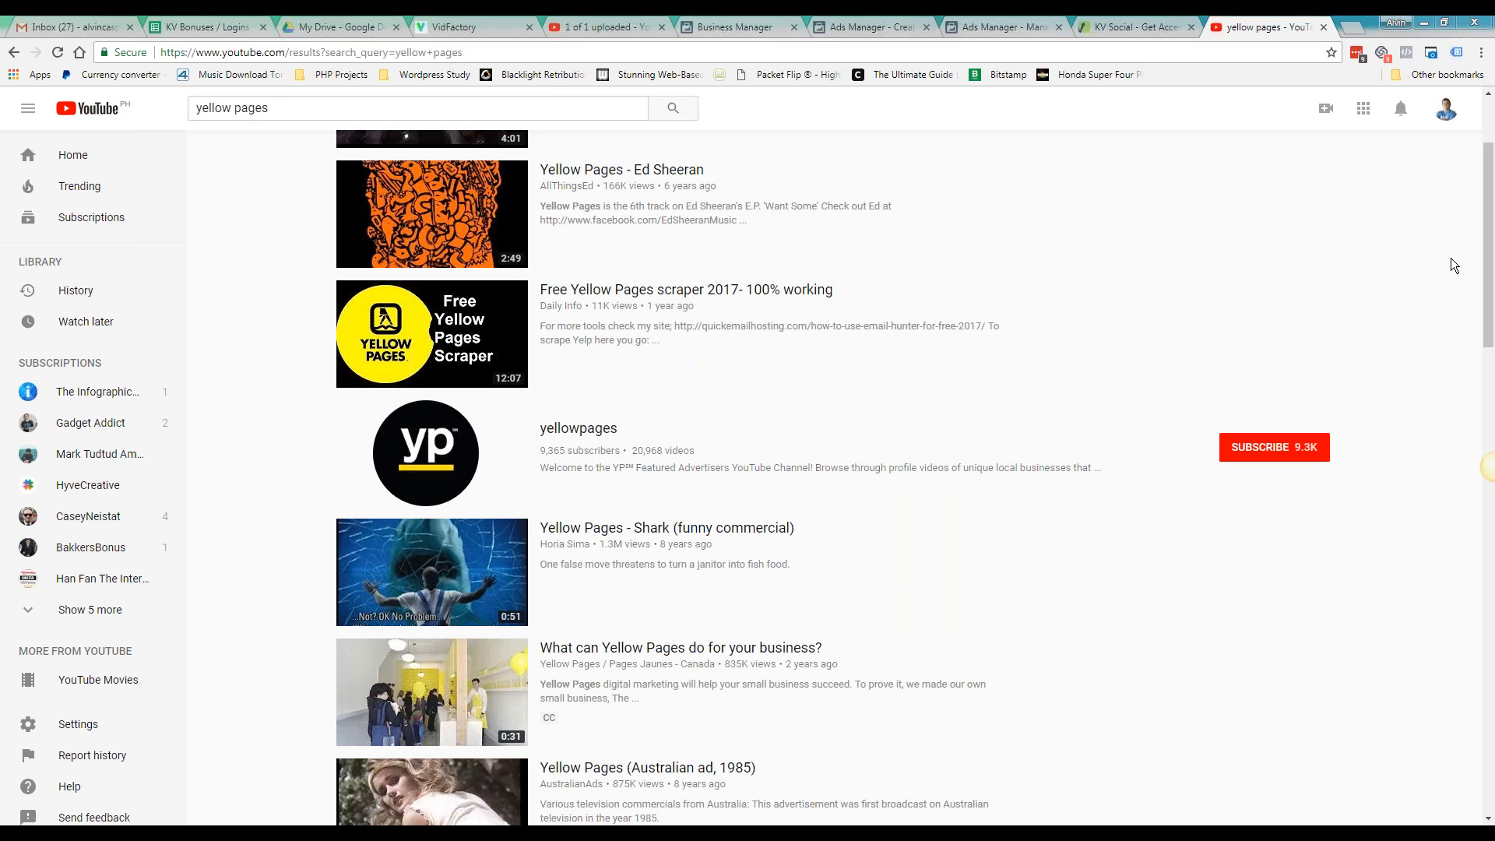
mouse_move(616, 380)
mouse_down()
mouse_move(518, 371)
mouse_move(286, 480)
mouse_move(815, 401)
mouse_move(611, 381)
mouse_up()
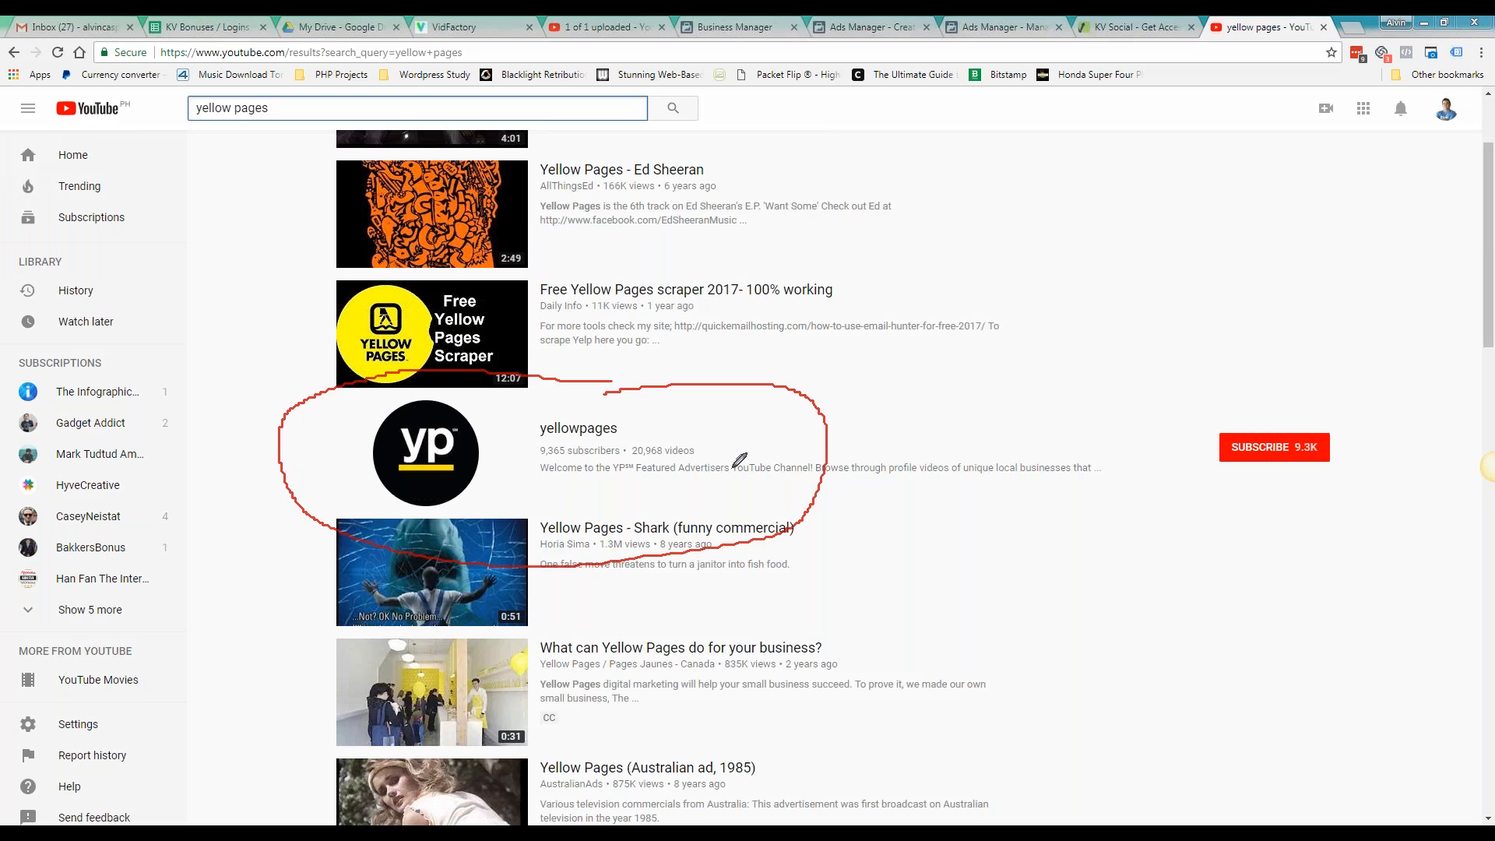
mouse_move(636, 439)
mouse_down()
mouse_move(663, 466)
mouse_move(695, 451)
mouse_move(689, 433)
mouse_move(631, 435)
mouse_up()
mouse_move(332, 282)
mouse_down()
mouse_move(342, 448)
mouse_move(364, 440)
mouse_move(326, 481)
mouse_up()
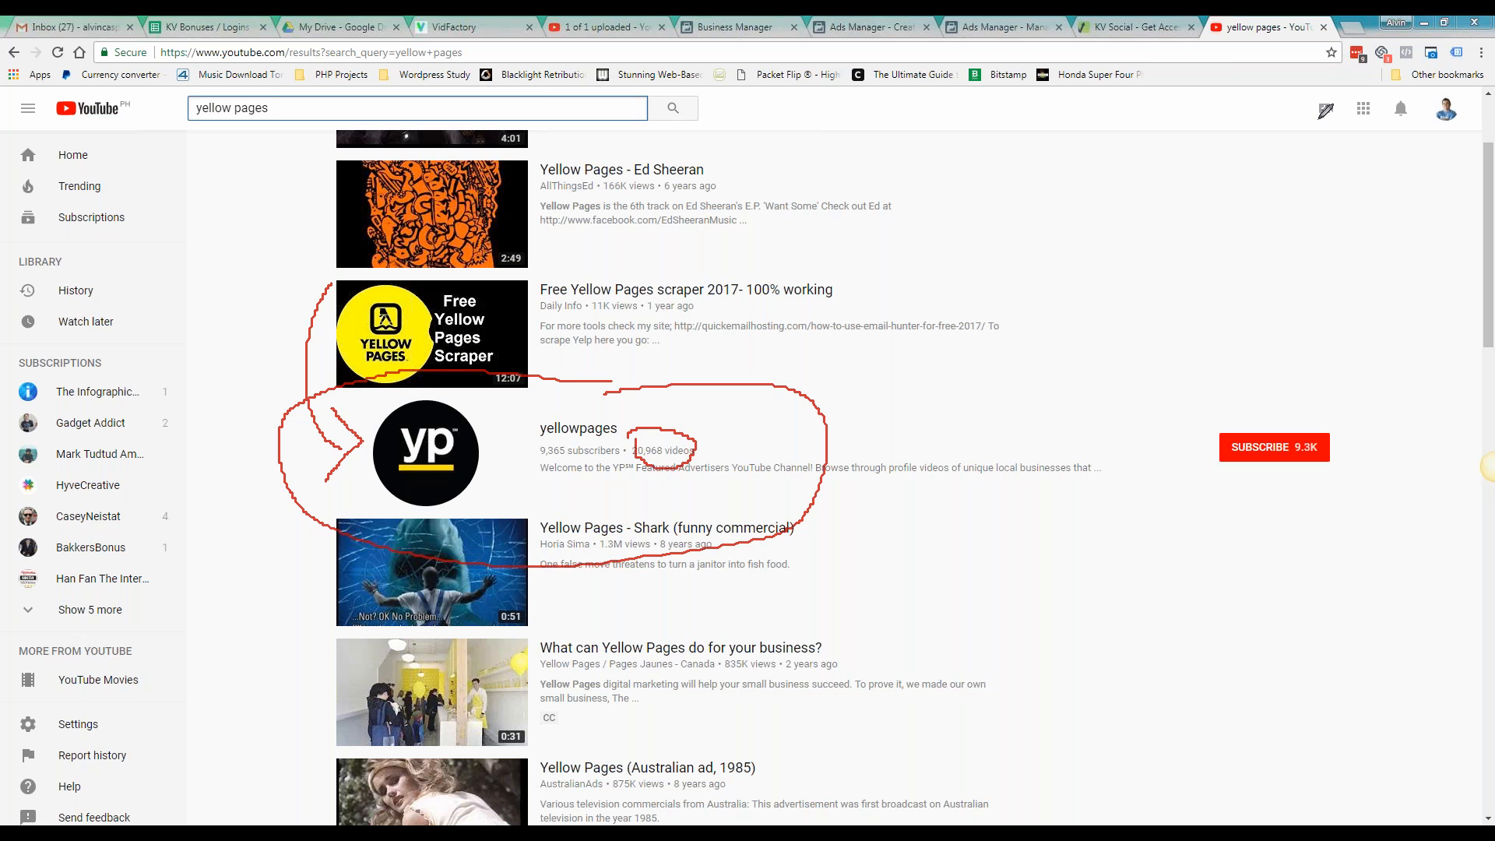
click(1420, 316)
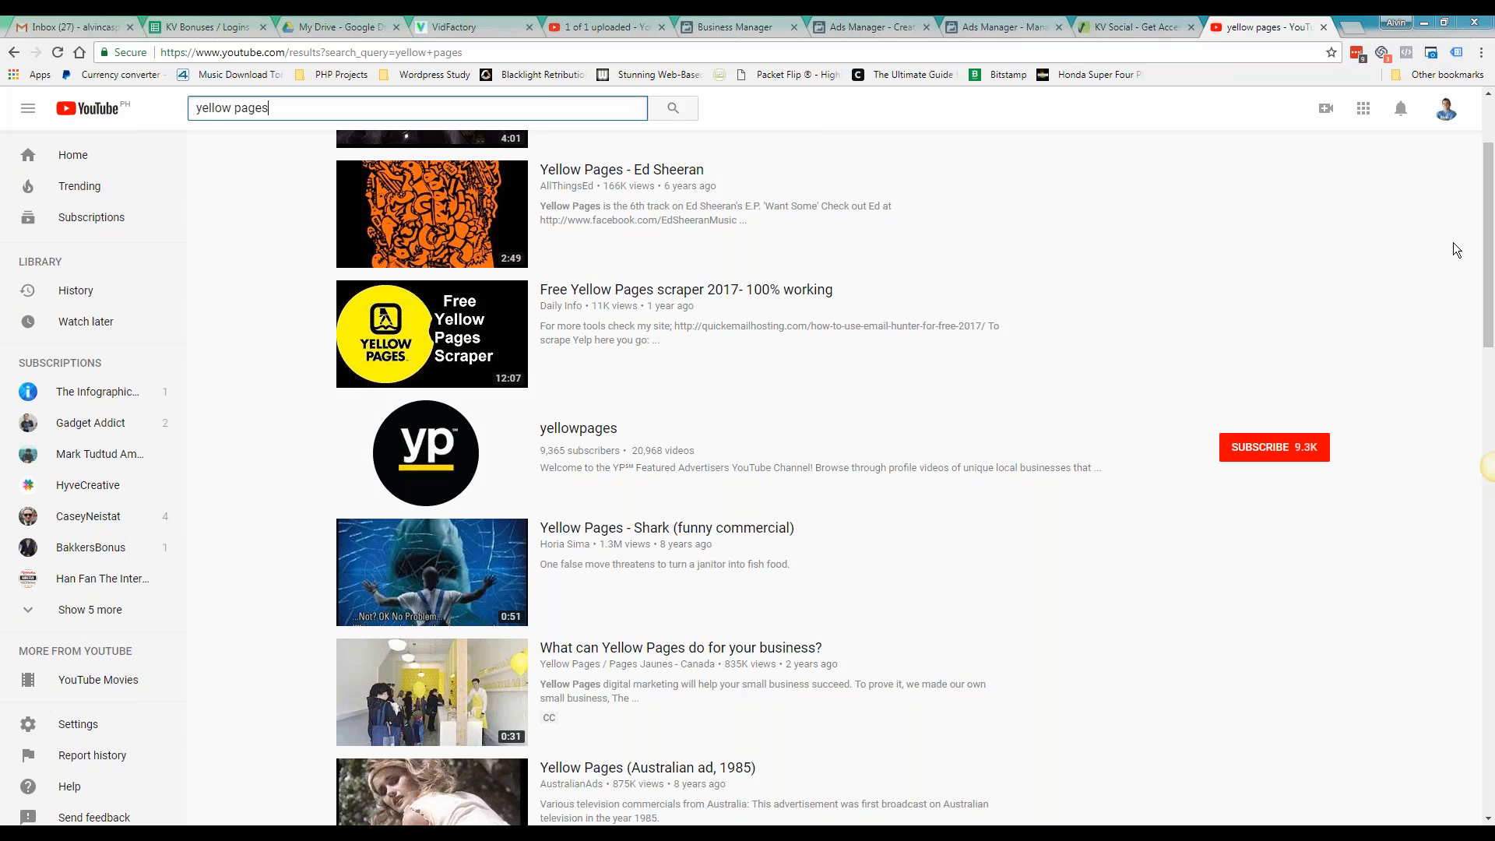
Open the yellowpages channel, pause its featured video and show the channel's uploaded videos
click(584, 404)
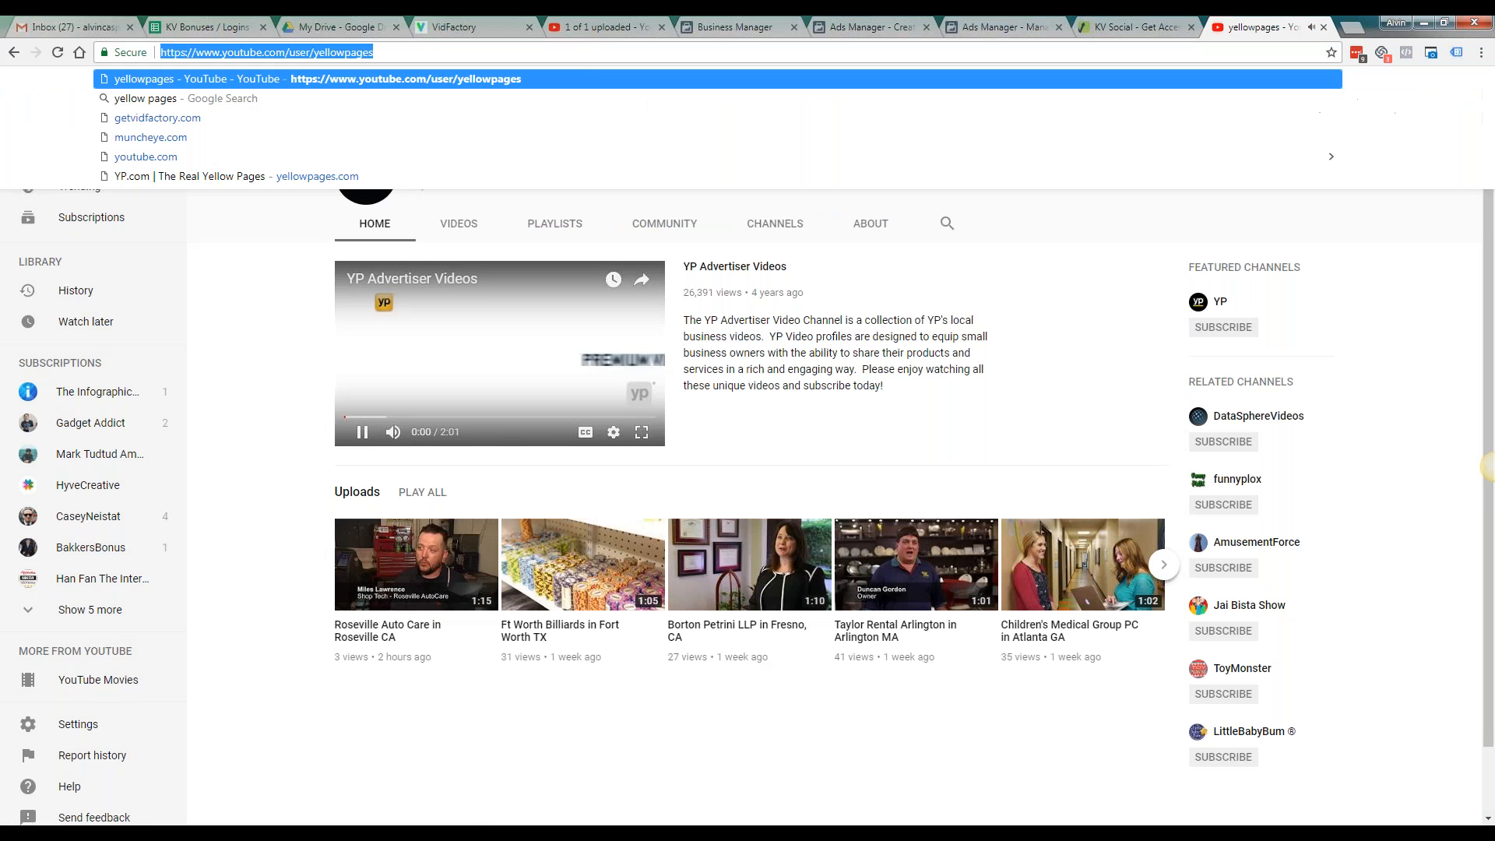
click(362, 432)
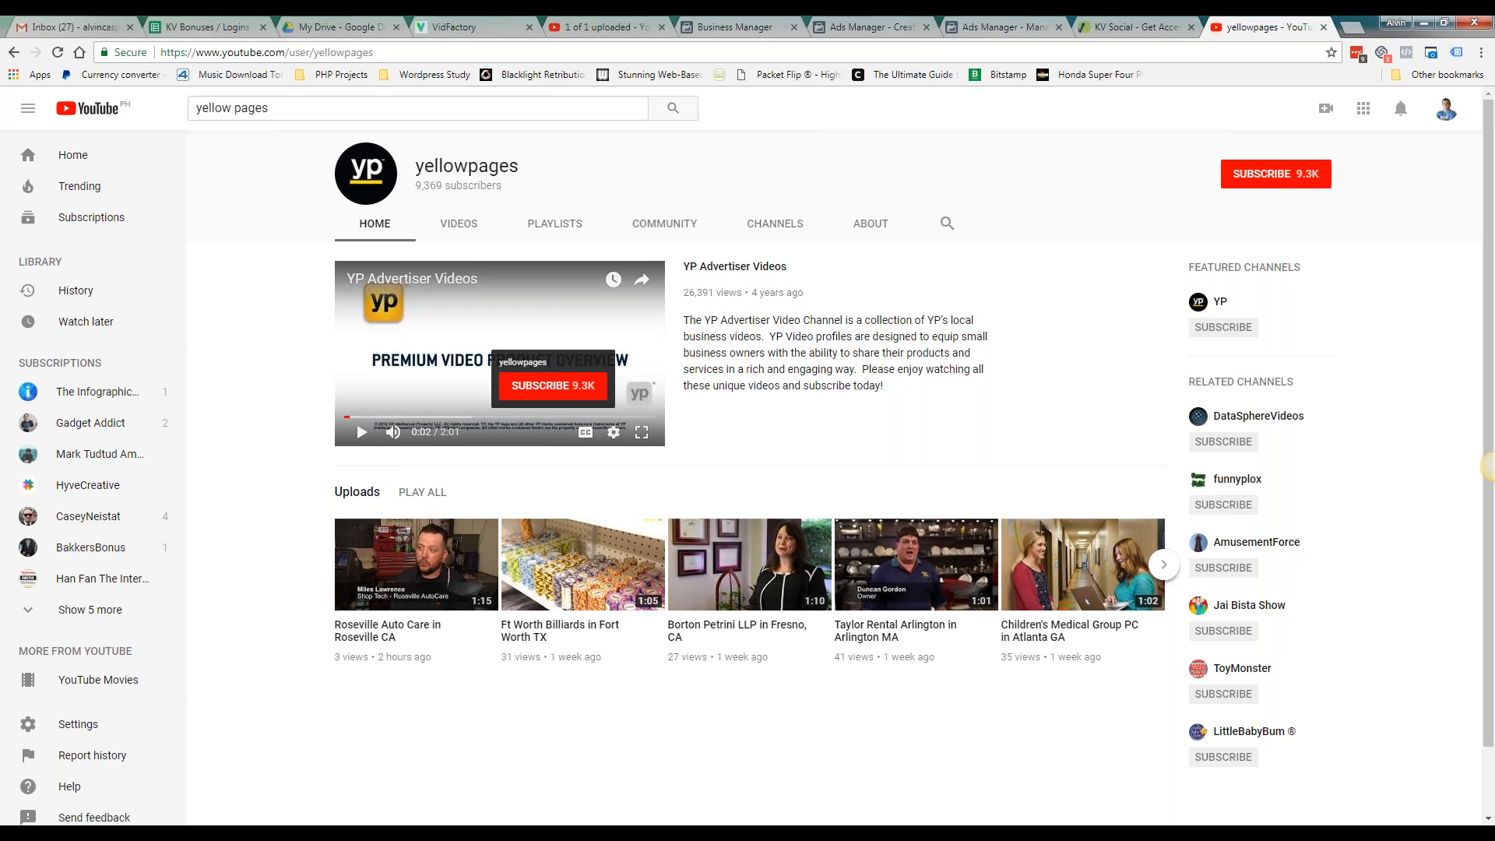
click(451, 218)
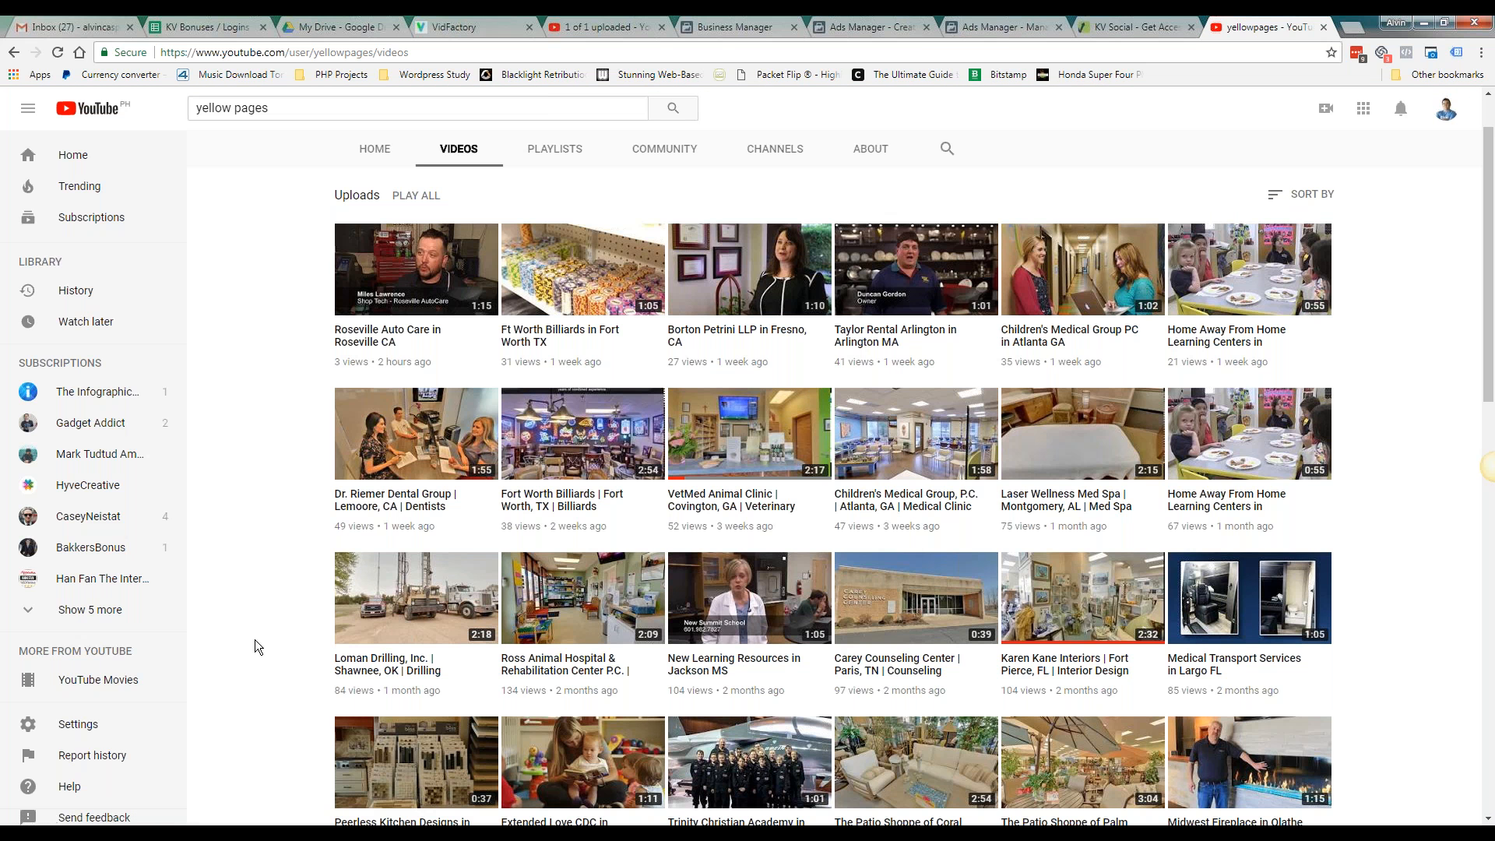
Examine the yellowpages channel's uploads for local business videos, checking their titles, business types and locations
scroll(254, 640, down, 1)
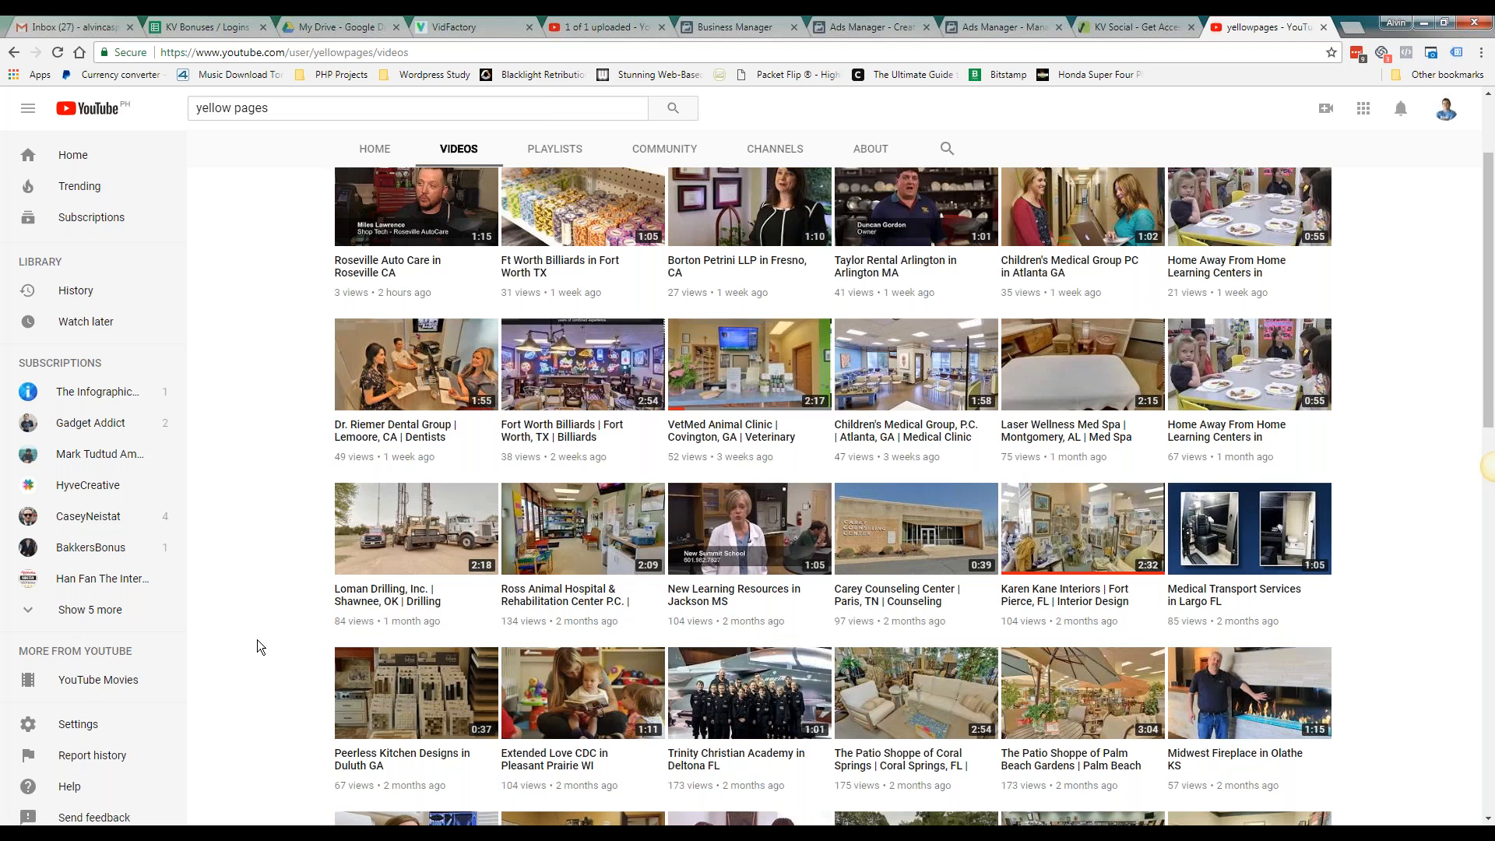
scroll(257, 645, down, 1)
scroll(894, 421, down, 3)
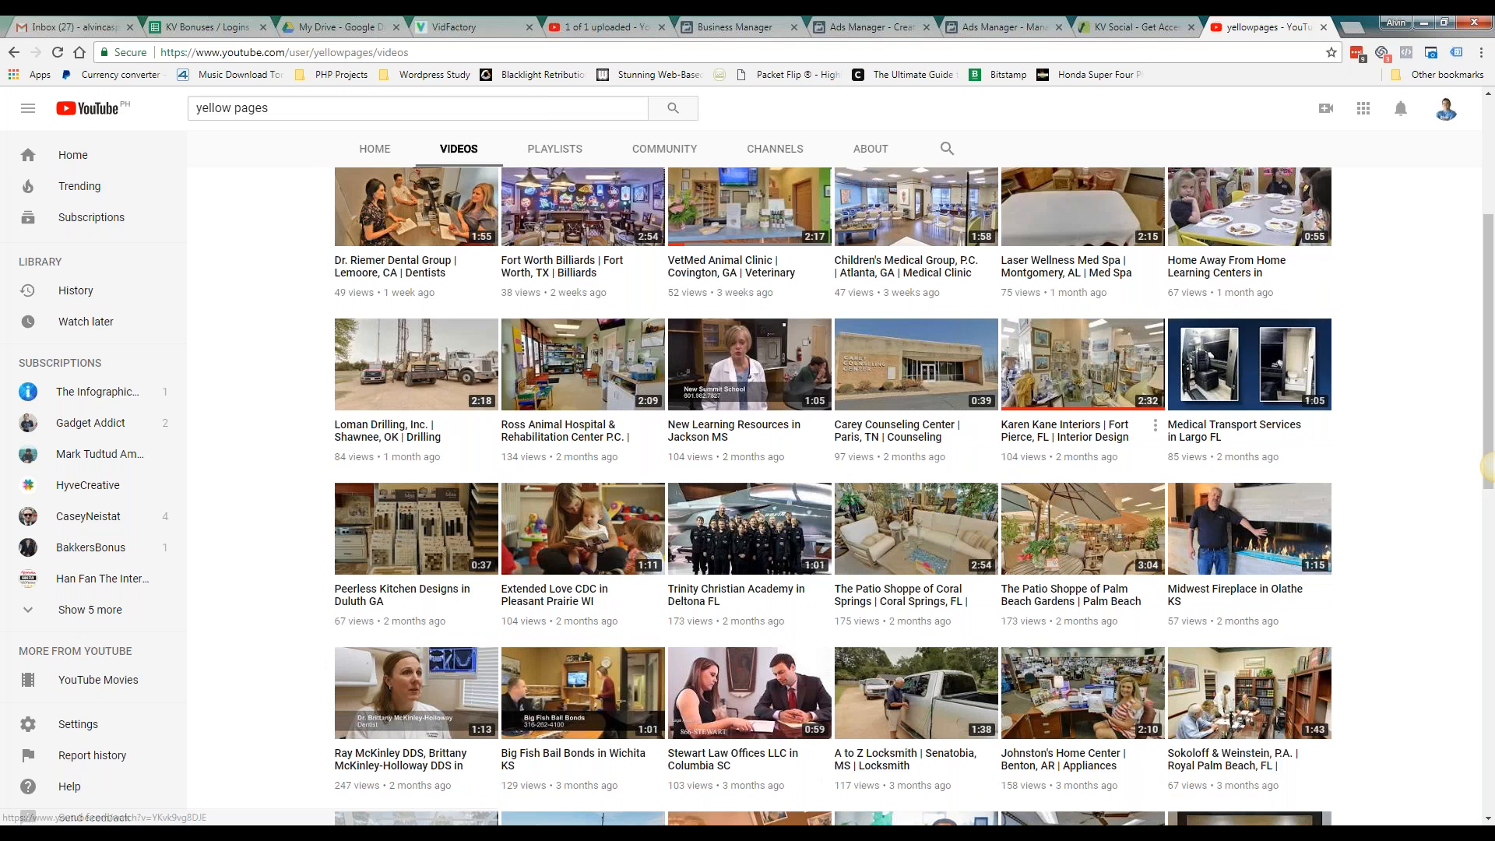
scroll(1083, 421, down, 1)
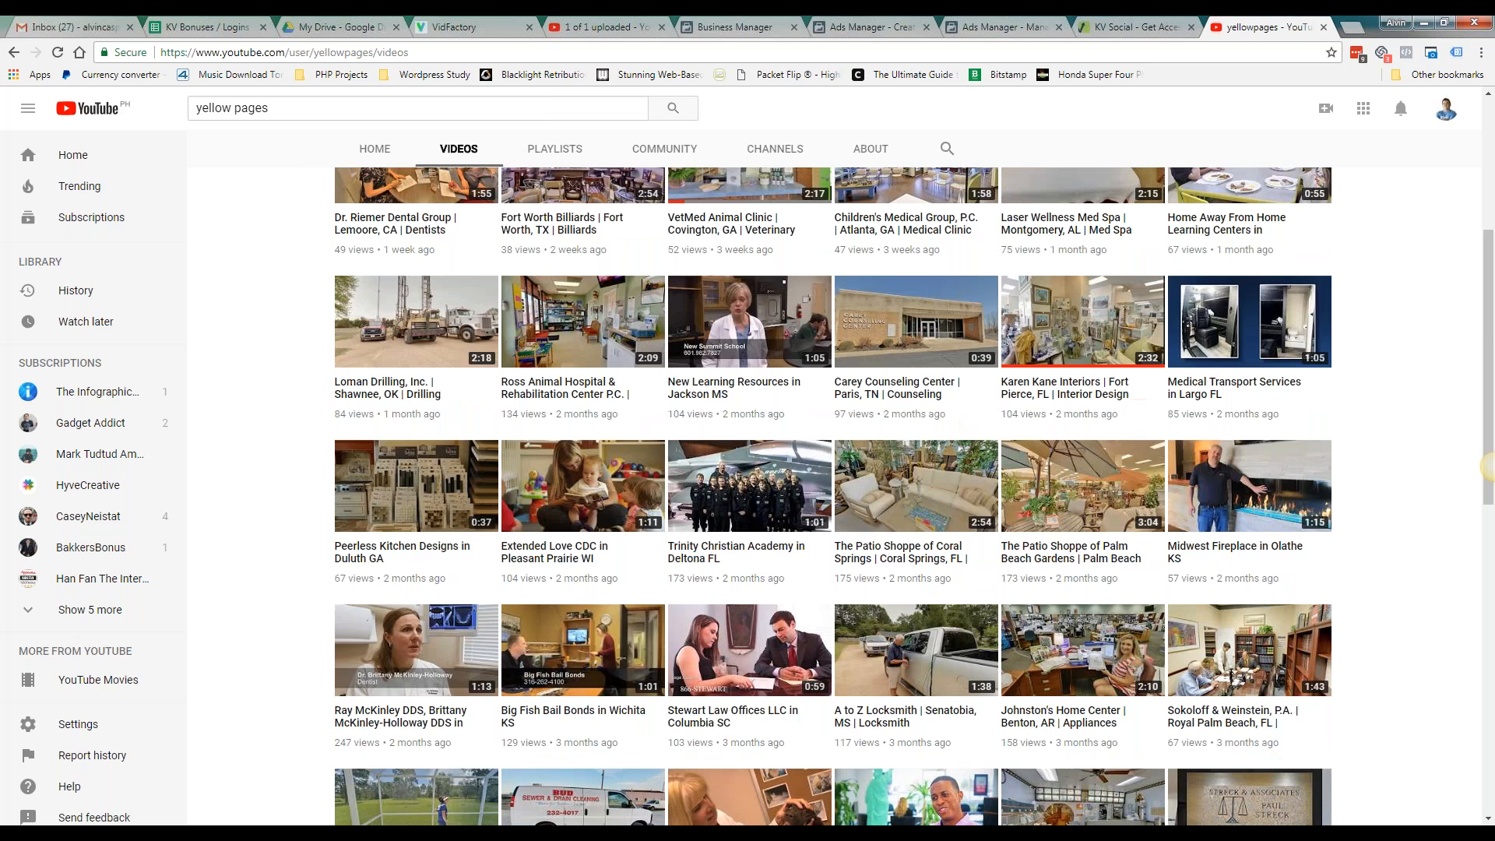
scroll(575, 613, down, 6)
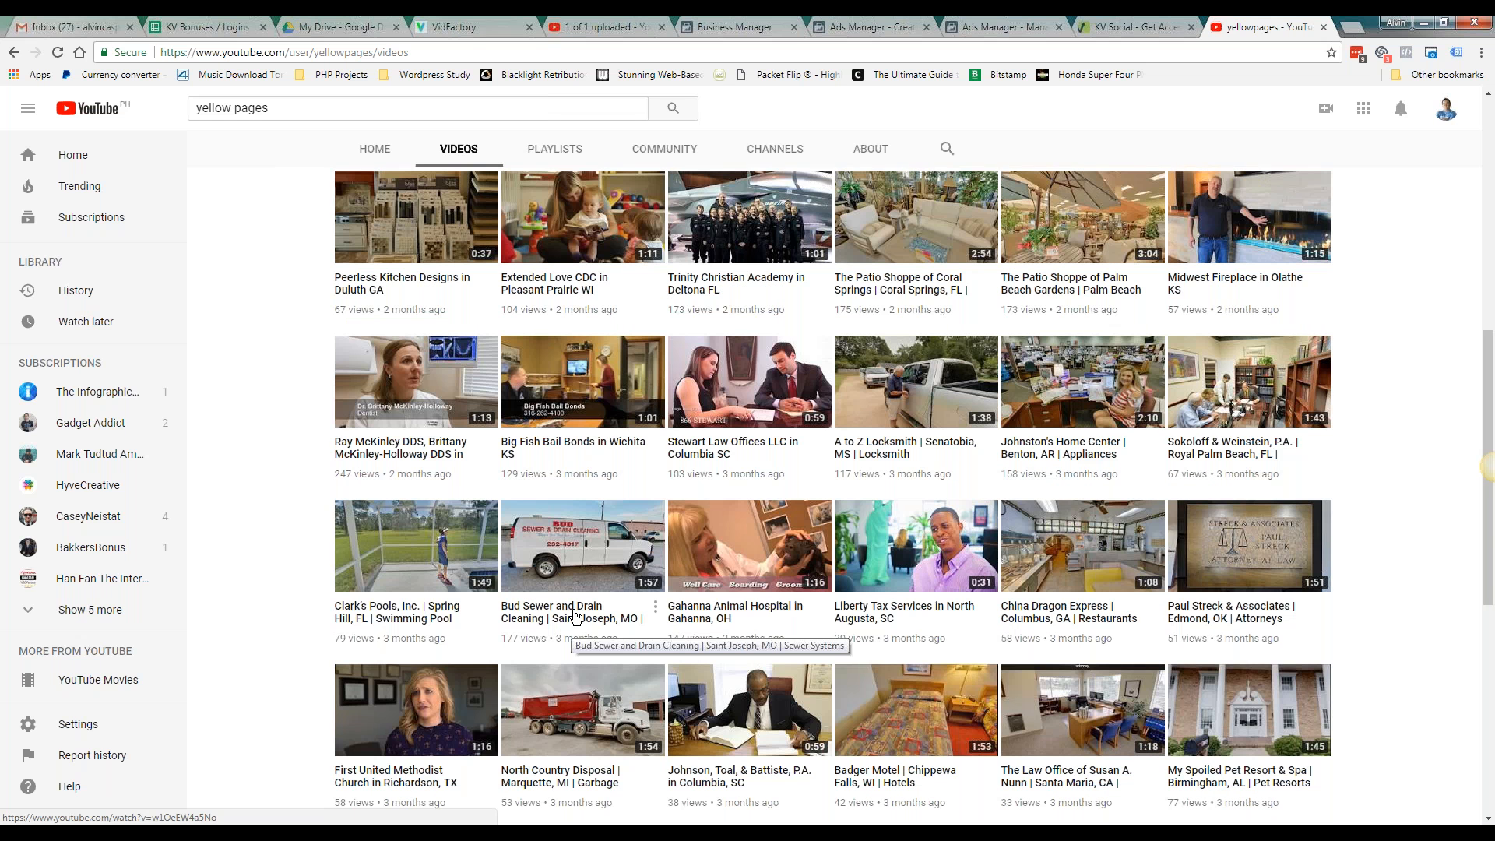
scroll(575, 614, down, 1)
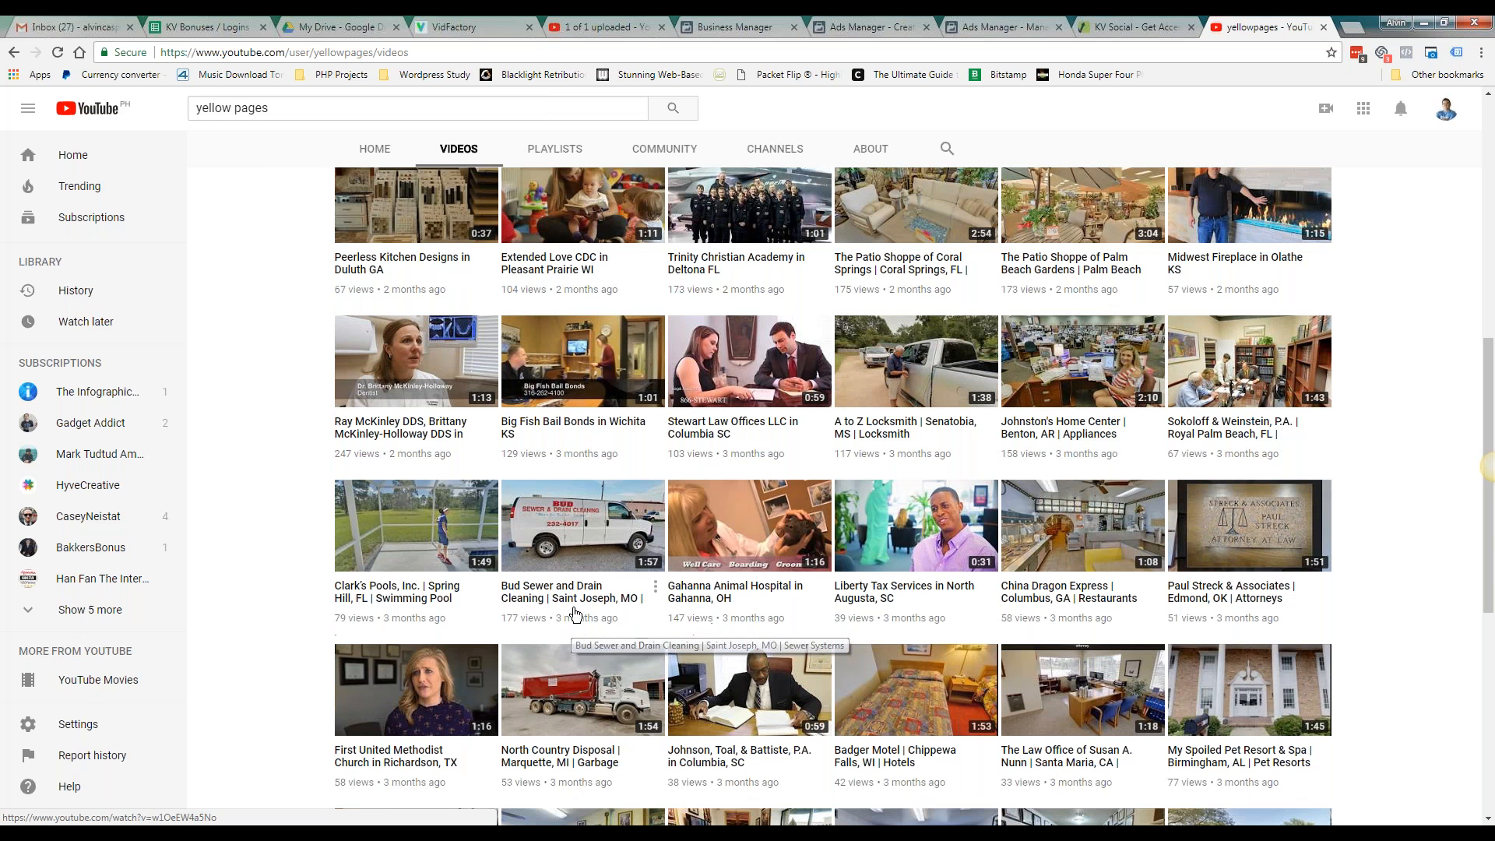
scroll(575, 614, down, 1)
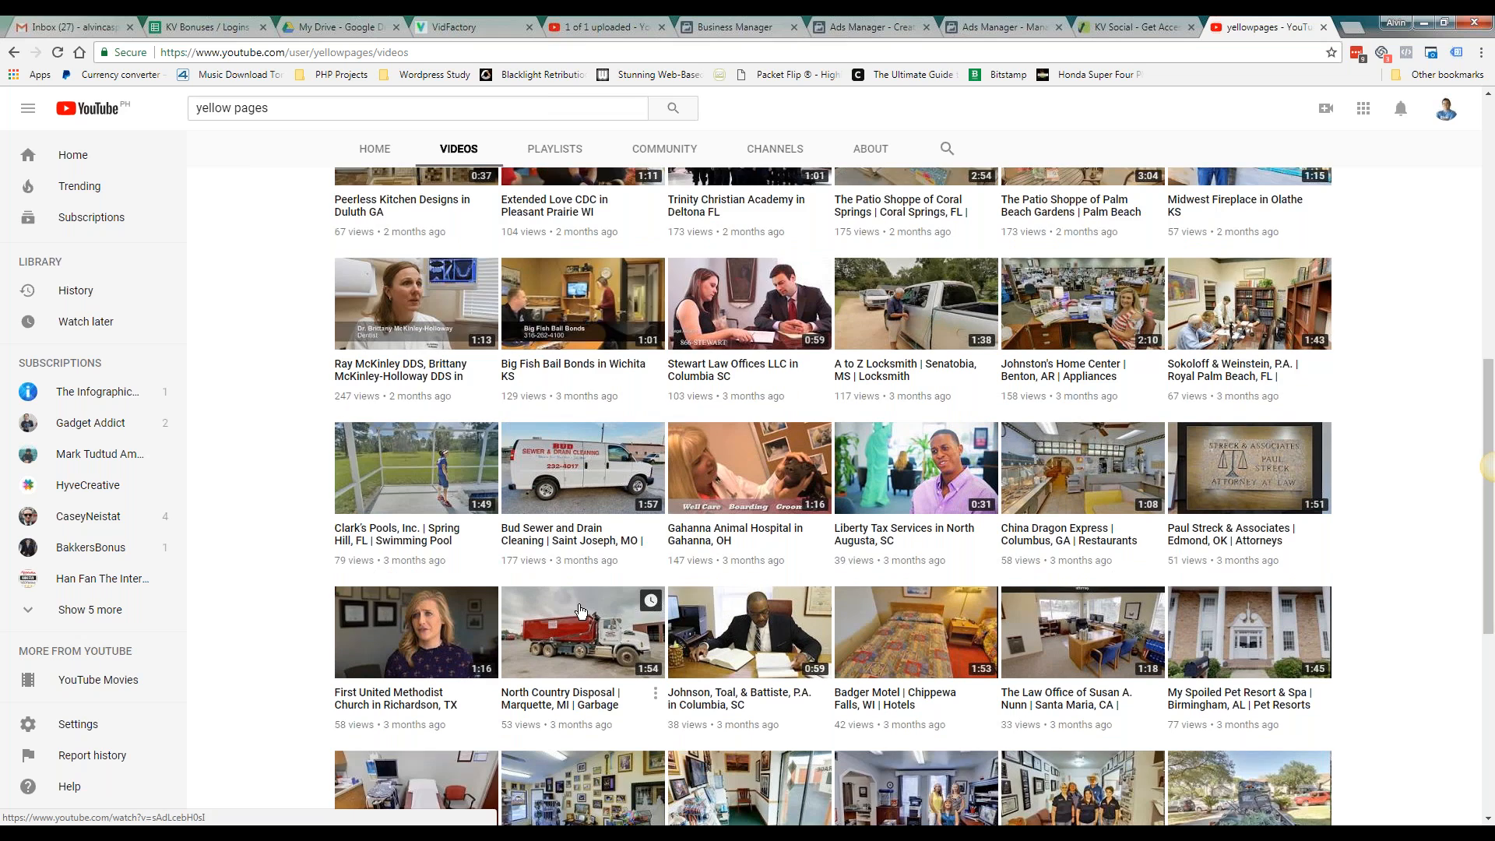
scroll(556, 565, up, 2)
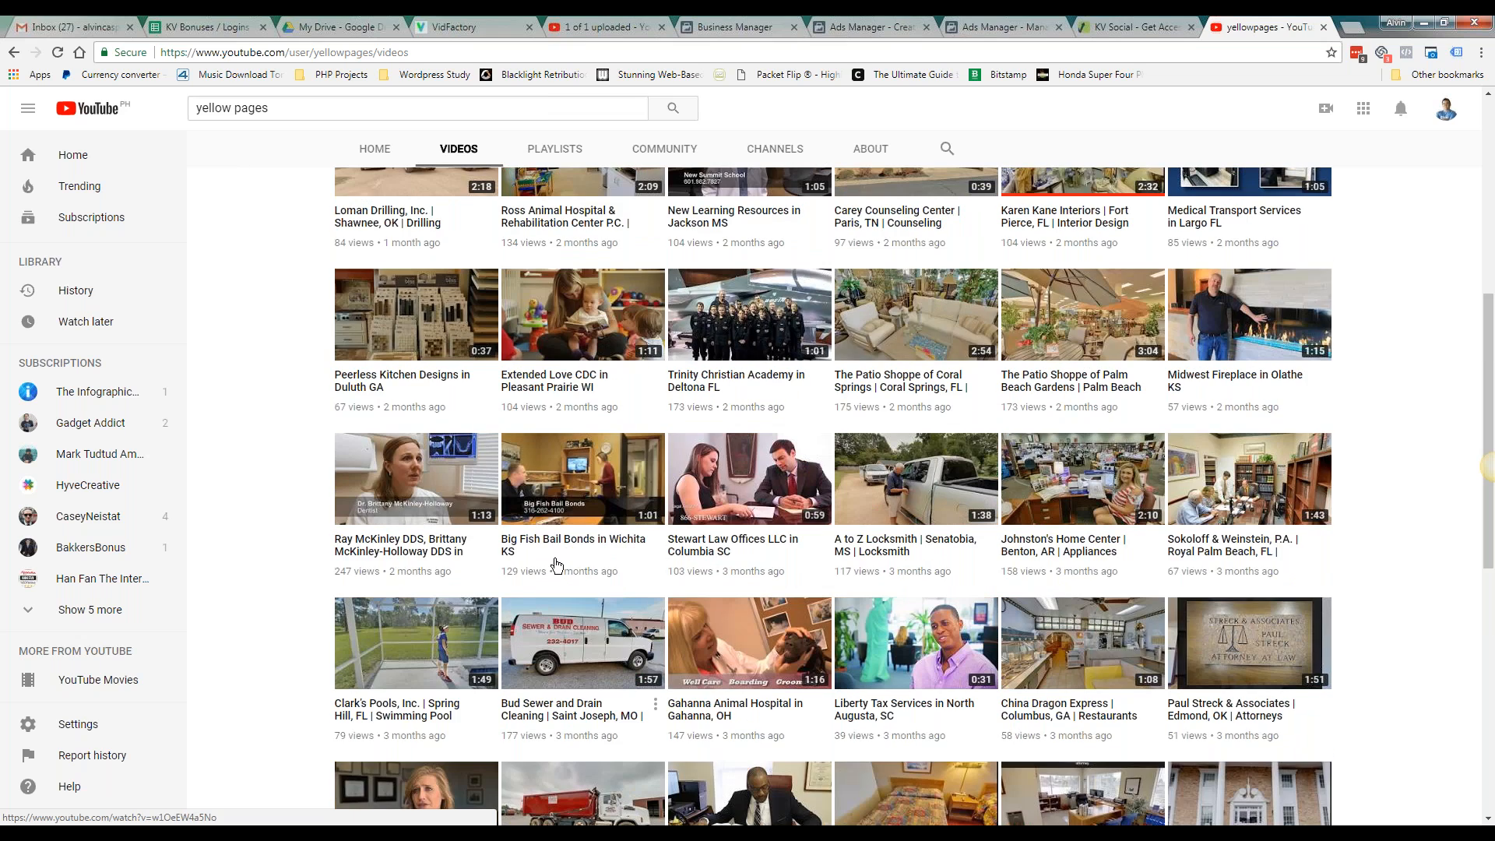
scroll(556, 565, up, 2)
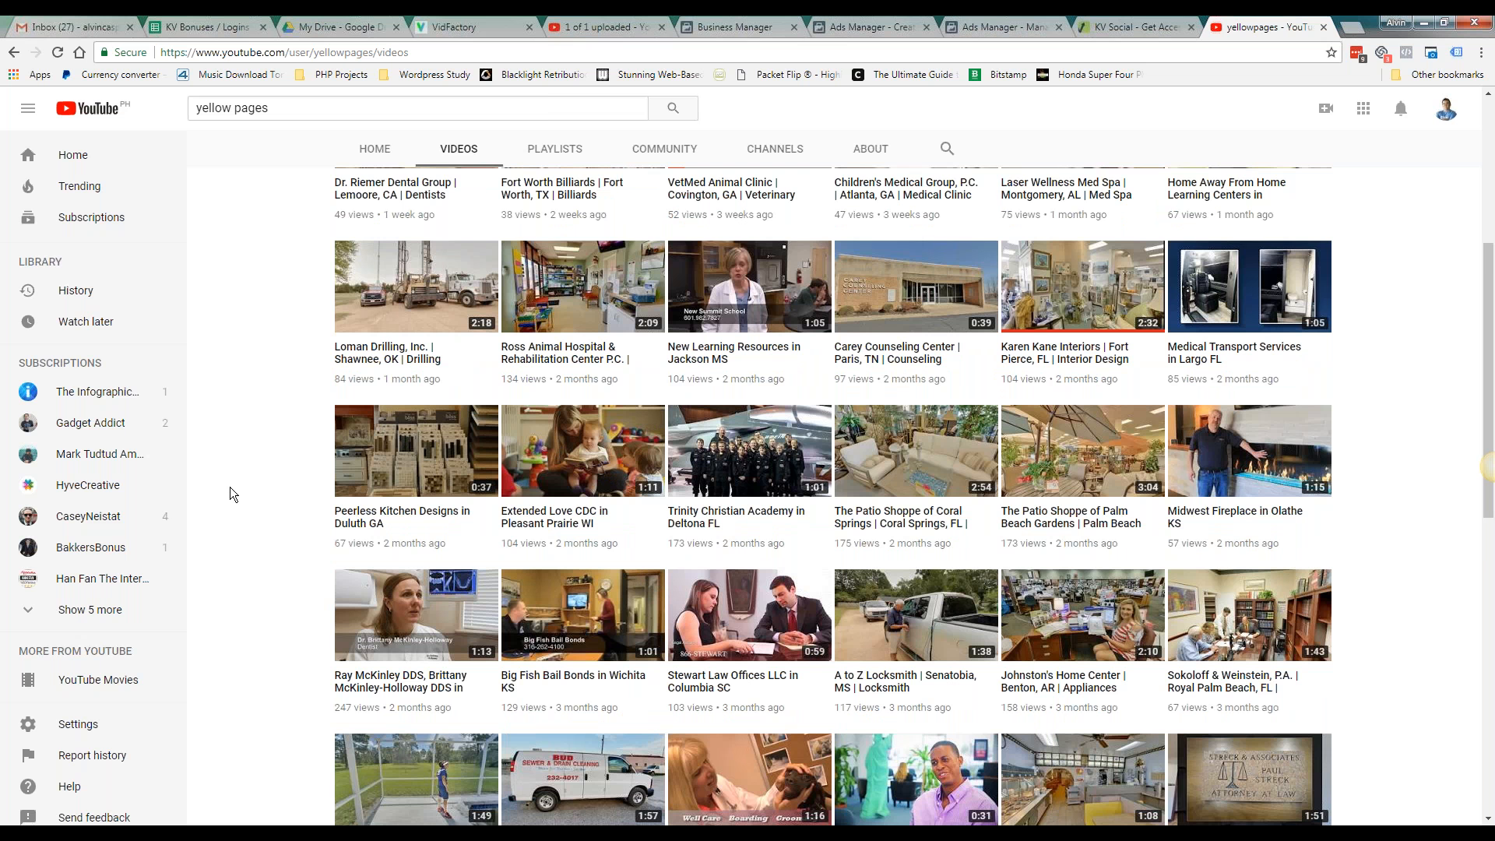
scroll(231, 488, down, 1)
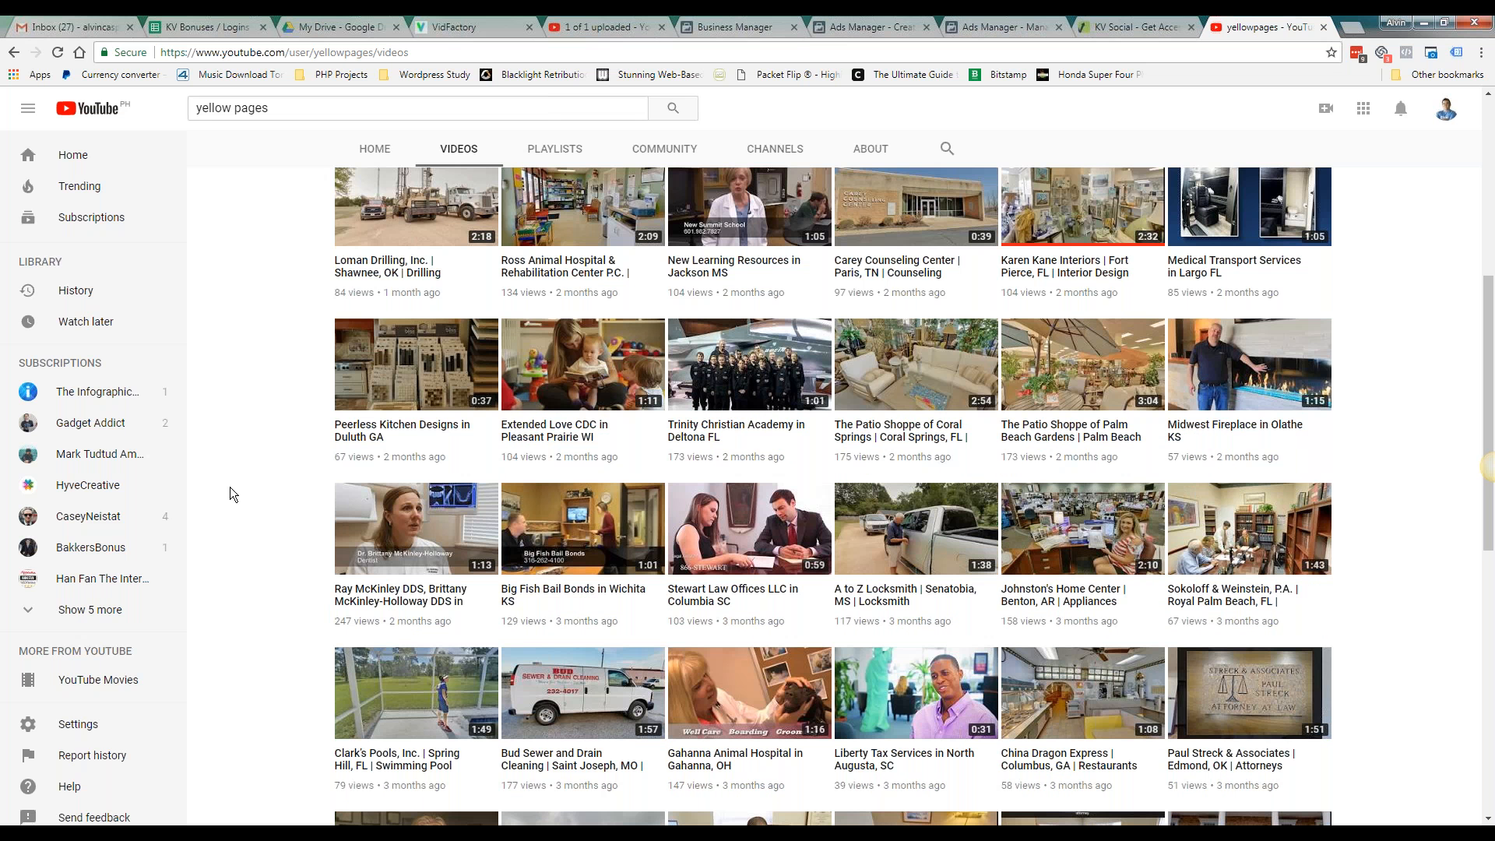
scroll(231, 493, down, 1)
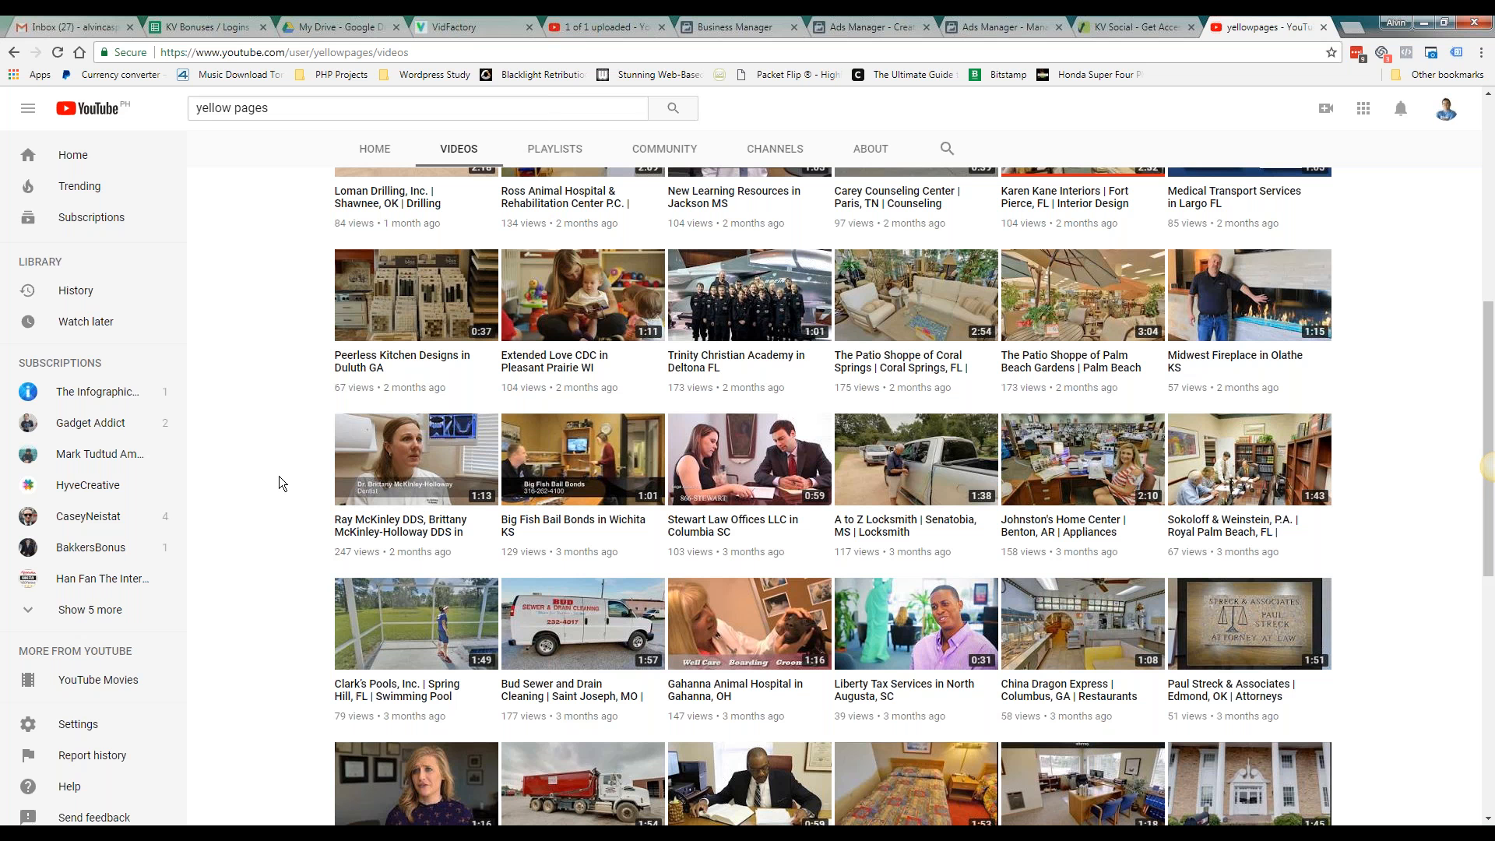
scroll(278, 477, up, 1)
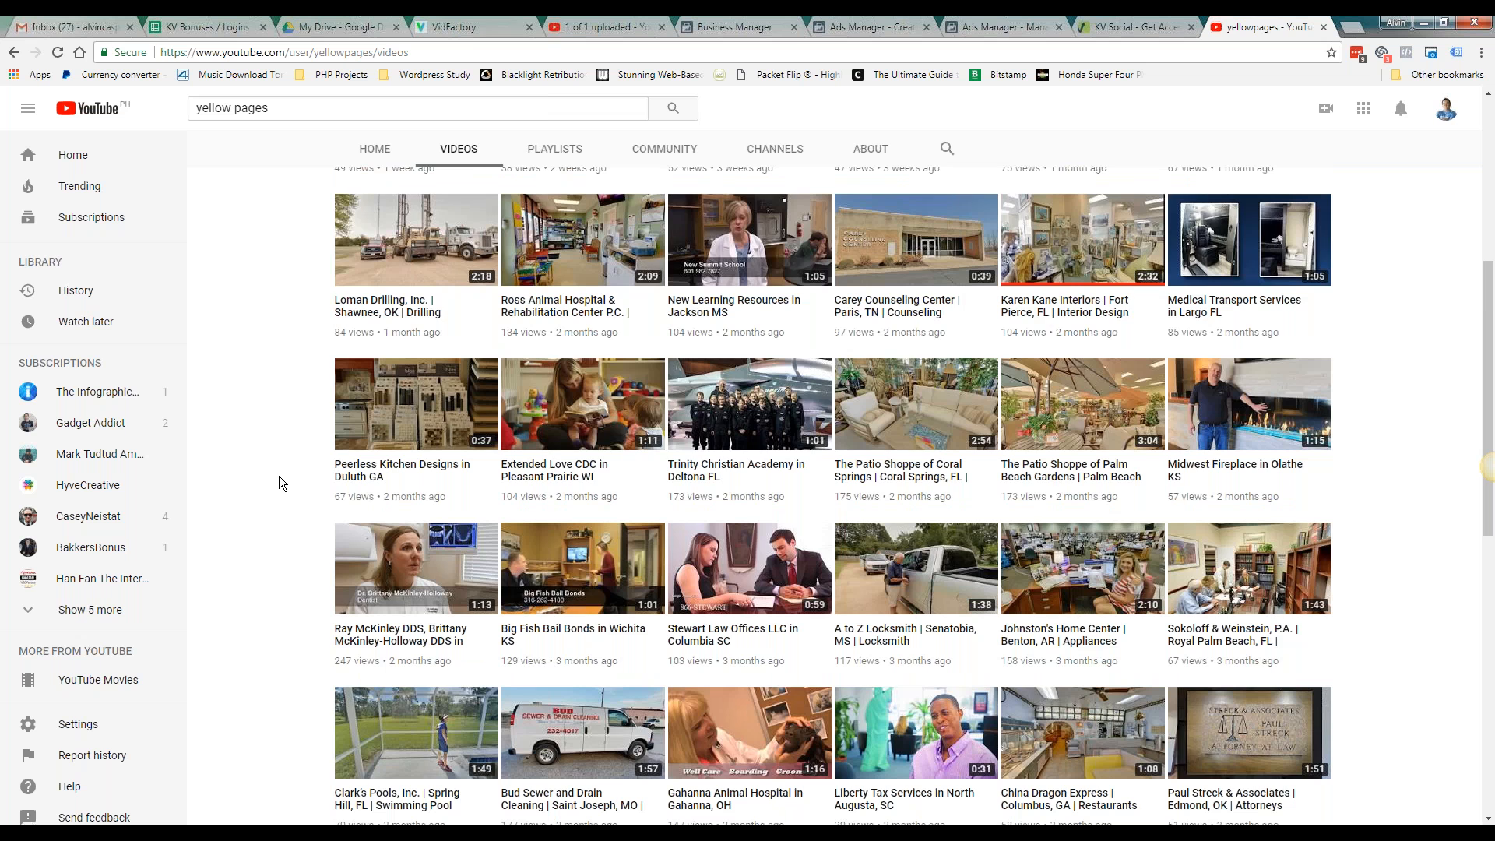
scroll(278, 477, up, 3)
scroll(282, 474, up, 2)
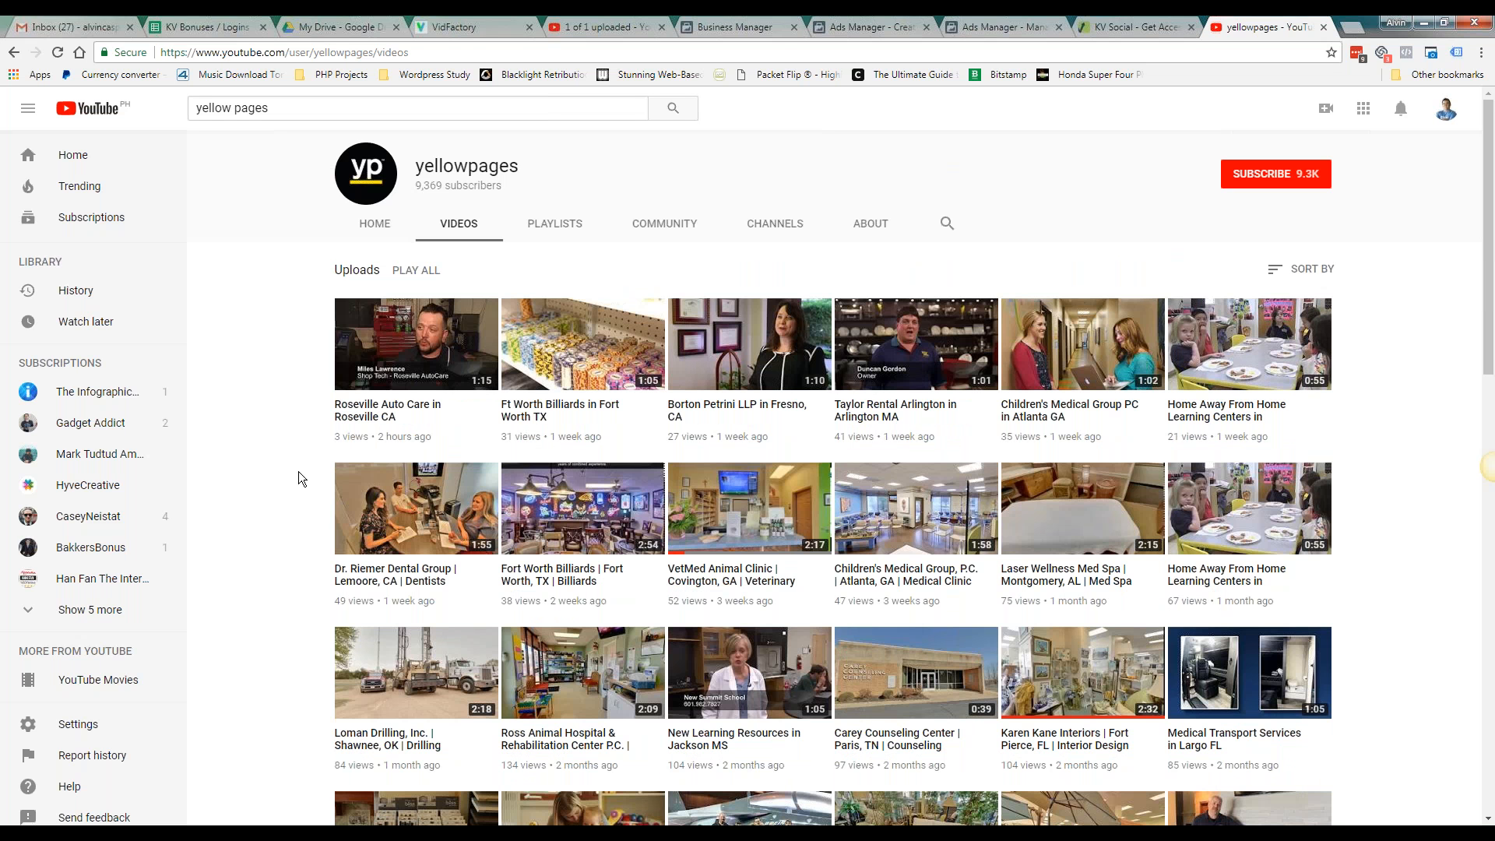
Open a blank Notepad note over the channel page and write the heading "Introduction...."
right_click(94, 837)
click(124, 766)
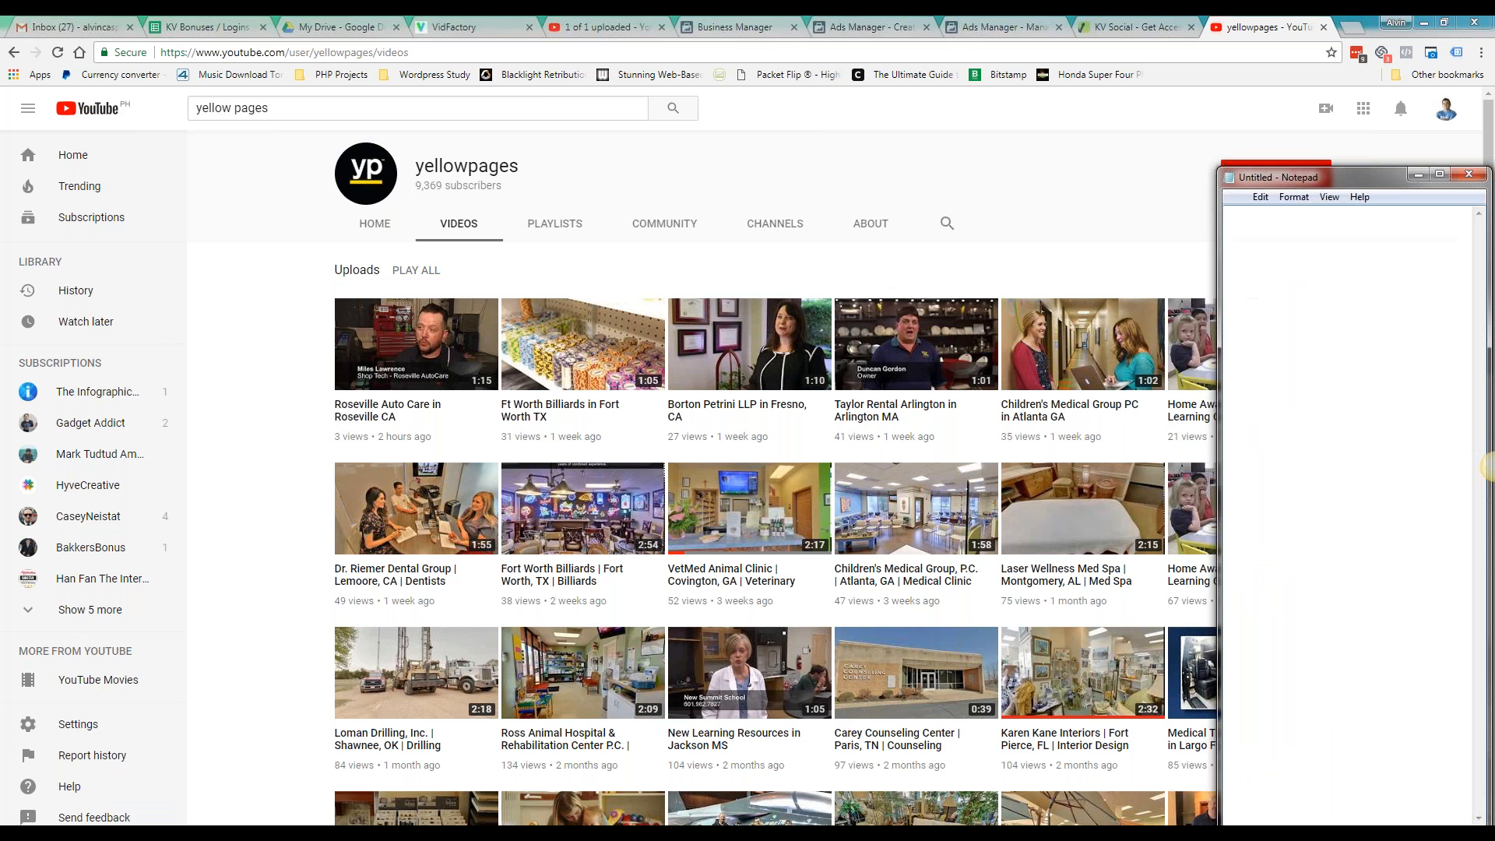
drag(1242, 179, 684, 143)
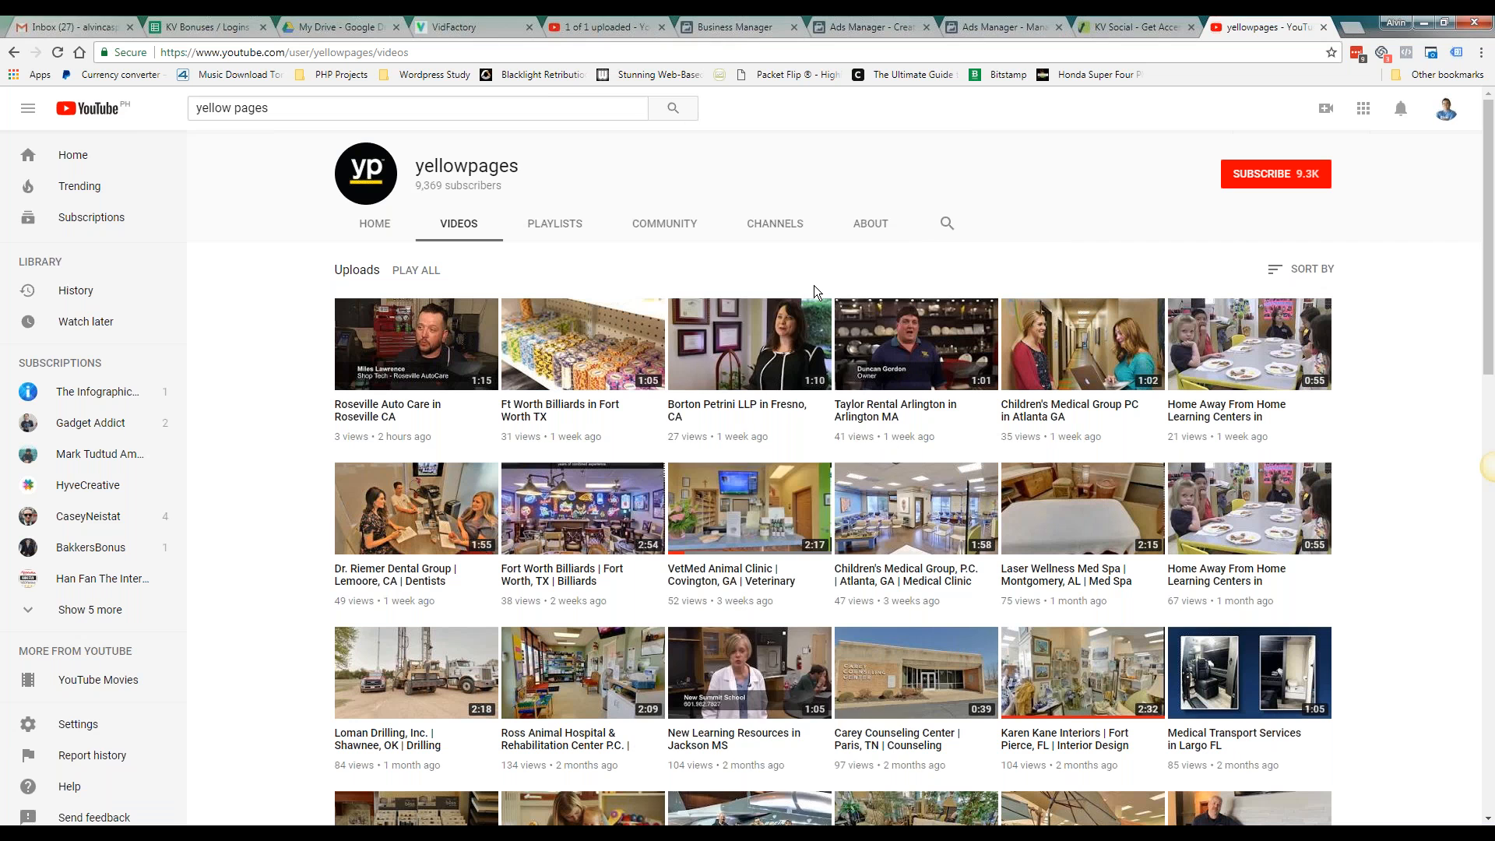
key(alt+Tab)
text(Int)
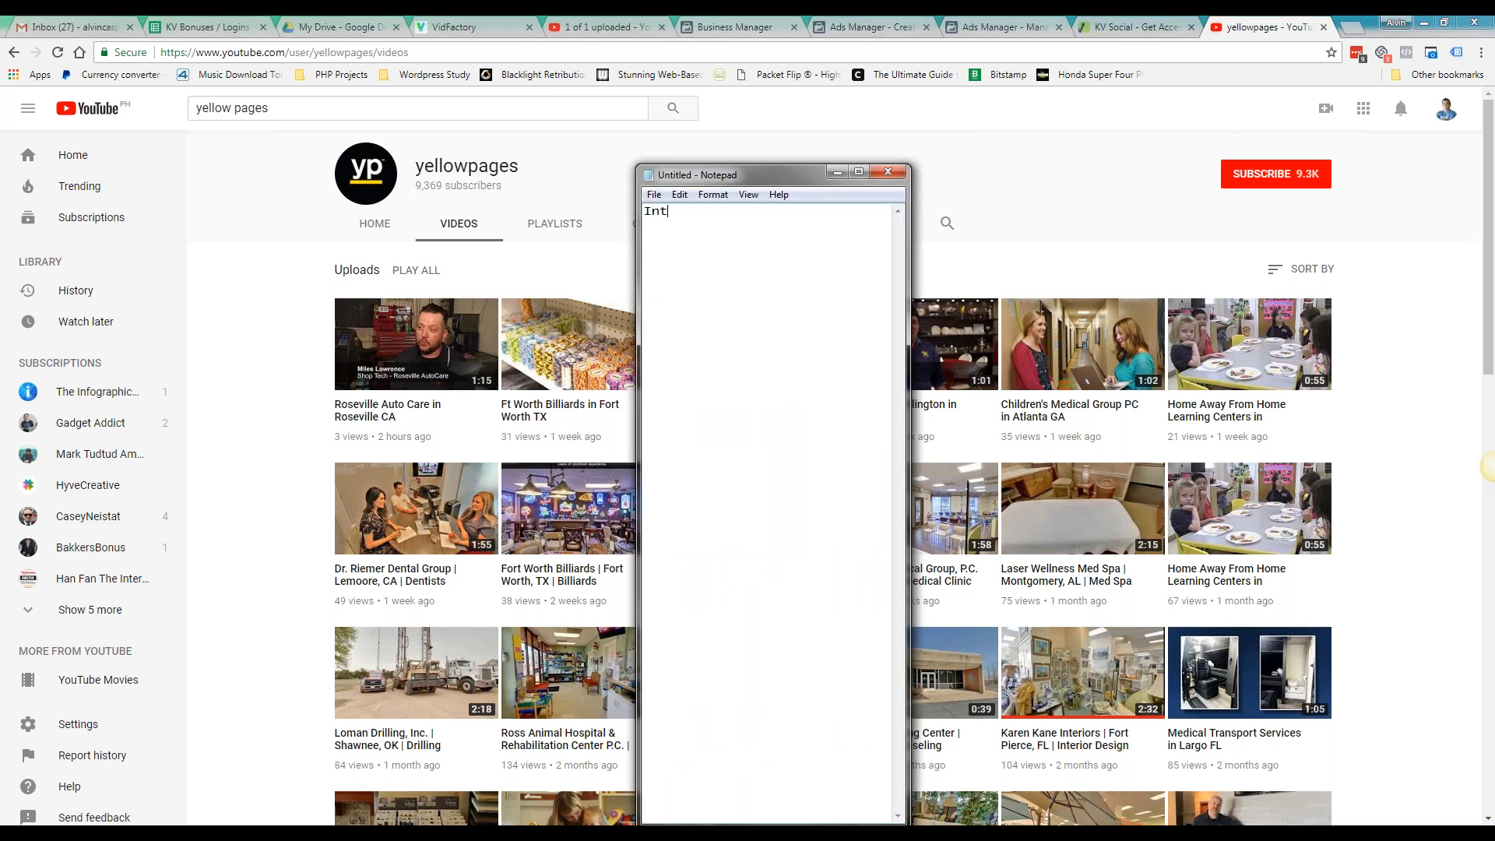
text(roduction....)
Add the questions "How many years you are in the business?" and "Where your business caters to?" on separate spaced lines below the heading
key(Return)
key(Return)
text(How many years you are in the business?)
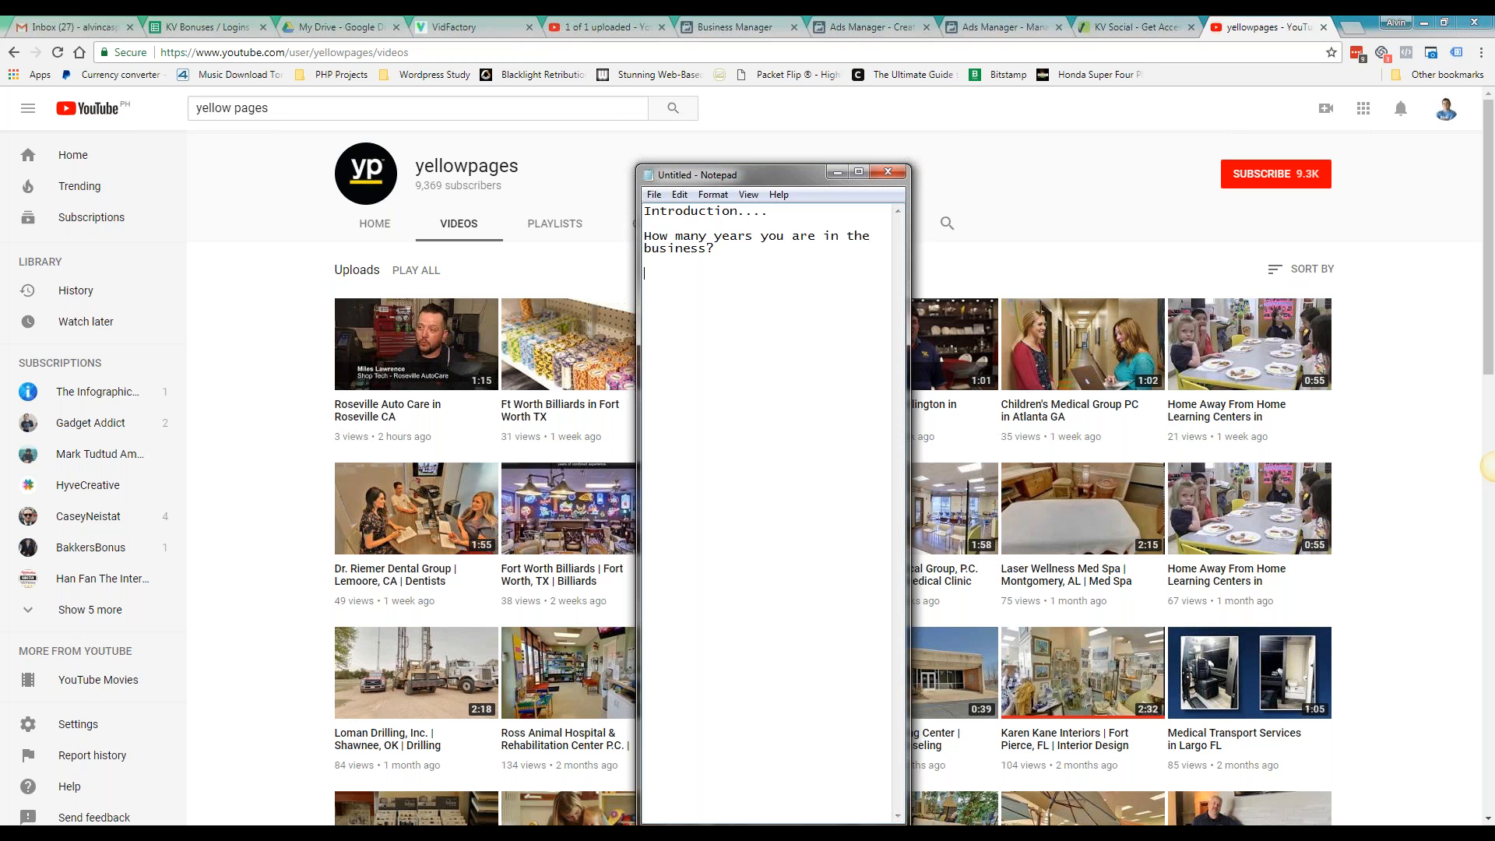
key(Return)
key(Return)
text(Where your business cartters to?)
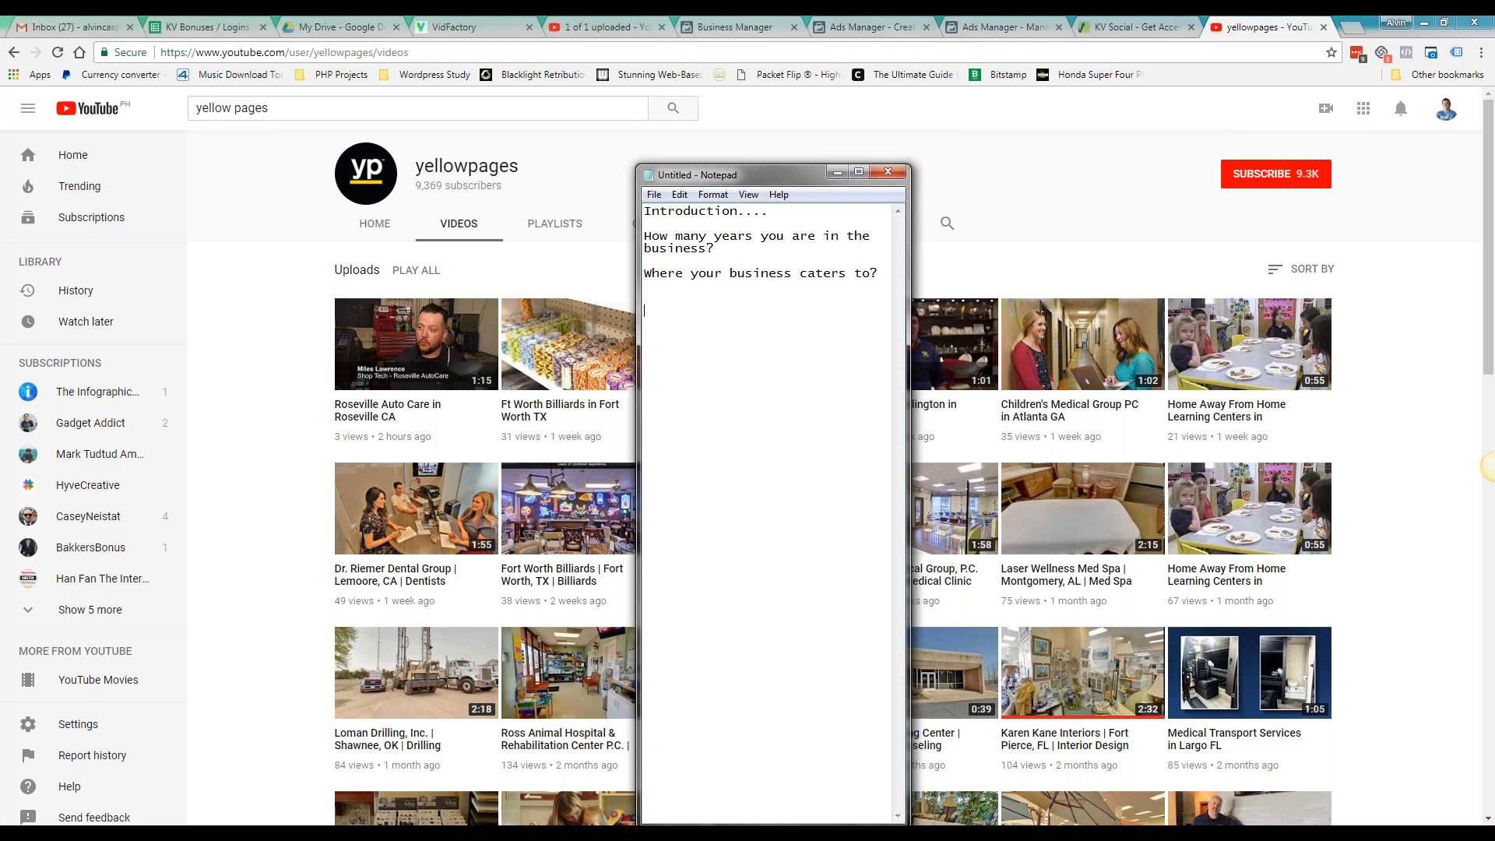
Add "Services you do?" and "Call to action" to the end of the script outline, separated by a blank line
key(Return)
key(Return)
text(Services you do?)
key(Return)
text(Call to action)
key(Return)
click(831, 335)
click(867, 349)
Widen the note window so each question fits on one line, reposition it over the uploads, and minimize it
drag(911, 373, 1005, 373)
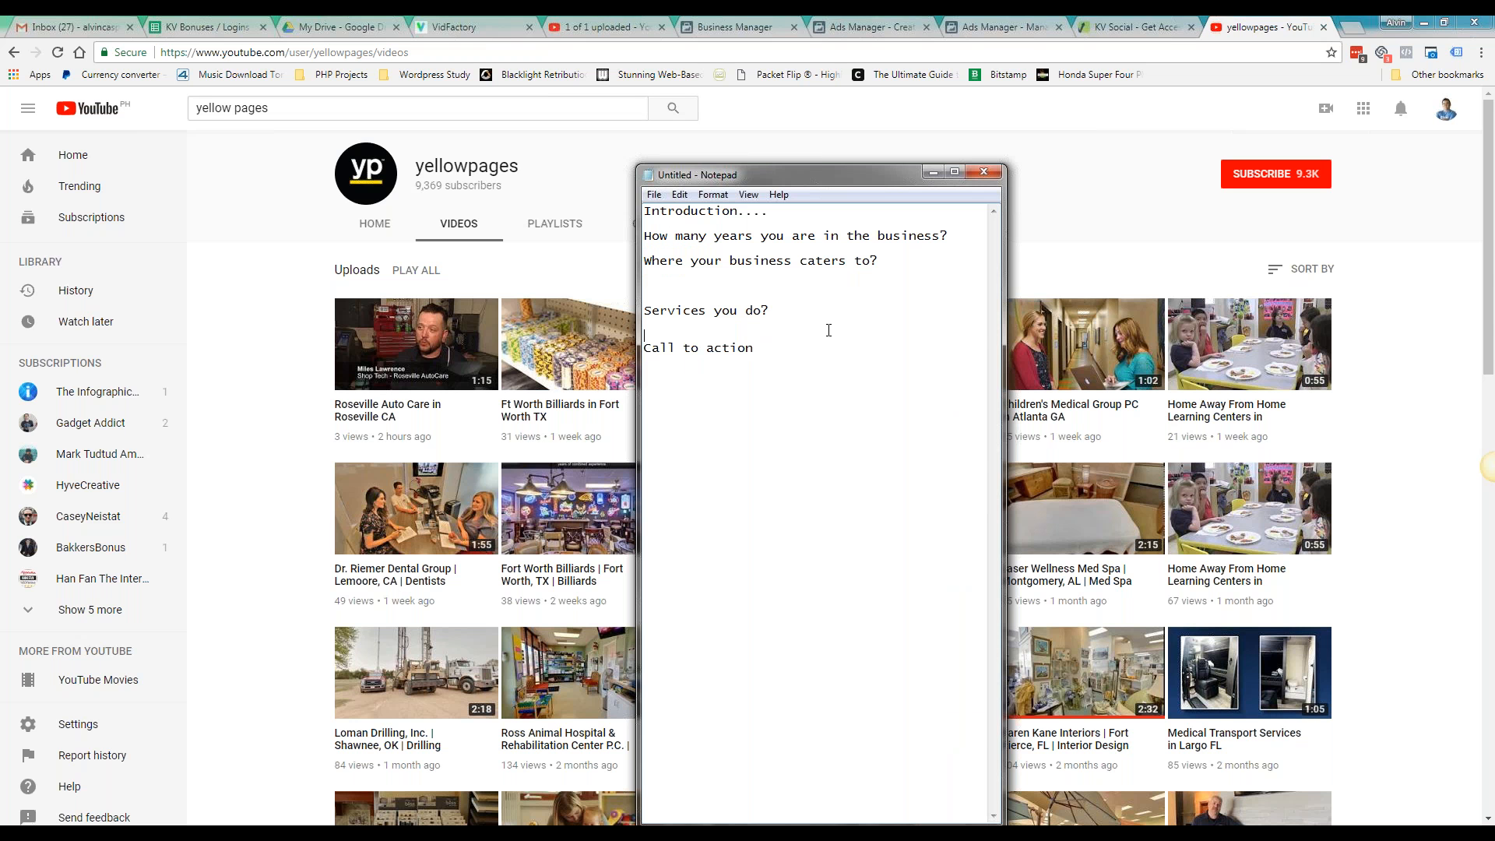
click(841, 335)
click(841, 378)
drag(830, 187, 1007, 282)
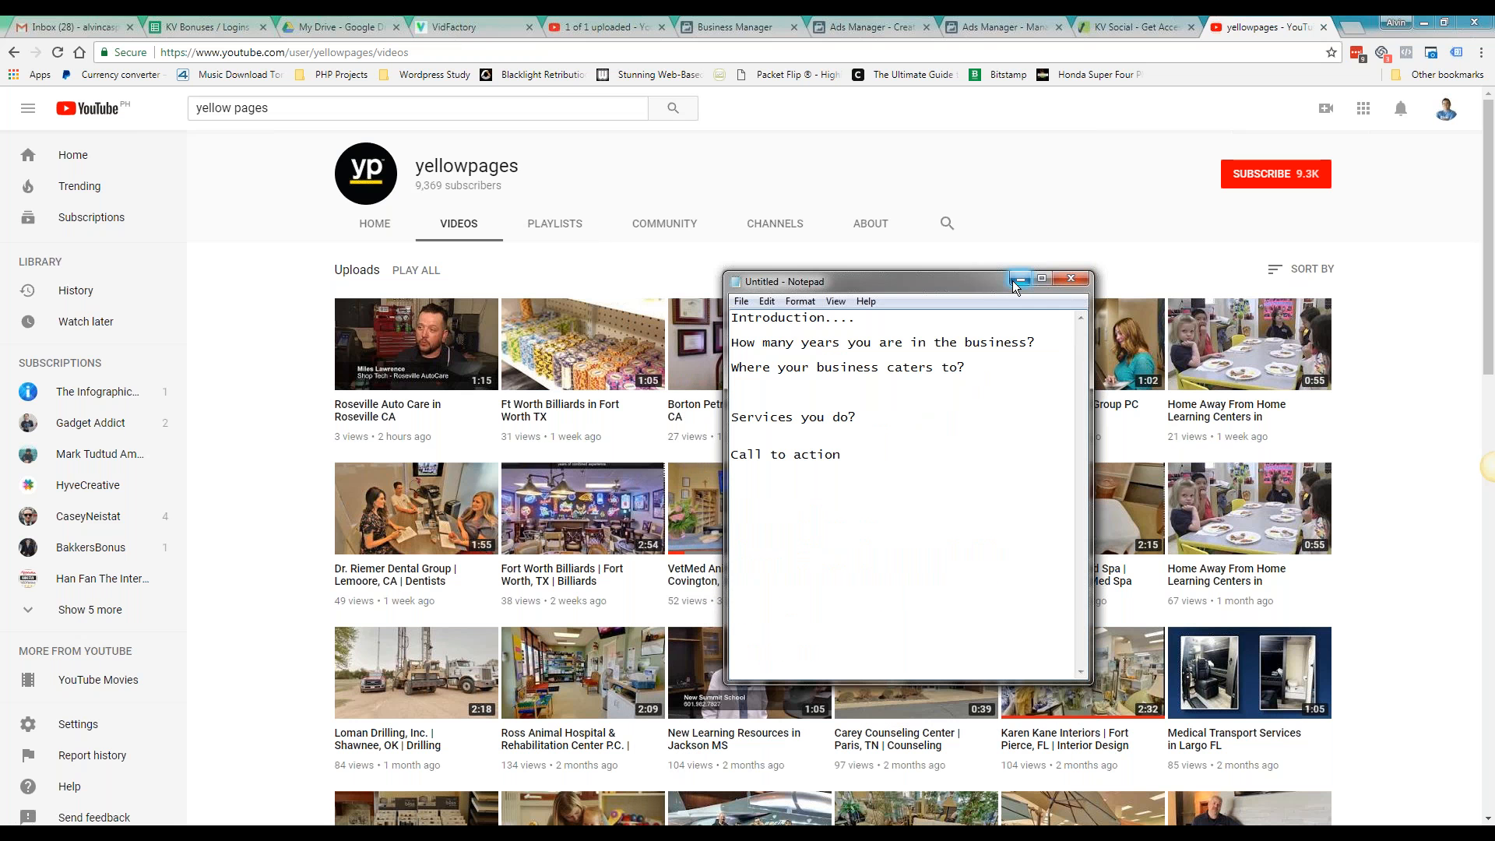
click(1013, 281)
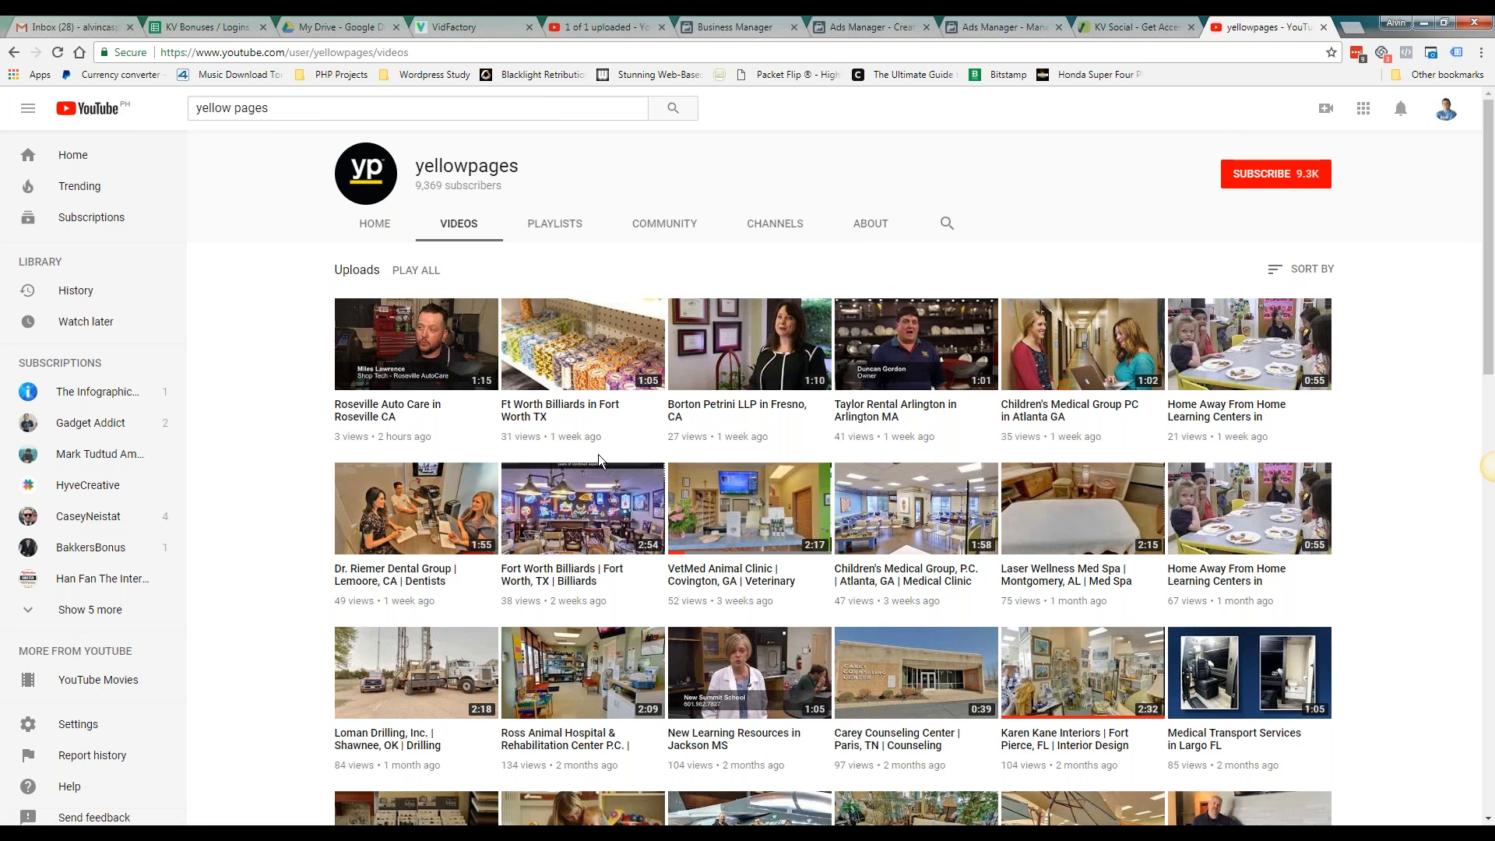
Open the "Taylor Rental Arlington in Arlington MA" video and skim several points of it to see how it is built
click(912, 417)
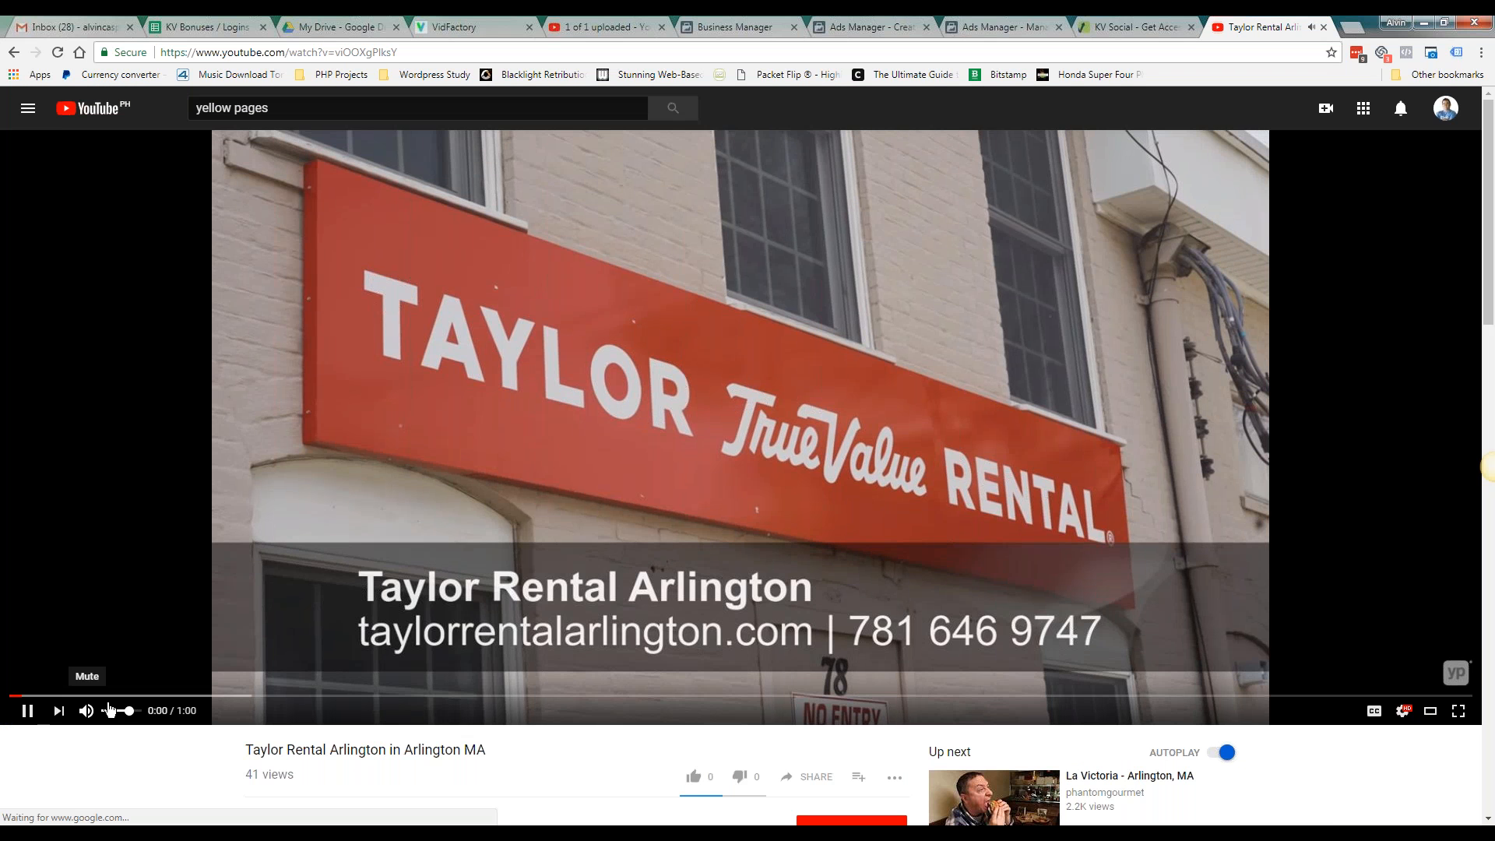
click(27, 710)
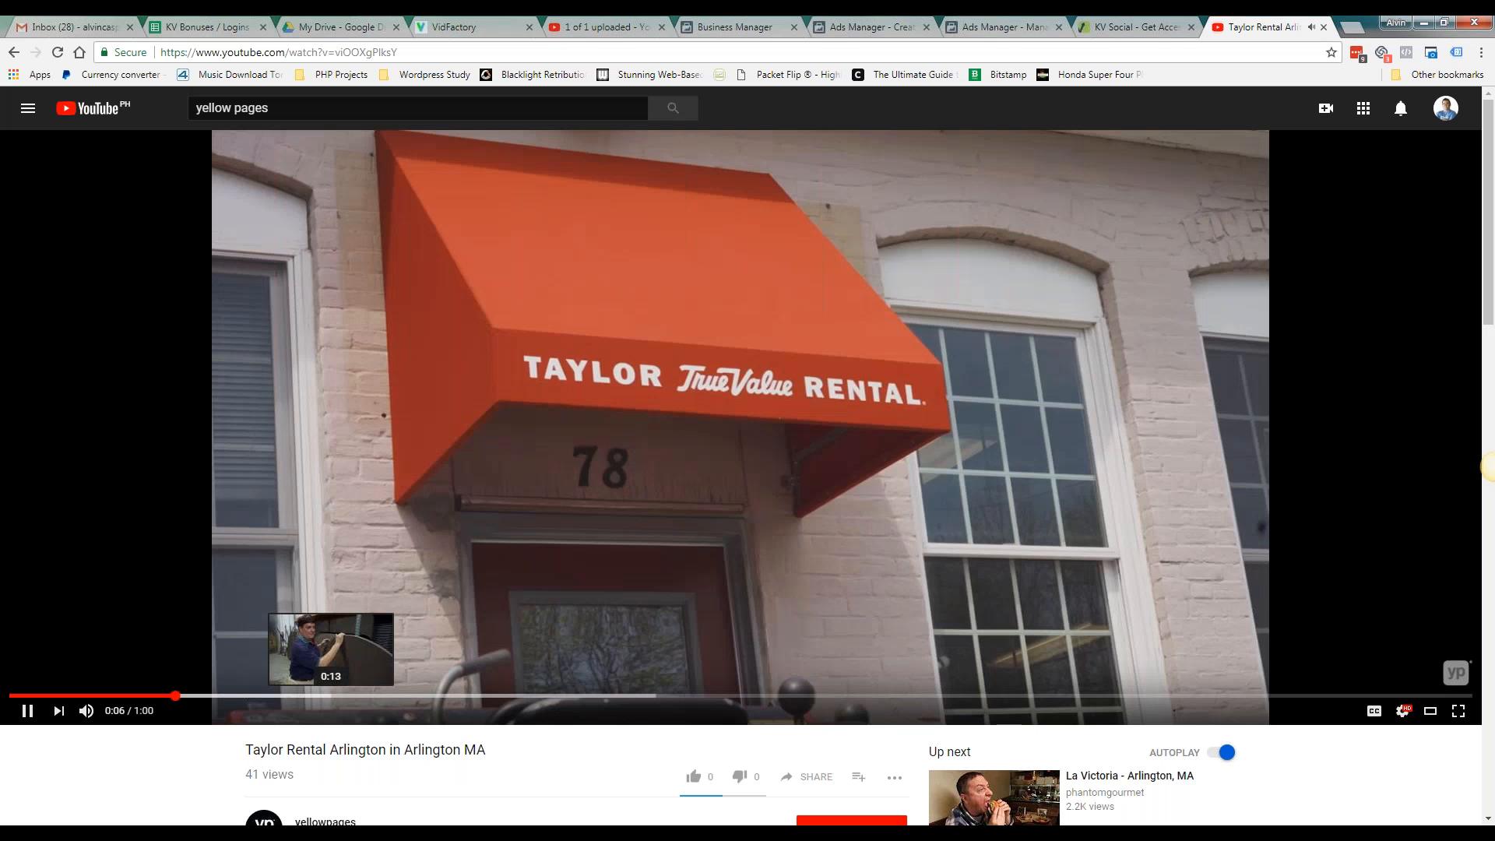
click(335, 695)
click(484, 696)
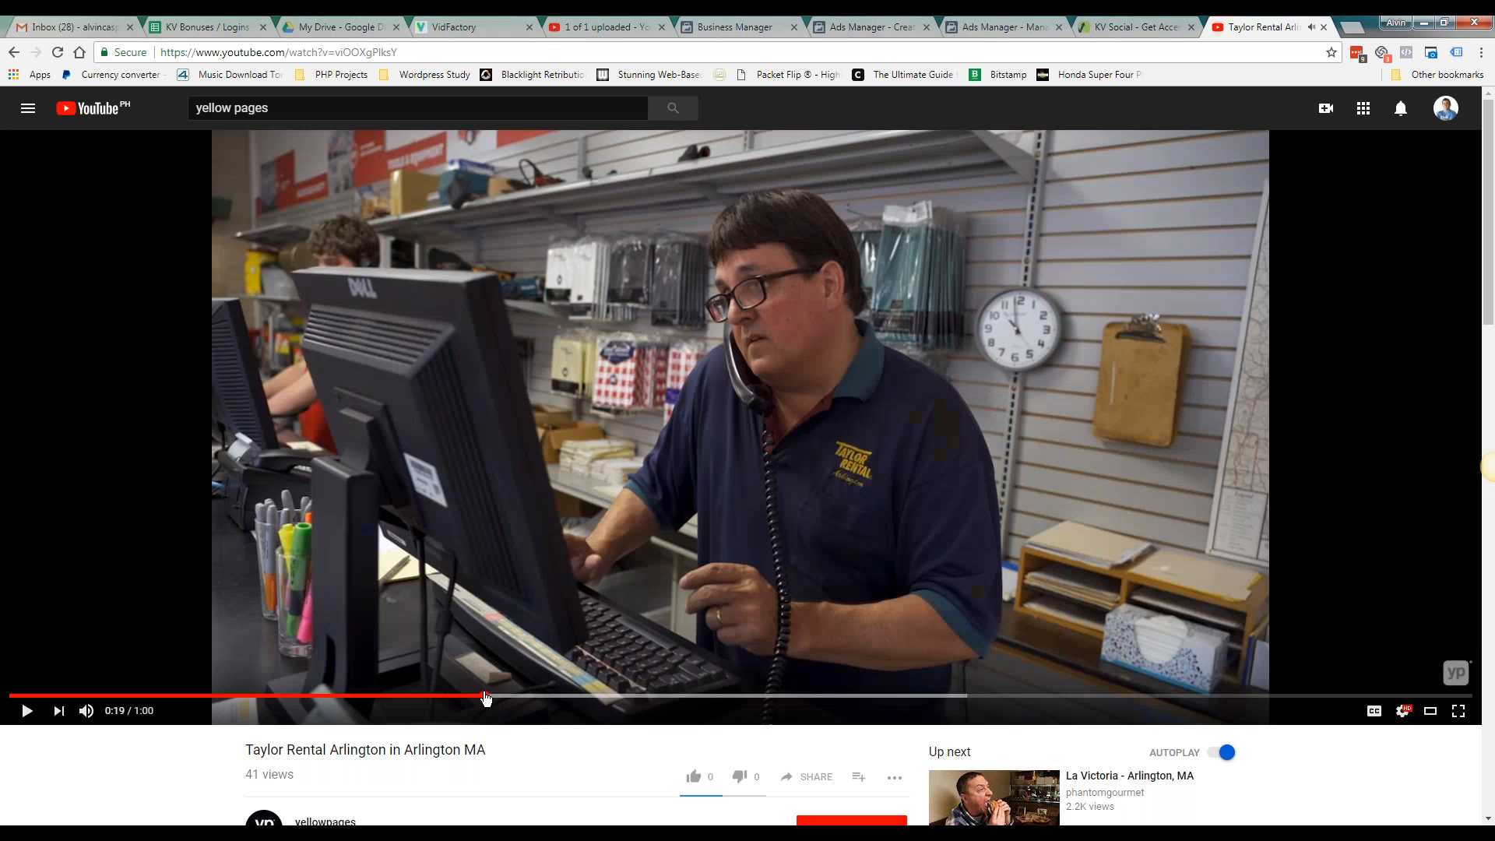
click(661, 696)
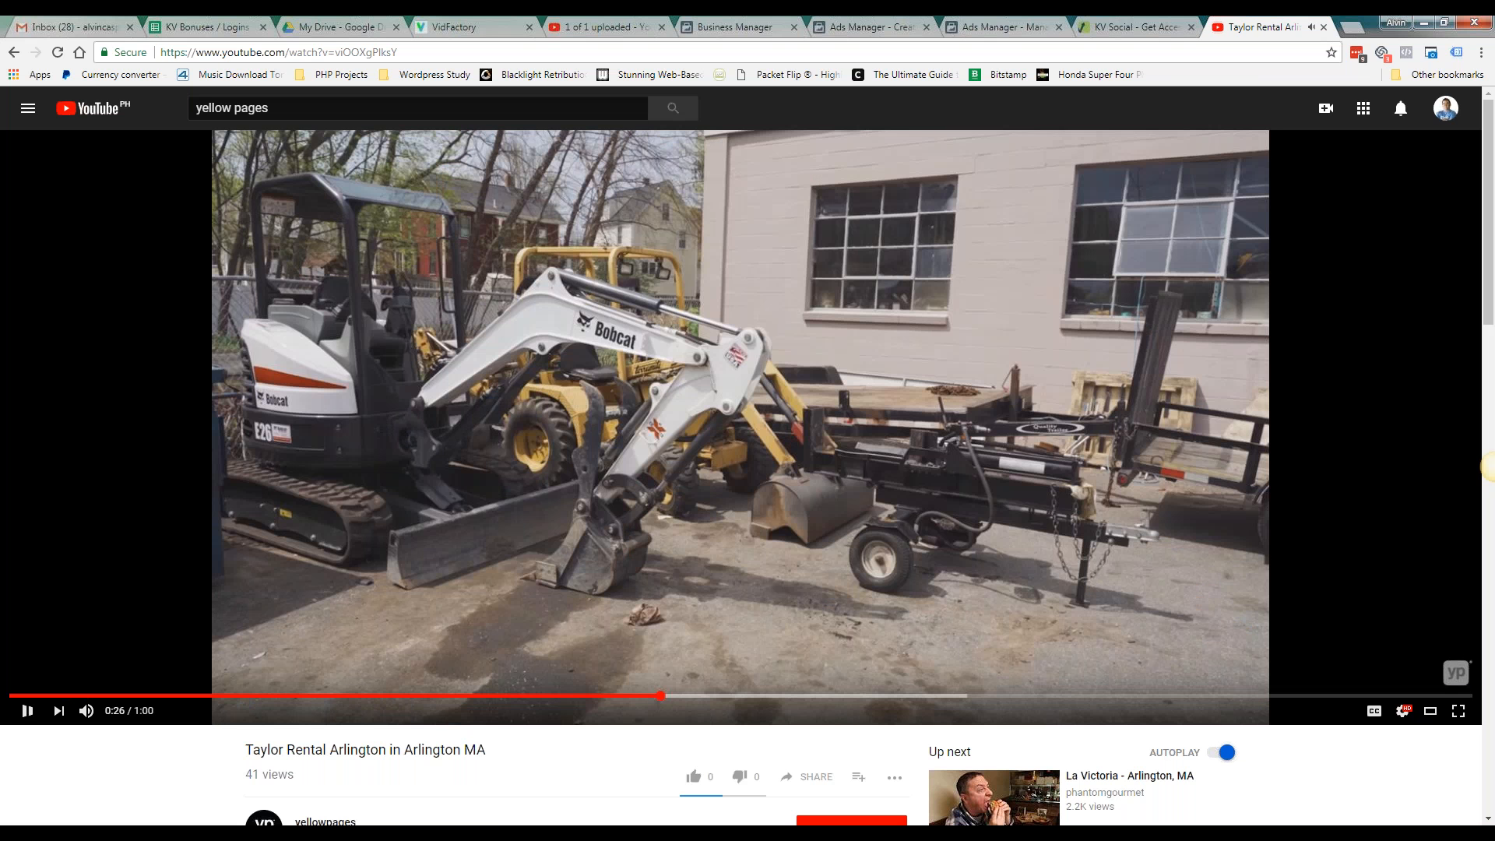
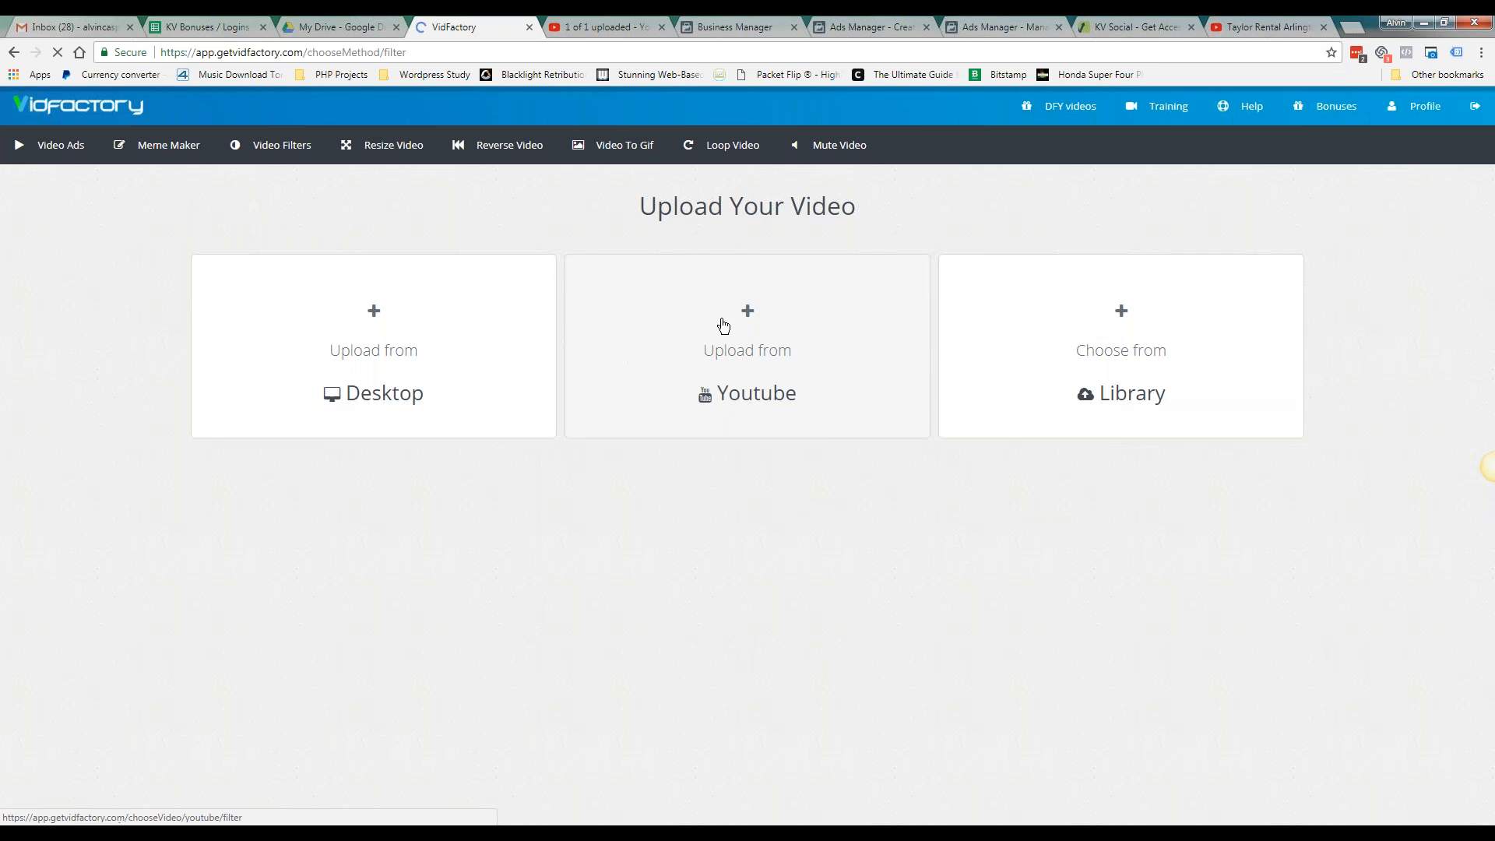
text(https://www.youtube.com/watch?v=viOOXgPlksY)
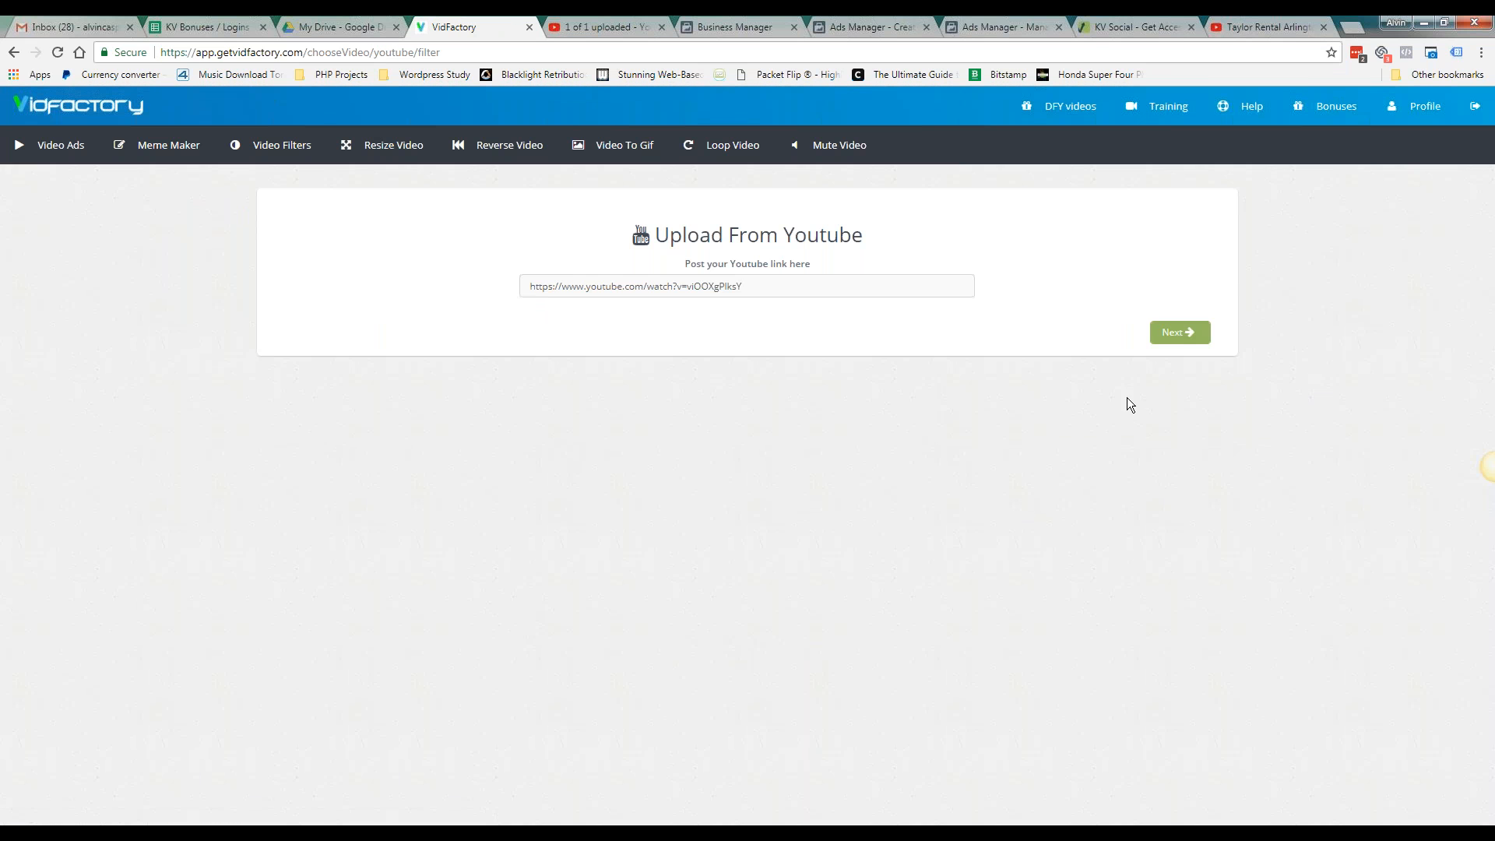
click(1203, 340)
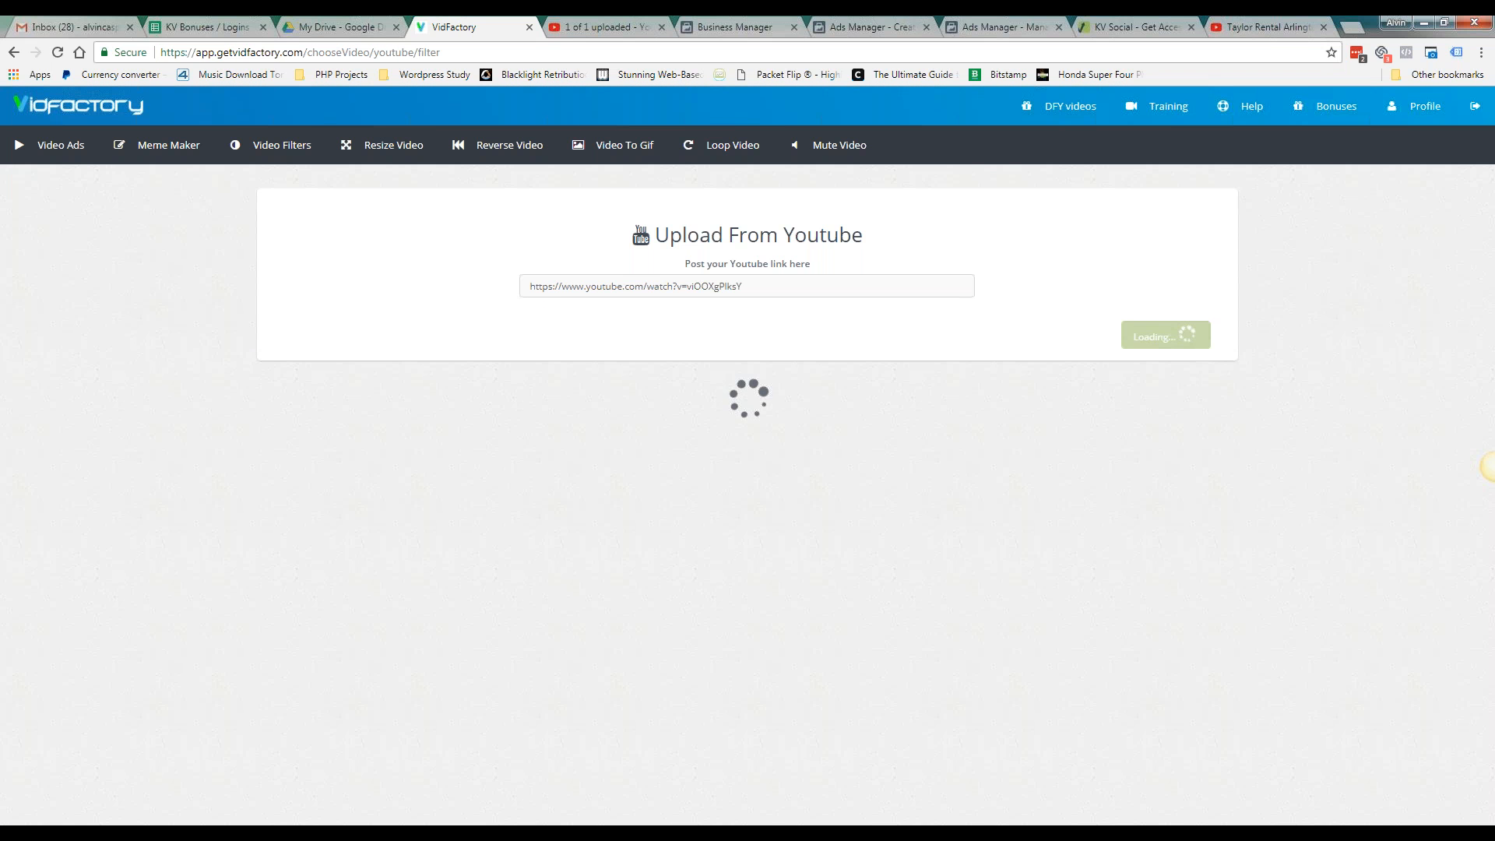
click(606, 472)
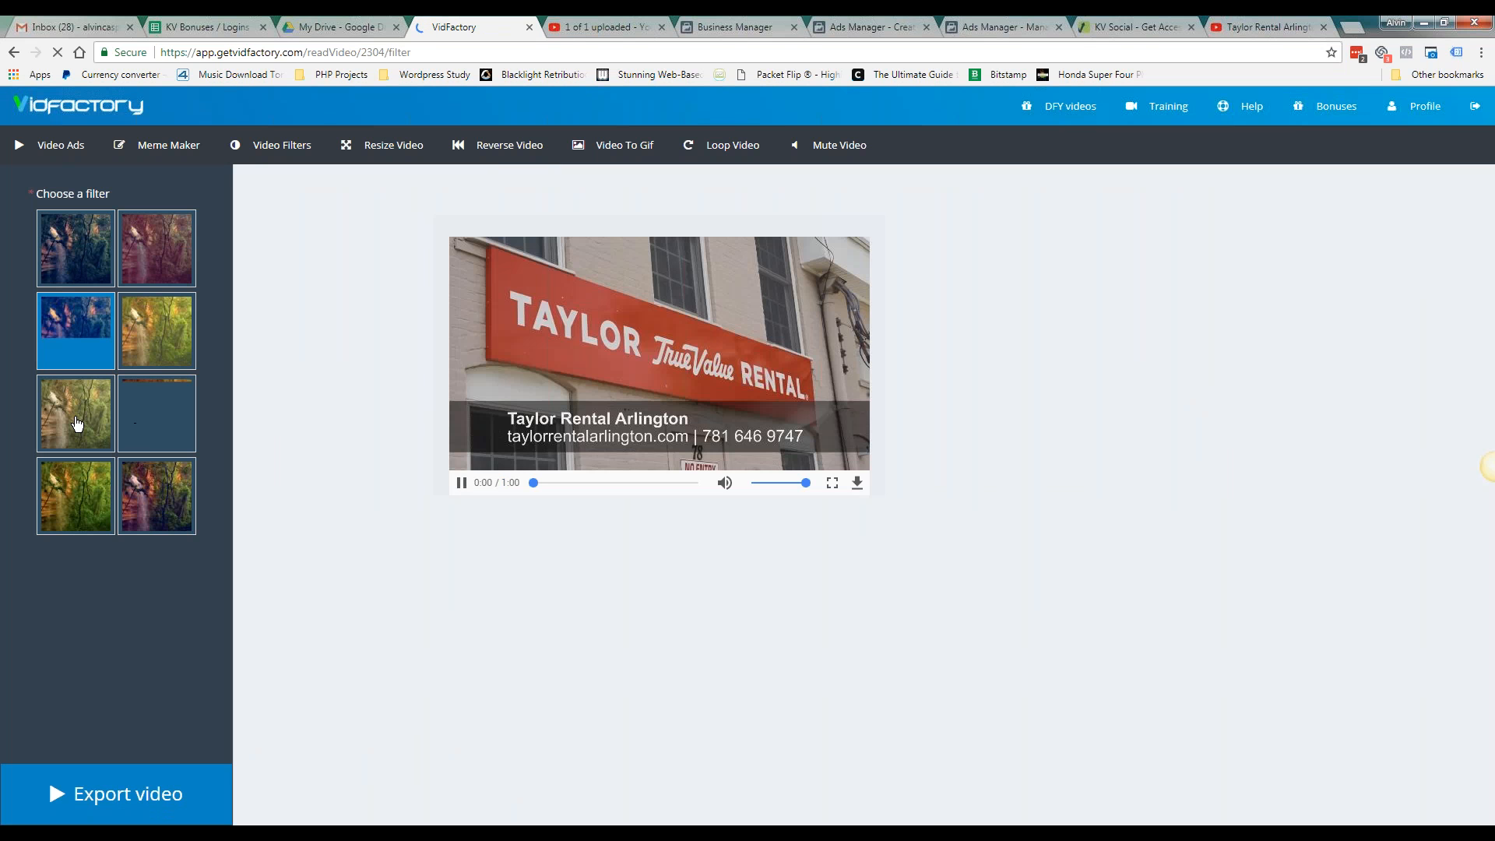
click(59, 794)
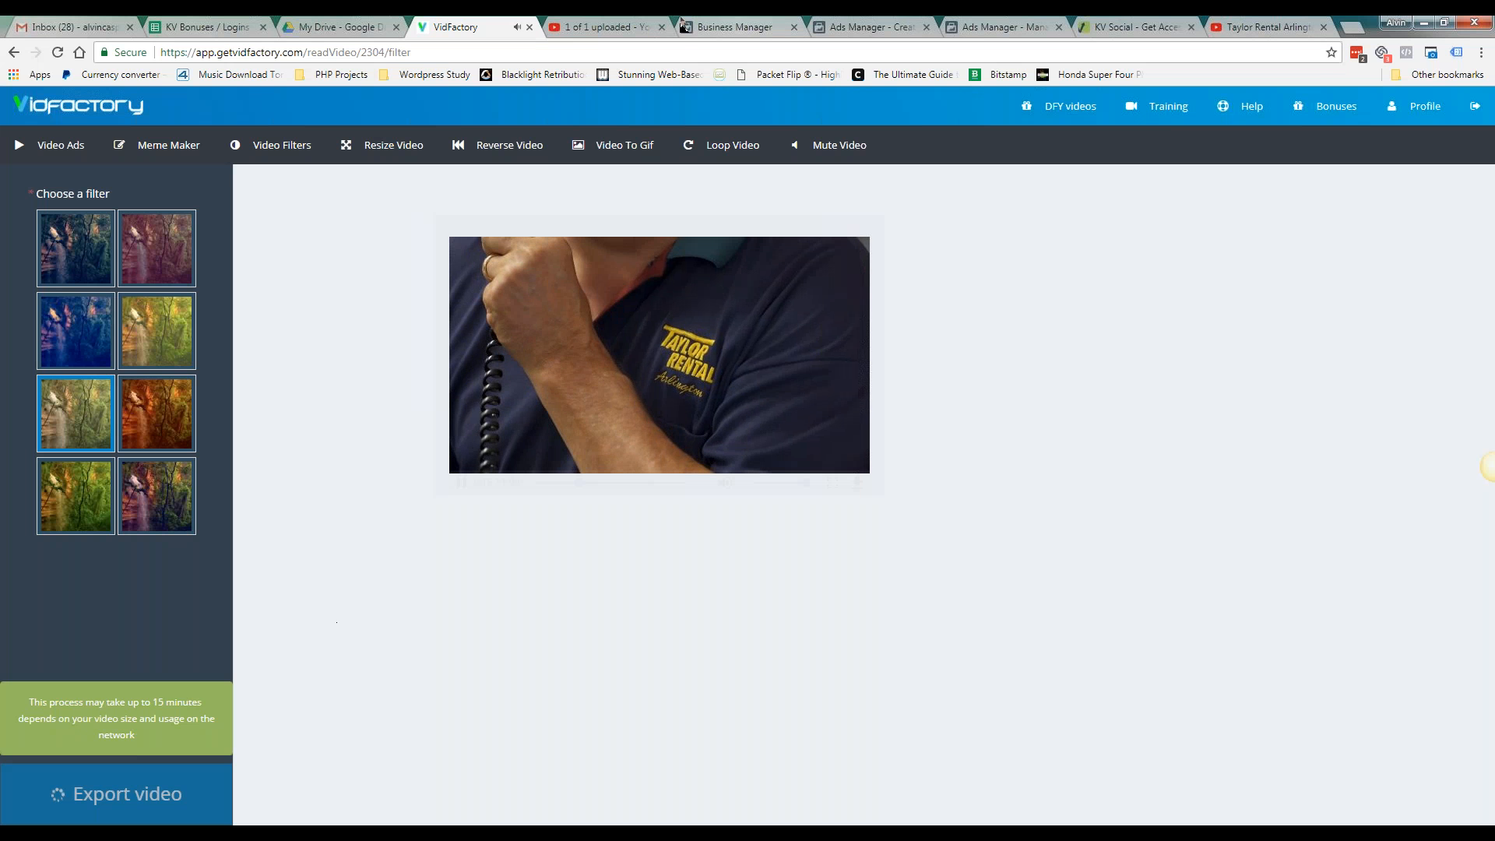
Return to the yellowpages channel's uploads on YouTube and look further down the list for more local business types
click(615, 27)
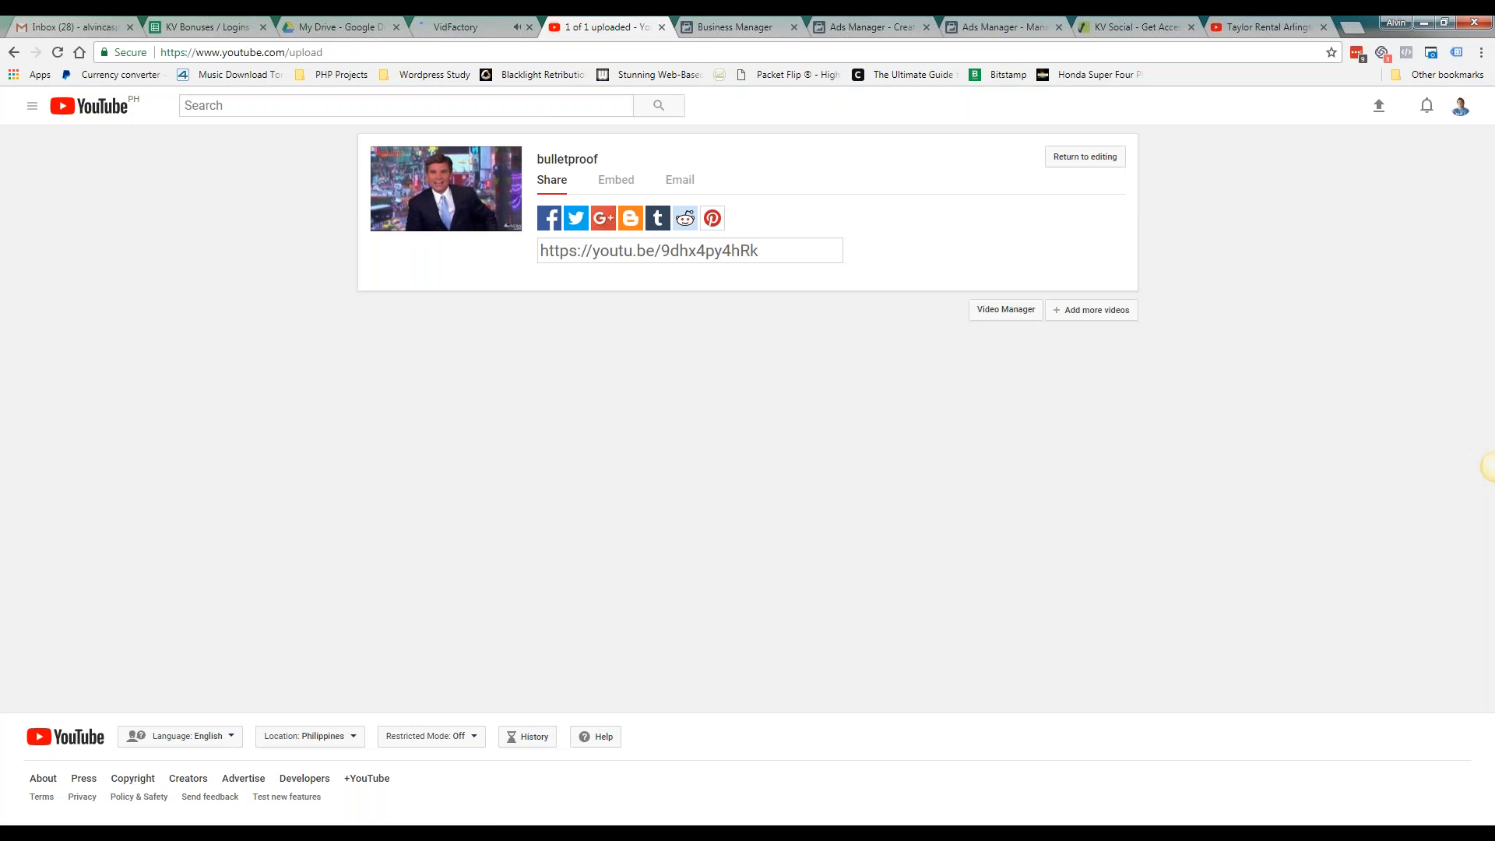
click(1262, 27)
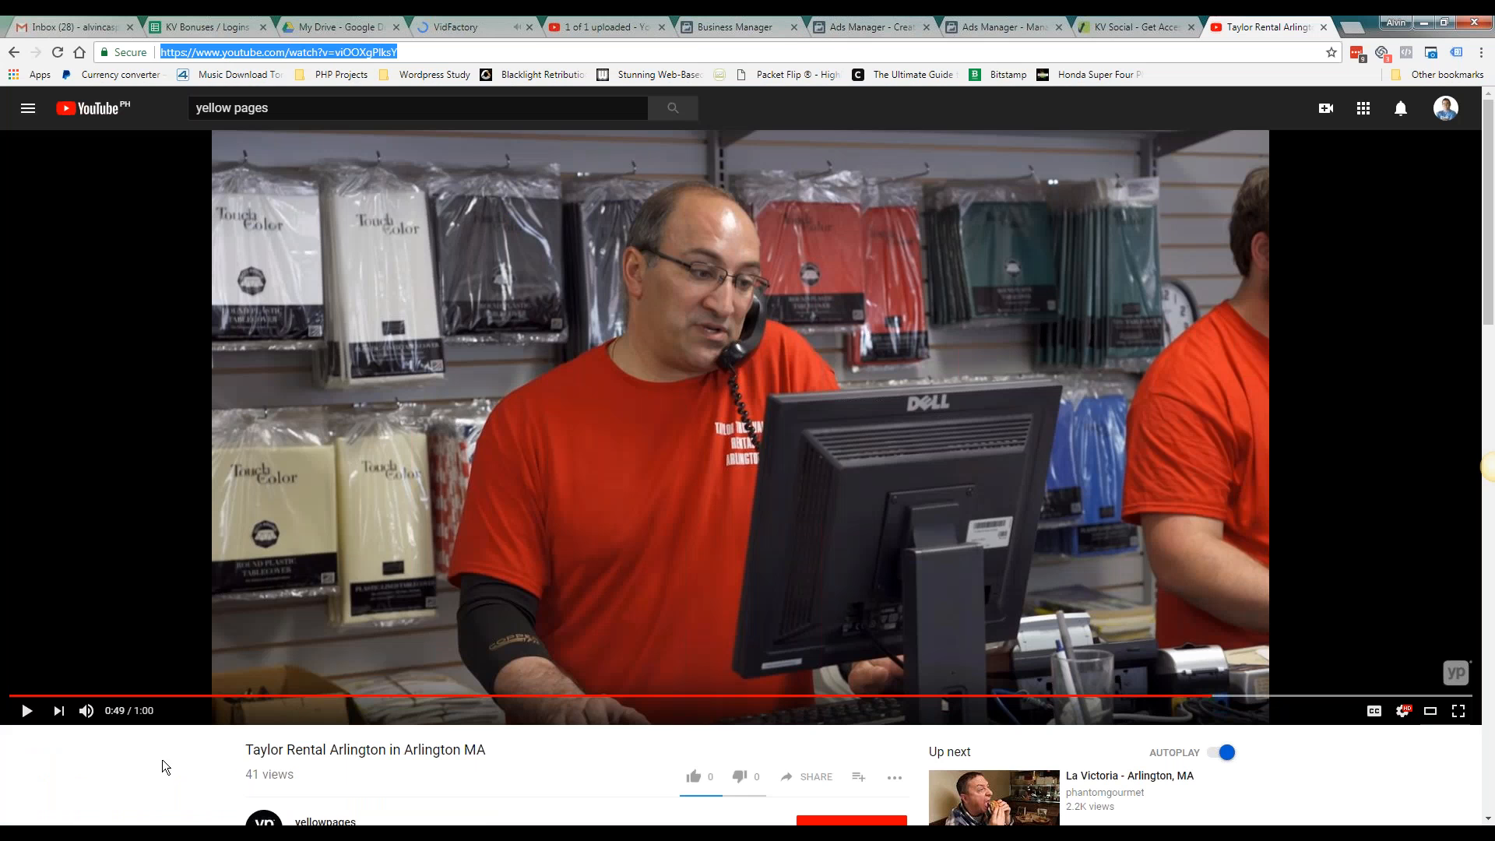
click(13, 53)
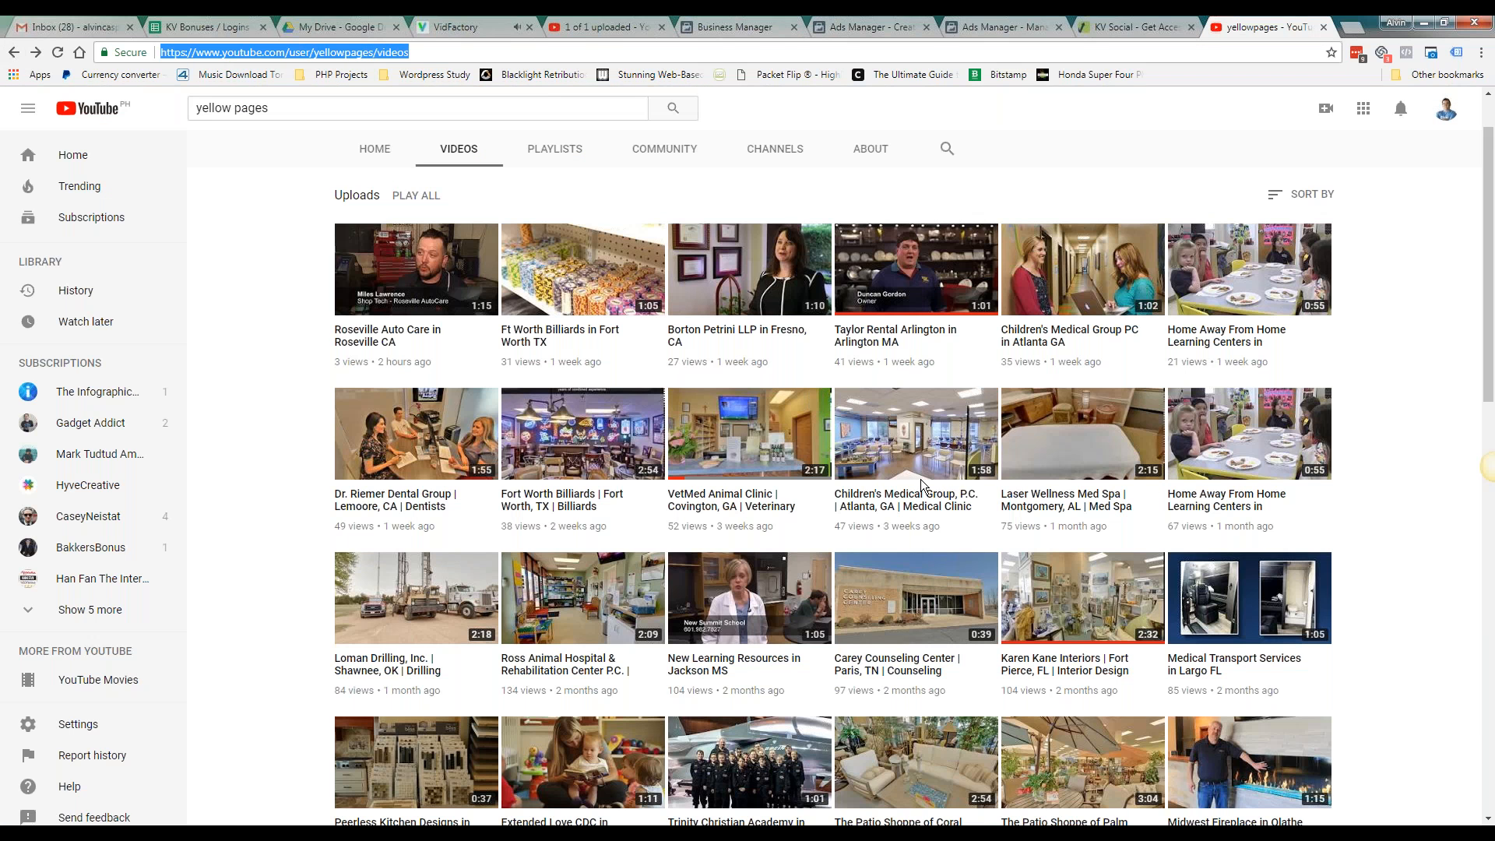
key(alt+Tab)
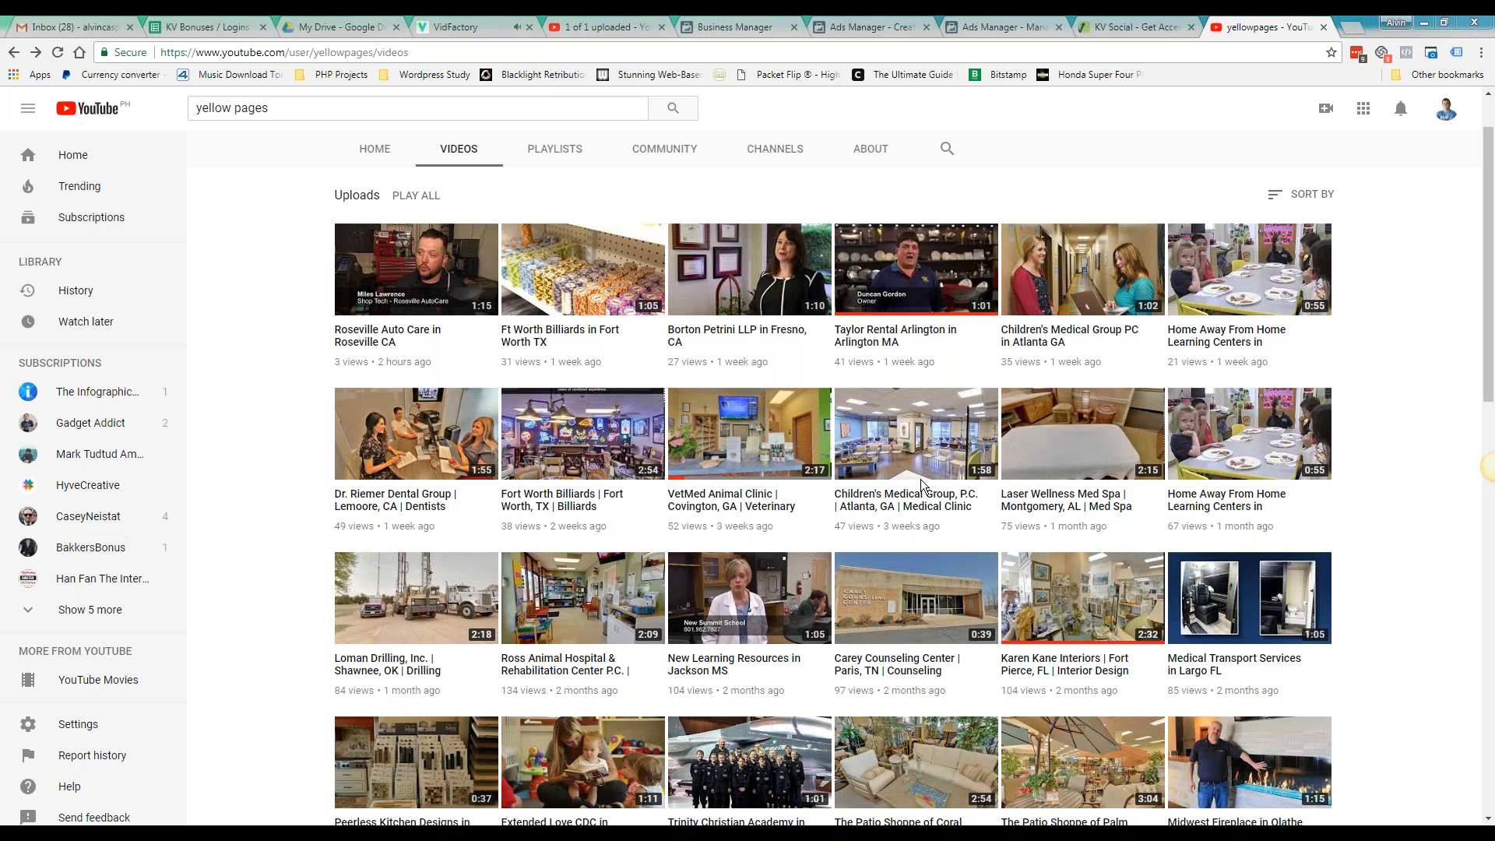
click(263, 664)
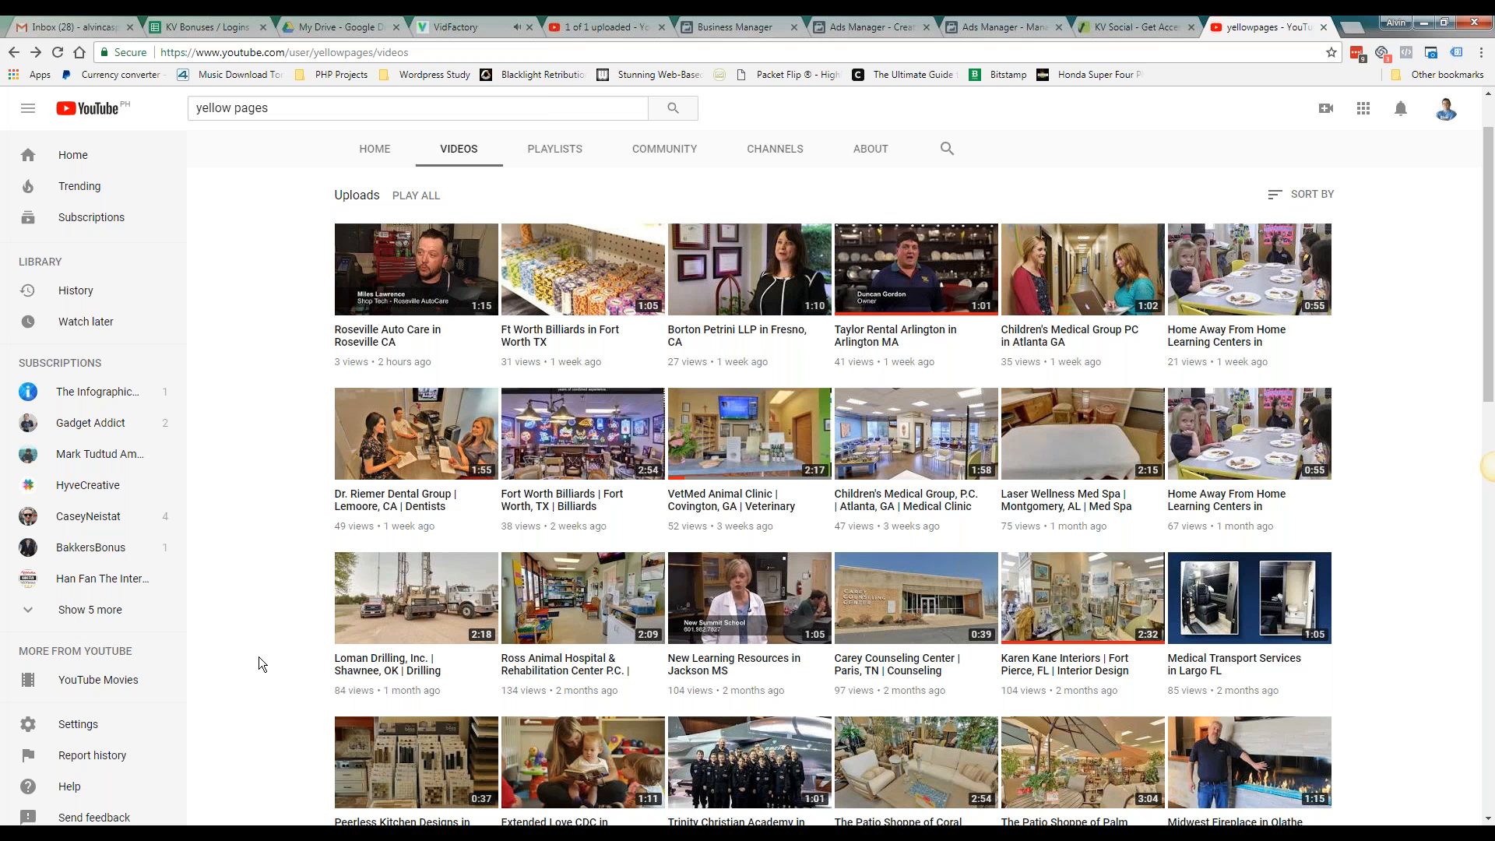
scroll(259, 658, down, 1)
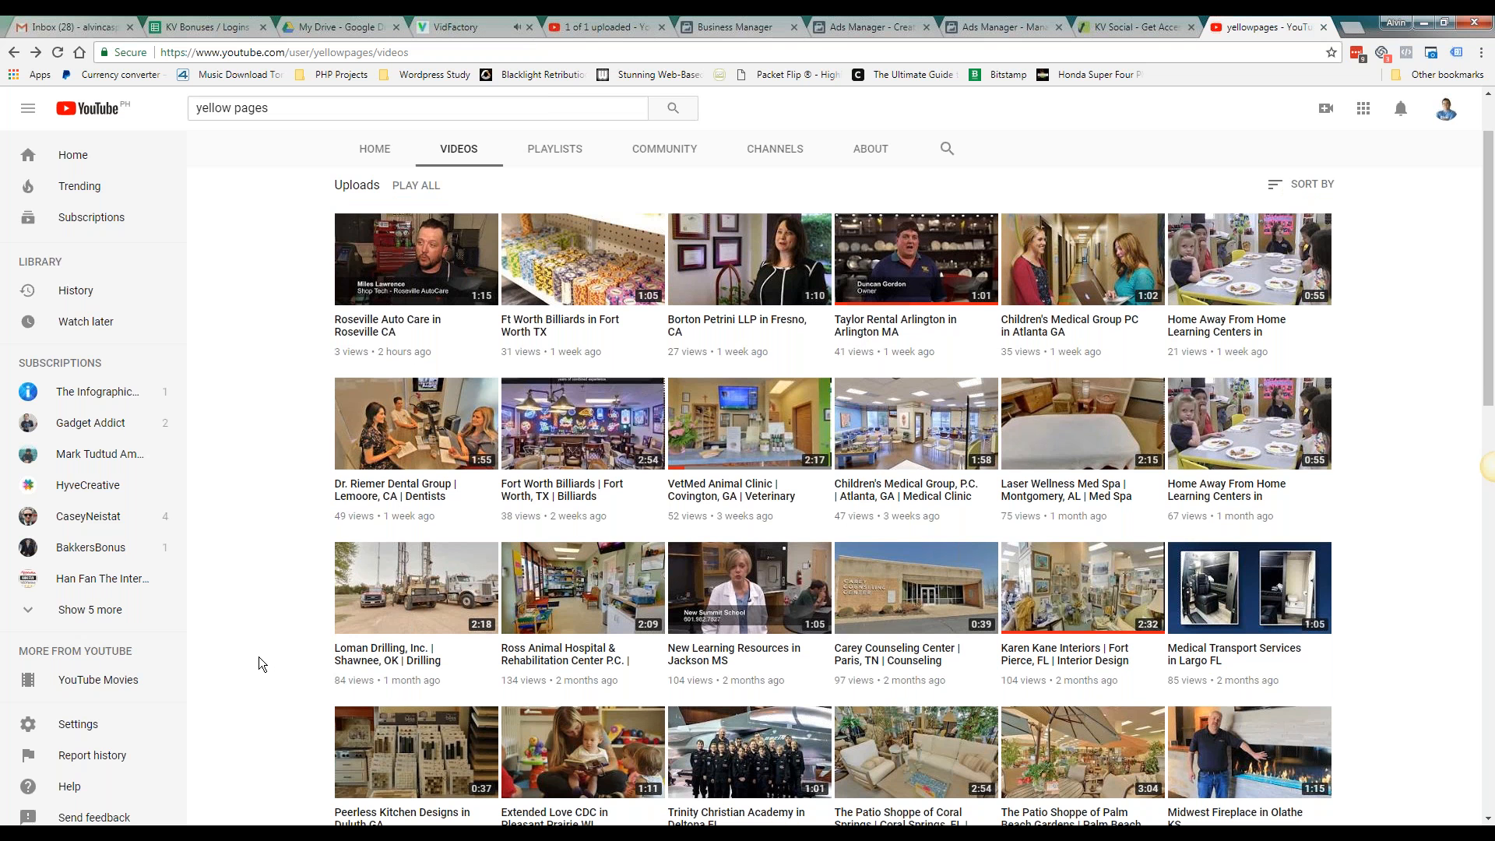
scroll(257, 662, down, 5)
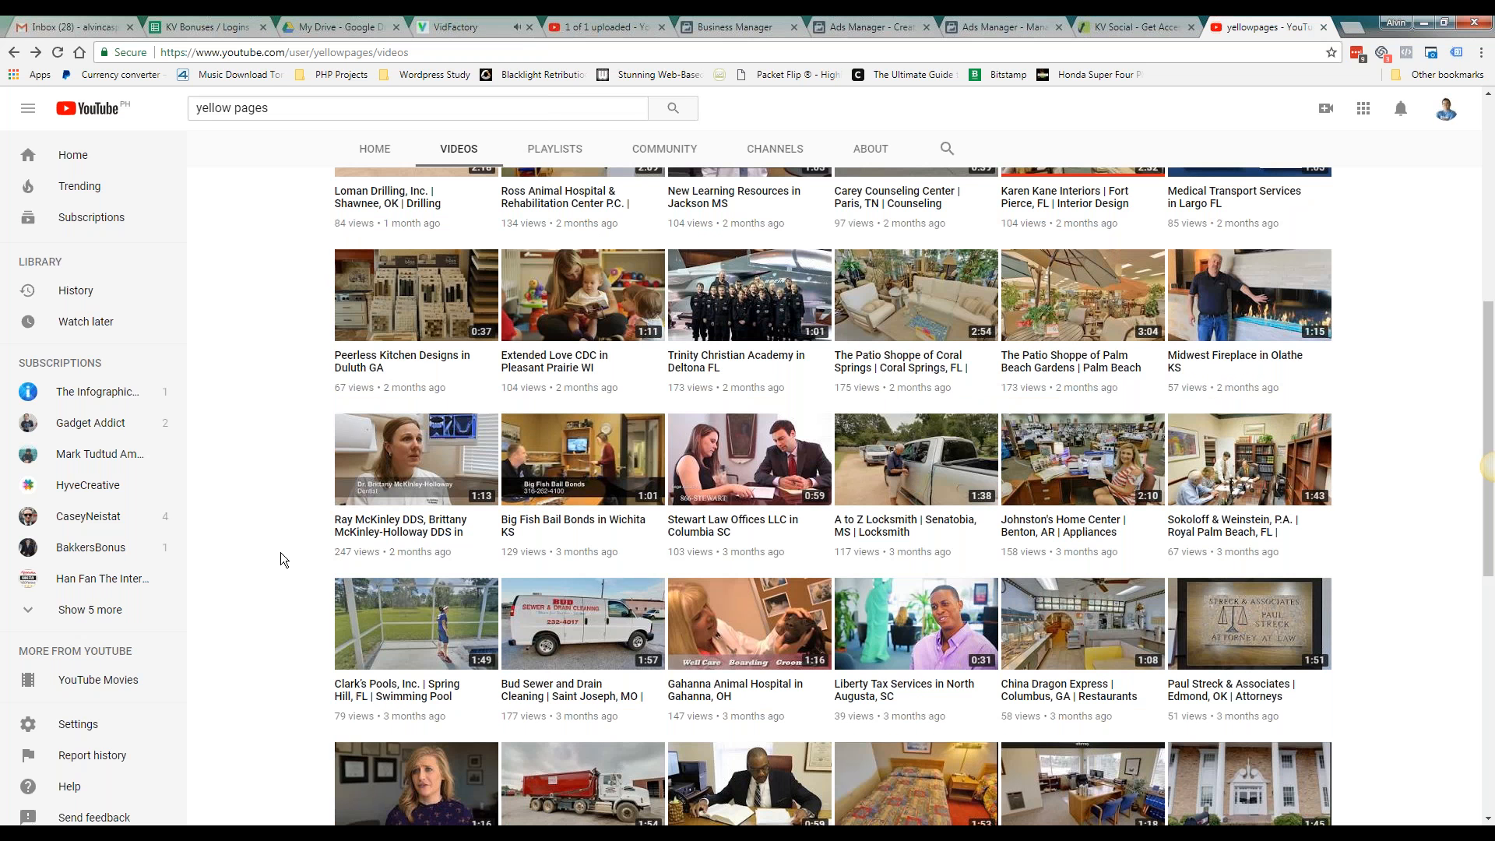
scroll(282, 565, down, 2)
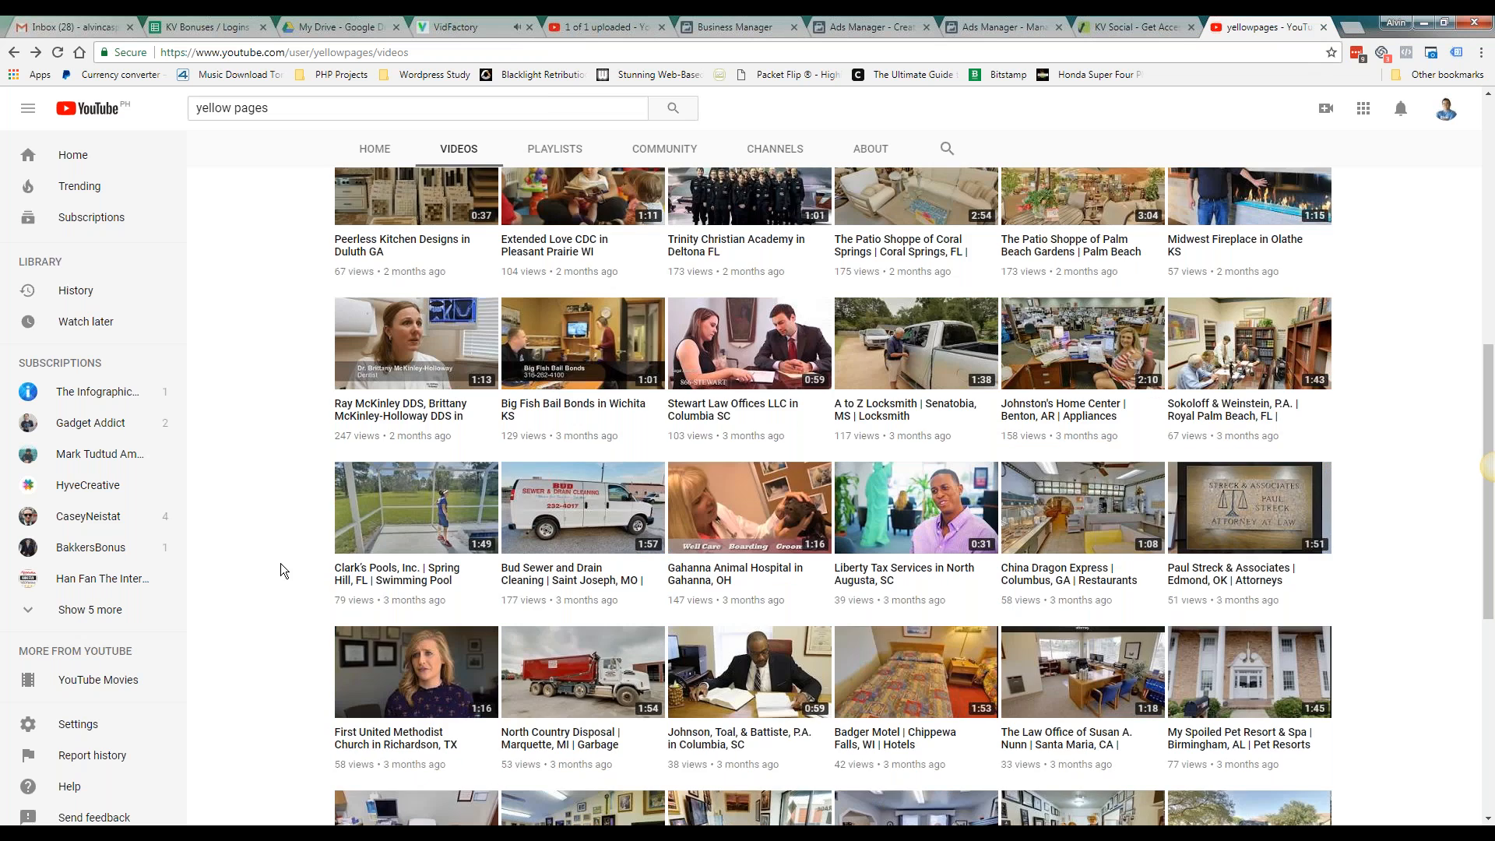
scroll(280, 563, down, 3)
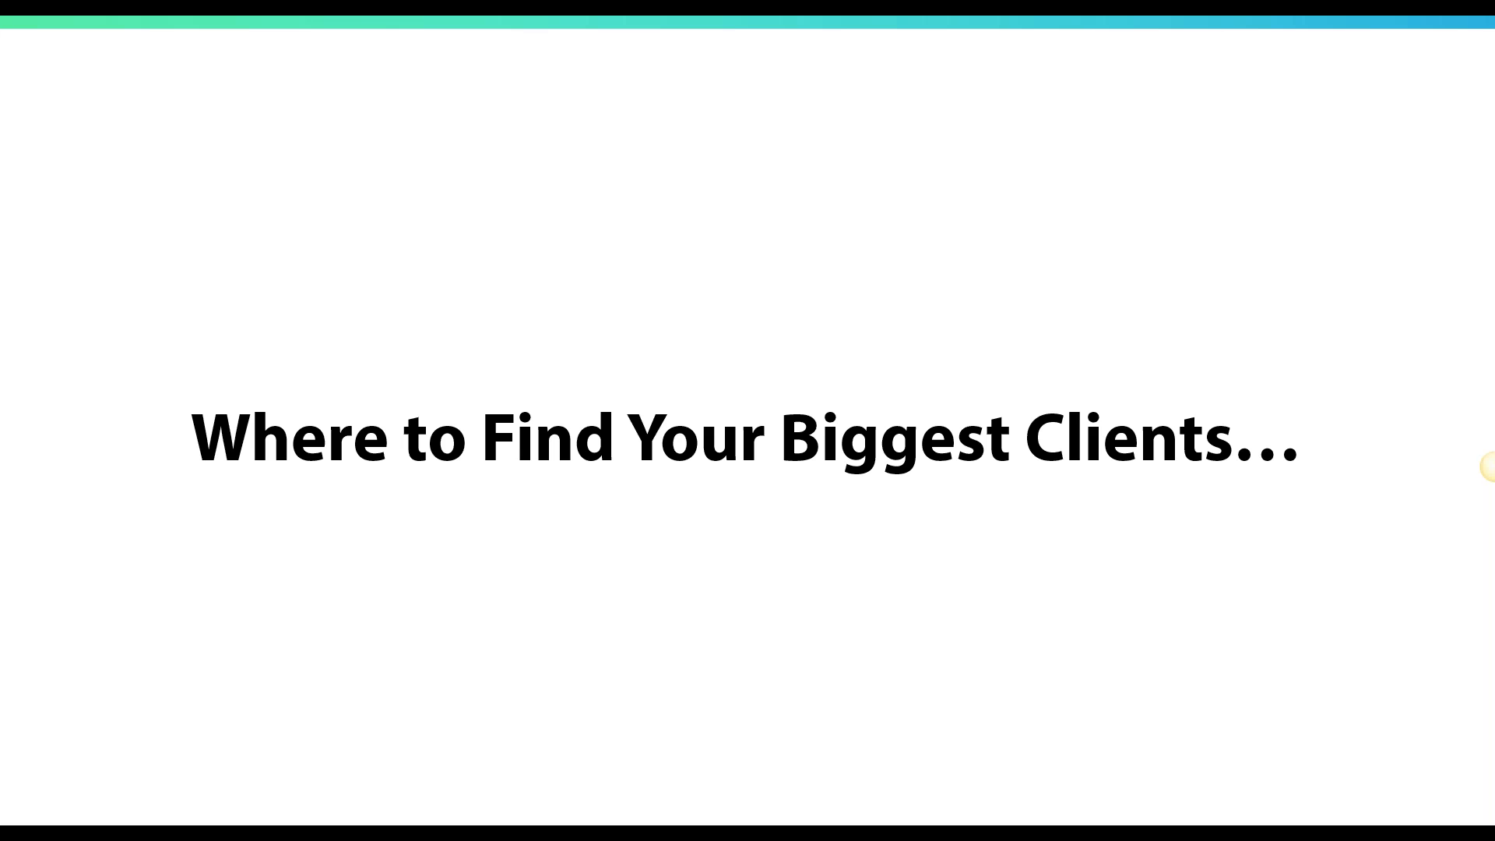
key(Right)
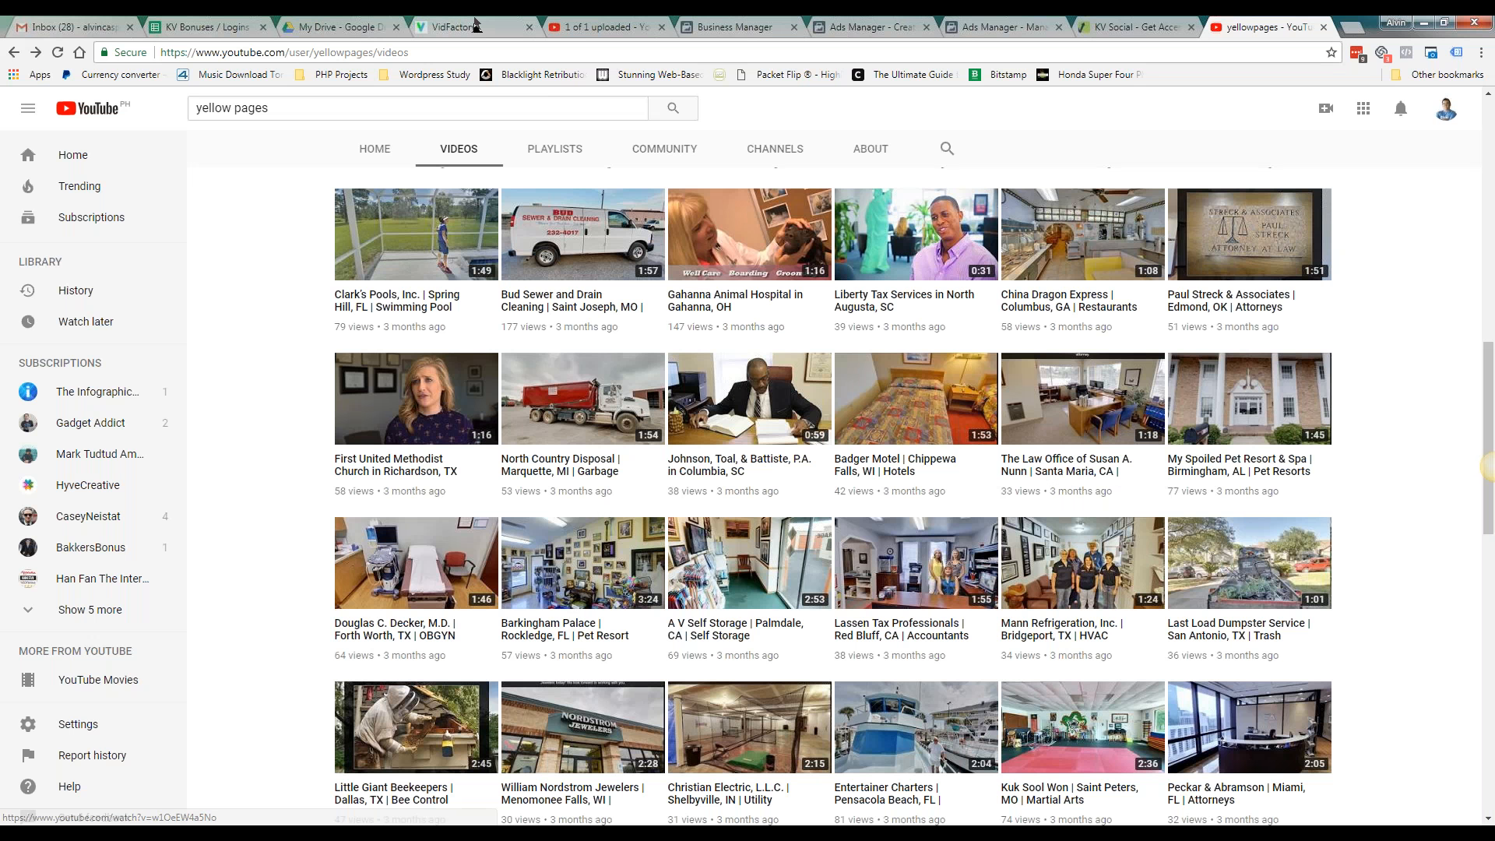
Switch back to VidFactory and start a Video Ads project with a video from the library
click(477, 24)
click(78, 106)
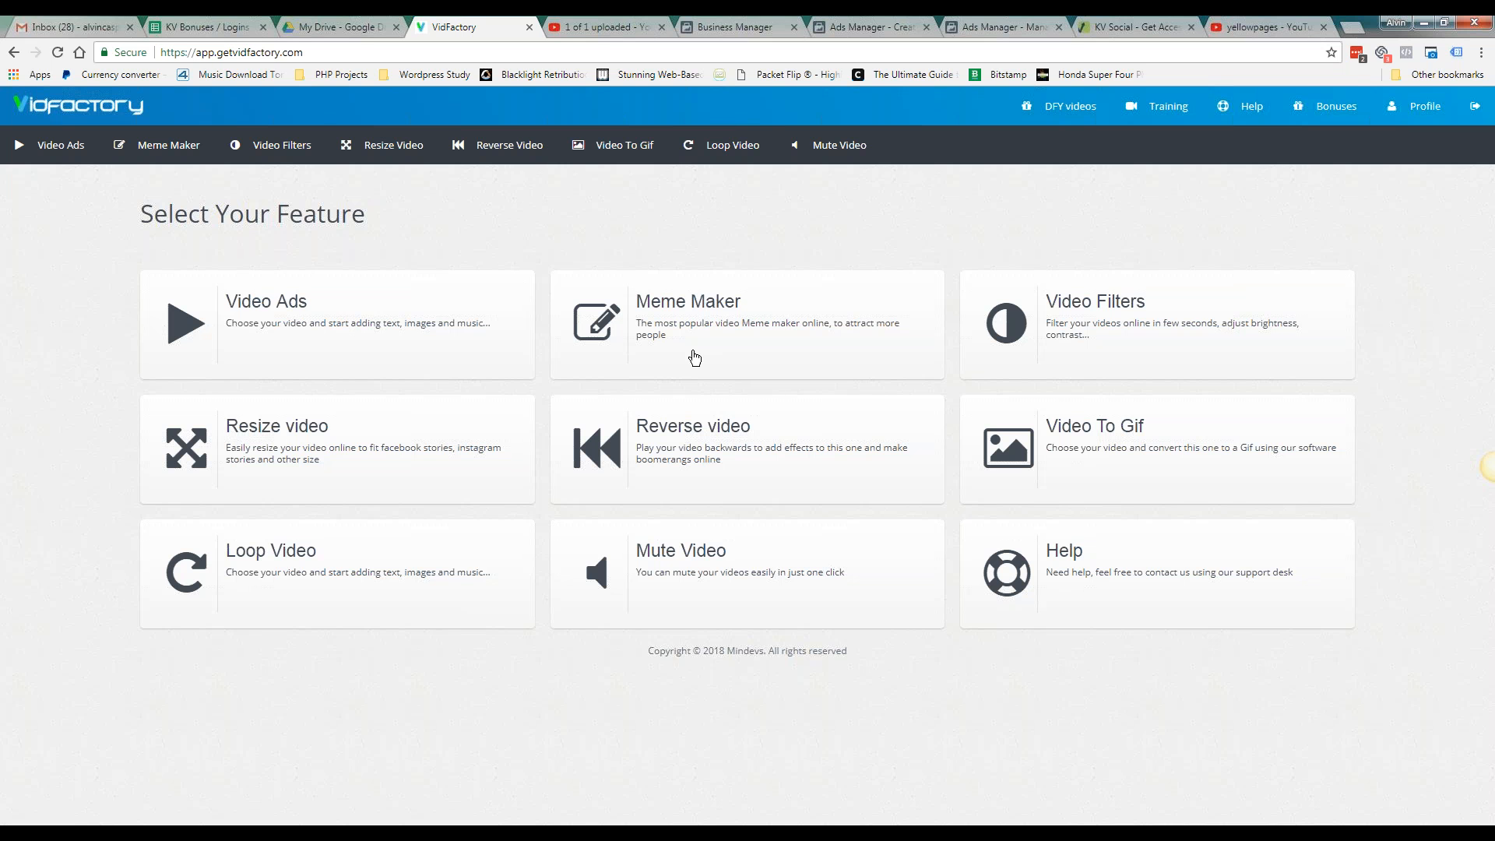
click(351, 347)
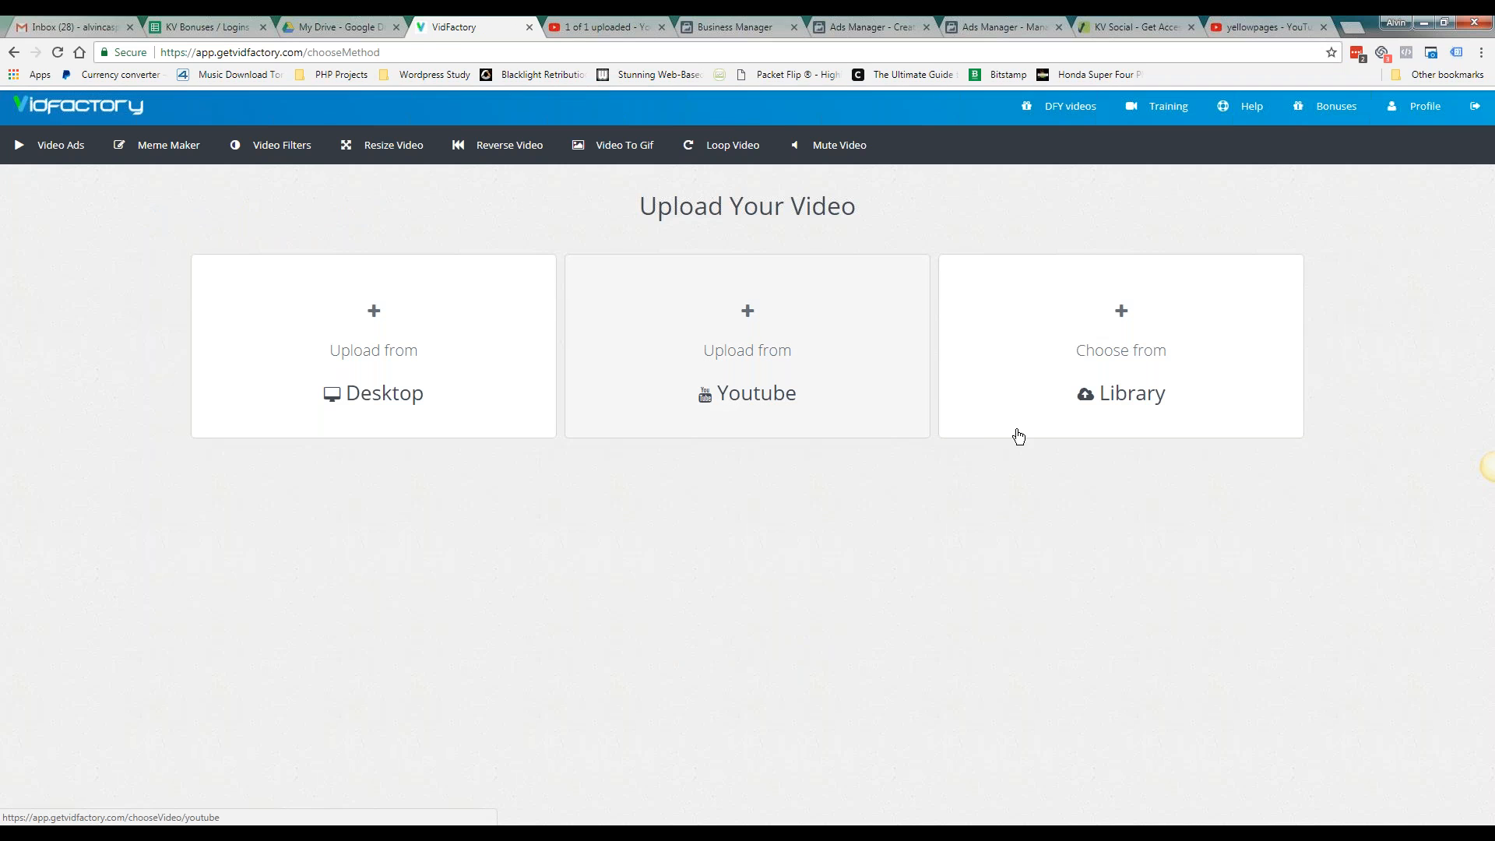
click(1090, 394)
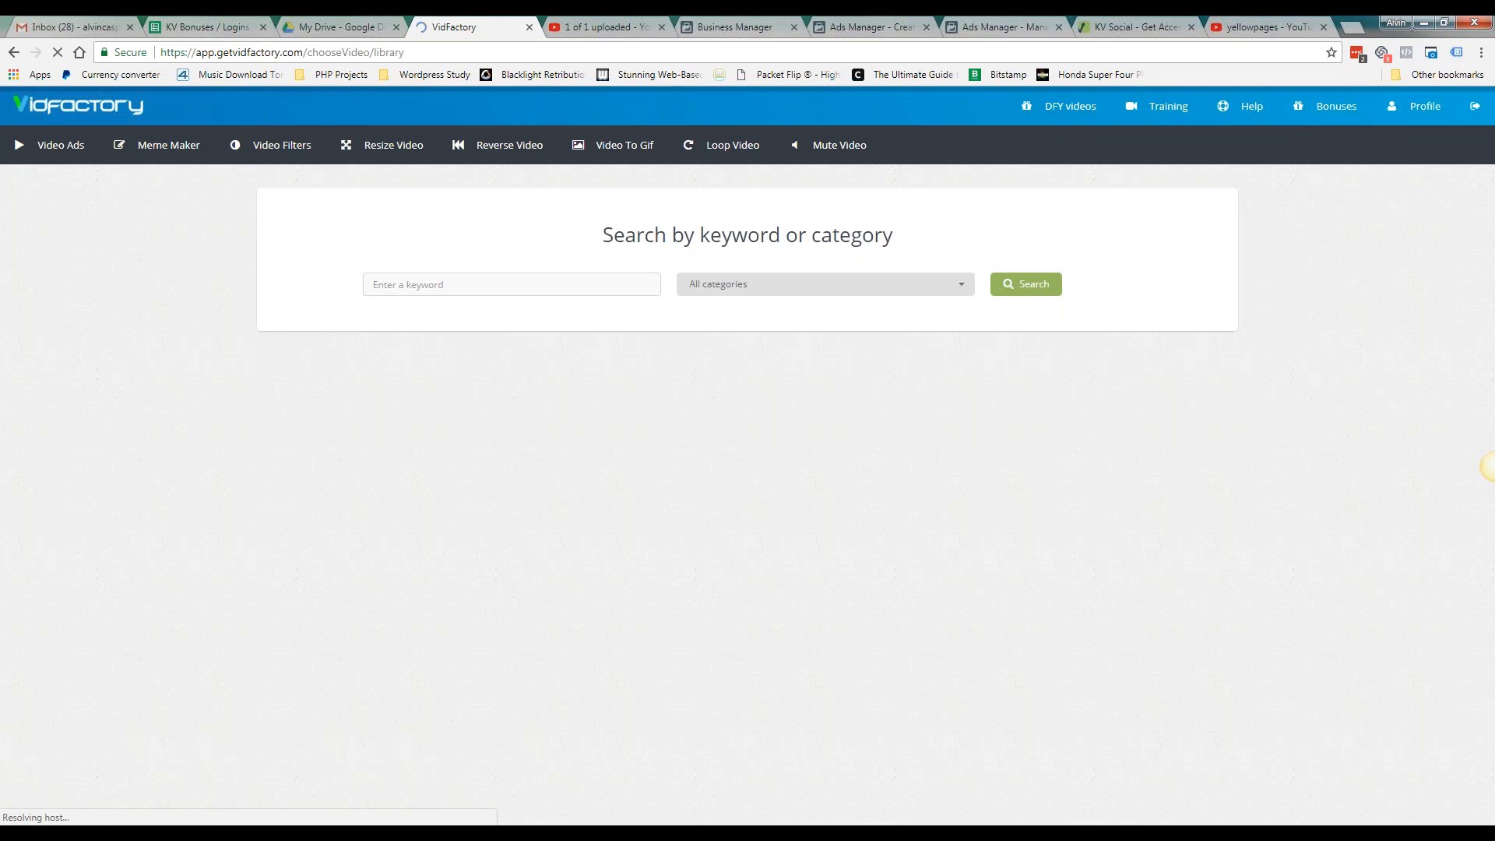
Search the video library for "pipe" across all categories
click(456, 288)
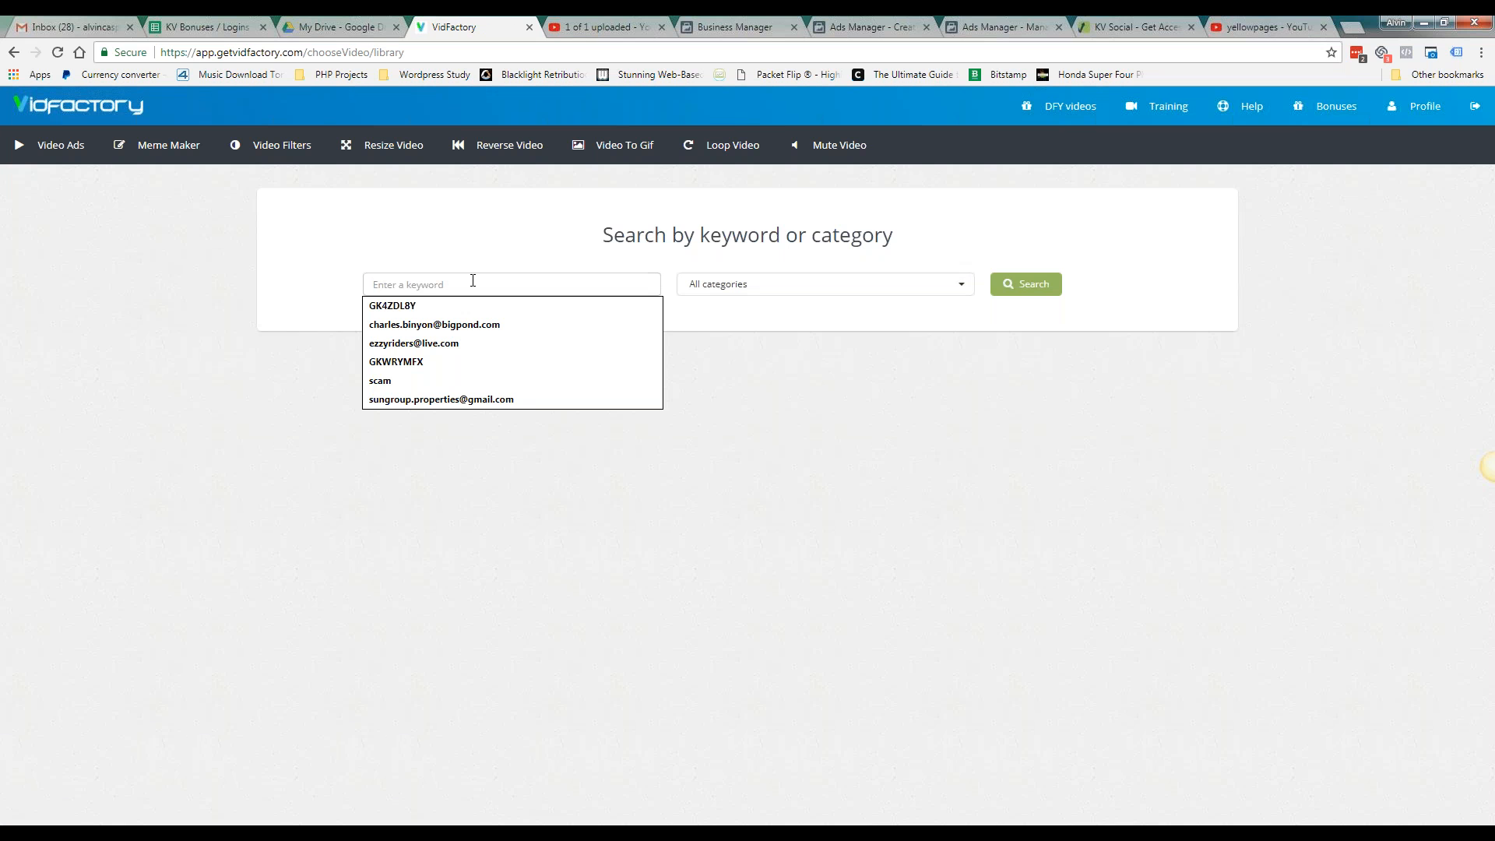
text([)
key(BackSpace)
text(pipe)
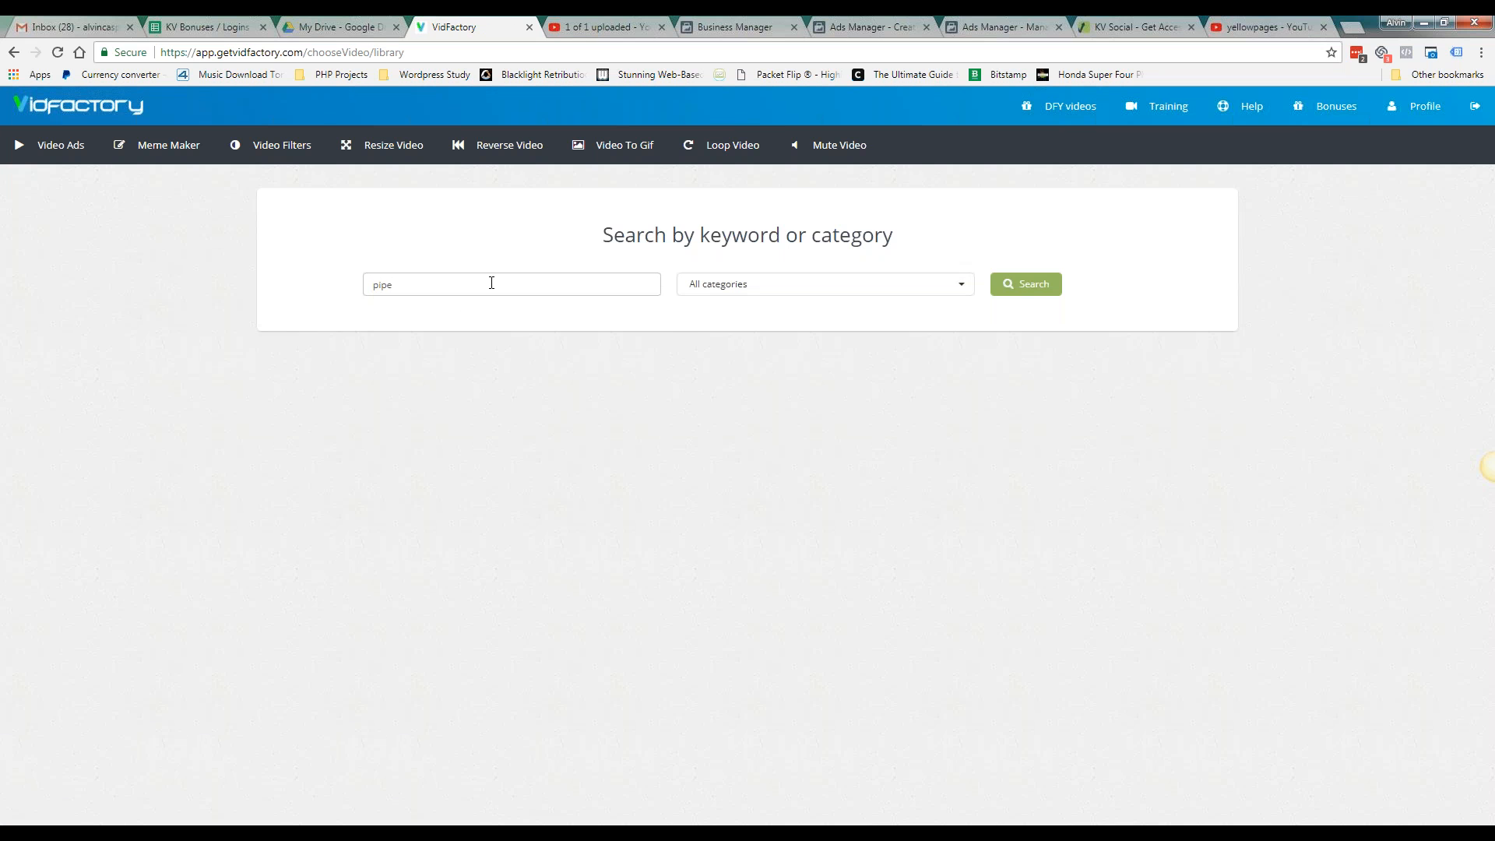
click(1000, 286)
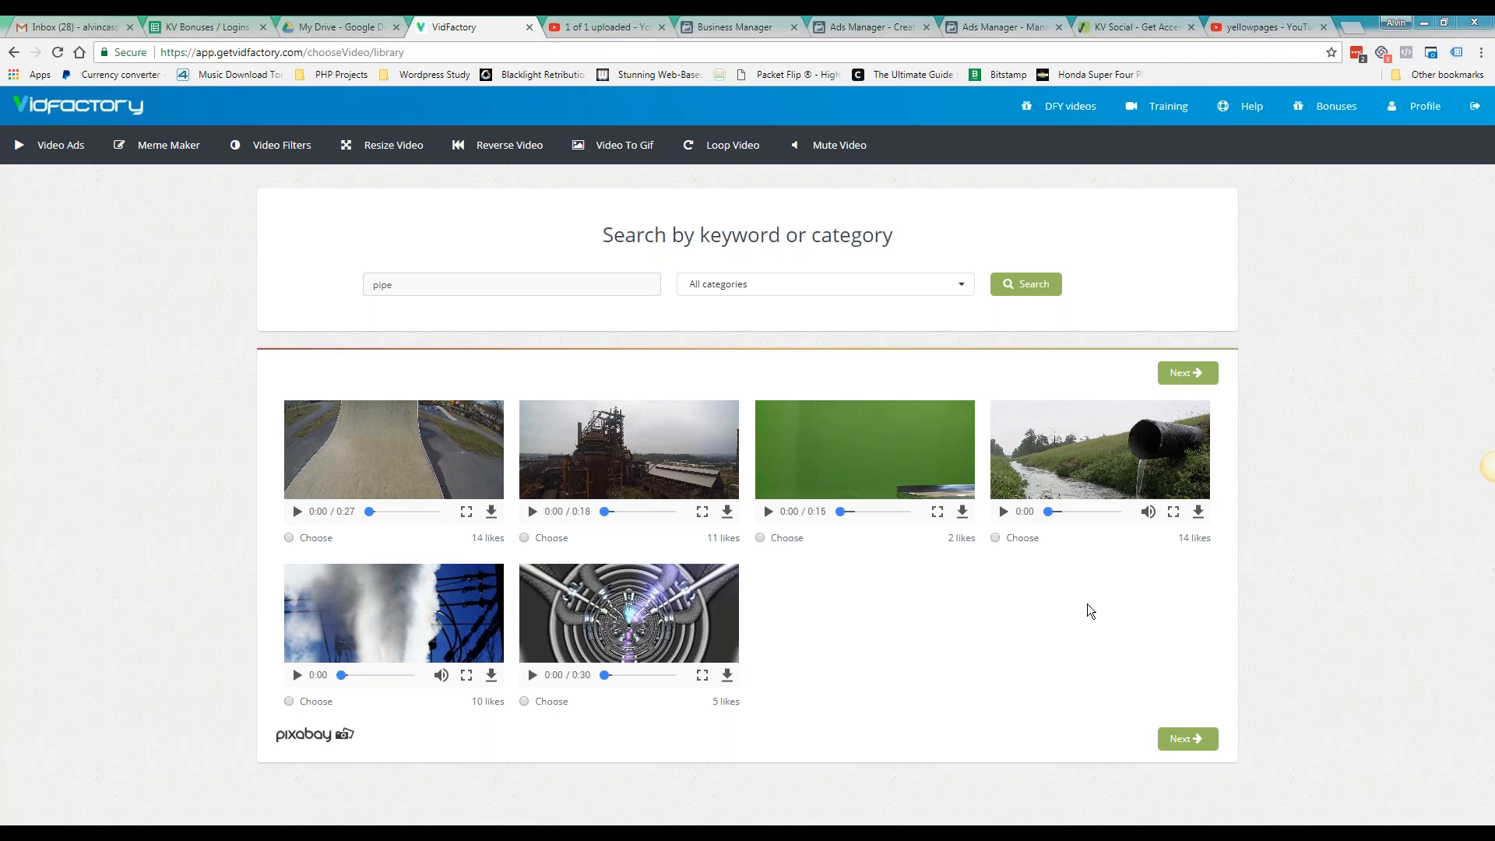
Start a Resize Video project that takes its video from YouTube
click(86, 145)
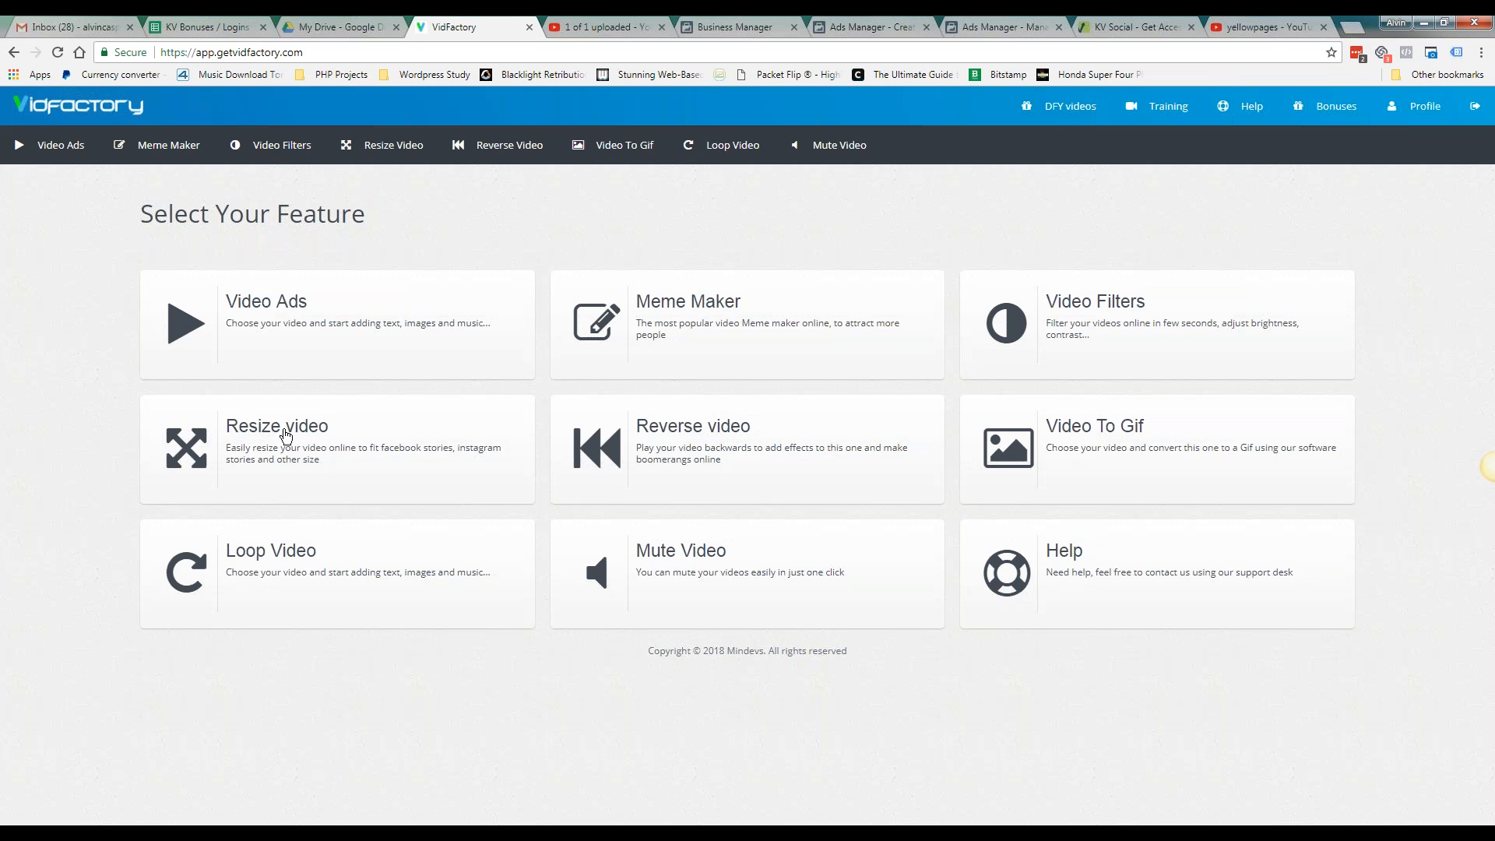
click(274, 450)
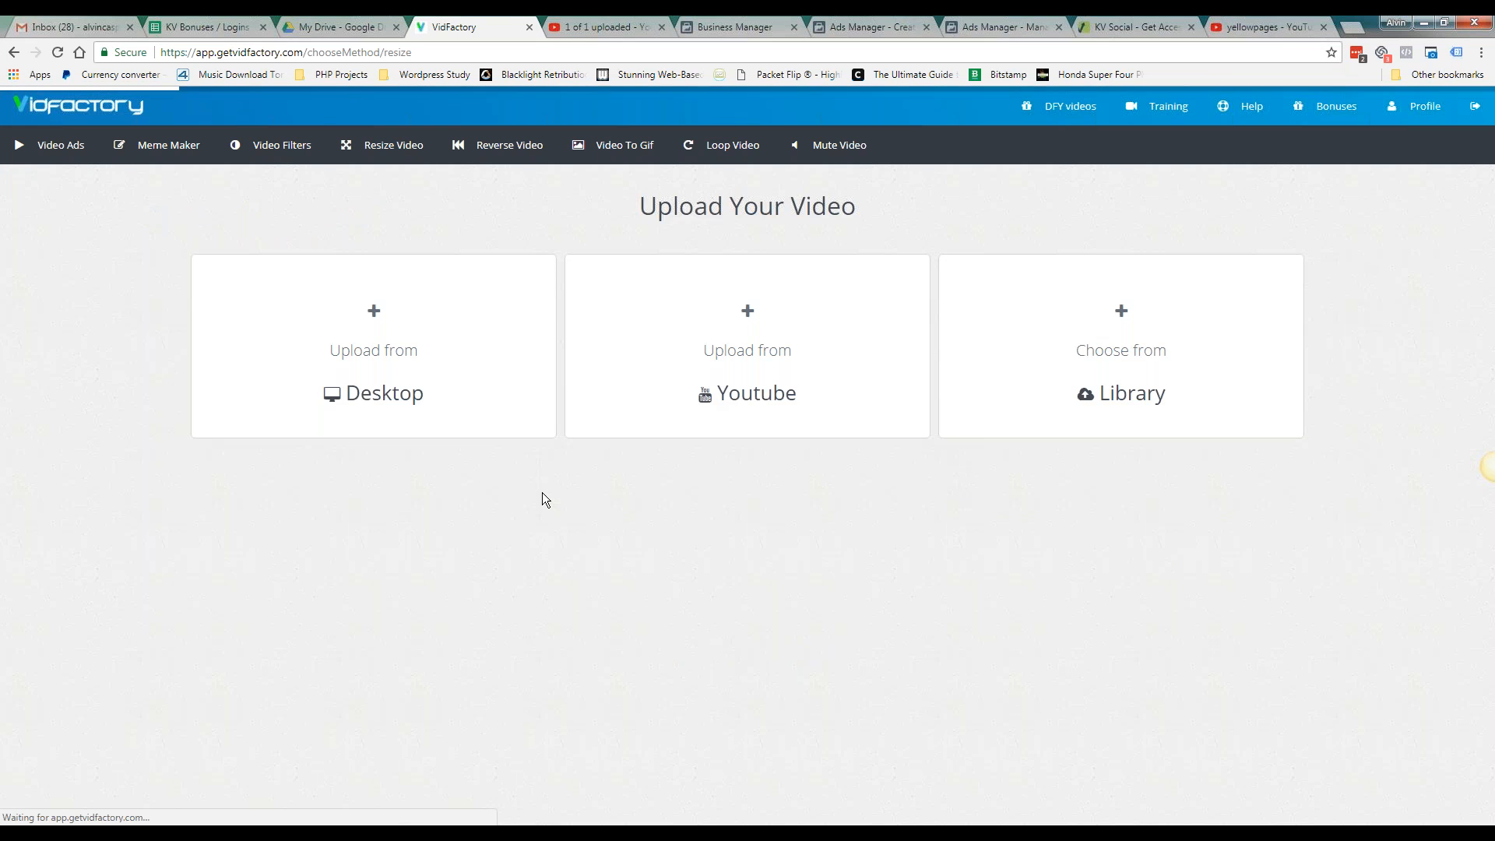
click(704, 391)
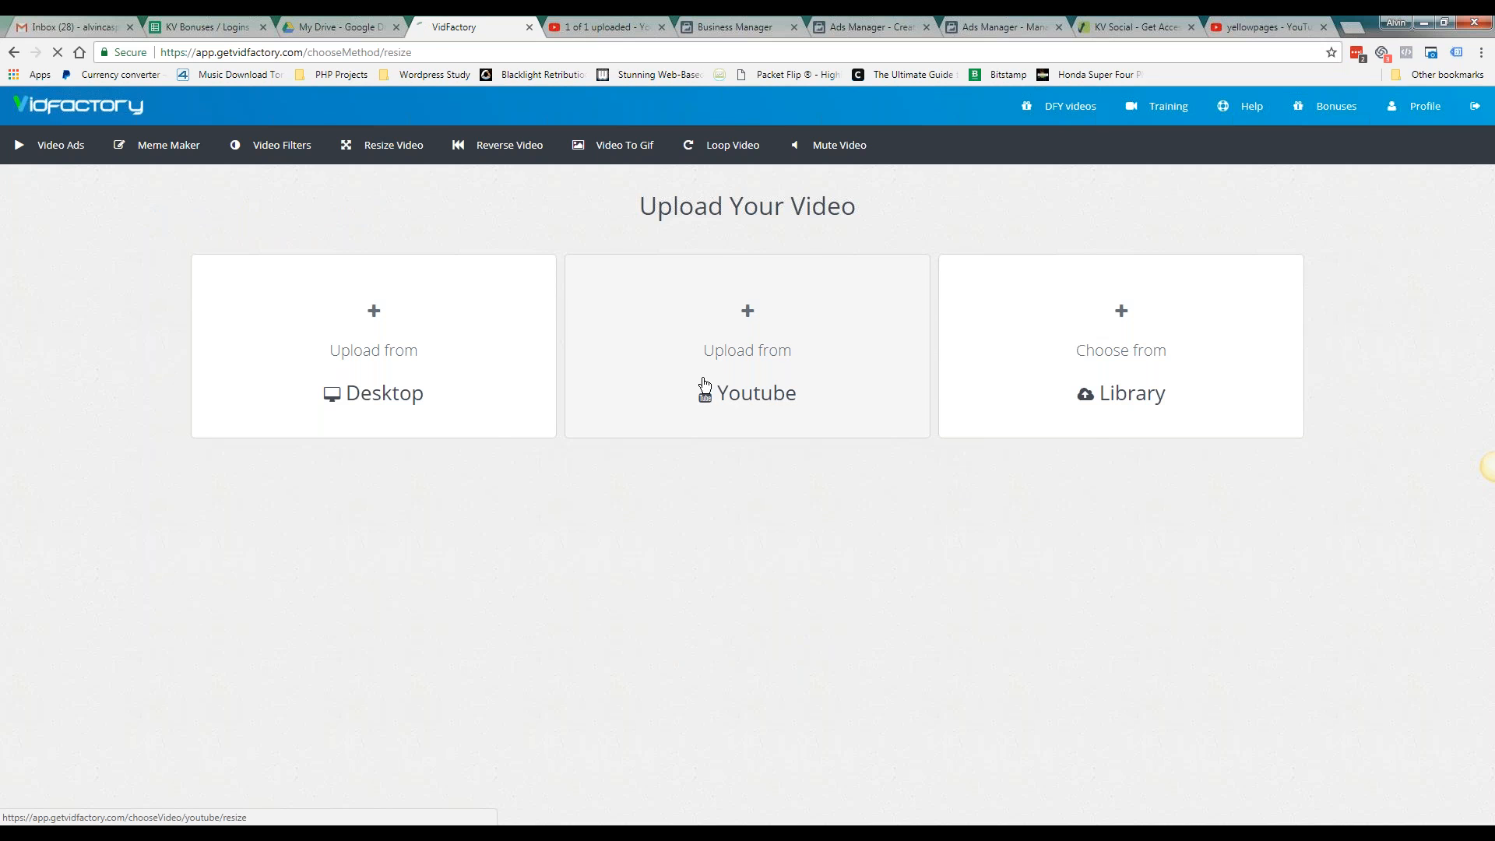
Open the unlisted bulletproof video on YouTube and copy its link without the feature parameter
click(609, 26)
click(520, 179)
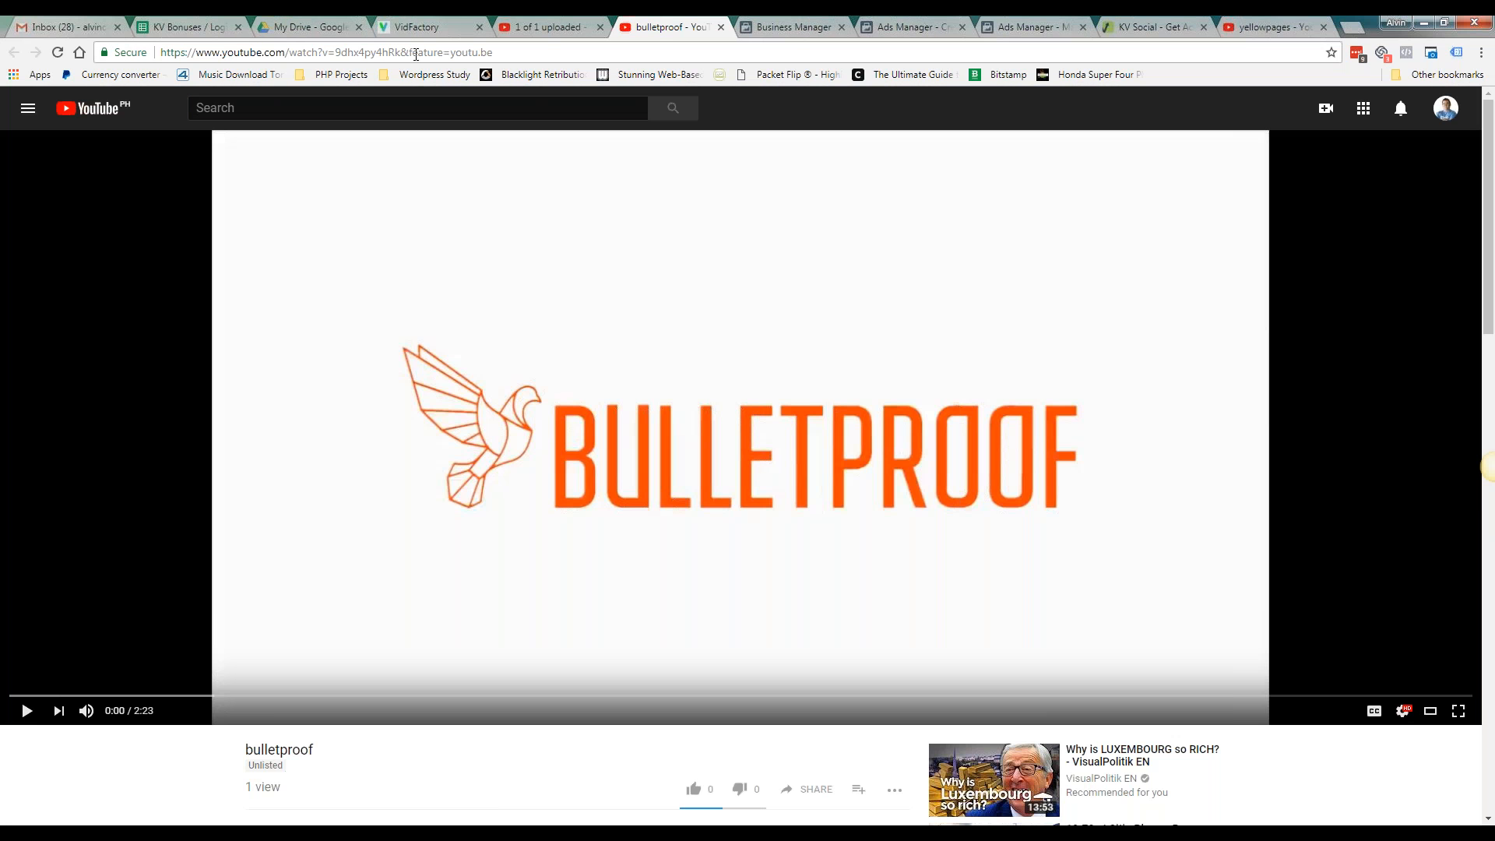
drag(400, 51, 160, 51)
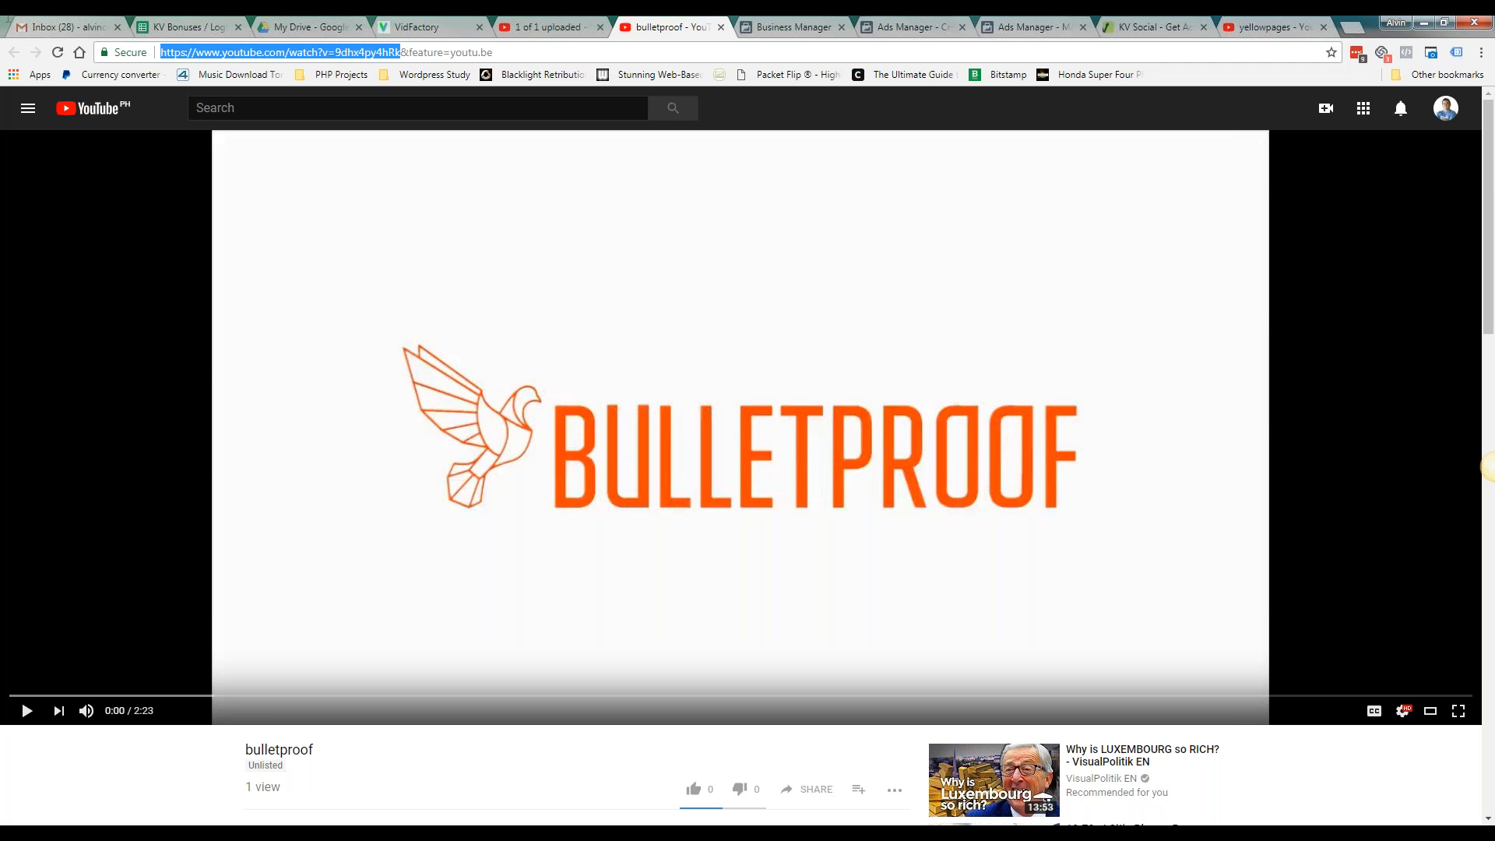
key(ctrl+c)
click(551, 28)
click(600, 26)
click(700, 288)
key(ctrl+v)
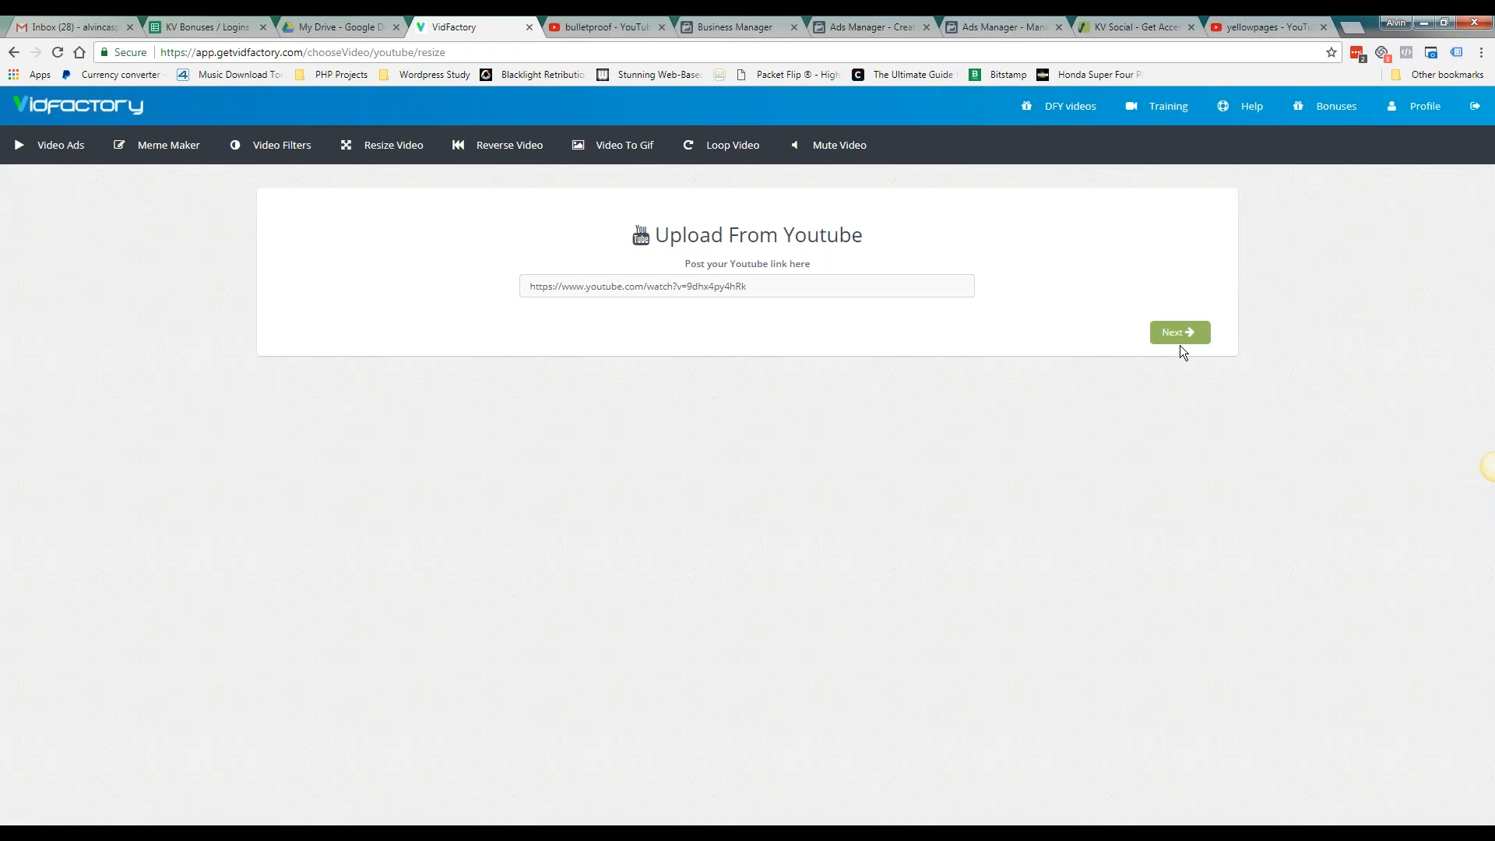
click(1188, 334)
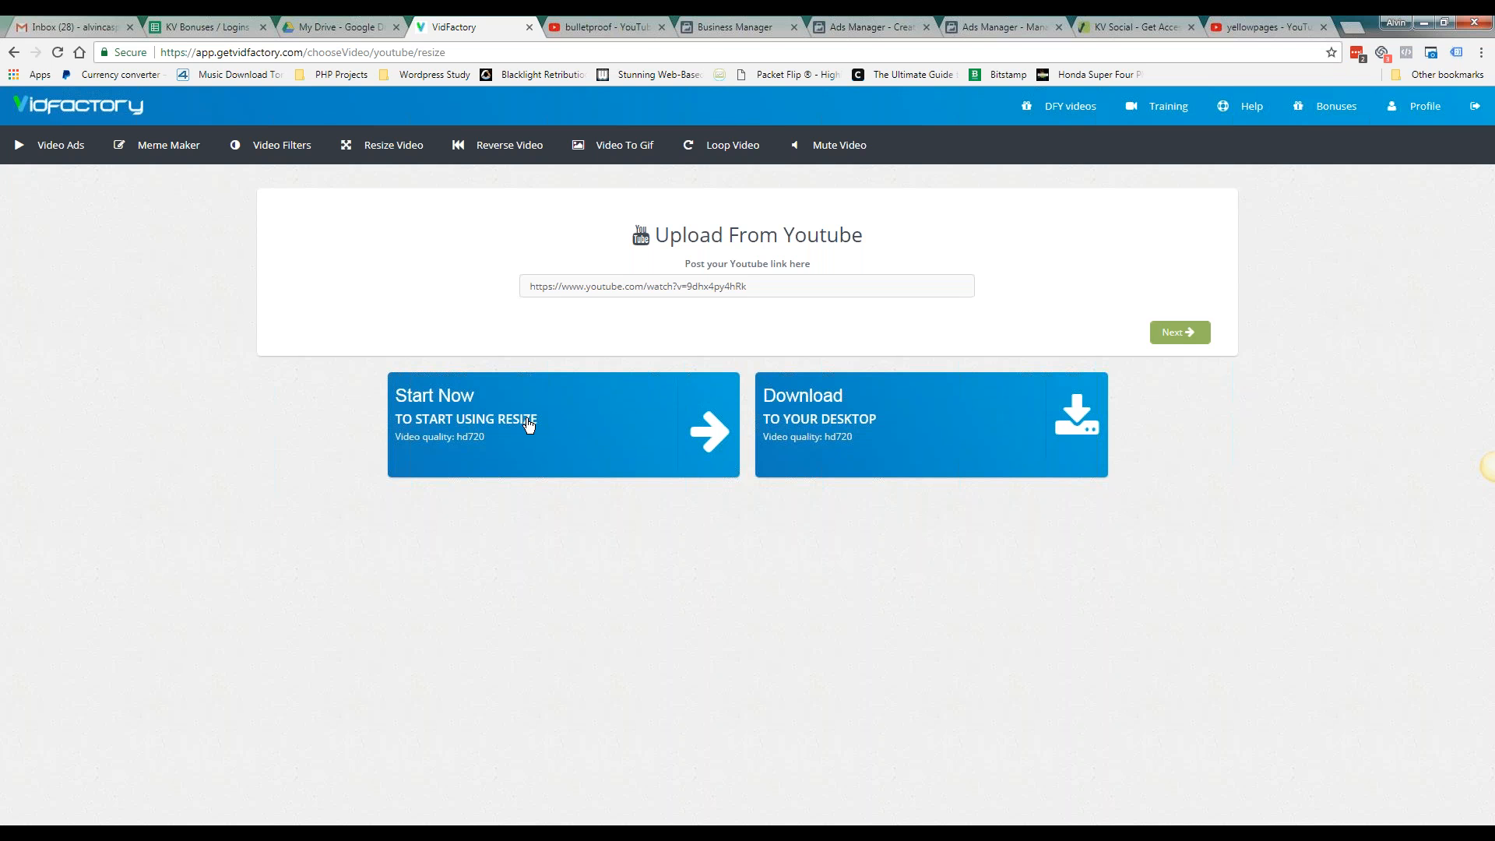
click(536, 446)
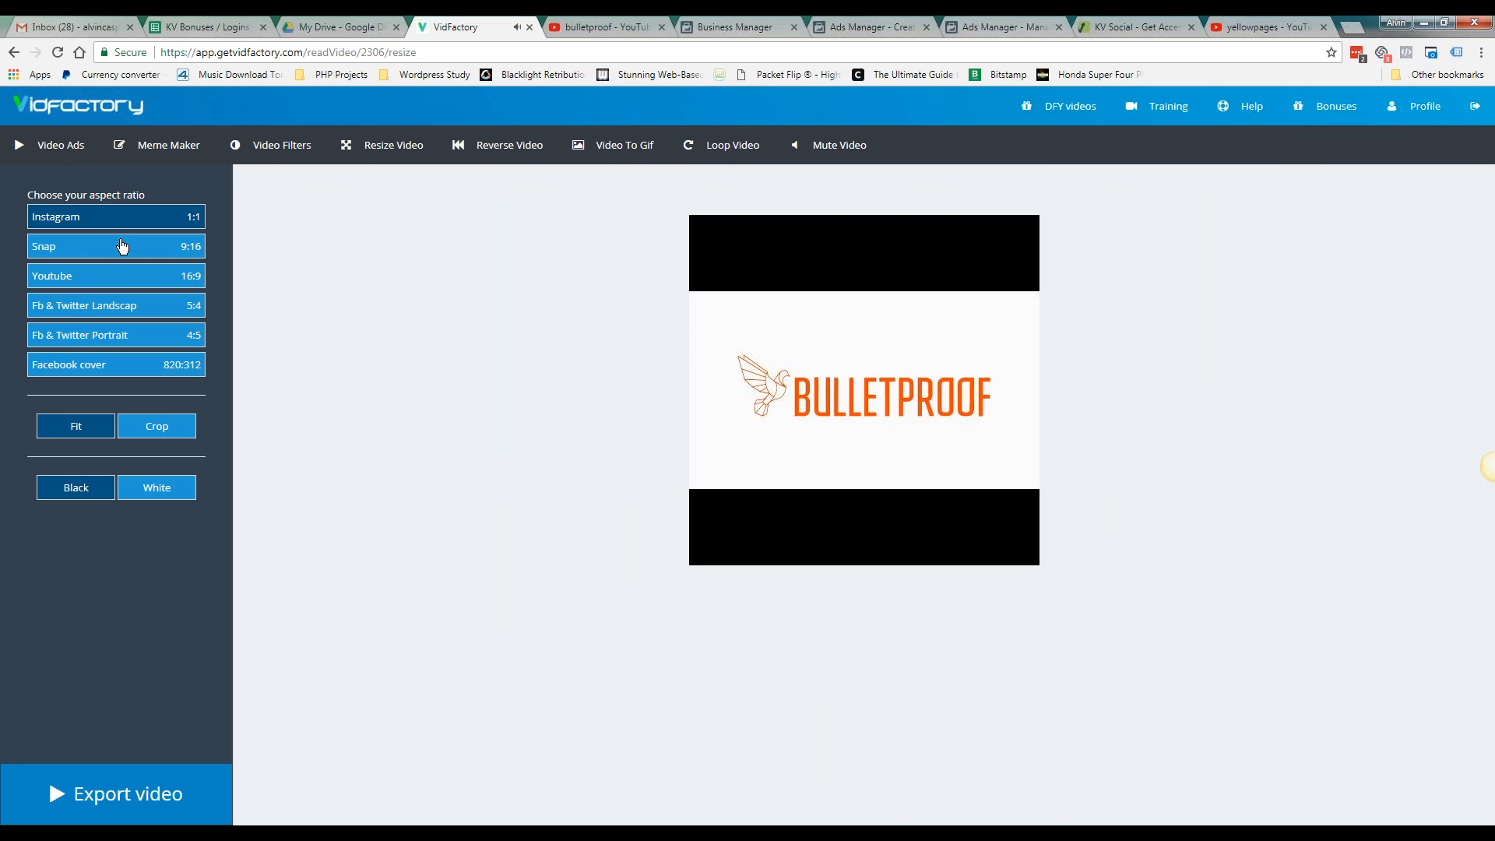
Try the Snap 9:16, Youtube 16:9, Fb & Twitter landscape 5:4 and portrait 4:5 aspect ratios on the video
click(122, 246)
click(109, 276)
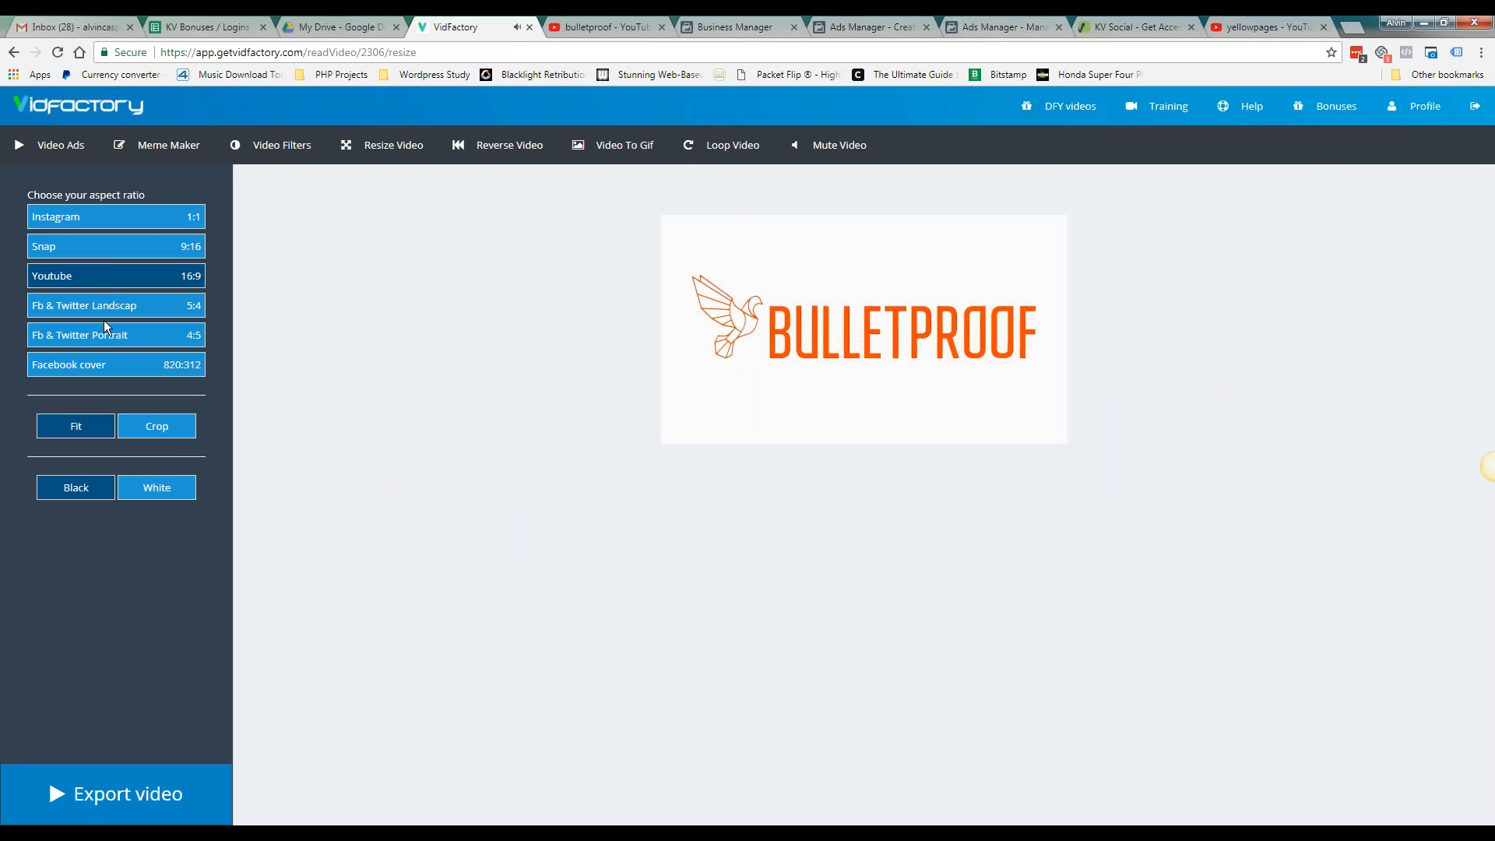
click(104, 308)
click(110, 335)
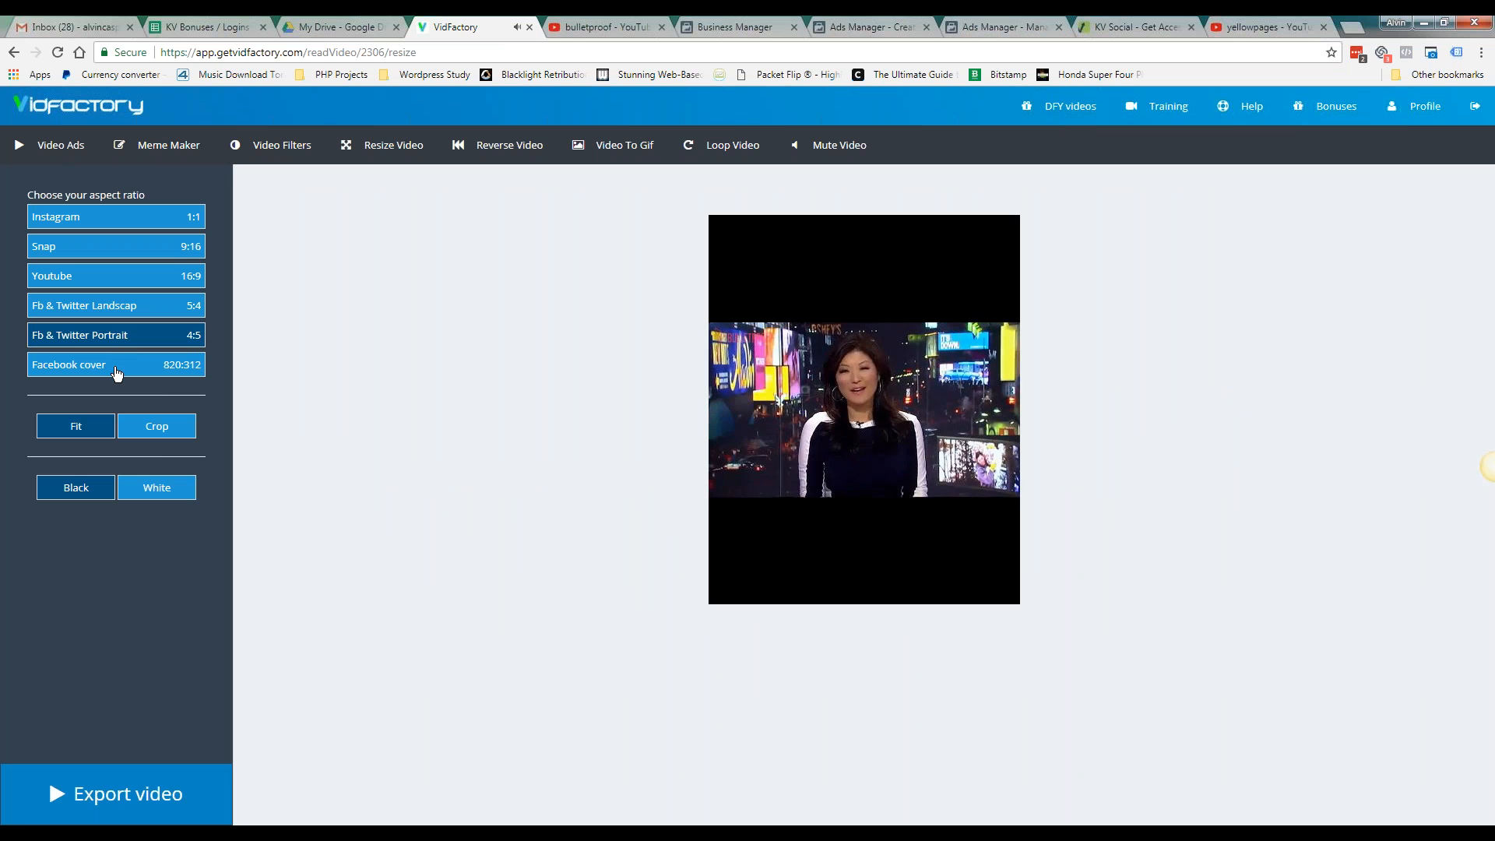
Set the aspect ratio to Facebook cover 820:312 and crop the video to fill the frame
click(116, 369)
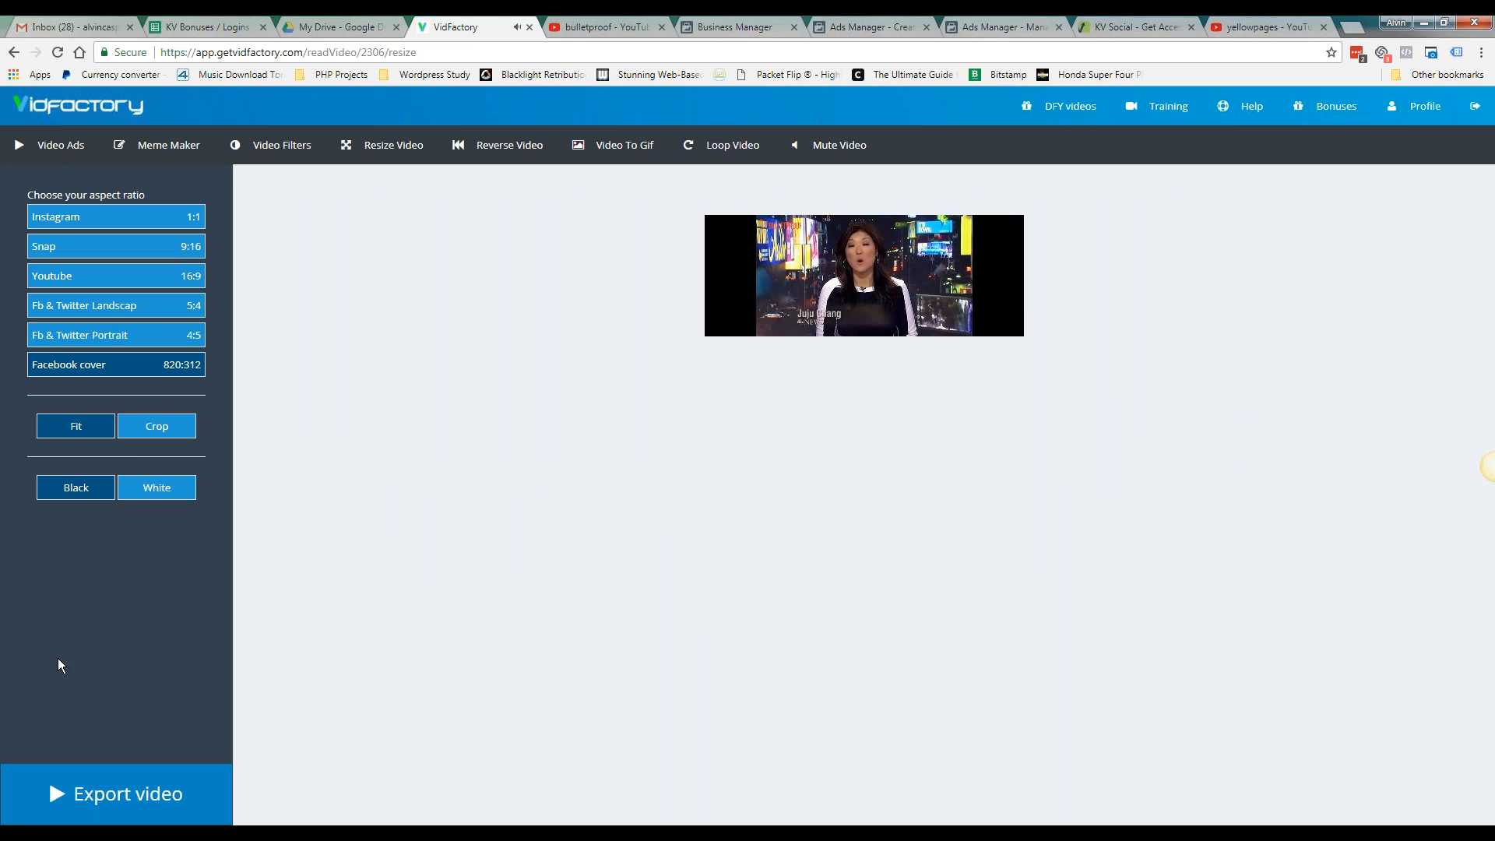
mouse_move(875, 260)
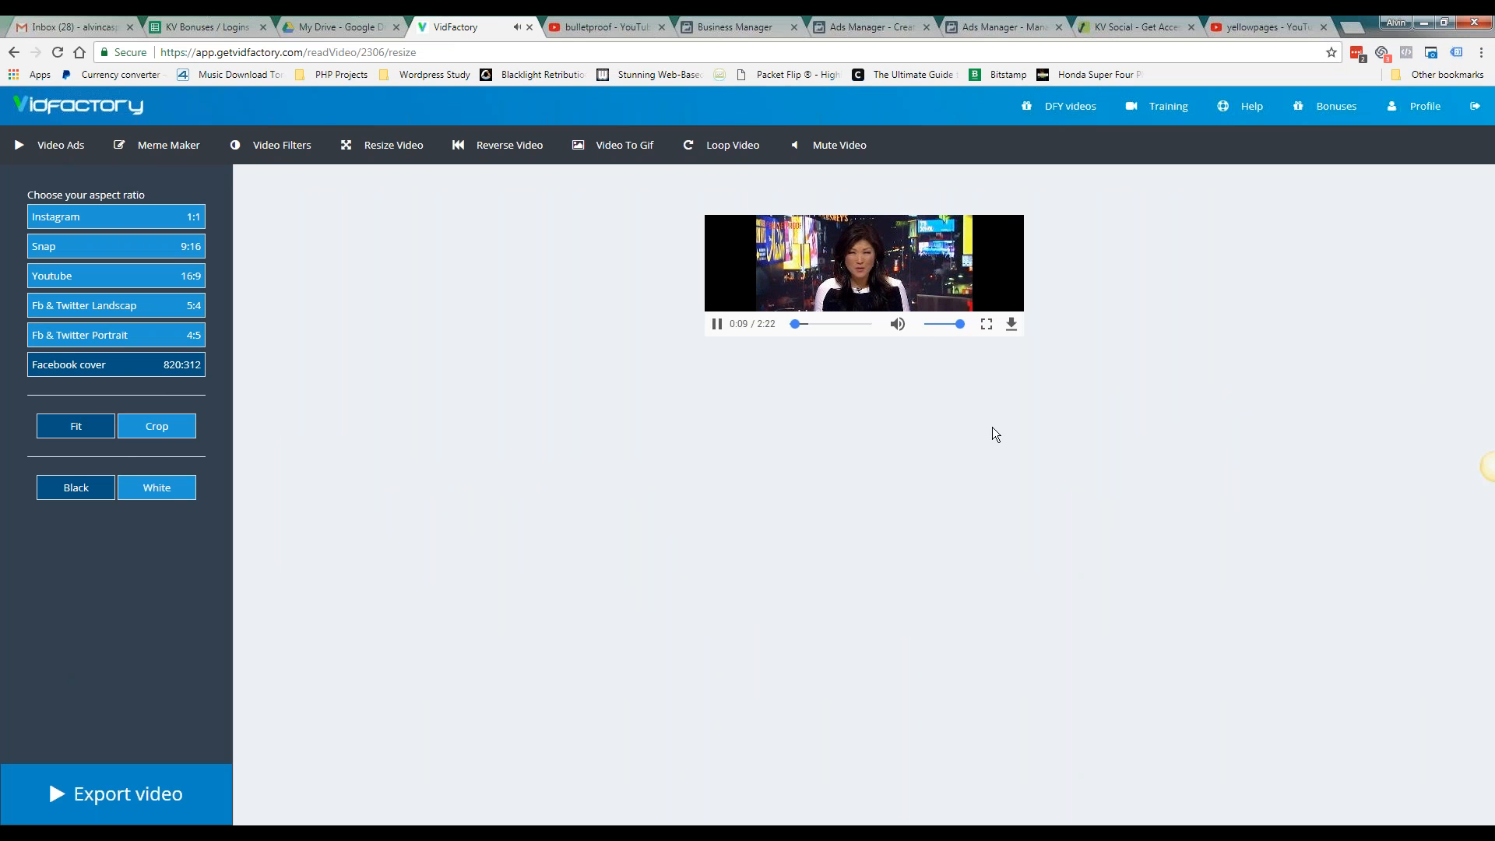
click(175, 434)
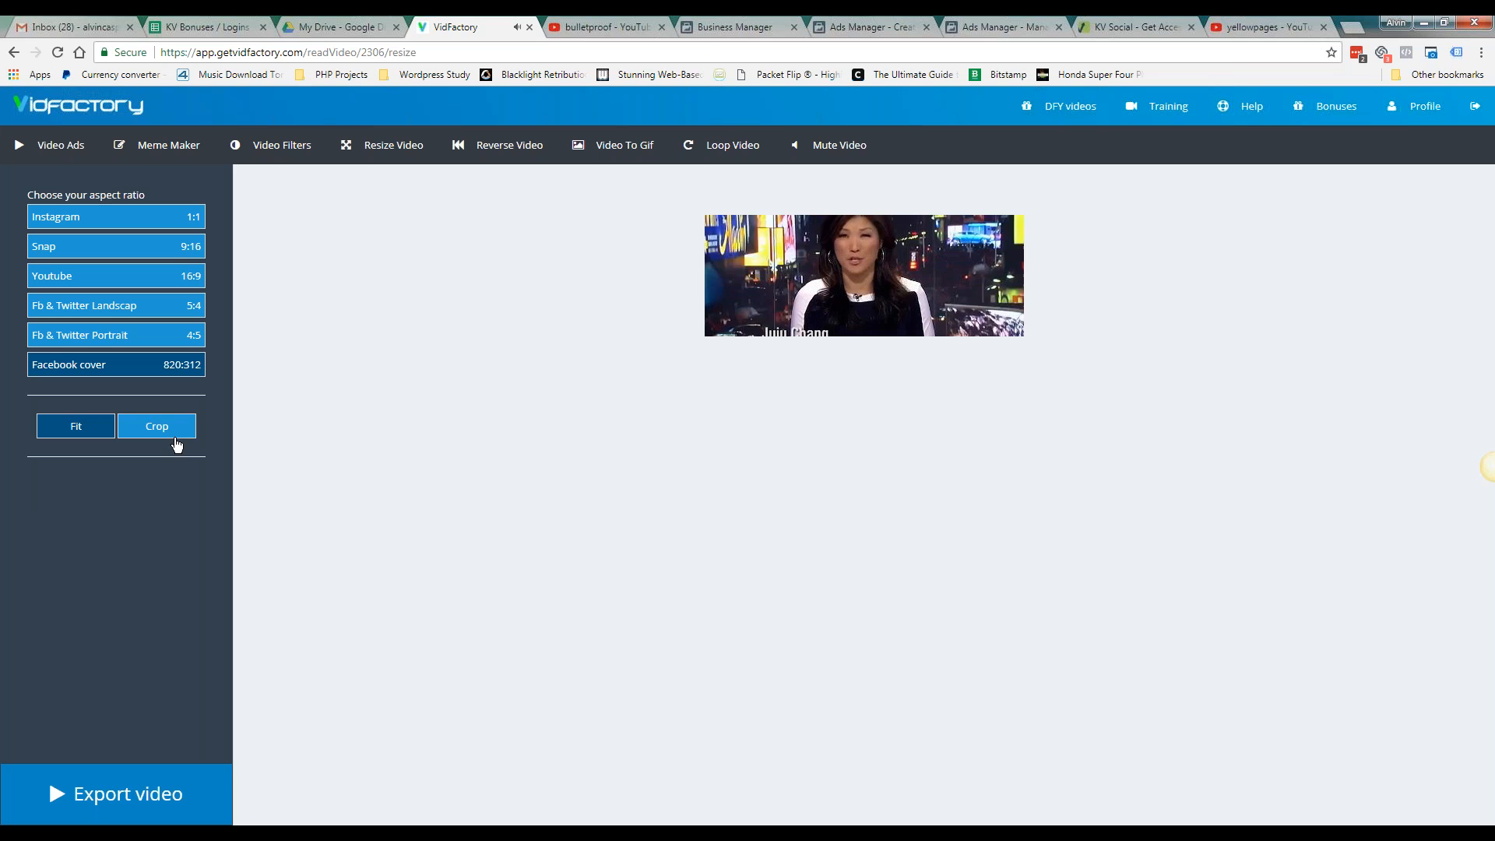
mouse_move(894, 328)
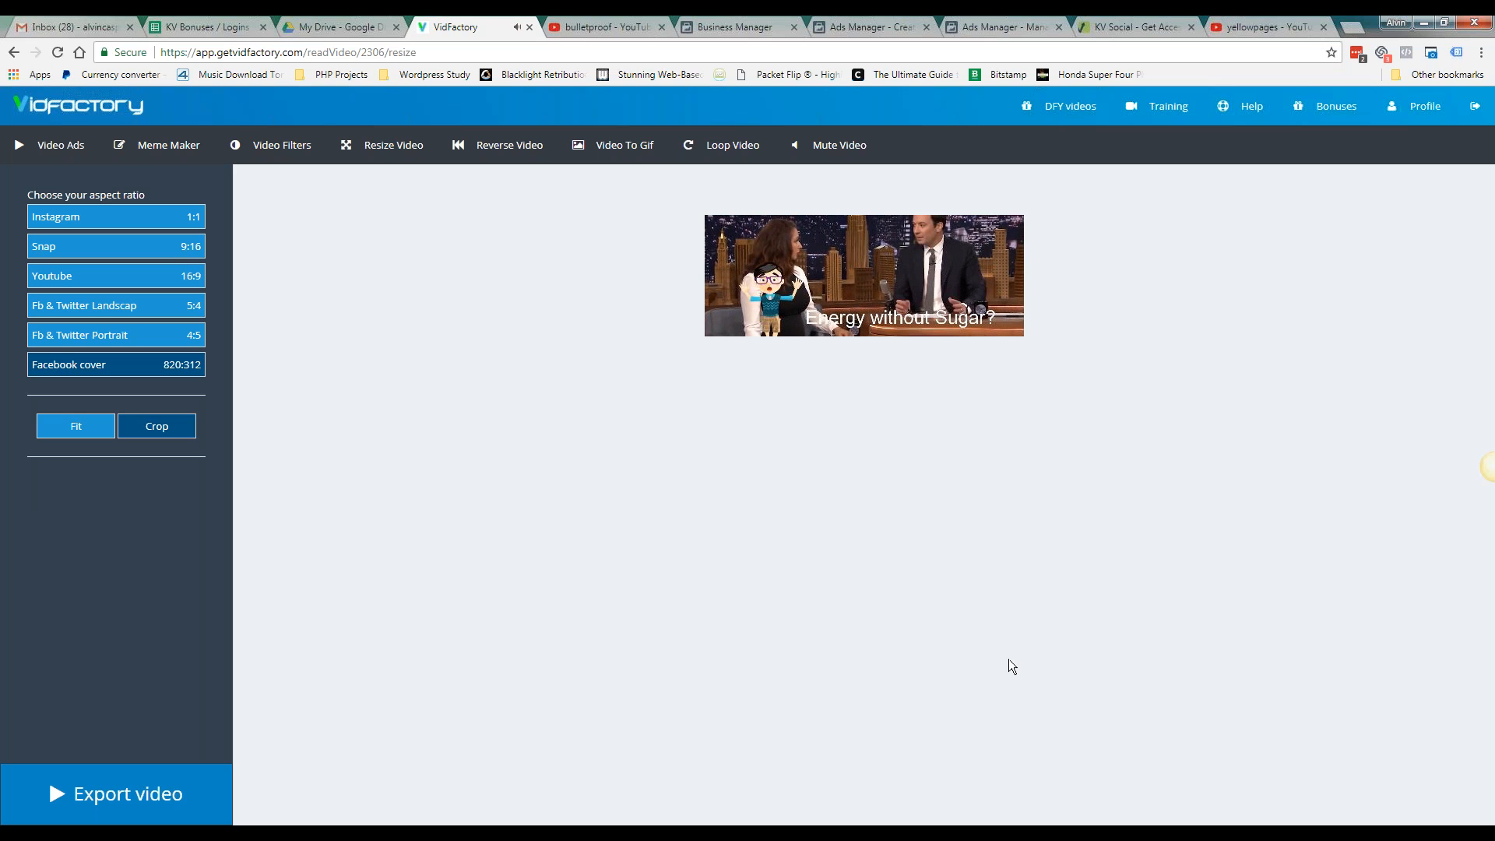
Replace the yellowpages page with facebook.com and view the Happy Forever Kennel page with its video cover
click(578, 23)
click(736, 27)
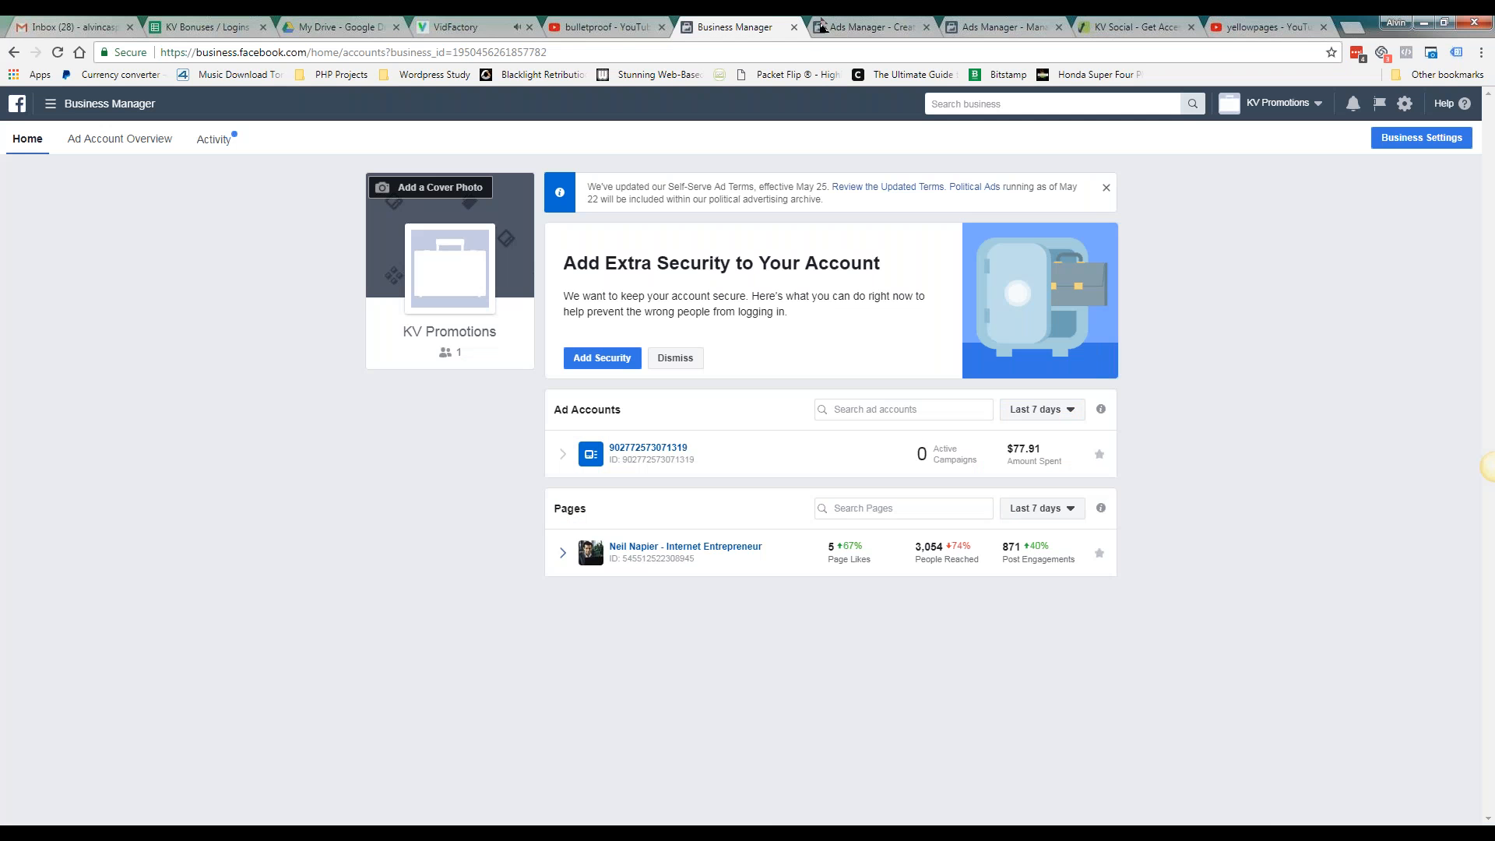
click(1262, 26)
click(1278, 52)
text(facebook.com)
key(Return)
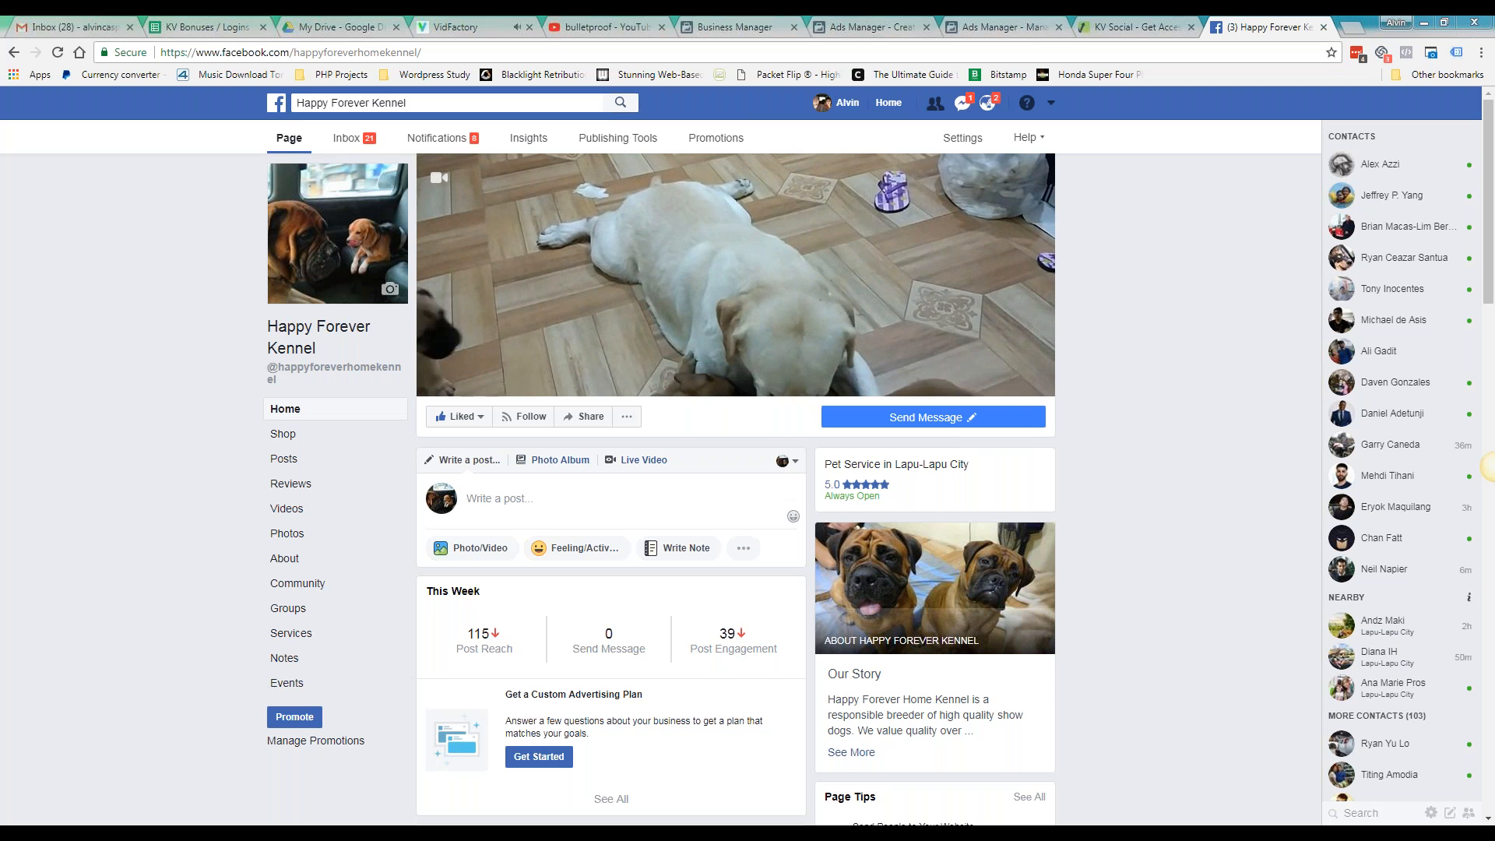
Switch back to VidFactory, view its Training documentation, and return to the resize project
click(456, 27)
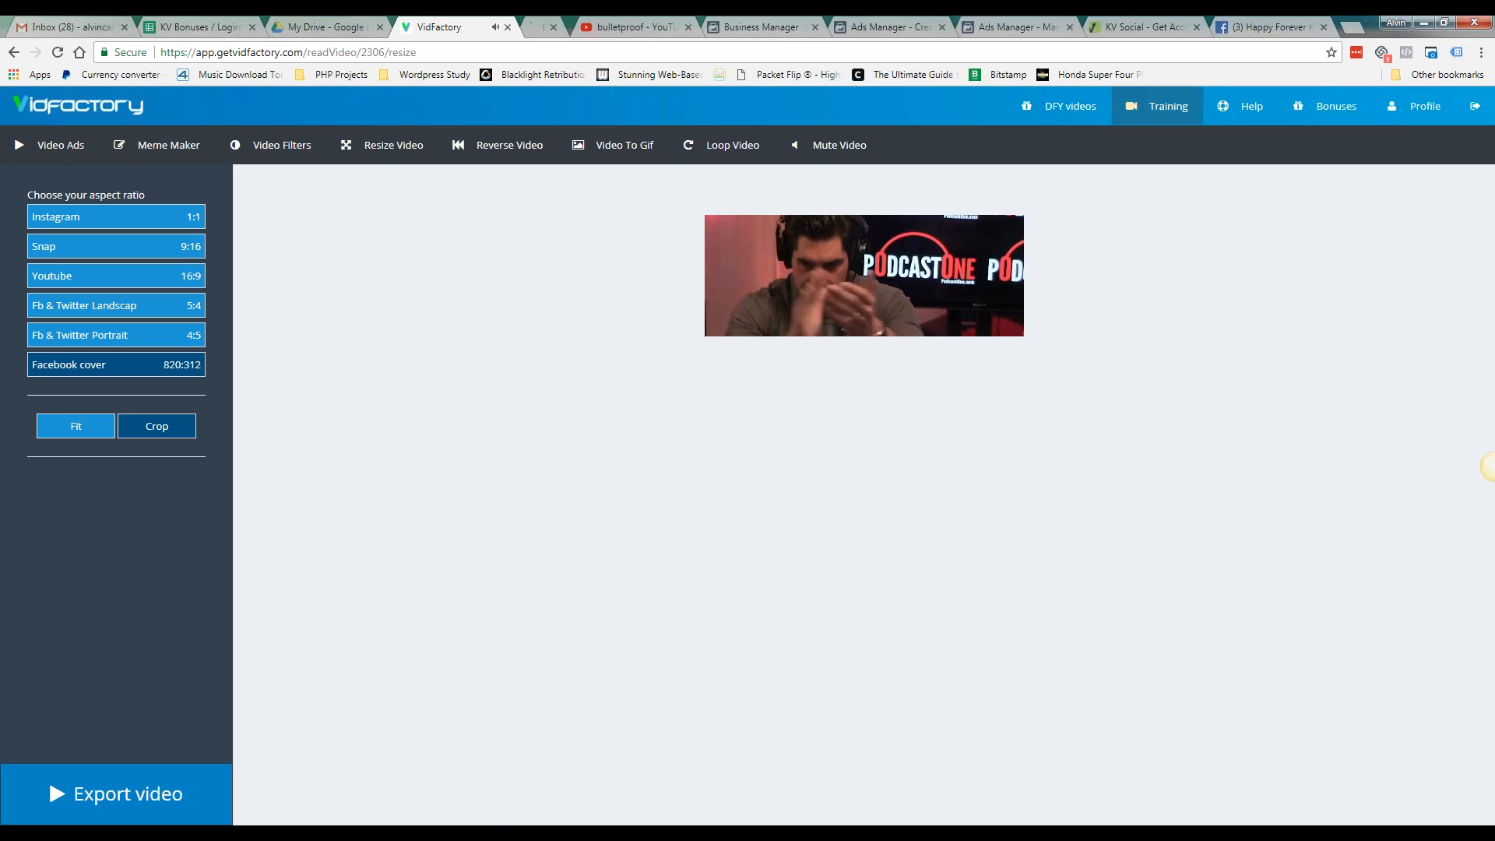
click(1168, 106)
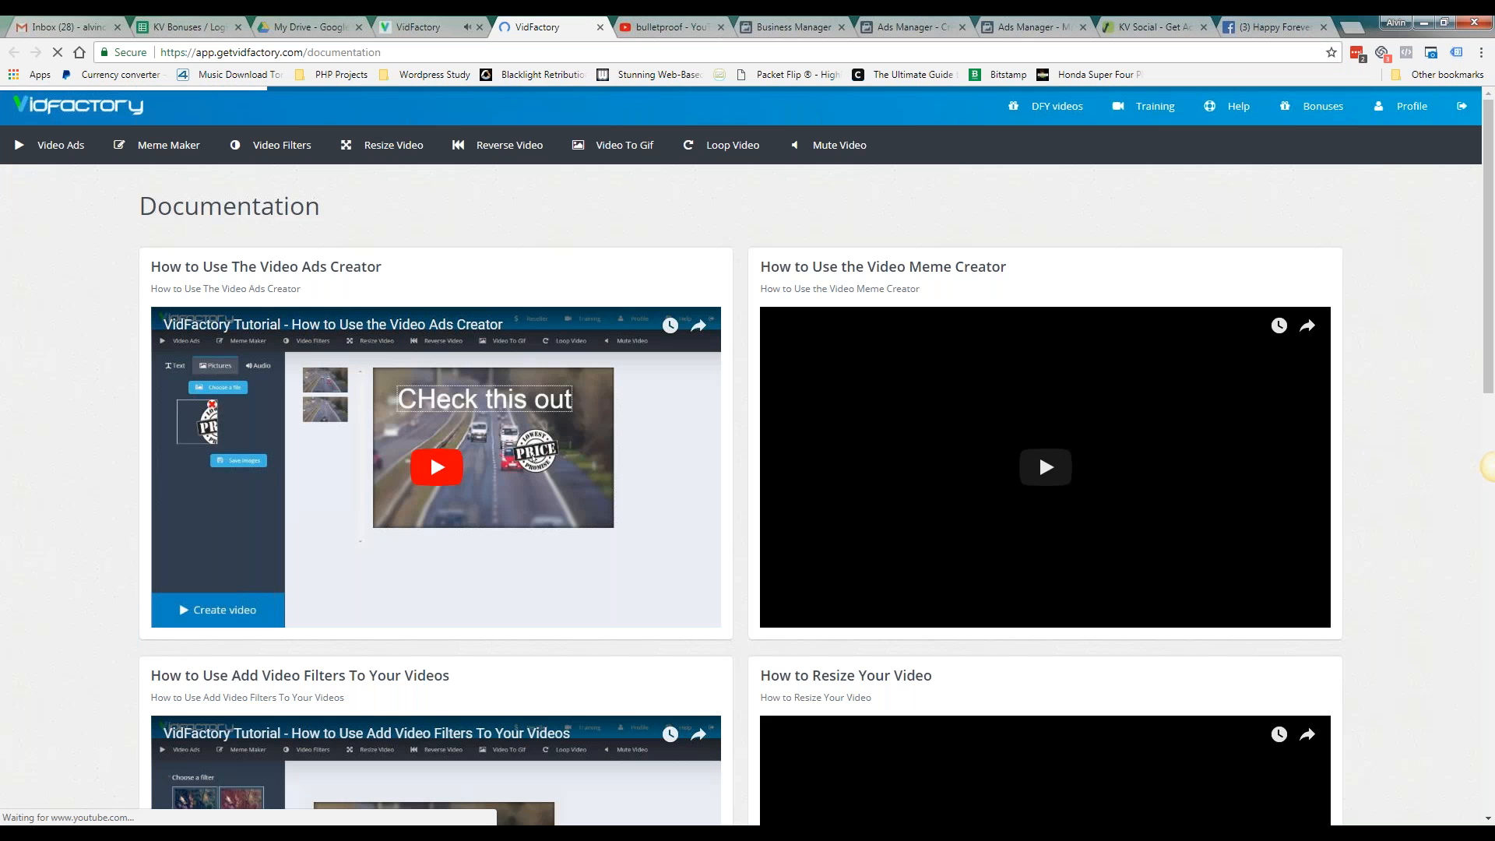
click(429, 27)
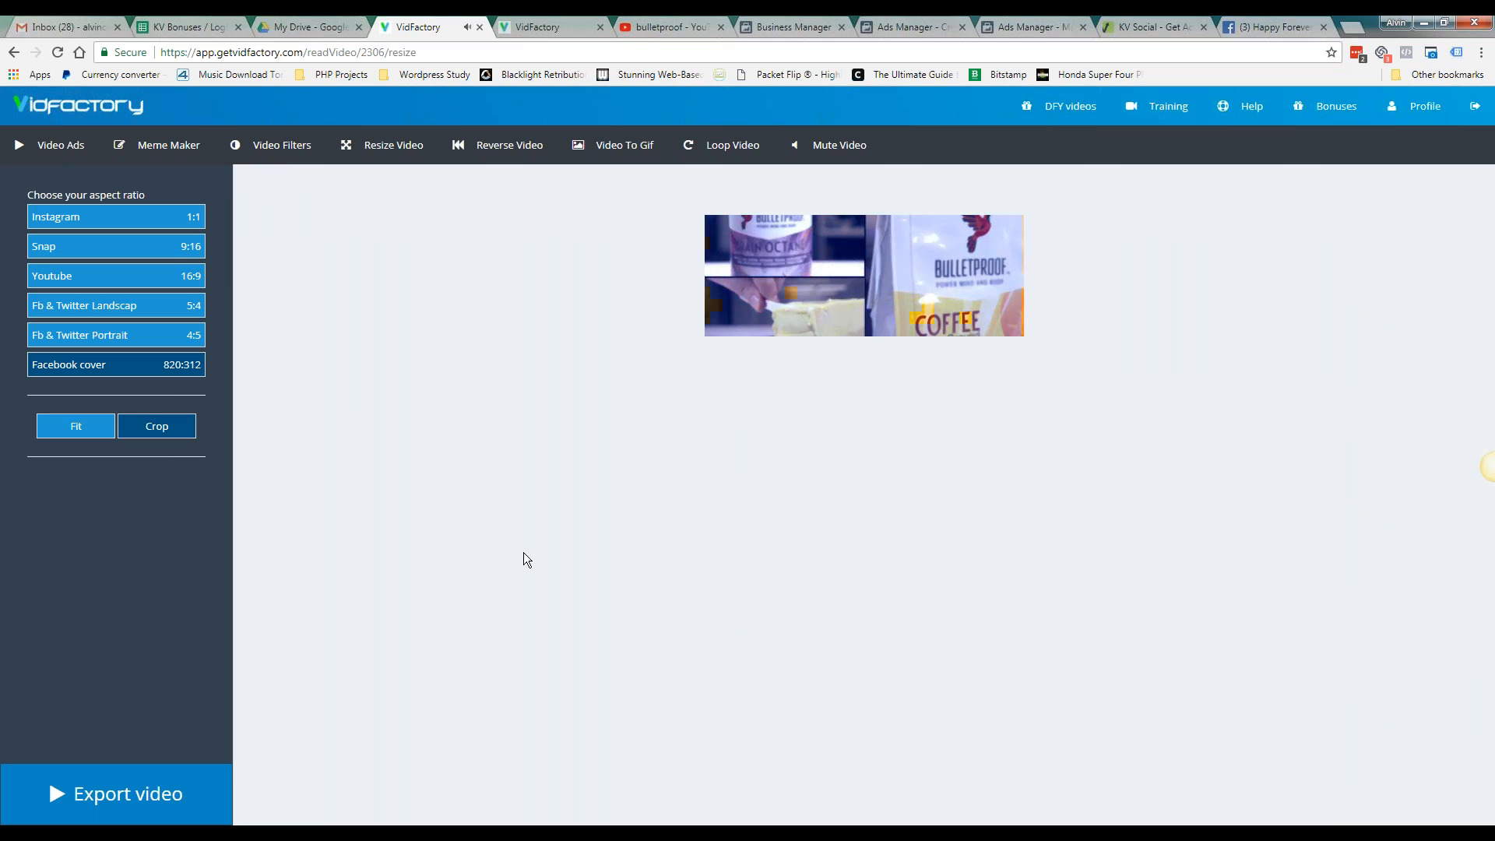
Start a Reverse video project that takes its video from YouTube
click(119, 114)
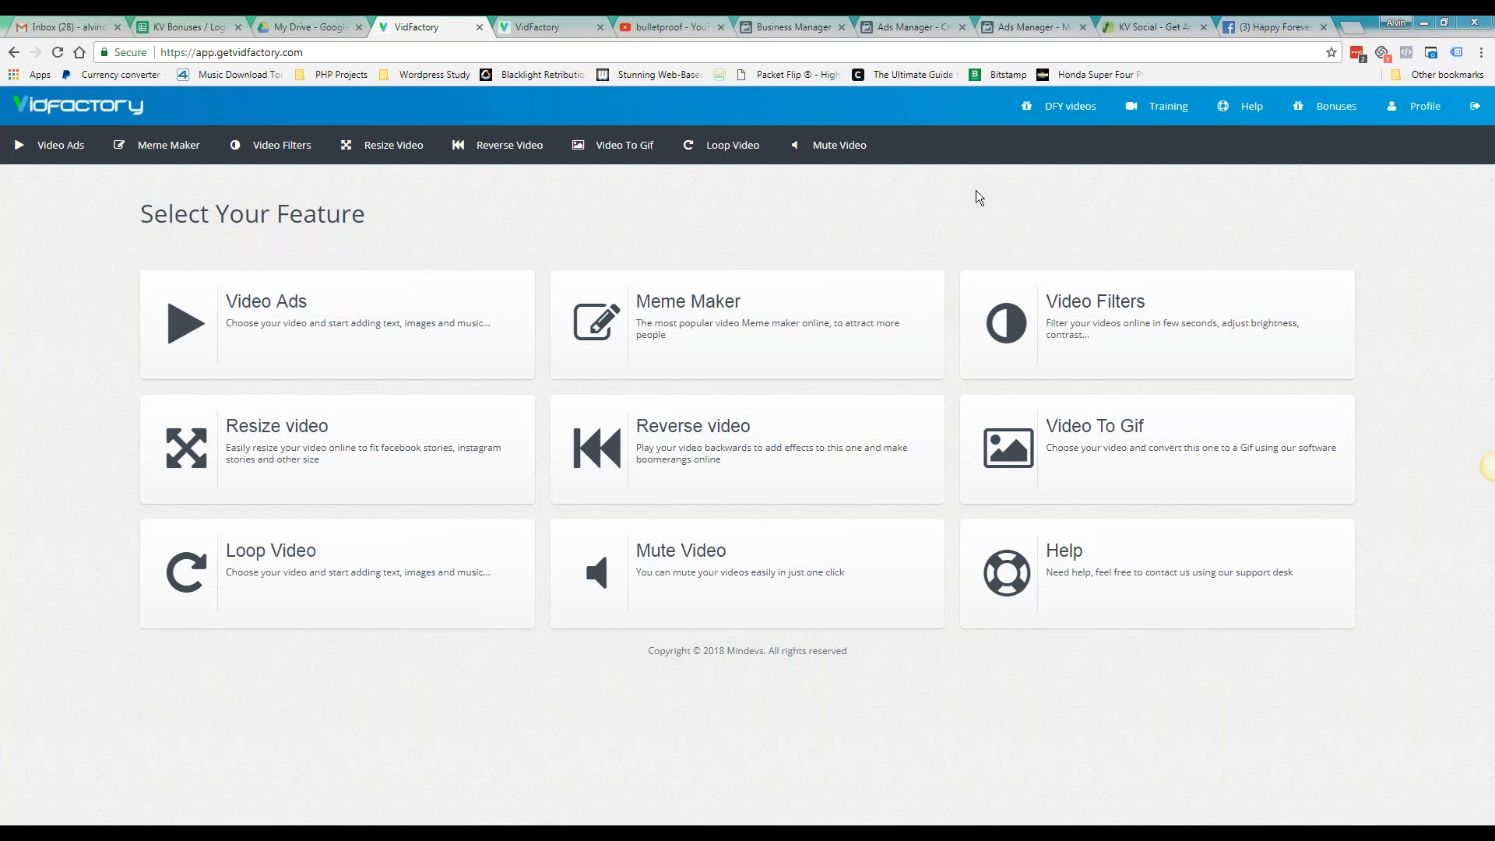
click(651, 468)
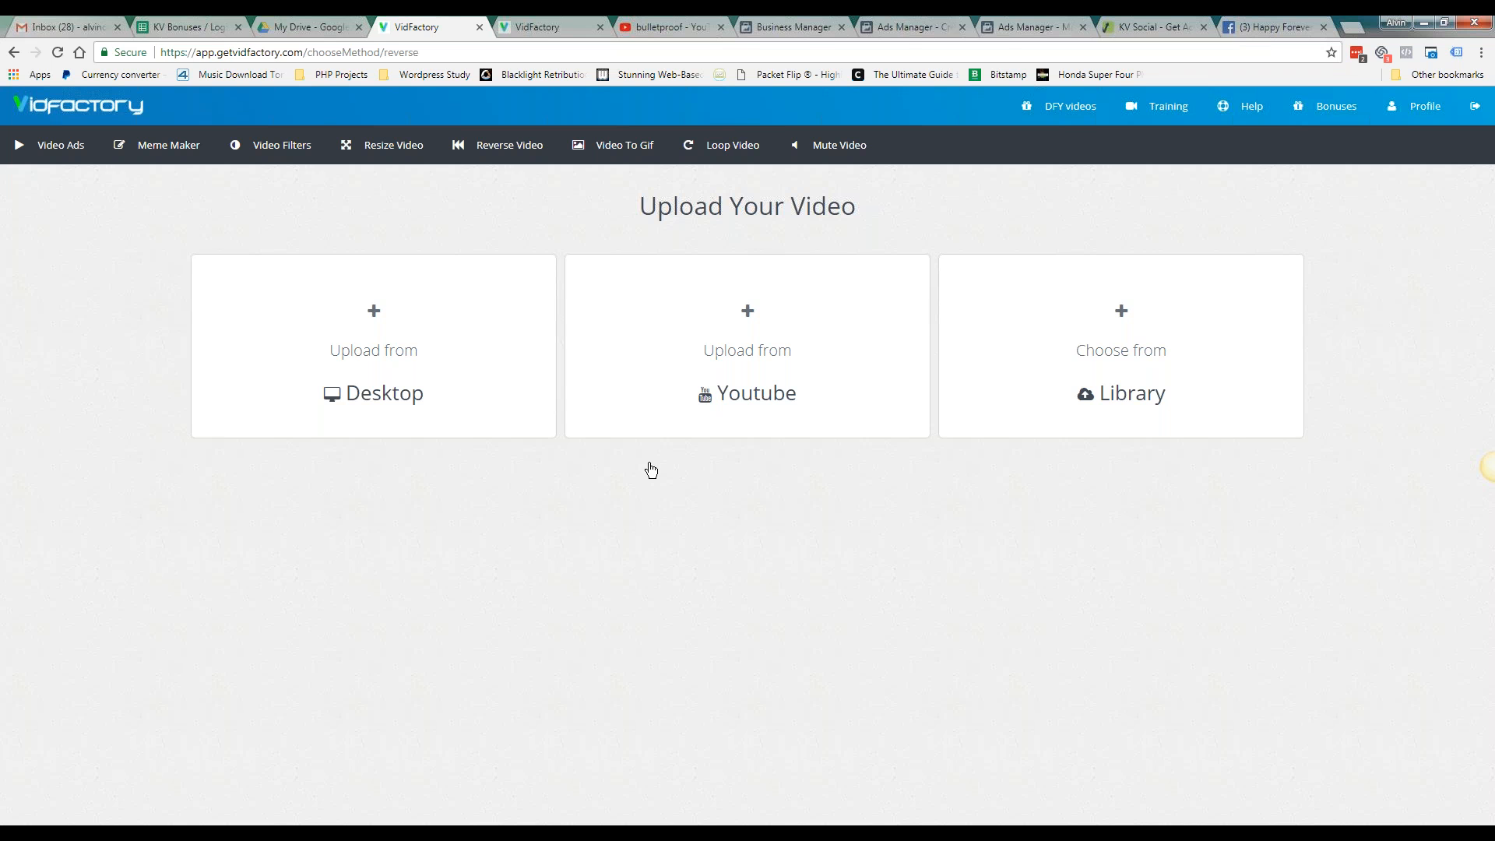
click(670, 360)
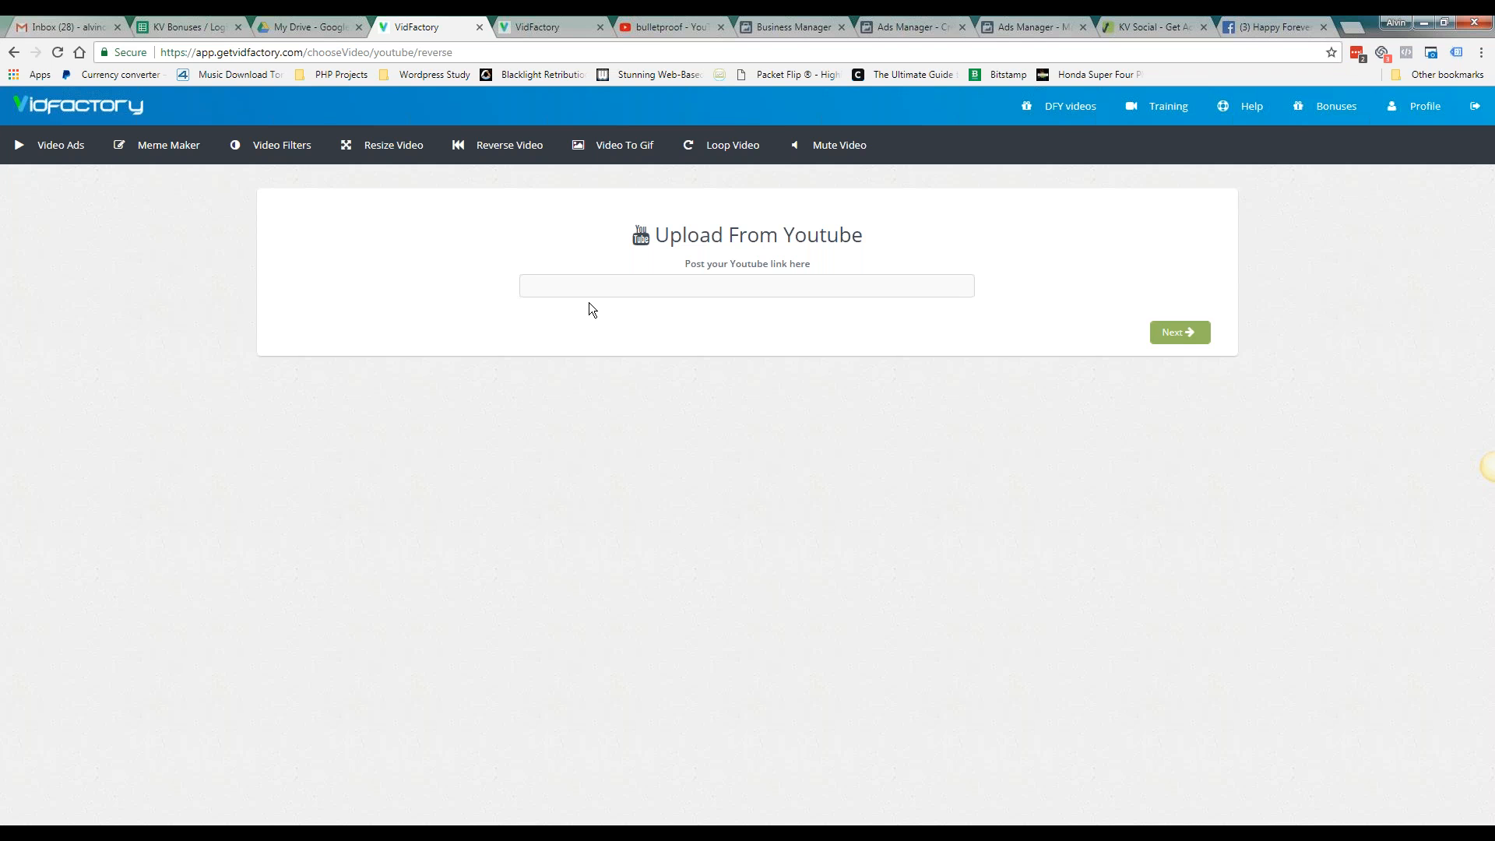
click(561, 286)
right_click(775, 294)
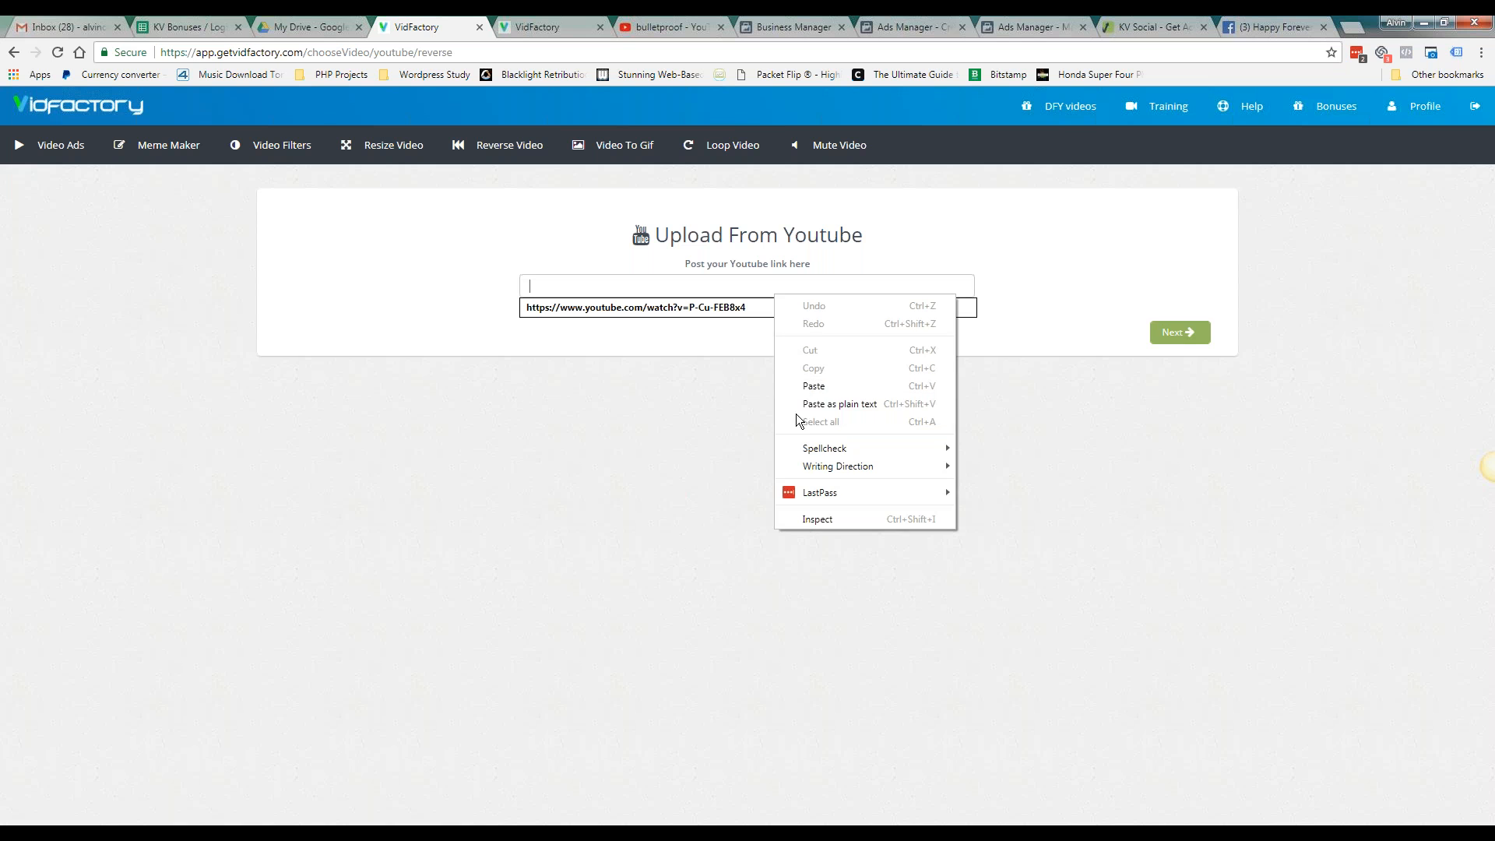
click(814, 387)
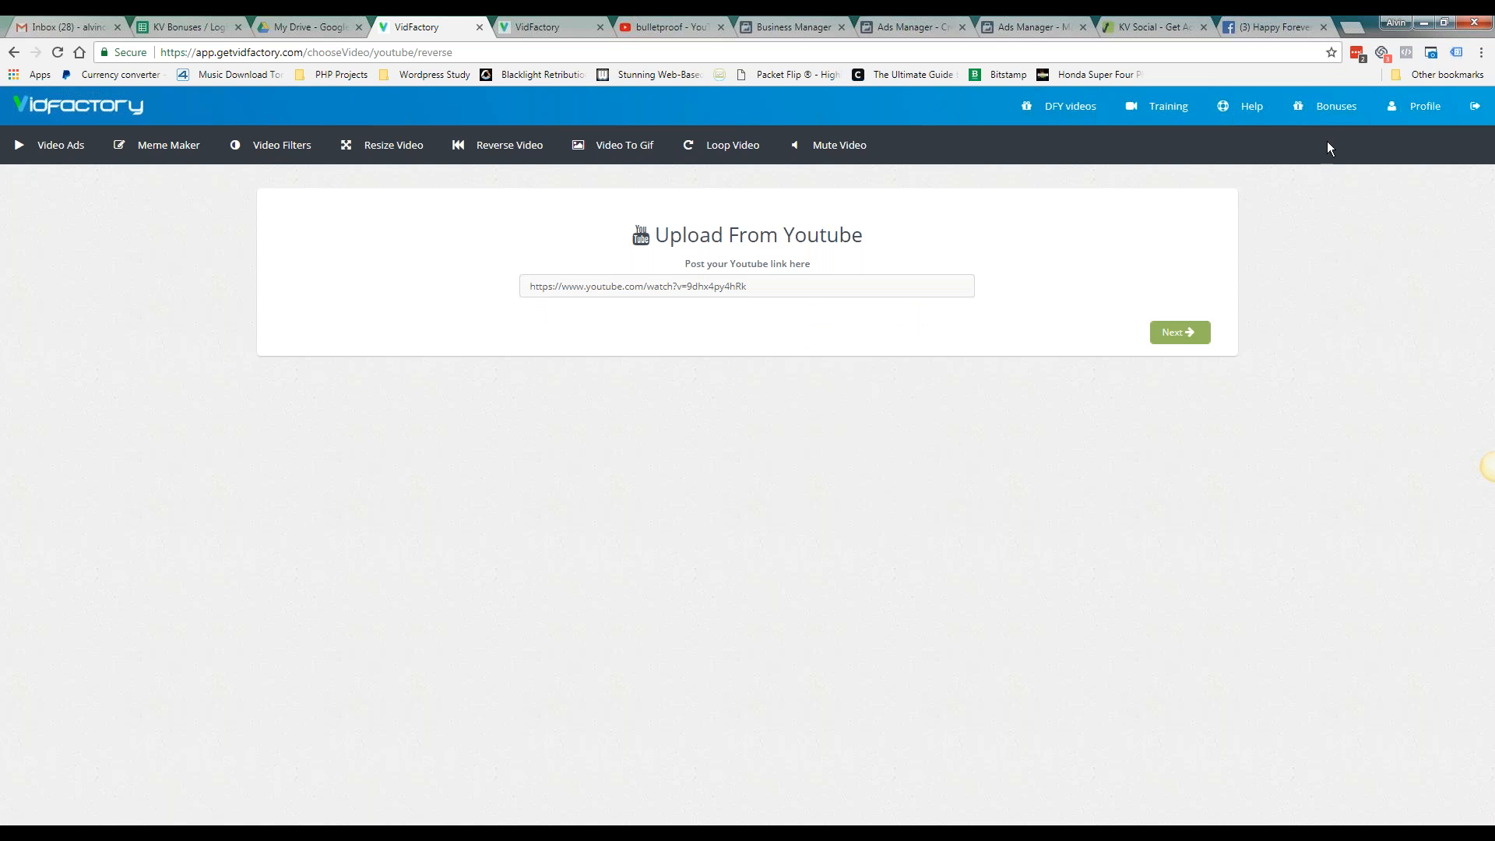
click(1166, 333)
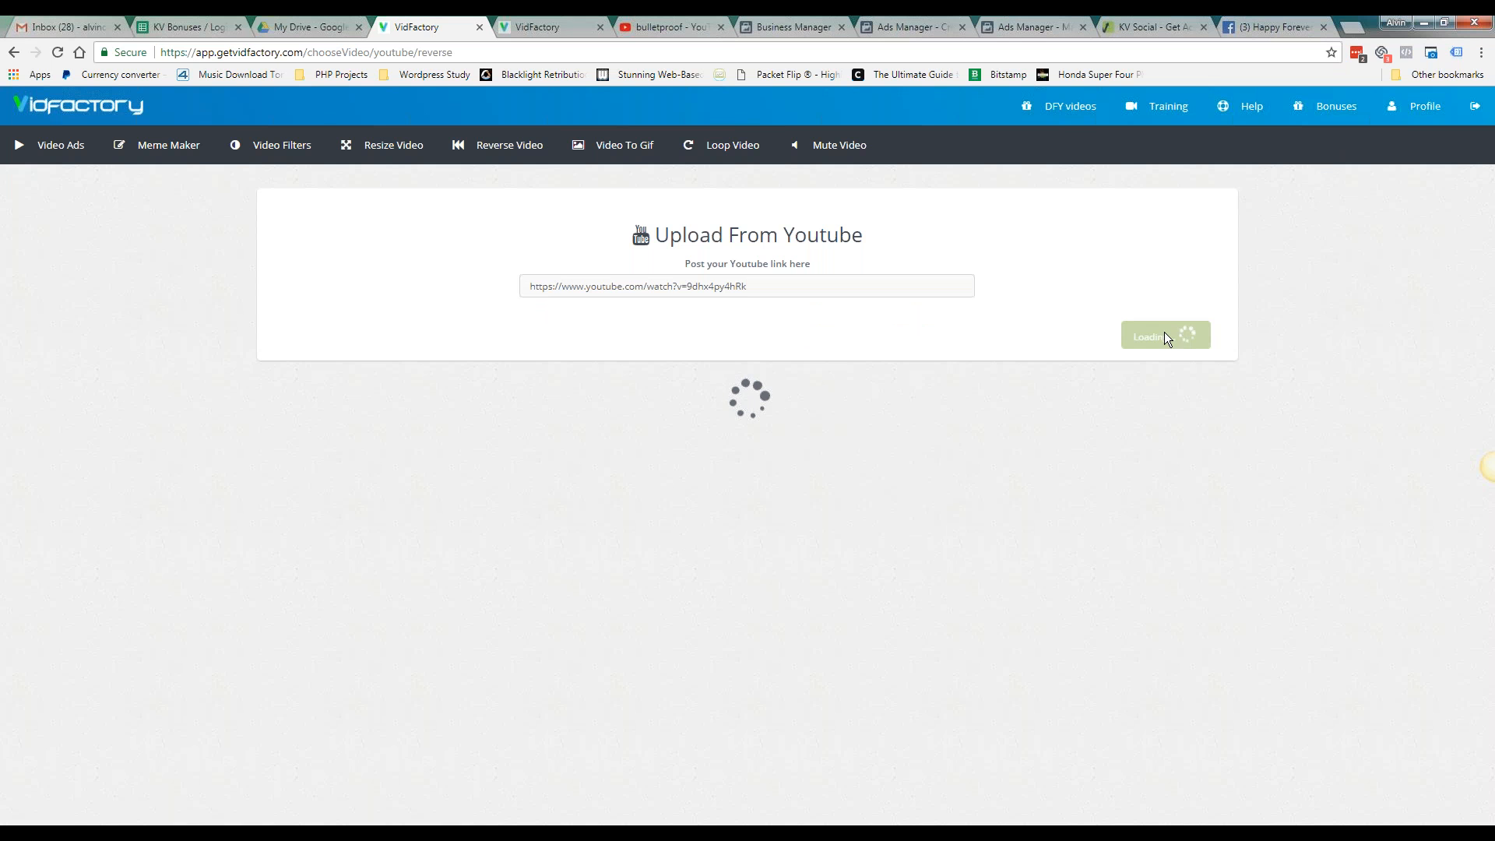
click(512, 447)
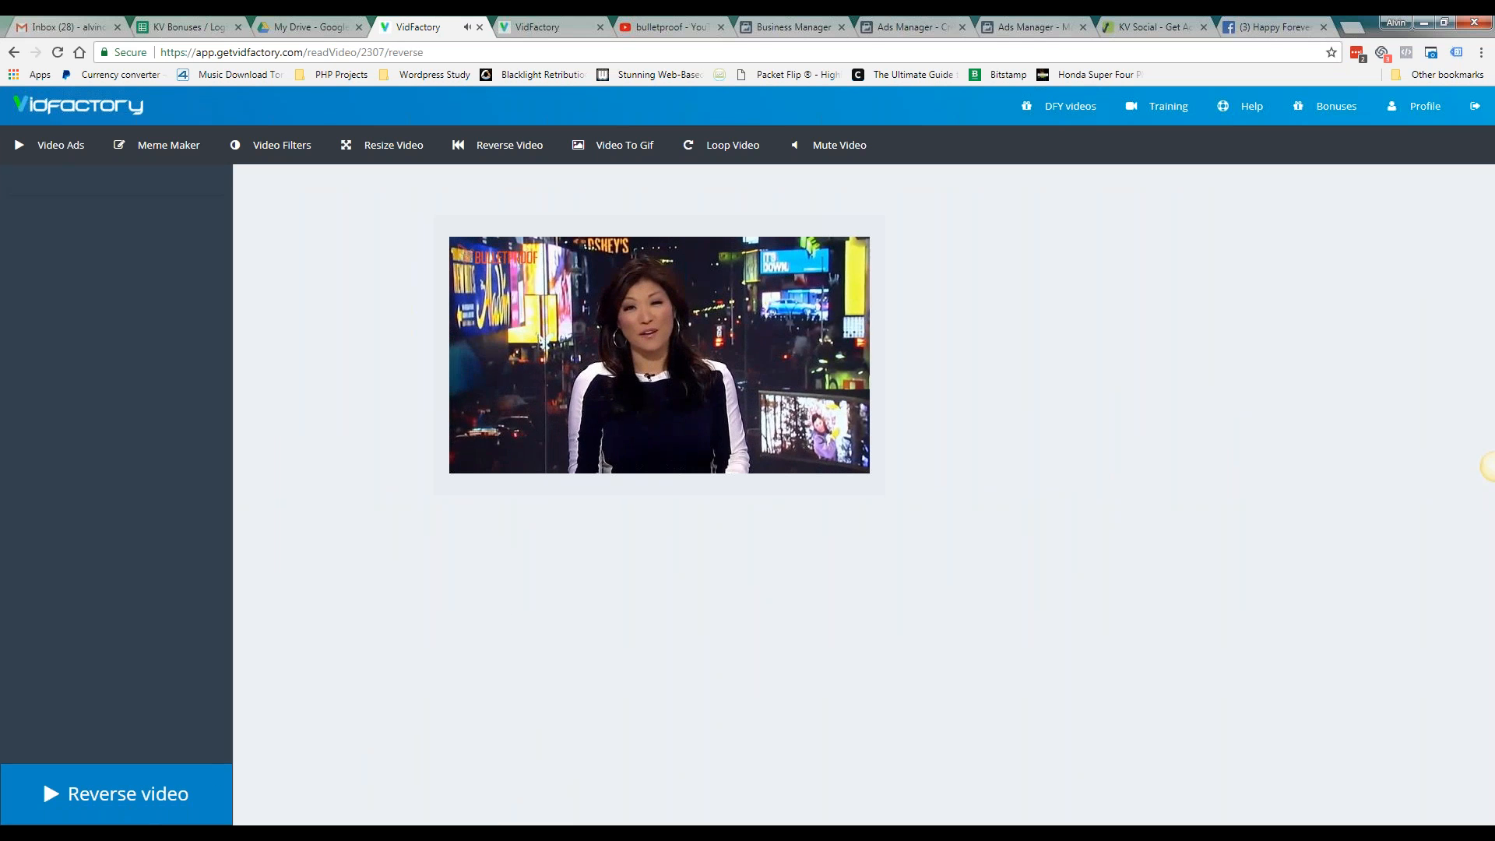
click(116, 794)
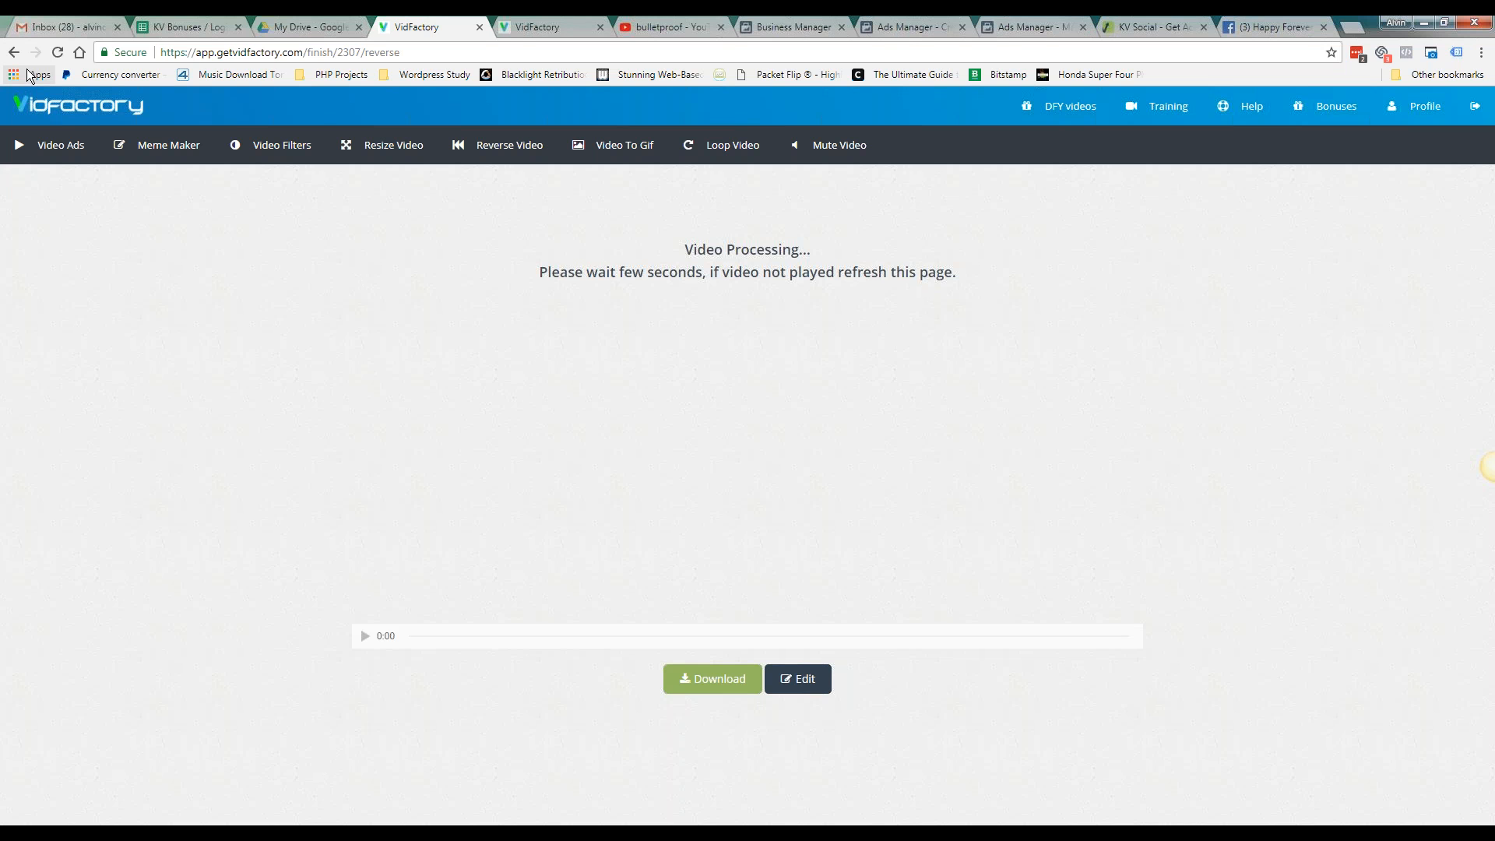
key(F5)
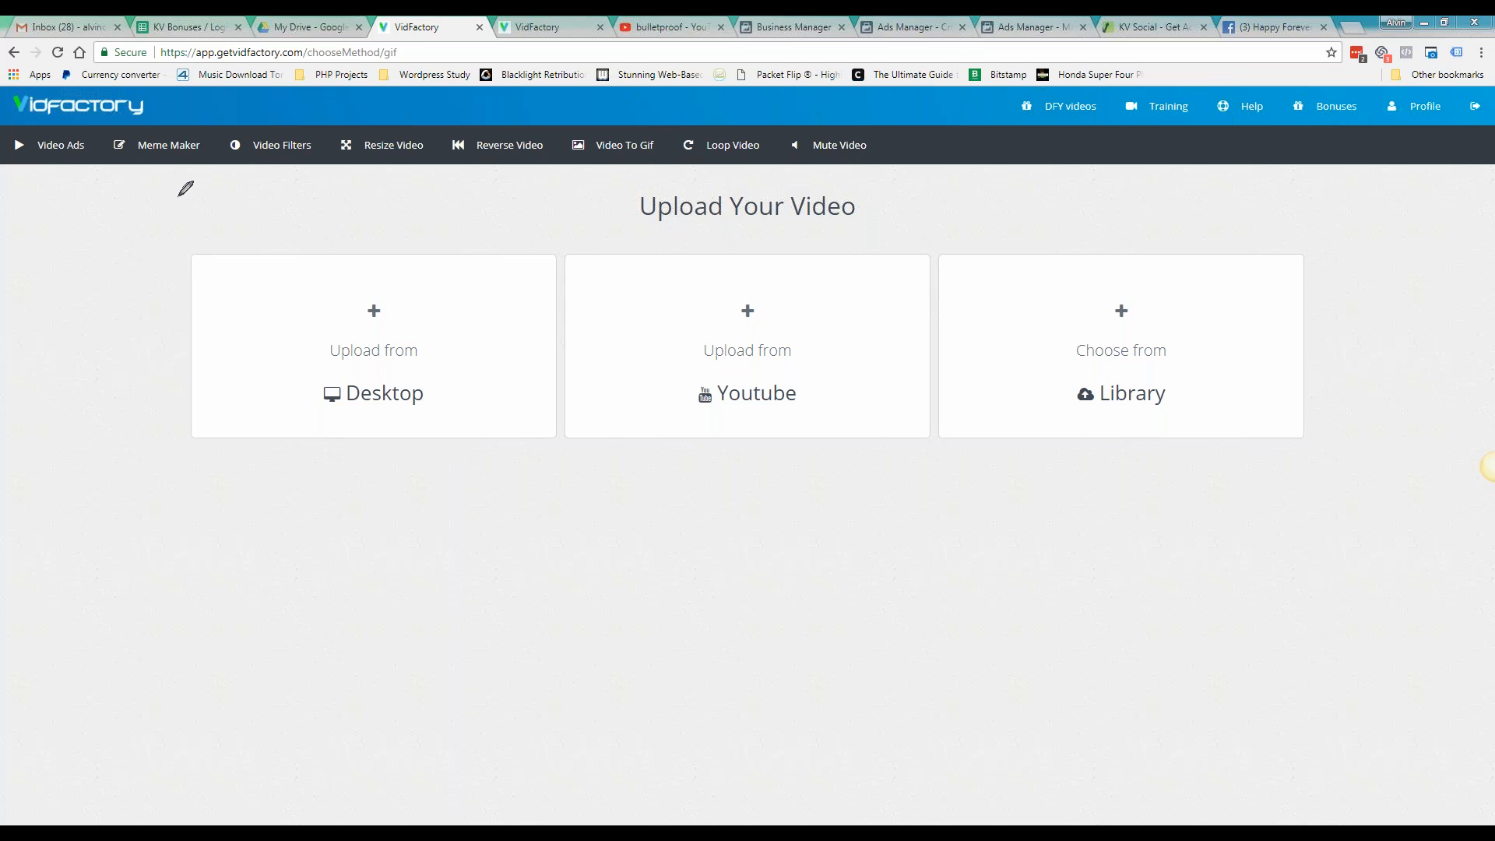
Circle Meme Maker in red, draw an arrow from it to Video To Gif, and clear the annotations
mouse_move(212, 155)
mouse_down()
mouse_move(110, 114)
mouse_move(75, 176)
mouse_move(187, 130)
mouse_up()
mouse_move(156, 191)
mouse_down()
mouse_move(242, 234)
mouse_move(467, 260)
mouse_move(632, 197)
mouse_move(651, 166)
mouse_move(623, 185)
mouse_move(661, 190)
mouse_up()
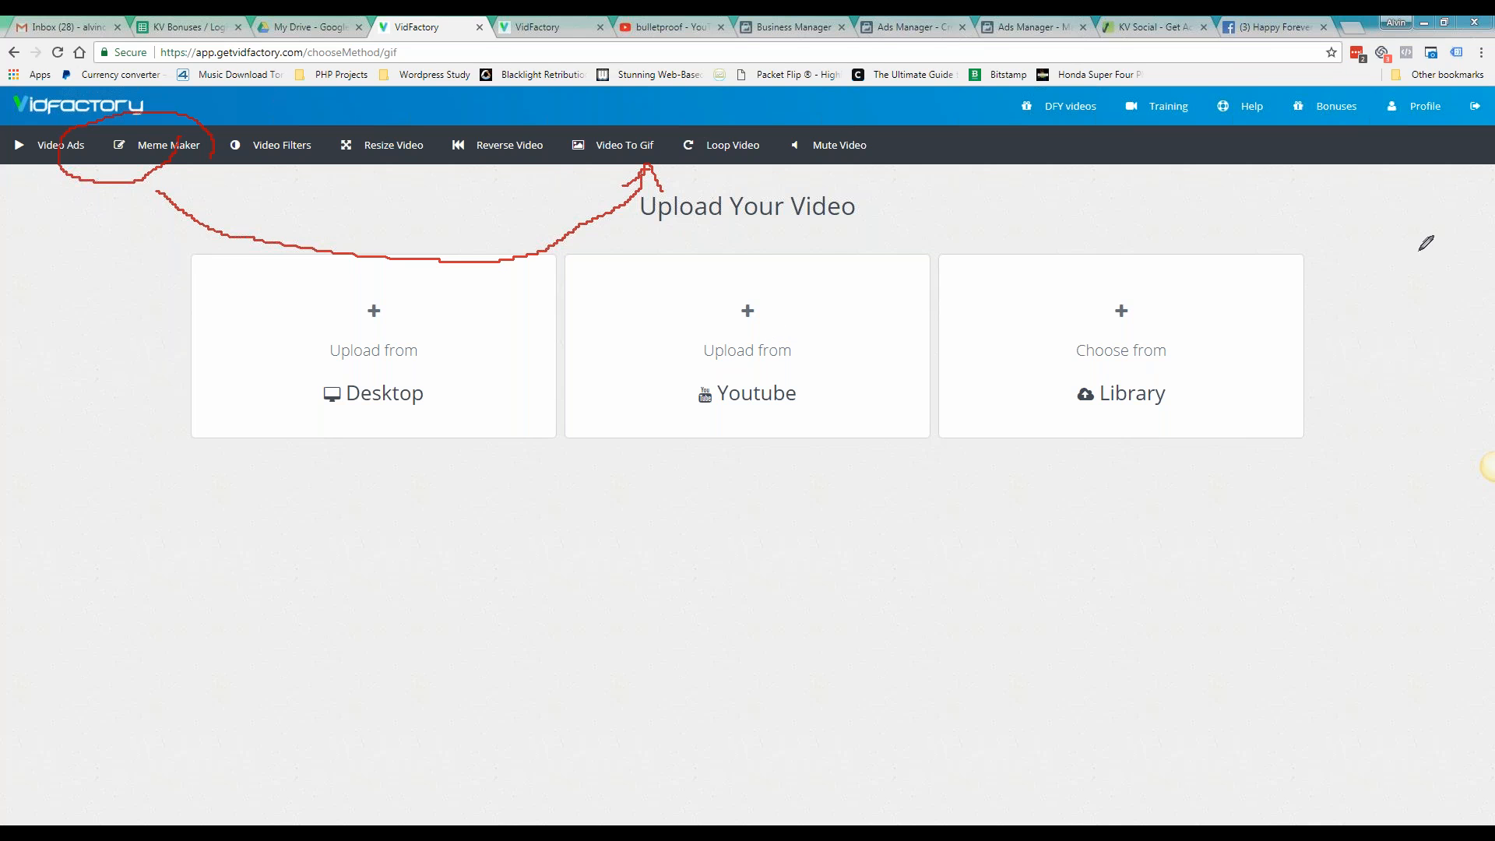
click(1450, 320)
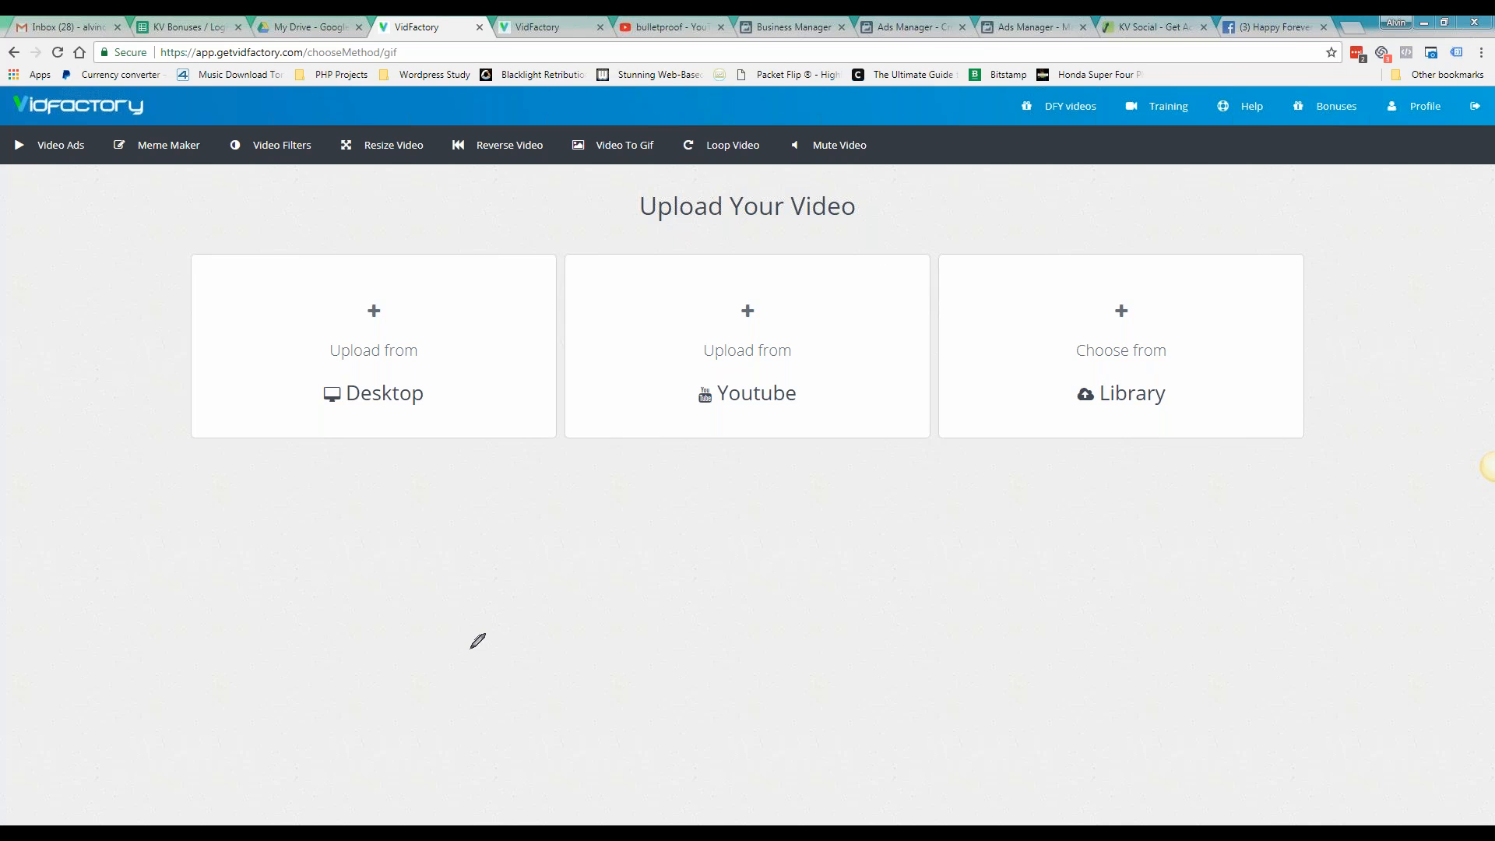
Annotate Mute Video, Video Ads and the features from Video Filters to Mute Video in red, clearing the markings
mouse_move(897, 133)
mouse_down()
mouse_move(869, 119)
mouse_move(779, 187)
mouse_move(899, 186)
mouse_move(885, 119)
mouse_up()
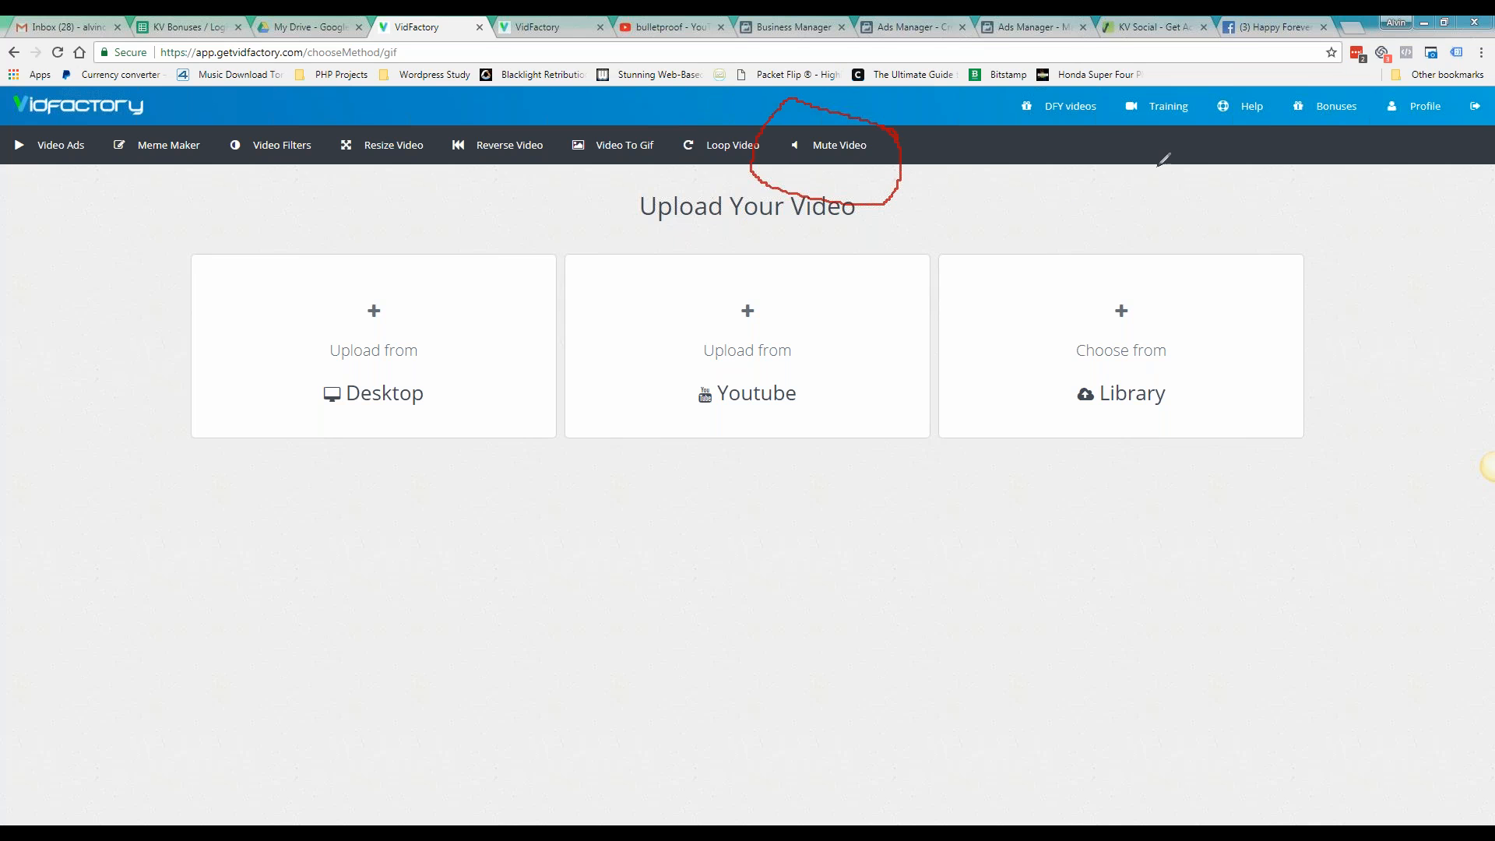
mouse_move(1134, 207)
mouse_down()
mouse_move(977, 169)
mouse_move(933, 181)
mouse_move(939, 206)
mouse_up()
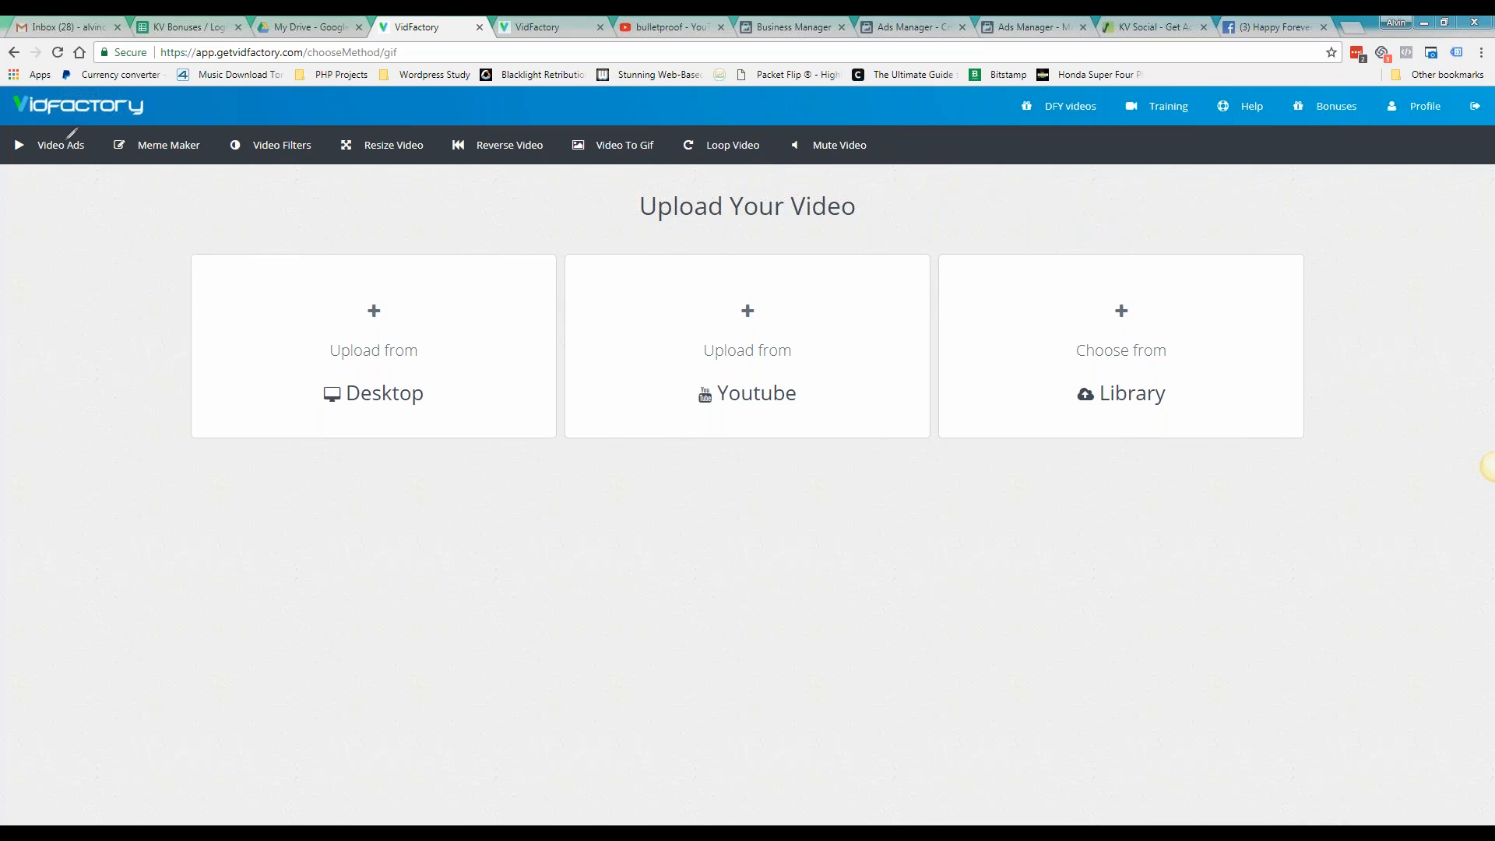
drag(6, 109, 6, 109)
click(1446, 315)
mouse_move(908, 145)
mouse_down()
mouse_move(593, 94)
mouse_move(261, 96)
mouse_move(216, 143)
mouse_move(237, 175)
mouse_move(341, 191)
mouse_move(913, 162)
mouse_up()
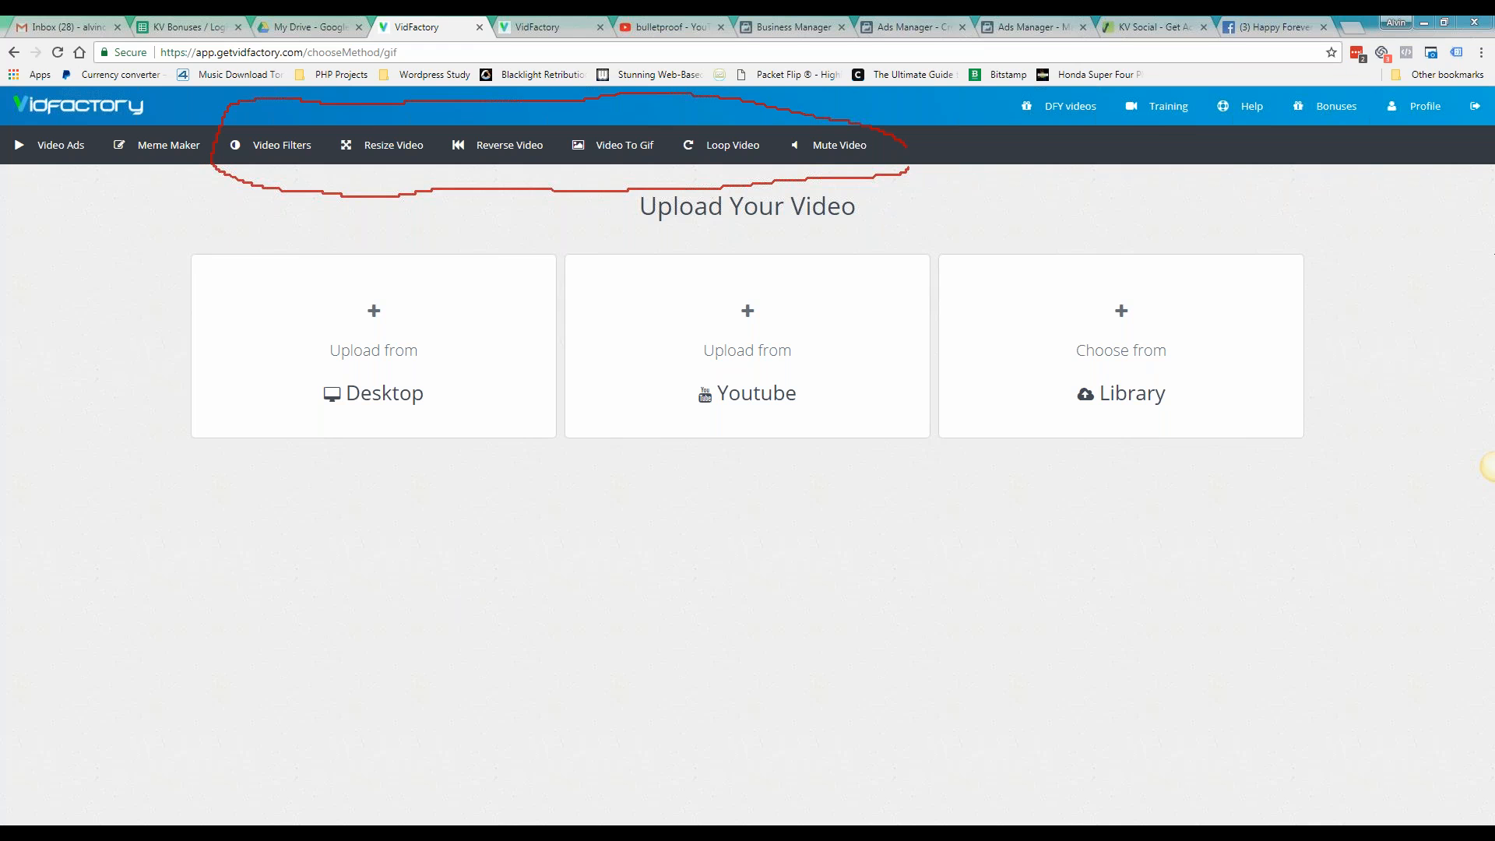
click(1434, 318)
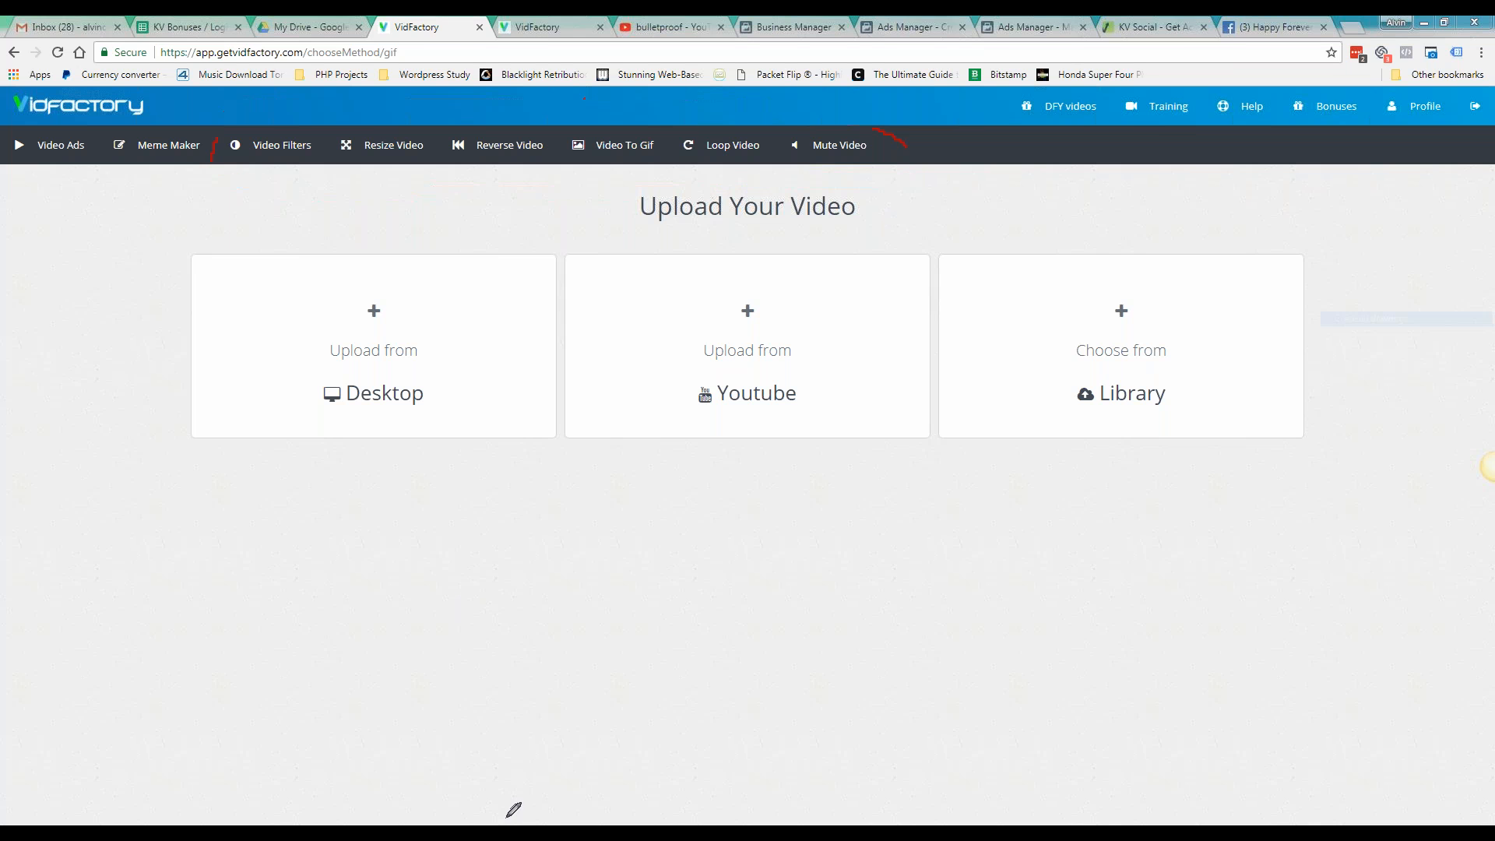
Switch to the presentation slide on the two main ways to find local businesses struggling with videos
mouse_move(553, 833)
click(616, 760)
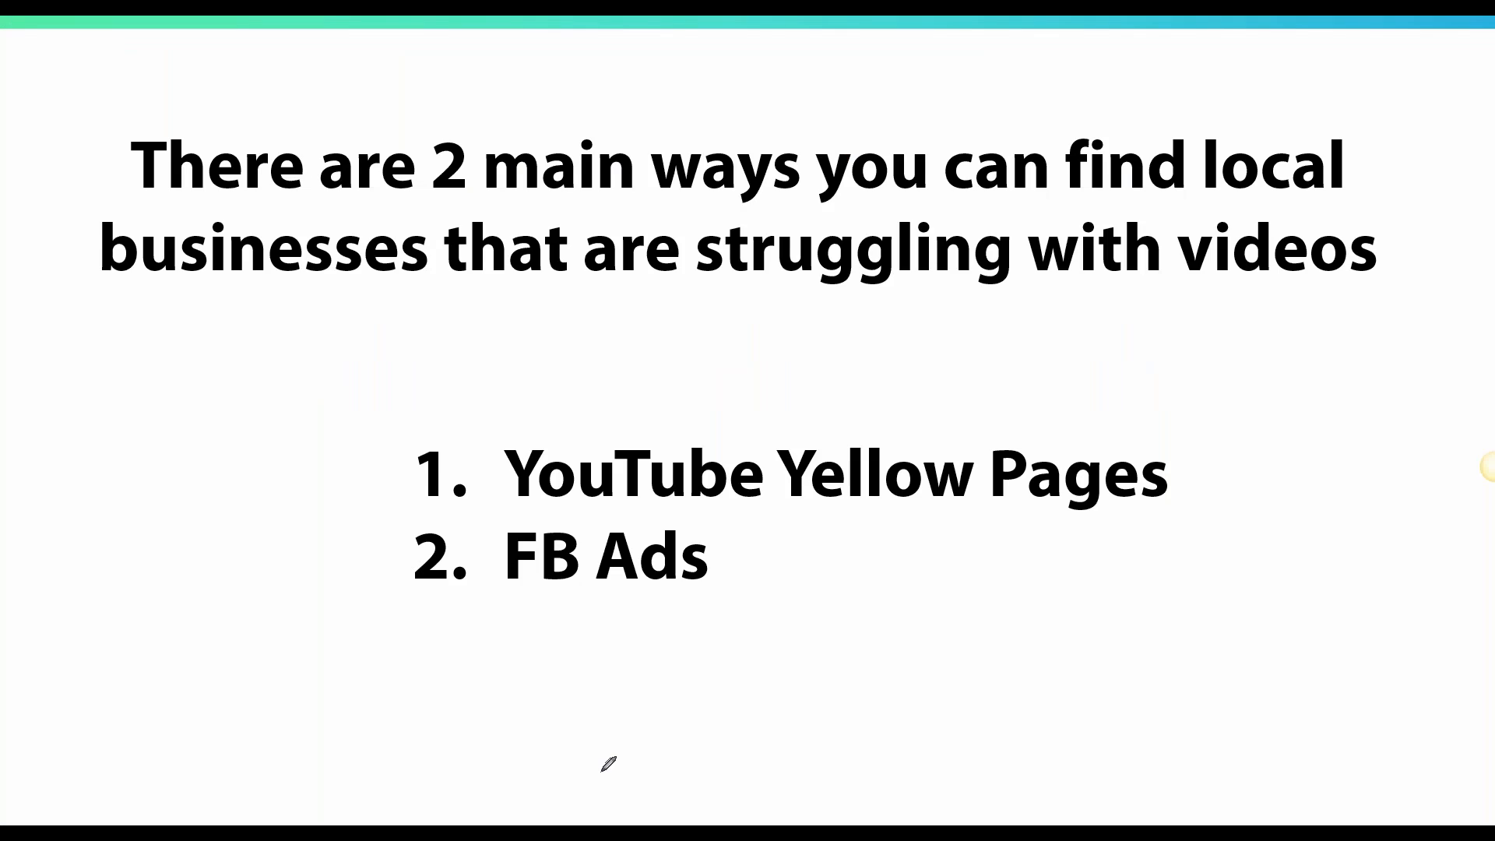
key(Right)
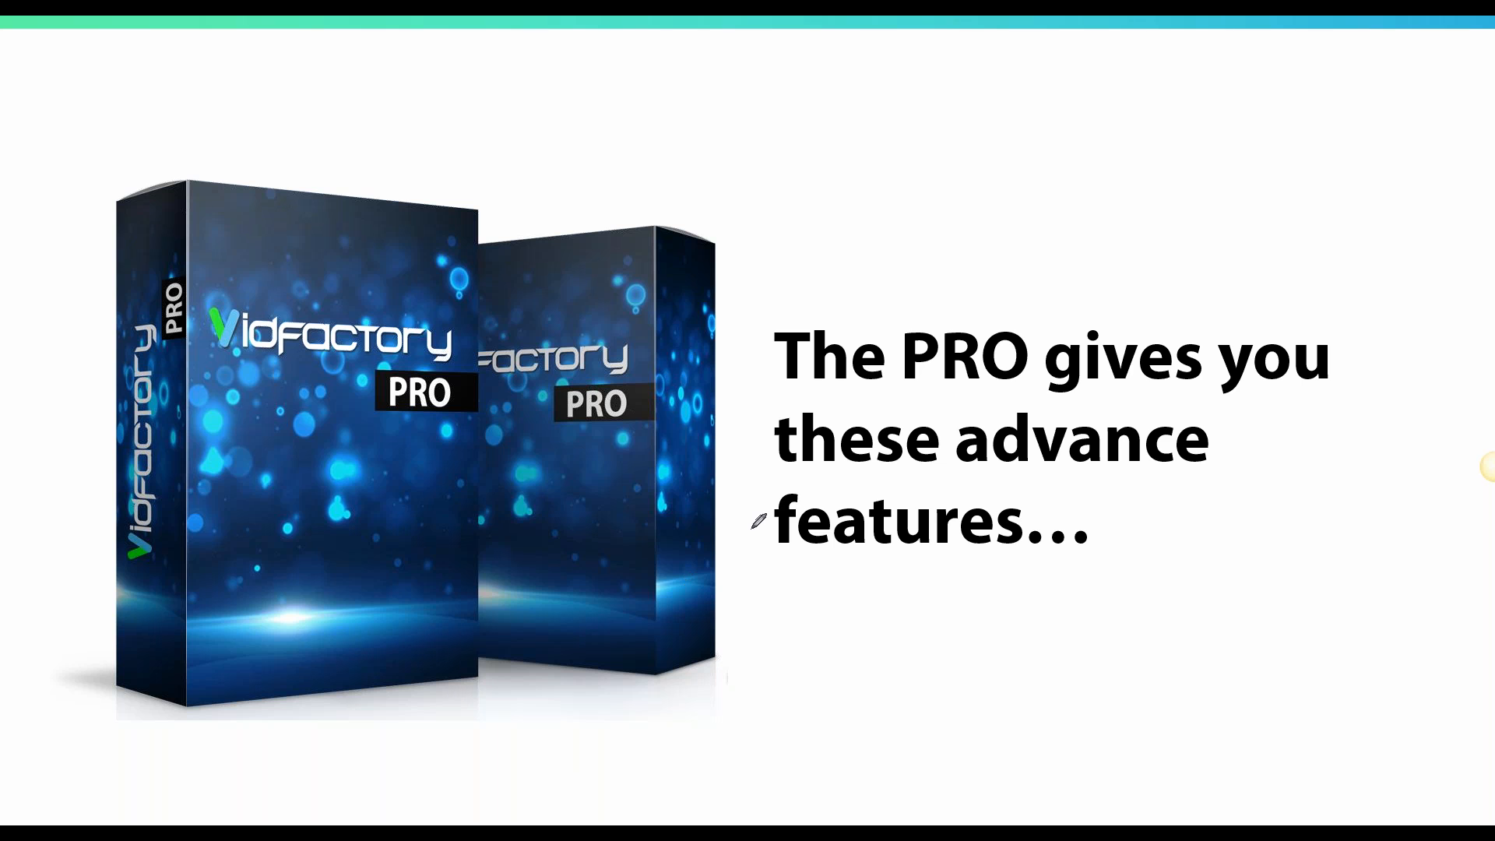
key(Right)
key(Right)
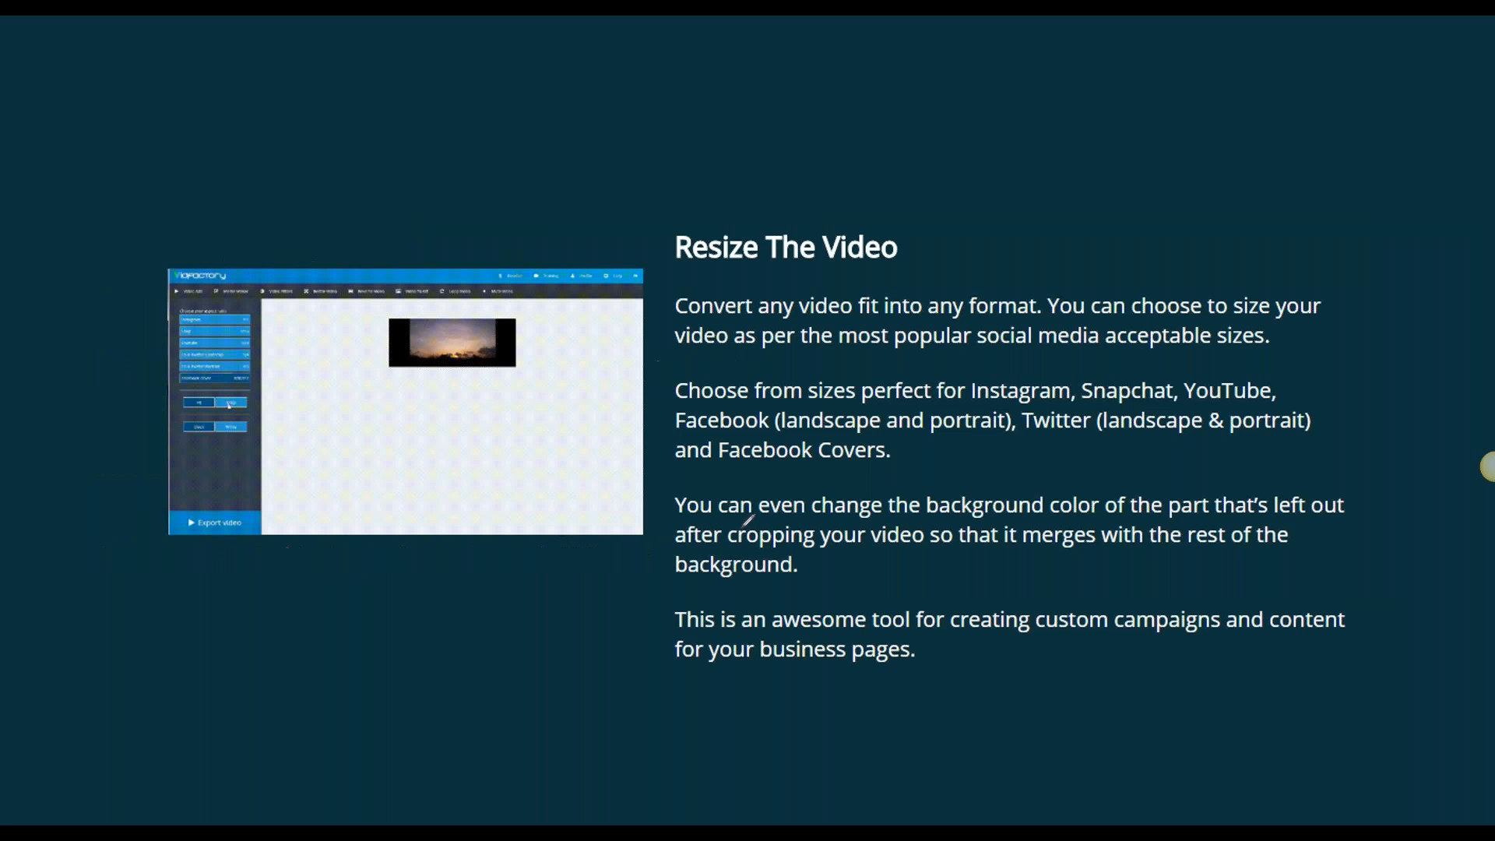
key(Right)
key(Right)
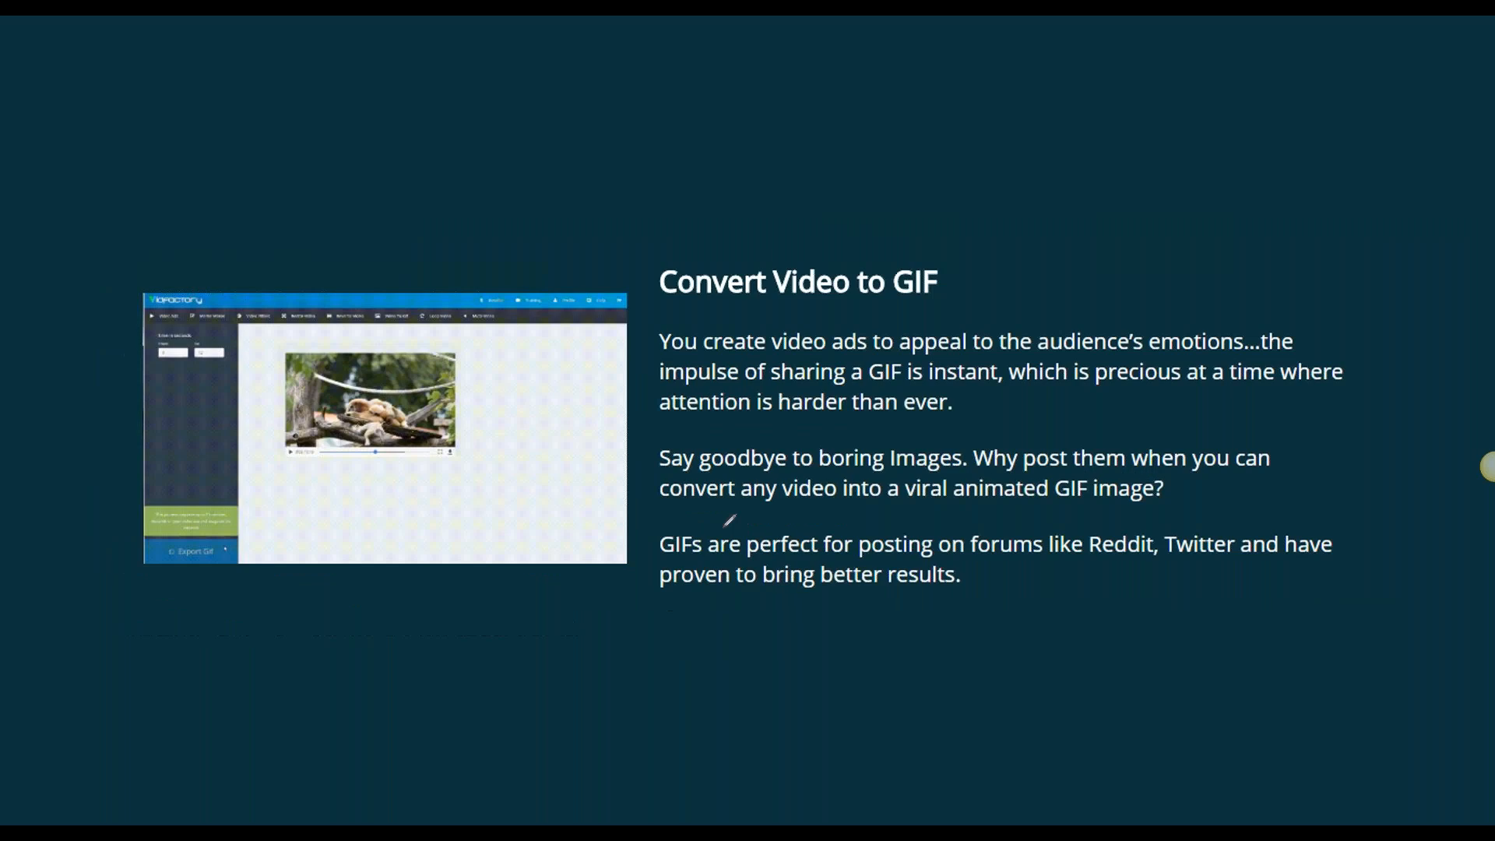
key(Right)
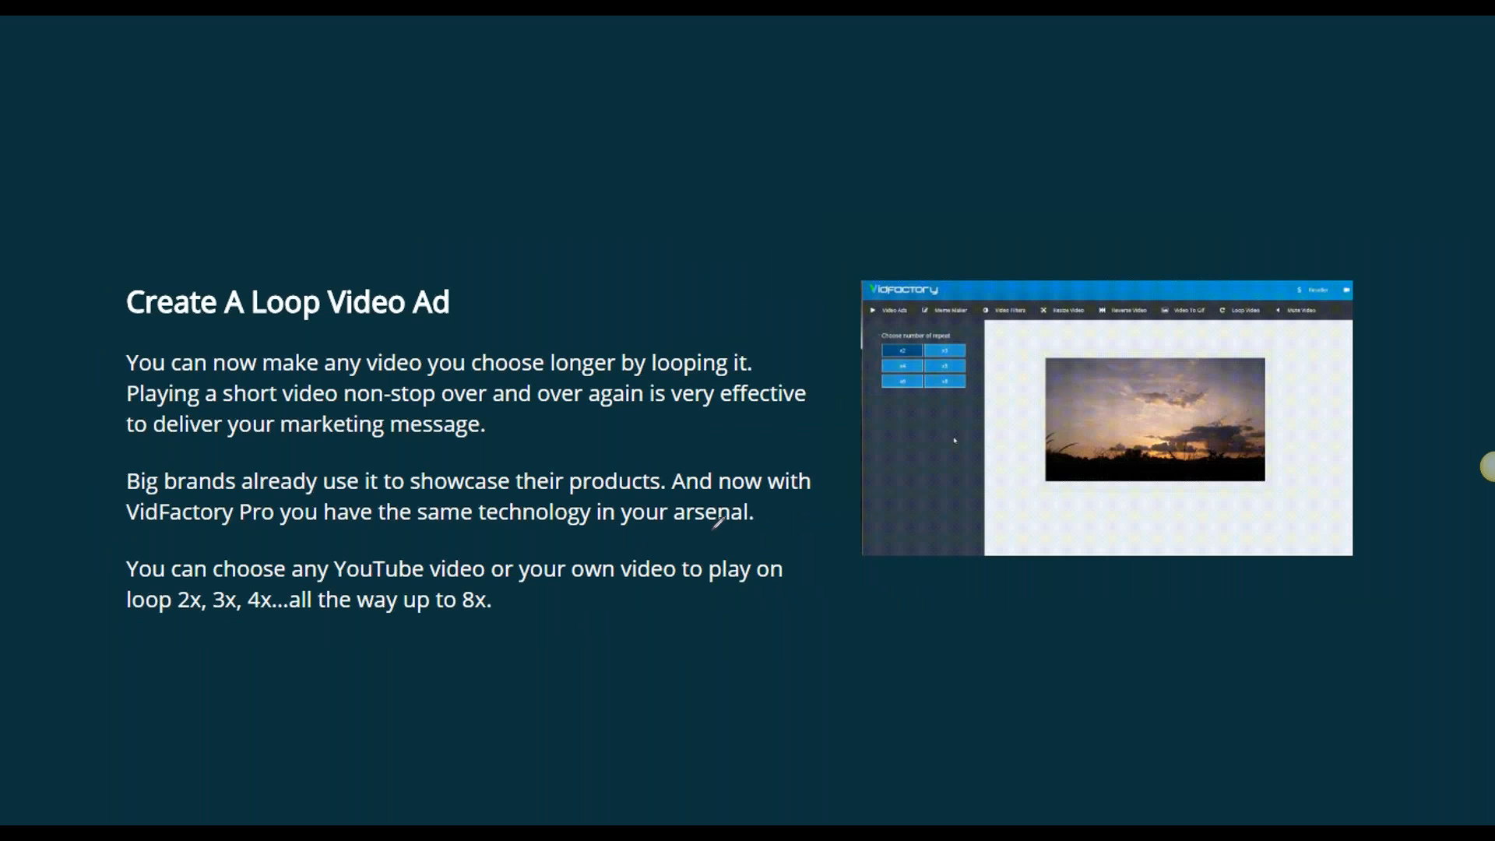
key(Right)
key(Right)
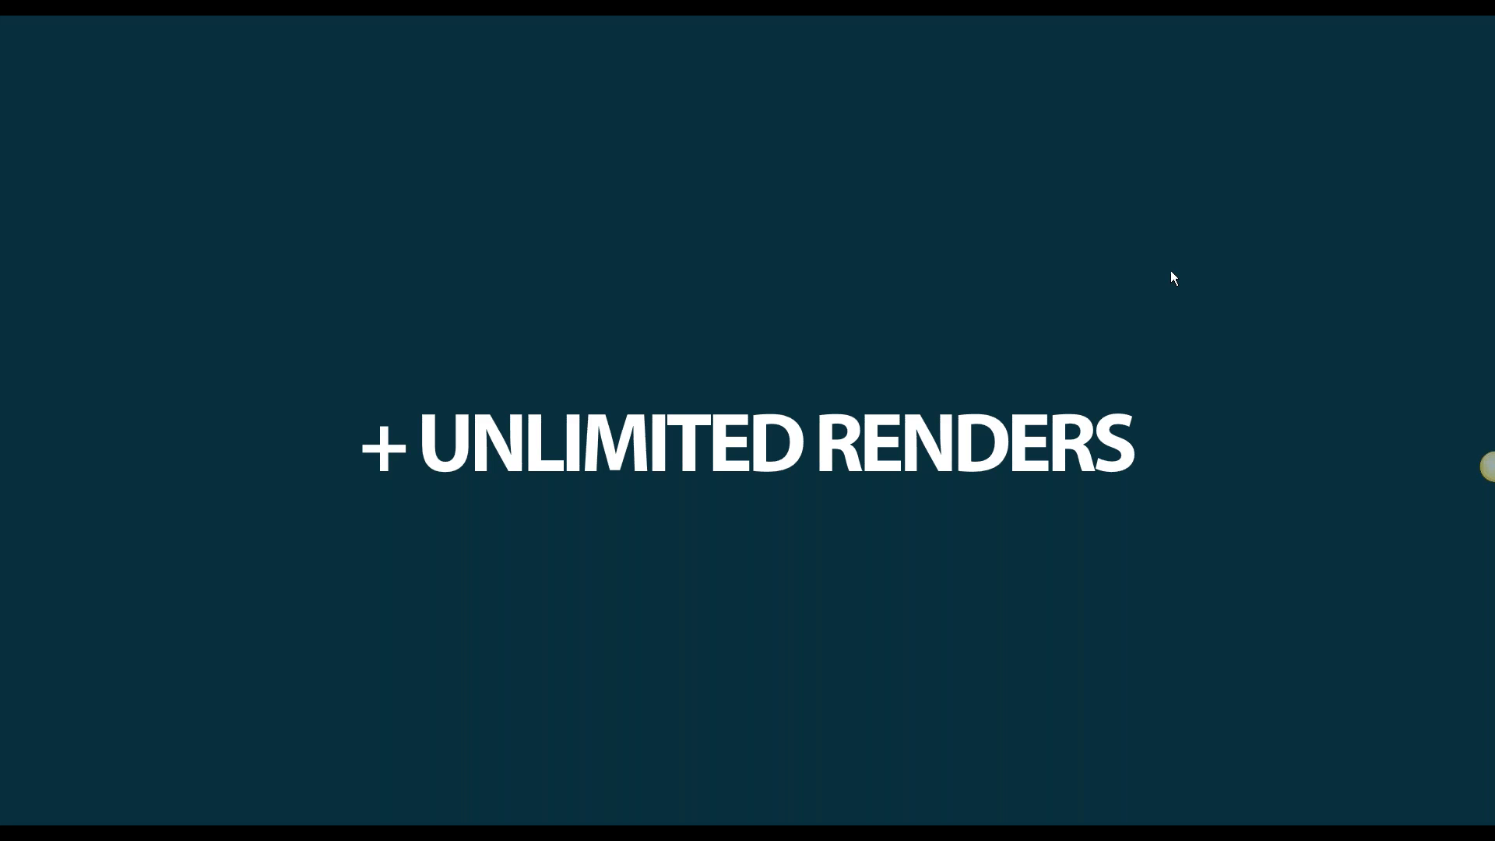
key(Right)
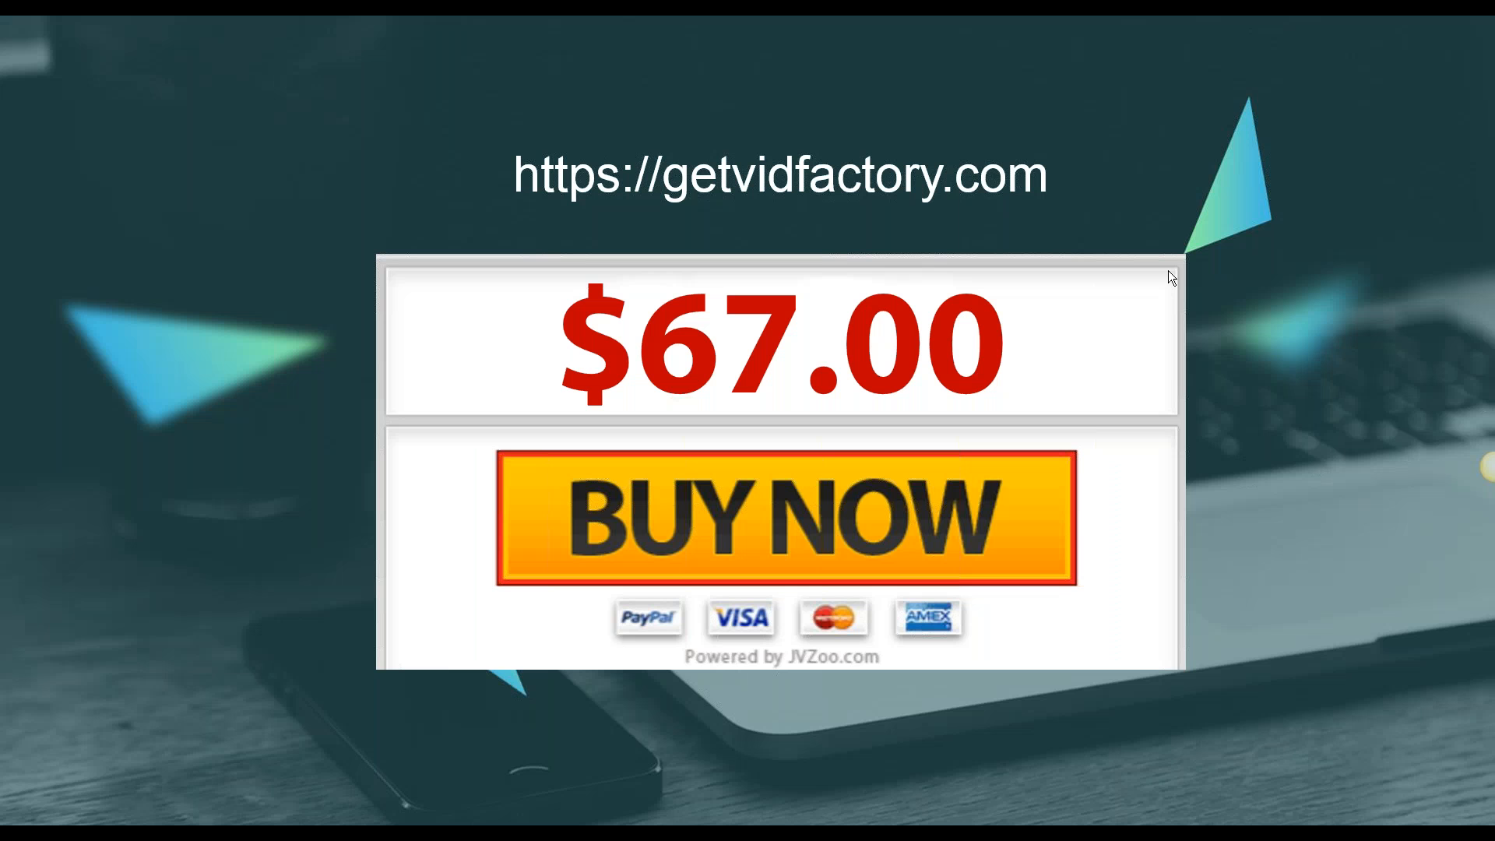